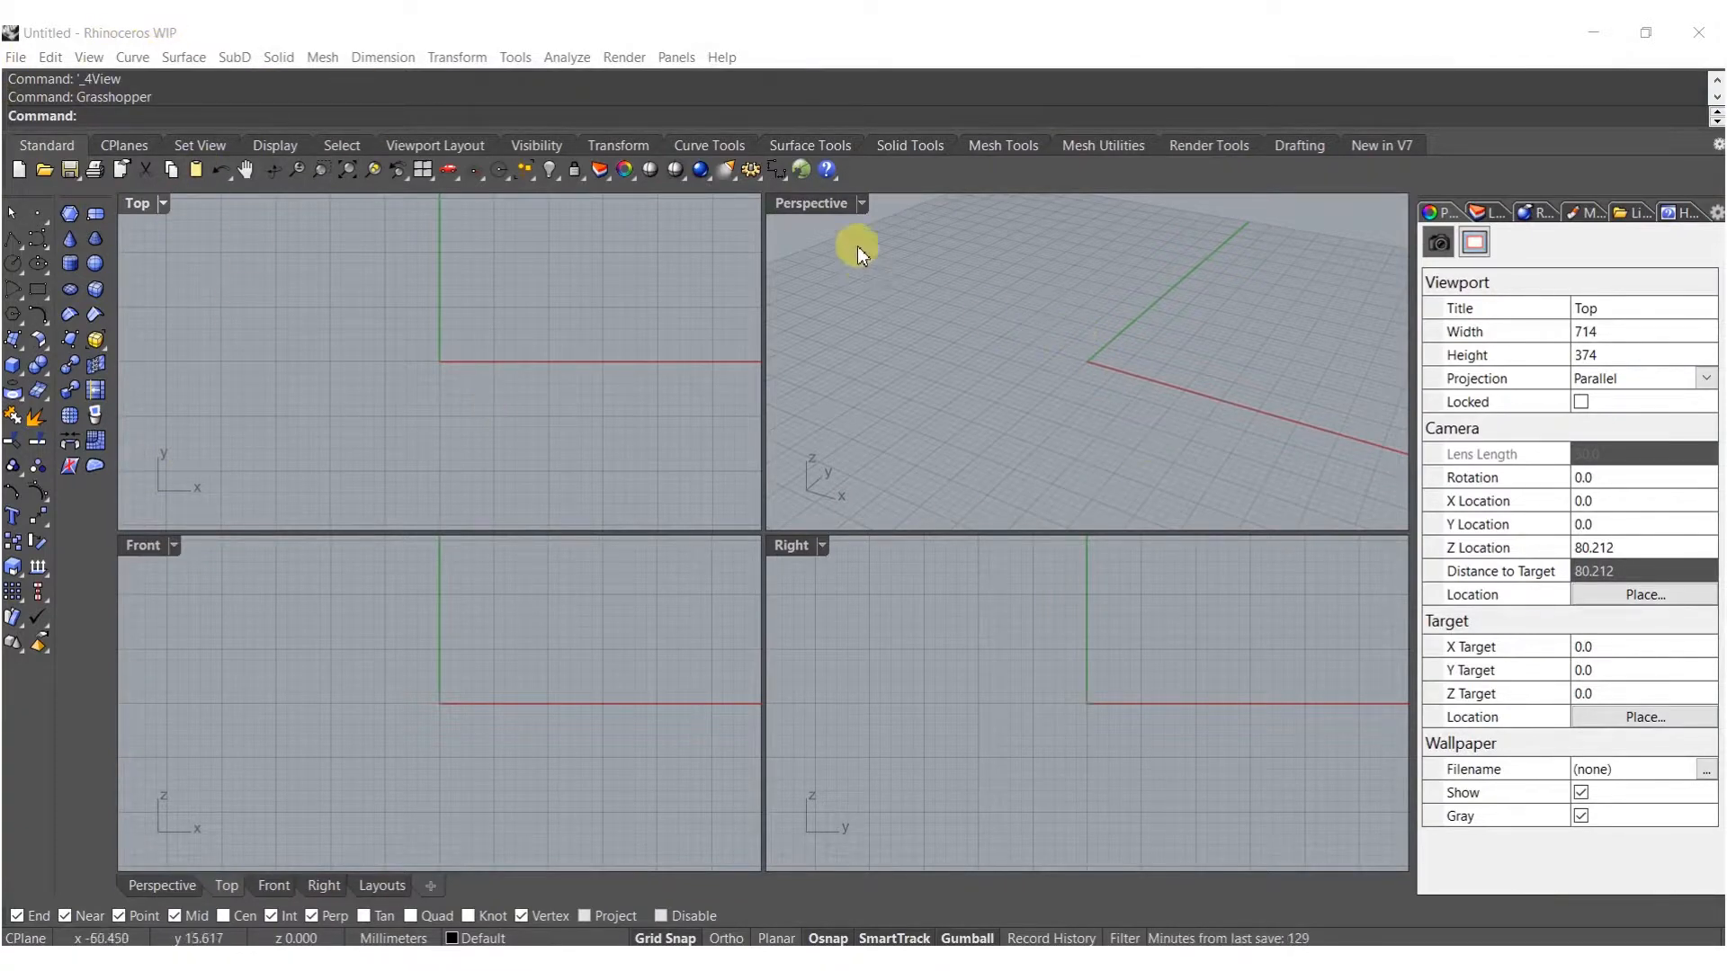
Maximize the Perspective view and create a quad SubD sphere with a radius of about 13 mm near the origin.
{"action": "double_click", "coordinate": [811, 203]}
{"action": "right_click_drag", "start_coordinate": [957, 536], "coordinate": [791, 494]}
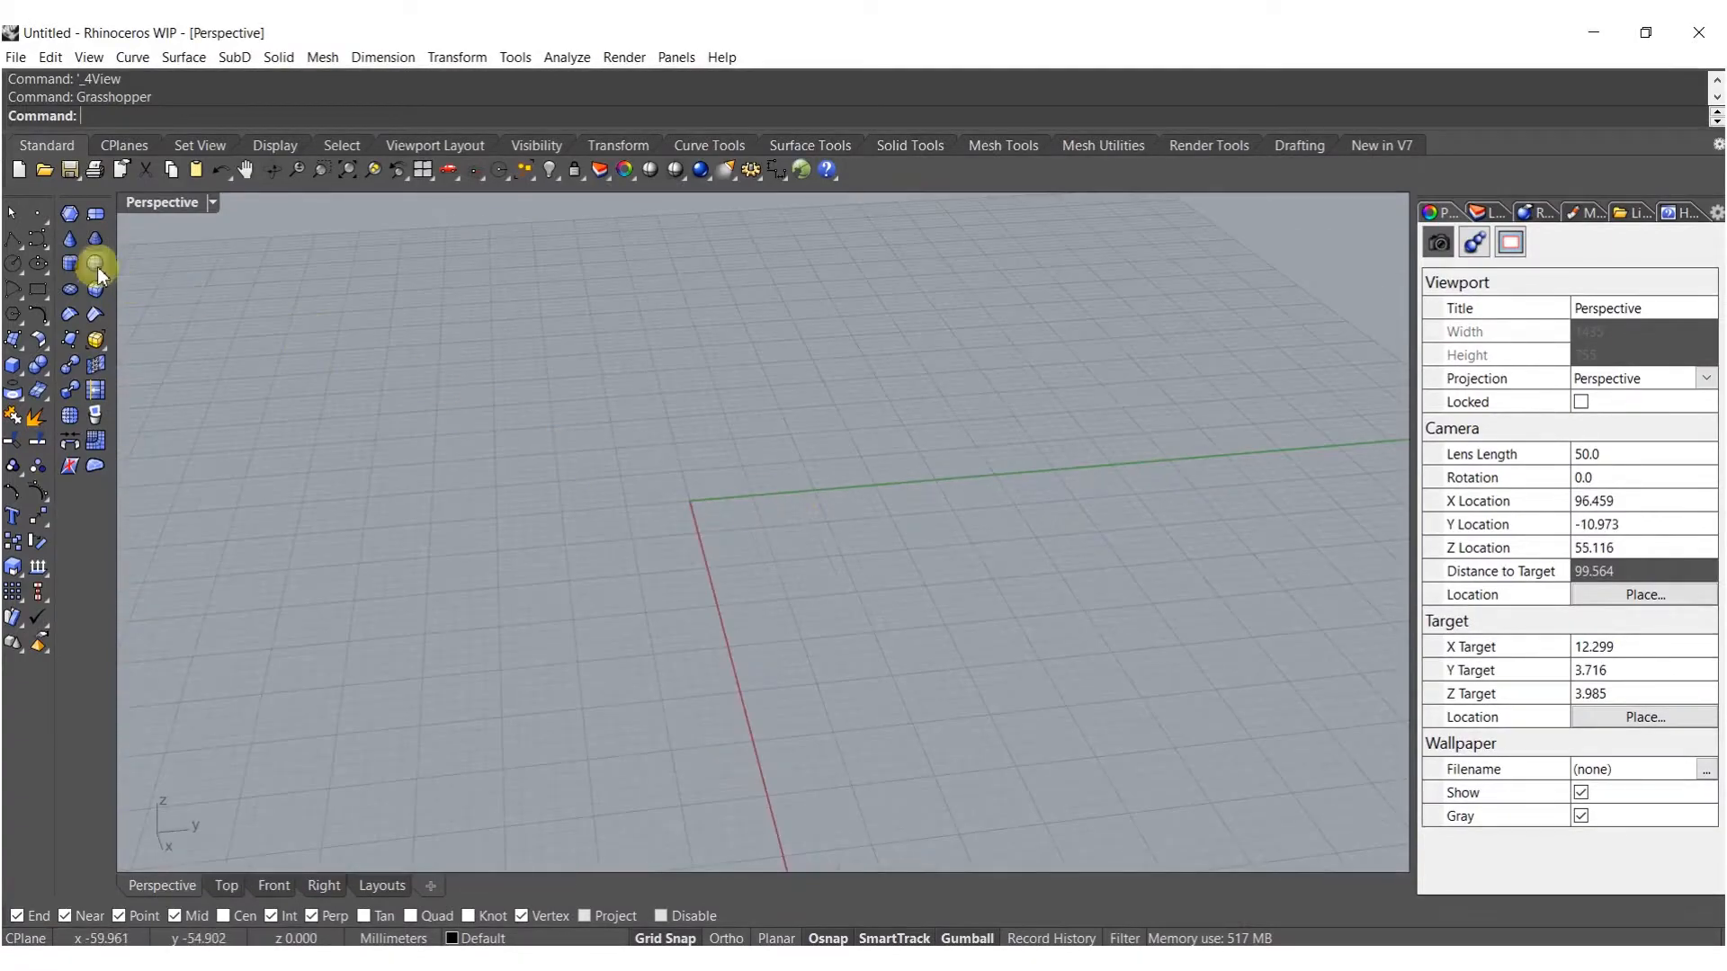
{"action": "left_click", "coordinate": [692, 510]}
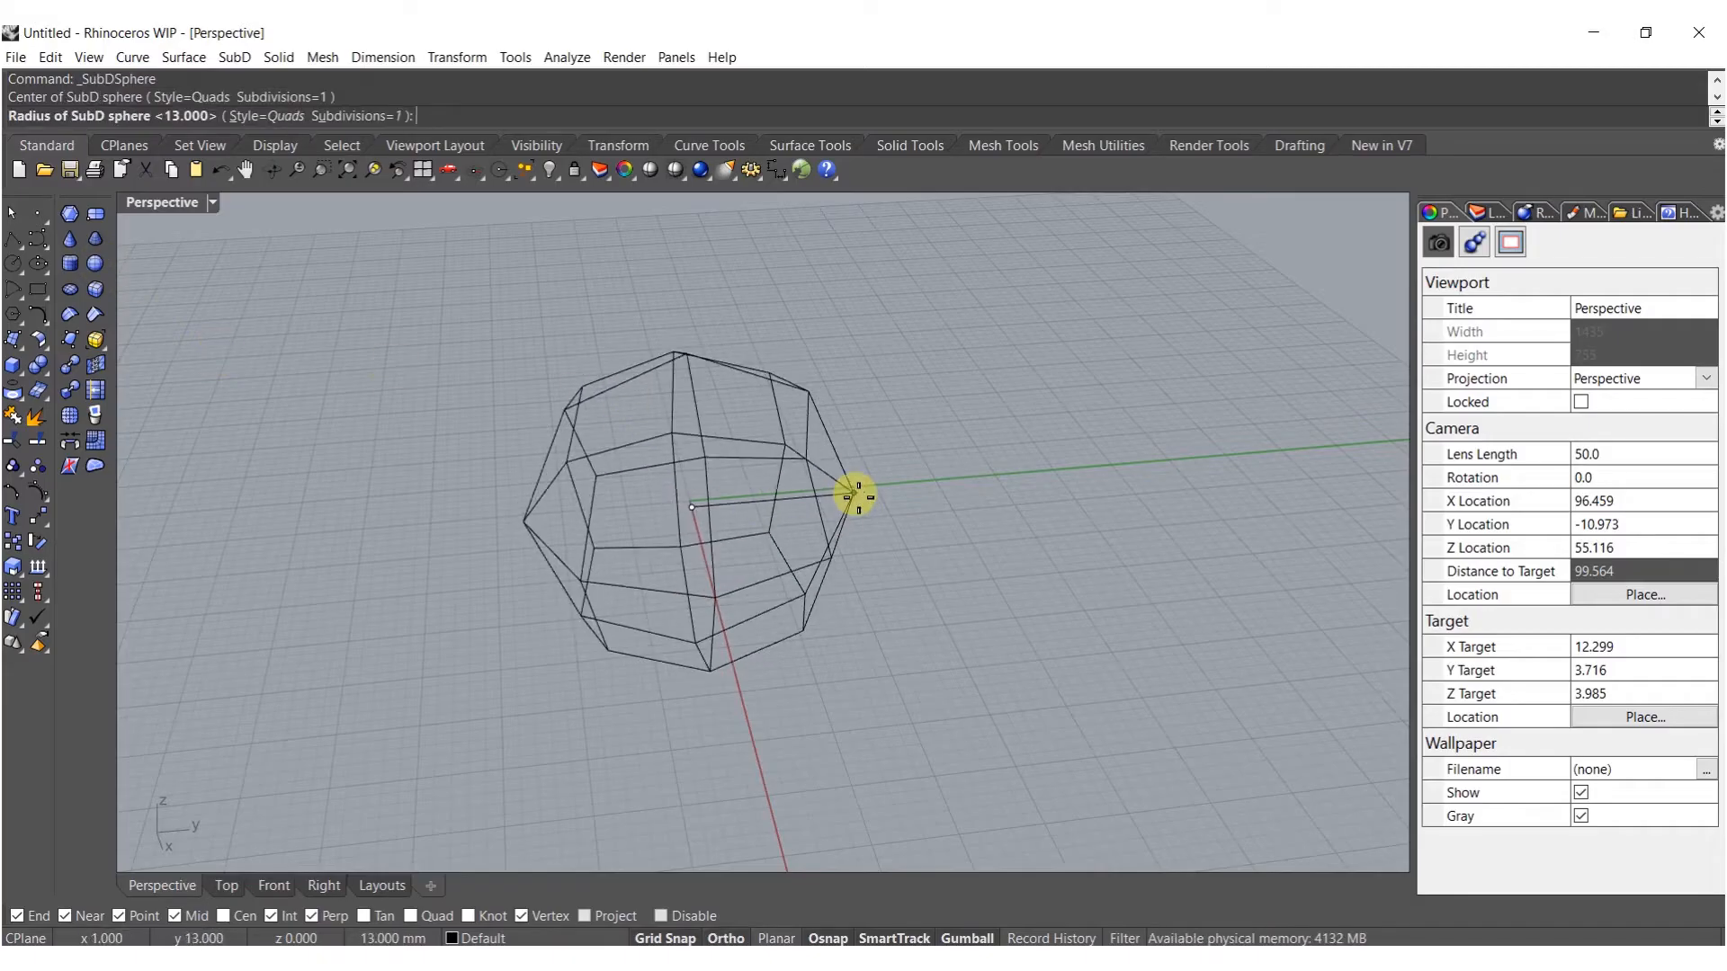
{"action": "left_click", "coordinate": [856, 496]}
Move the SubD sphere straight up along Z so that it sits above the construction plane.
{"action": "right_click_drag", "start_coordinate": [709, 505], "coordinate": [827, 521]}
{"action": "left_click", "coordinate": [755, 452]}
{"action": "left_click_drag", "start_coordinate": [681, 480], "coordinate": [700, 294]}
{"action": "right_click_drag", "start_coordinate": [701, 337], "coordinate": [886, 474]}
{"action": "key", "text": "Escape"}
{"action": "right_click_drag", "start_coordinate": [1257, 518], "coordinate": [719, 450]}
{"action": "right_click_drag", "start_coordinate": [263, 304], "coordinate": [797, 418]}
Twist the SubD sphere about an axis through its center, setting the angle with two reference points.
{"action": "left_click", "coordinate": [762, 336]}
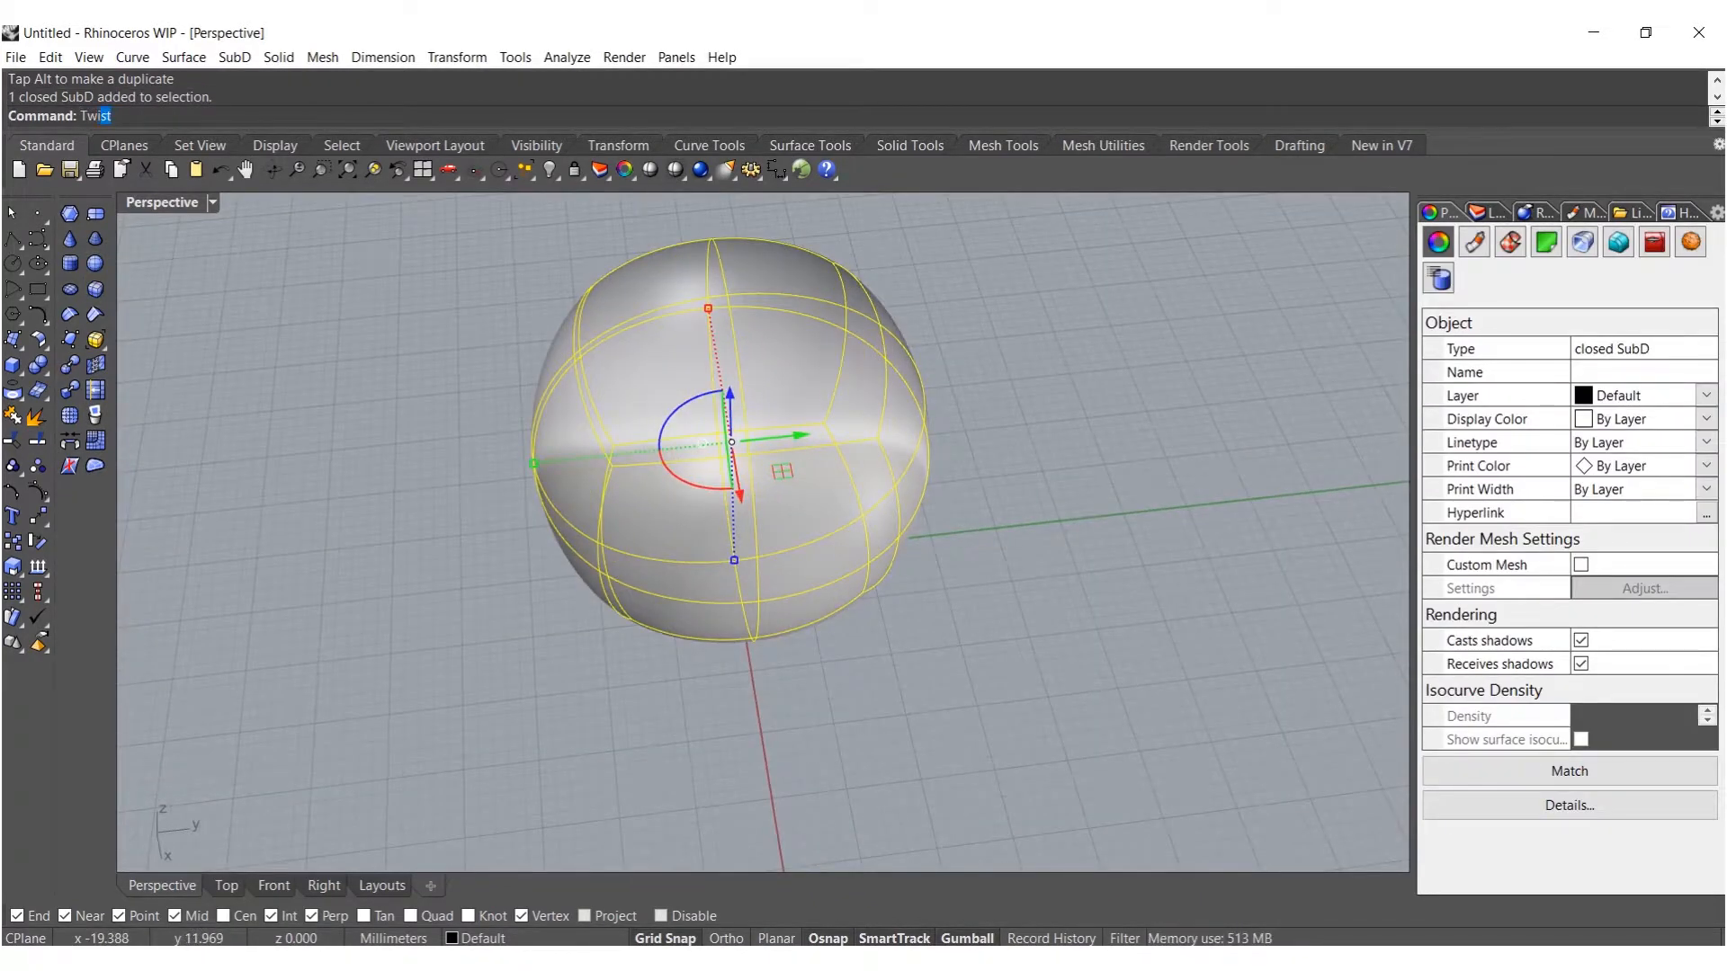
{"action": "key", "text": "Return"}
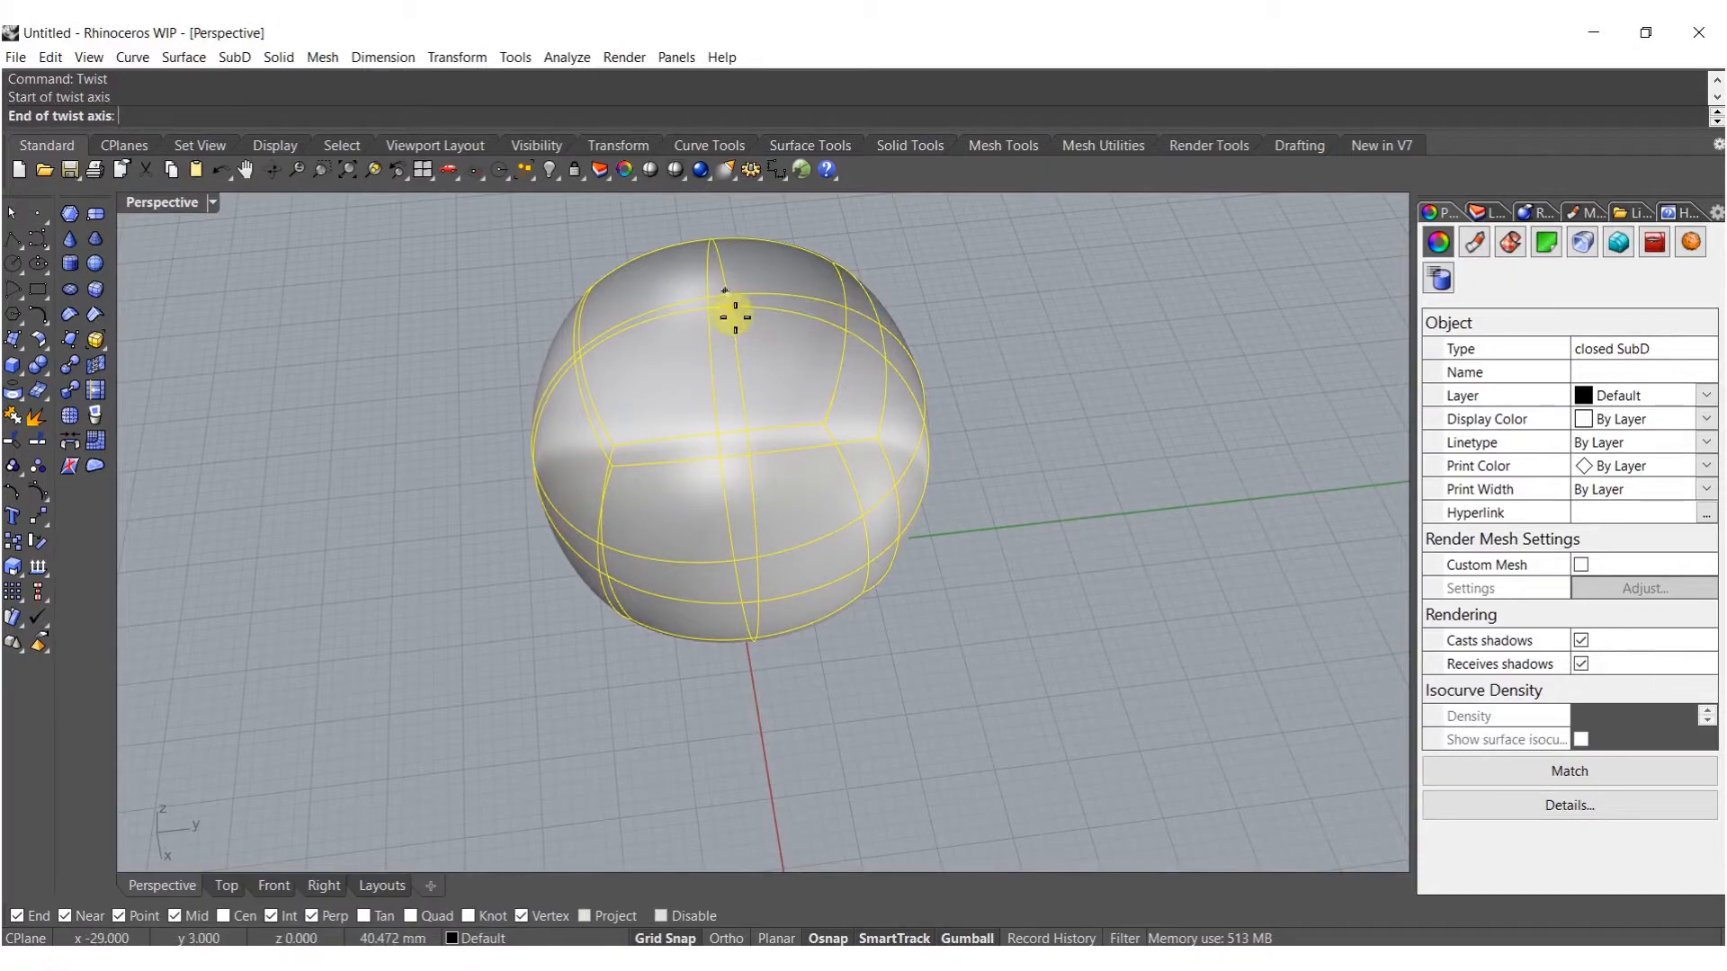
{"action": "right_click_drag", "start_coordinate": [735, 317], "coordinate": [802, 347]}
{"action": "left_click", "coordinate": [728, 591]}
{"action": "right_click_drag", "start_coordinate": [729, 591], "coordinate": [995, 593]}
{"action": "left_click", "coordinate": [900, 483]}
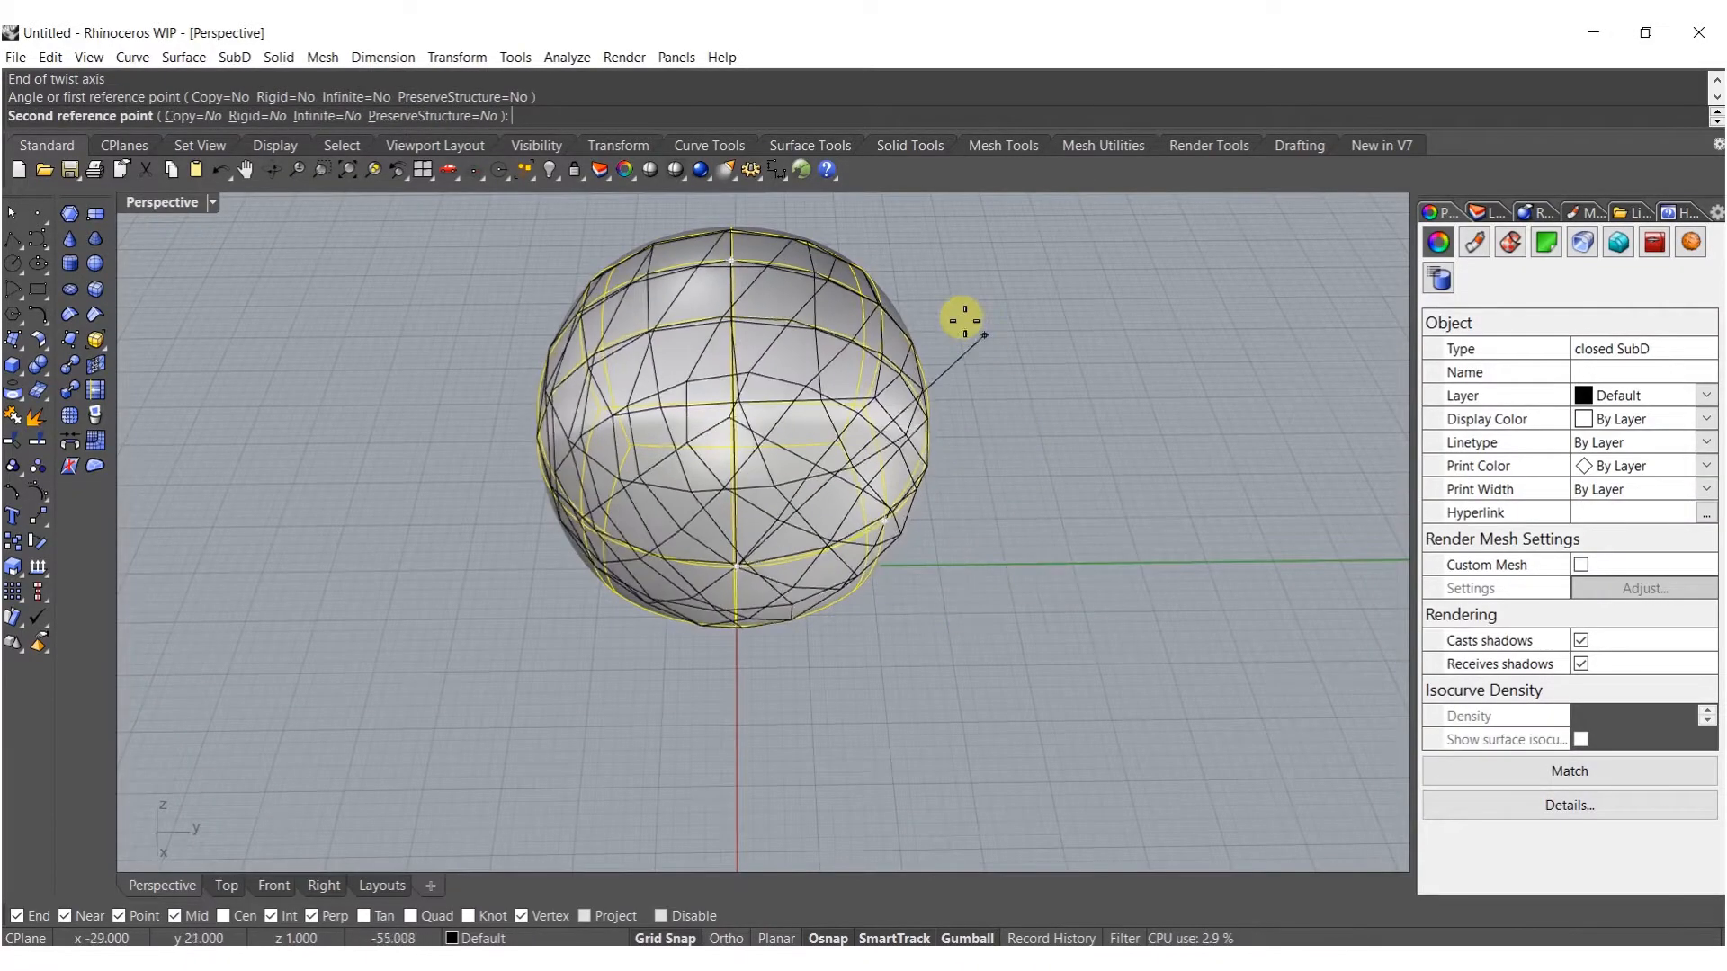
{"action": "left_click", "coordinate": [941, 291]}
{"action": "right_click_drag", "start_coordinate": [958, 355], "coordinate": [840, 405]}
{"action": "key", "text": "Escape"}
Twist the SubD sphere a second time about a vertical axis running from its top to its bottom.
{"action": "left_click", "coordinate": [771, 240]}
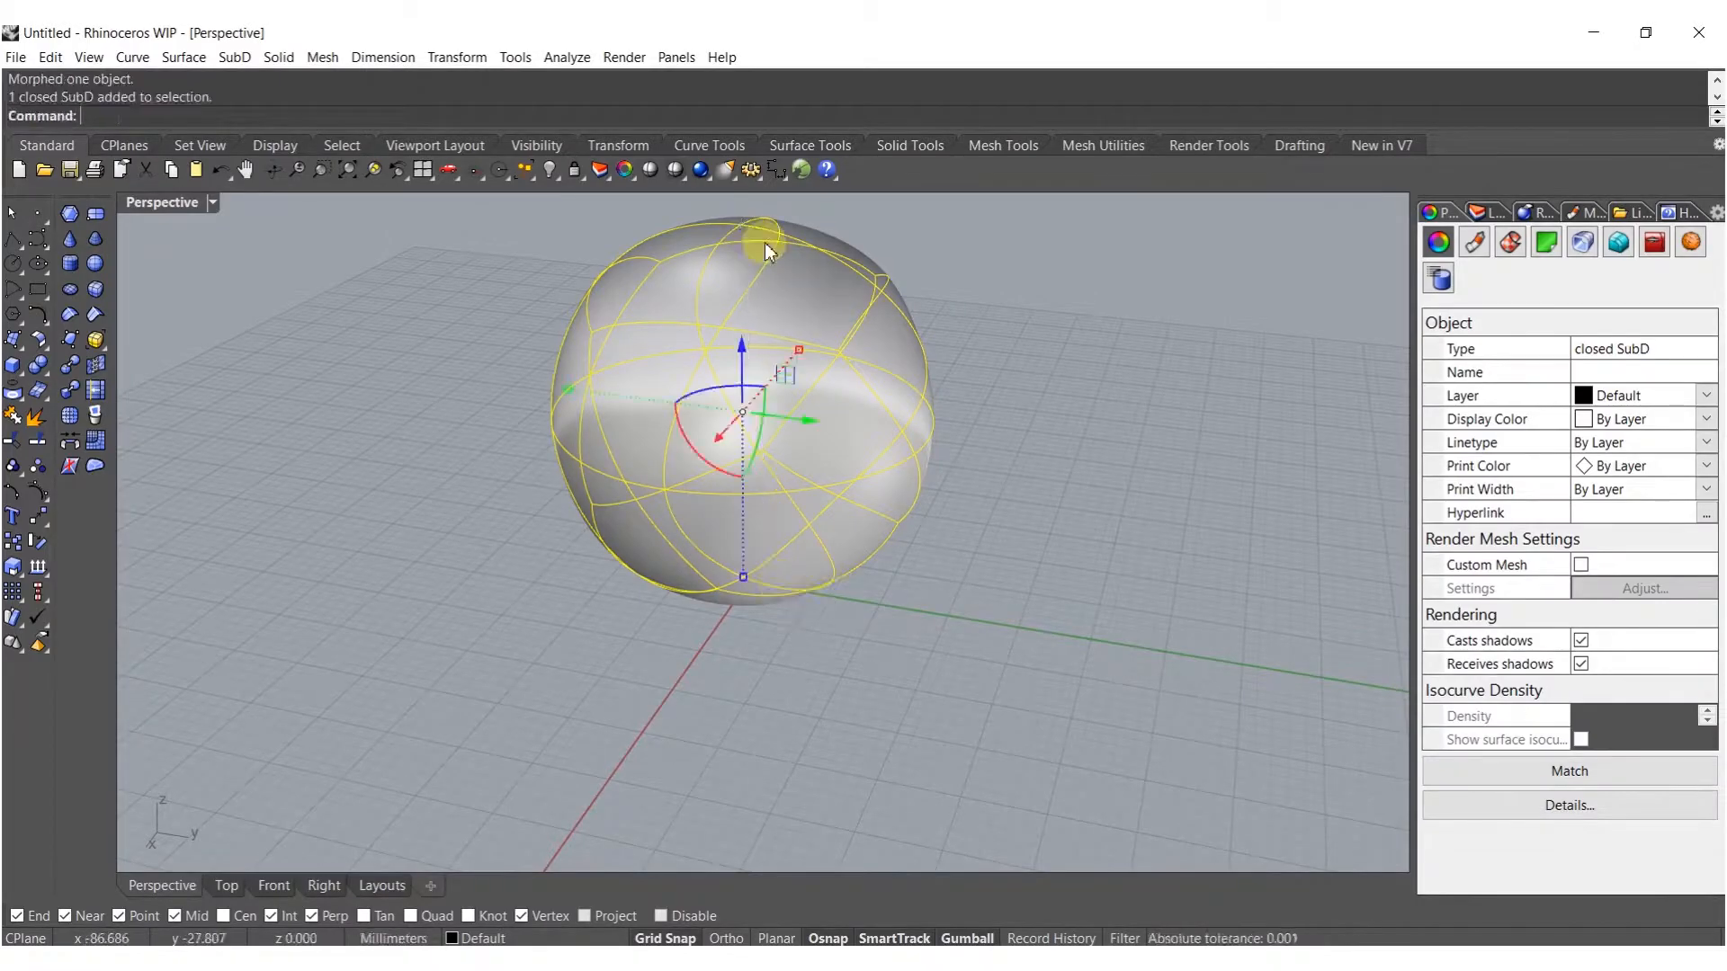
{"action": "key", "text": "Return"}
{"action": "left_click", "coordinate": [771, 239]}
{"action": "right_click_drag", "start_coordinate": [770, 240], "coordinate": [932, 675]}
{"action": "left_click", "coordinate": [747, 603]}
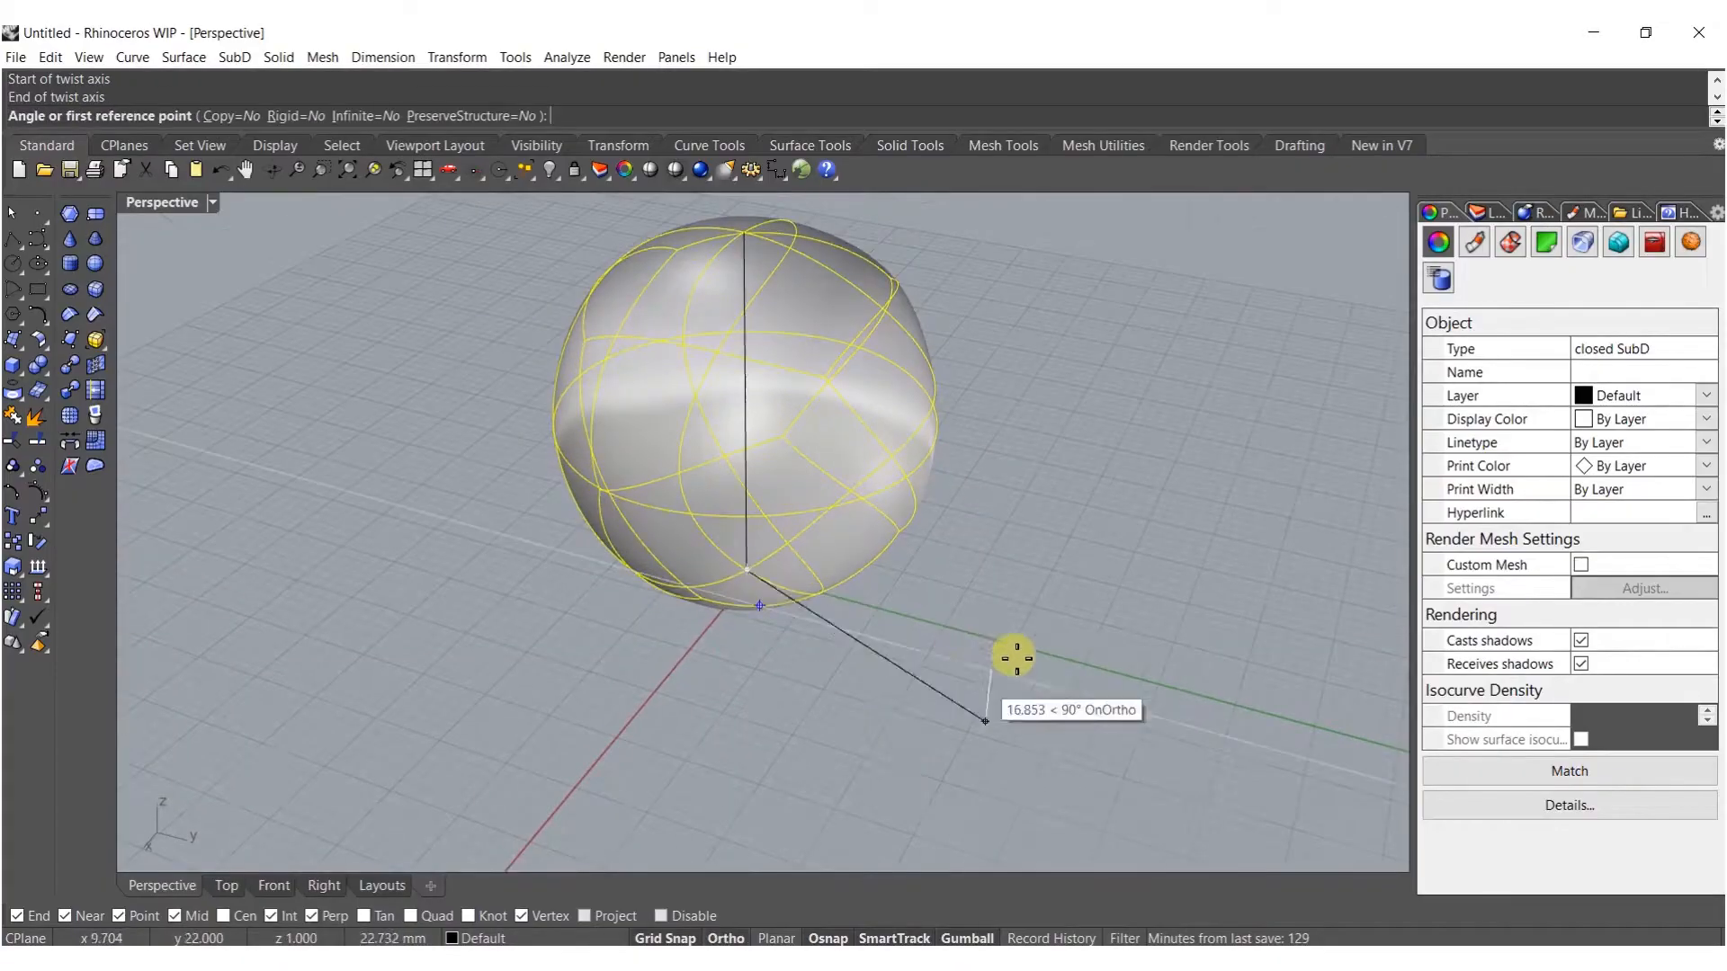
{"action": "left_click", "coordinate": [932, 683]}
{"action": "left_click", "coordinate": [1059, 482]}
{"action": "left_click", "coordinate": [950, 527]}
{"action": "right_click_drag", "start_coordinate": [950, 527], "coordinate": [888, 563]}
Delete the diagonal loop of SubD faces that wraps around the twisted sphere.
{"action": "left_click", "coordinate": [748, 548], "text": "ctrl+shift"}
{"action": "right_click_drag", "start_coordinate": [651, 477], "coordinate": [716, 477]}
{"action": "key", "text": "Escape"}
{"action": "left_click", "coordinate": [780, 523], "text": "ctrl+shift"}
{"action": "double_click", "coordinate": [678, 434], "text": "ctrl+shift"}
{"action": "mouse_move", "coordinate": [809, 521]}
{"action": "right_mouse_down"}
{"action": "mouse_move", "coordinate": [699, 516]}
{"action": "mouse_move", "coordinate": [828, 562]}
{"action": "mouse_move", "coordinate": [791, 530]}
{"action": "right_mouse_up"}
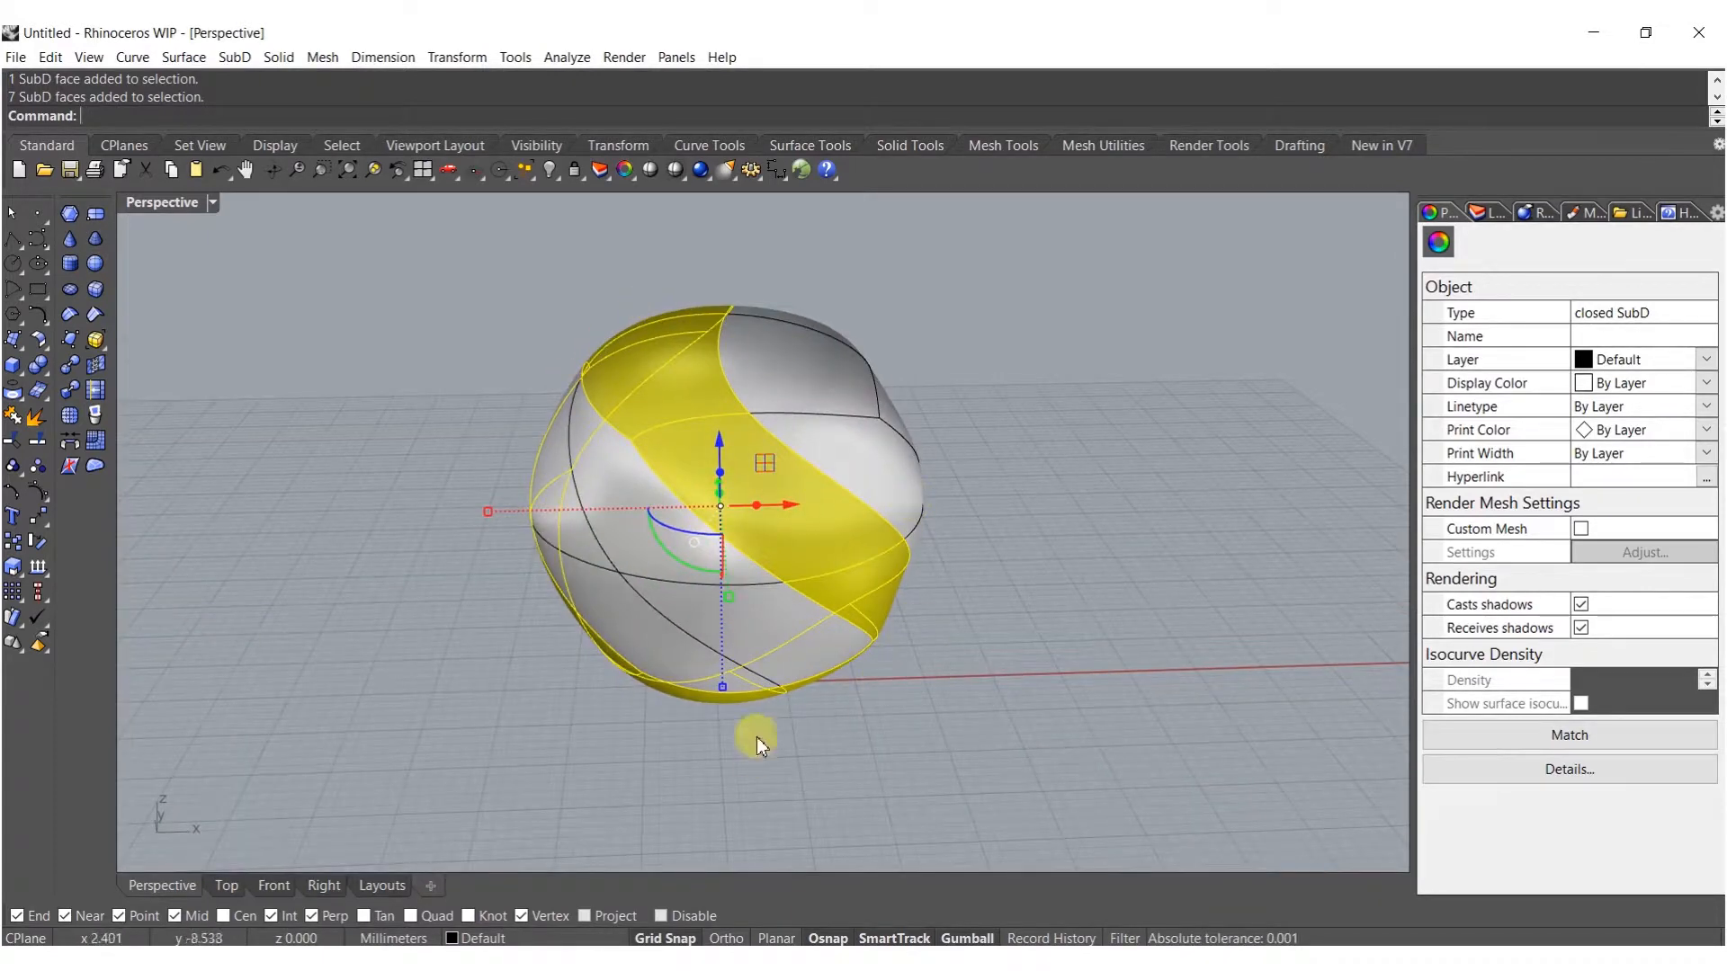
{"action": "key", "text": "Delete"}
Bridge two separate faces on the lower part of the open SubD, accepting the default bridge options.
{"action": "right_click_drag", "start_coordinate": [767, 671], "coordinate": [748, 605]}
{"action": "left_click", "coordinate": [739, 602], "text": "ctrl+shift"}
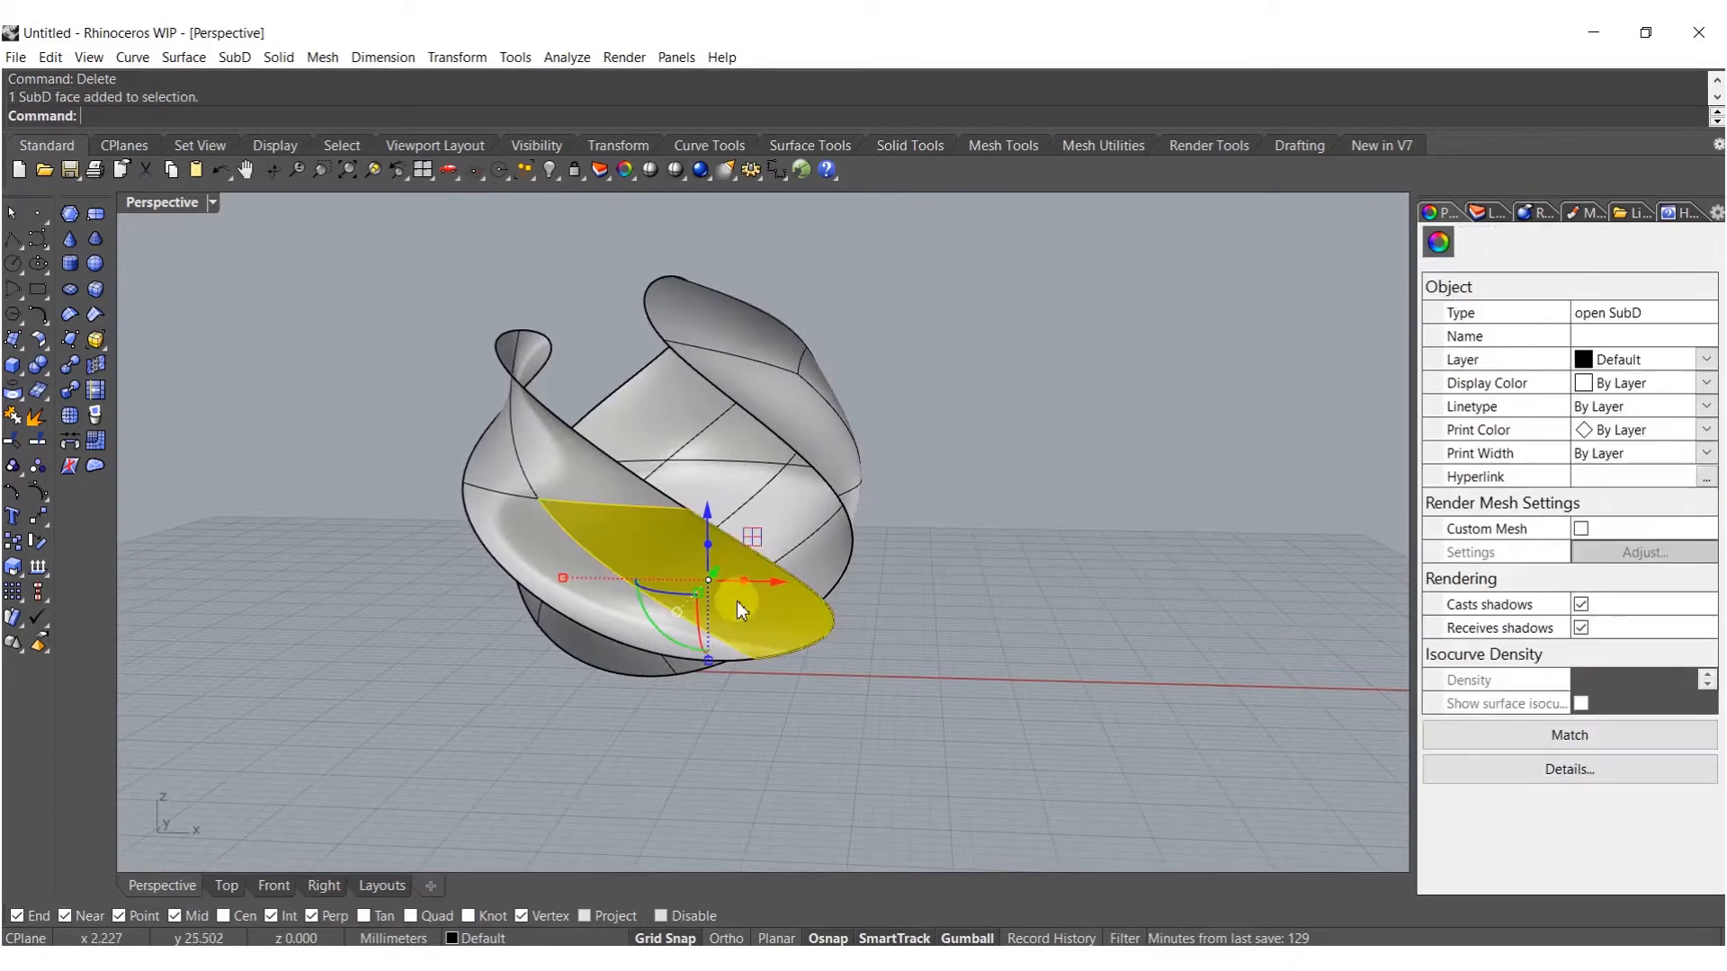
{"action": "right_click_drag", "start_coordinate": [767, 535], "coordinate": [758, 585]}
{"action": "left_click", "coordinate": [746, 565], "text": "ctrl+shift"}
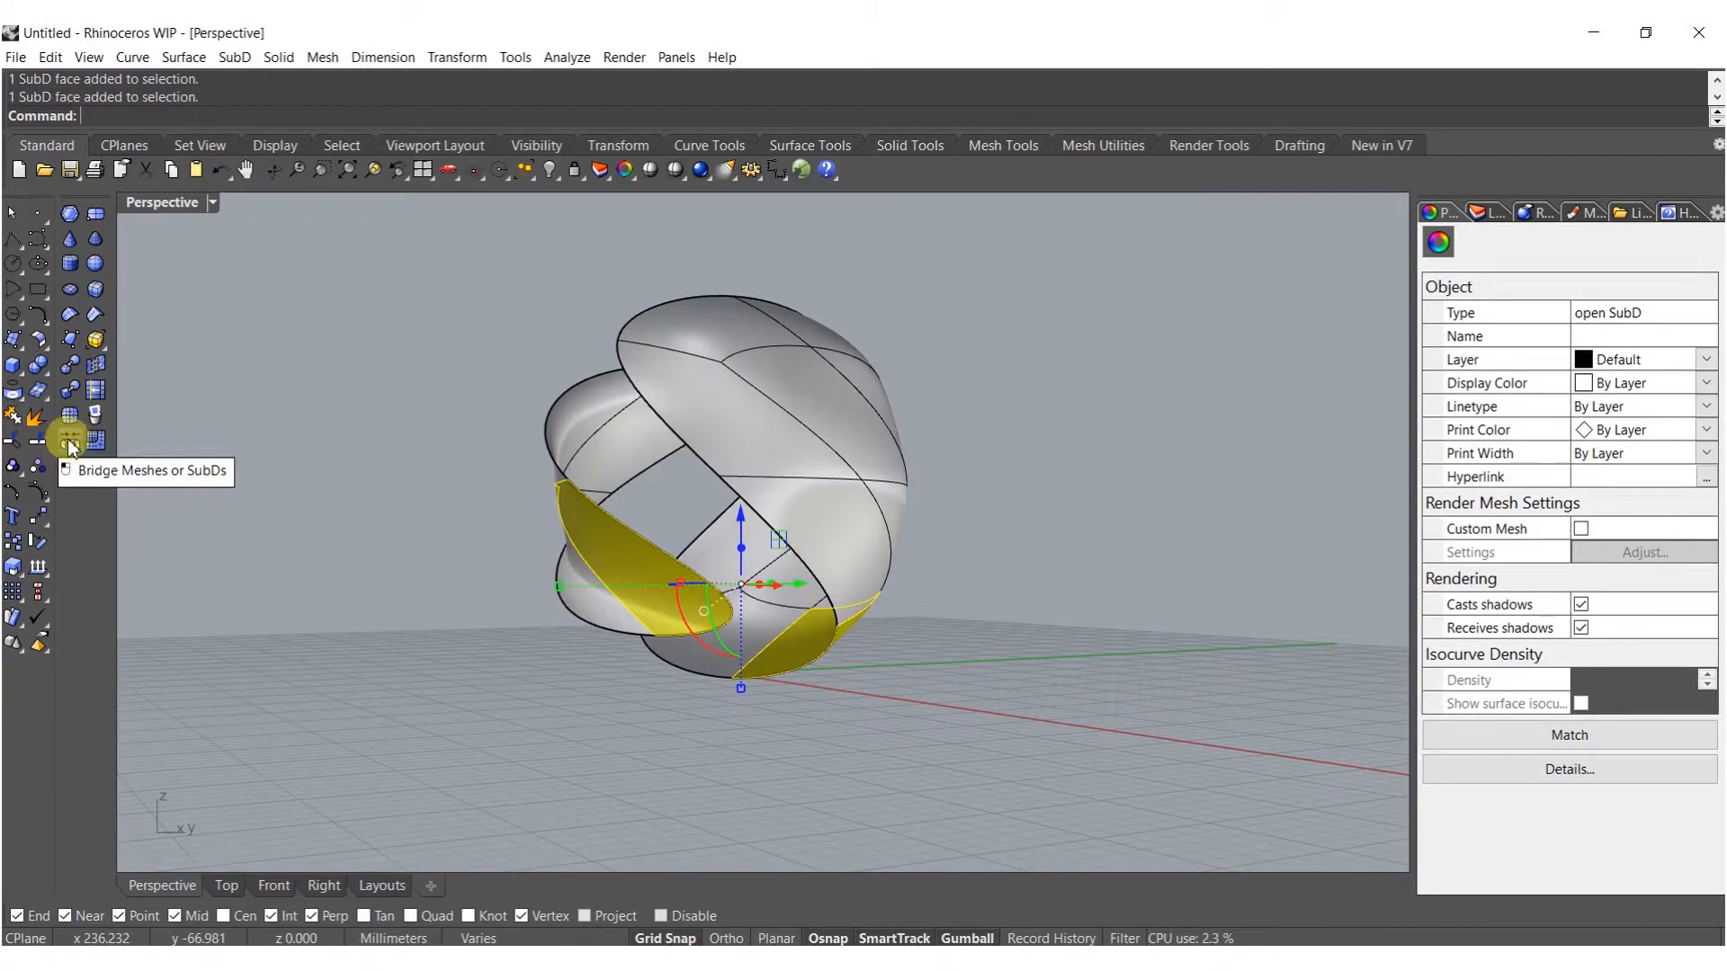
{"action": "left_click", "coordinate": [70, 443]}
{"action": "right_click_drag", "start_coordinate": [423, 532], "coordinate": [1010, 704]}
{"action": "key", "text": "Return"}
Try to bridge a pair of faces on the upper side strips of the open SubD, and undo it.
{"action": "right_click_drag", "start_coordinate": [877, 612], "coordinate": [1025, 739], "text": "shift"}
{"action": "left_click", "coordinate": [755, 566], "text": "ctrl+shift"}
{"action": "mouse_move", "coordinate": [796, 490]}
{"action": "right_mouse_down"}
{"action": "mouse_move", "coordinate": [771, 502]}
{"action": "mouse_move", "coordinate": [778, 481]}
{"action": "right_mouse_up"}
{"action": "left_click", "coordinate": [777, 484], "text": "ctrl+shift"}
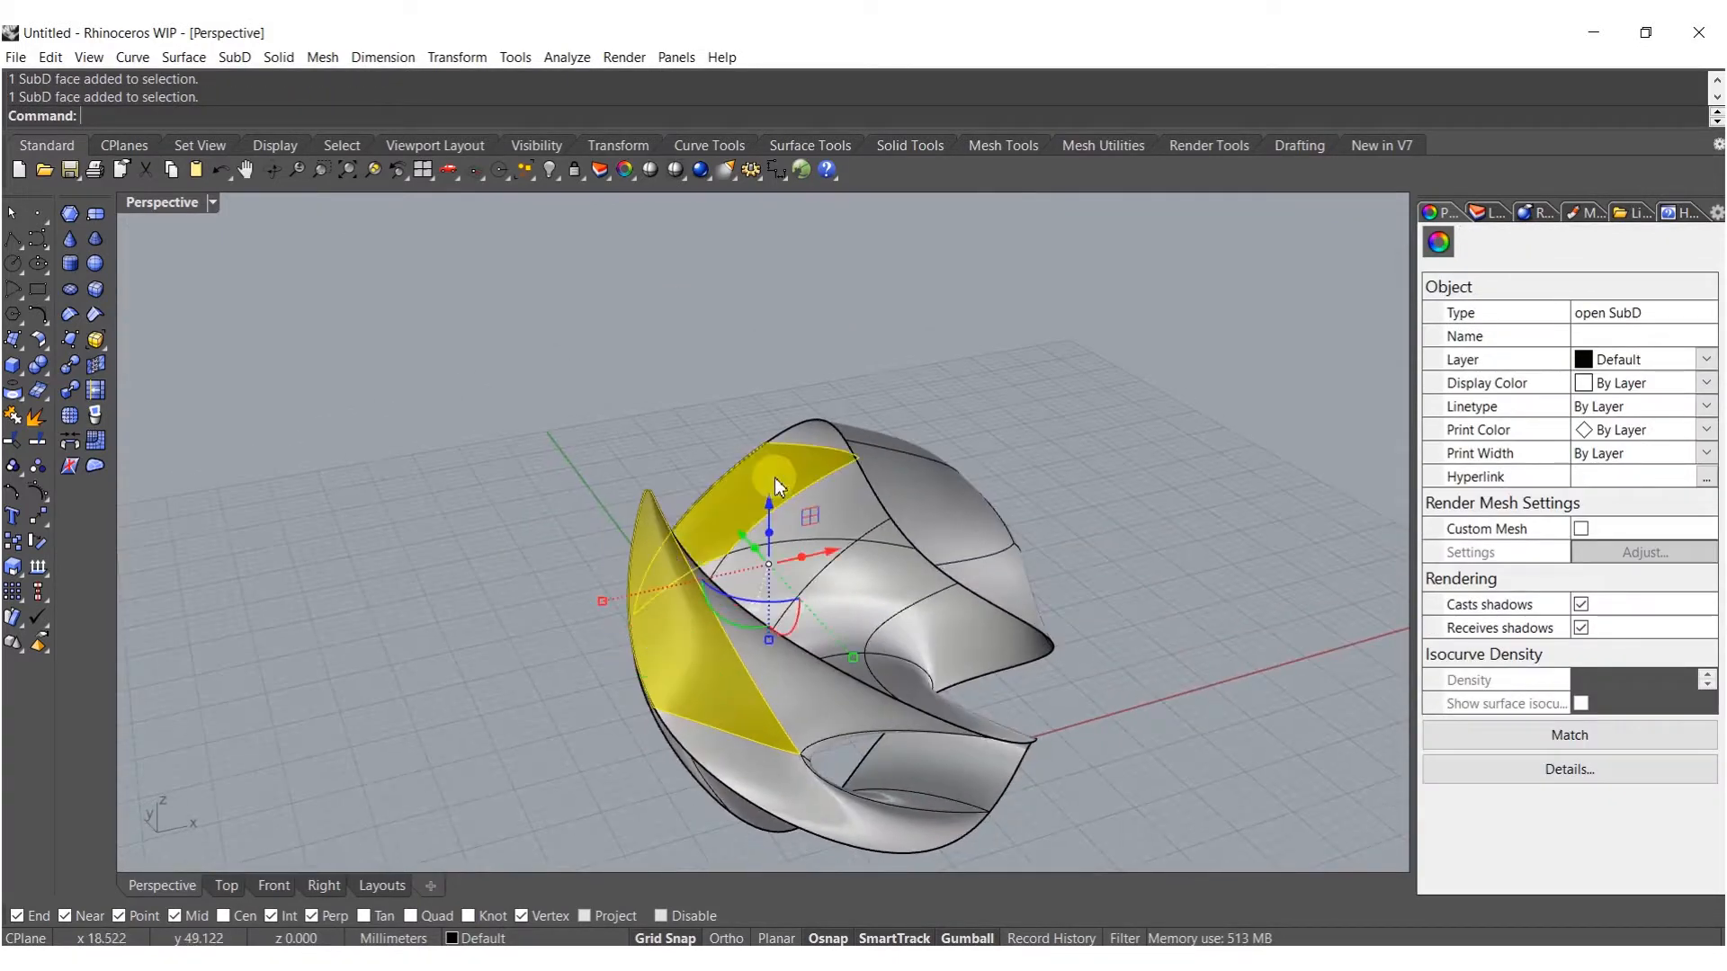
{"action": "key", "text": "Return"}
{"action": "key", "text": "Return"}
{"action": "right_click_drag", "start_coordinate": [801, 590], "coordinate": [836, 558]}
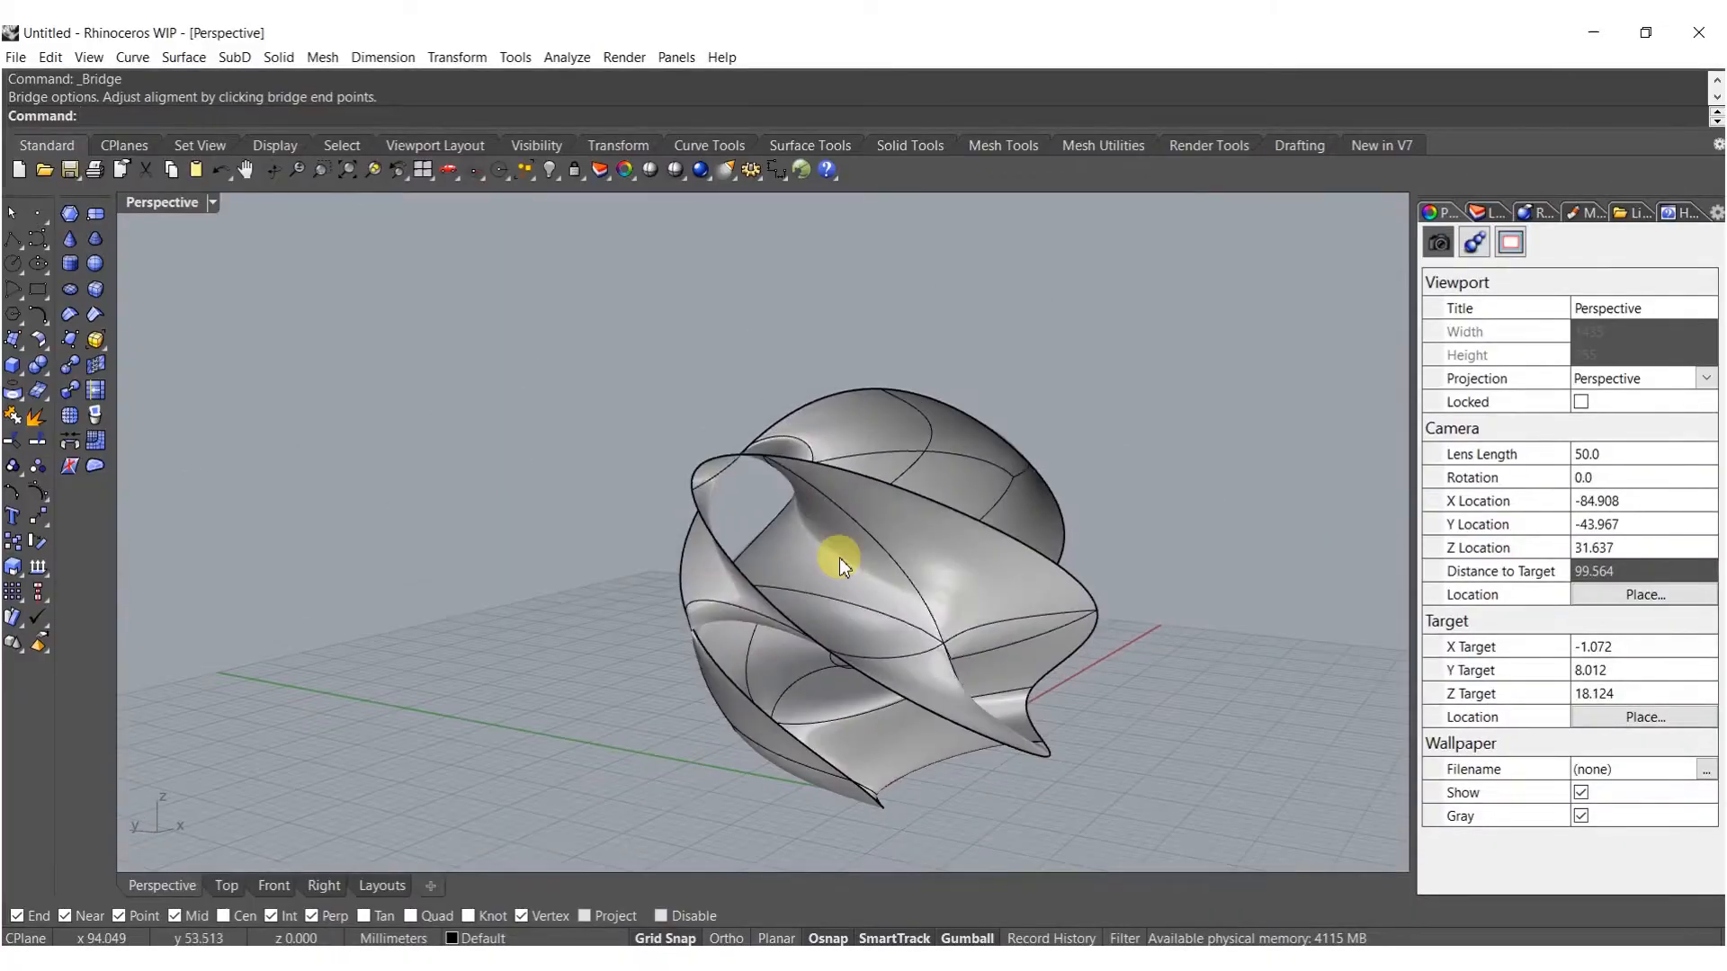
{"action": "key", "text": "ctrl+z"}
Bridge a different pair of upper faces on the open SubD with the default bridge options.
{"action": "left_click", "coordinate": [821, 532], "text": "ctrl+shift"}
{"action": "left_click", "coordinate": [868, 447], "text": "ctrl+shift"}
{"action": "key", "text": "Return"}
{"action": "key", "text": "Return"}
Pull part of the SubD's upper rim upward to stretch the form vertically.
{"action": "right_click_drag", "start_coordinate": [921, 505], "coordinate": [752, 526]}
{"action": "left_click", "coordinate": [751, 526], "text": "ctrl+shift"}
{"action": "left_click_drag", "start_coordinate": [752, 526], "coordinate": [736, 313]}
{"action": "right_click_drag", "start_coordinate": [821, 397], "coordinate": [813, 486]}
{"action": "key", "text": "Escape"}
Raise another part of the SubD's top to make the form taller.
{"action": "left_click", "coordinate": [822, 502], "text": "ctrl+shift"}
{"action": "key", "text": "Escape"}
{"action": "left_click", "coordinate": [850, 507], "text": "ctrl+shift"}
{"action": "left_click_drag", "start_coordinate": [853, 440], "coordinate": [876, 231]}
{"action": "key", "text": "Escape"}
Reposition individual SubD edges around the upper openings to refine the twisted bands.
{"action": "right_click_drag", "start_coordinate": [836, 387], "coordinate": [938, 474]}
{"action": "left_click", "coordinate": [725, 439], "text": "ctrl+shift"}
{"action": "right_click_drag", "start_coordinate": [724, 440], "coordinate": [905, 492]}
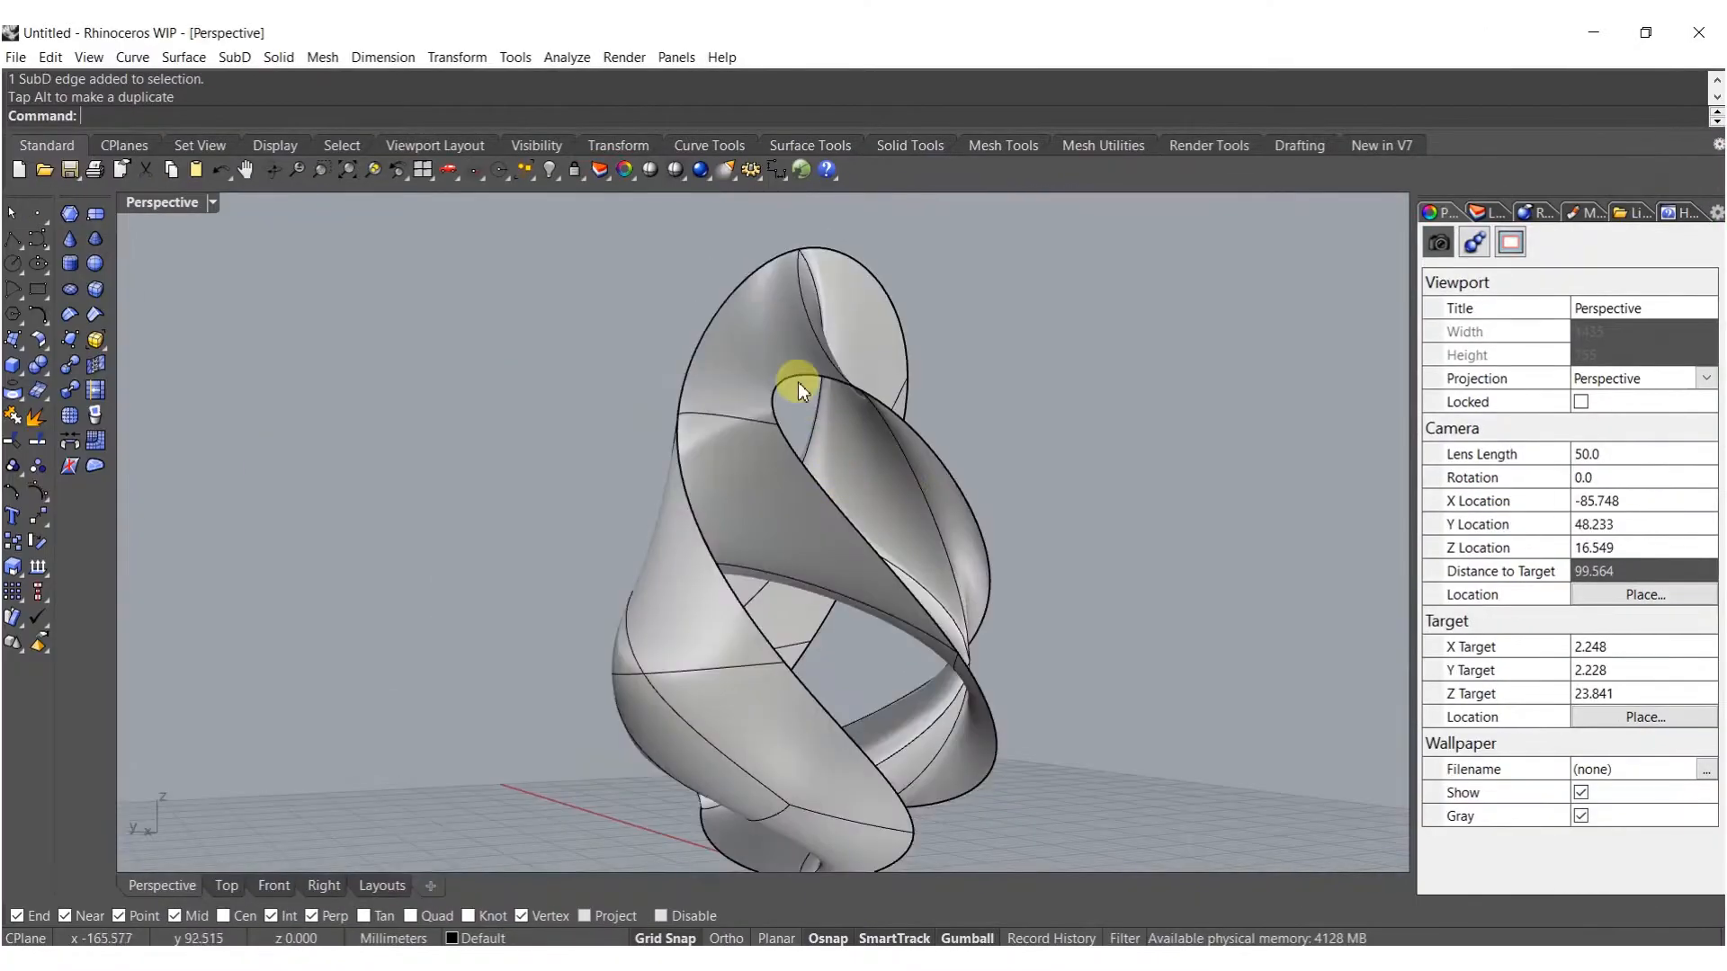
{"action": "left_click", "coordinate": [788, 375], "text": "ctrl+shift"}
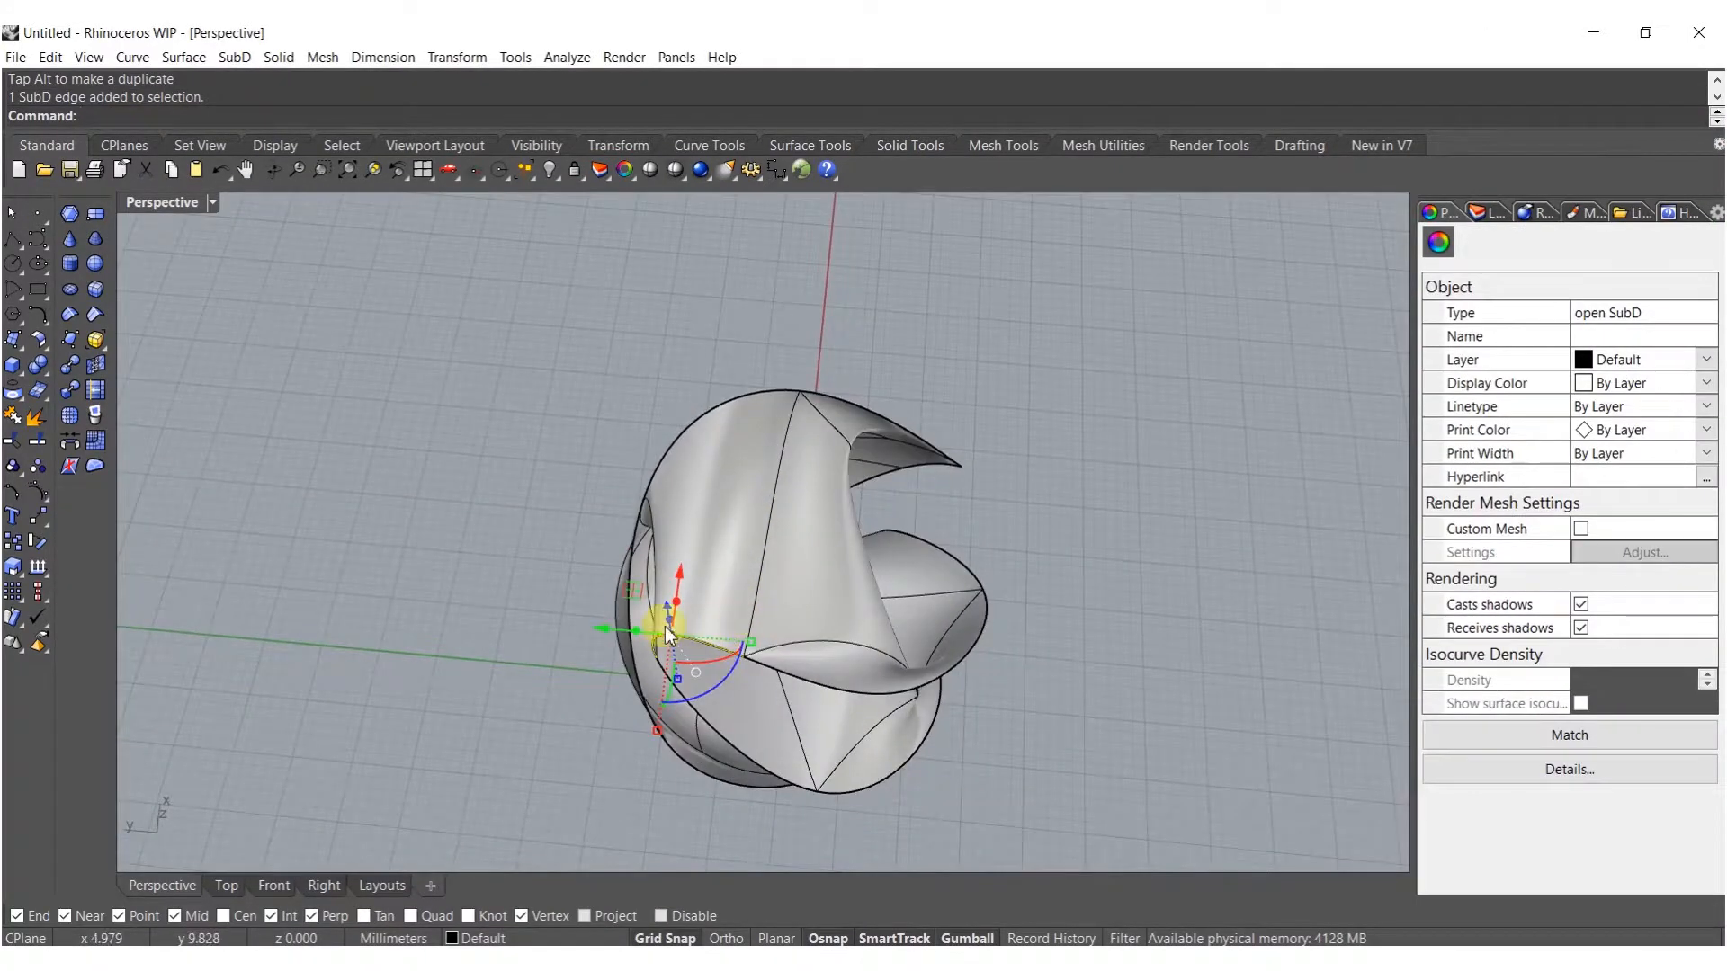
{"action": "key", "text": "Escape"}
{"action": "right_click_drag", "start_coordinate": [683, 586], "coordinate": [636, 565]}
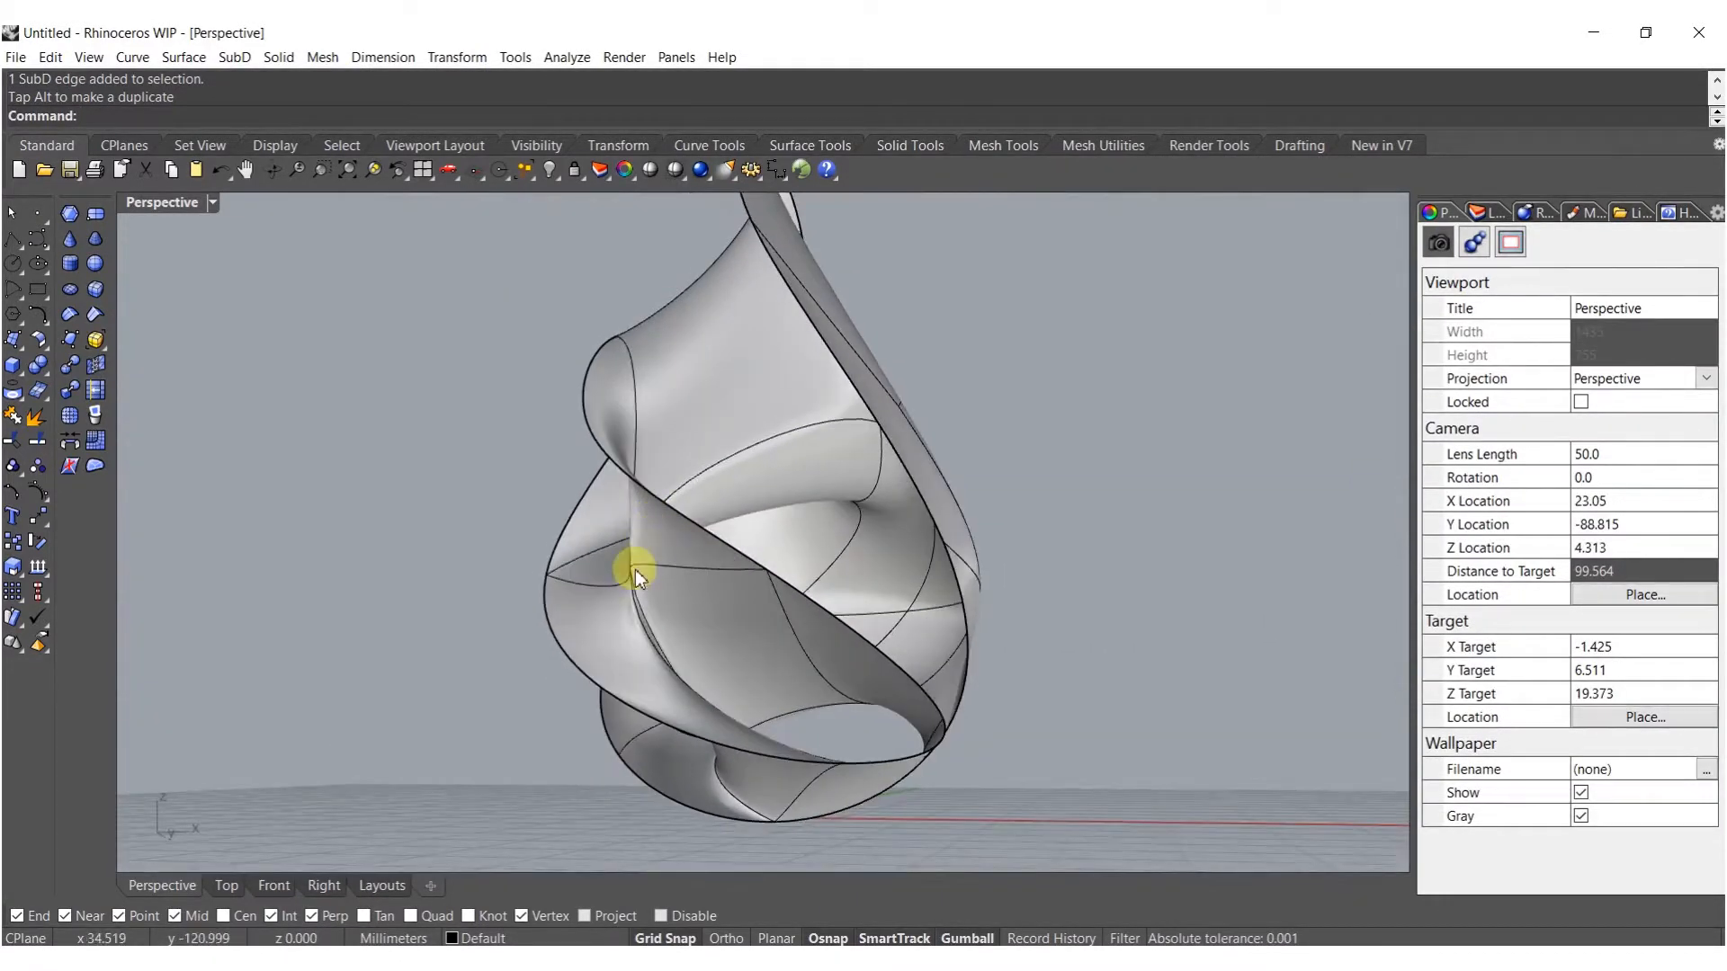
Move the SubD vertex at the side fold inward and downward, and review the form from all around.
{"action": "left_click", "coordinate": [633, 569], "text": "ctrl+shift"}
{"action": "left_click_drag", "start_coordinate": [633, 569], "coordinate": [771, 713]}
{"action": "key", "text": "Escape"}
{"action": "right_click_drag", "start_coordinate": [771, 713], "coordinate": [1034, 601]}
{"action": "scroll", "coordinate": [998, 467], "scroll_direction": "down", "scroll_amount": 10}
{"action": "scroll", "coordinate": [986, 440], "scroll_direction": "up", "scroll_amount": 12}
{"action": "right_click_drag", "start_coordinate": [745, 571], "coordinate": [797, 512], "text": "shift"}
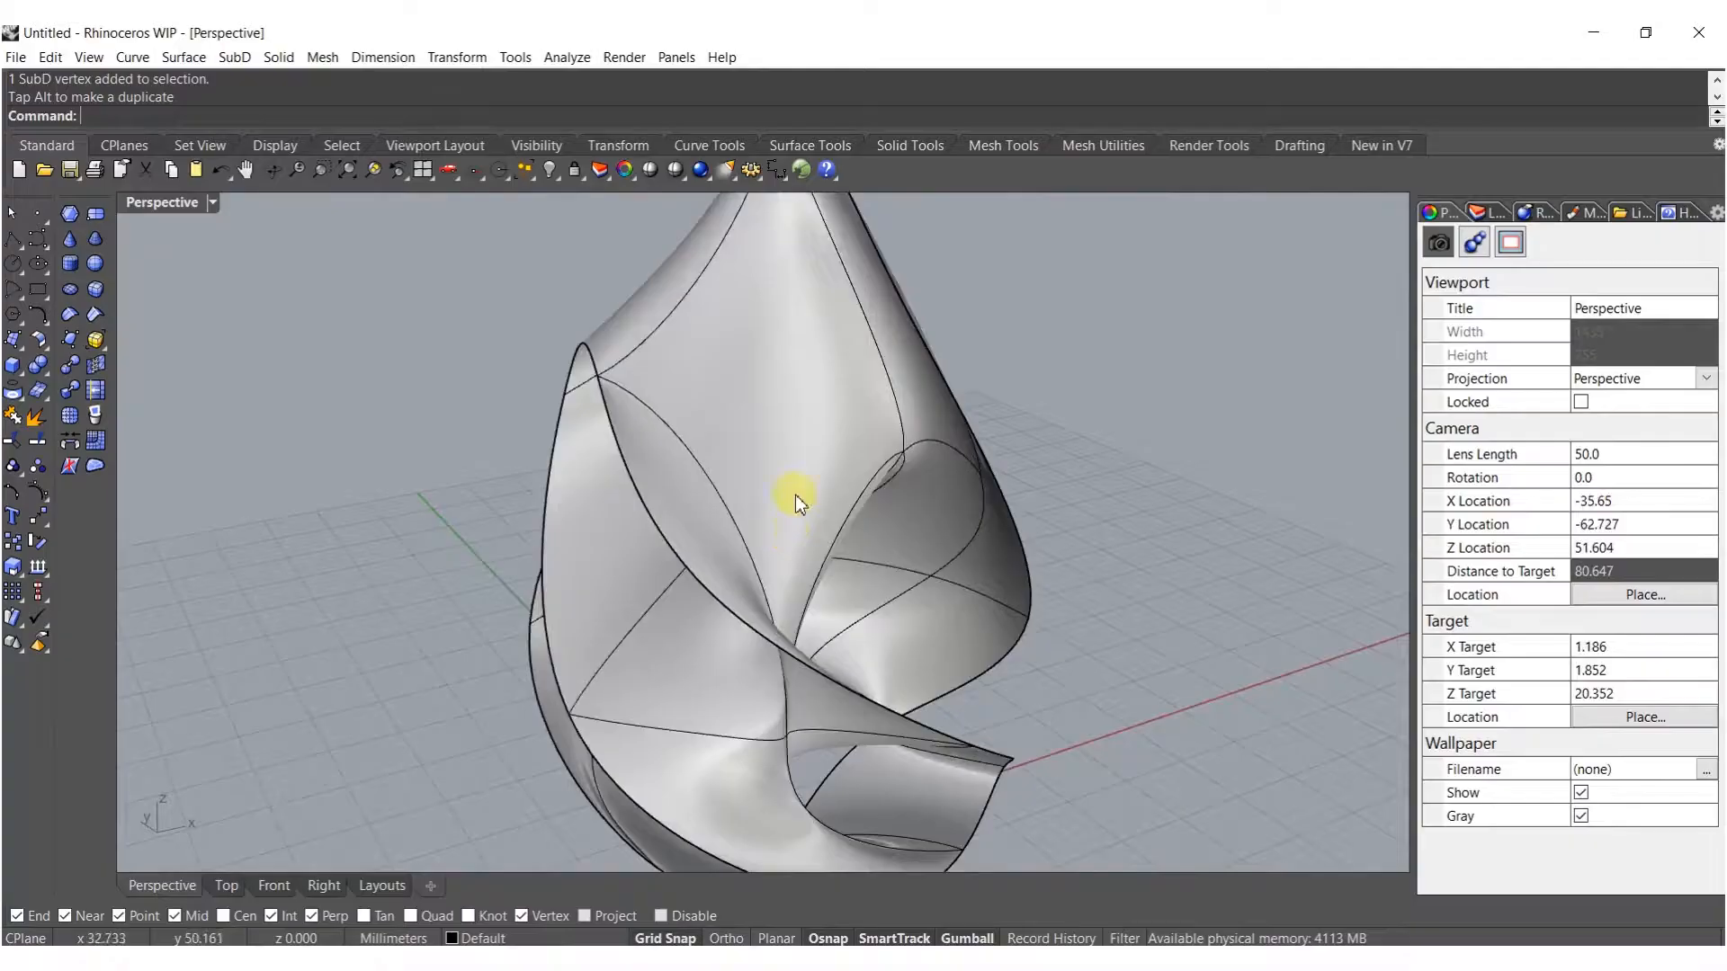
Convert the open SubD to NURBS with DeleteInputObjects=No and hide the original SubD.
{"action": "scroll", "coordinate": [792, 499], "scroll_direction": "down", "scroll_amount": 3}
{"action": "left_click", "coordinate": [781, 486]}
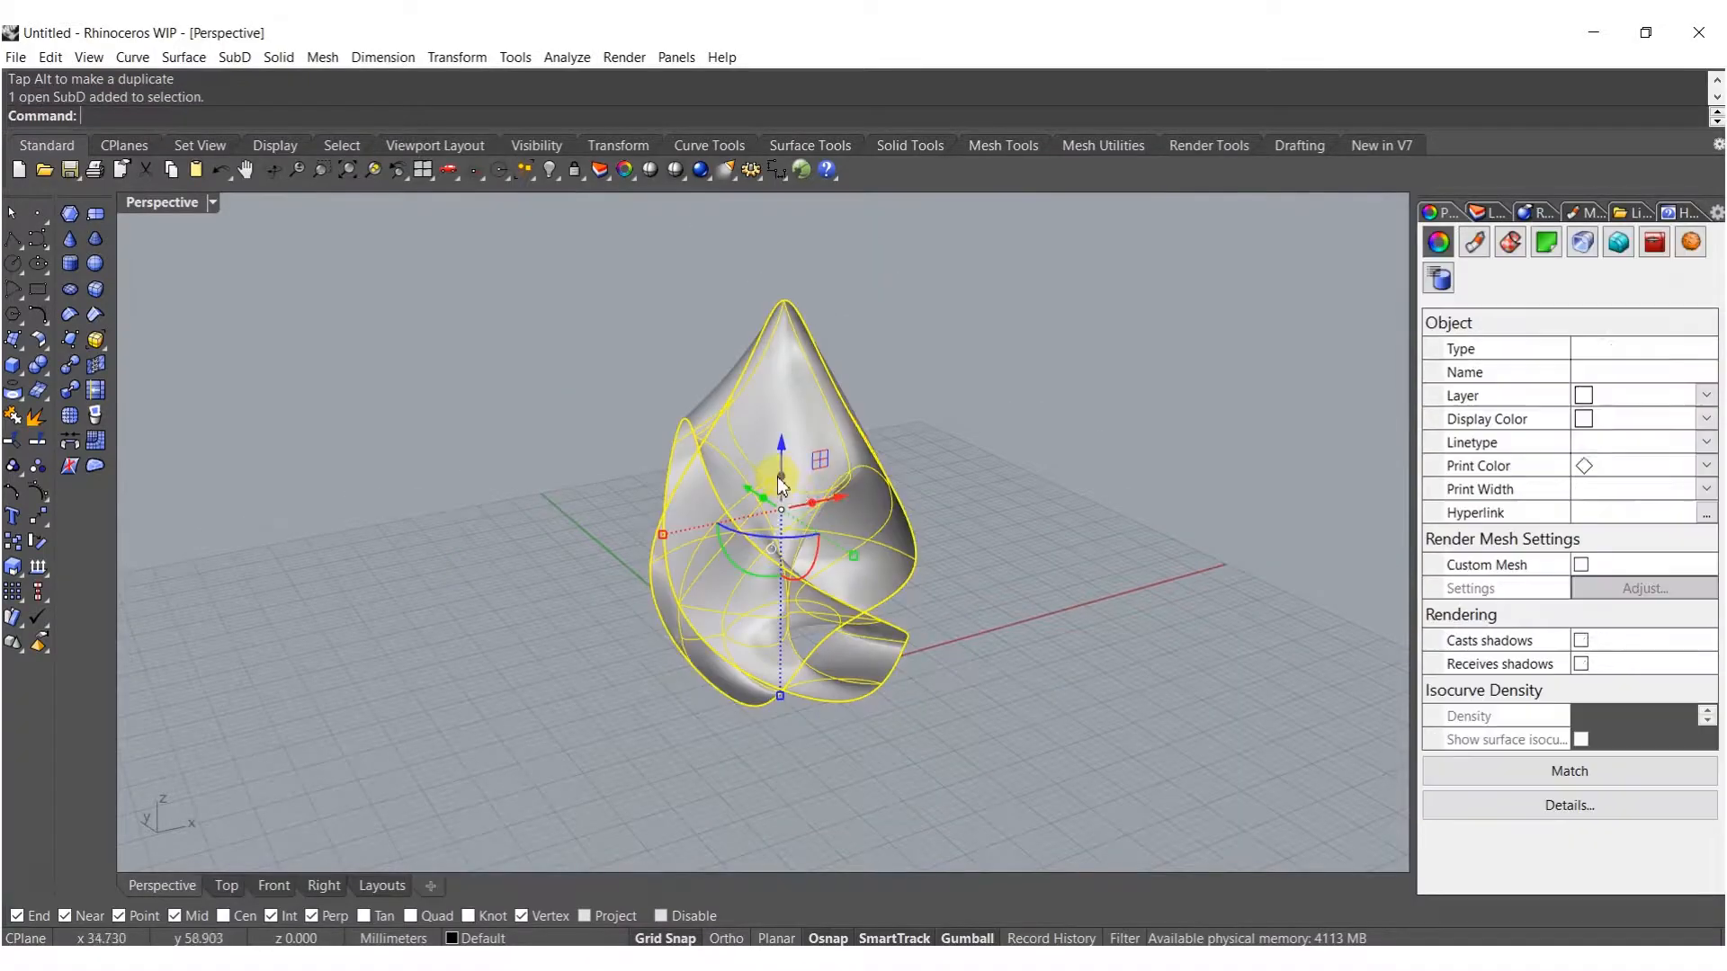
{"action": "left_click", "coordinate": [75, 370]}
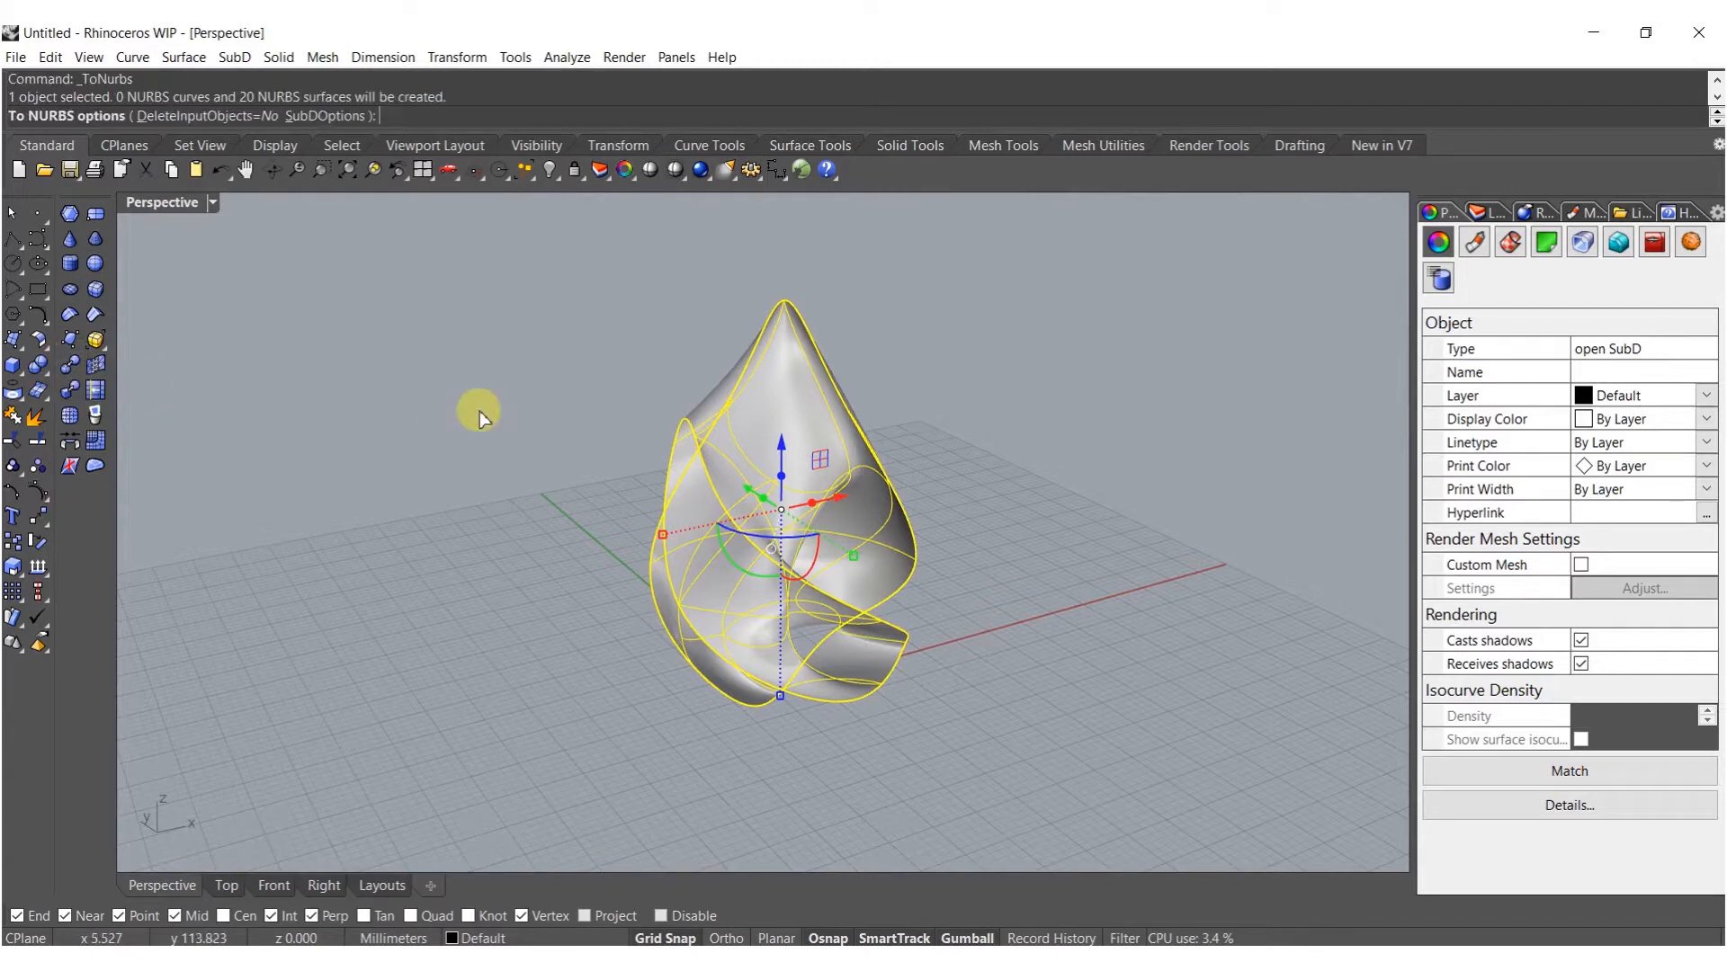
{"action": "right_click_drag", "start_coordinate": [477, 411], "coordinate": [741, 564]}
{"action": "key", "text": "ctrl+h"}
{"action": "key", "text": "Return"}
Switch to Grasshopper, add a Brep parameter and set the open polysurface as its single Brep.
{"action": "left_click", "coordinate": [667, 497]}
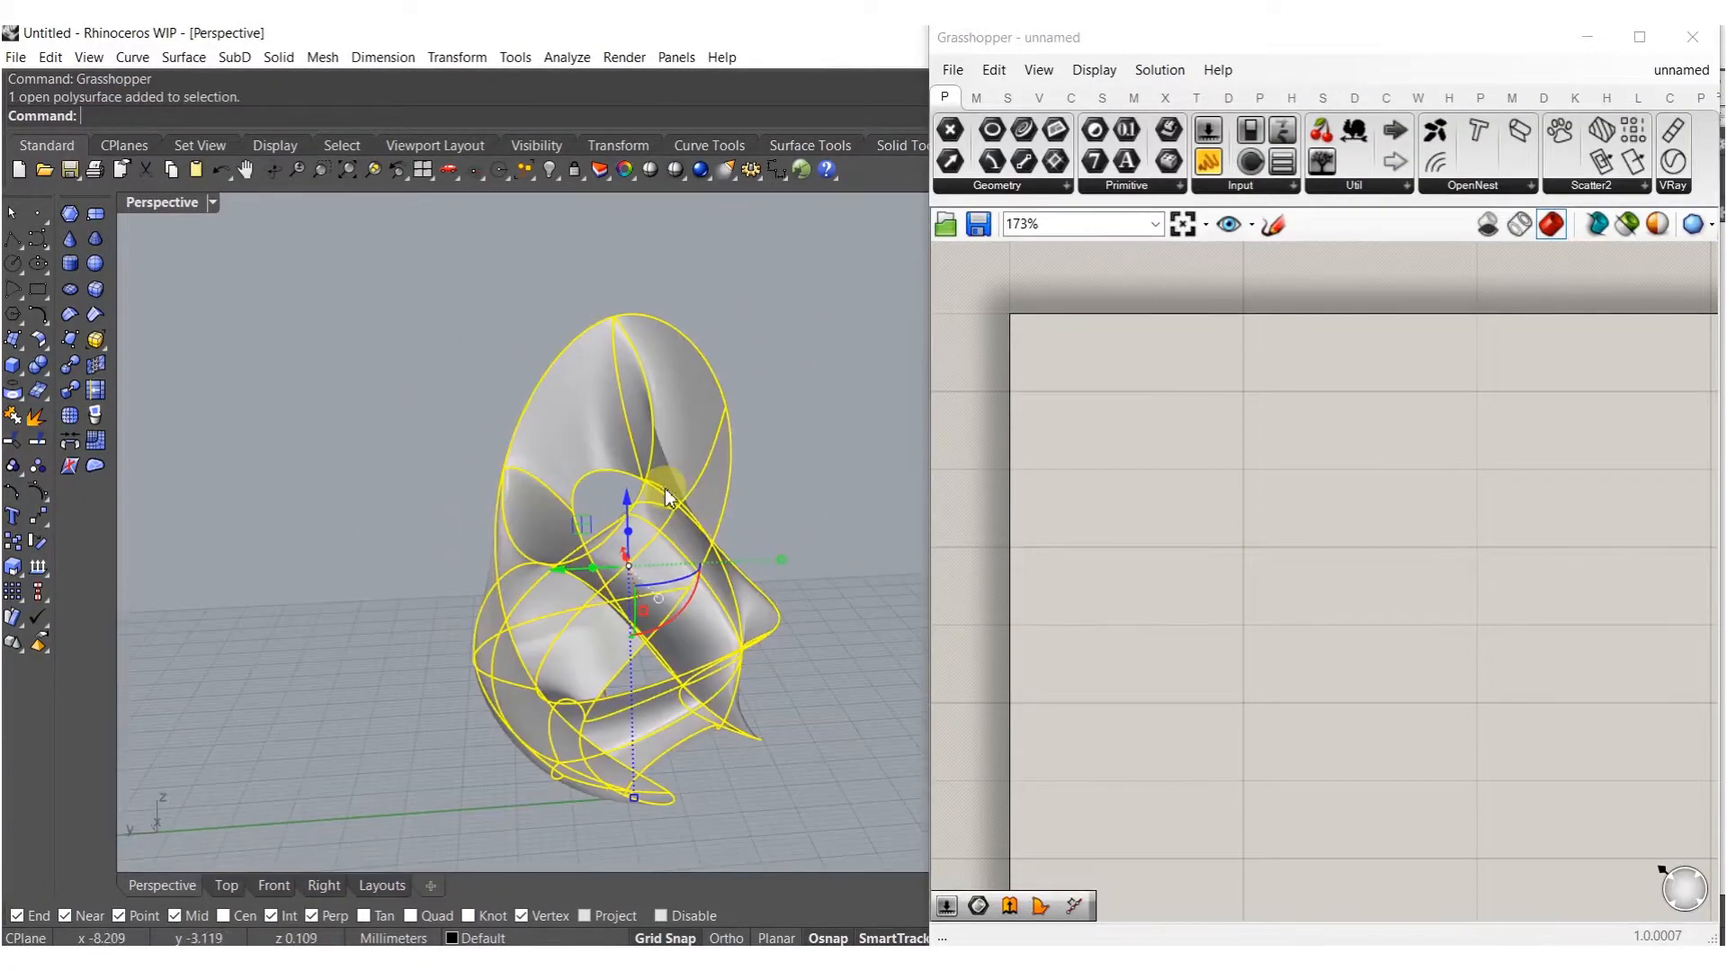
{"action": "double_click", "coordinate": [1076, 424]}
{"action": "type", "text": "brep"}
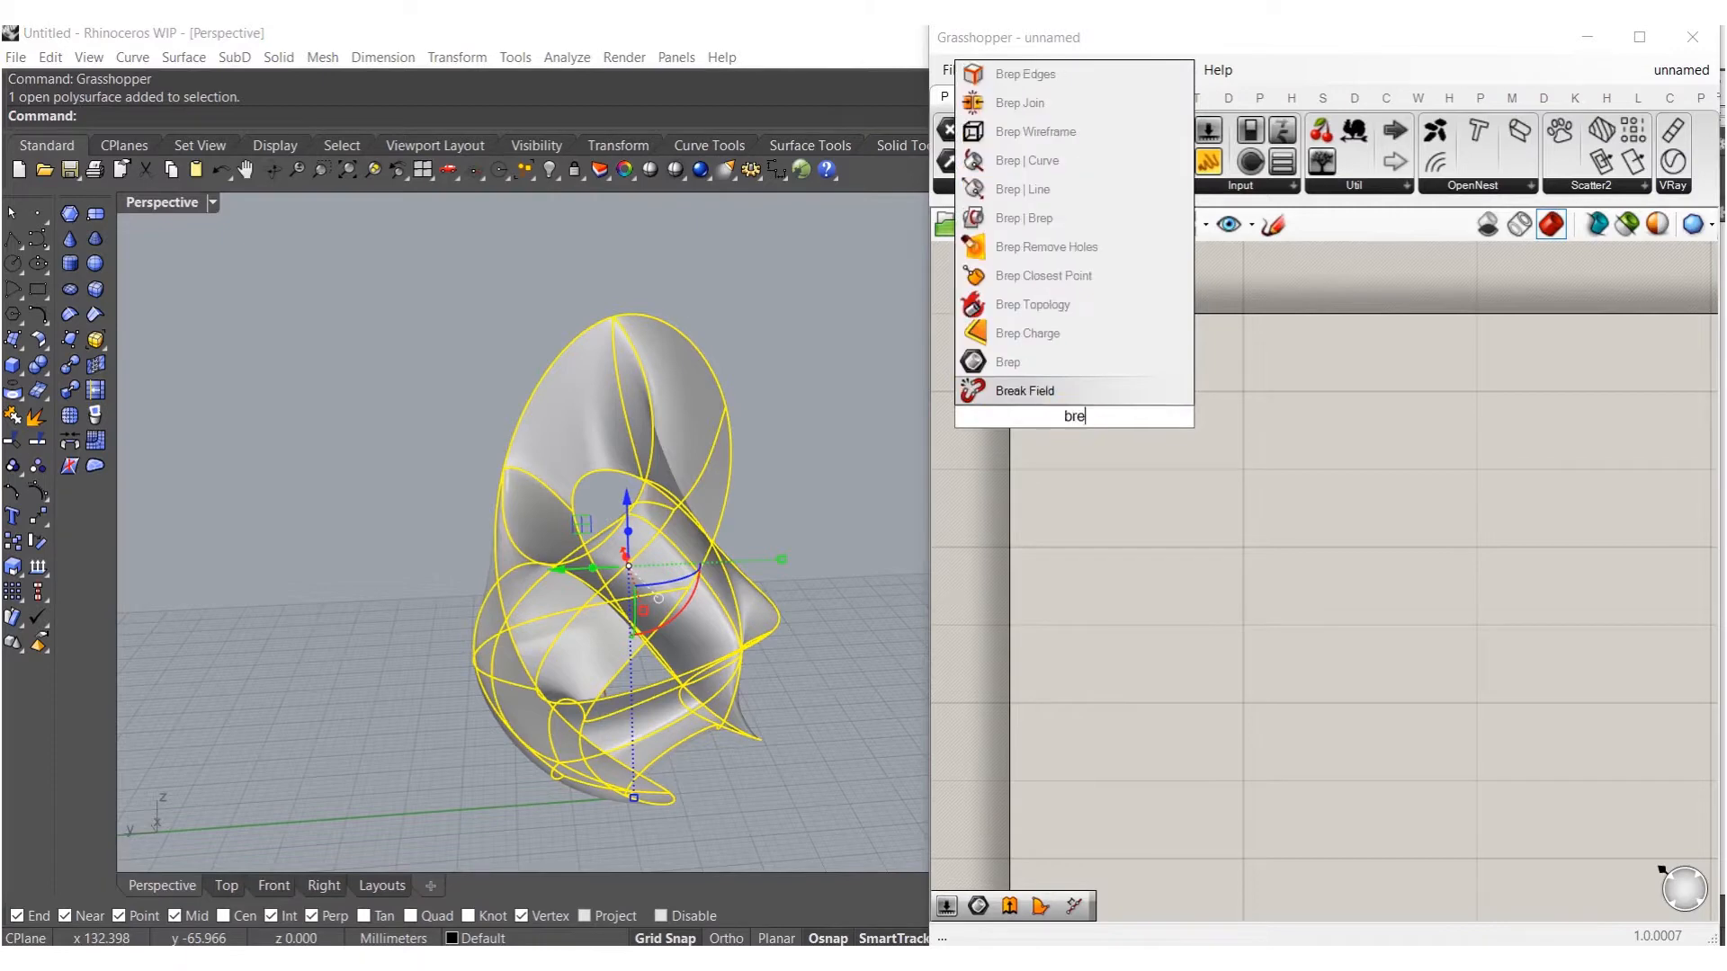
{"action": "left_click", "coordinate": [1007, 363]}
{"action": "right_click", "coordinate": [1064, 422]}
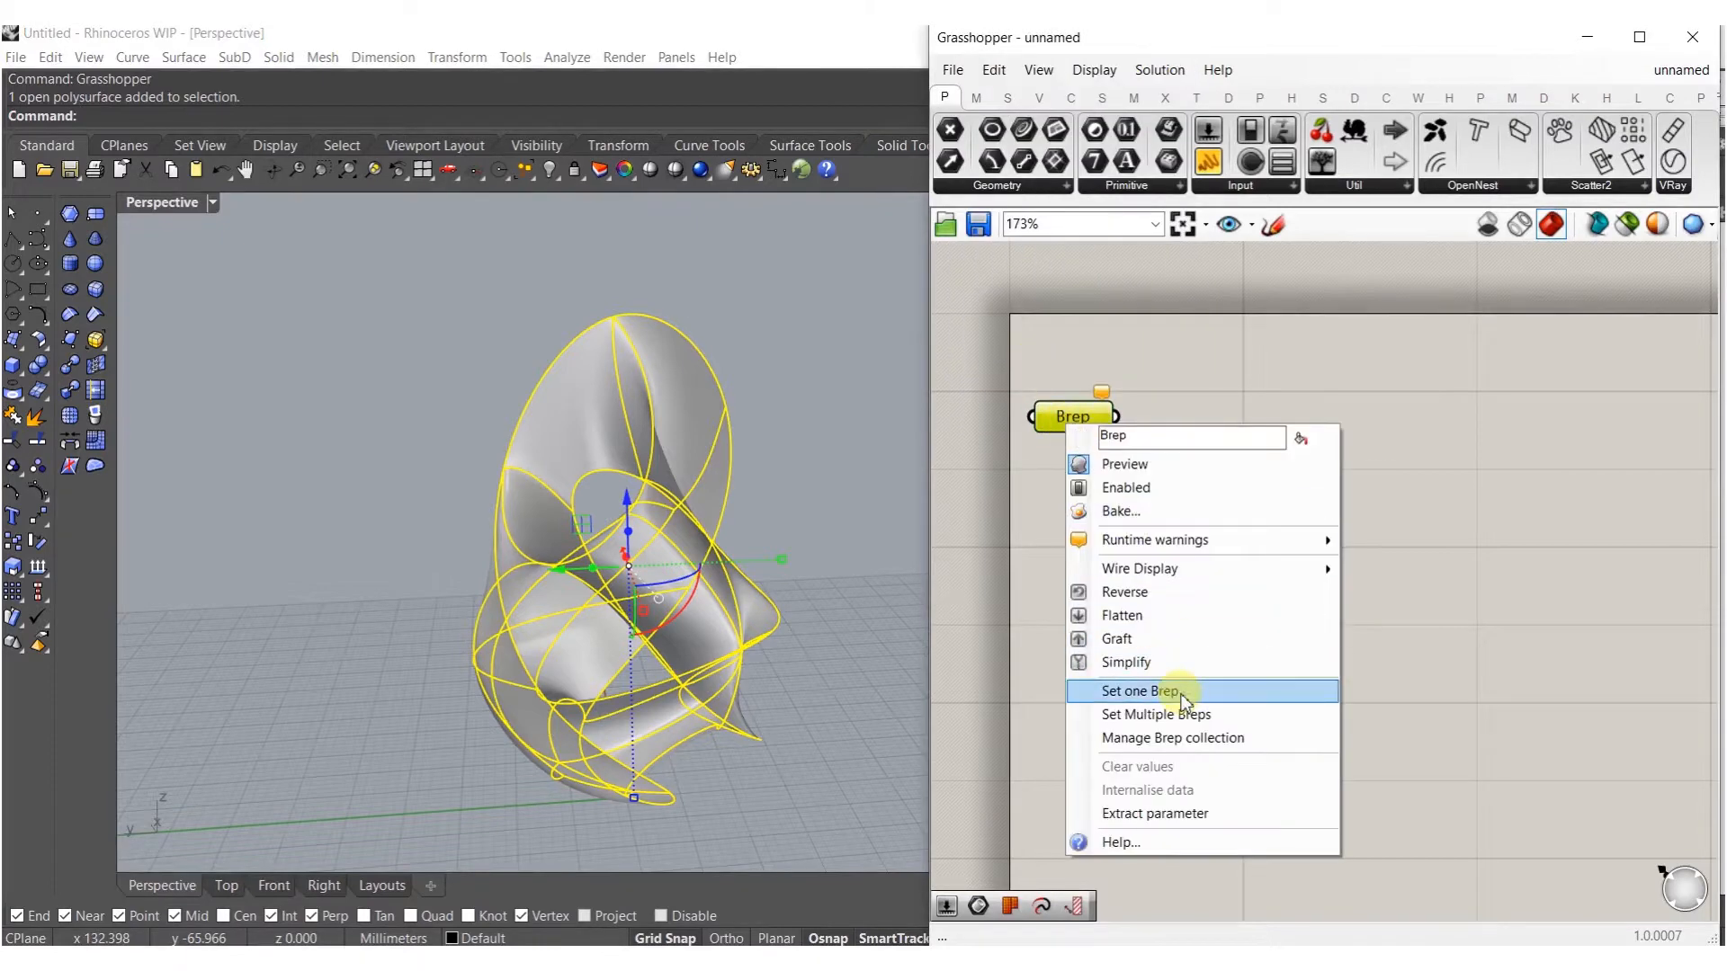
{"action": "left_click", "coordinate": [1160, 694]}
Add a Contour component beside the Brep parameter, with the Brep feeding its S input.
{"action": "double_click", "coordinate": [1183, 412]}
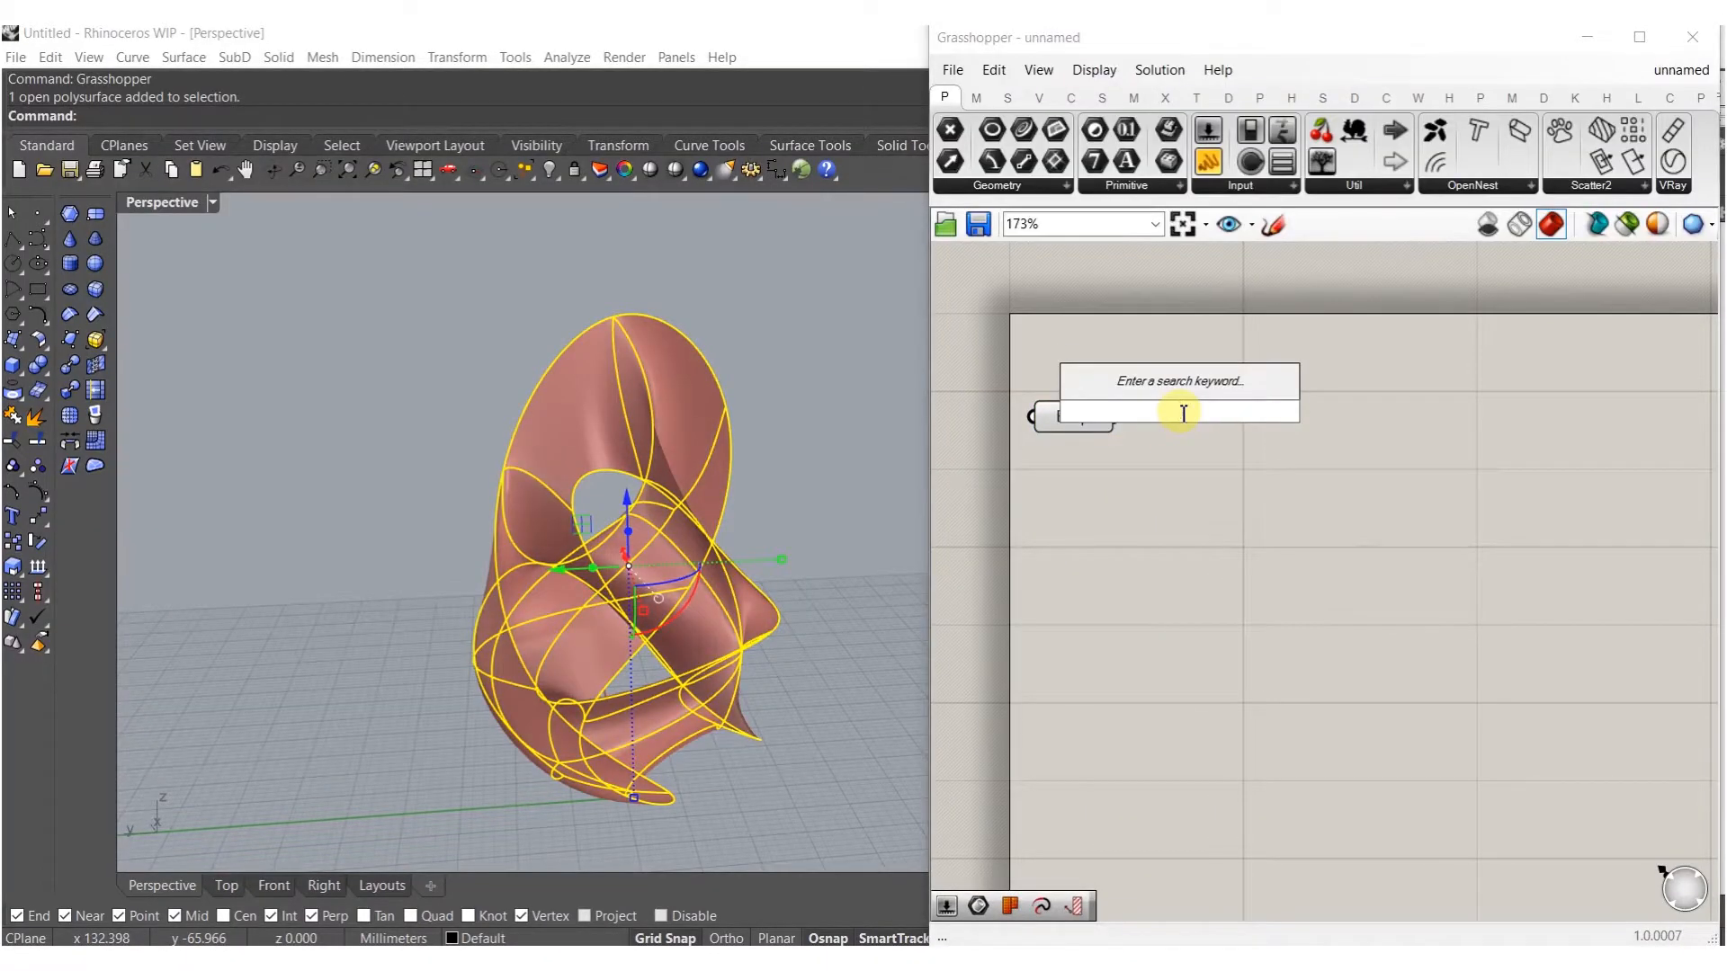
{"action": "type", "text": "contour"}
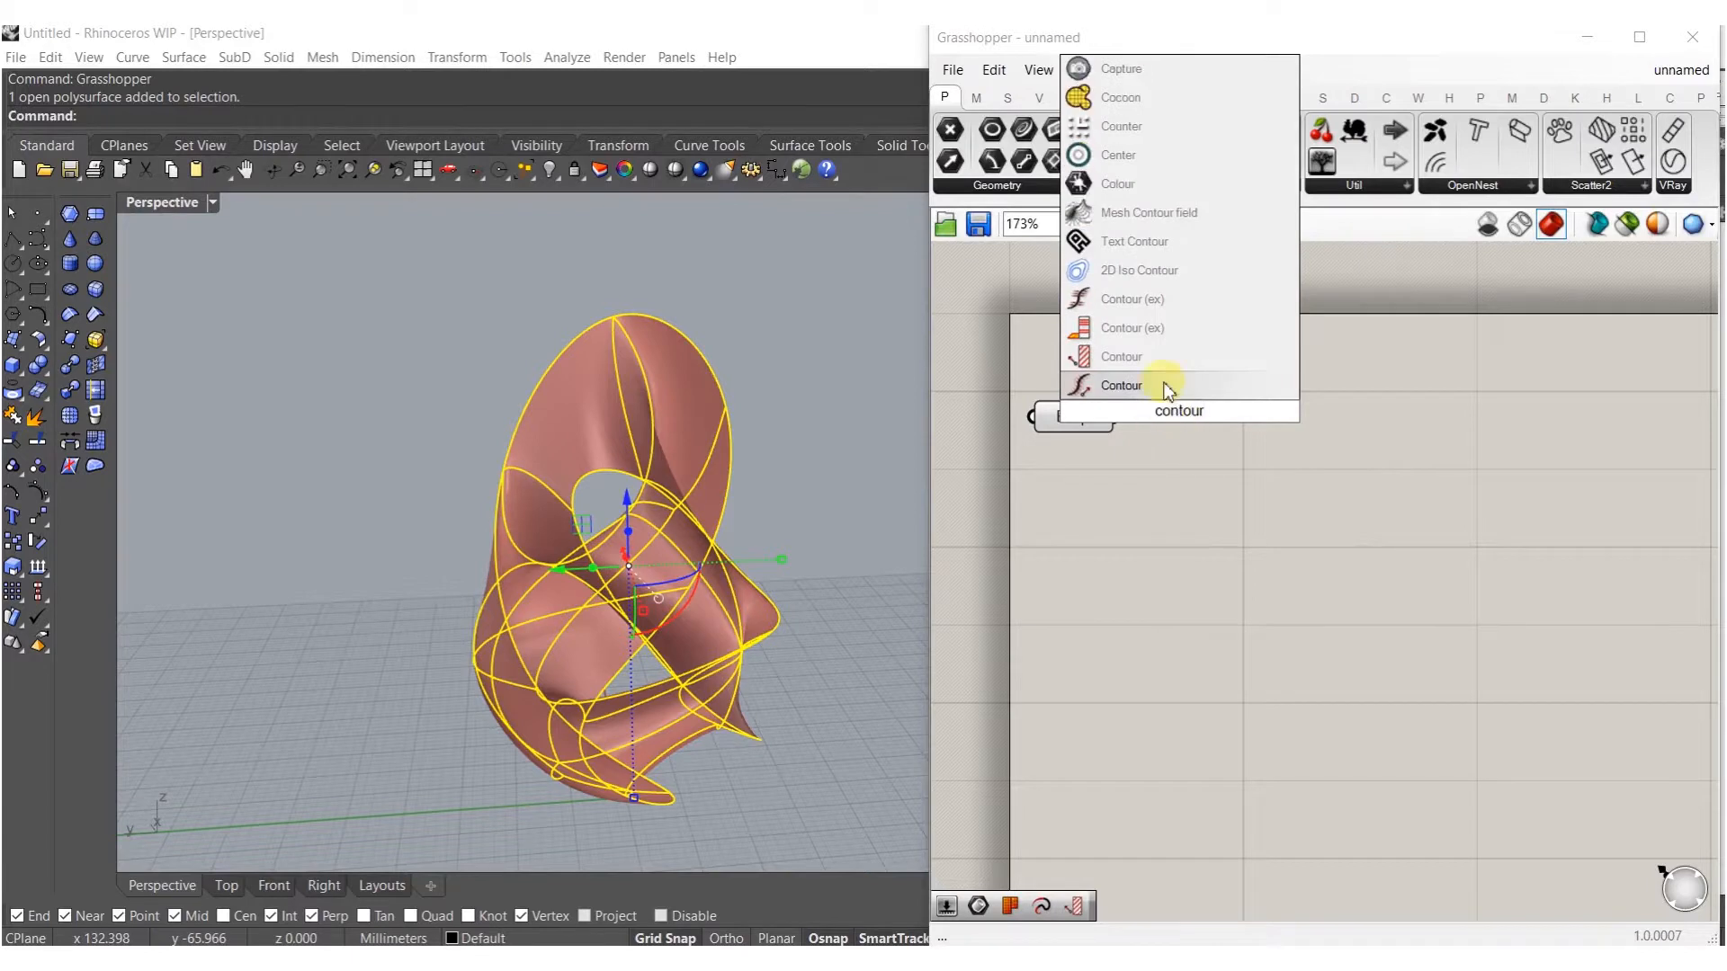
{"action": "left_click", "coordinate": [1144, 385]}
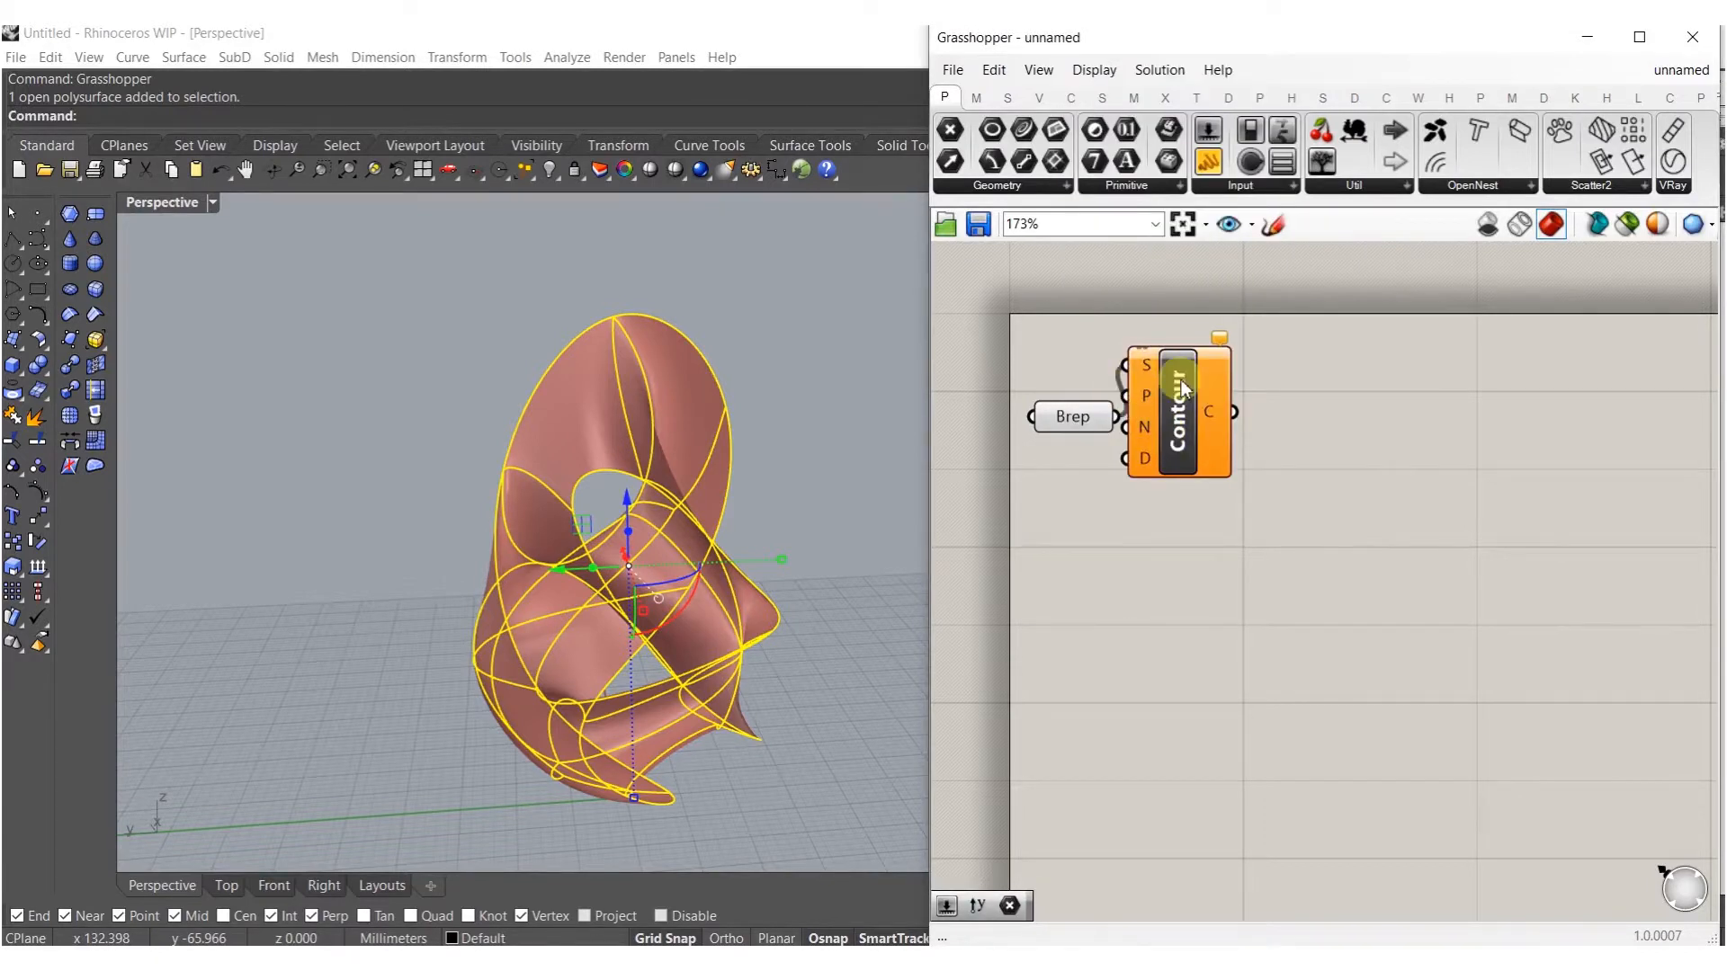
{"action": "left_click_drag", "start_coordinate": [1183, 388], "coordinate": [1242, 448]}
Create a number slider with the value 1.000 and connect it to the Contour component's D input.
{"action": "double_click", "coordinate": [1084, 524]}
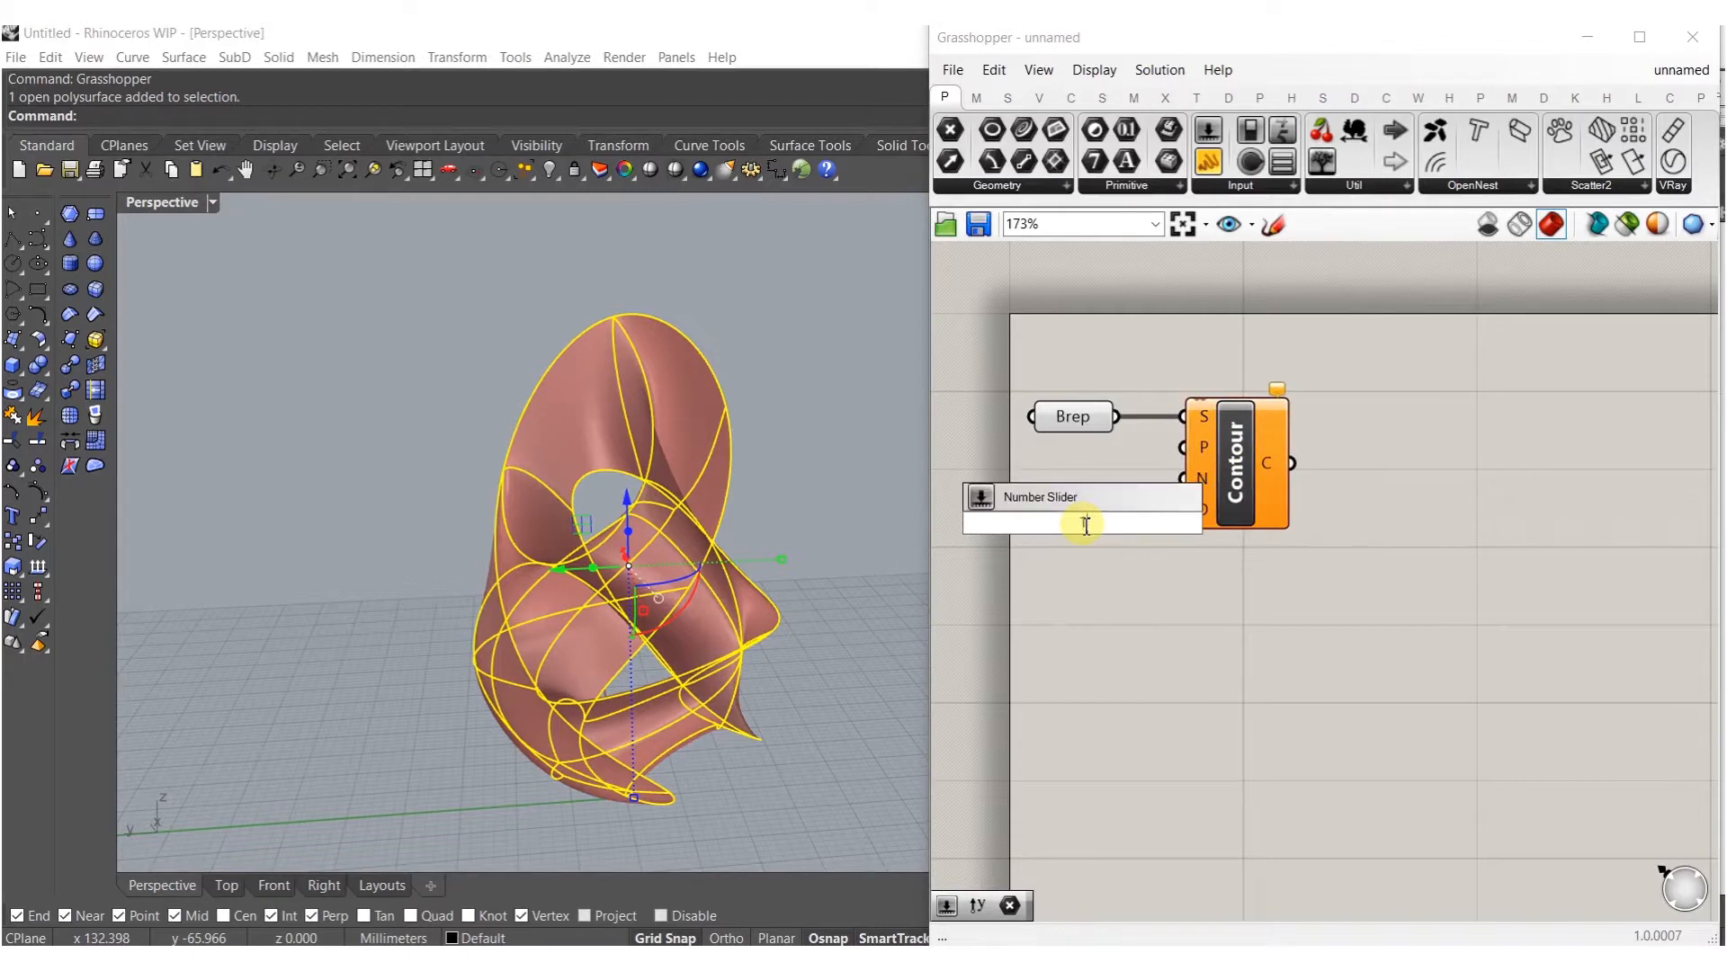
{"action": "type", "text": "1."}
{"action": "key", "text": "Return"}
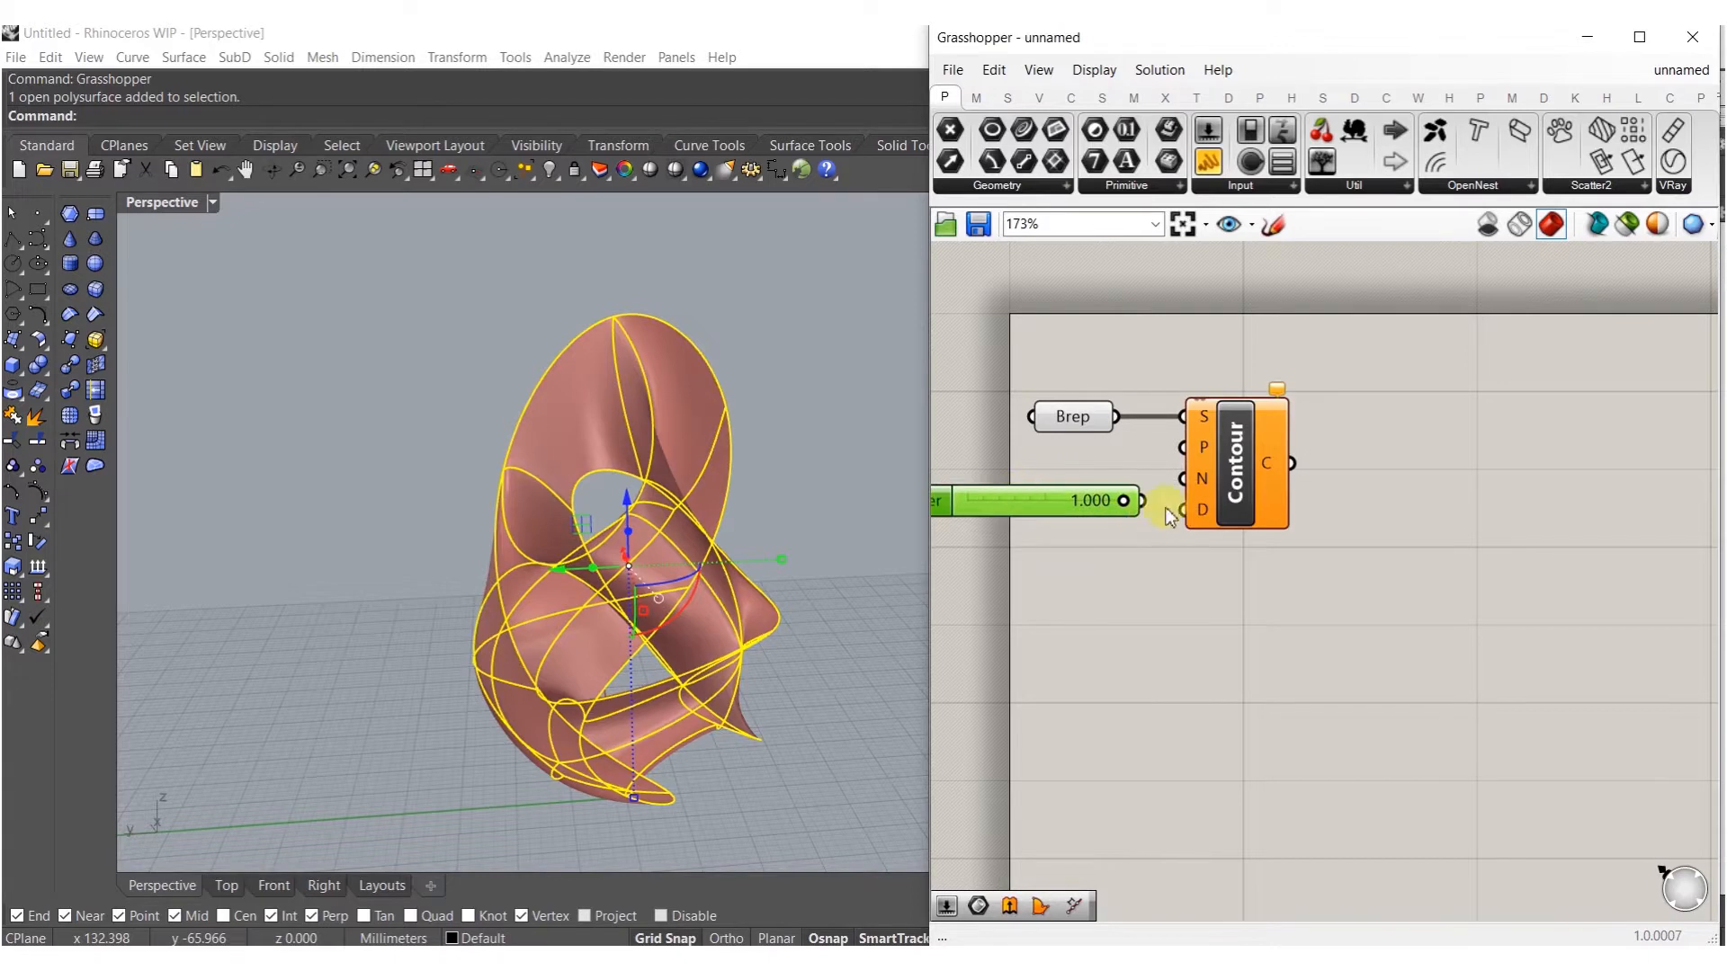
{"action": "left_click_drag", "start_coordinate": [1171, 510], "coordinate": [1183, 510]}
{"action": "left_click_drag", "start_coordinate": [1077, 511], "coordinate": [1088, 511]}
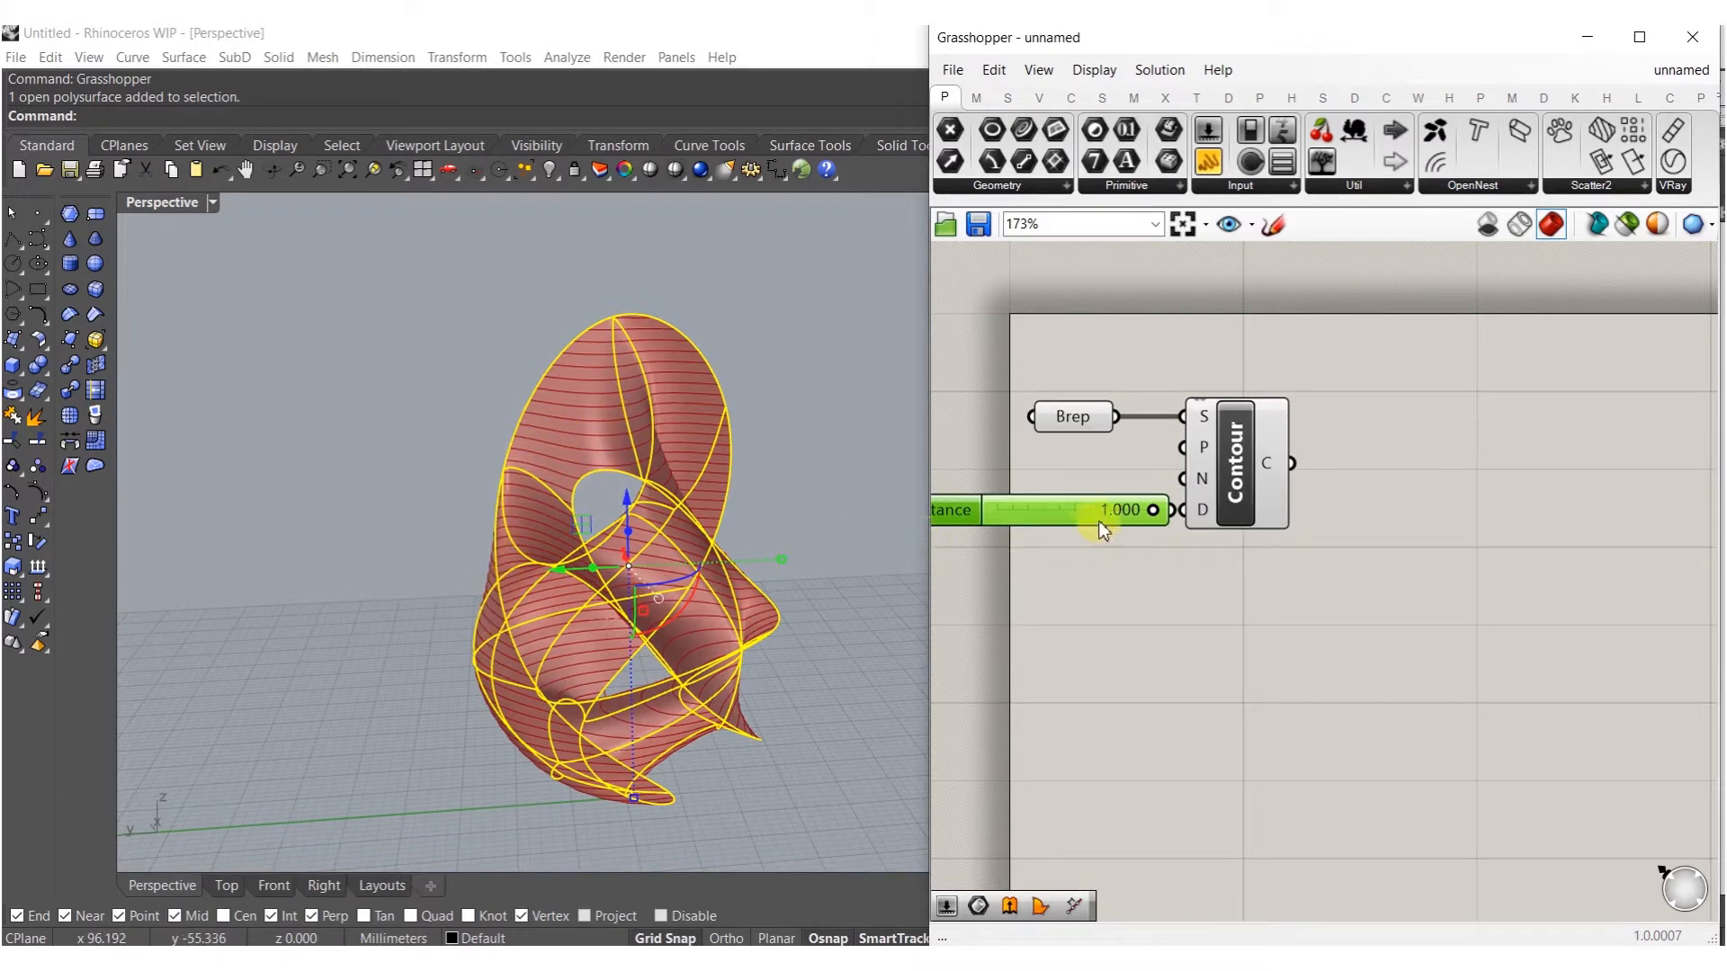
Add a Divide Length component and connect the Contour curves to its C input.
{"action": "right_click_drag", "start_coordinate": [1241, 549], "coordinate": [1162, 548]}
{"action": "double_click", "coordinate": [1308, 498]}
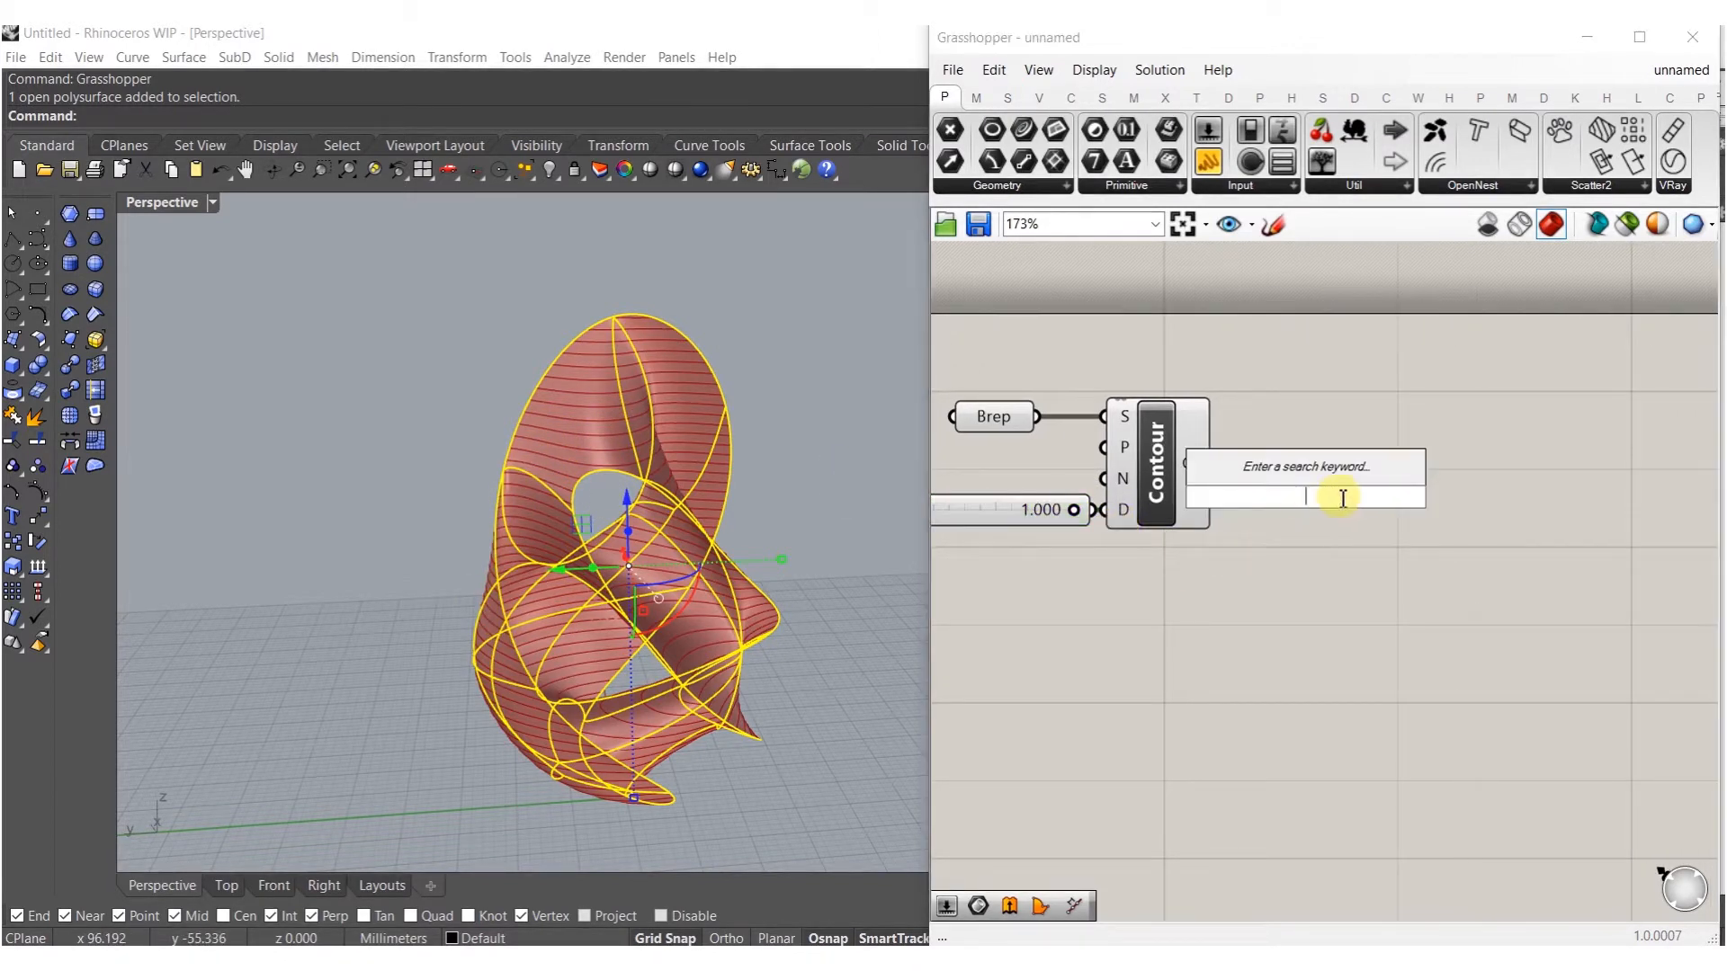
{"action": "type", "text": "divide"}
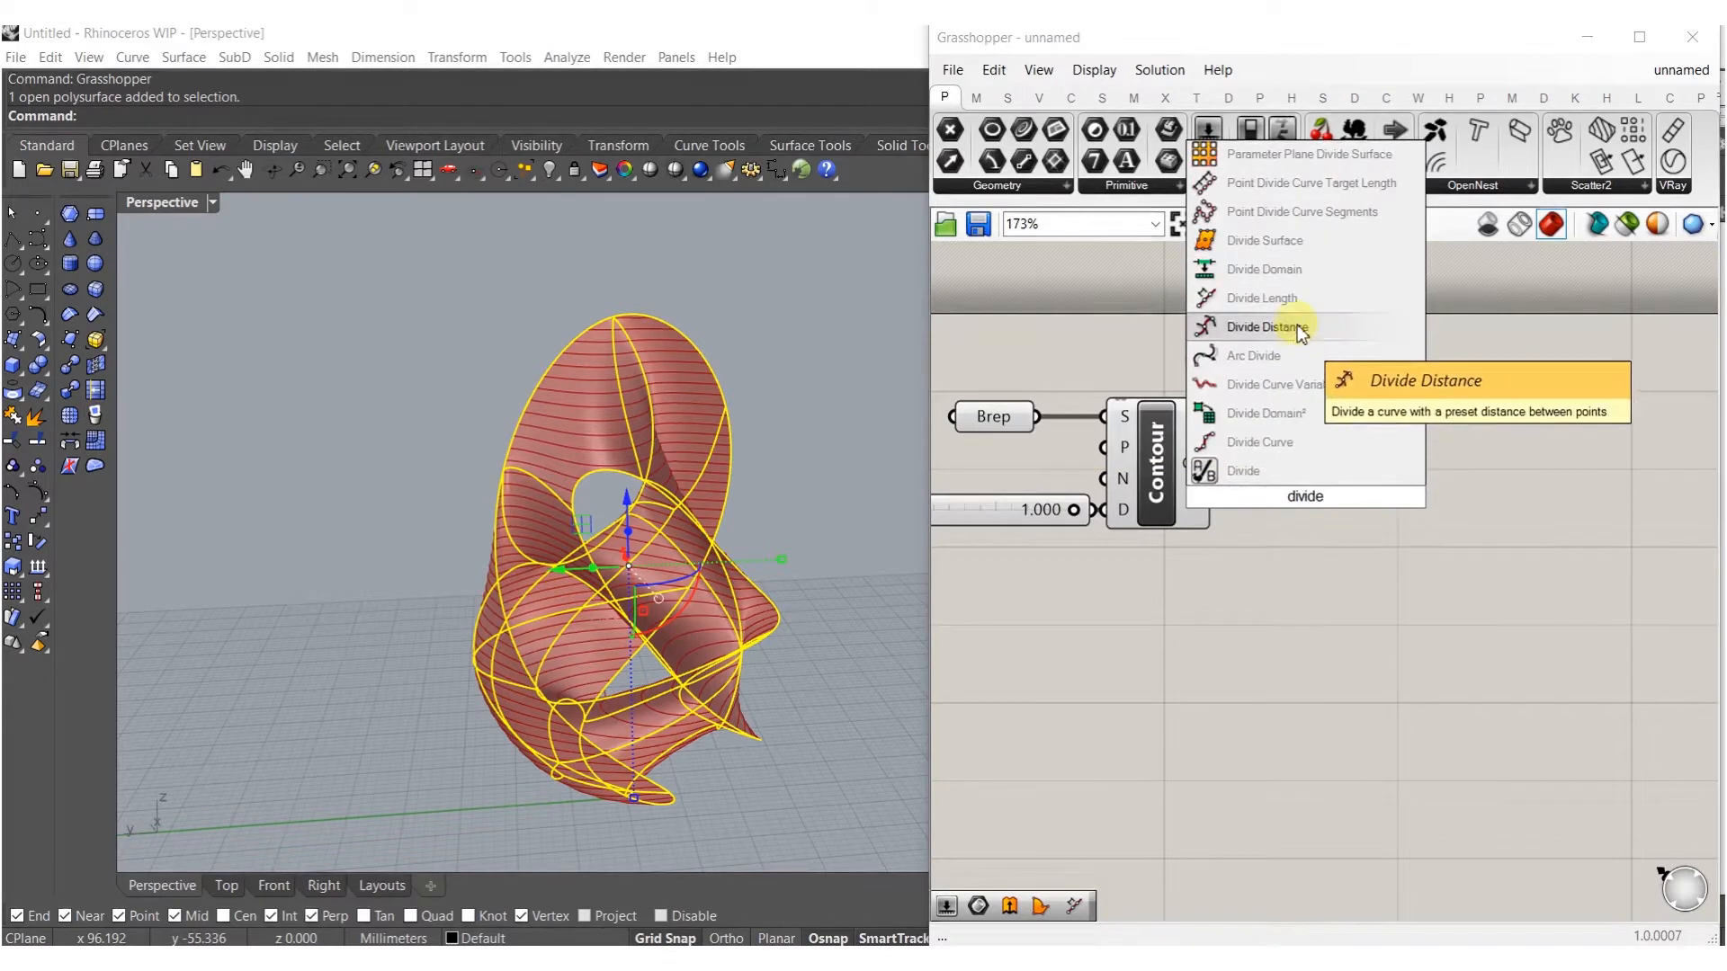
{"action": "left_click", "coordinate": [1291, 304]}
{"action": "left_click_drag", "start_coordinate": [1256, 464], "coordinate": [1366, 464]}
{"action": "left_click", "coordinate": [1270, 591]}
{"action": "right_click_drag", "start_coordinate": [1269, 591], "coordinate": [1210, 593]}
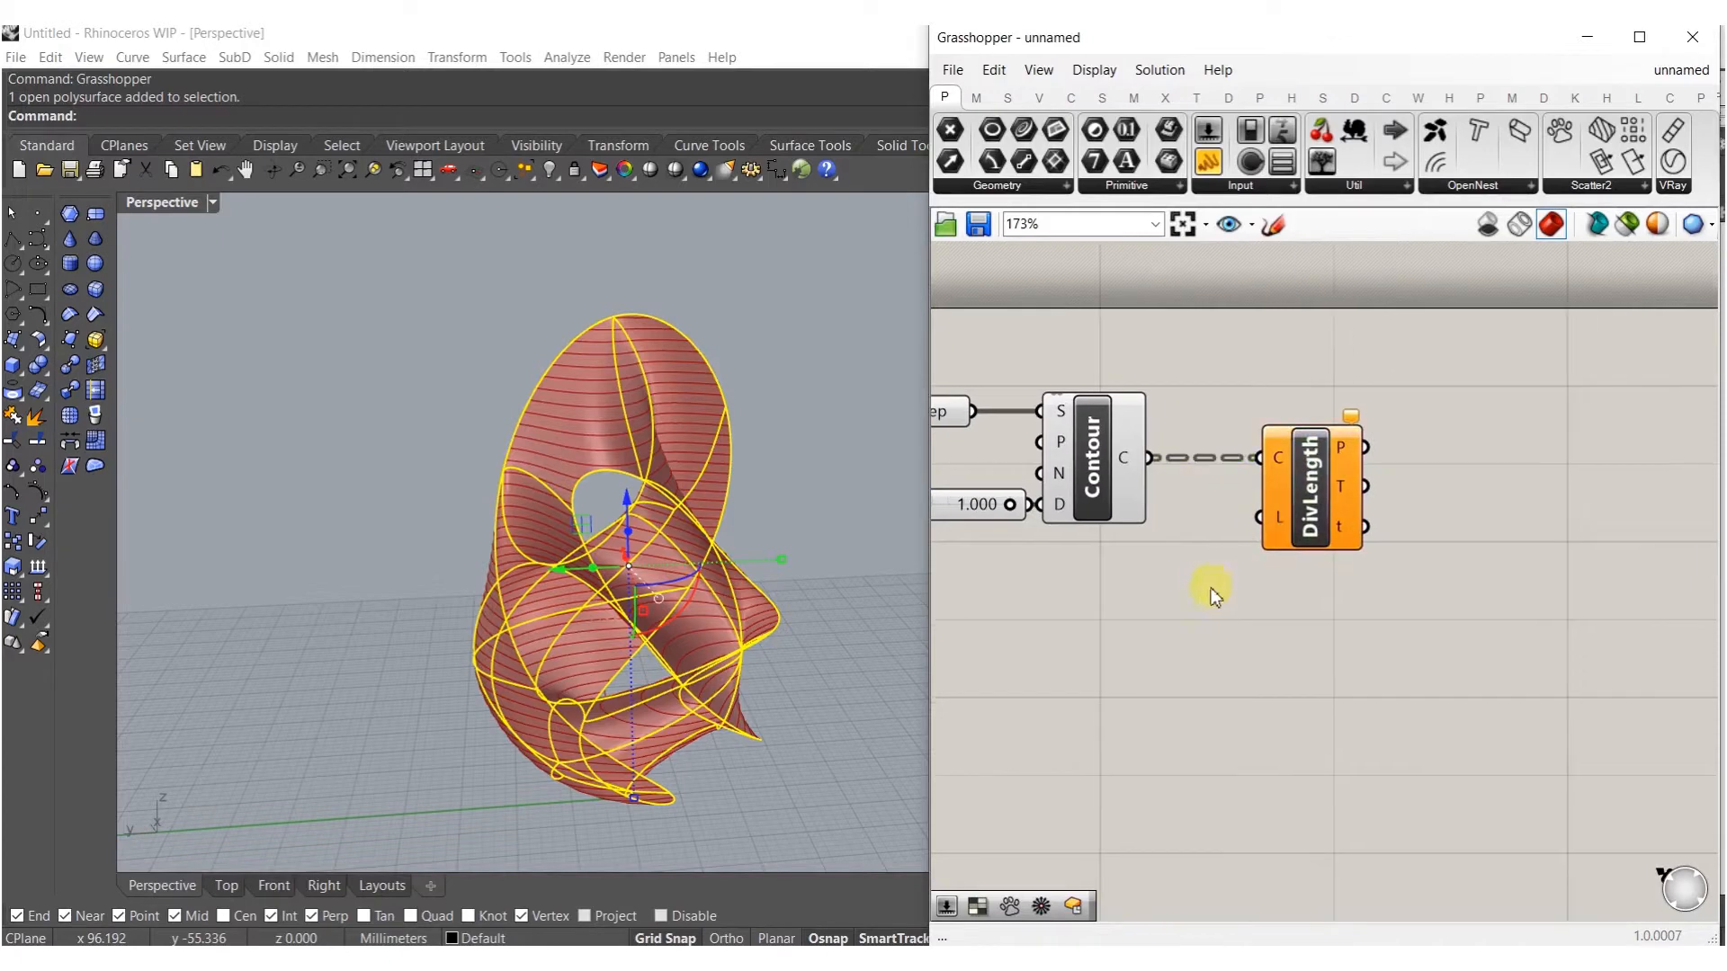
Connect the Distance slider to the Divide Length component's L input.
{"action": "double_click", "coordinate": [1132, 595]}
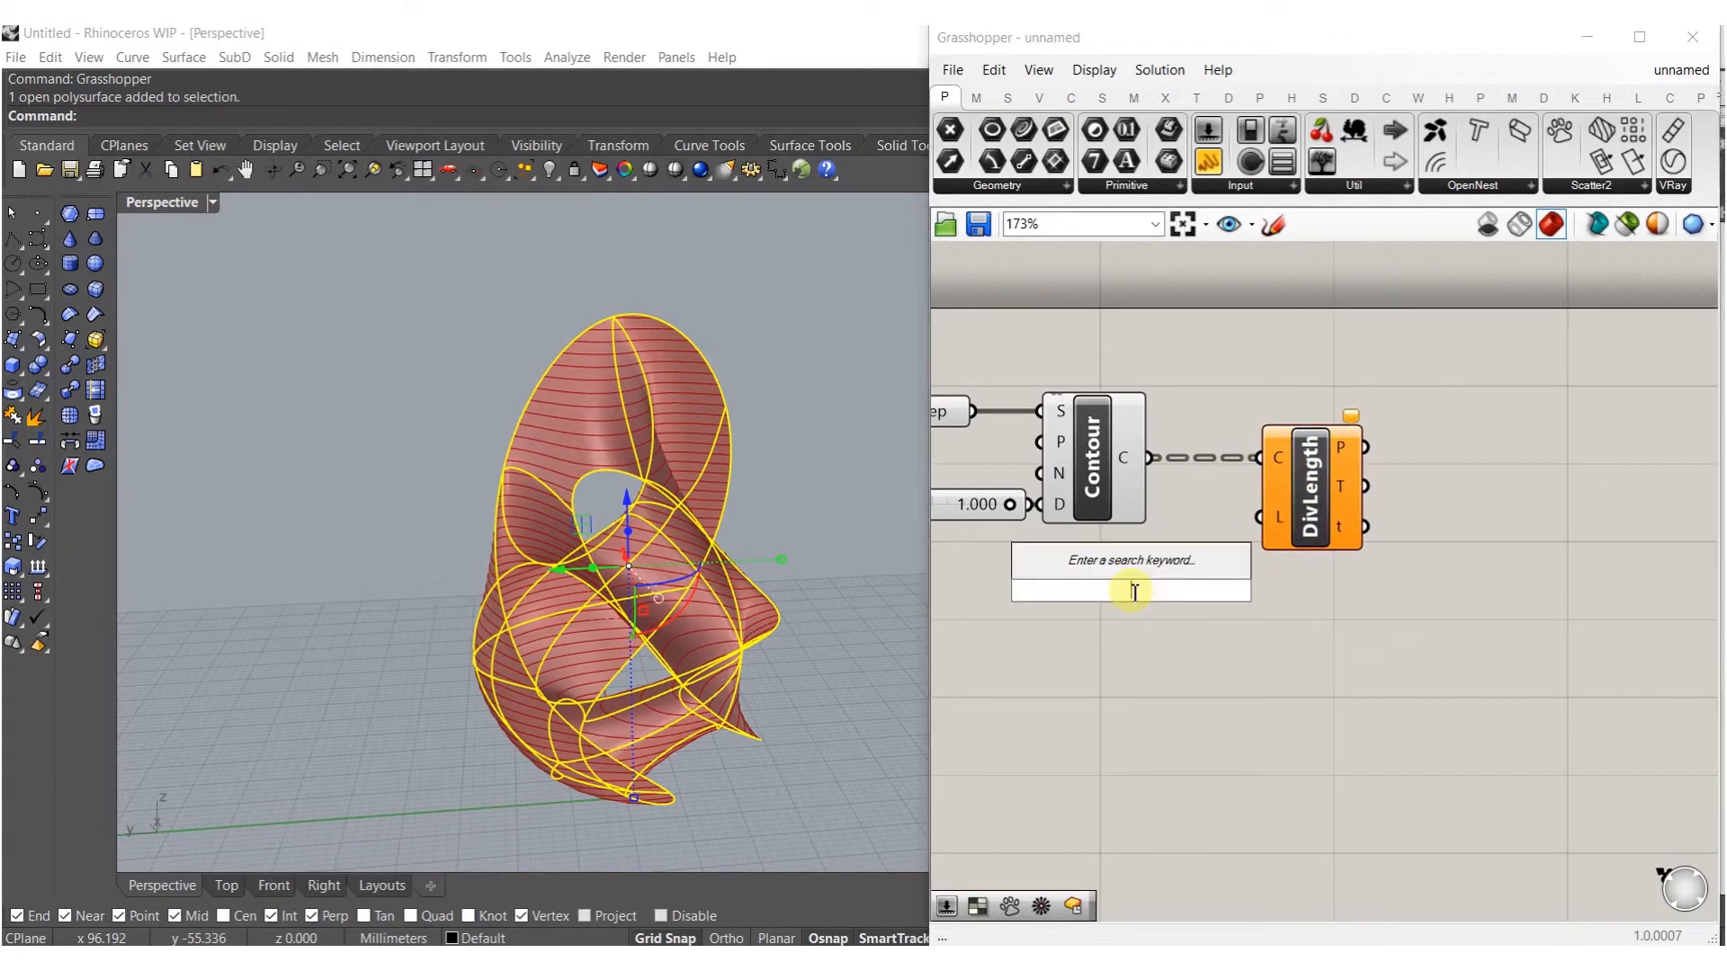
{"action": "left_click_drag", "start_coordinate": [1041, 525], "coordinate": [1034, 513]}
{"action": "right_click_drag", "start_coordinate": [1084, 563], "coordinate": [1326, 561]}
{"action": "left_click", "coordinate": [1119, 500]}
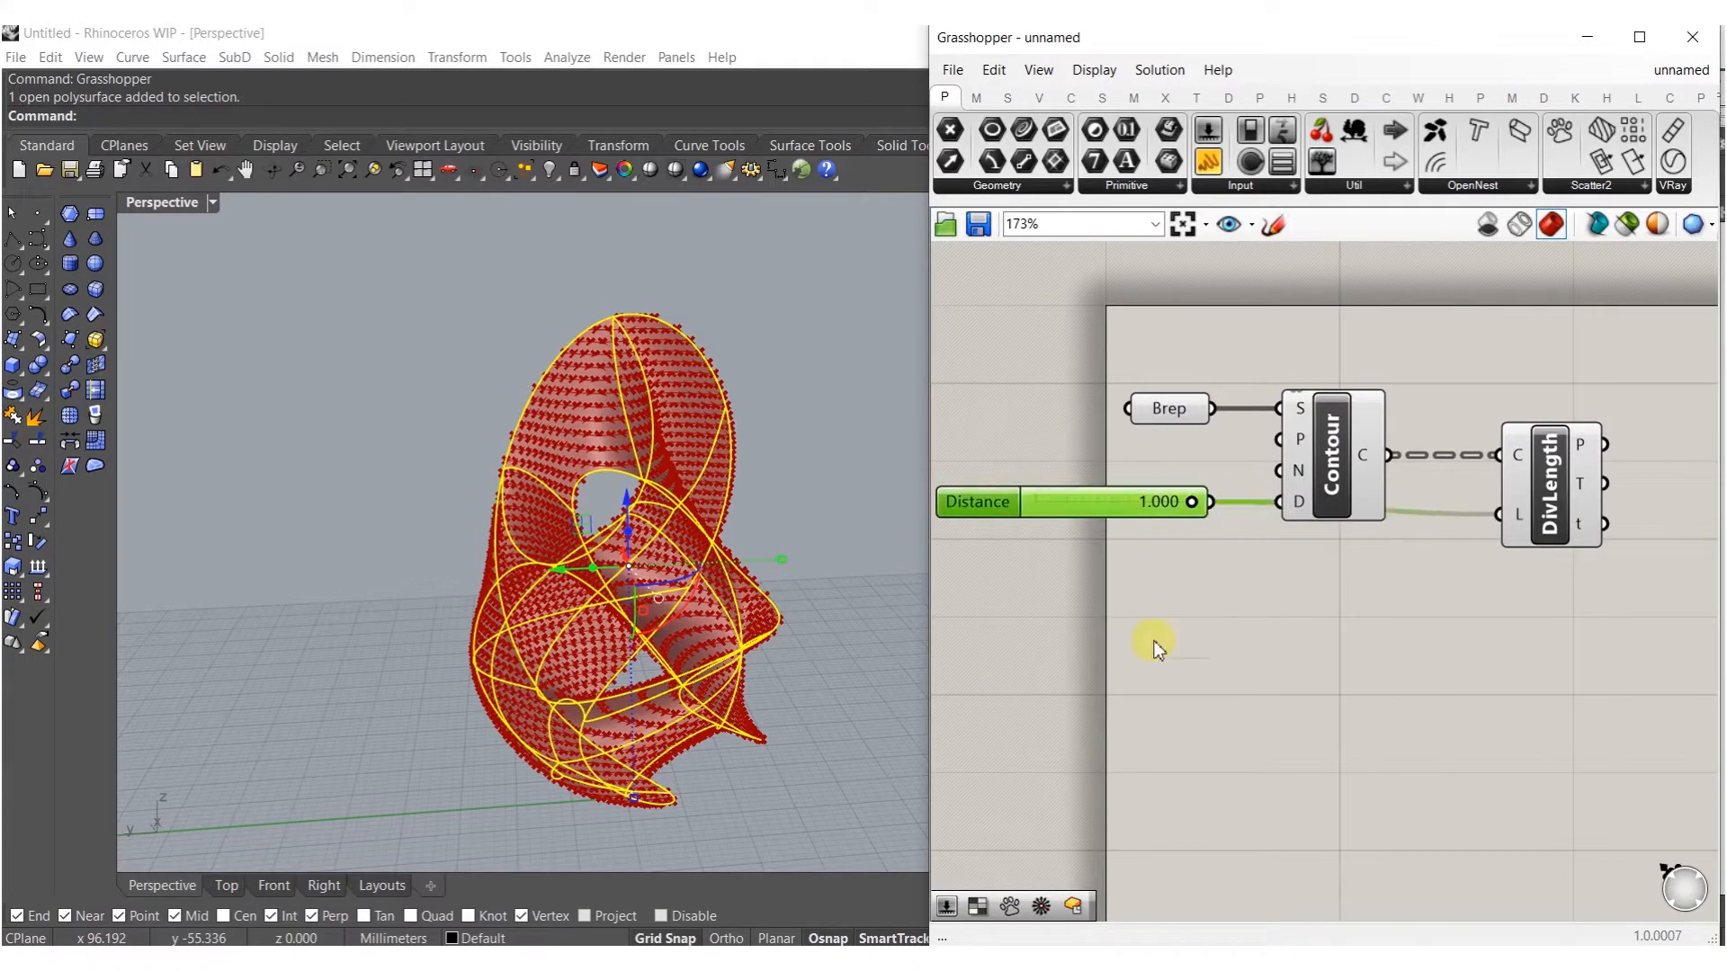
Move the Brep parameter and Distance slider farther away from the Contour component to tidy the canvas.
{"action": "left_click_drag", "start_coordinate": [1155, 647], "coordinate": [1097, 348]}
{"action": "left_click", "coordinate": [1059, 378]}
{"action": "left_click", "coordinate": [1196, 381]}
{"action": "right_click_drag", "start_coordinate": [1509, 610], "coordinate": [1542, 551]}
{"action": "scroll", "coordinate": [1214, 482], "scroll_direction": "up", "scroll_amount": 6}
{"action": "left_click_drag", "start_coordinate": [1349, 432], "coordinate": [1452, 430]}
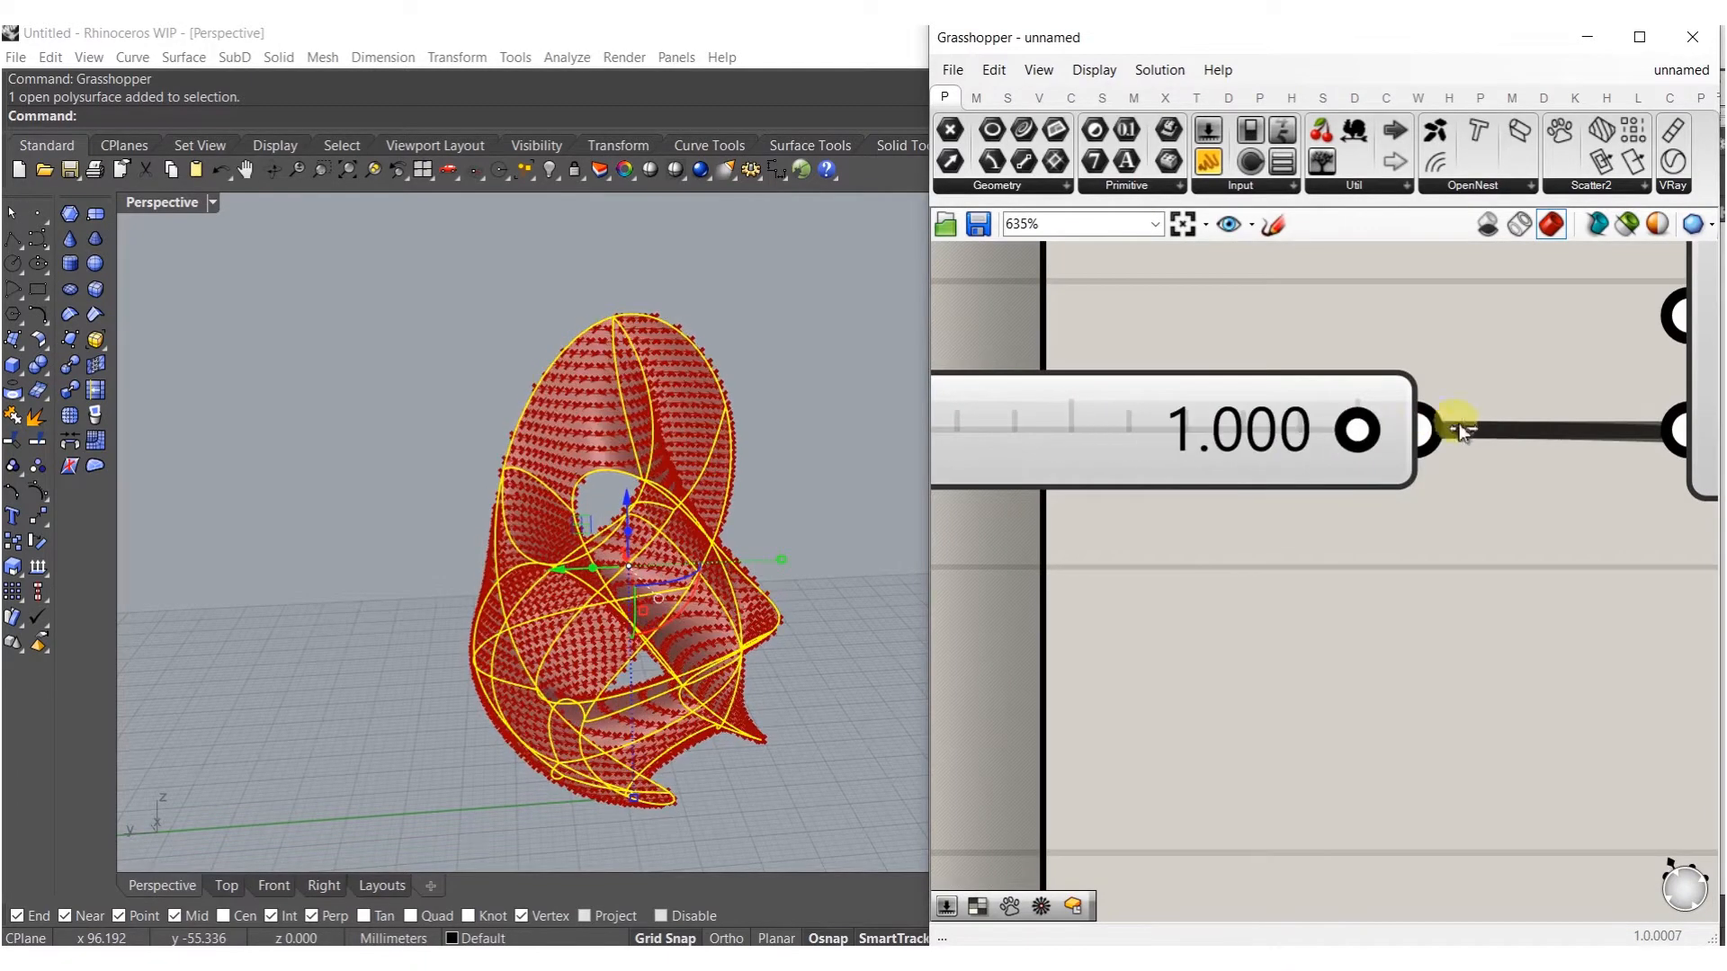
{"action": "scroll", "coordinate": [1357, 457], "scroll_direction": "down", "scroll_amount": 8}
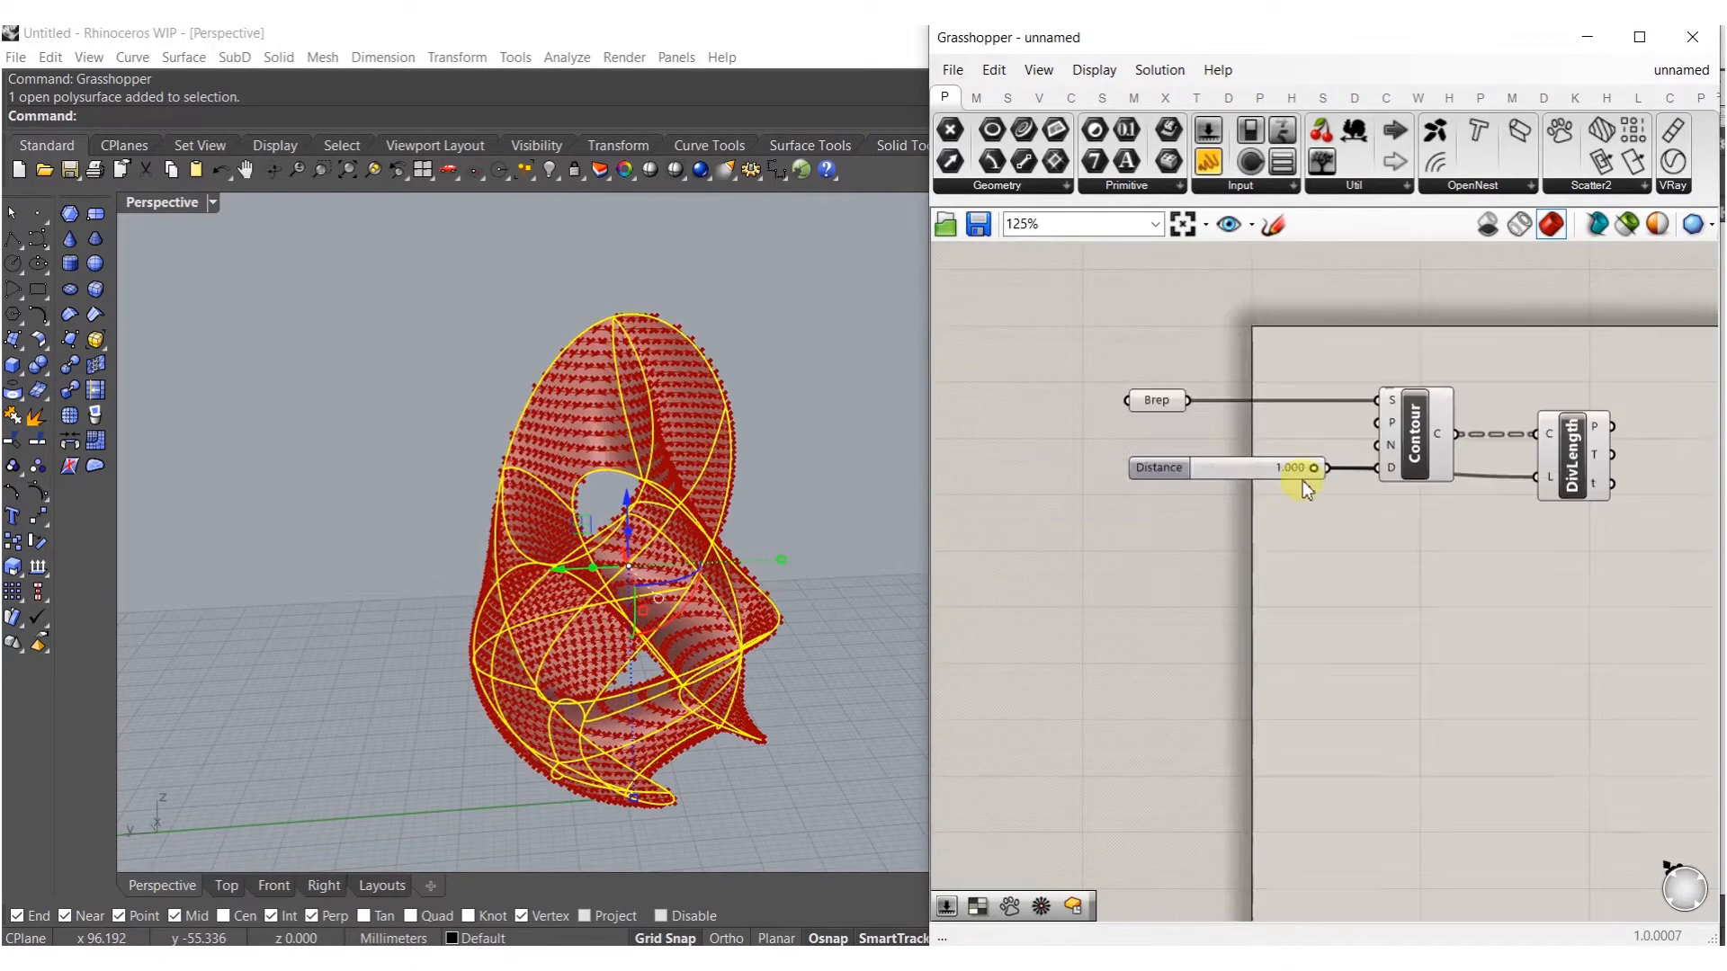
Add a Center Box component beside Divide Length and connect the division points P to its B input.
{"action": "double_click", "coordinate": [1331, 579]}
{"action": "type", "text": "cube"}
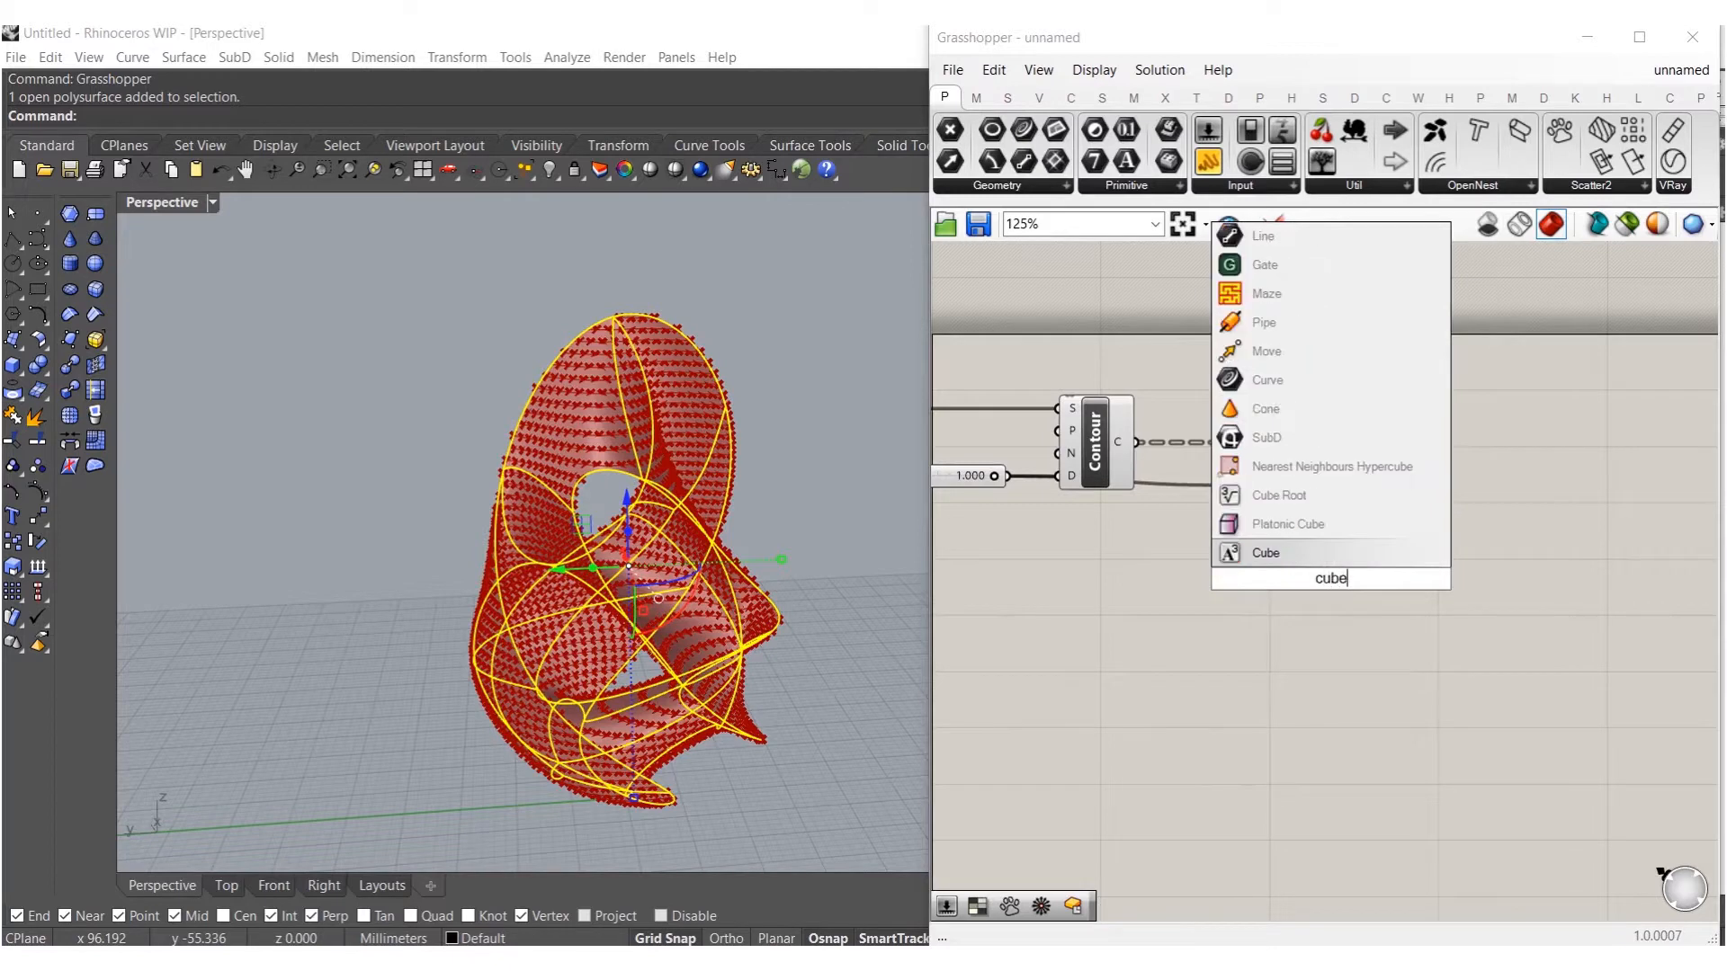
{"action": "key", "text": "BackSpace"}
{"action": "key", "text": "BackSpace"}
{"action": "key", "text": "BackSpace"}
{"action": "key", "text": "BackSpace"}
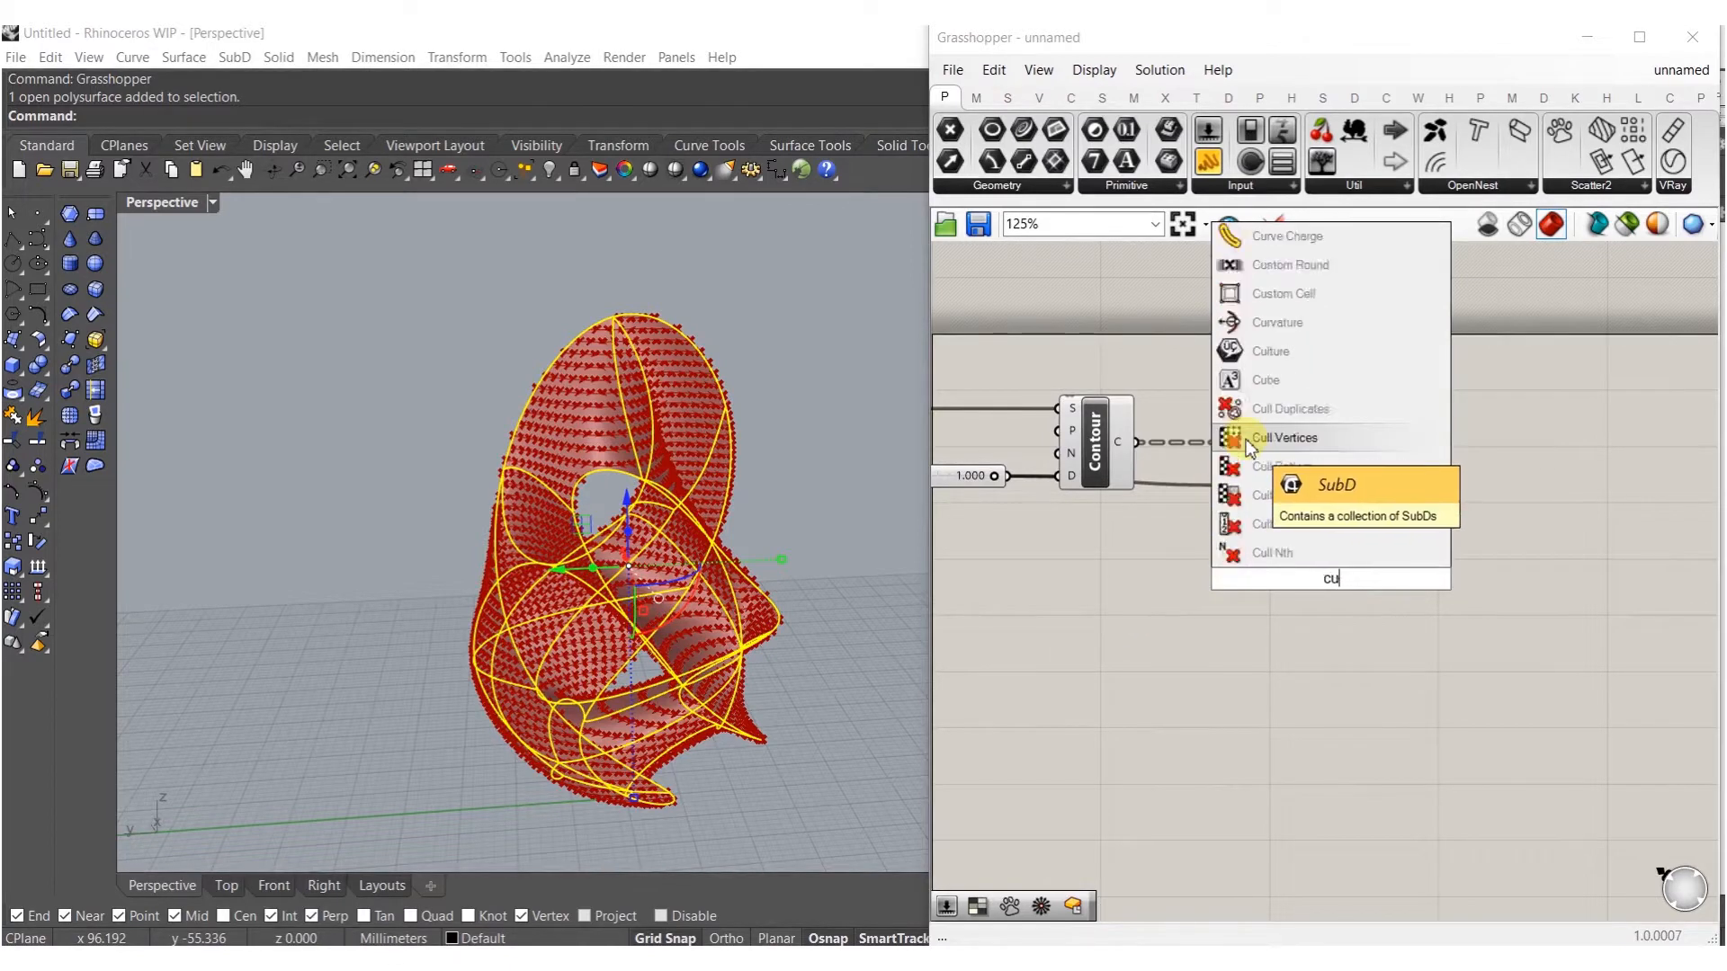
{"action": "type", "text": "box"}
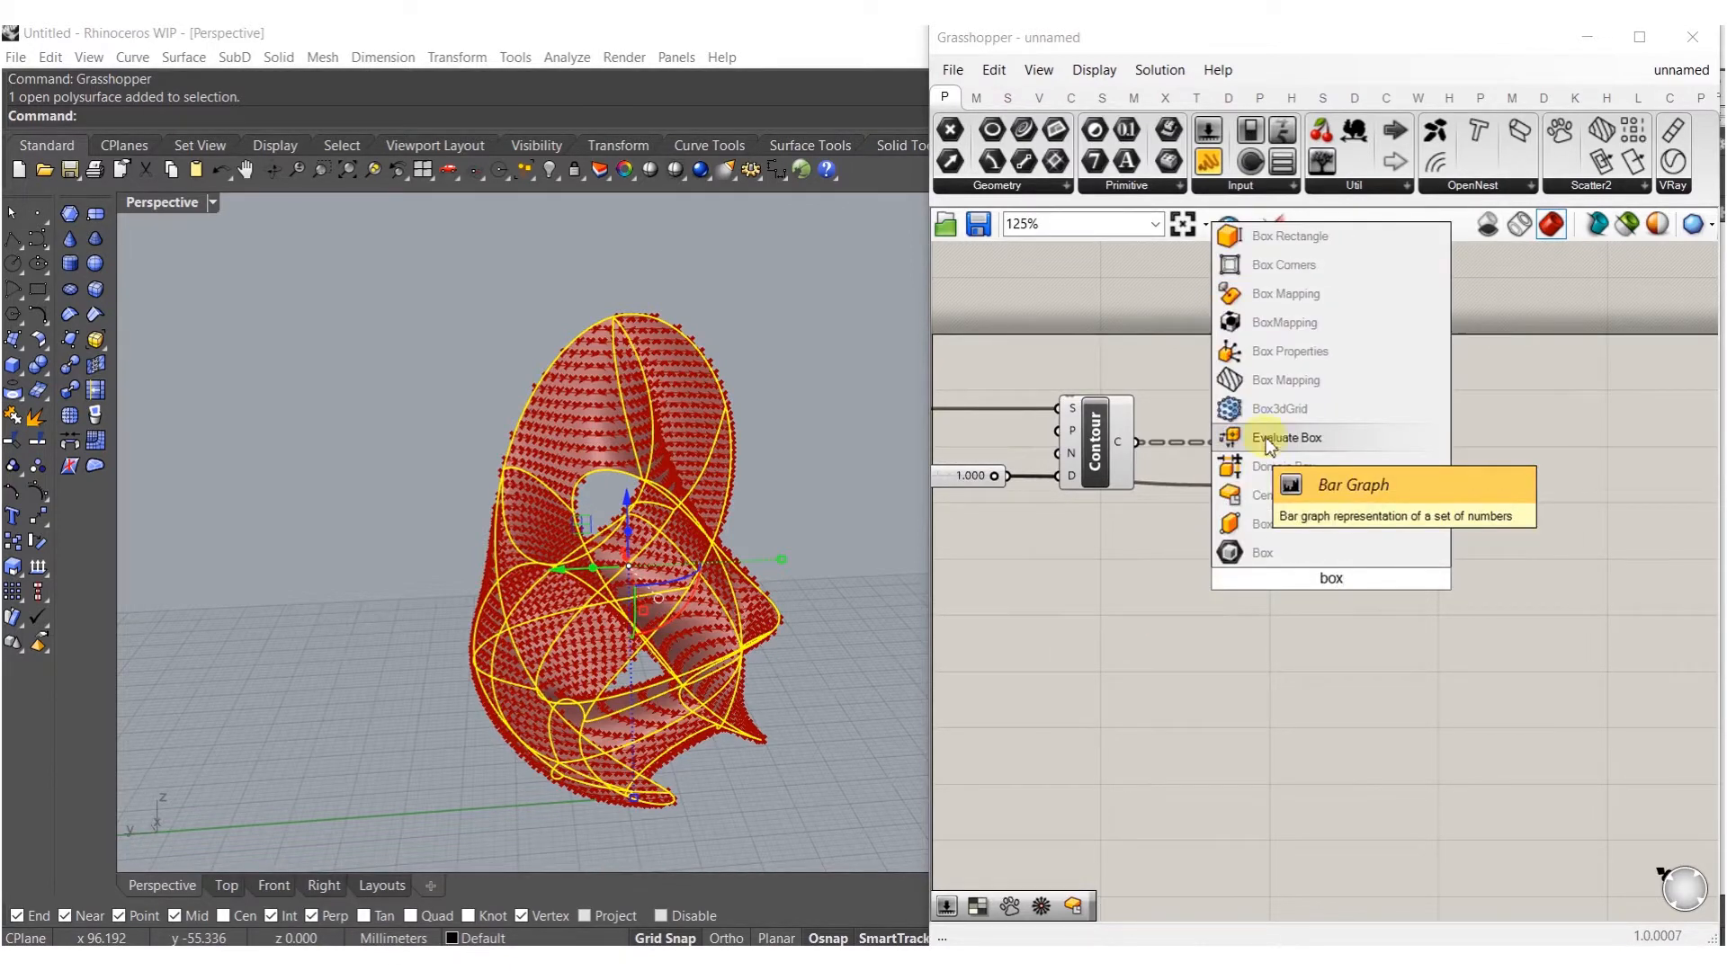
{"action": "left_click", "coordinate": [1280, 496]}
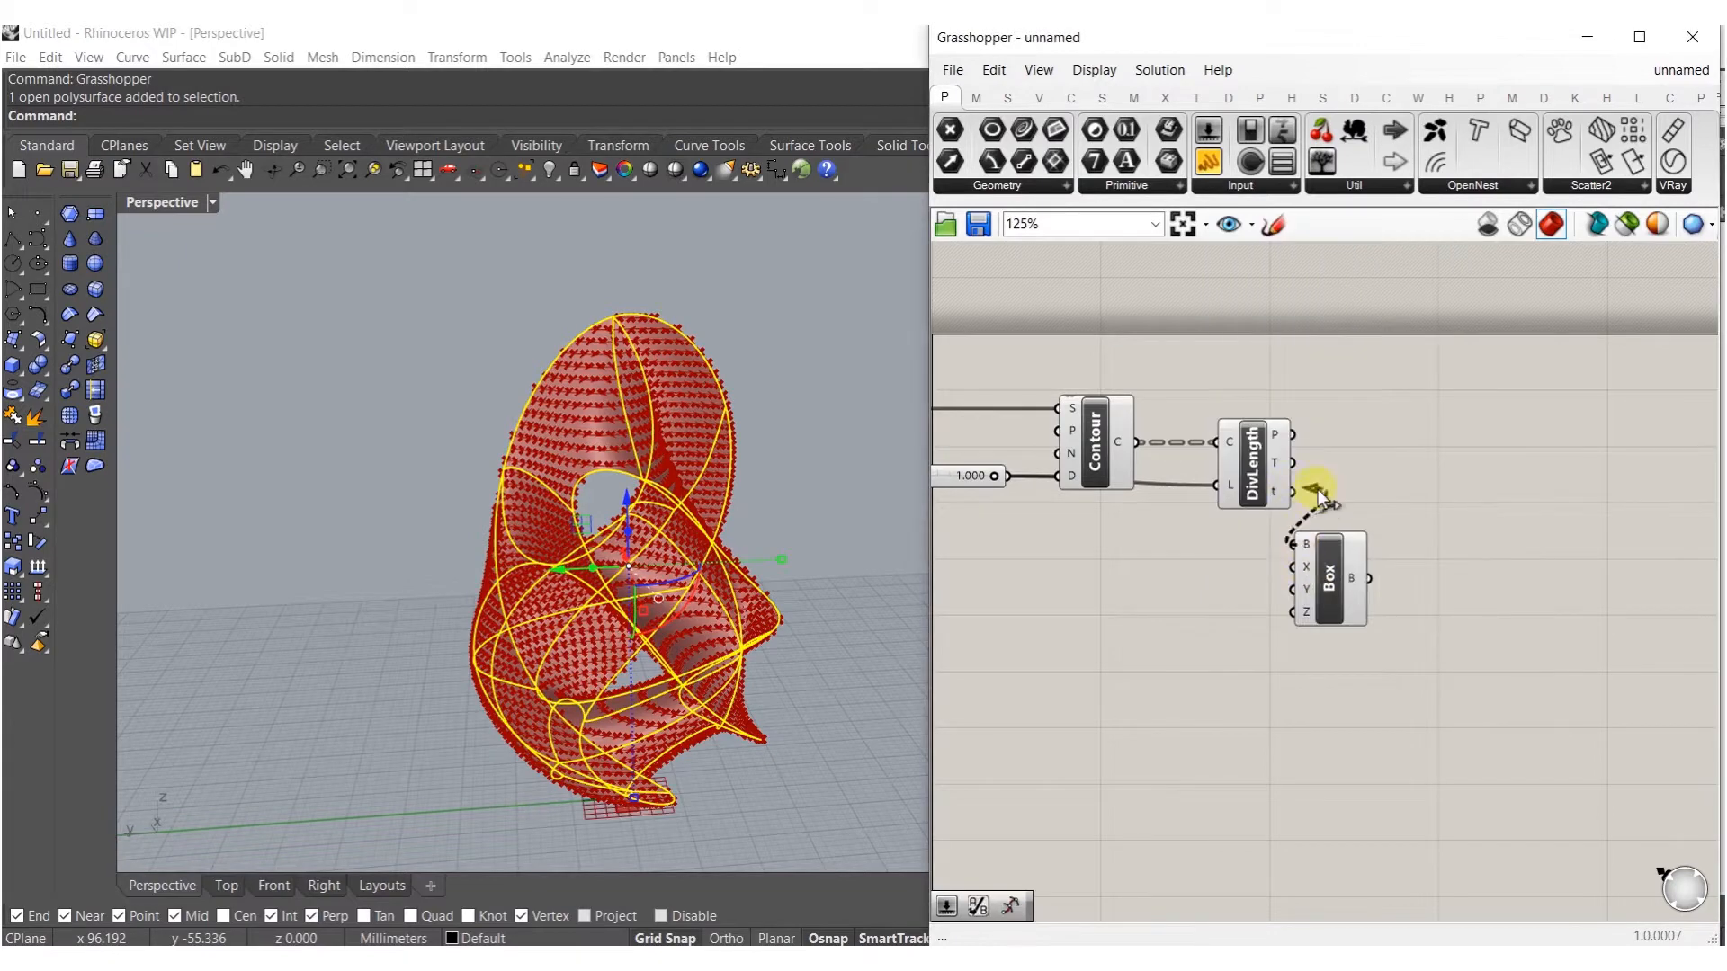
{"action": "left_click_drag", "start_coordinate": [1320, 551], "coordinate": [1396, 477]}
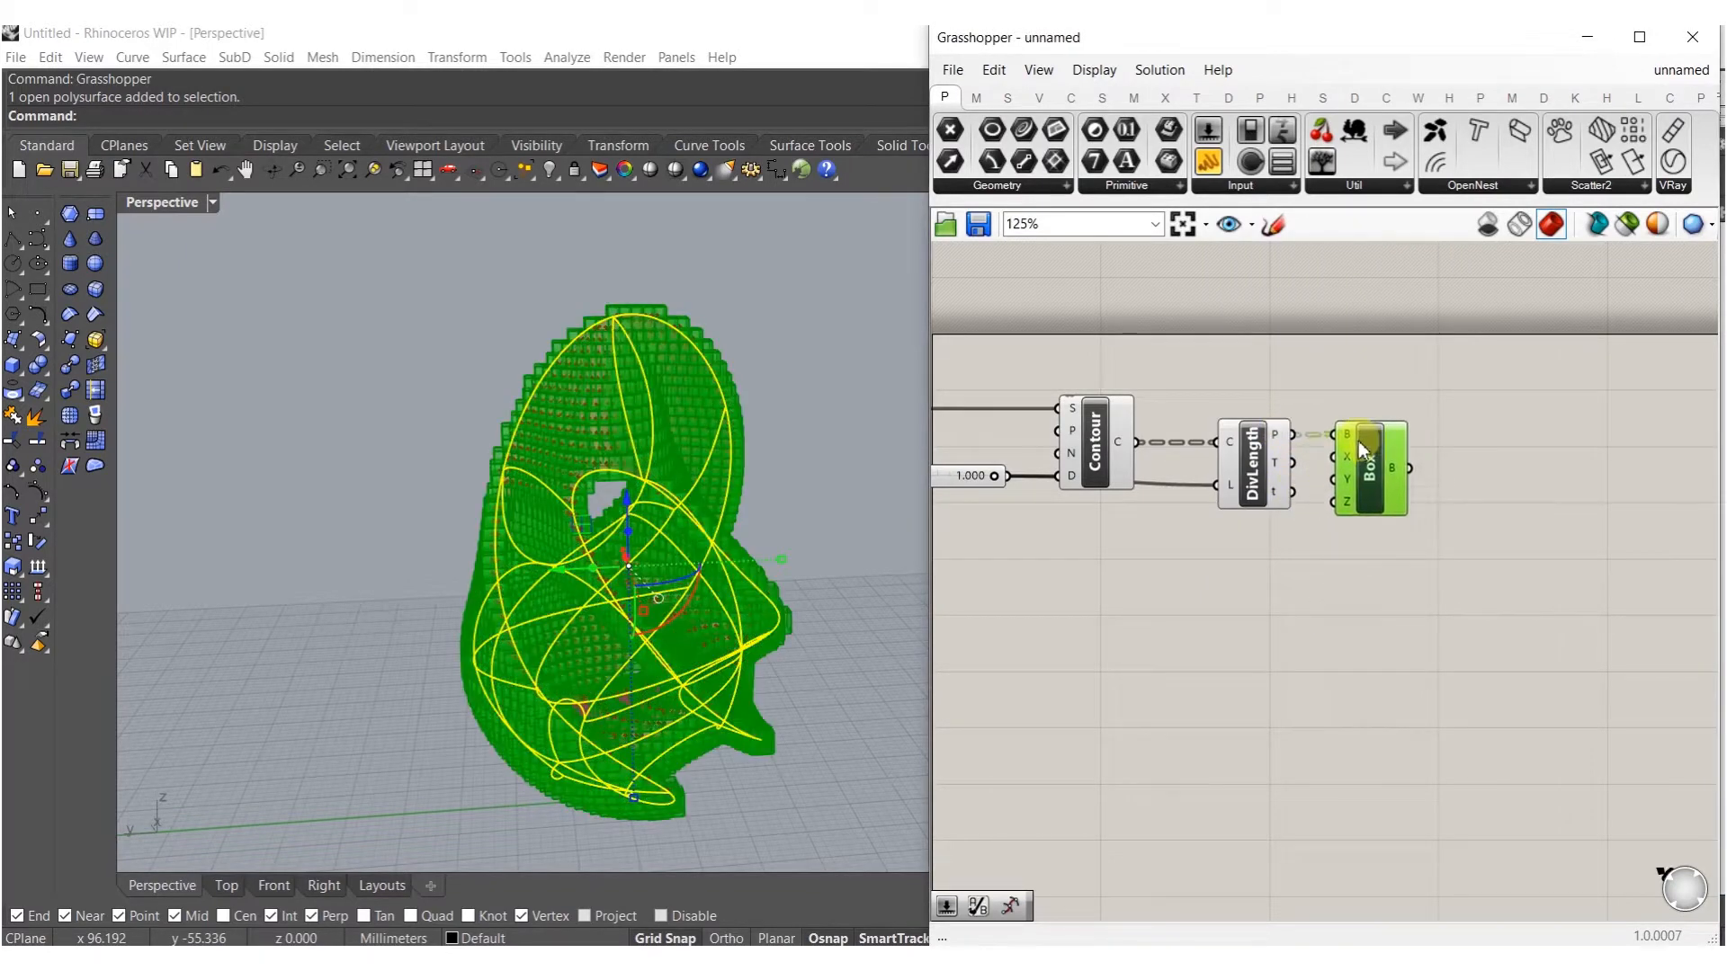
Turn off the preview of the Brep, Distance slider, Contour and Divide Length components.
{"action": "left_click_drag", "start_coordinate": [1254, 594], "coordinate": [1015, 405]}
{"action": "right_click_drag", "start_coordinate": [1015, 405], "coordinate": [1264, 450]}
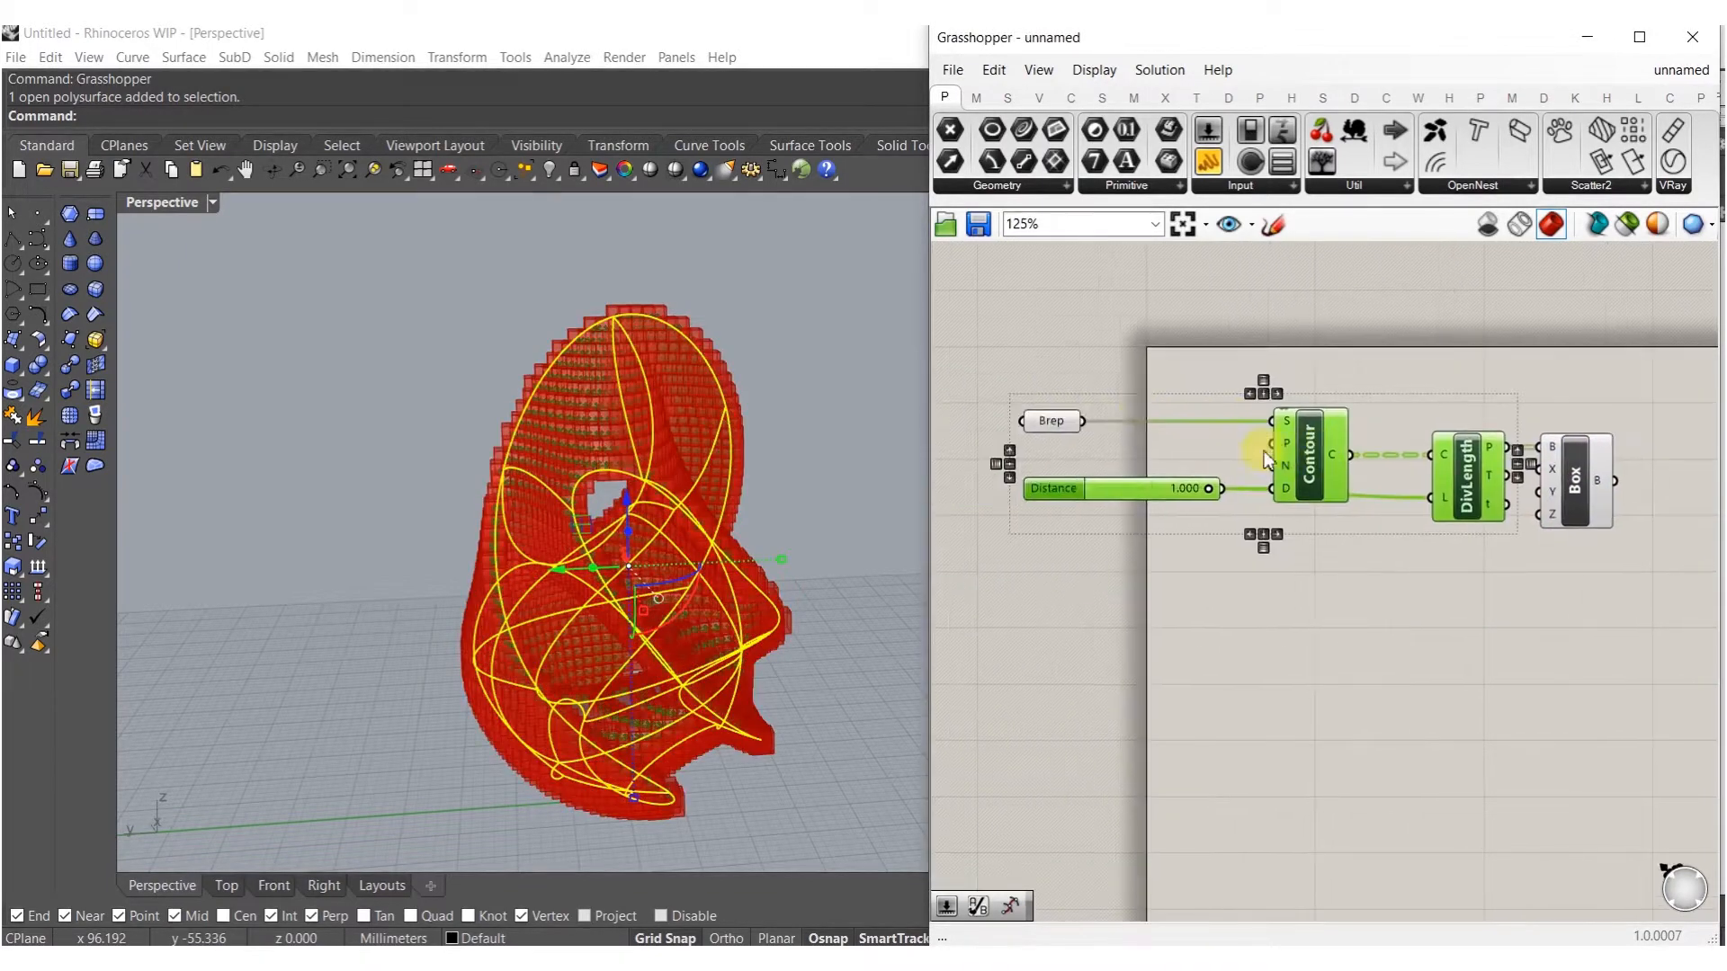
{"action": "middle_click", "coordinate": [1056, 448]}
{"action": "left_click", "coordinate": [1127, 379]}
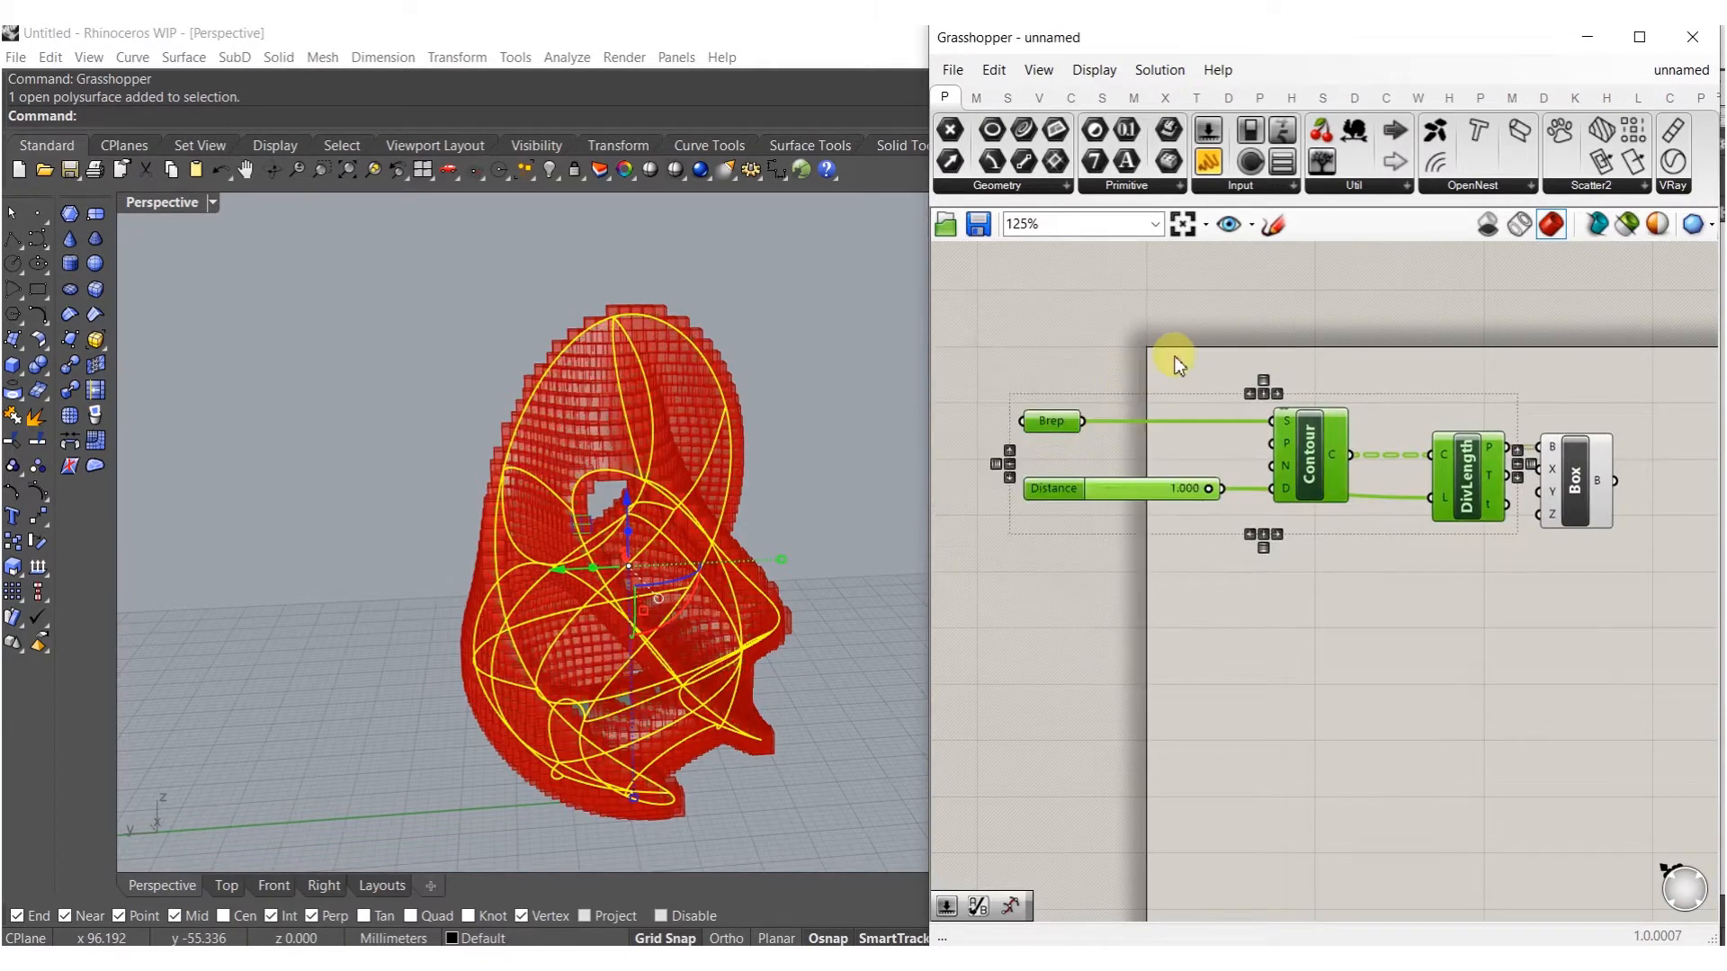
{"action": "left_click", "coordinate": [1174, 356]}
Hide the original polysurface in the Rhino viewport so the box preview can be viewed on its own.
{"action": "right_click_drag", "start_coordinate": [552, 500], "coordinate": [752, 655]}
{"action": "key", "text": "ctrl+h"}
{"action": "scroll", "coordinate": [498, 612], "scroll_direction": "up", "scroll_amount": 6}
{"action": "scroll", "coordinate": [588, 477], "scroll_direction": "down", "scroll_amount": 5}
{"action": "scroll", "coordinate": [746, 675], "scroll_direction": "up", "scroll_amount": 6}
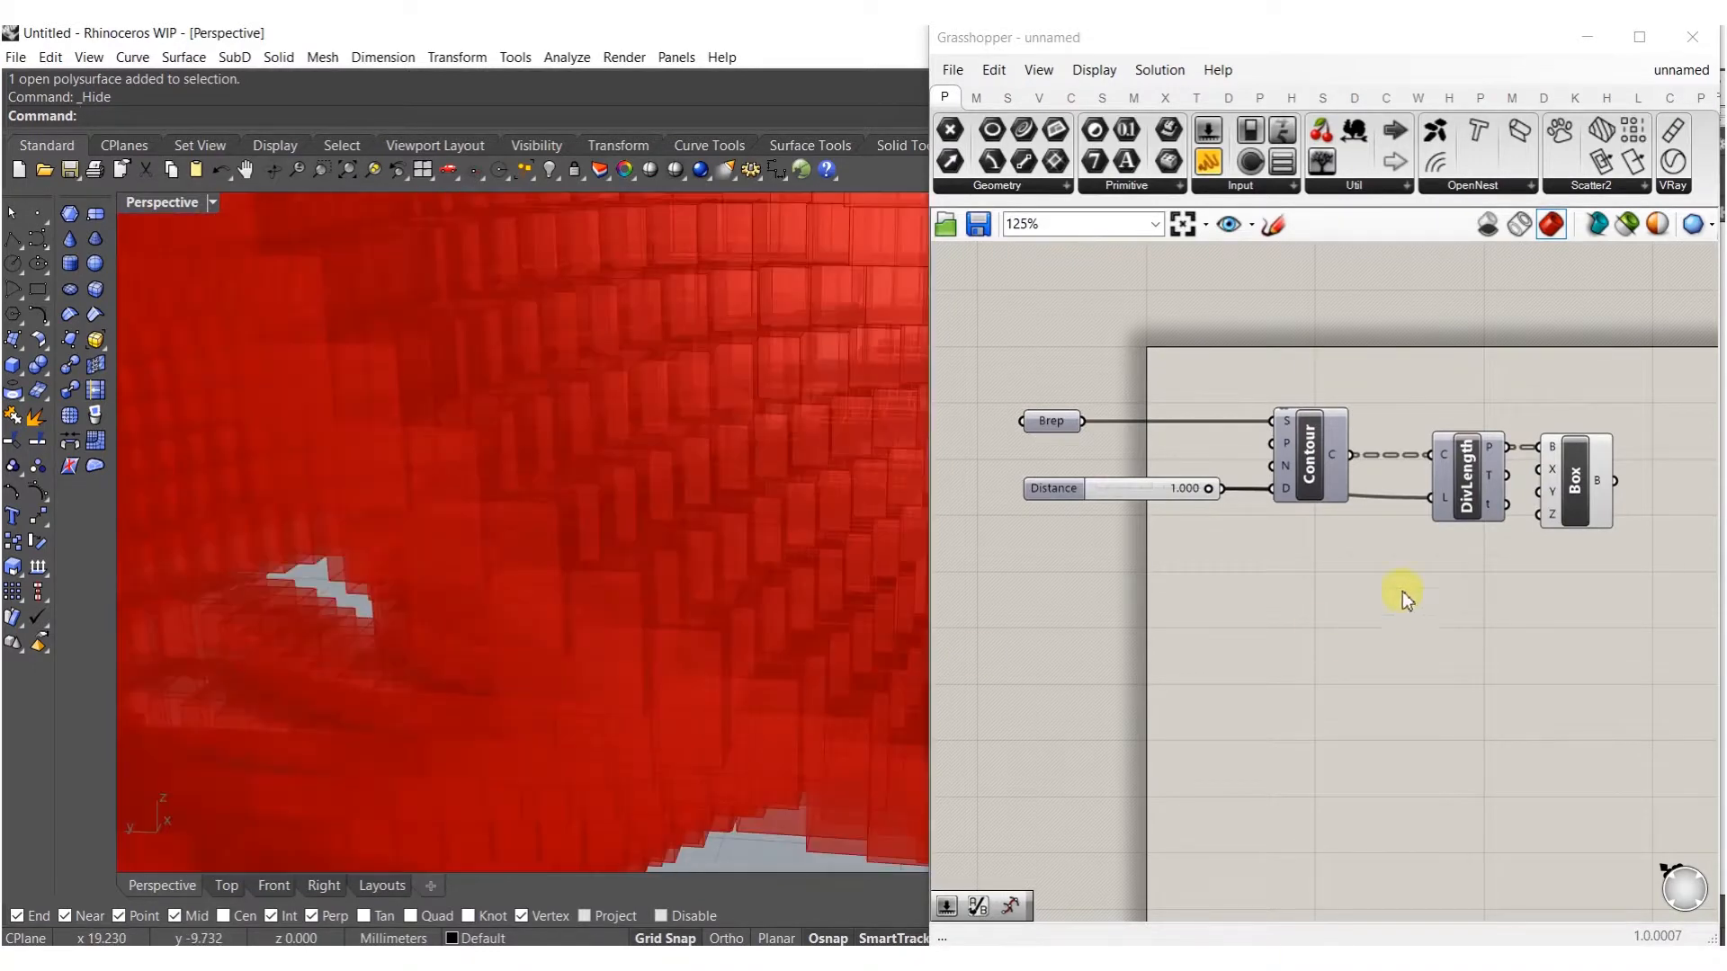
Bake the boxes from the Center Box component into Rhino and close the Grasshopper window.
{"action": "left_click", "coordinate": [1597, 493]}
{"action": "key", "text": "space"}
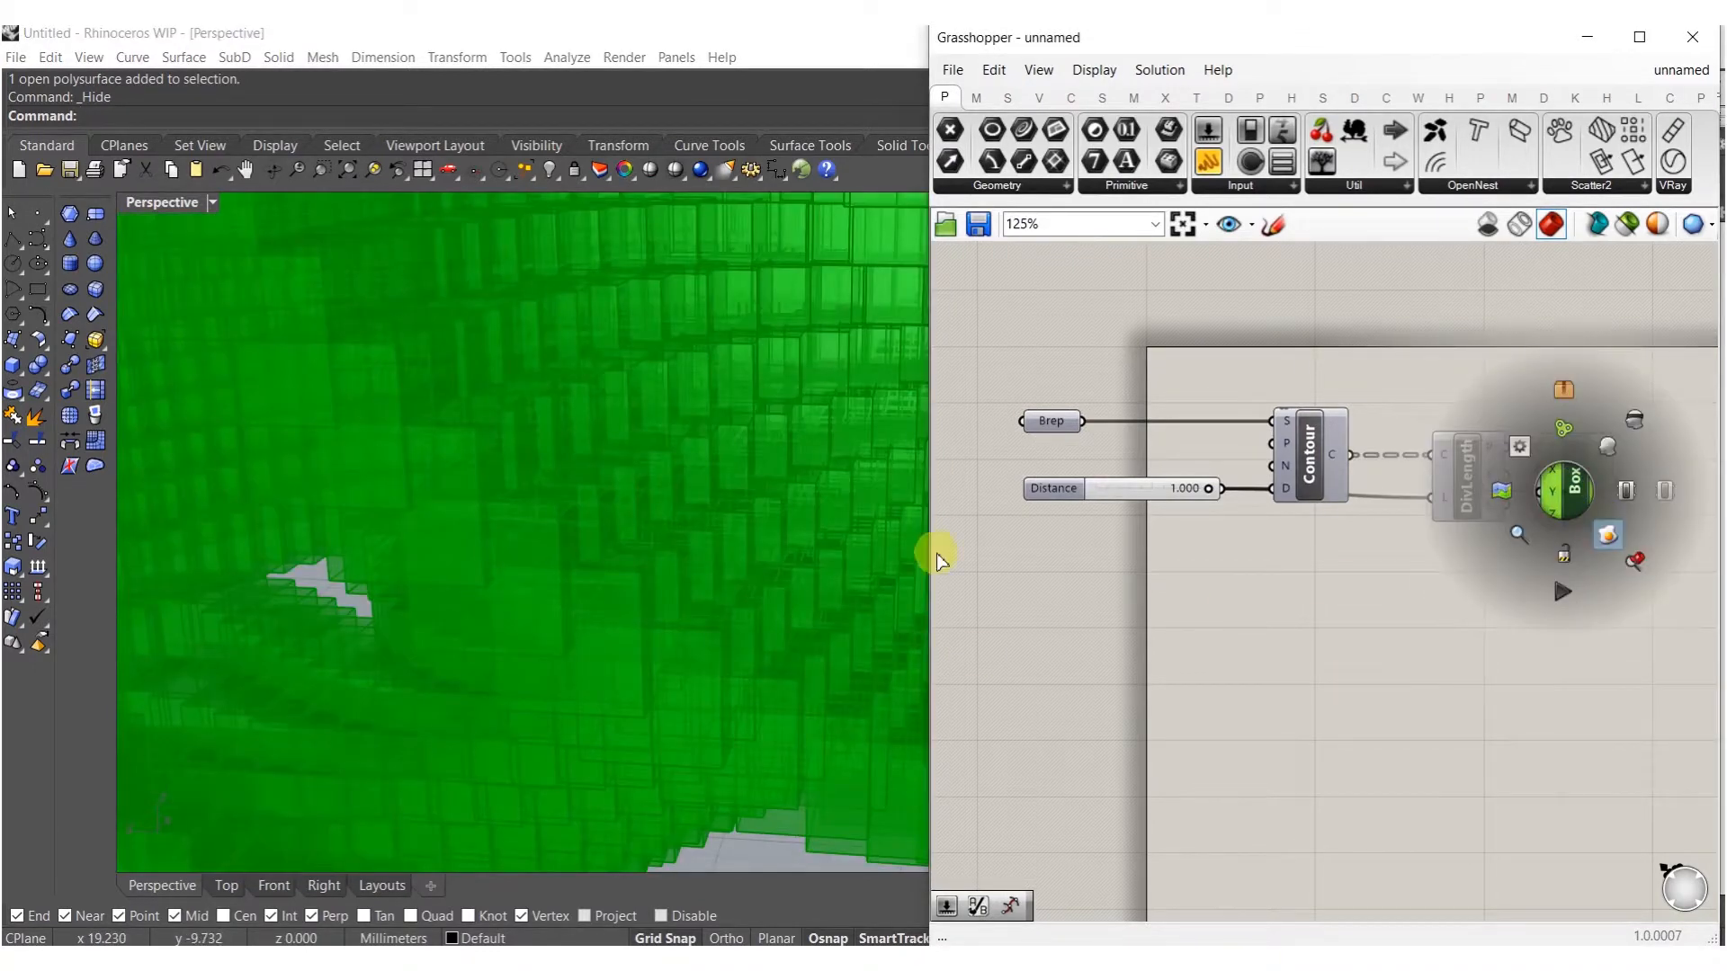
{"action": "scroll", "coordinate": [539, 462], "scroll_direction": "down", "scroll_amount": 5}
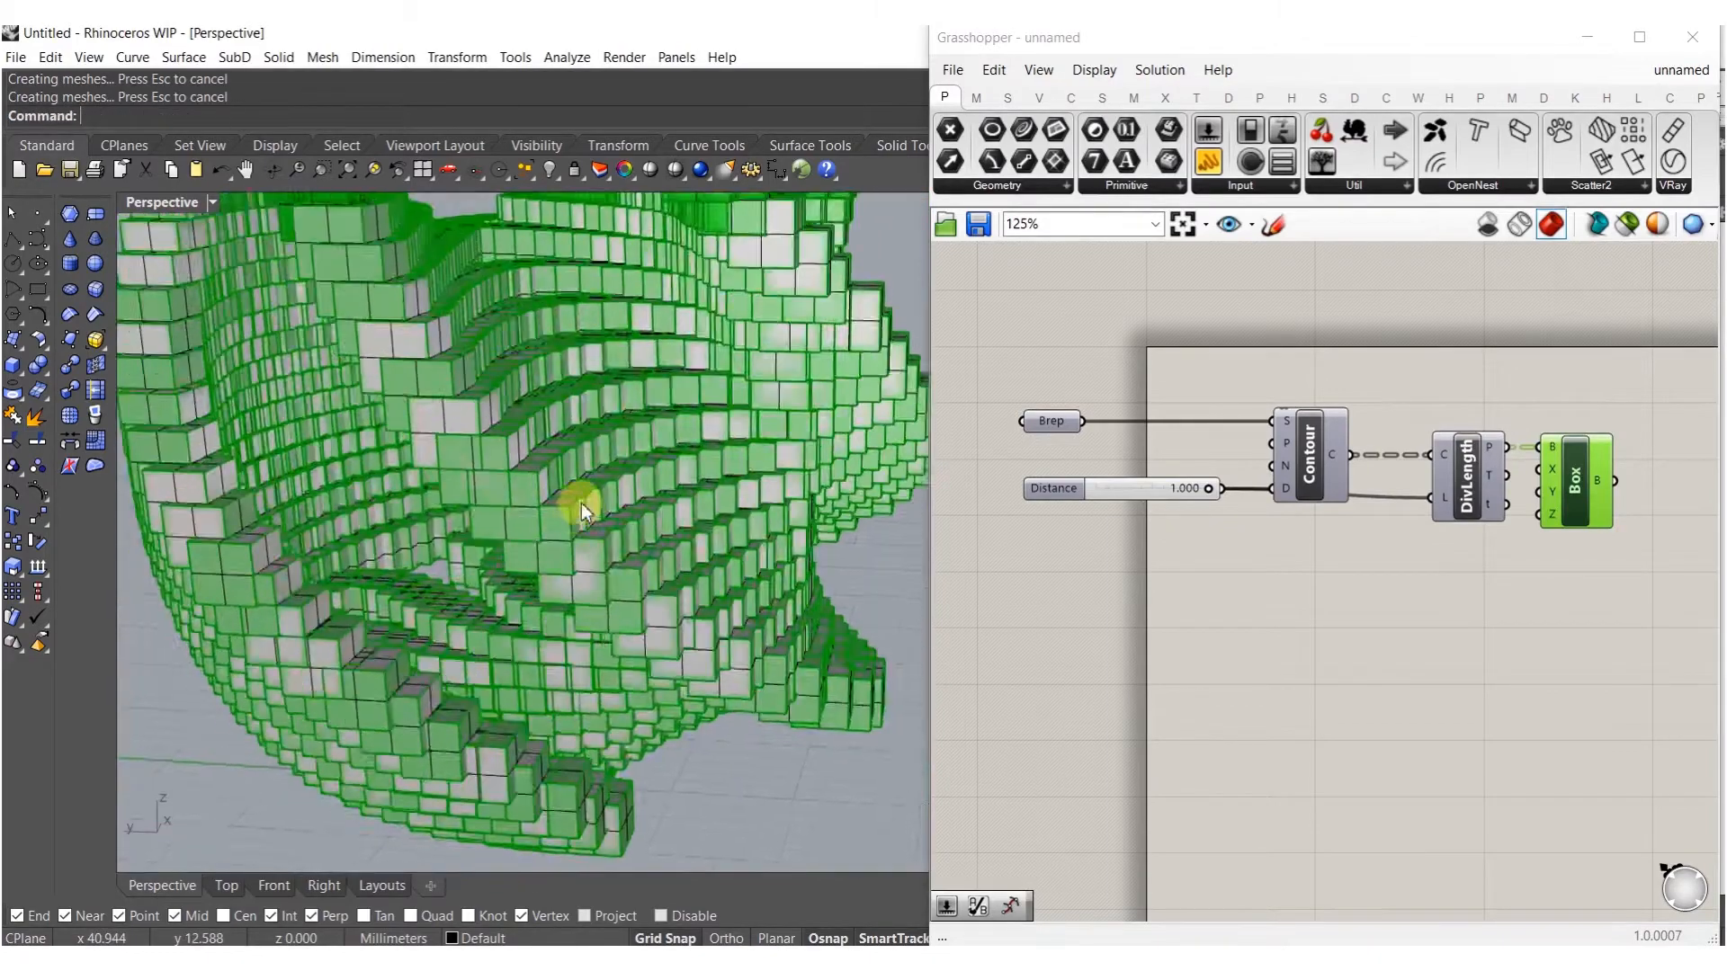
{"action": "right_click_drag", "start_coordinate": [582, 509], "coordinate": [791, 404]}
{"action": "left_click", "coordinate": [1241, 315]}
{"action": "left_click", "coordinate": [1692, 41]}
Select two neighbouring baked boxes and examine up close how they overlap.
{"action": "scroll", "coordinate": [261, 579], "scroll_direction": "up", "scroll_amount": 5}
{"action": "mouse_move", "coordinate": [528, 571]}
{"action": "right_mouse_down"}
{"action": "mouse_move", "coordinate": [262, 578]}
{"action": "mouse_move", "coordinate": [546, 554]}
{"action": "right_mouse_up"}
{"action": "left_click", "coordinate": [810, 351]}
{"action": "key", "text": "Escape"}
{"action": "left_click", "coordinate": [764, 410]}
{"action": "left_click", "coordinate": [738, 355], "text": "shift"}
{"action": "right_click_drag", "start_coordinate": [738, 355], "coordinate": [495, 572]}
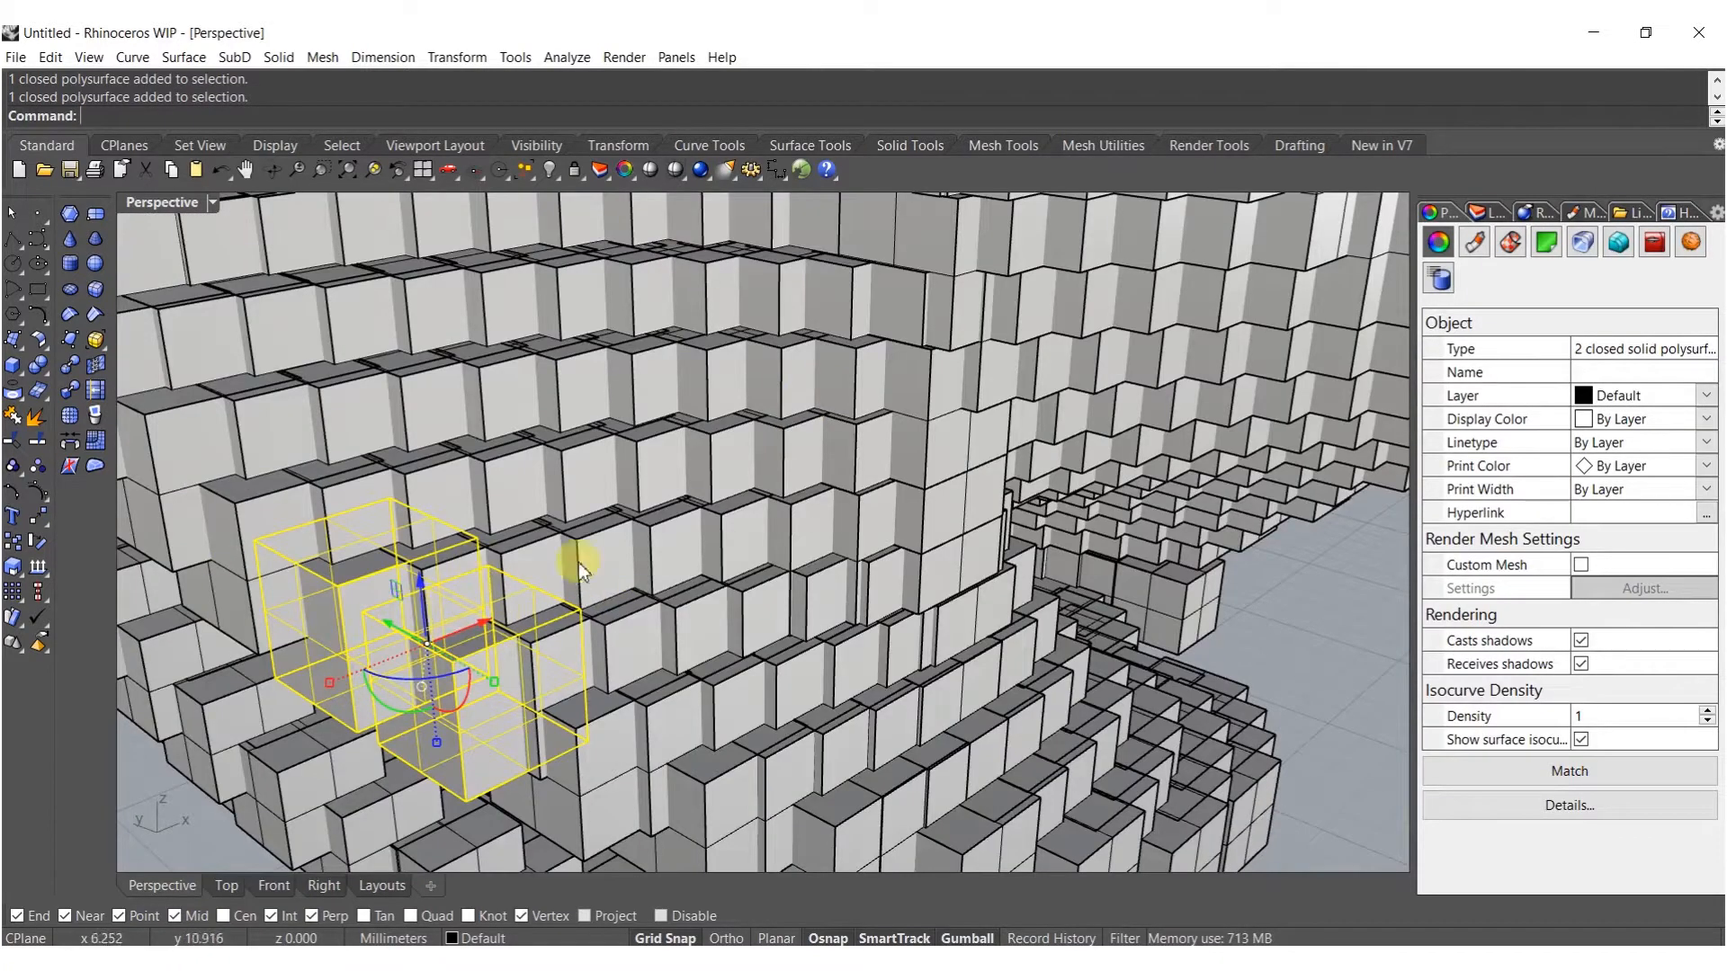
{"action": "right_click_drag", "start_coordinate": [517, 661], "coordinate": [563, 559]}
Undo the bake of the boxes and reopen the Grasshopper definition at the Contour and Divide Length components.
{"action": "key", "text": "ctrl+z"}
{"action": "right_click_drag", "start_coordinate": [651, 527], "coordinate": [705, 532]}
{"action": "type", "text": "Grasshopper"}
{"action": "key", "text": "Return"}
{"action": "scroll", "coordinate": [1302, 536], "scroll_direction": "up", "scroll_amount": 2}
{"action": "right_click_drag", "start_coordinate": [1514, 441], "coordinate": [1693, 430]}
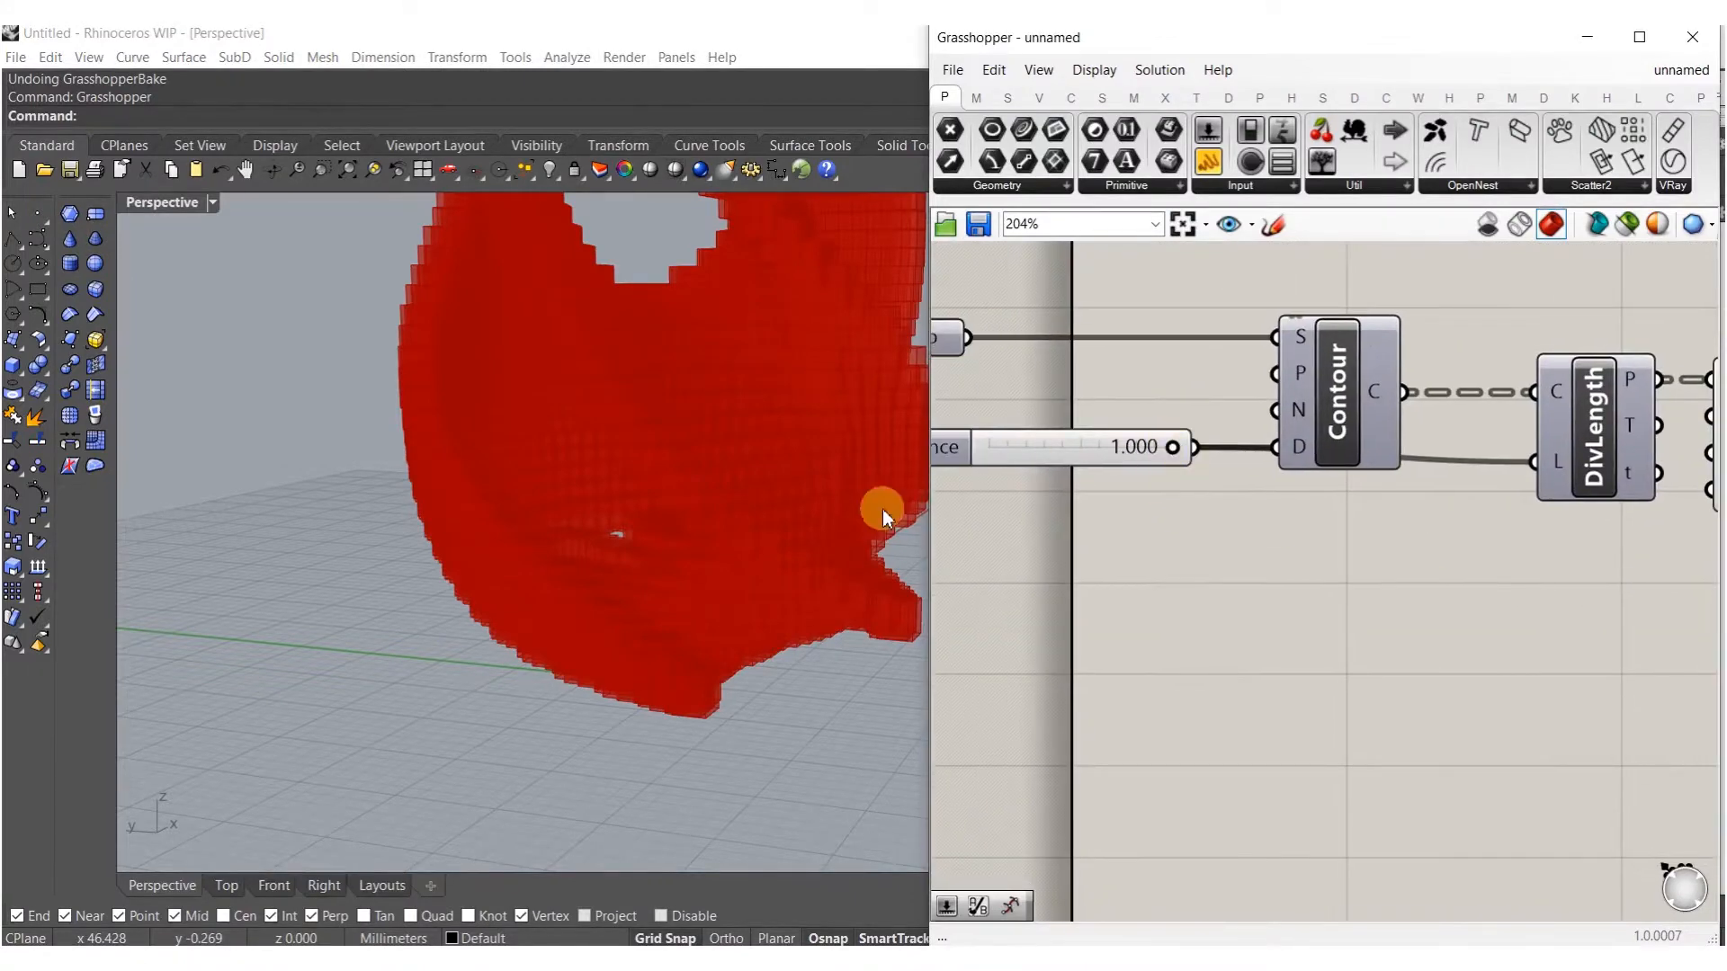
{"action": "right_click_drag", "start_coordinate": [656, 504], "coordinate": [695, 509]}
{"action": "right_click_drag", "start_coordinate": [1356, 543], "coordinate": [1313, 527]}
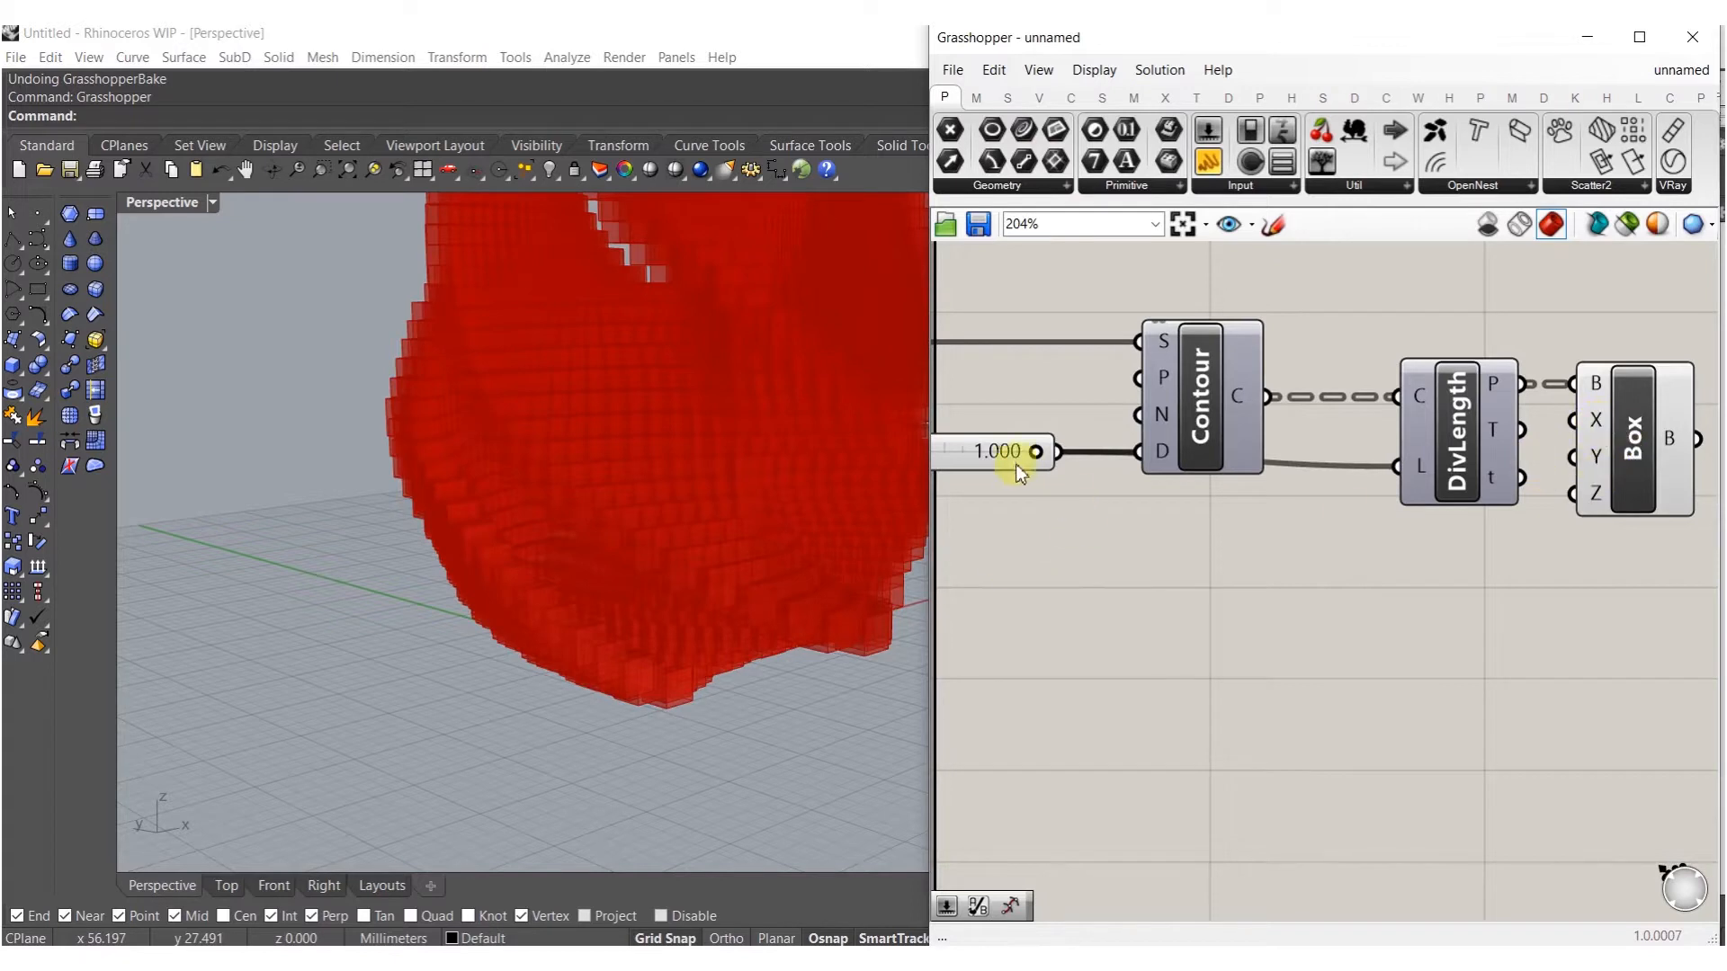
{"action": "double_click", "coordinate": [1144, 568]}
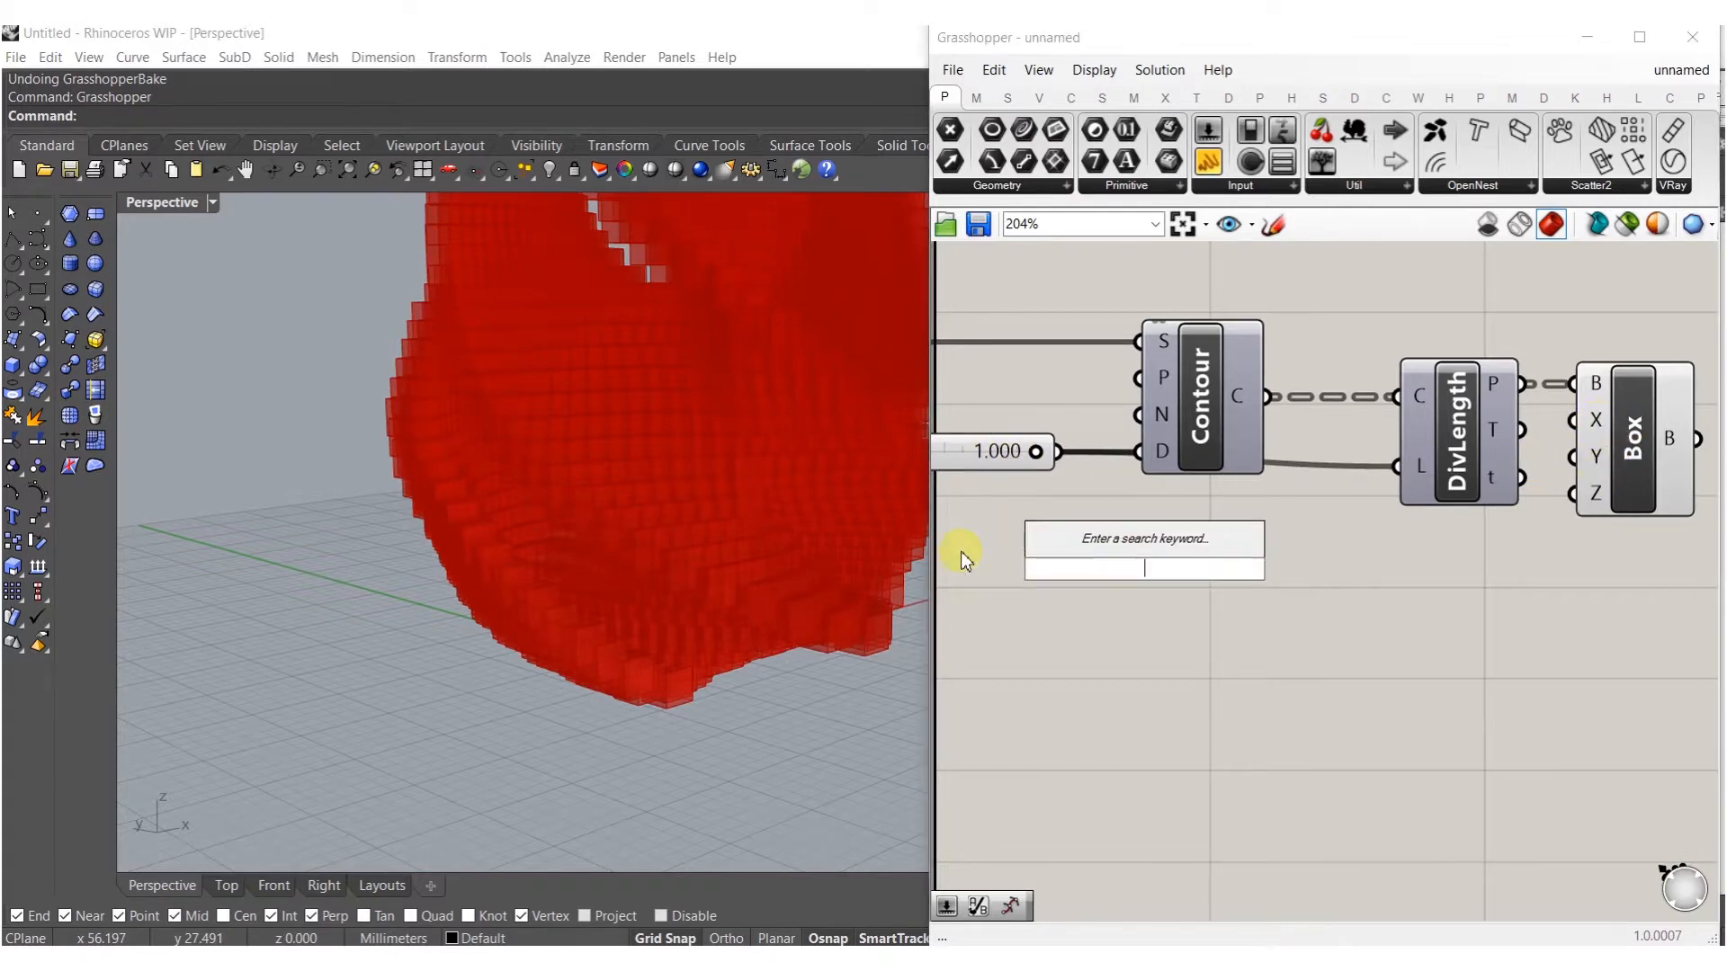
{"action": "type", "text": "divide"}
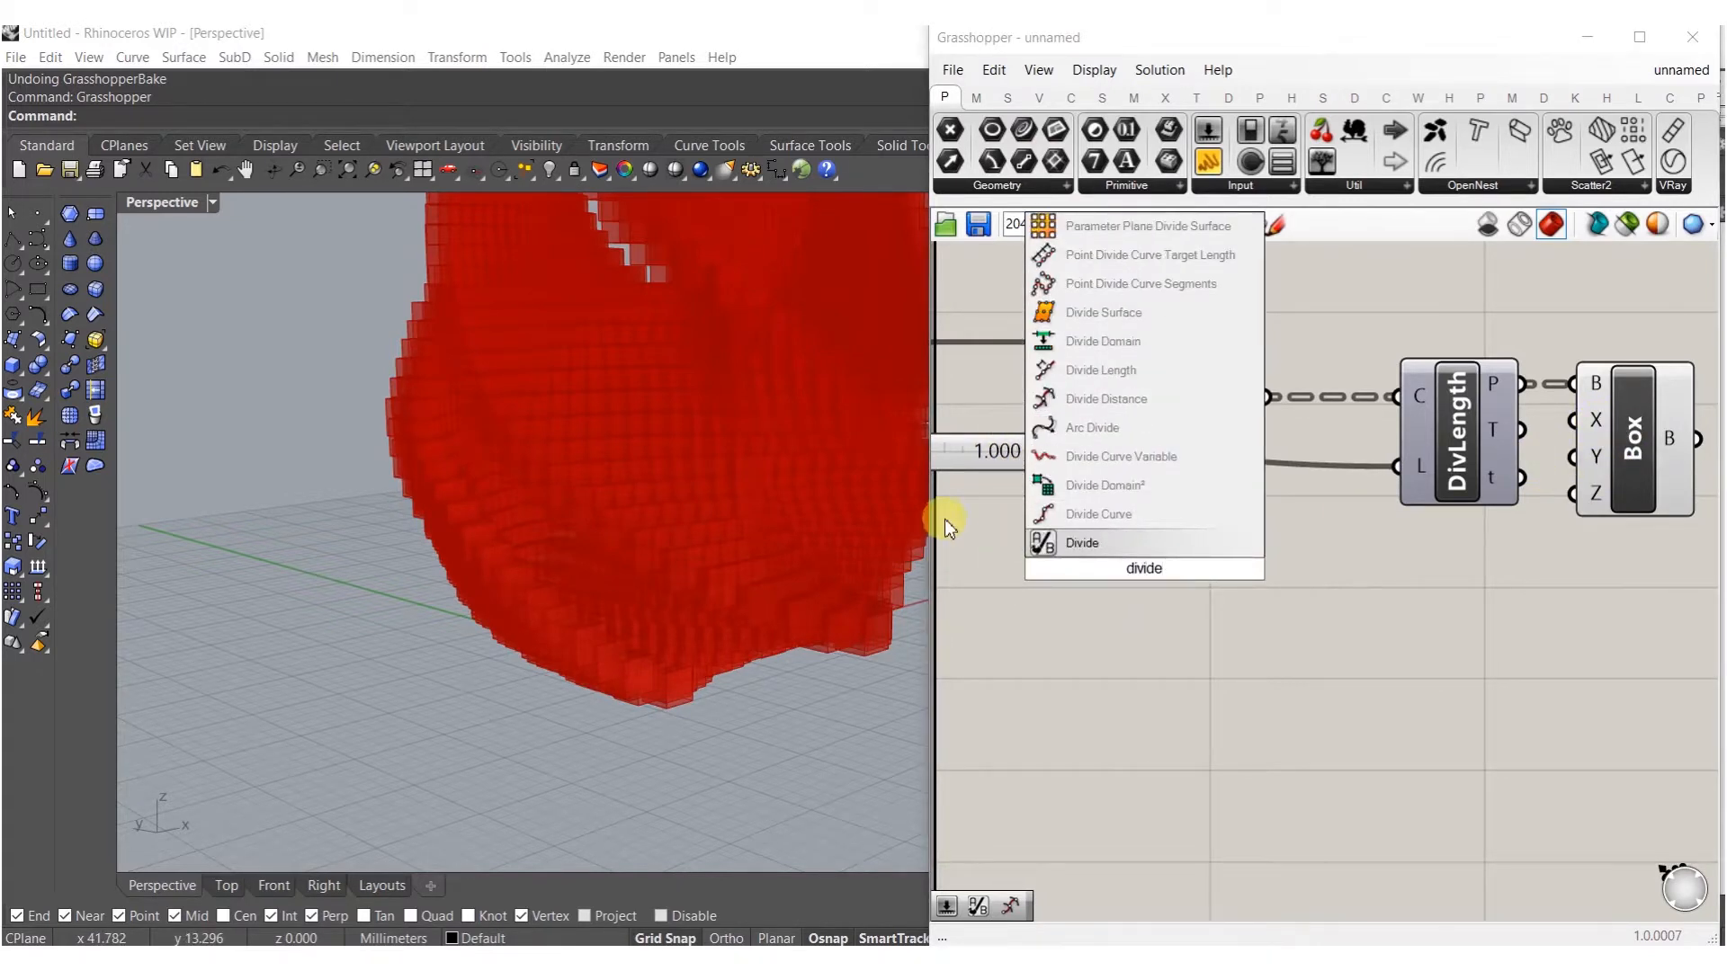
{"action": "left_click", "coordinate": [1082, 543]}
{"action": "left_click", "coordinate": [1114, 564]}
{"action": "key", "text": "Delete"}
Add a Division component below Contour and connect the Distance slider to its A input.
{"action": "double_click", "coordinate": [1118, 566]}
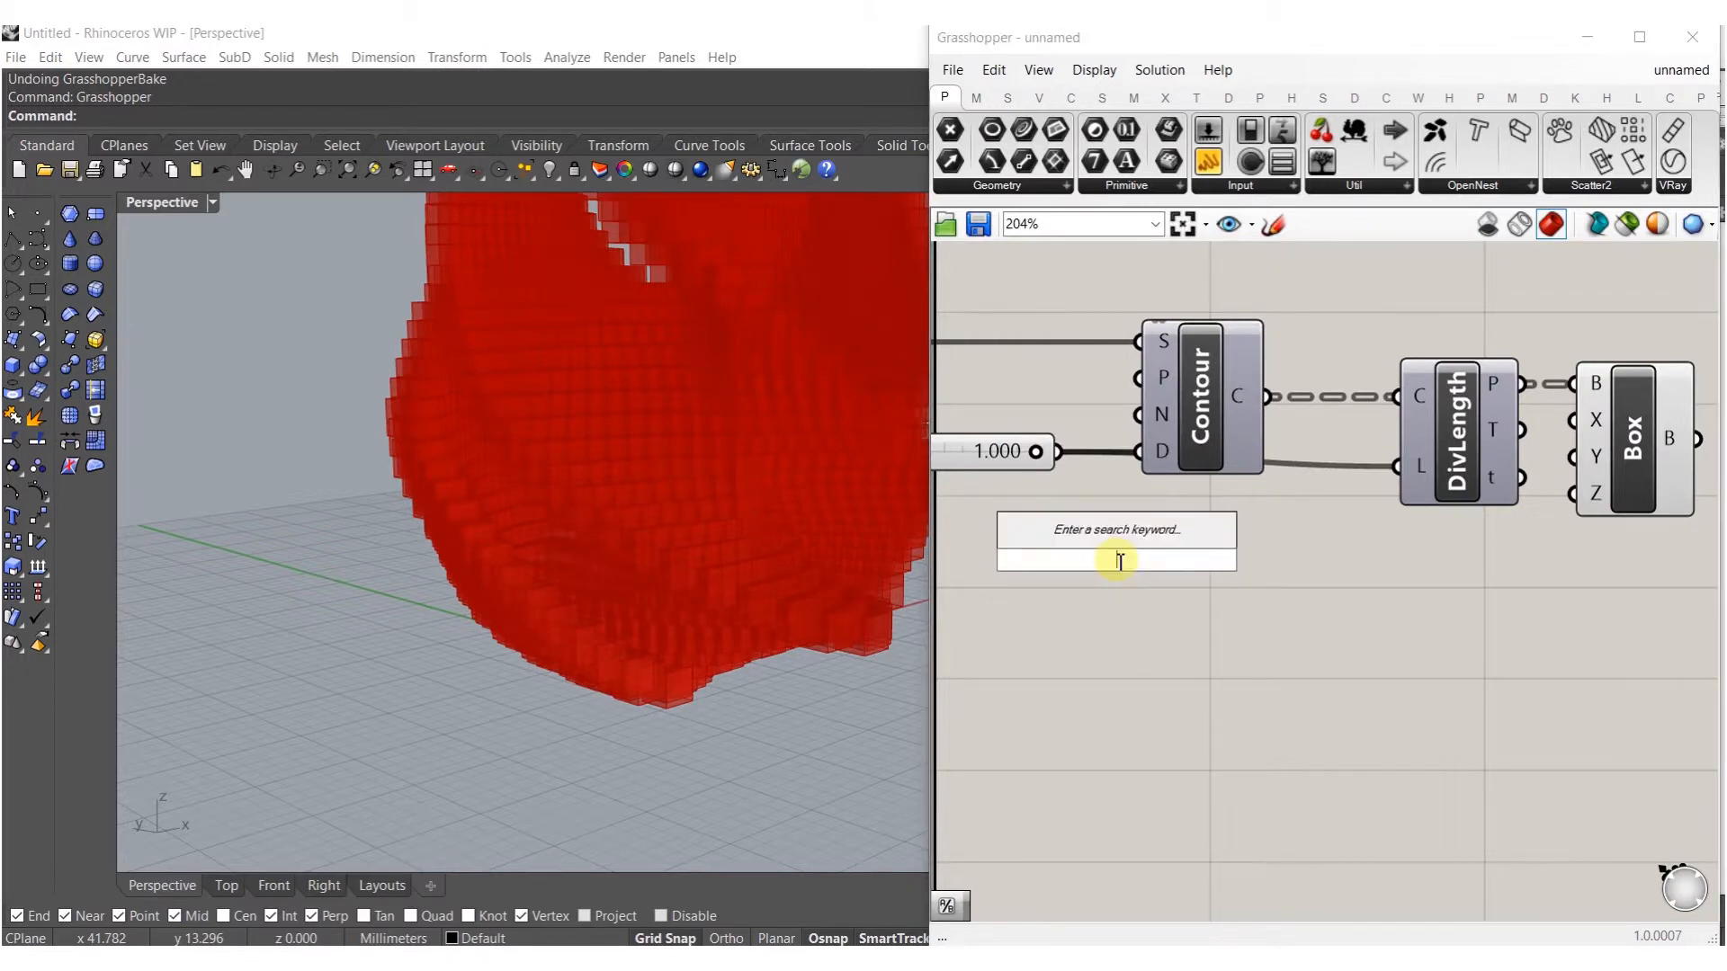
{"action": "type", "text": "divisi"}
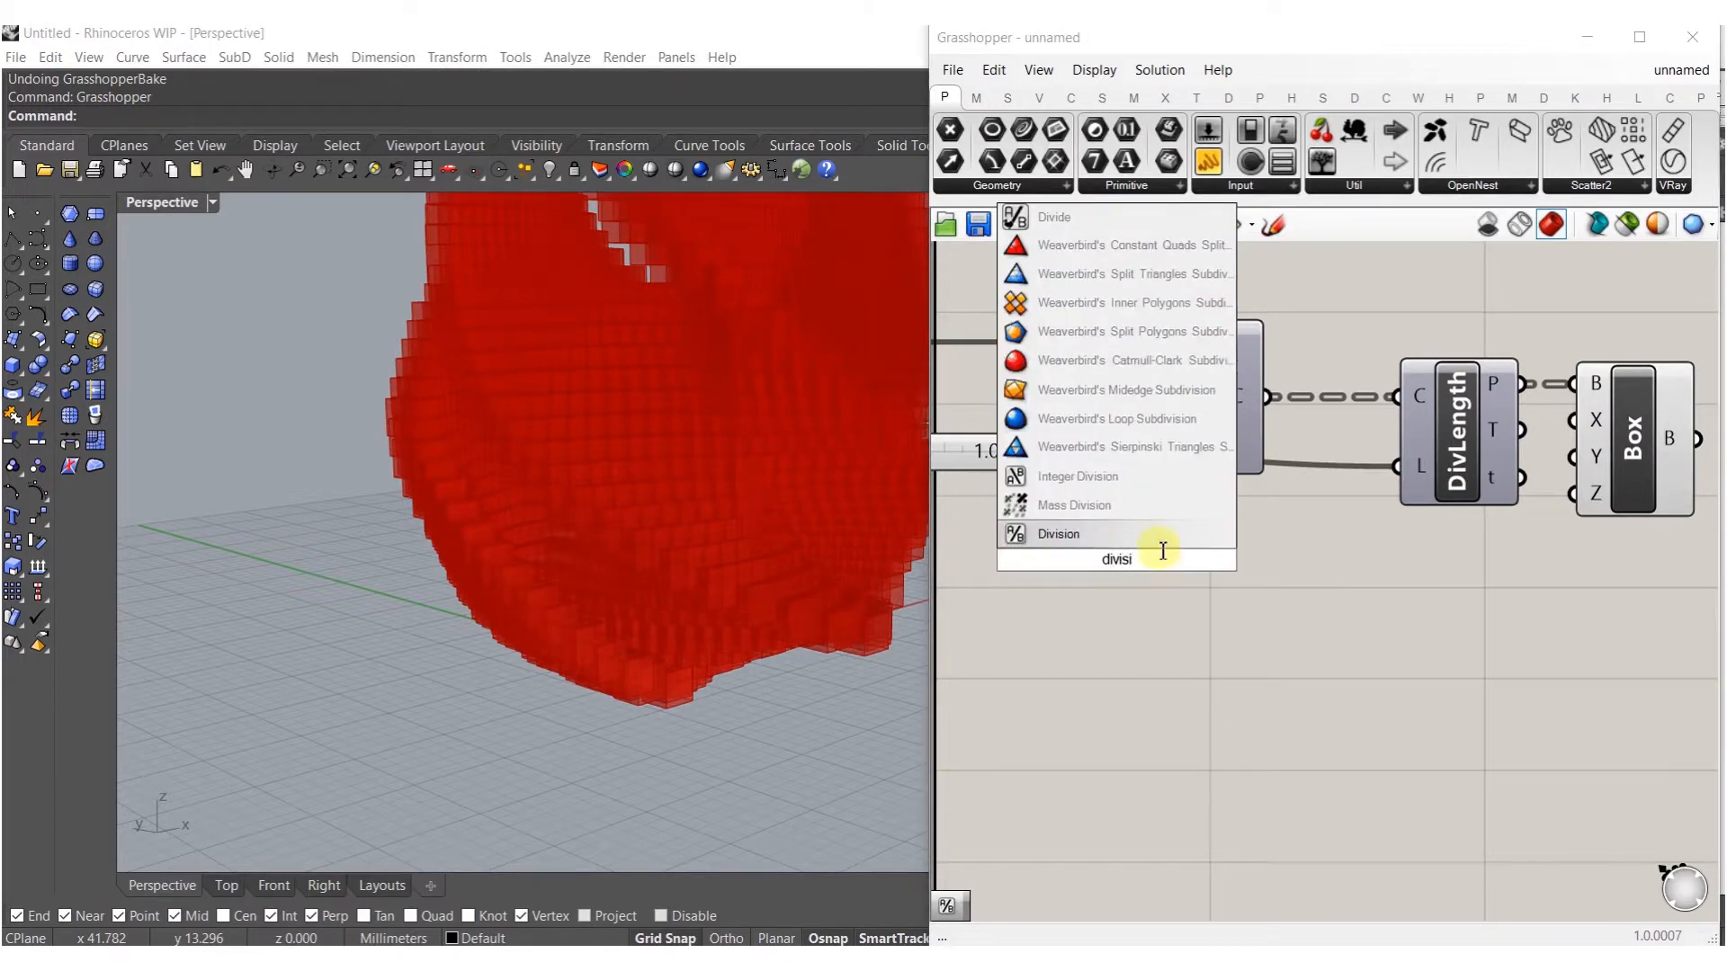
{"action": "left_click", "coordinate": [1091, 538]}
{"action": "right_click_drag", "start_coordinate": [1046, 517], "coordinate": [1178, 517]}
Create a number slider with the value 2 and connect it to the Division component's B input.
{"action": "double_click", "coordinate": [1136, 567]}
{"action": "type", "text": "2"}
{"action": "key", "text": "Return"}
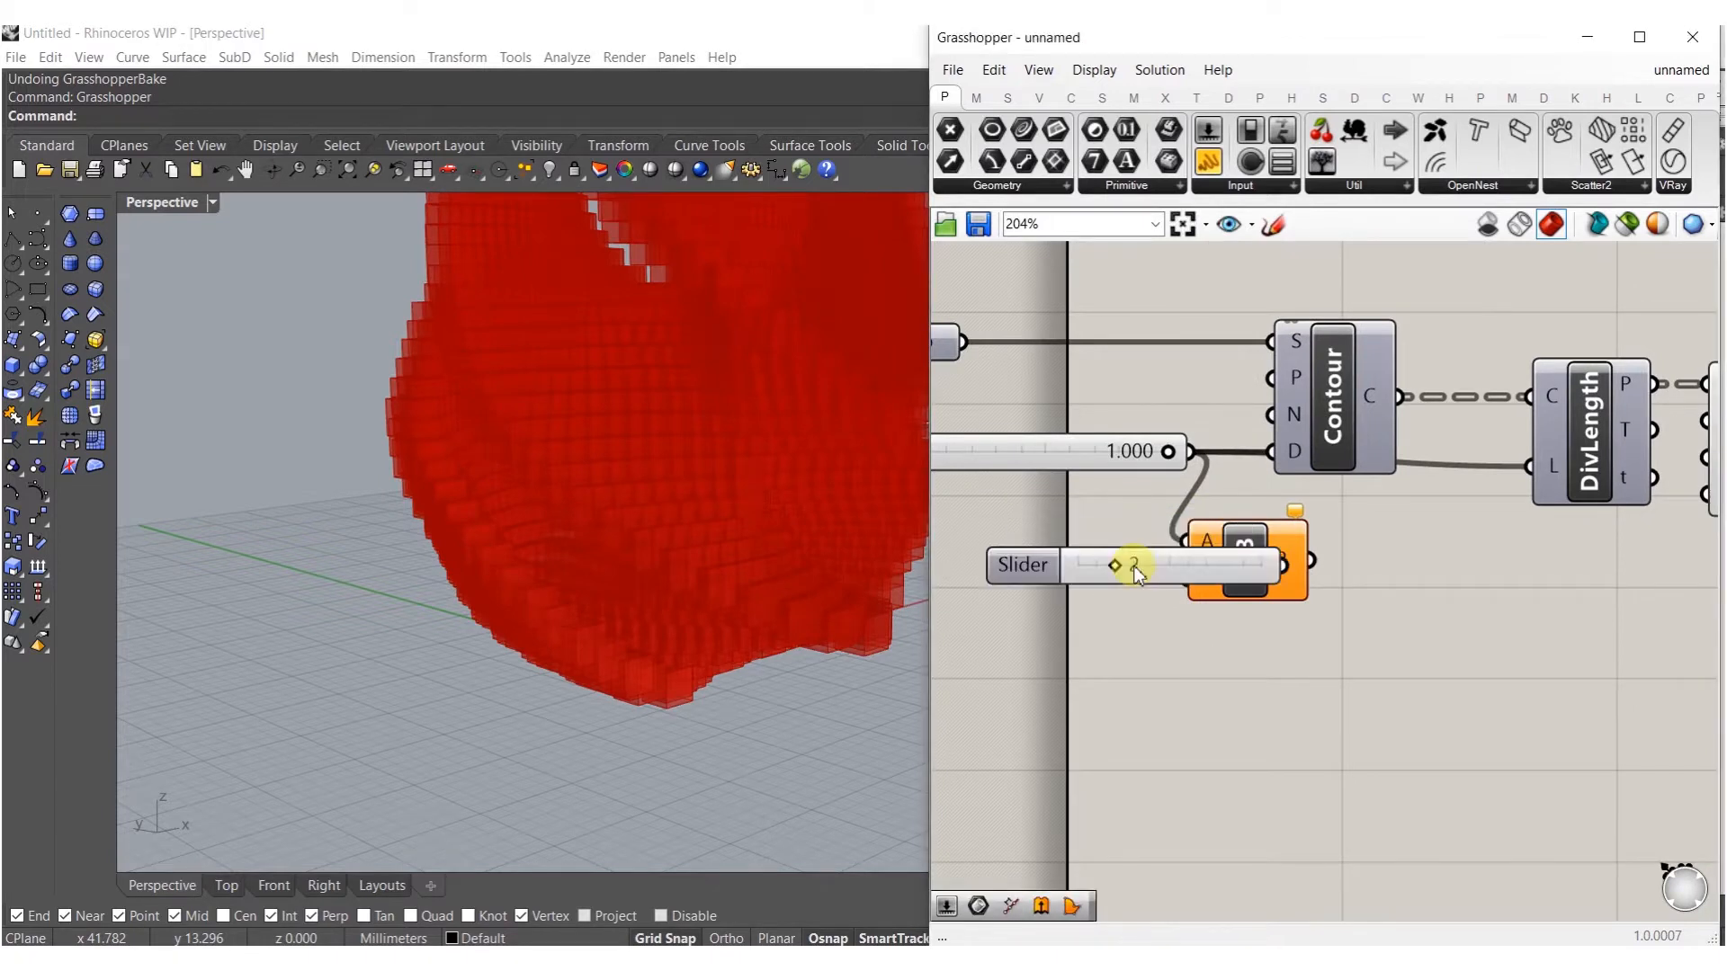
{"action": "left_click_drag", "start_coordinate": [1214, 568], "coordinate": [1149, 579]}
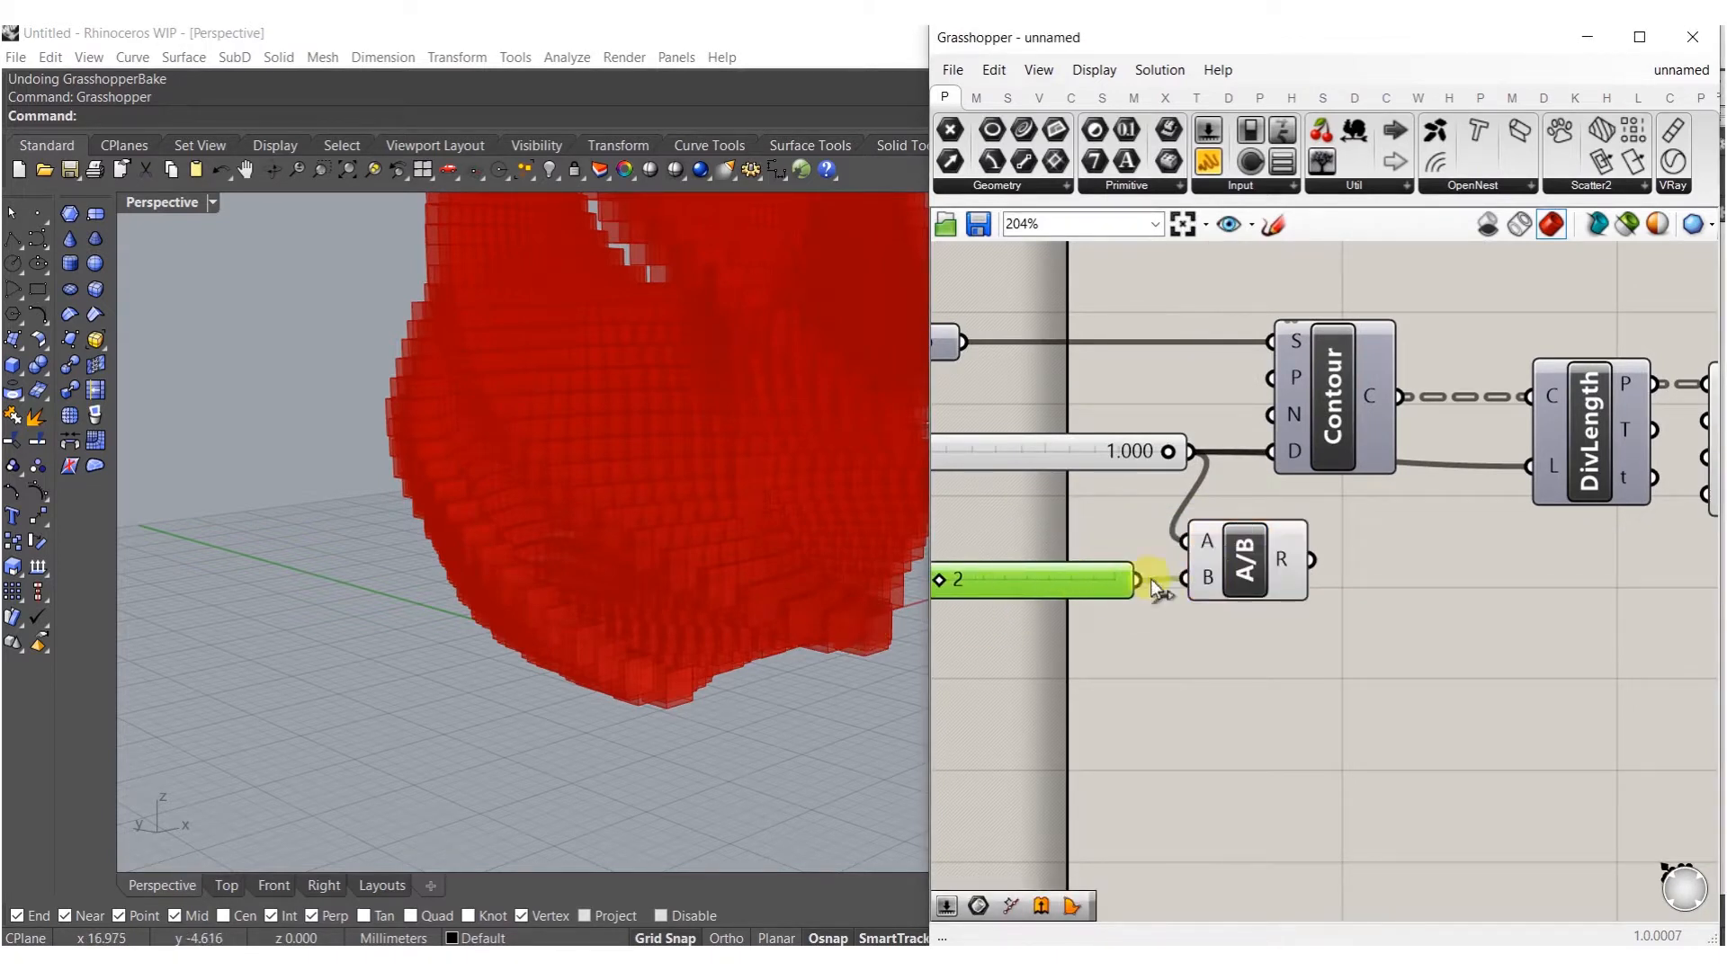
{"action": "right_click_drag", "start_coordinate": [1047, 656], "coordinate": [1217, 689]}
Align the Brep parameter and the two sliders along their left edges.
{"action": "left_click_drag", "start_coordinate": [1299, 691], "coordinate": [1039, 326]}
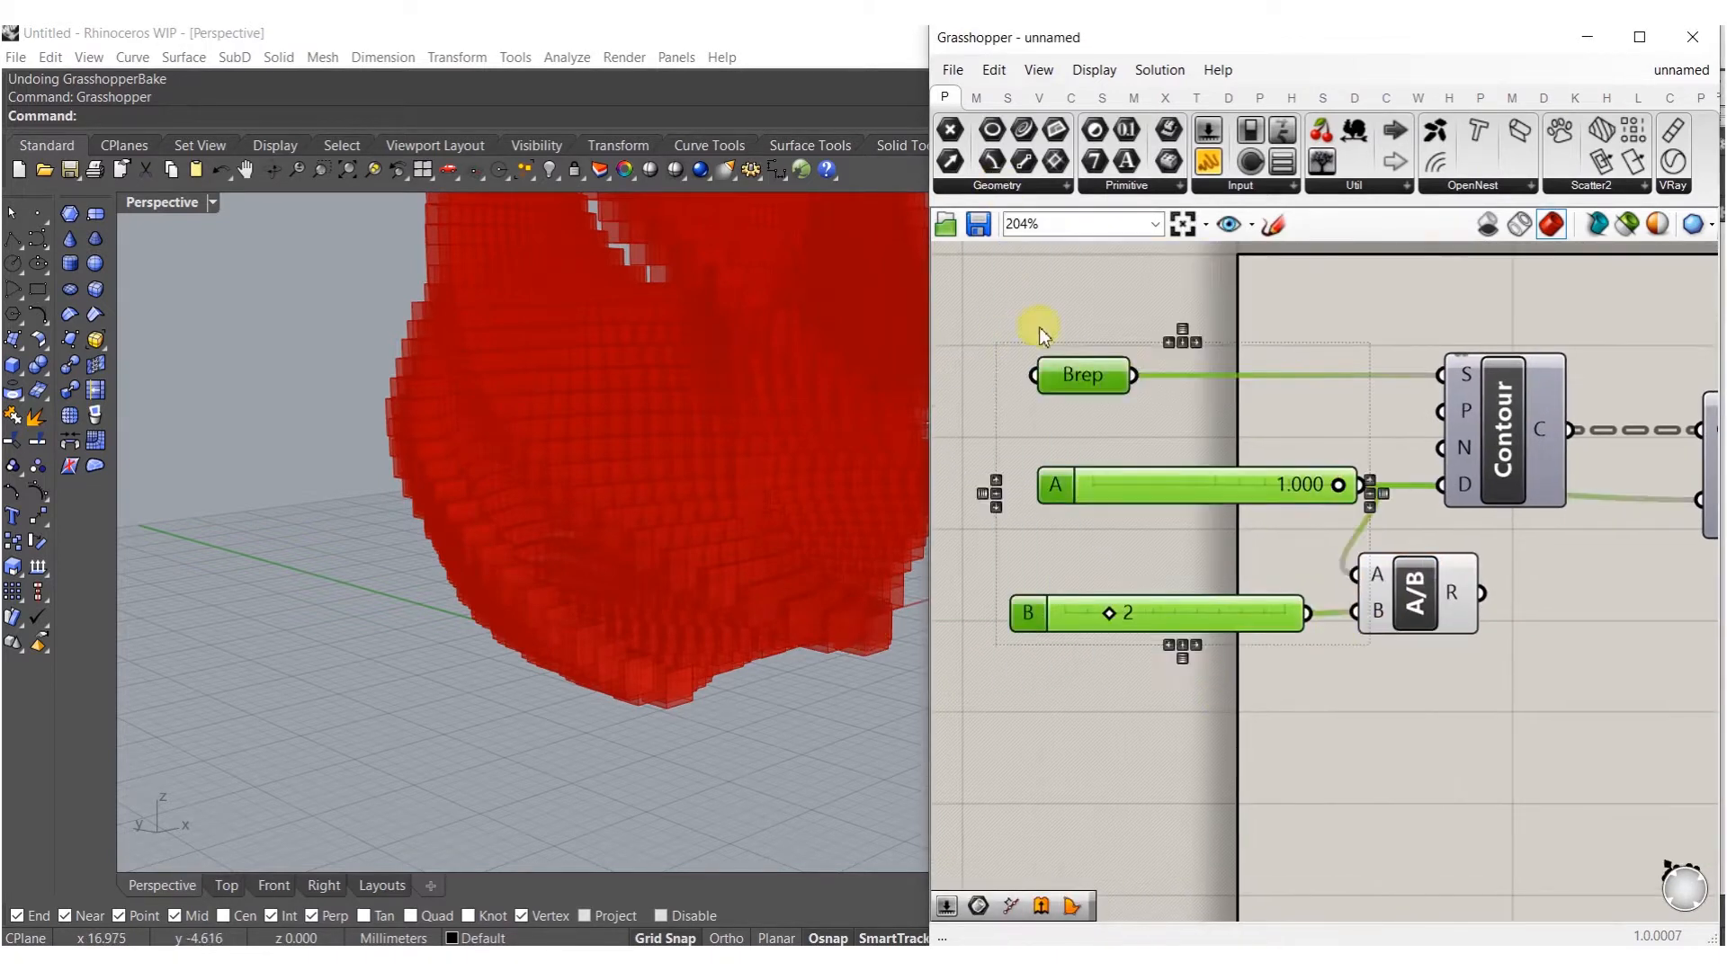
{"action": "left_click", "coordinate": [1167, 343]}
{"action": "left_click", "coordinate": [1202, 326]}
Connect the Division result R to the X, Y and Z inputs of the Center Box component.
{"action": "scroll", "coordinate": [1196, 356], "scroll_direction": "down", "scroll_amount": 4}
{"action": "right_click_drag", "start_coordinate": [1534, 530], "coordinate": [1449, 536]}
{"action": "scroll", "coordinate": [1449, 513], "scroll_direction": "up", "scroll_amount": 2}
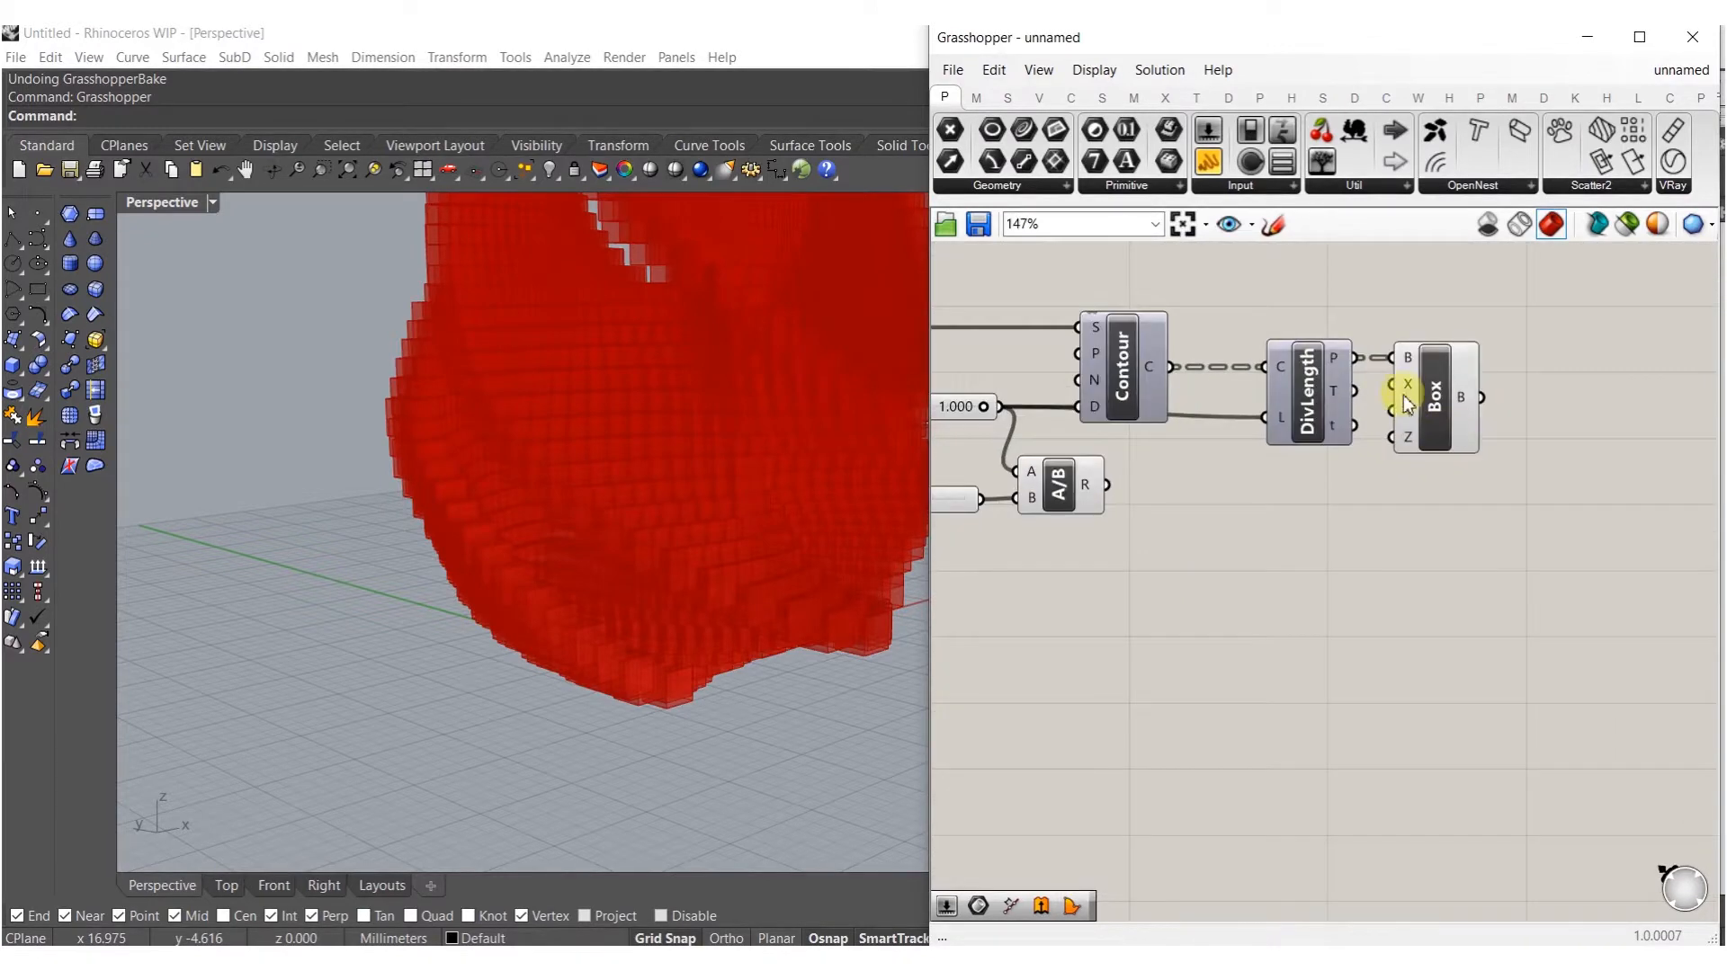
{"action": "left_click_drag", "start_coordinate": [1105, 485], "coordinate": [1425, 413]}
{"action": "left_click_drag", "start_coordinate": [1436, 406], "coordinate": [1432, 405]}
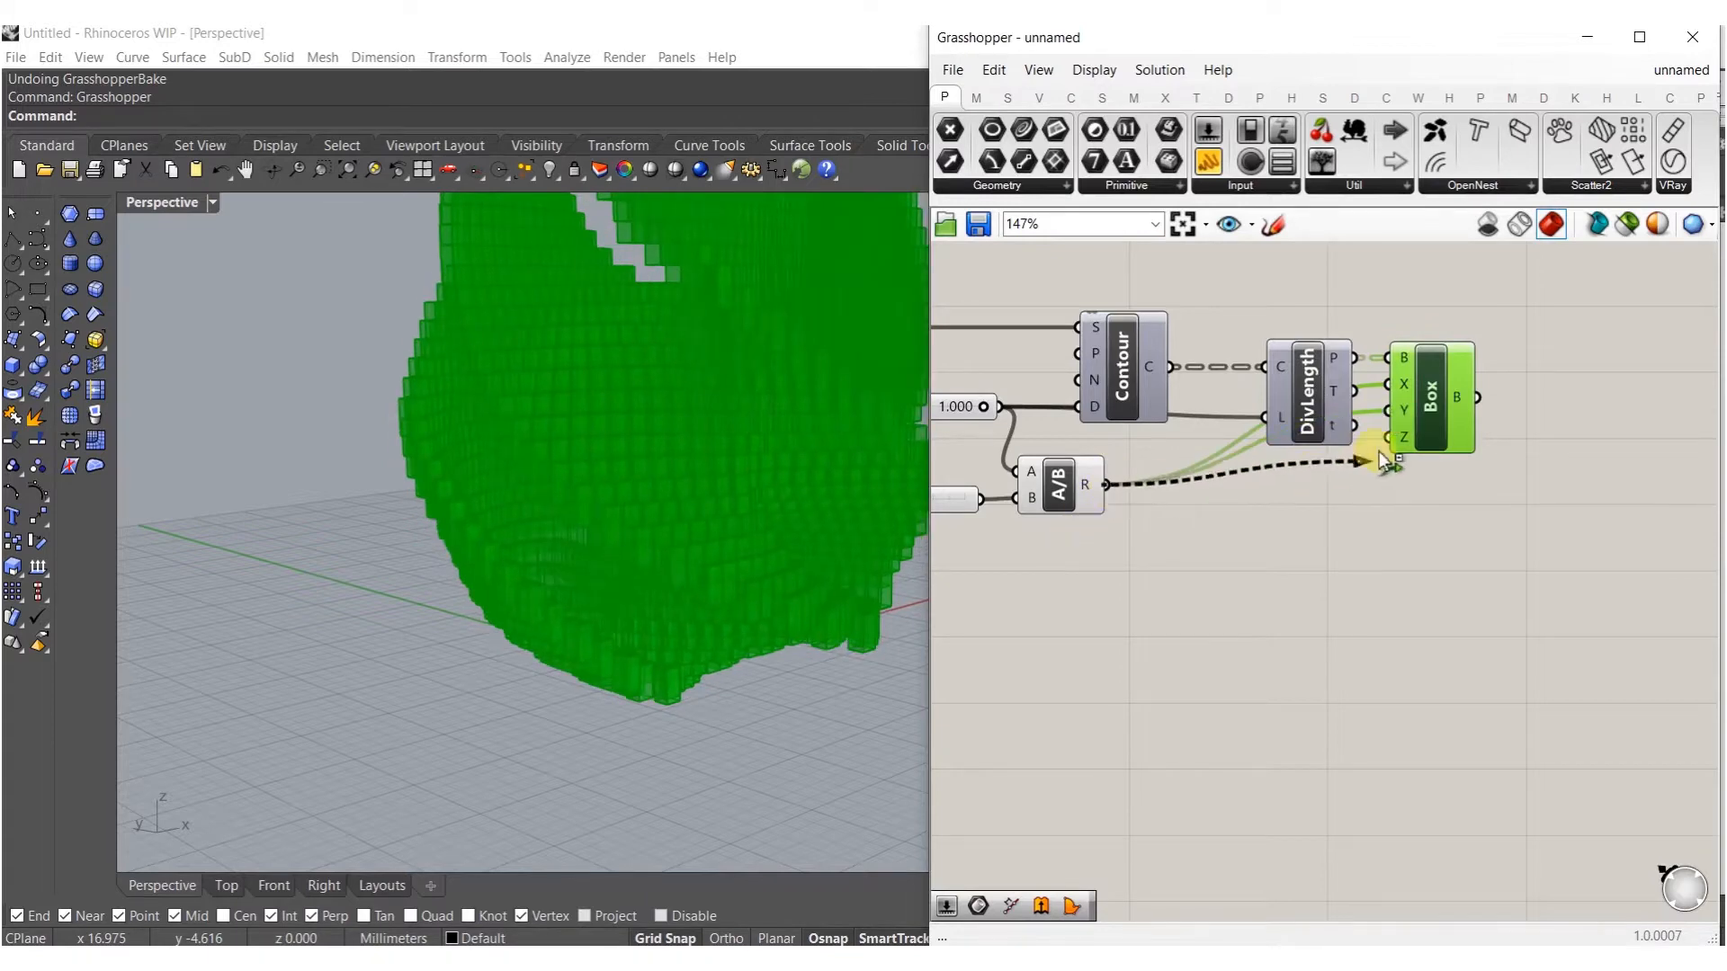
{"action": "left_click_drag", "start_coordinate": [1377, 453], "coordinate": [1390, 437]}
{"action": "left_click", "coordinate": [1224, 538]}
{"action": "right_click_drag", "start_coordinate": [1224, 538], "coordinate": [1365, 559]}
{"action": "left_click", "coordinate": [503, 457]}
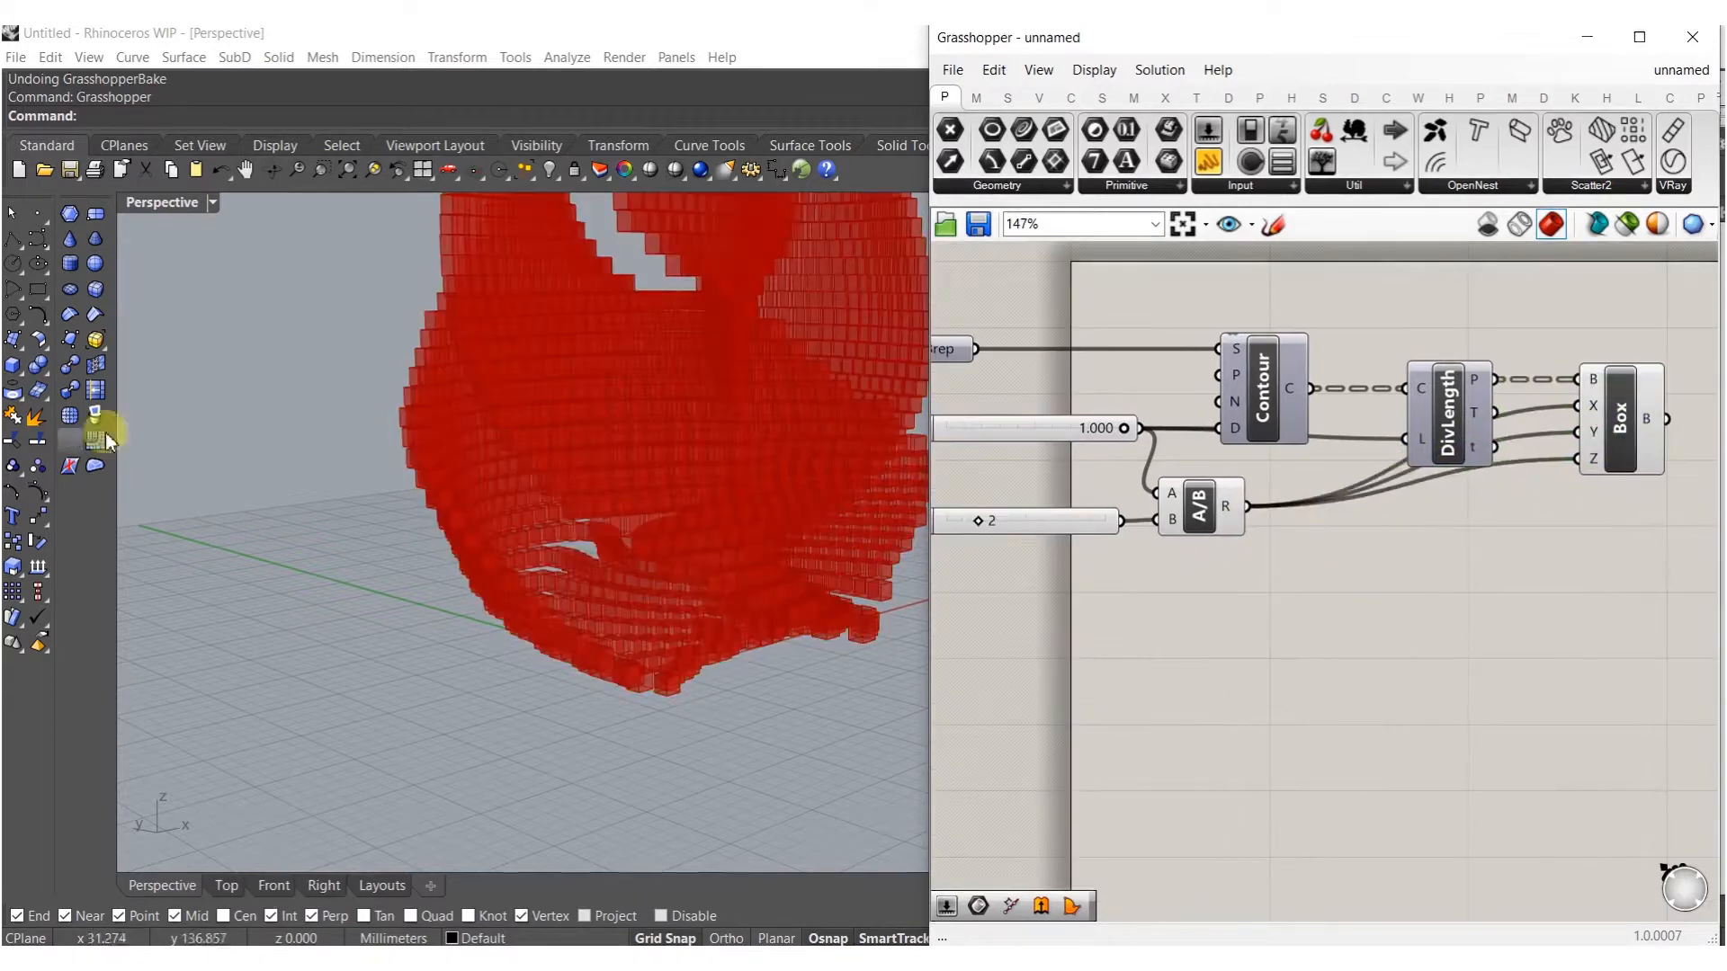
Bake the resized cubes from the Center Box component into Rhino and close the Grasshopper window.
{"action": "right_click_drag", "start_coordinate": [1686, 530], "coordinate": [1460, 562]}
{"action": "left_click", "coordinate": [1415, 459]}
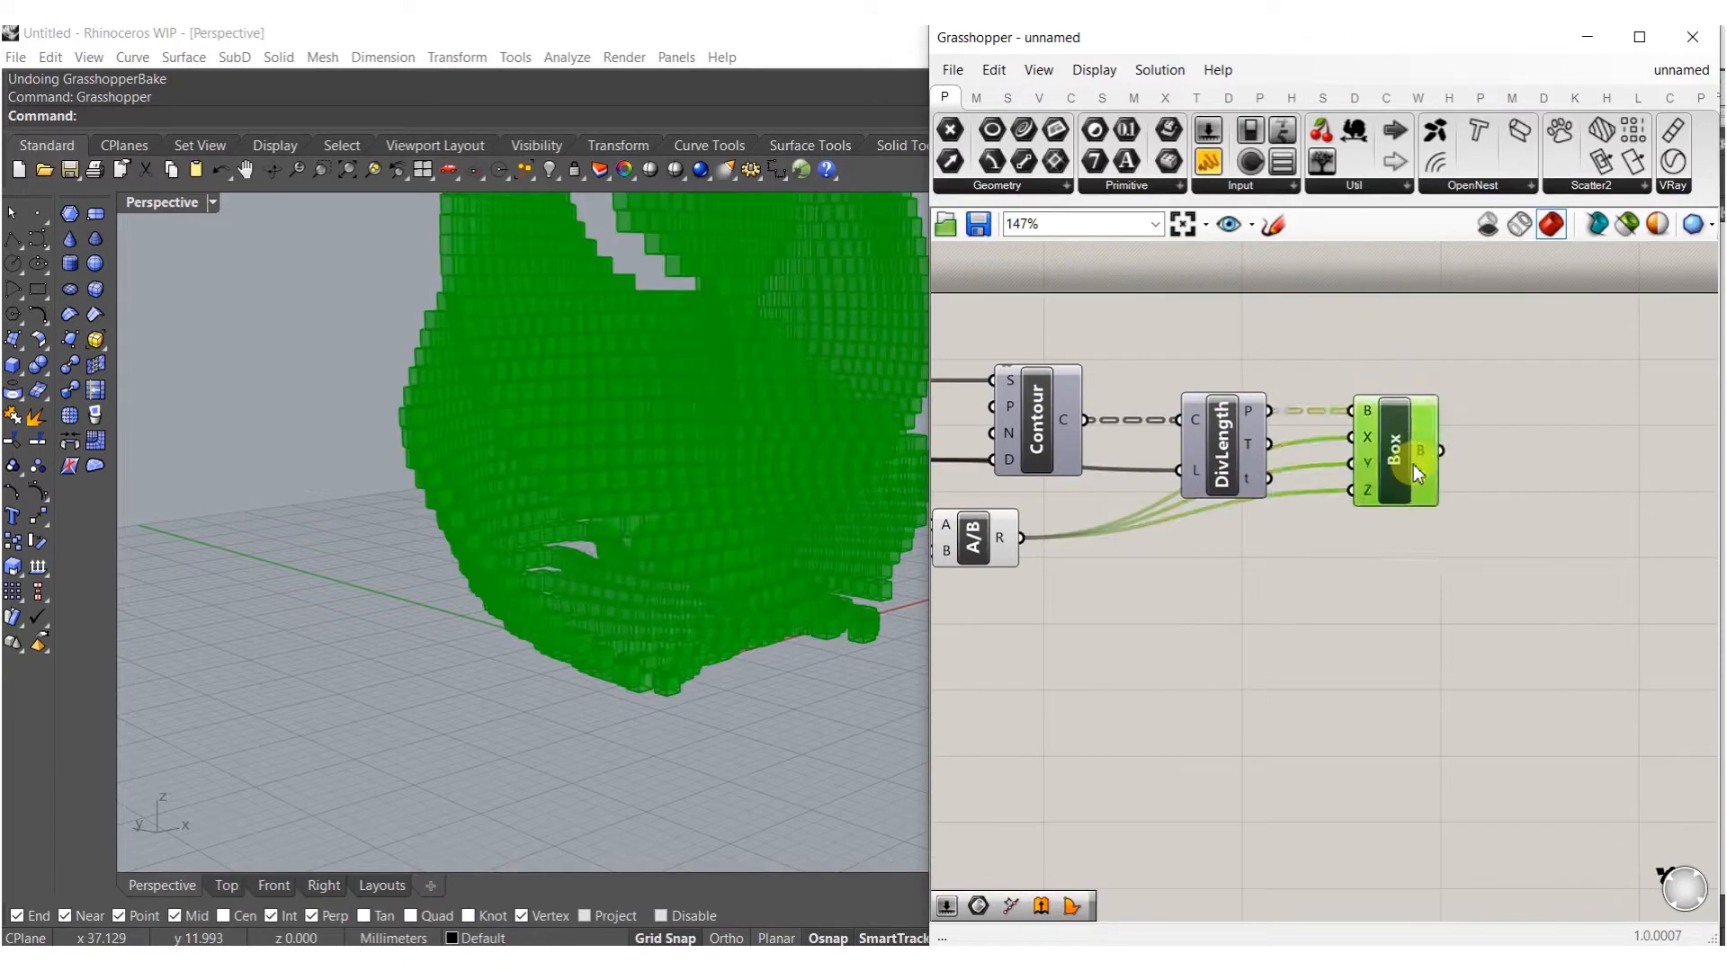
{"action": "middle_click", "coordinate": [1412, 463]}
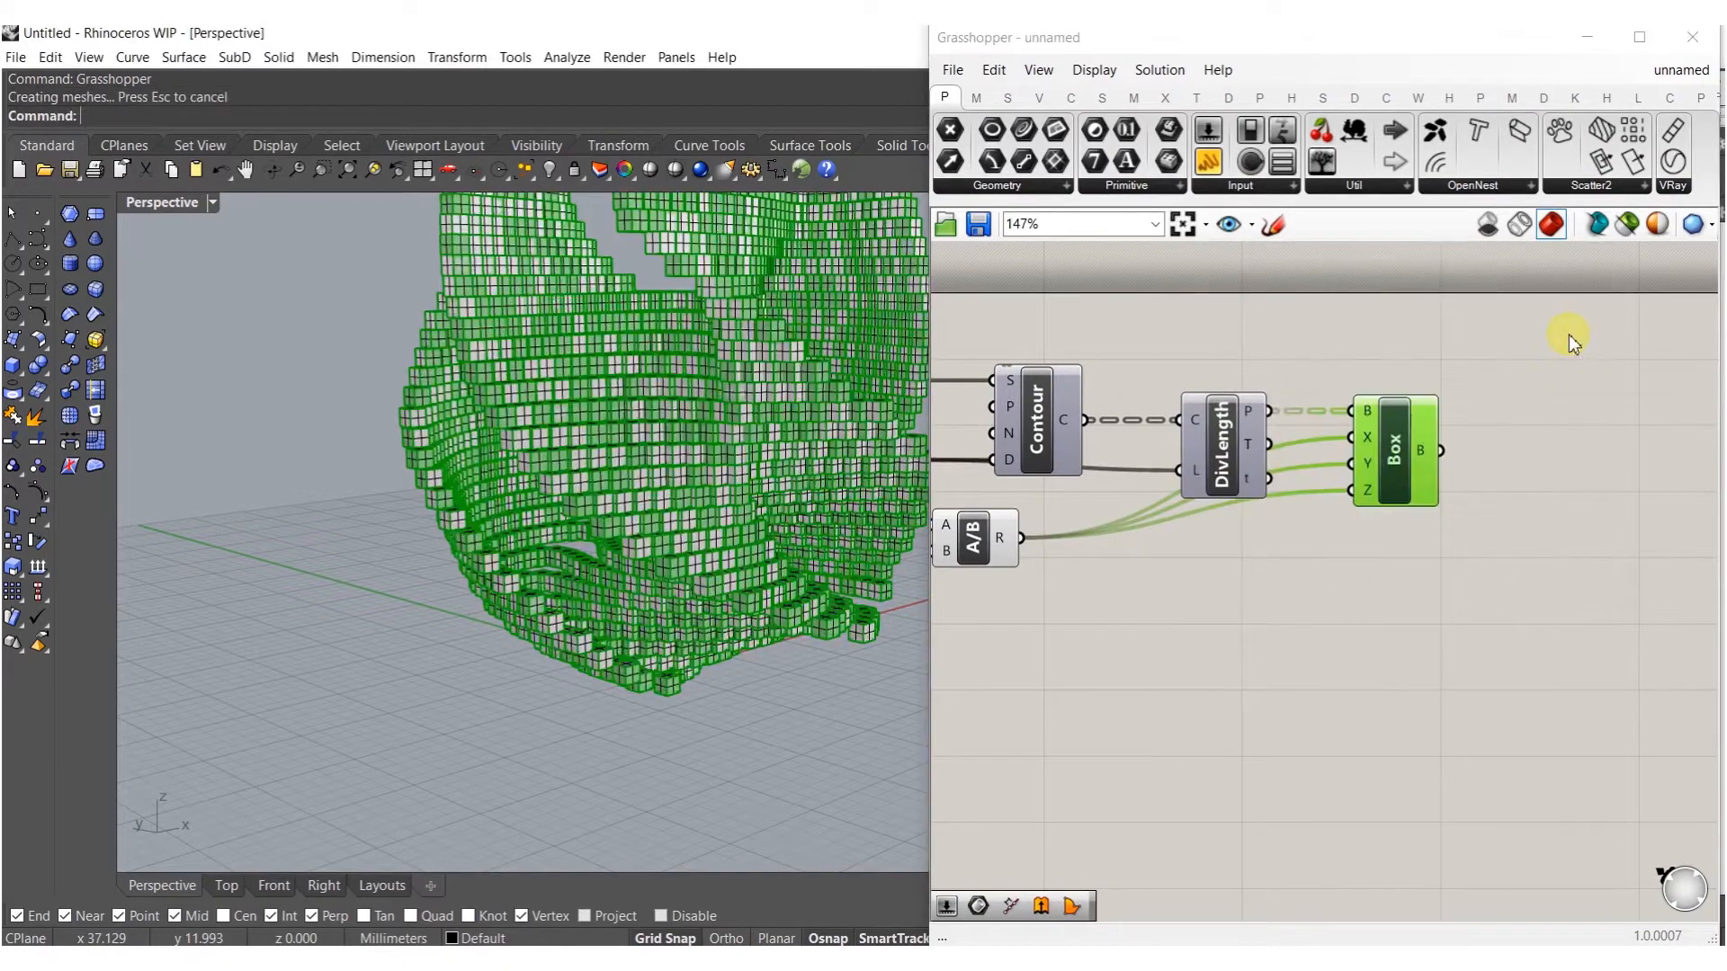
{"action": "left_click", "coordinate": [1691, 42]}
Examine the baked cube structure up close and from all sides, using the Rendered display mode.
{"action": "right_click_drag", "start_coordinate": [616, 447], "coordinate": [634, 491]}
{"action": "scroll", "coordinate": [509, 409], "scroll_direction": "up", "scroll_amount": 10}
{"action": "scroll", "coordinate": [713, 486], "scroll_direction": "down", "scroll_amount": 10}
{"action": "middle_click", "coordinate": [634, 491]}
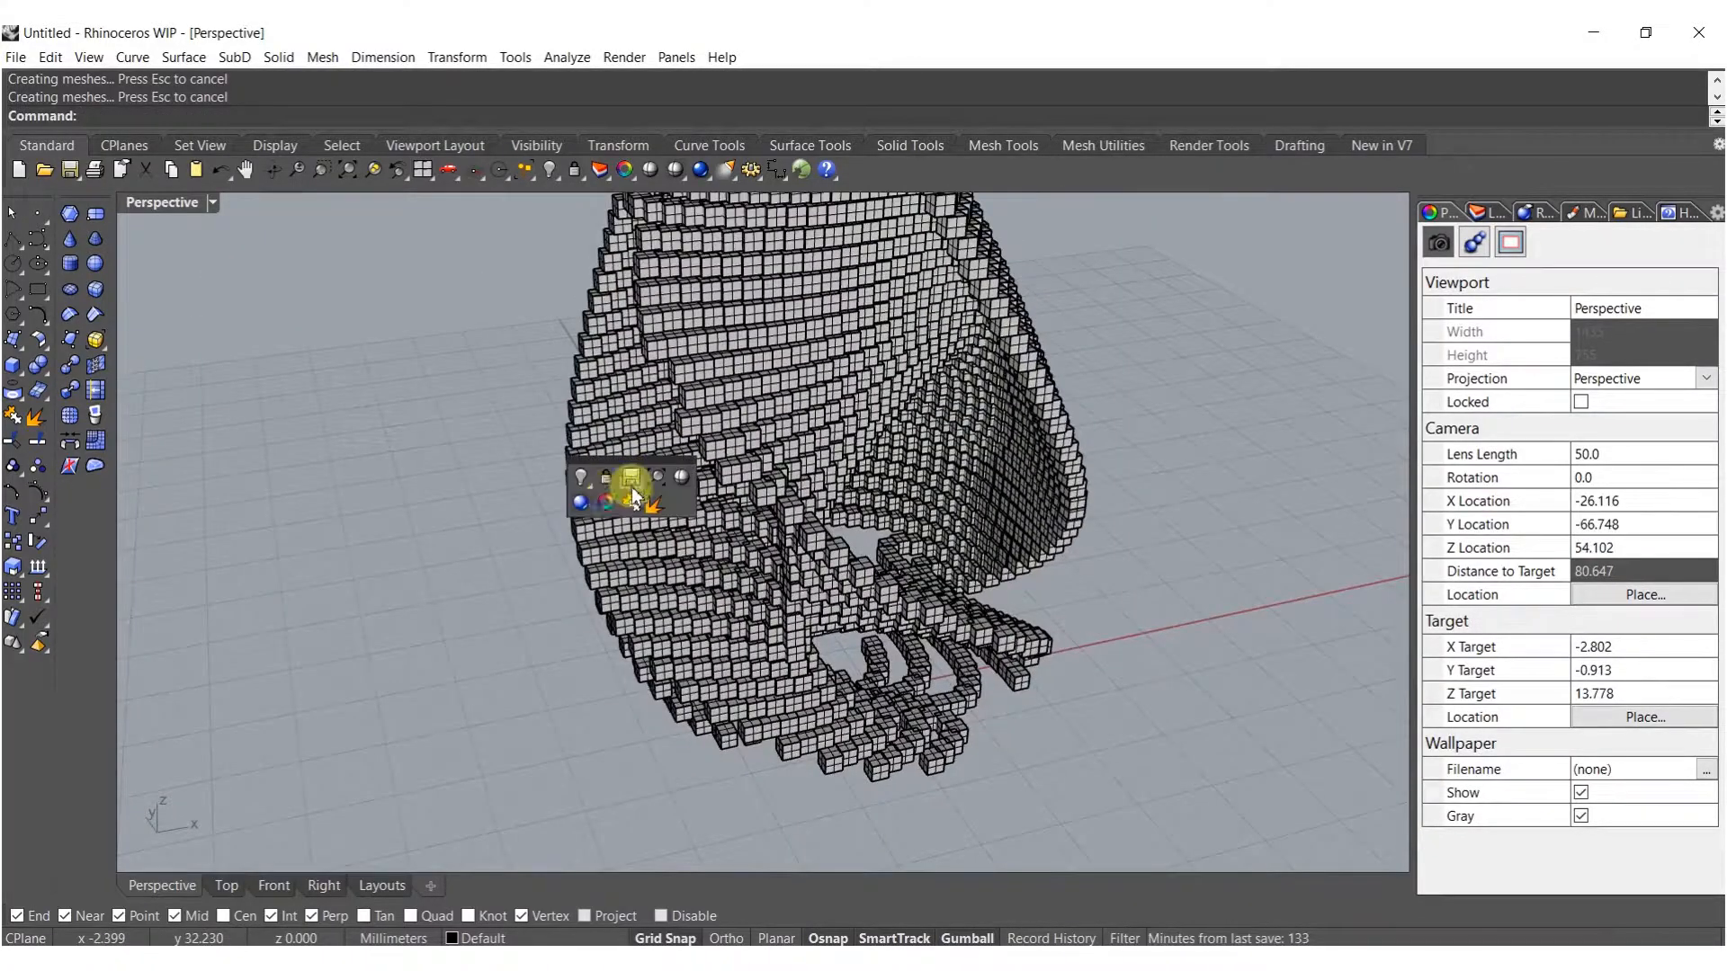
{"action": "left_click", "coordinate": [590, 499]}
{"action": "scroll", "coordinate": [769, 501], "scroll_direction": "down", "scroll_amount": 8}
{"action": "right_click_drag", "start_coordinate": [779, 495], "coordinate": [789, 601], "text": "shift"}
{"action": "right_click_drag", "start_coordinate": [788, 575], "coordinate": [575, 508]}
{"action": "scroll", "coordinate": [813, 555], "scroll_direction": "up", "scroll_amount": 6}
{"action": "right_click_drag", "start_coordinate": [895, 531], "coordinate": [841, 527]}
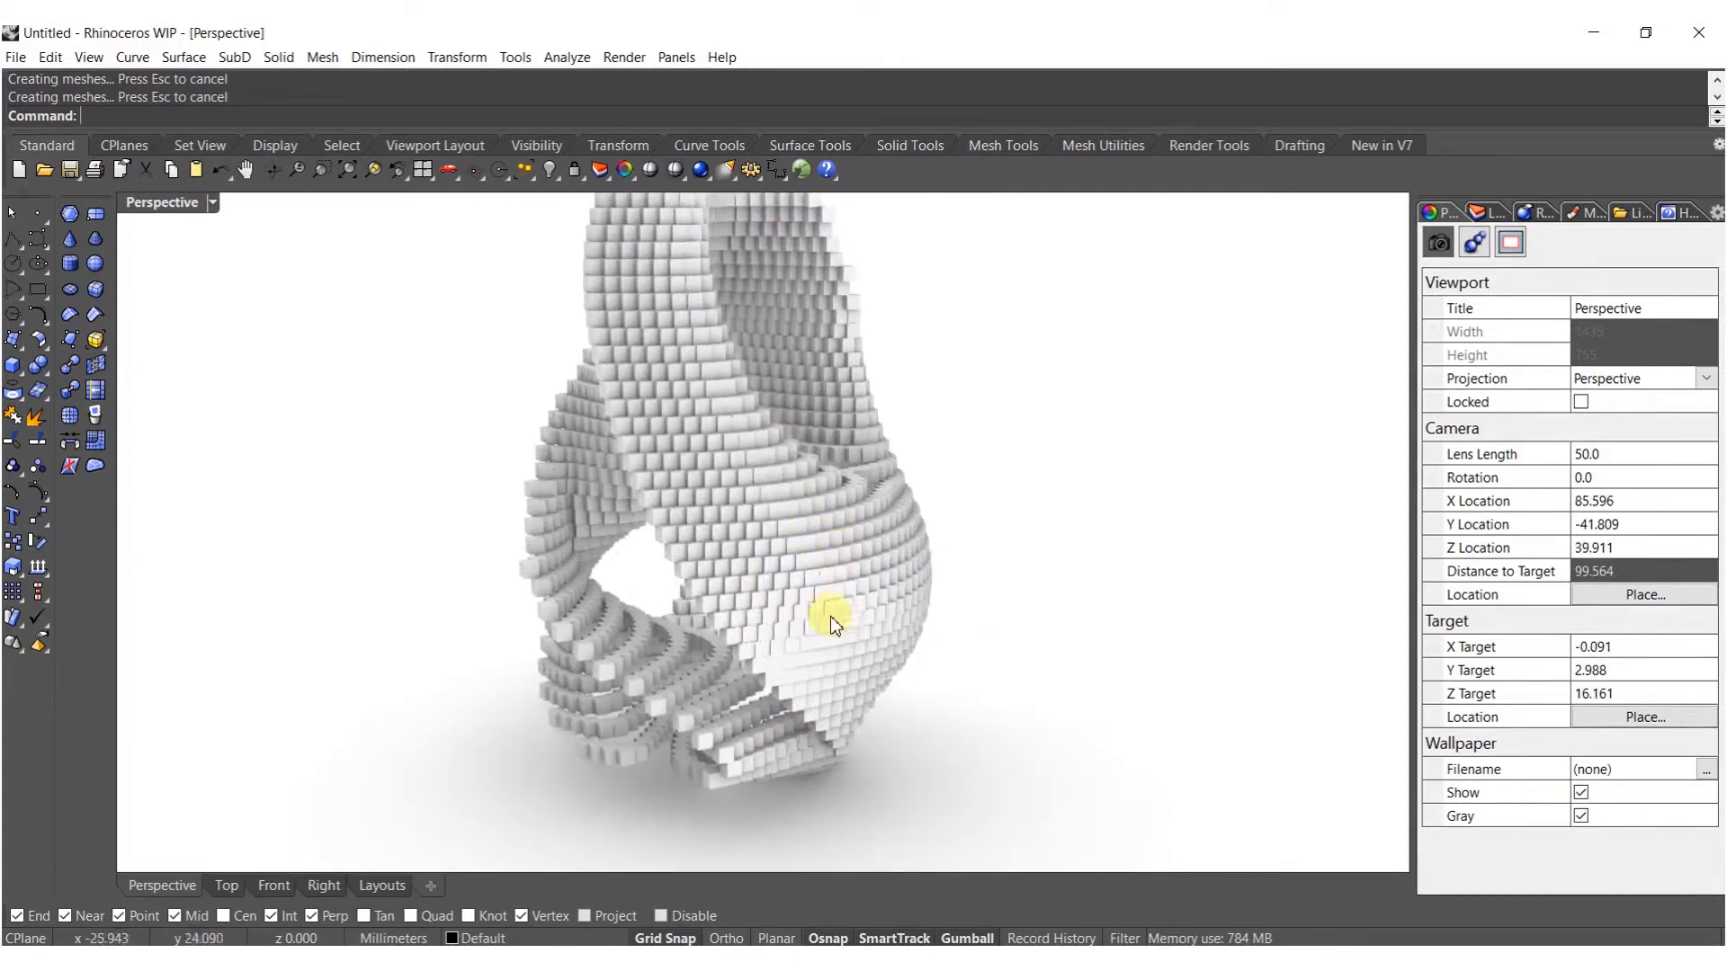
{"action": "right_click_drag", "start_coordinate": [725, 405], "coordinate": [1713, 548]}
{"action": "right_click_drag", "start_coordinate": [1052, 474], "coordinate": [915, 584]}
Undo the bake of the resized cubes, reopen Grasshopper and set the viewport display to Shaded.
{"action": "key", "text": "ctrl+z"}
{"action": "type", "text": "D"}
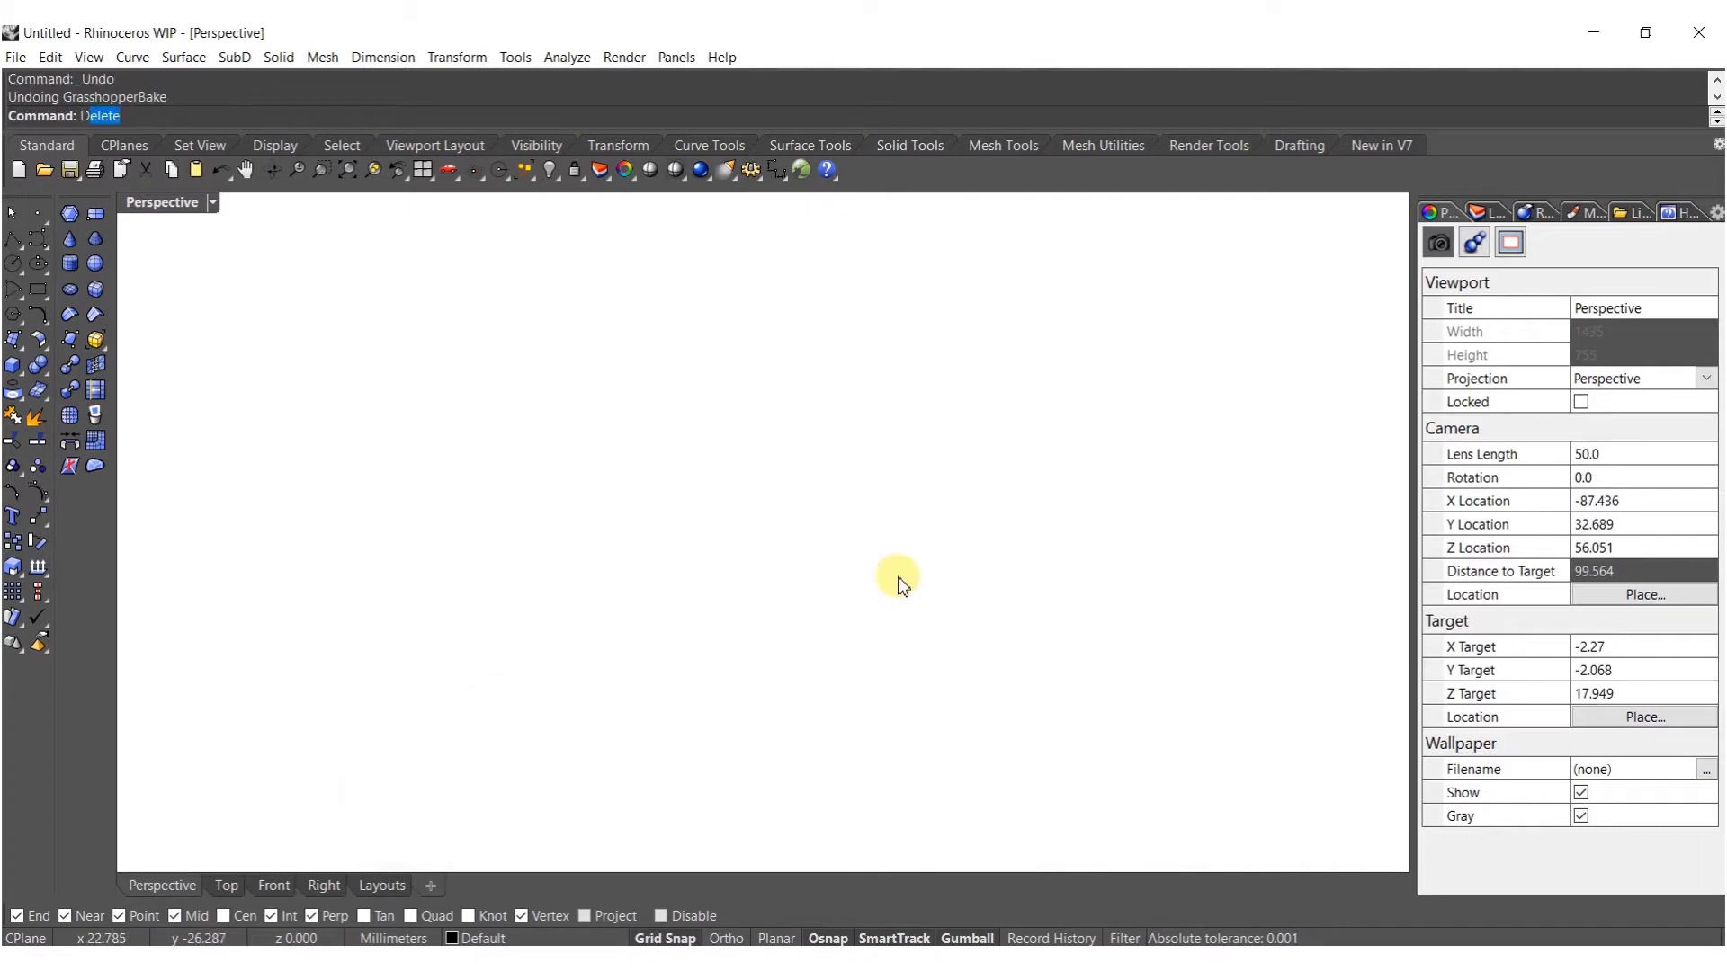
{"action": "type", "text": "gras"}
{"action": "key", "text": "Return"}
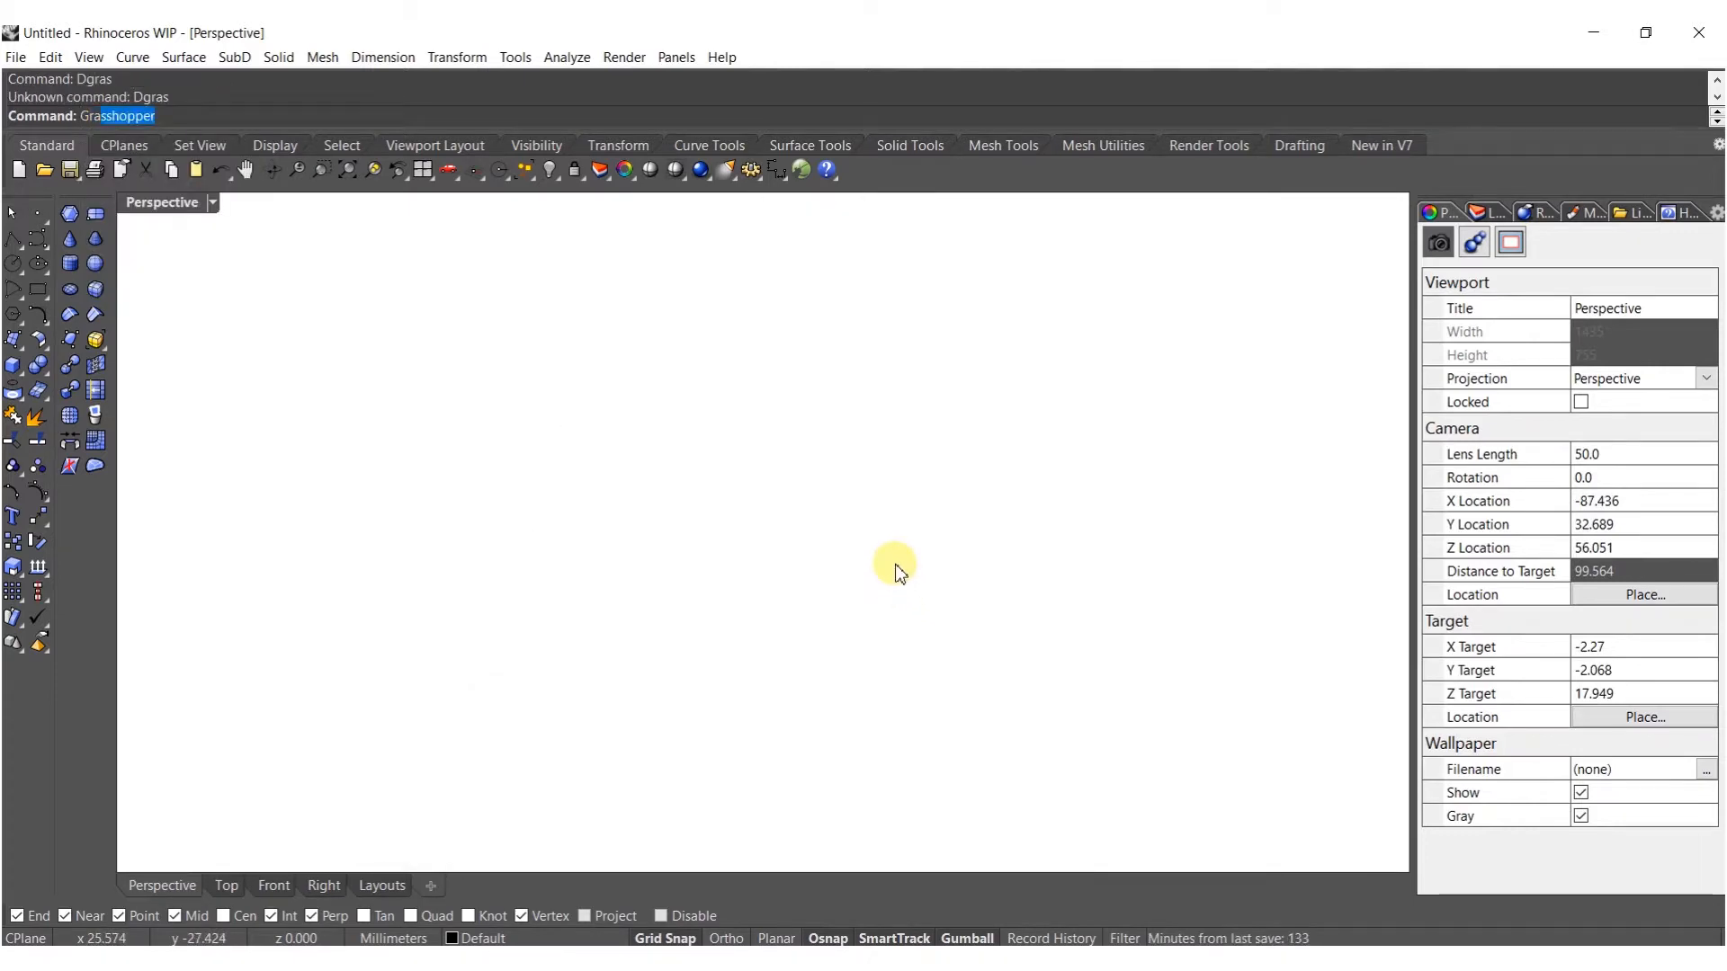
{"action": "type", "text": "Gra"}
{"action": "key", "text": "Return"}
{"action": "right_click_drag", "start_coordinate": [818, 558], "coordinate": [795, 622]}
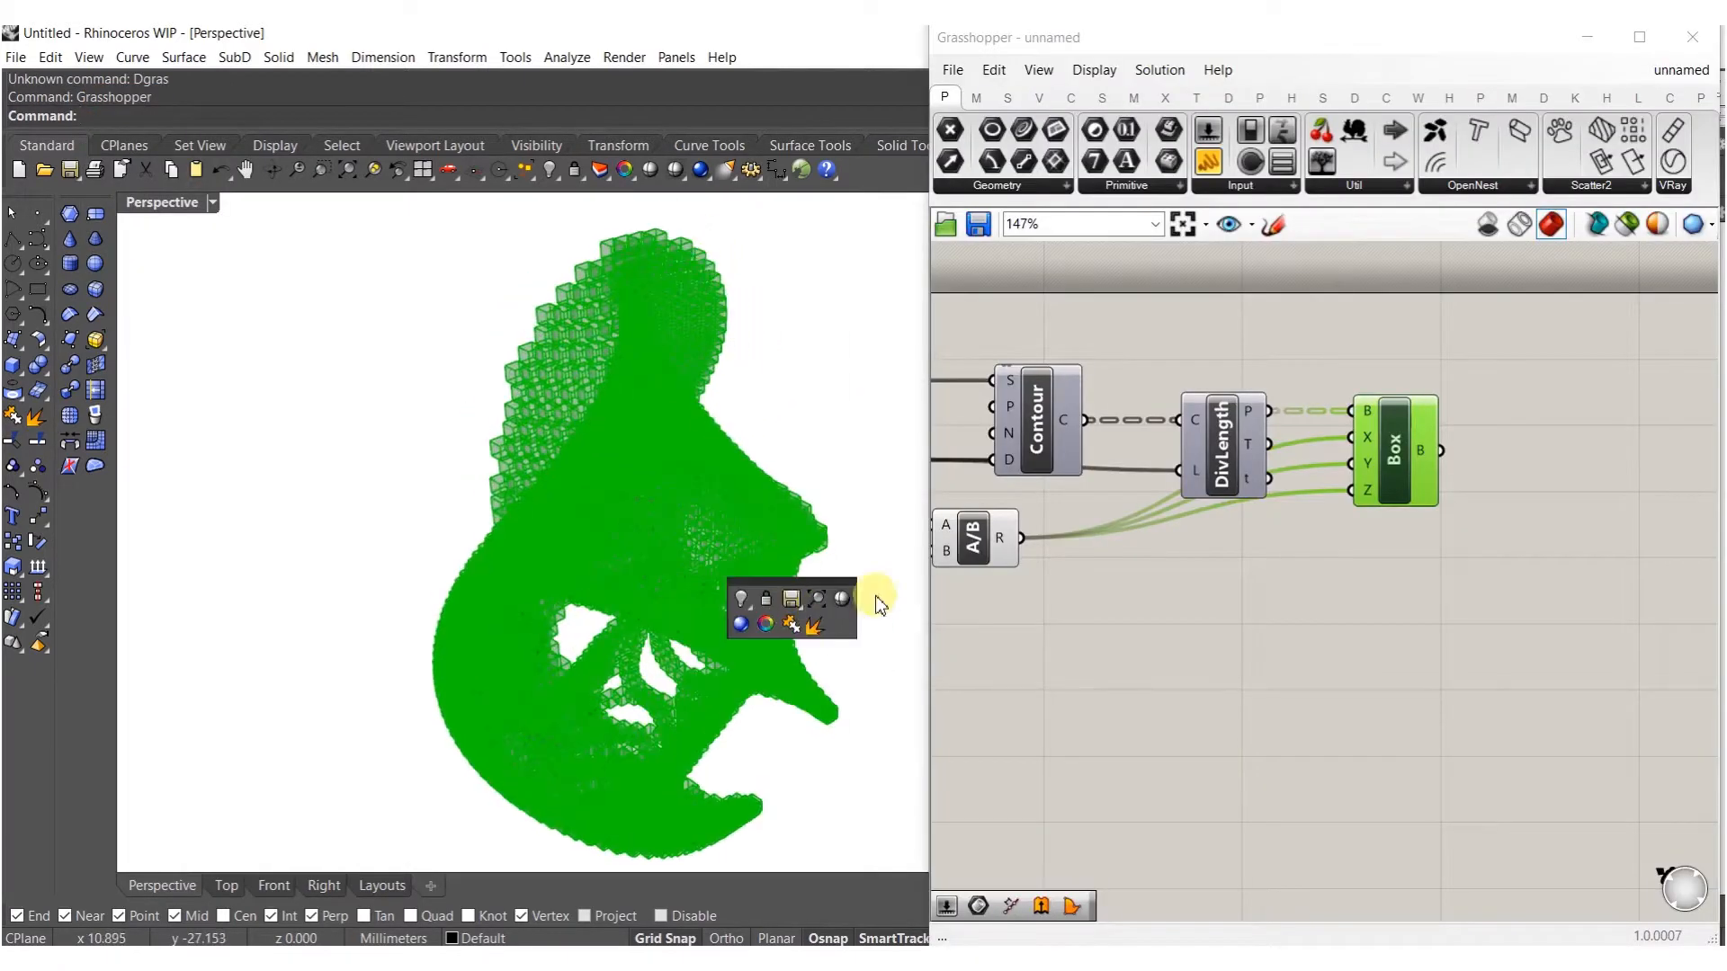
{"action": "left_click", "coordinate": [842, 598]}
Add a Deconstruct Brep component beside Center Box and connect the box output to its B input.
{"action": "left_click", "coordinate": [1310, 585]}
{"action": "double_click", "coordinate": [1347, 589]}
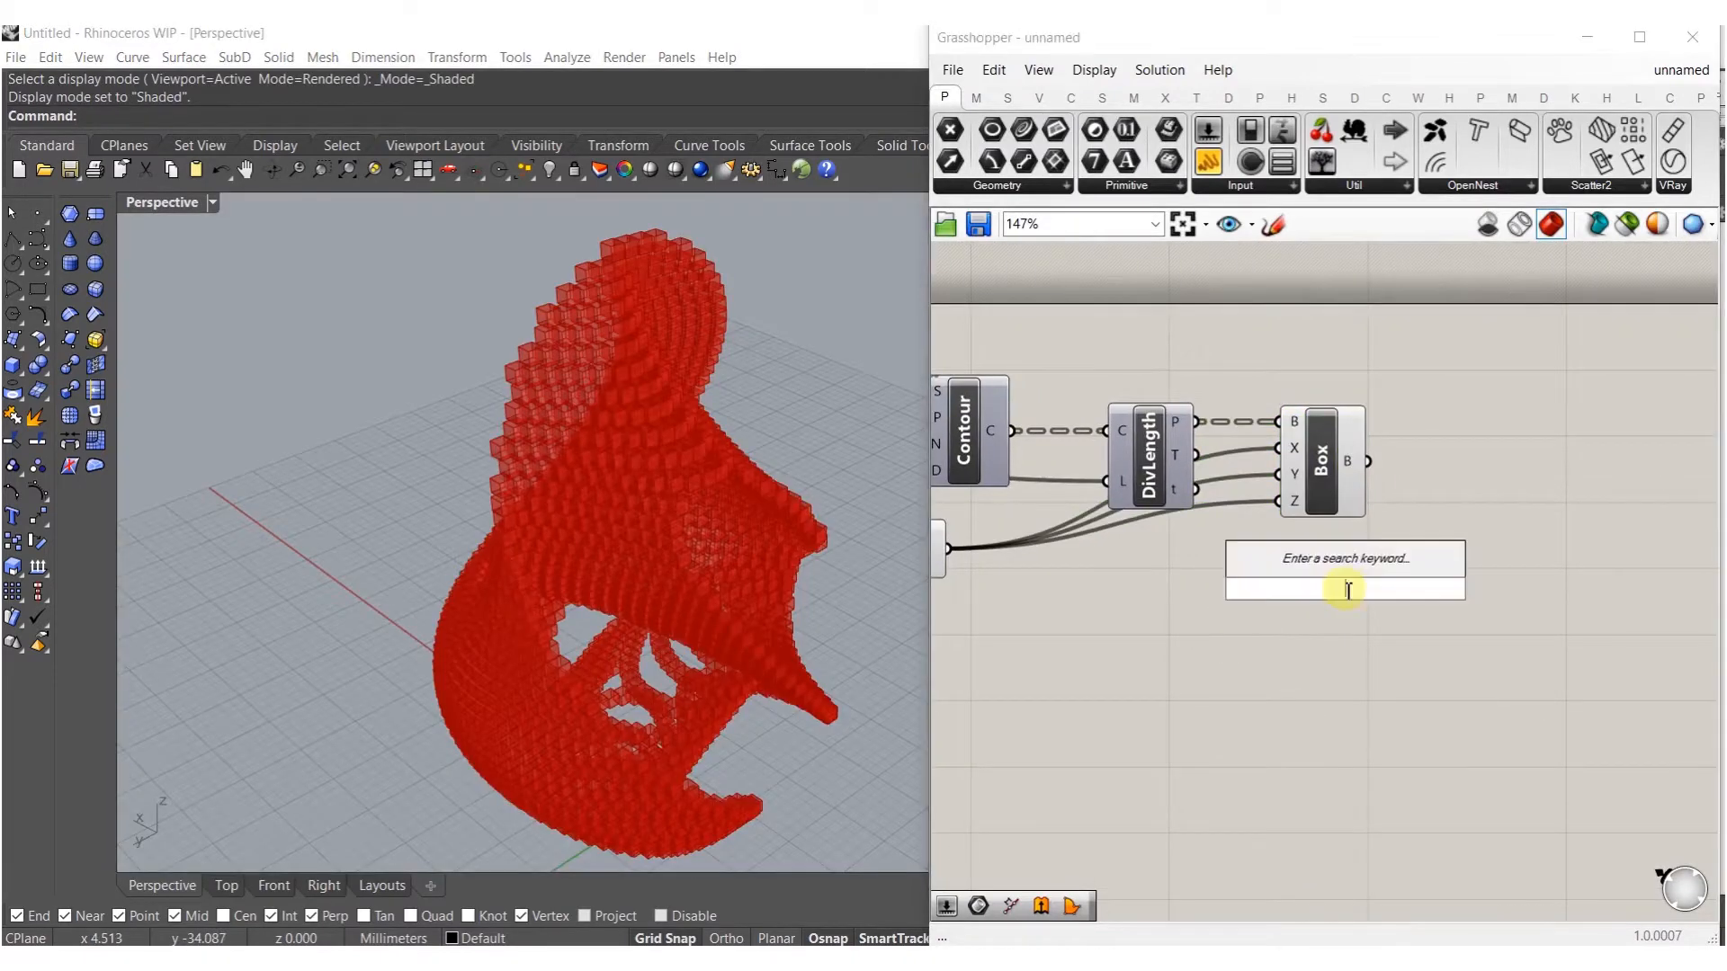
{"action": "type", "text": "de"}
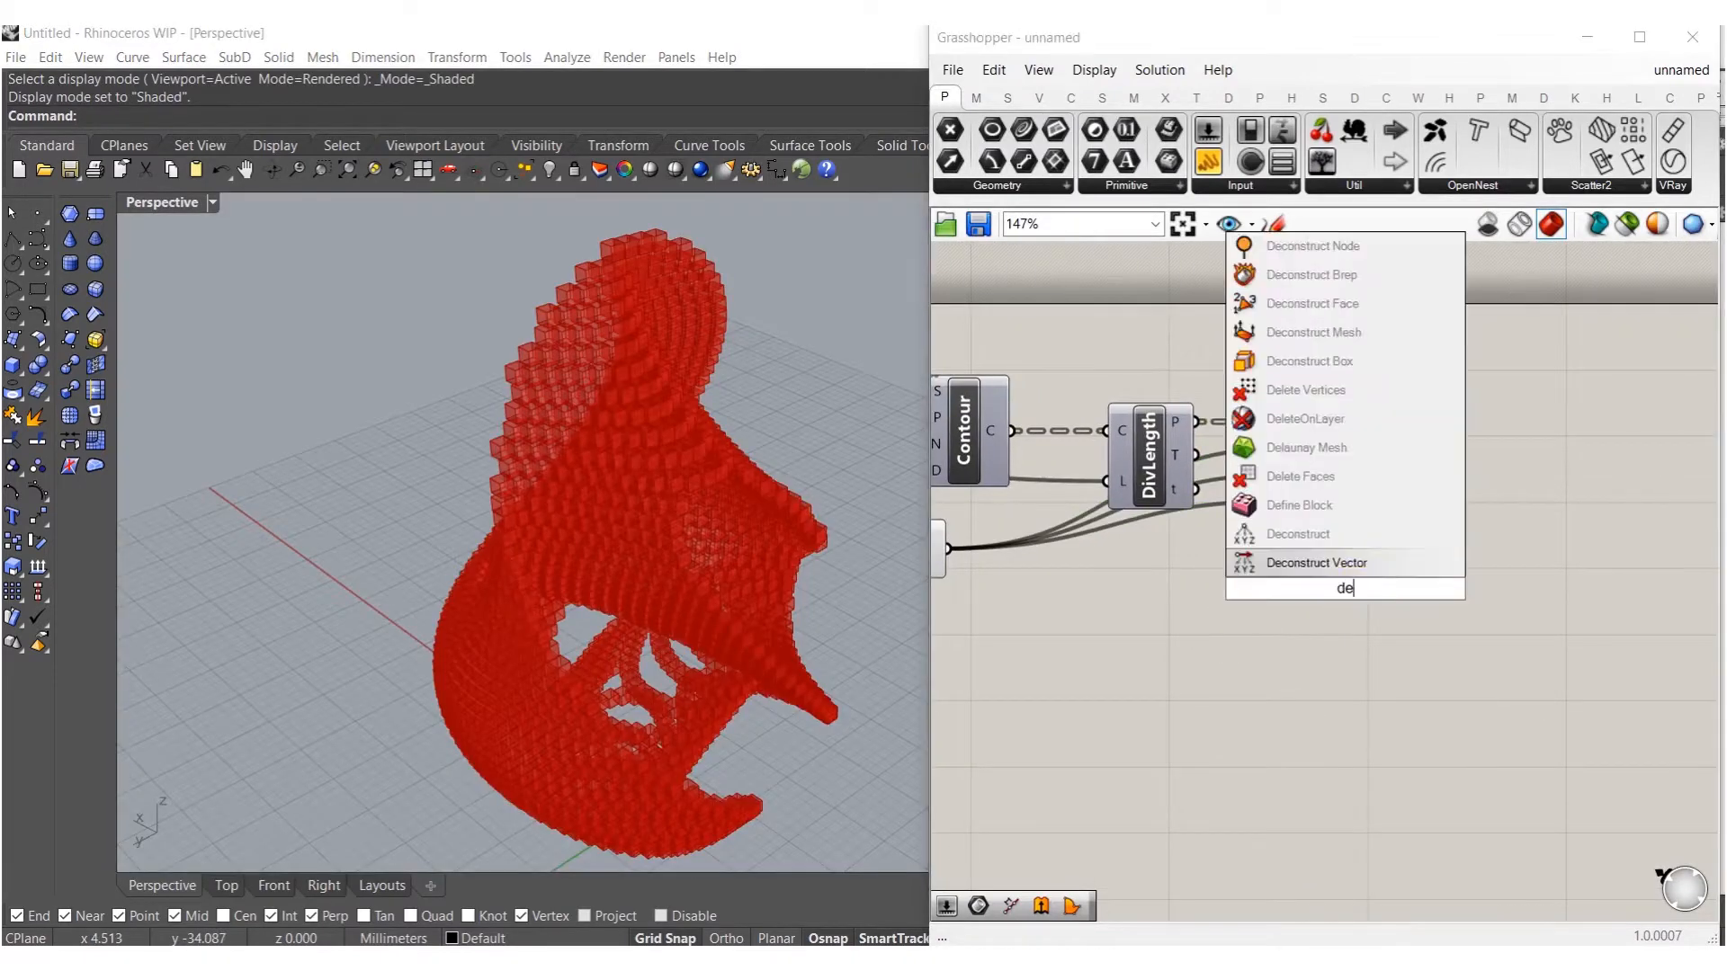
{"action": "left_click", "coordinate": [1332, 275]}
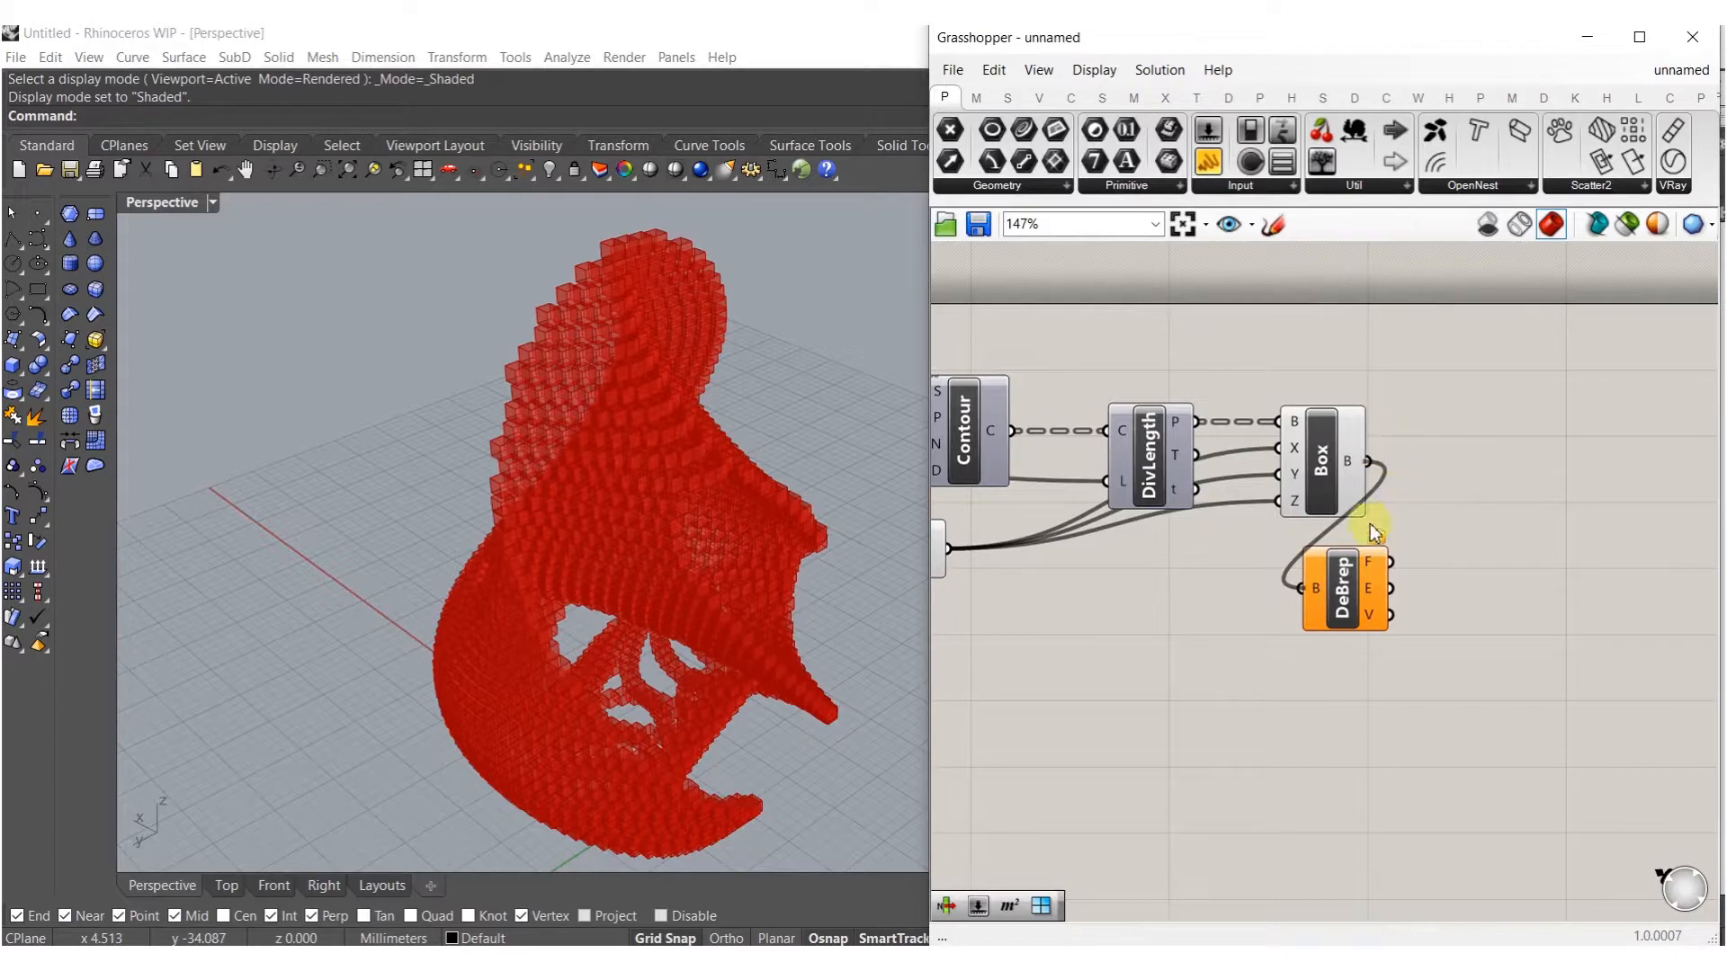
{"action": "left_click_drag", "start_coordinate": [1342, 589], "coordinate": [1425, 462]}
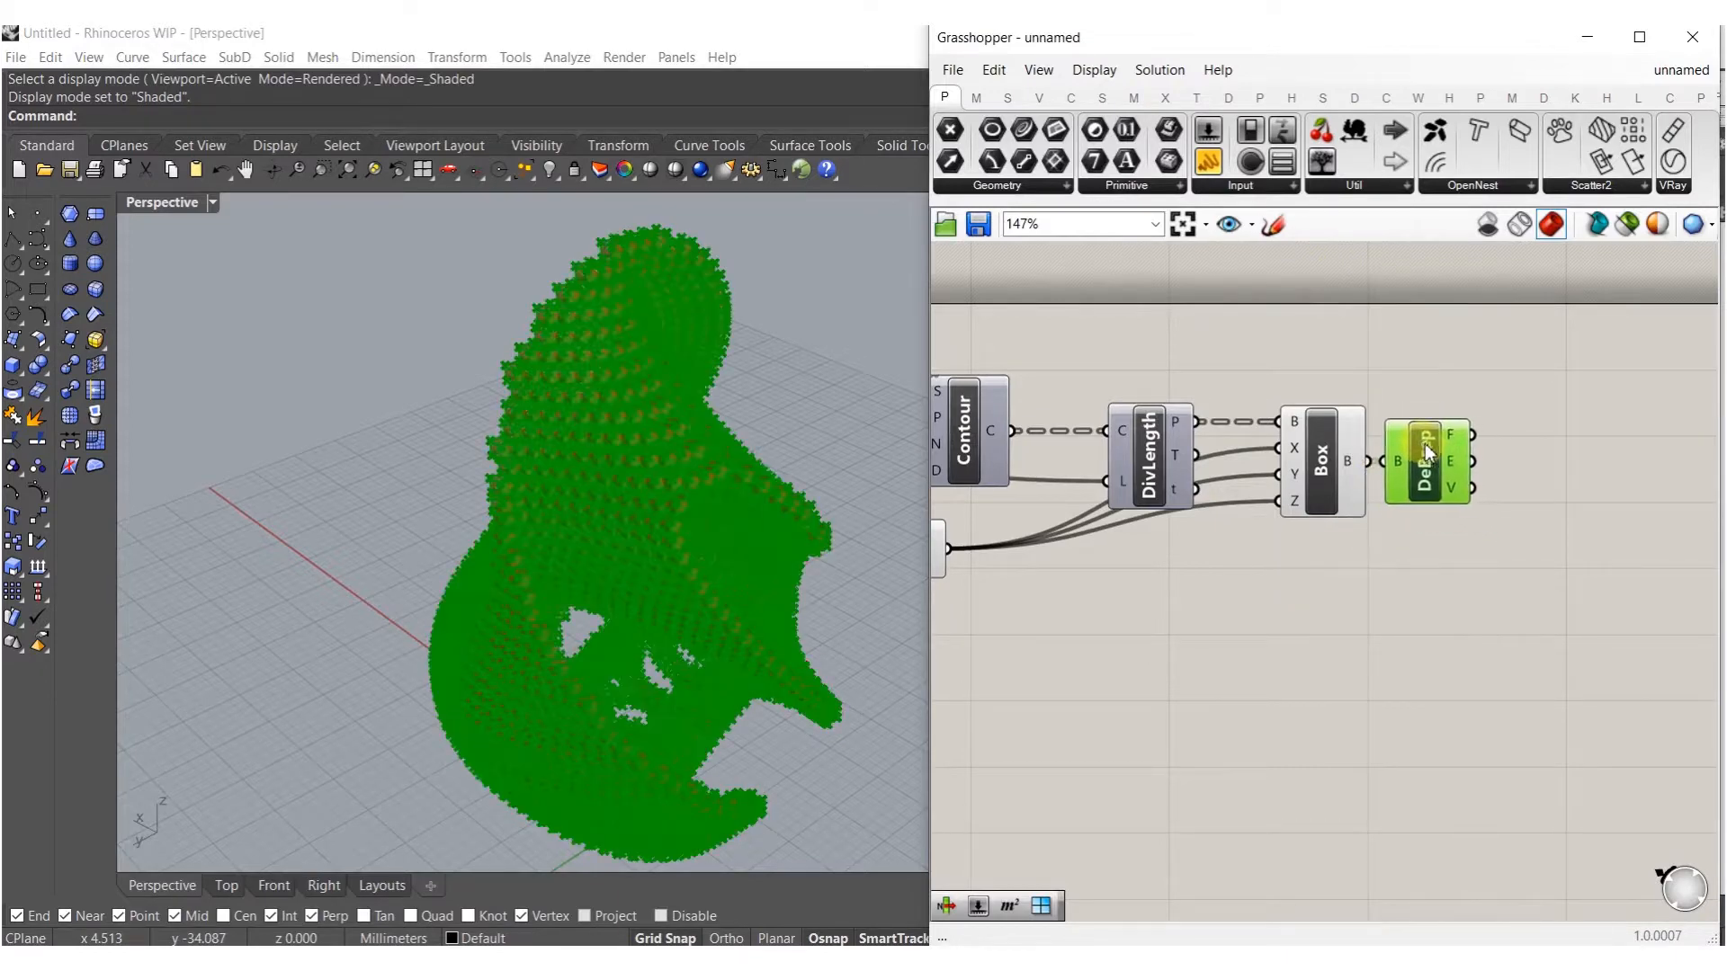
Add a List Item component beside Deconstruct Brep and connect the faces output F to its L input.
{"action": "right_click_drag", "start_coordinate": [1590, 517], "coordinate": [1484, 528]}
{"action": "double_click", "coordinate": [1486, 529]}
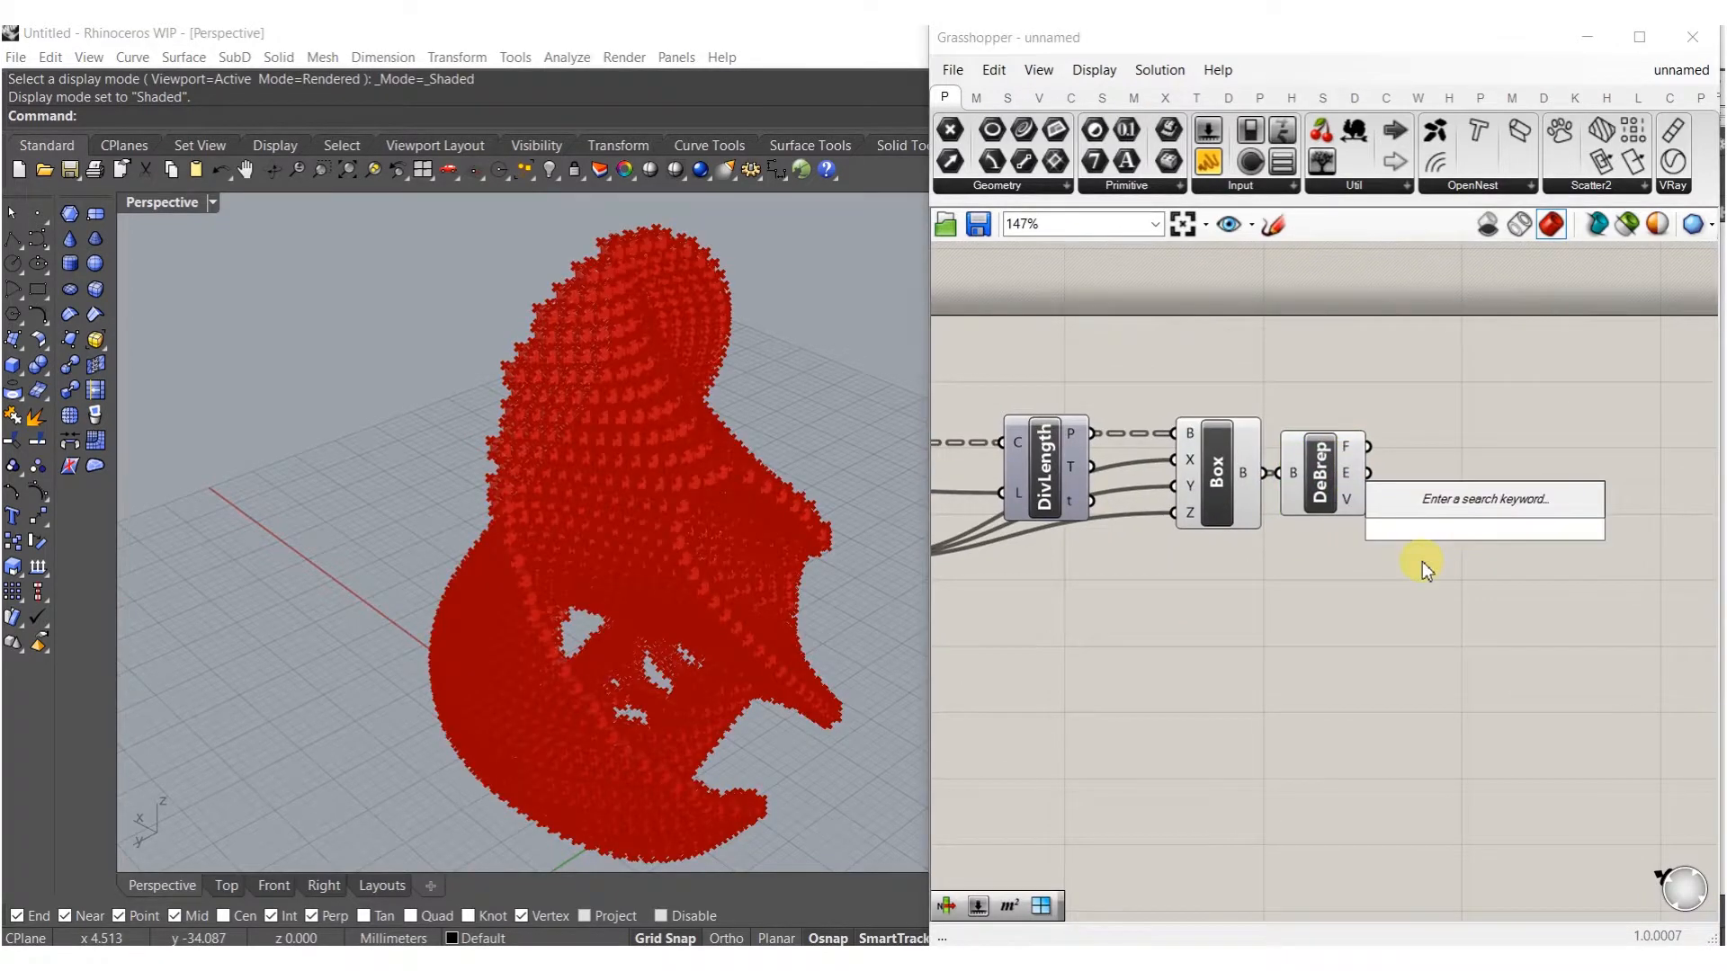
{"action": "type", "text": "item"}
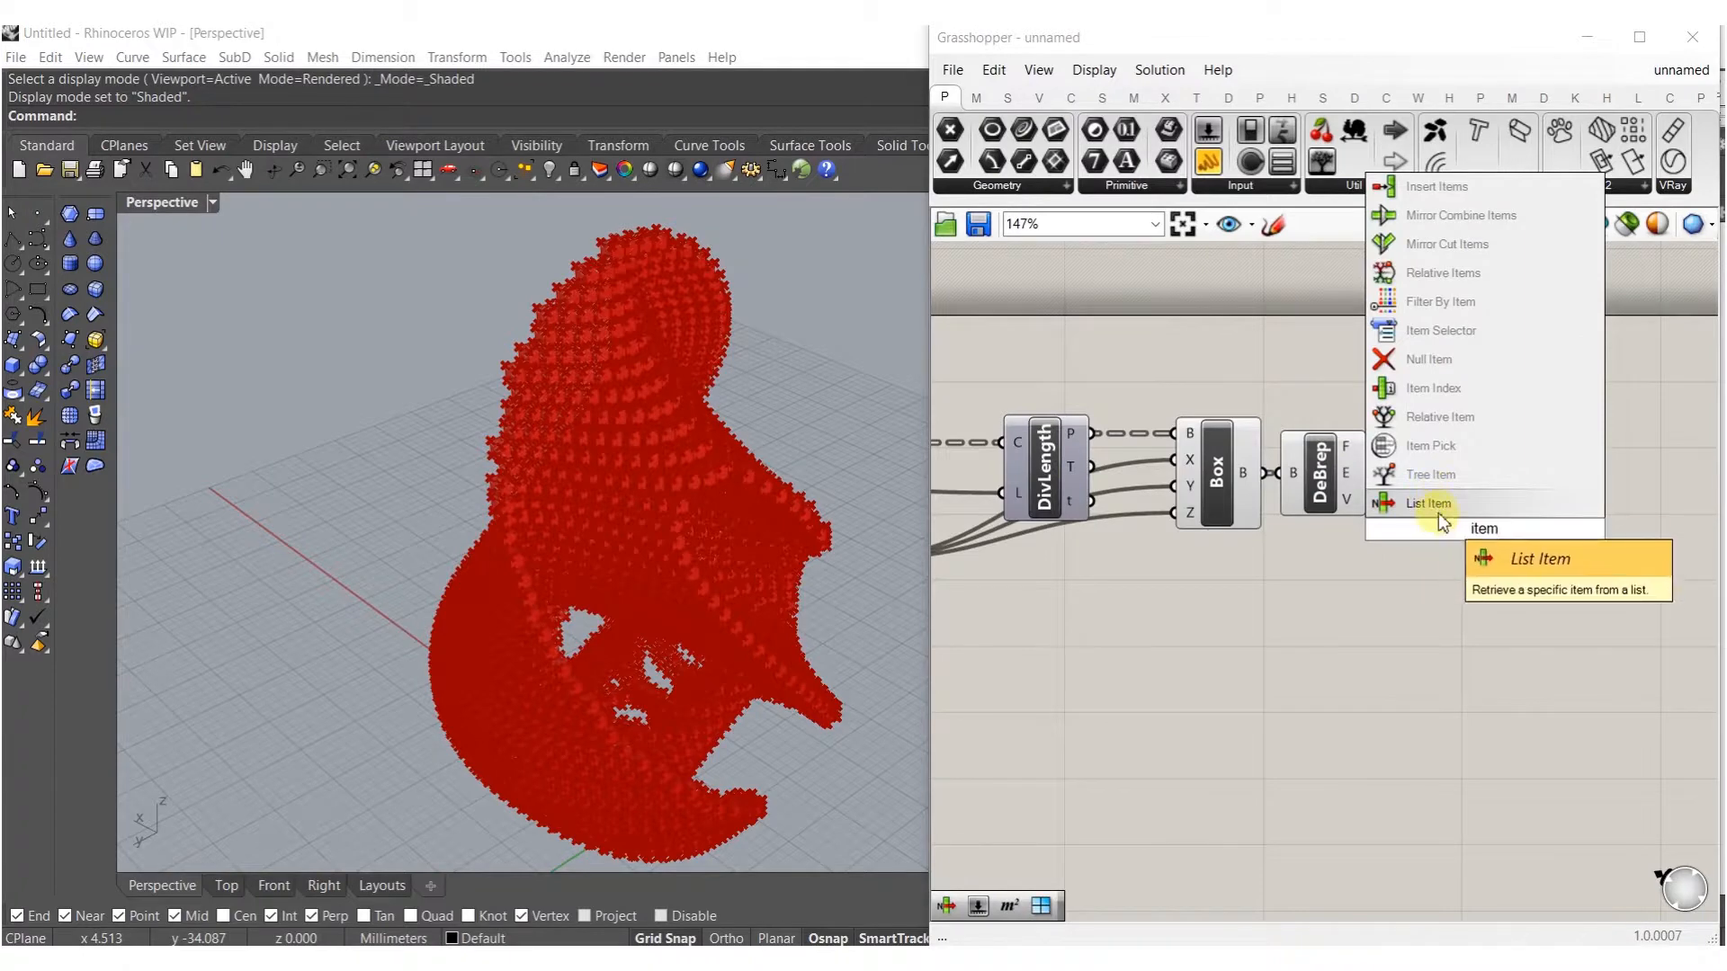
{"action": "left_click", "coordinate": [1439, 505]}
{"action": "scroll", "coordinate": [1442, 513], "scroll_direction": "up", "scroll_amount": 3}
{"action": "left_click_drag", "start_coordinate": [1438, 513], "coordinate": [1306, 415]}
{"action": "left_click_drag", "start_coordinate": [1460, 478], "coordinate": [1384, 447]}
Extend the List Item component with outputs up to +5, and reposition it beside Deconstruct Brep.
{"action": "scroll", "coordinate": [1420, 503], "scroll_direction": "up", "scroll_amount": 3}
{"action": "left_click", "coordinate": [1444, 576]}
{"action": "scroll", "coordinate": [1445, 576], "scroll_direction": "down", "scroll_amount": 2}
{"action": "left_click", "coordinate": [1445, 578]}
{"action": "left_click", "coordinate": [1444, 577]}
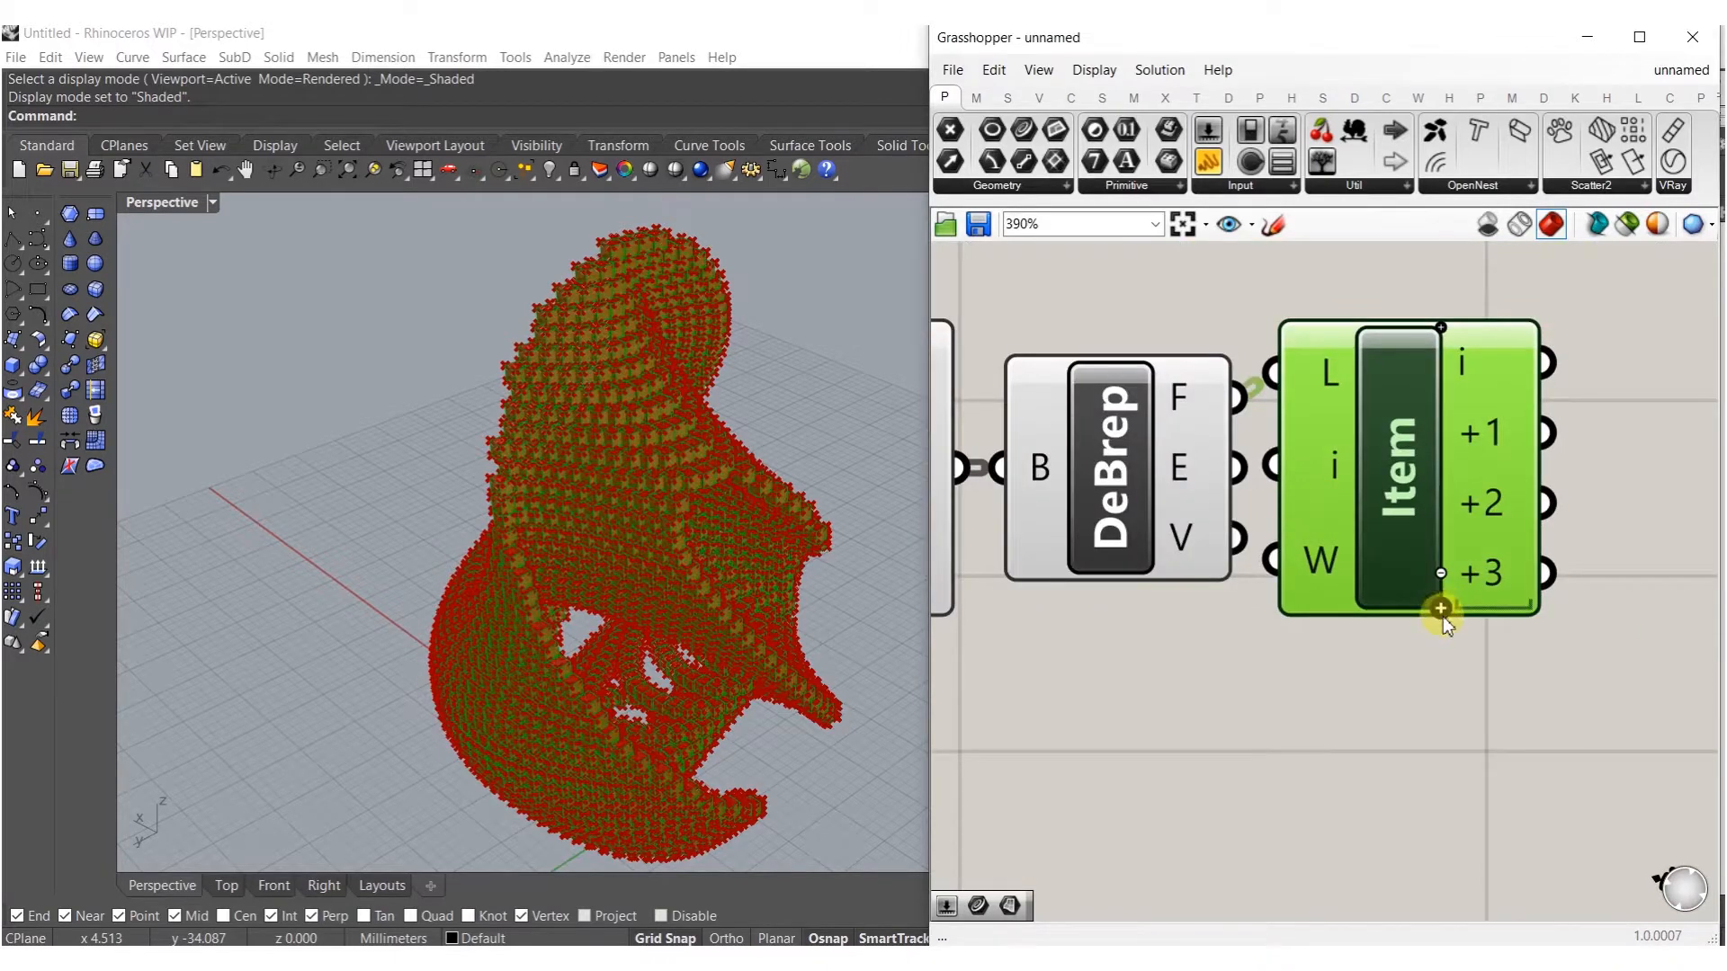
{"action": "left_click", "coordinate": [1443, 615]}
{"action": "left_click", "coordinate": [1445, 644]}
{"action": "left_click_drag", "start_coordinate": [1389, 423], "coordinate": [1392, 486]}
Add a Surface parameter beside List Item and connect the +5 output to it.
{"action": "right_click_drag", "start_coordinate": [1619, 629], "coordinate": [1371, 609]}
{"action": "left_click", "coordinate": [1419, 614]}
{"action": "double_click", "coordinate": [1383, 642]}
{"action": "type", "text": "srf"}
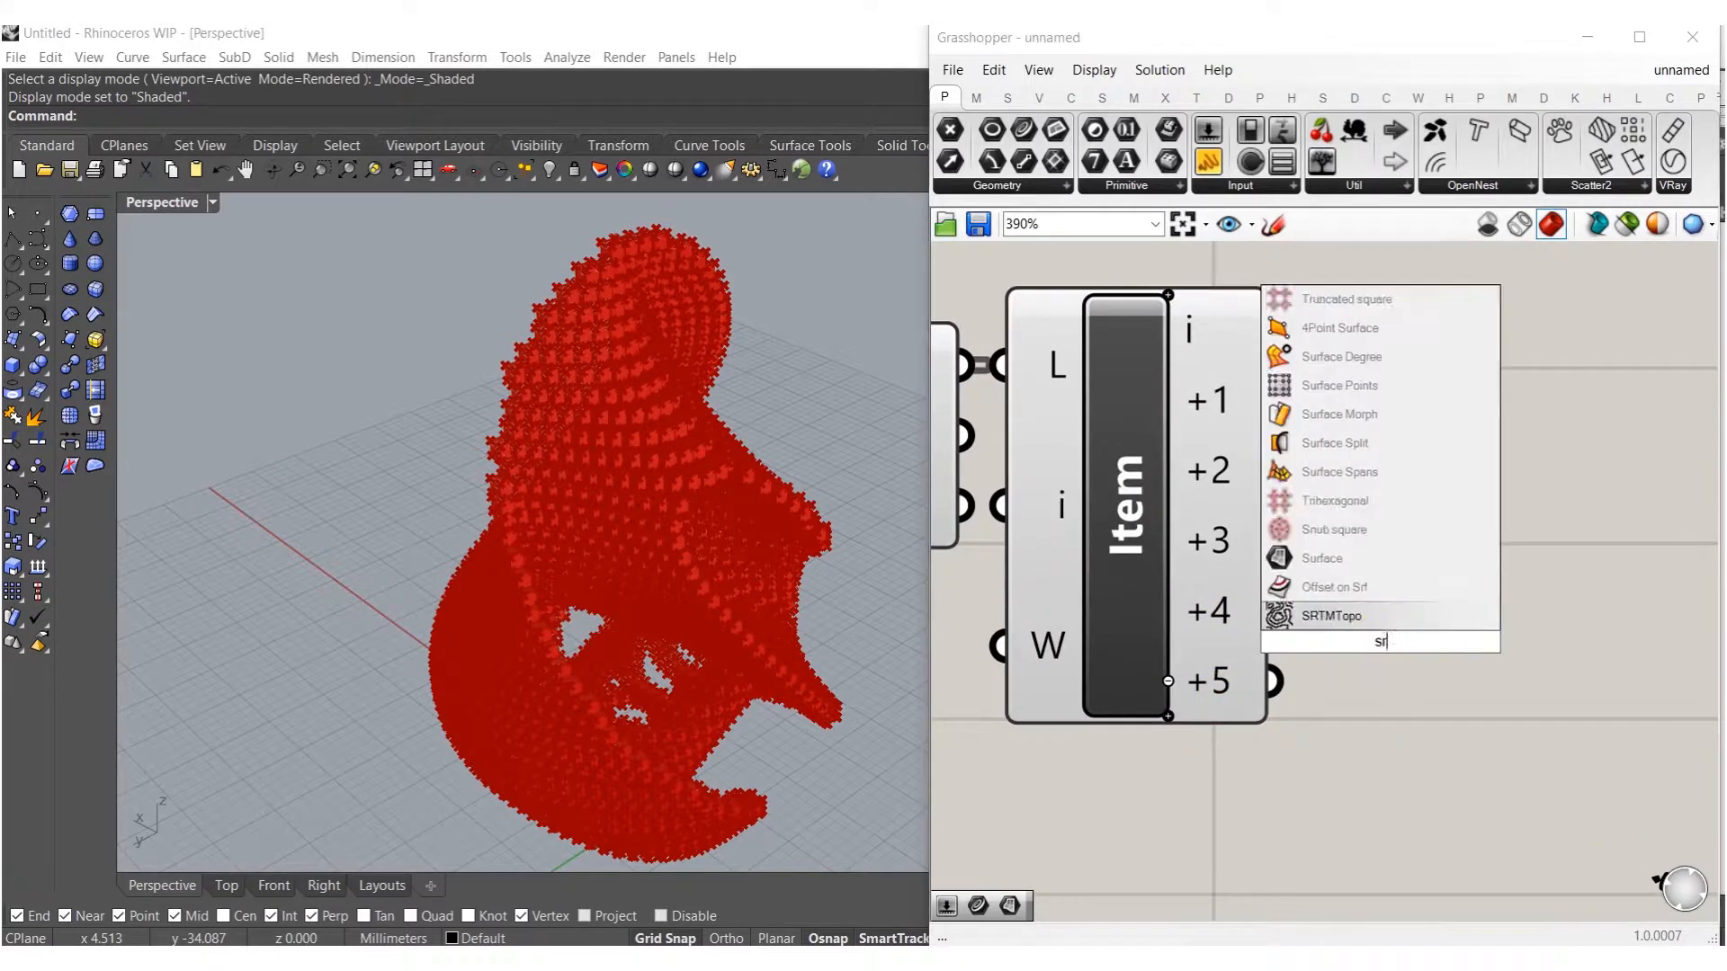
{"action": "left_click", "coordinate": [1331, 586]}
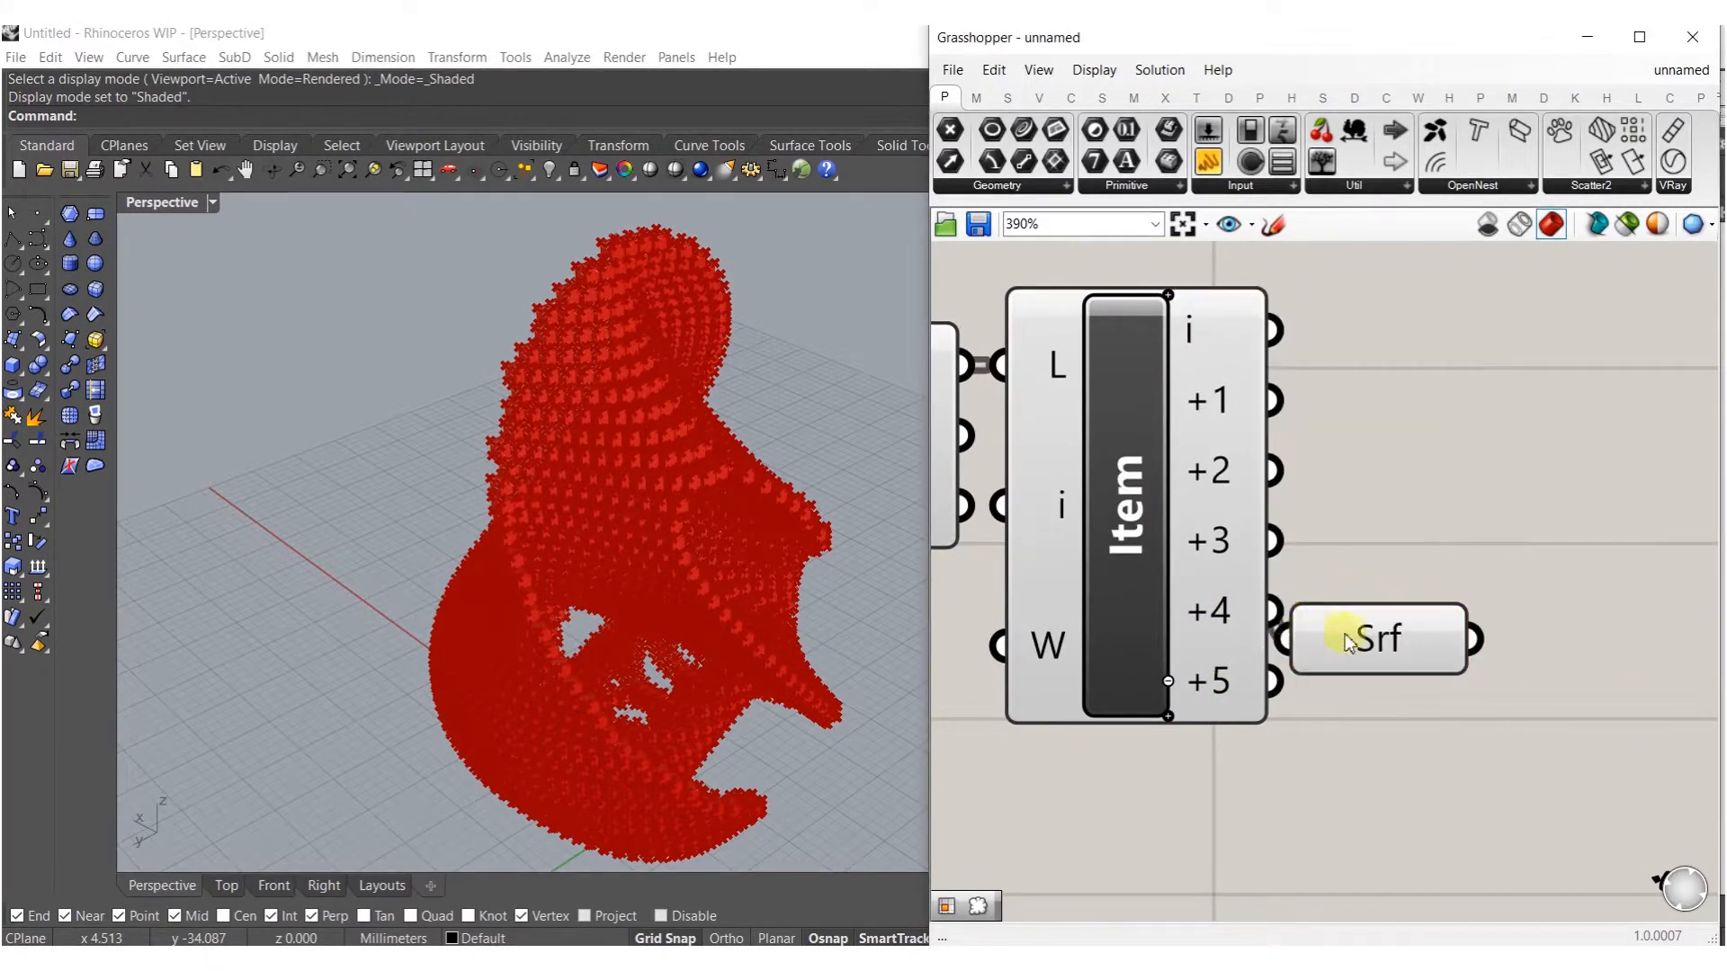
{"action": "left_click_drag", "start_coordinate": [1340, 630], "coordinate": [1421, 634]}
{"action": "right_click_drag", "start_coordinate": [691, 788], "coordinate": [584, 517], "text": "shift"}
{"action": "scroll", "coordinate": [676, 655], "scroll_direction": "up", "scroll_amount": 6}
{"action": "left_click_drag", "start_coordinate": [1373, 644], "coordinate": [1447, 683]}
Add a Brep Join component and connect List Item outputs i, +1, +2, +3 and +4 to its B input.
{"action": "left_click", "coordinate": [1429, 494]}
{"action": "double_click", "coordinate": [1432, 500]}
{"action": "type", "text": "joim"}
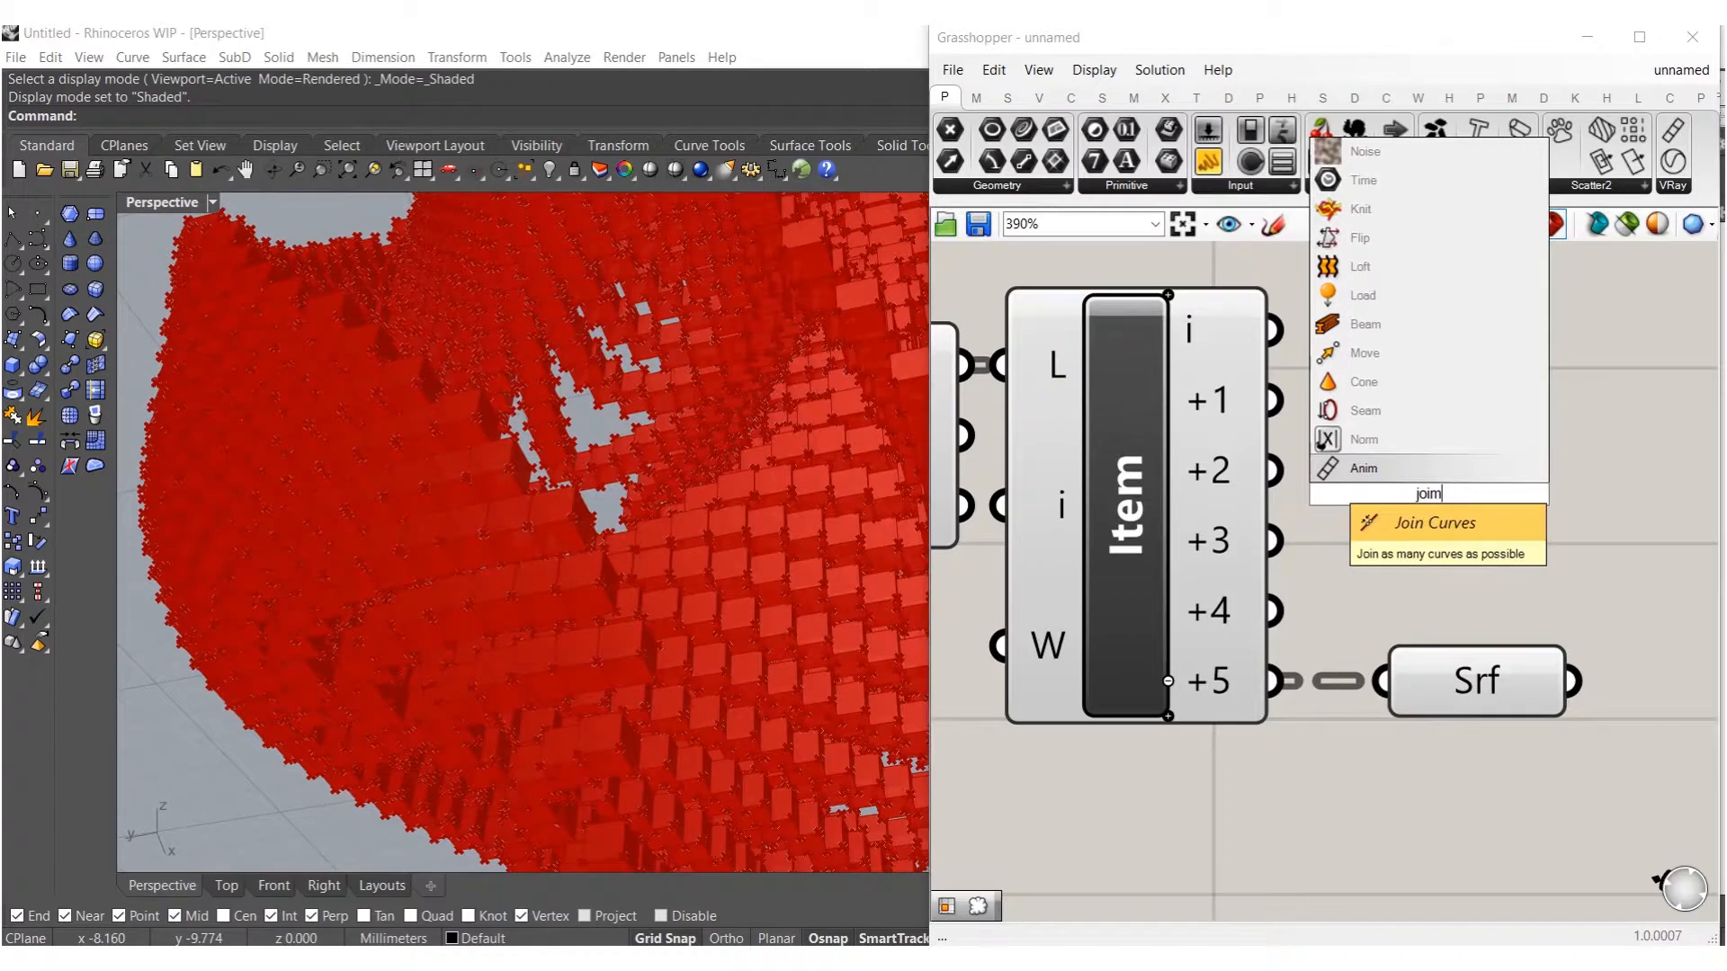
{"action": "key", "text": "BackSpace"}
{"action": "type", "text": "n"}
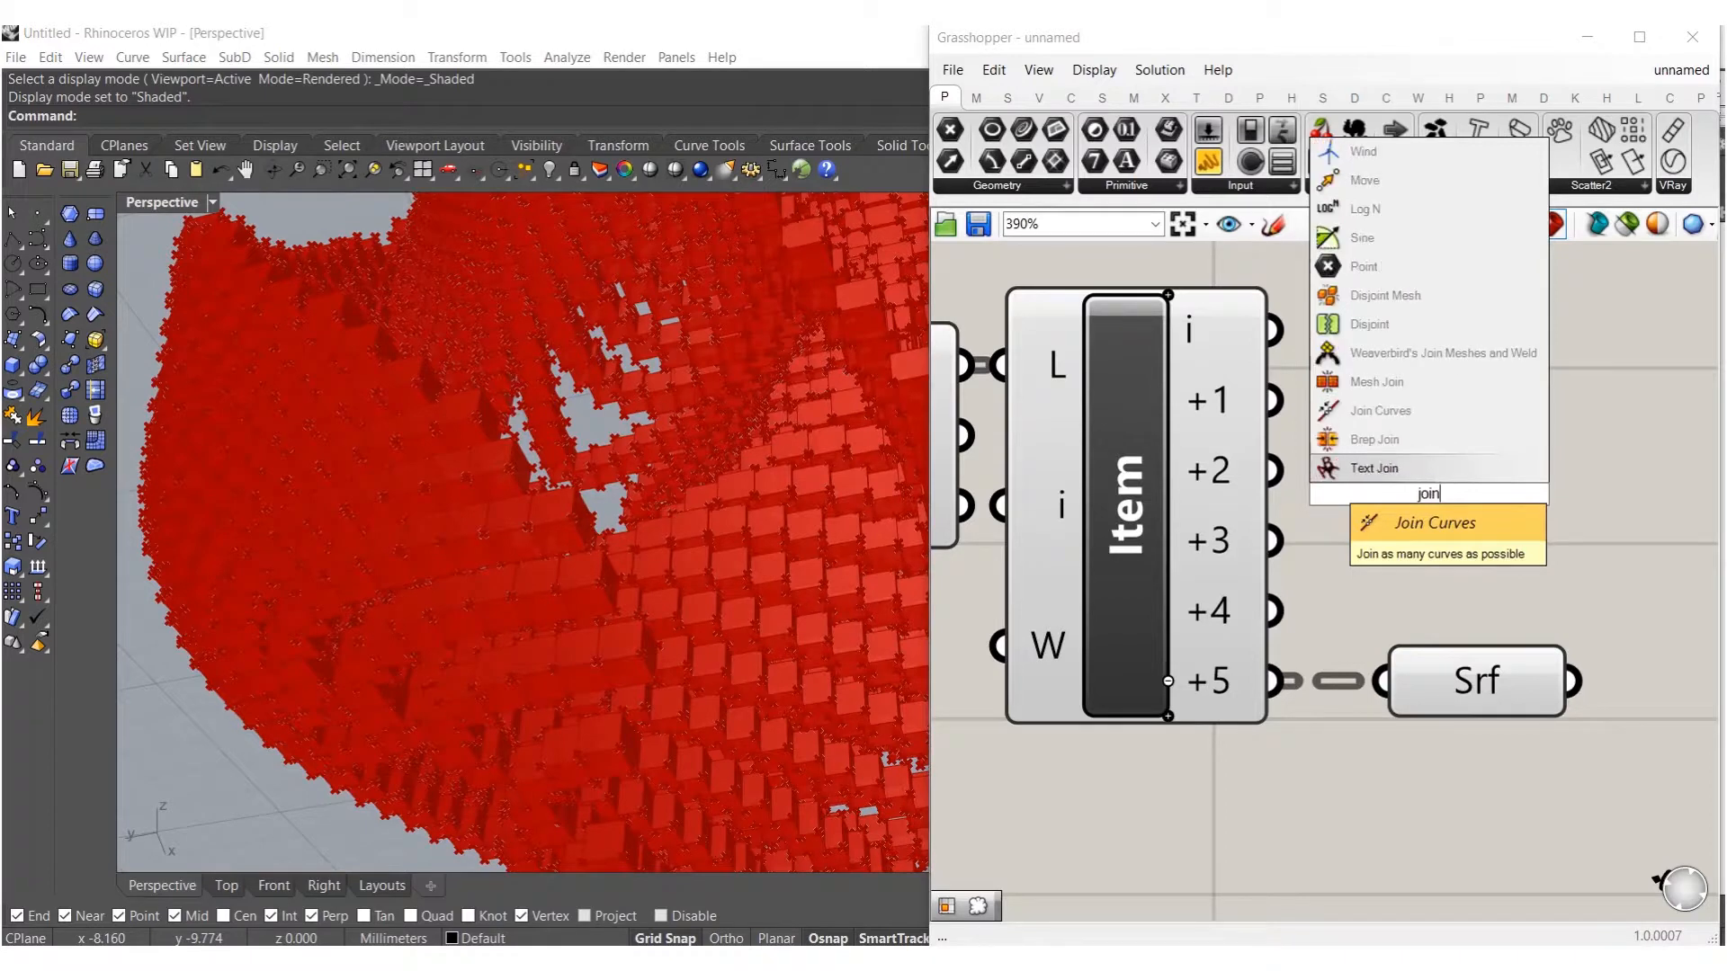
{"action": "left_click", "coordinate": [1361, 441]}
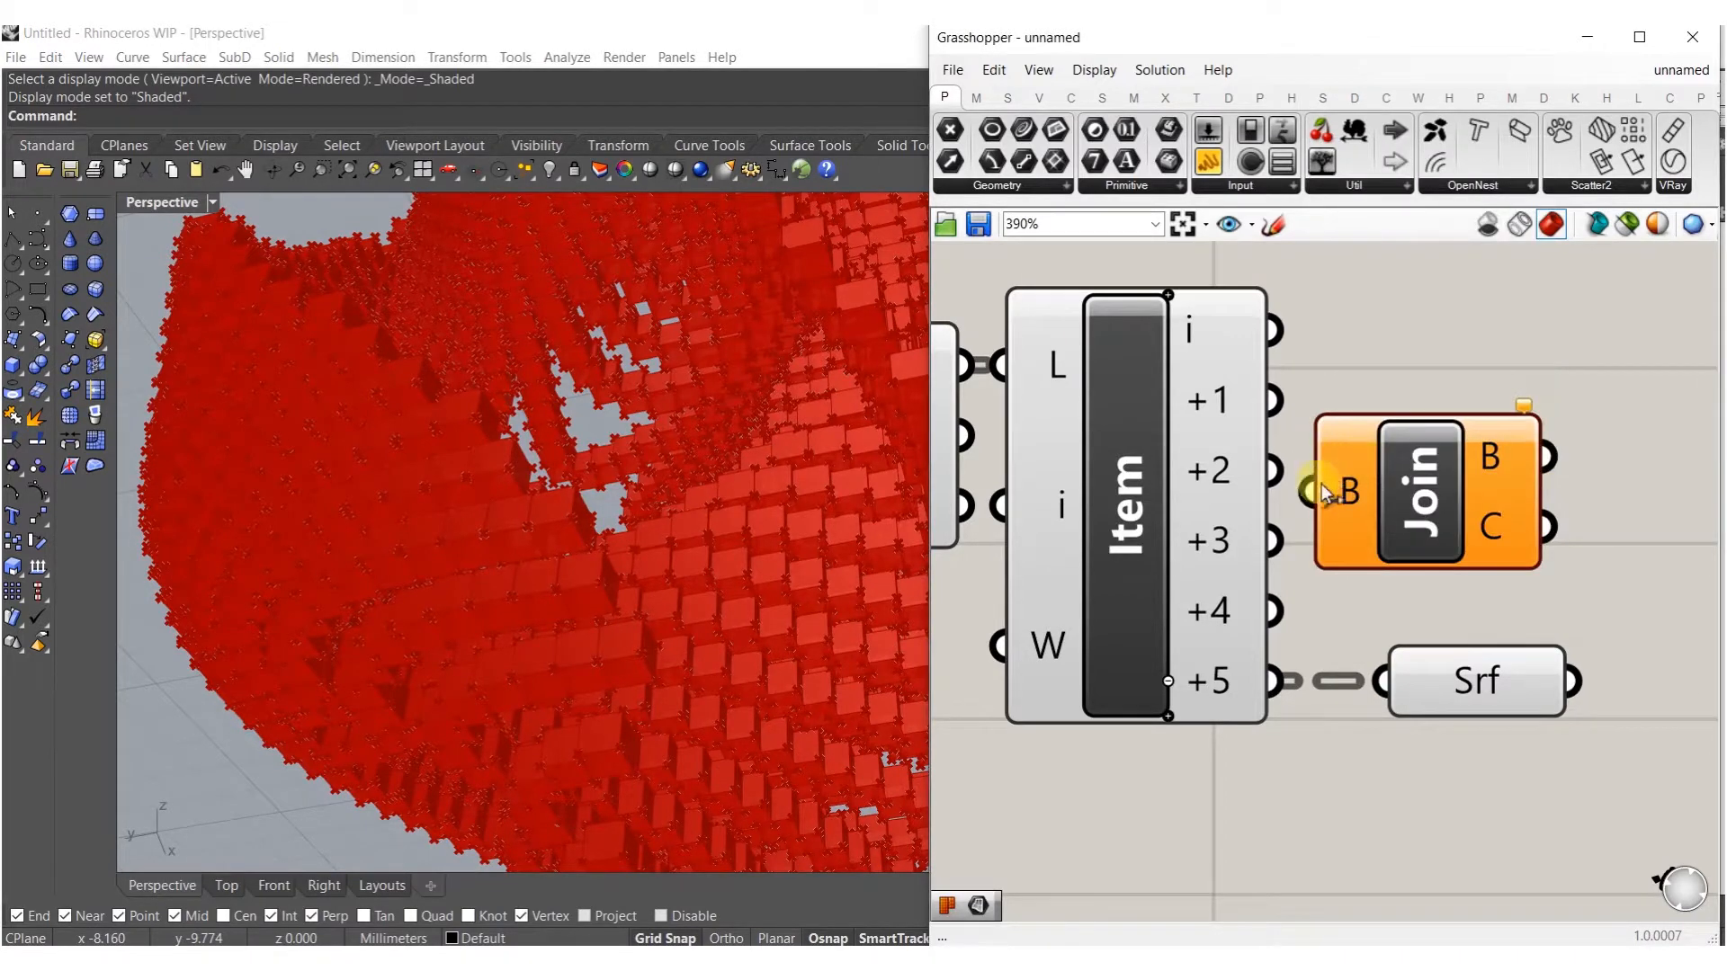
{"action": "left_click_drag", "start_coordinate": [1291, 361], "coordinate": [1292, 362]}
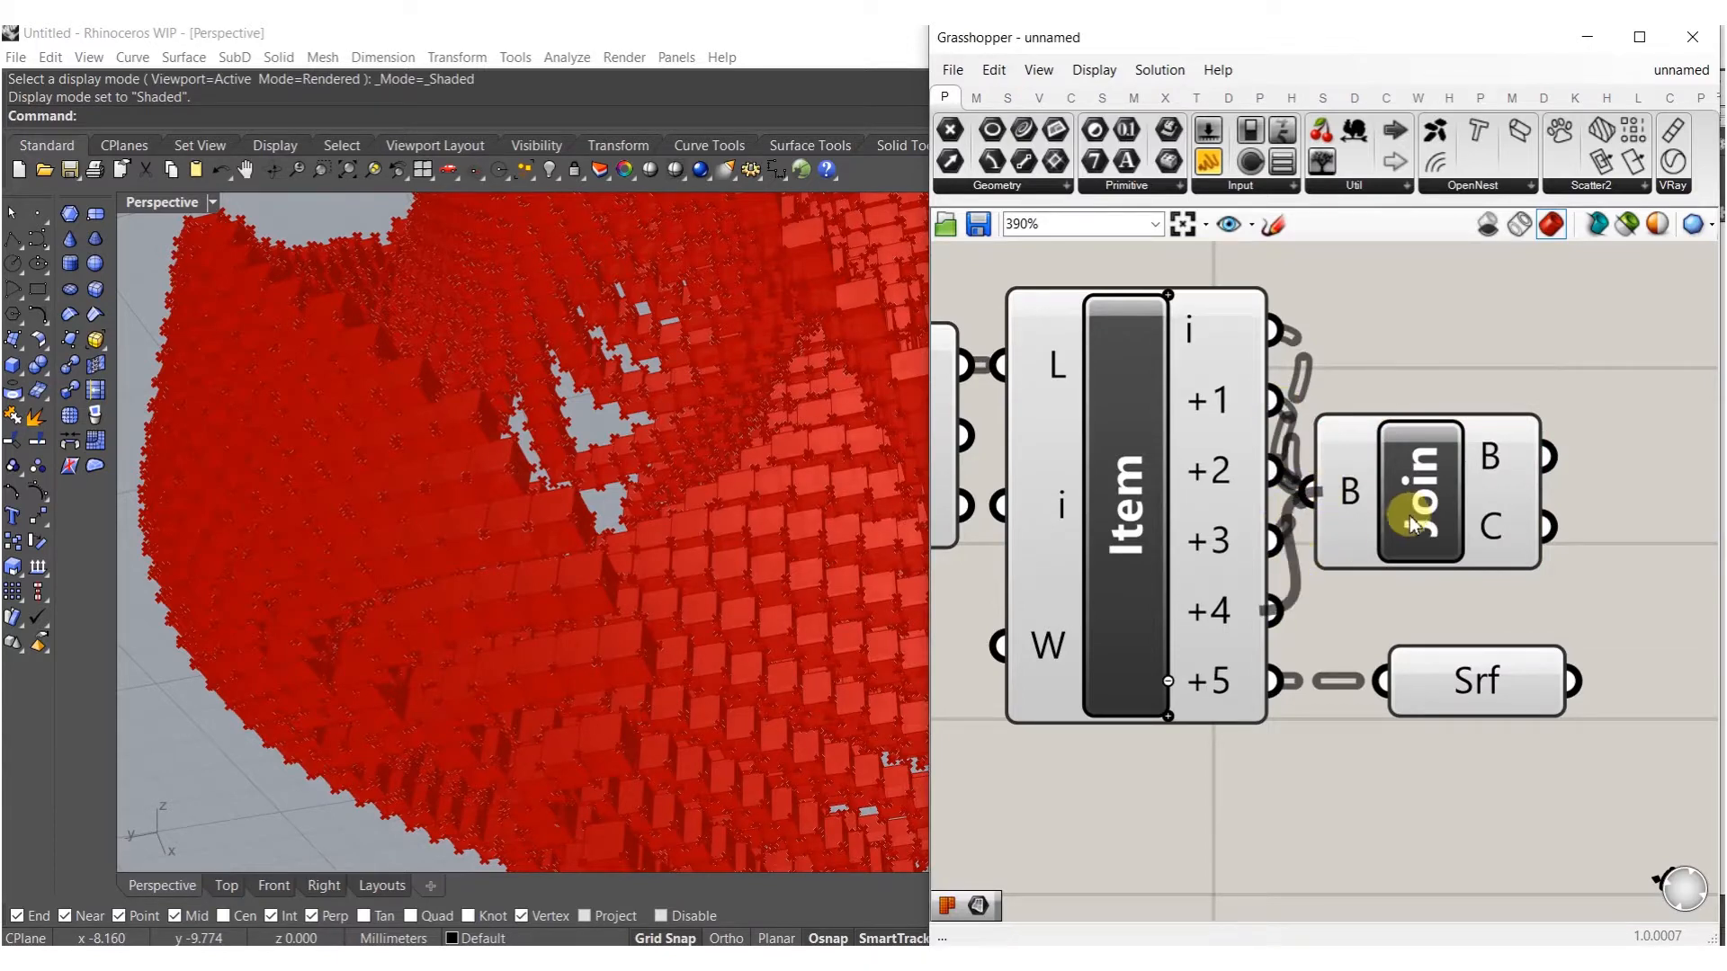
{"action": "left_click_drag", "start_coordinate": [1425, 479], "coordinate": [1468, 509]}
Add a Mesh Brep component and connect the joined breps from Brep Join to its B input.
{"action": "right_click_drag", "start_coordinate": [1610, 534], "coordinate": [1421, 549]}
{"action": "left_click", "coordinate": [1552, 548]}
{"action": "double_click", "coordinate": [1552, 549]}
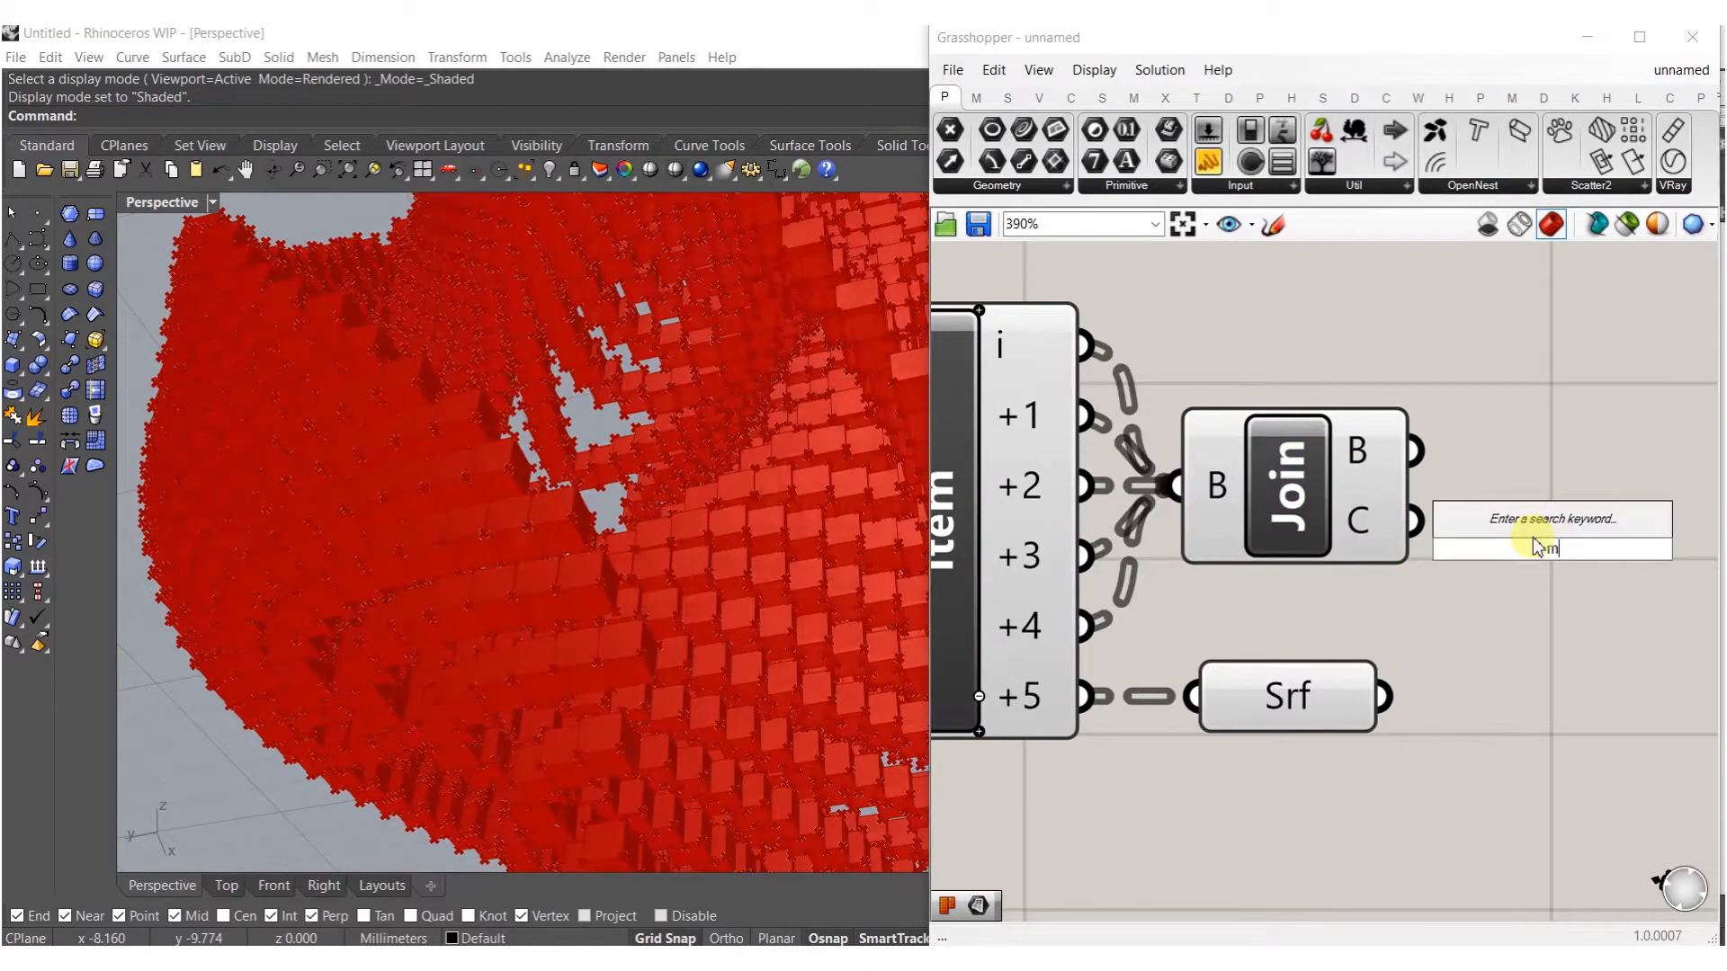
{"action": "type", "text": "mesh"}
{"action": "left_click", "coordinate": [1493, 465]}
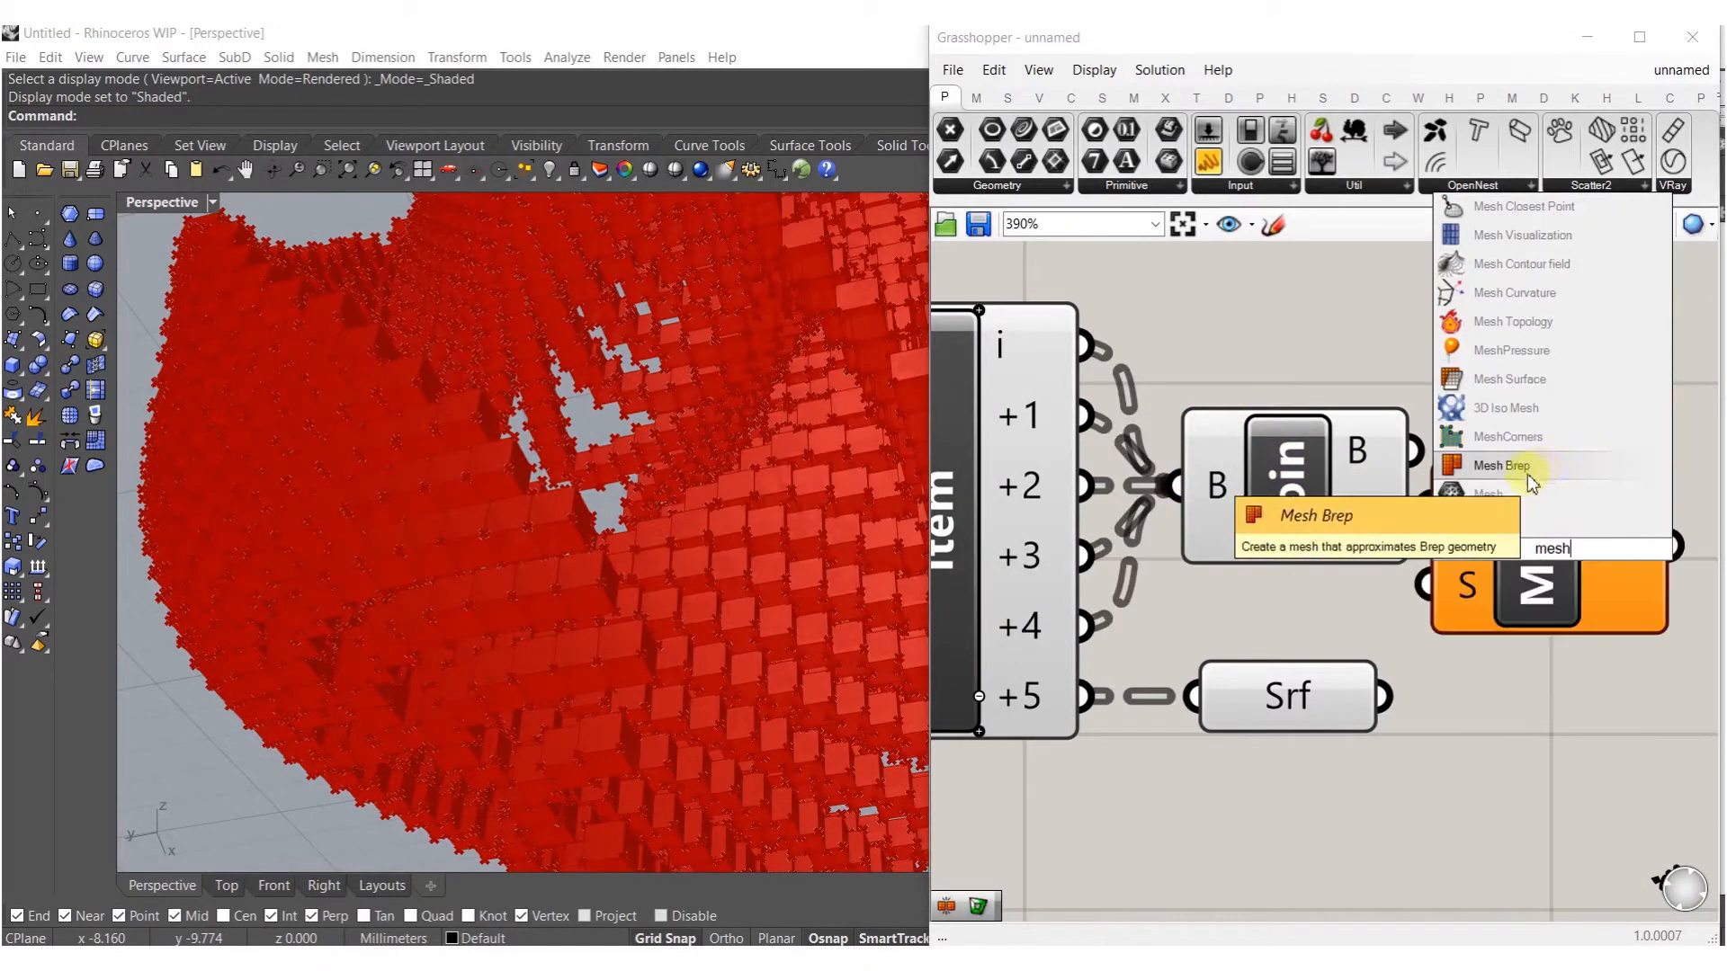
{"action": "left_click_drag", "start_coordinate": [1475, 531], "coordinate": [1529, 477]}
Add a Mesh Join component fed by the Mesh Brep output and flatten its M input.
{"action": "right_click_drag", "start_coordinate": [1709, 561], "coordinate": [1364, 563]}
{"action": "left_click", "coordinate": [1460, 557]}
{"action": "double_click", "coordinate": [1461, 557]}
{"action": "type", "text": "join"}
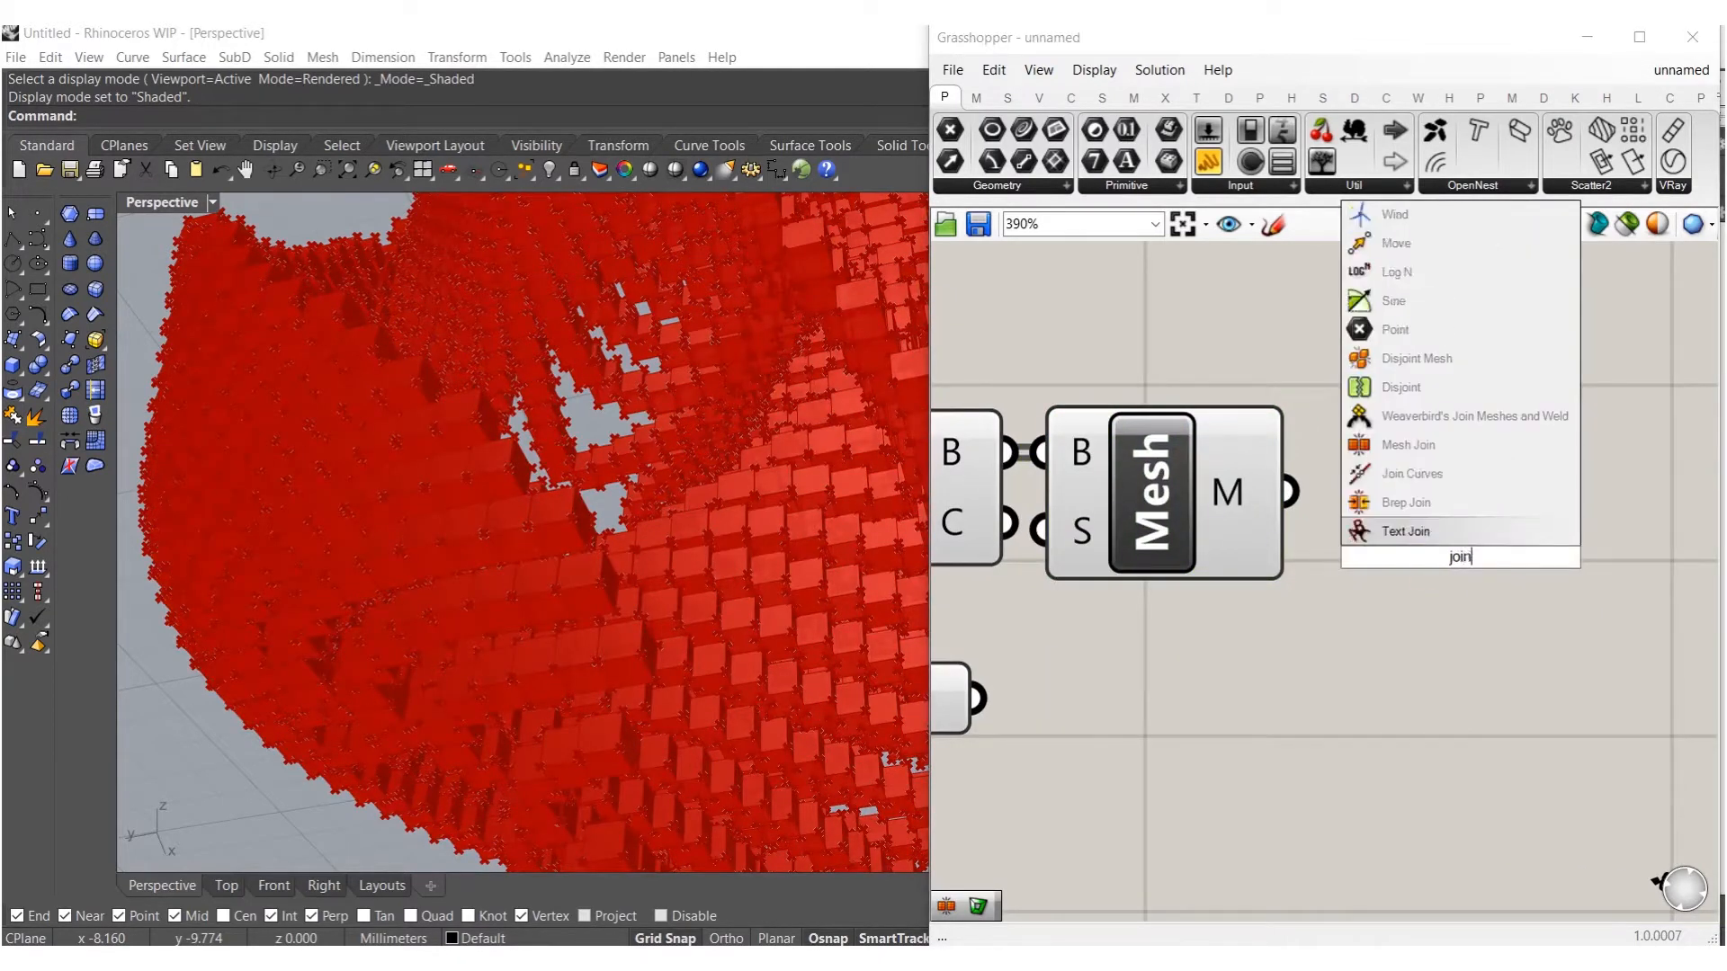
{"action": "left_click", "coordinate": [1449, 445]}
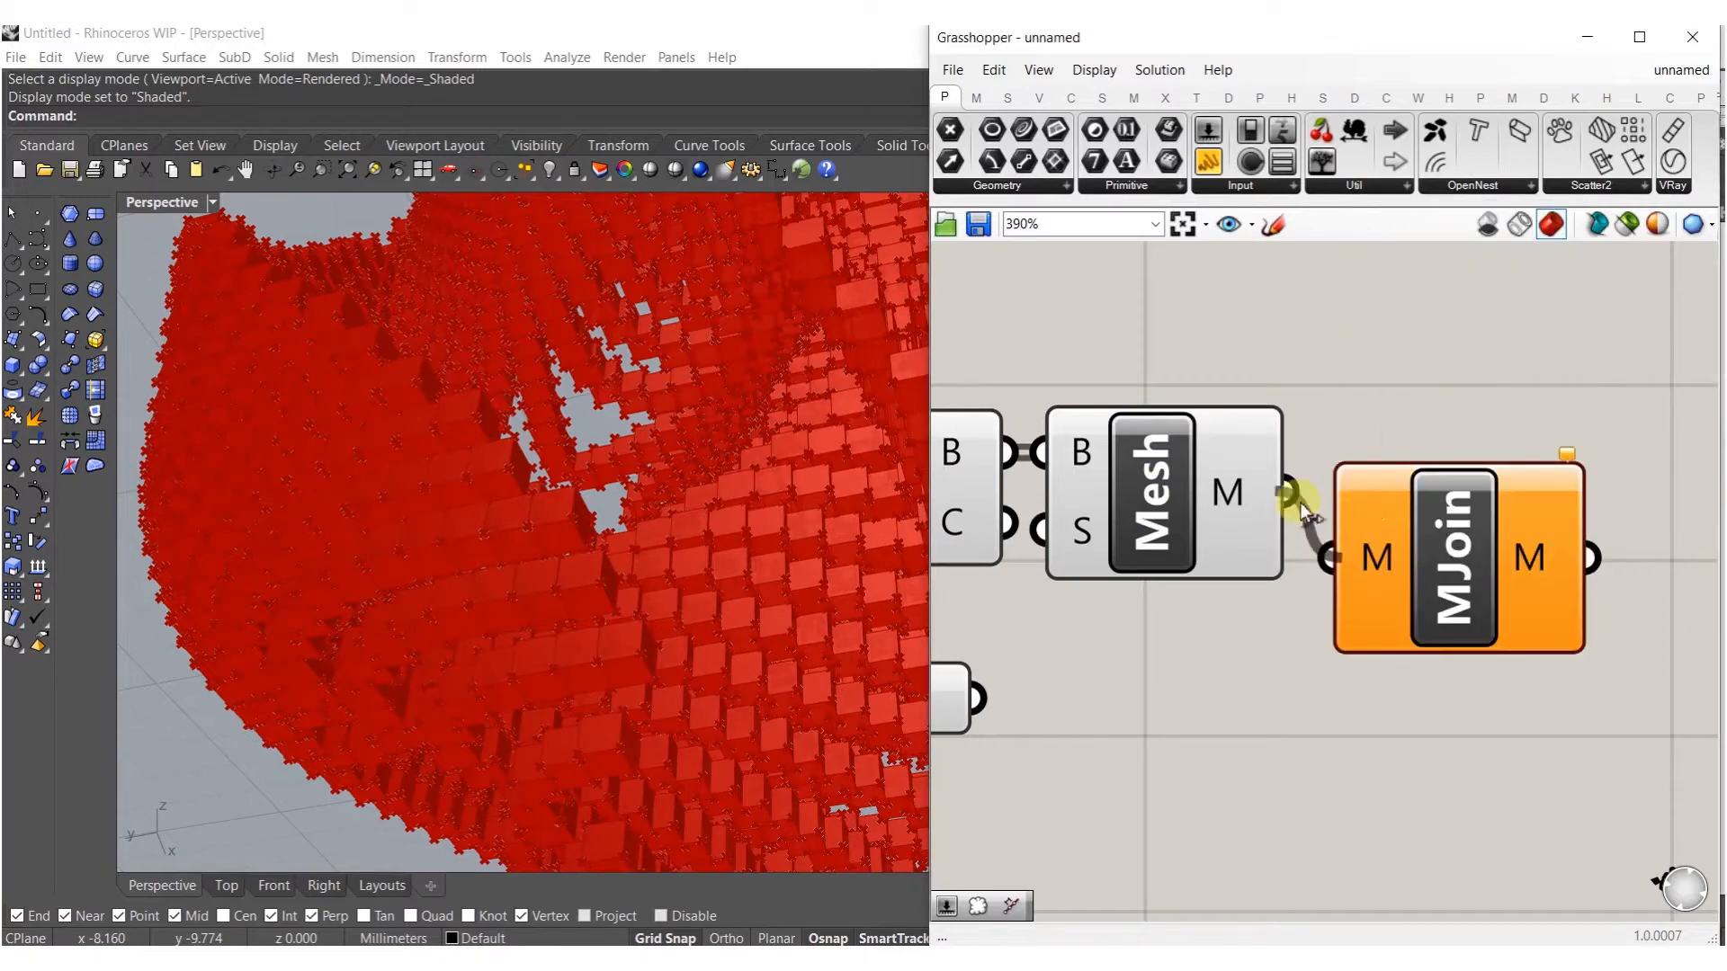
{"action": "left_click_drag", "start_coordinate": [1304, 509], "coordinate": [1380, 565]}
{"action": "right_click", "coordinate": [1379, 566]}
{"action": "left_click", "coordinate": [1438, 705]}
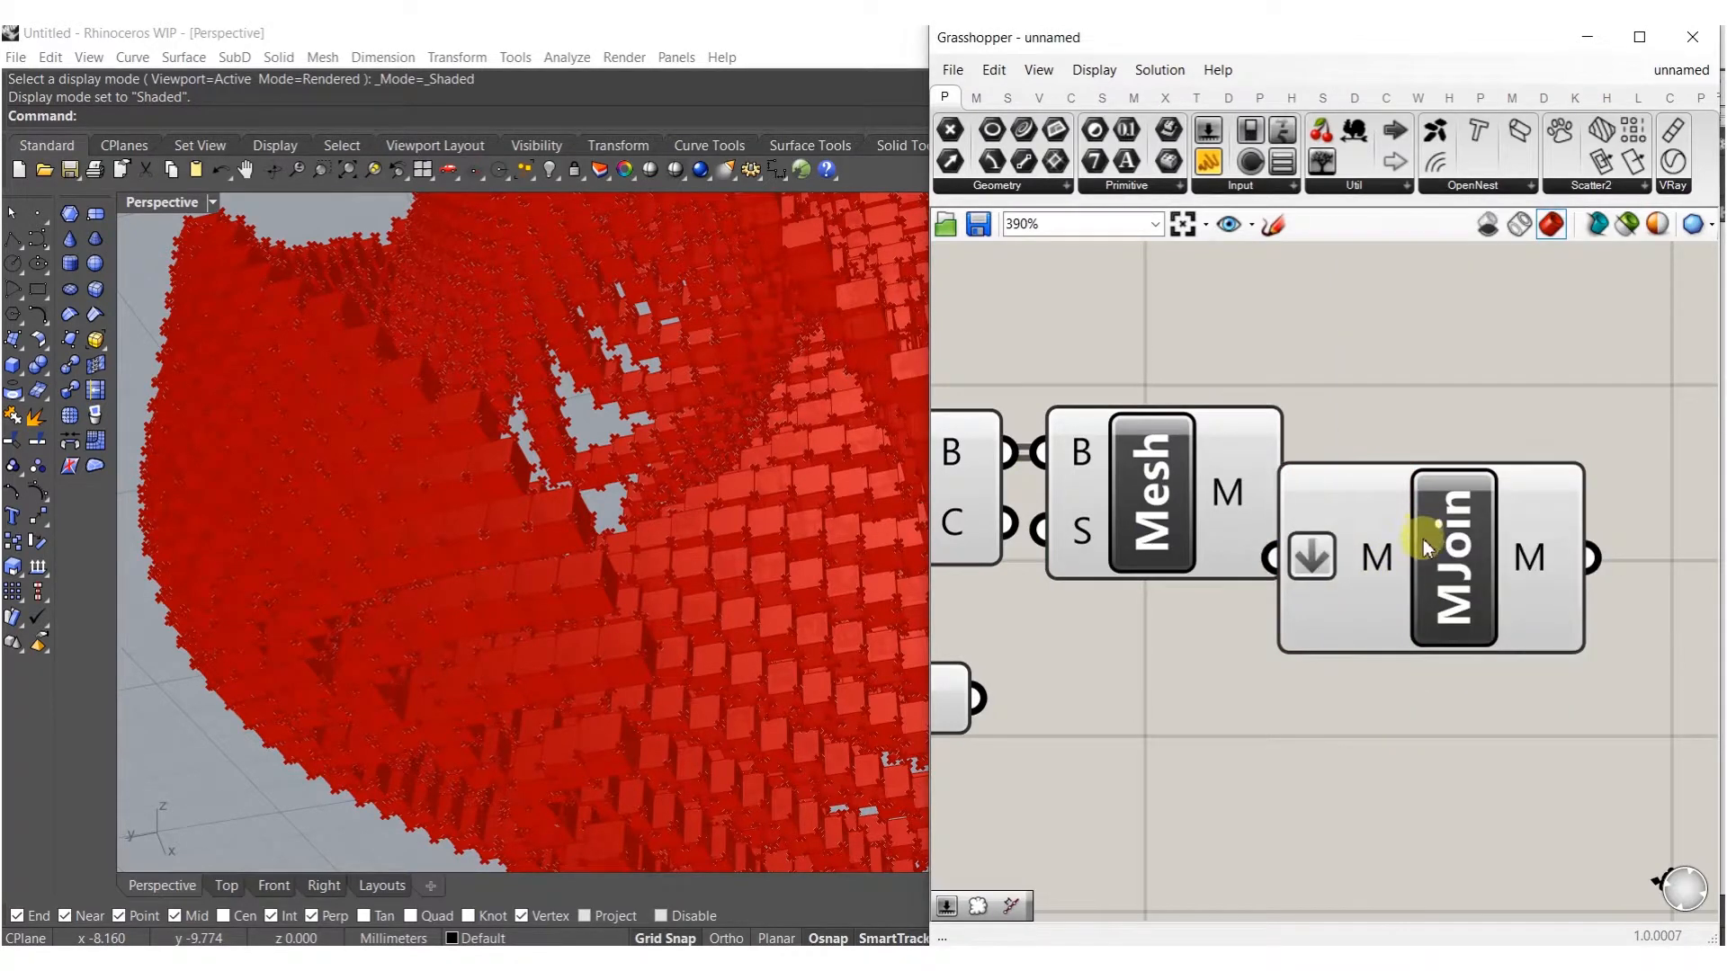
{"action": "left_click", "coordinate": [1422, 538]}
Duplicate the Mesh Brep and Mesh Join components below the originals and feed the copy from the Surface parameter.
{"action": "scroll", "coordinate": [1417, 518], "scroll_direction": "down", "scroll_amount": 5}
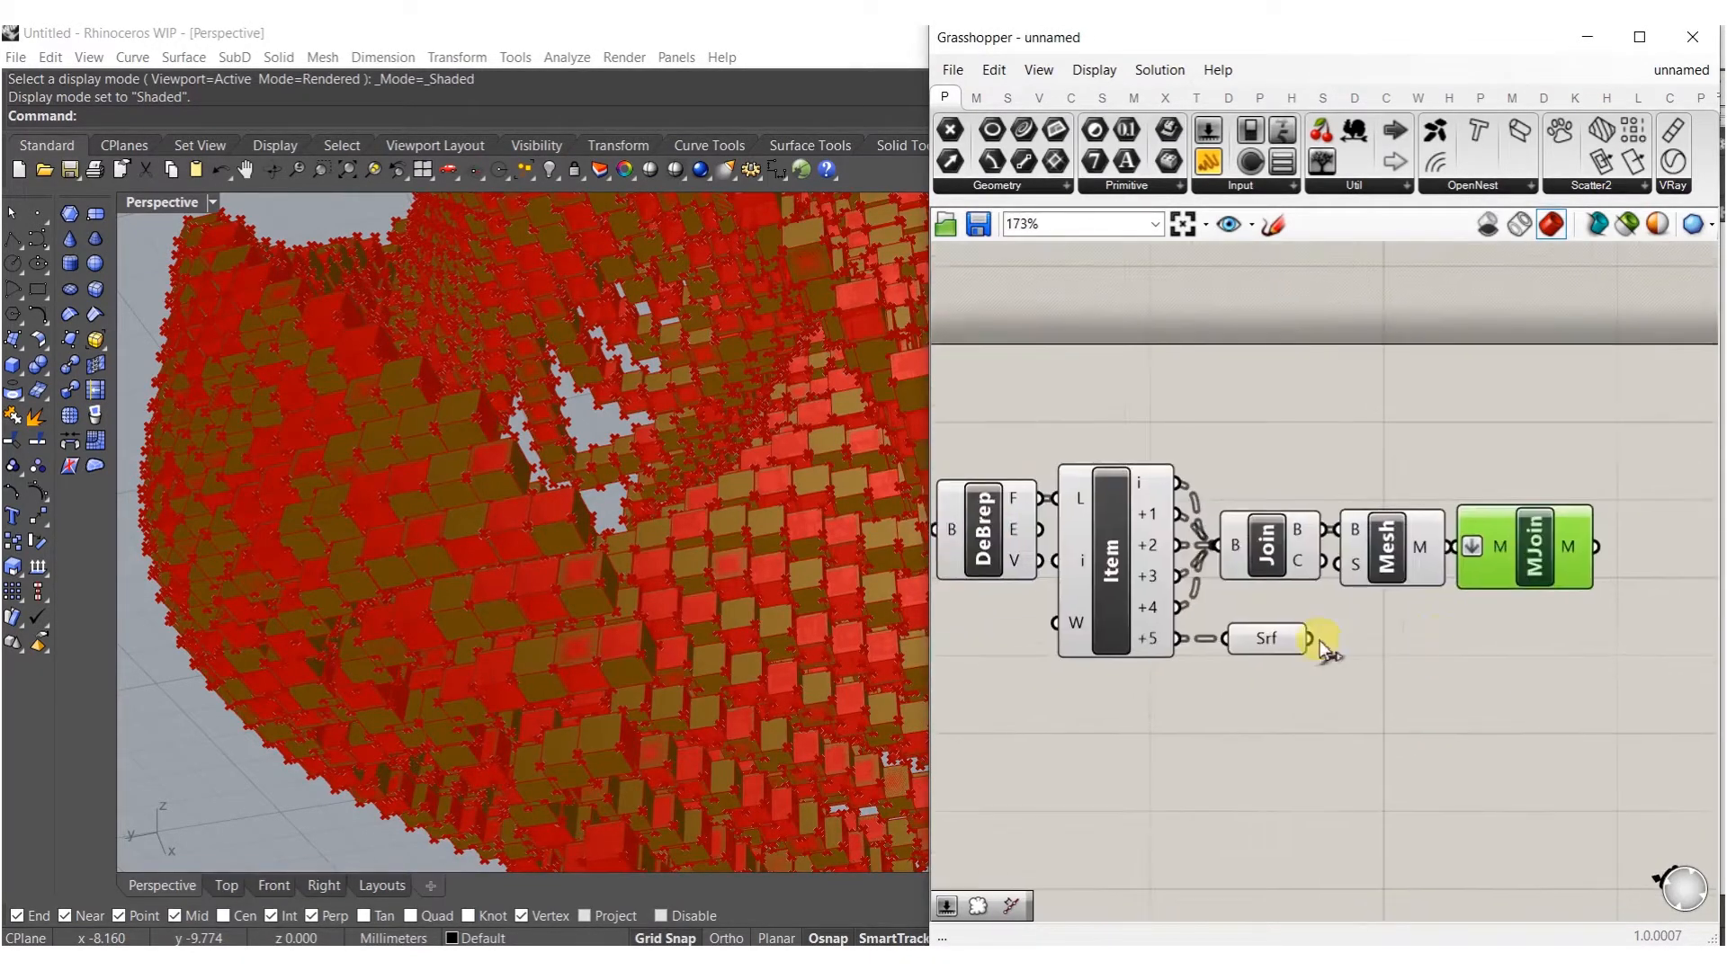
{"action": "scroll", "coordinate": [1320, 640], "scroll_direction": "up", "scroll_amount": 1}
{"action": "left_click_drag", "start_coordinate": [1574, 624], "coordinate": [1402, 469]}
{"action": "left_click_drag", "start_coordinate": [1397, 541], "coordinate": [1404, 674], "text": "alt"}
{"action": "left_click_drag", "start_coordinate": [1309, 638], "coordinate": [1338, 641]}
Turn off the preview of all components upstream of the two Mesh Join components.
{"action": "right_click_drag", "start_coordinate": [1418, 734], "coordinate": [1326, 715]}
{"action": "scroll", "coordinate": [1302, 671], "scroll_direction": "down", "scroll_amount": 5}
{"action": "left_click_drag", "start_coordinate": [1333, 723], "coordinate": [977, 523]}
{"action": "middle_click", "coordinate": [1035, 584]}
{"action": "left_click", "coordinate": [1105, 511]}
{"action": "left_click", "coordinate": [1238, 466]}
{"action": "right_click_drag", "start_coordinate": [727, 500], "coordinate": [779, 601]}
Bake both Mesh Join components into Rhino and close the Grasshopper window.
{"action": "left_click_drag", "start_coordinate": [1356, 681], "coordinate": [1371, 535]}
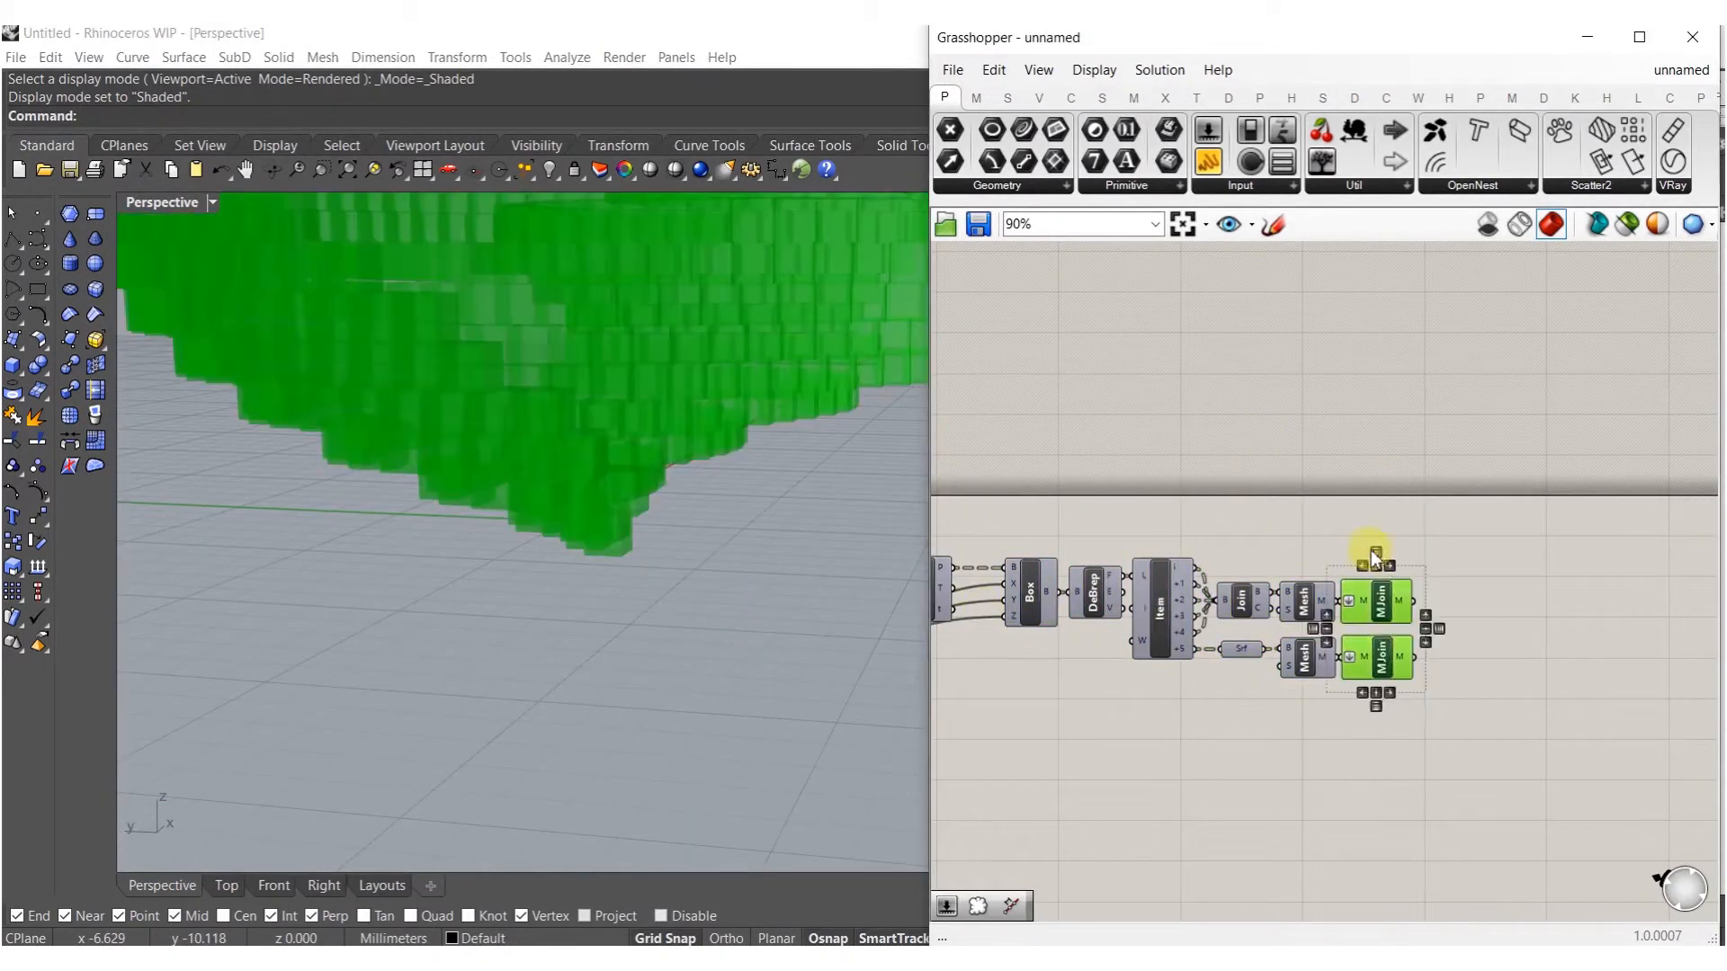
{"action": "middle_click", "coordinate": [1385, 618]}
{"action": "left_click", "coordinate": [1431, 666]}
{"action": "left_click", "coordinate": [1399, 474]}
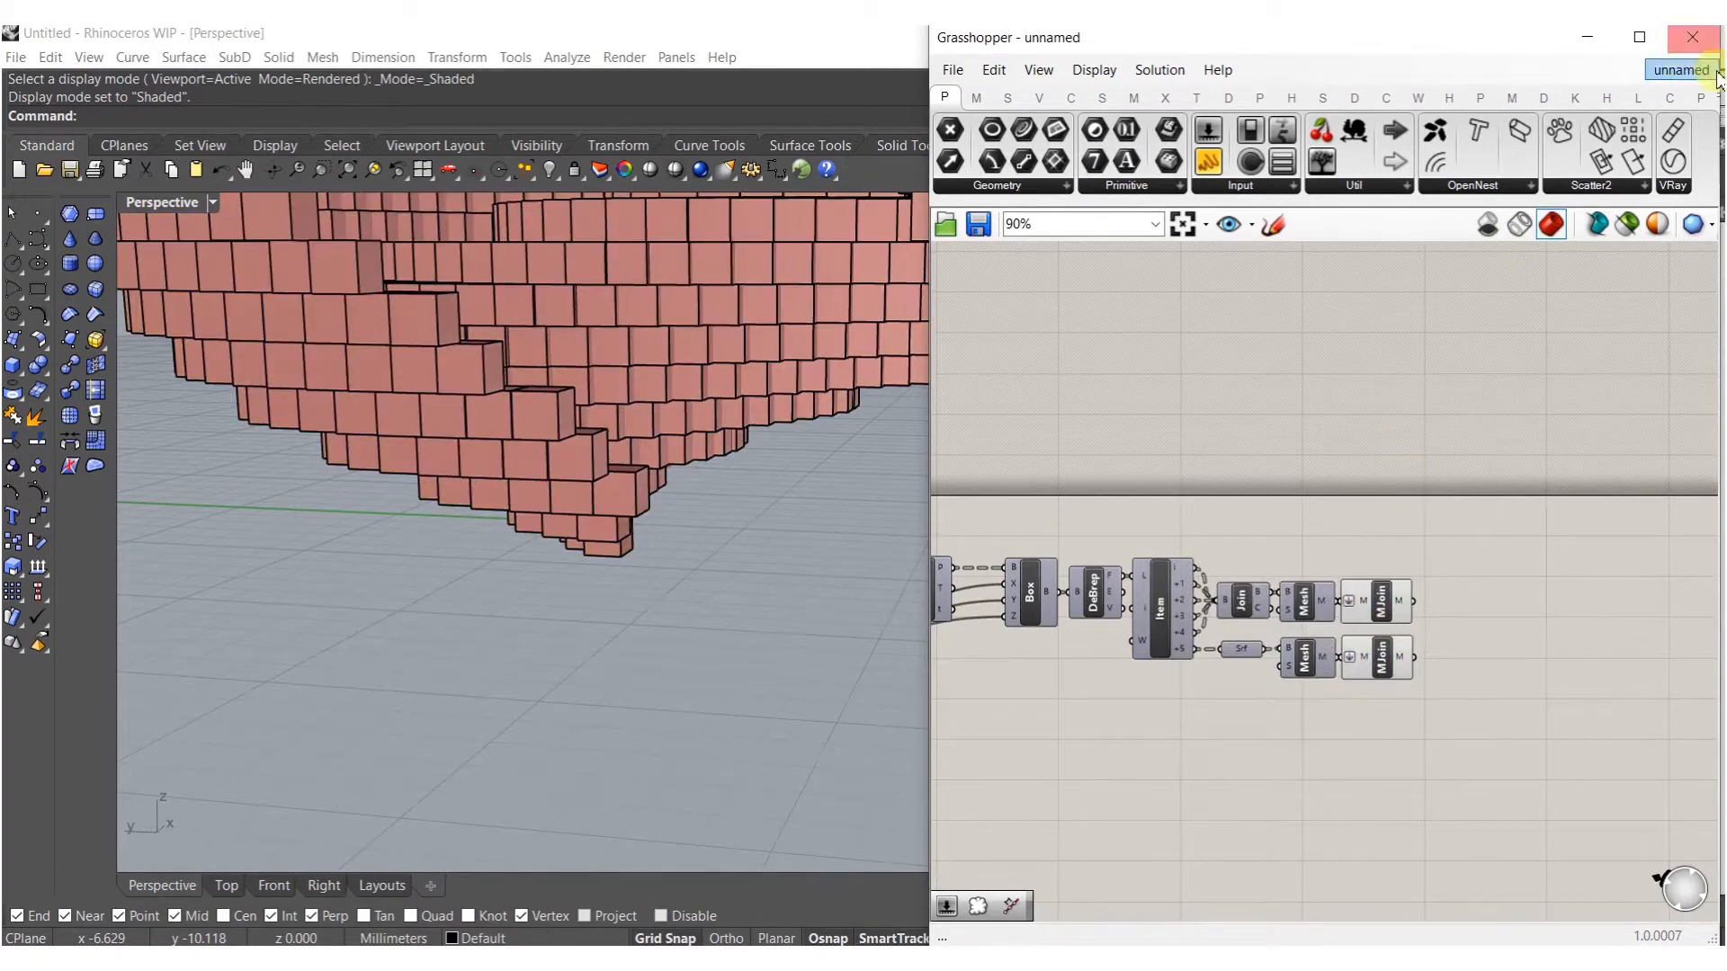
{"action": "left_click", "coordinate": [1706, 45]}
Delete the baked mesh of joined cube sides to inspect the remaining faces, and undo the deletion.
{"action": "right_click_drag", "start_coordinate": [994, 315], "coordinate": [694, 443]}
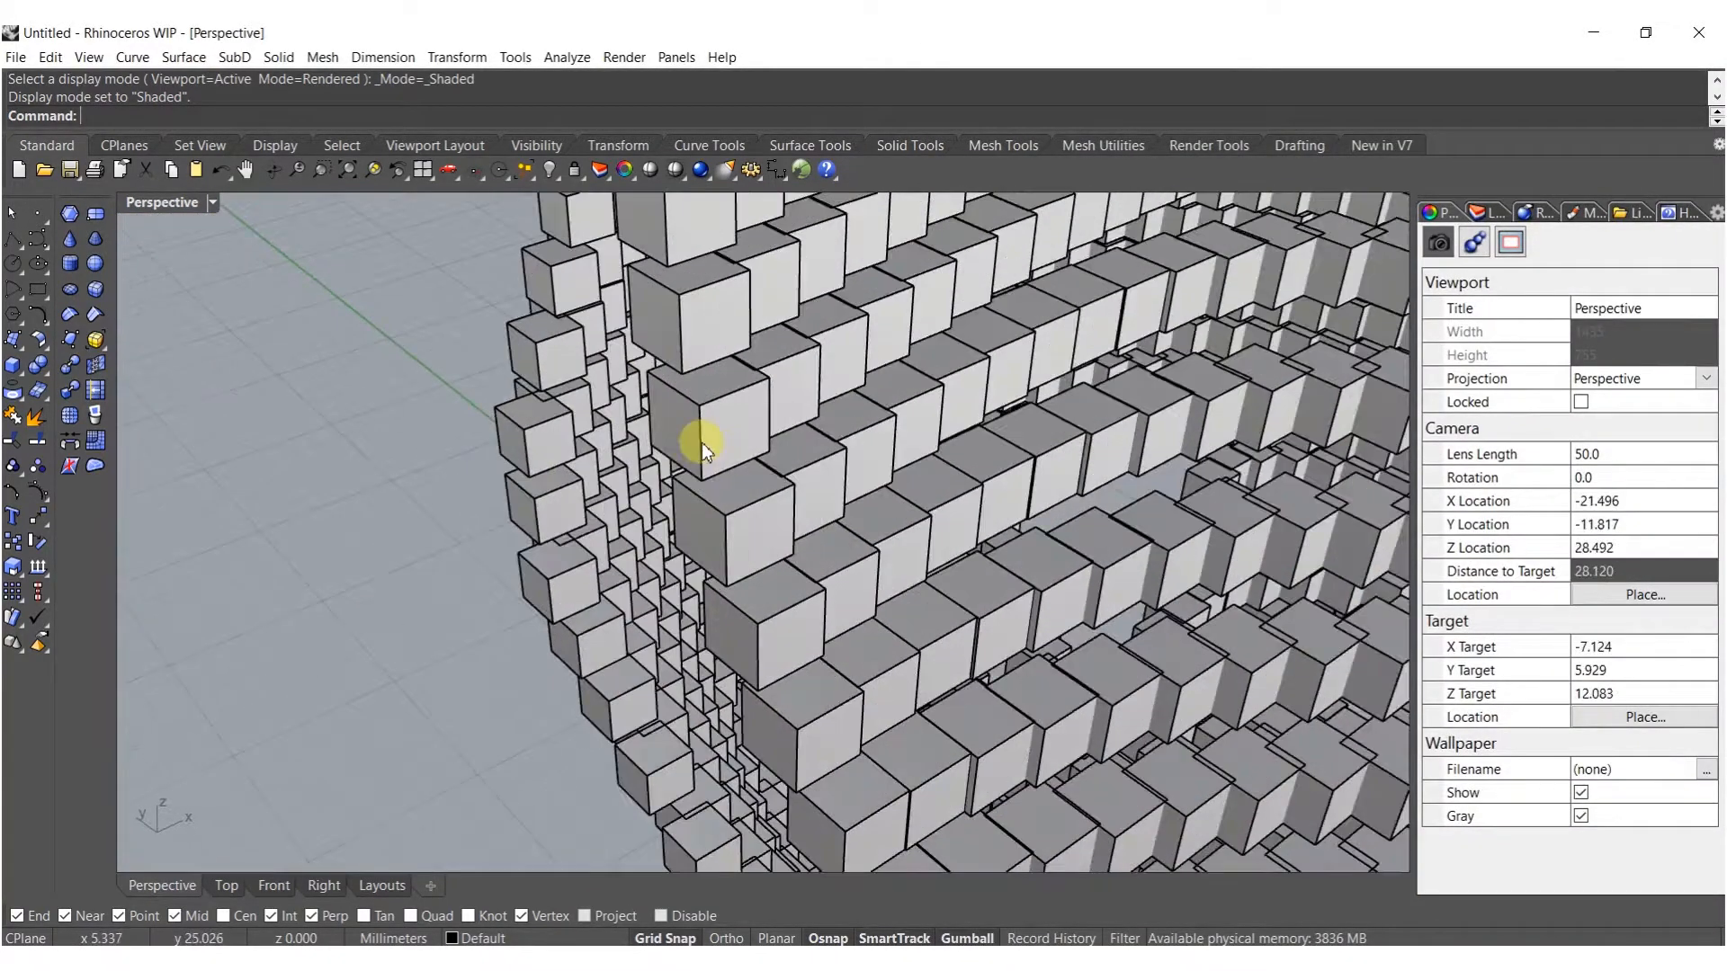
{"action": "left_click", "coordinate": [702, 442]}
{"action": "key", "text": "Delete"}
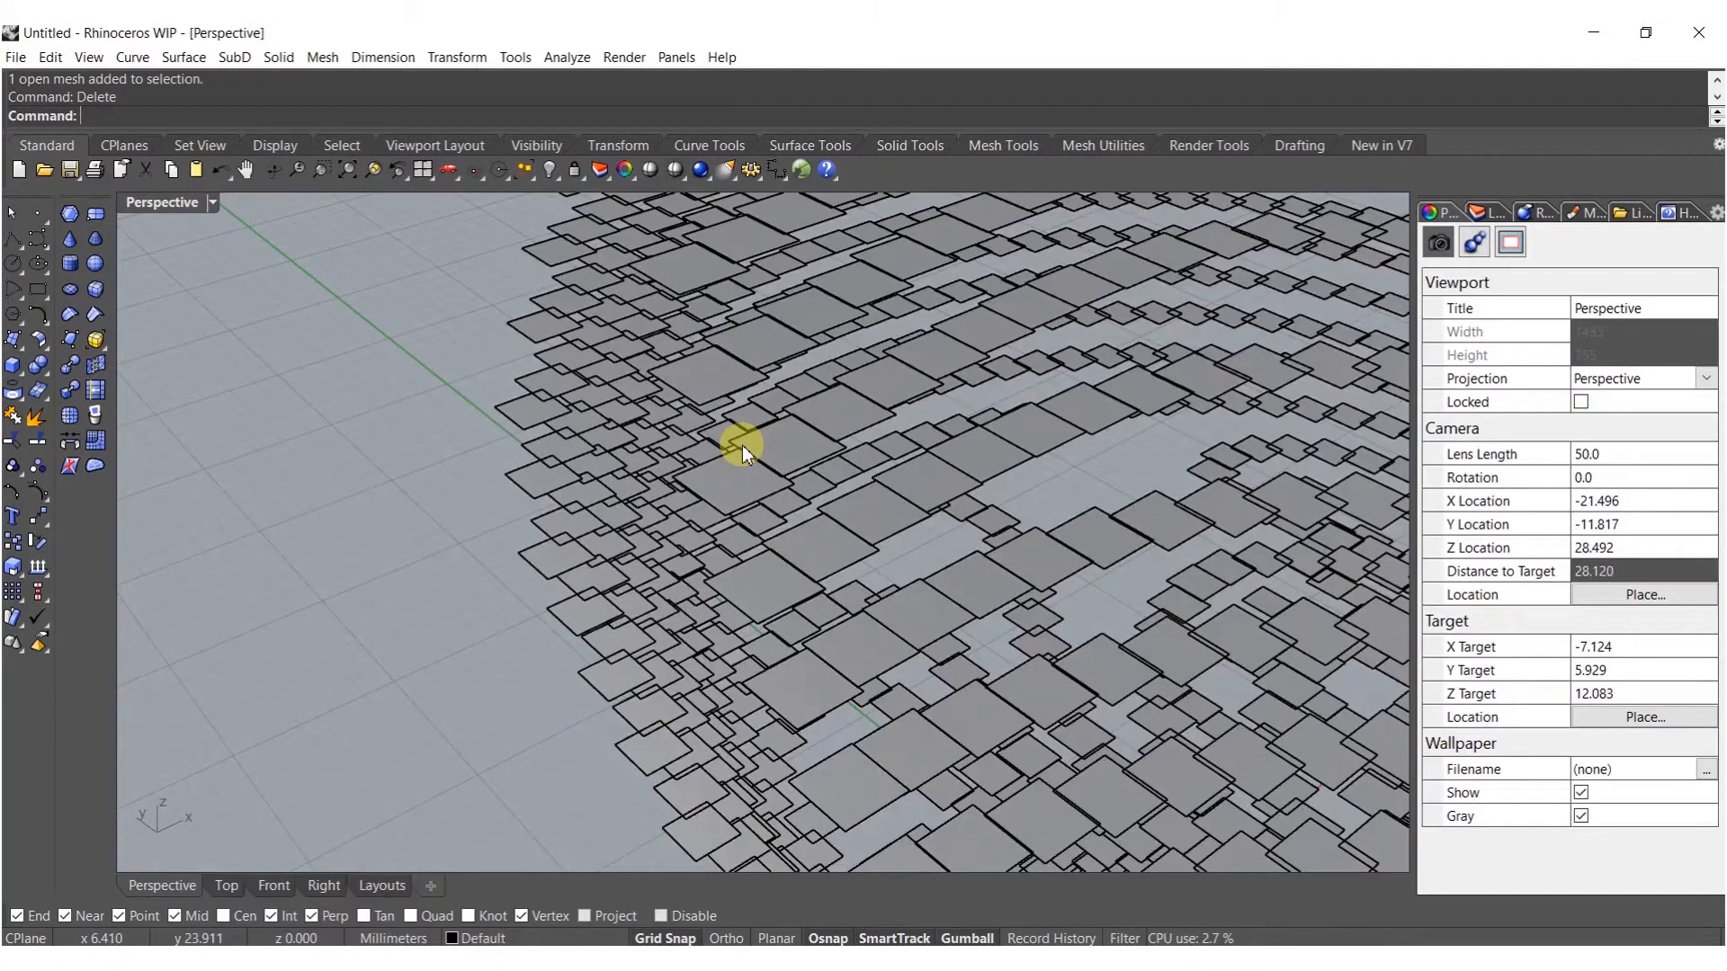
{"action": "scroll", "coordinate": [742, 446], "scroll_direction": "down", "scroll_amount": 15}
{"action": "right_click_drag", "start_coordinate": [775, 466], "coordinate": [831, 456]}
{"action": "key", "text": "ctrl+z"}
{"action": "key", "text": "Escape"}
Examine the baked cube meshes up close and from several sides in the Rendered display mode.
{"action": "scroll", "coordinate": [827, 457], "scroll_direction": "up", "scroll_amount": 5}
{"action": "middle_click", "coordinate": [776, 501]}
{"action": "left_click", "coordinate": [740, 502]}
{"action": "scroll", "coordinate": [740, 501], "scroll_direction": "down", "scroll_amount": 8}
{"action": "right_click_drag", "start_coordinate": [740, 501], "coordinate": [952, 679]}
{"action": "scroll", "coordinate": [894, 617], "scroll_direction": "up", "scroll_amount": 12}
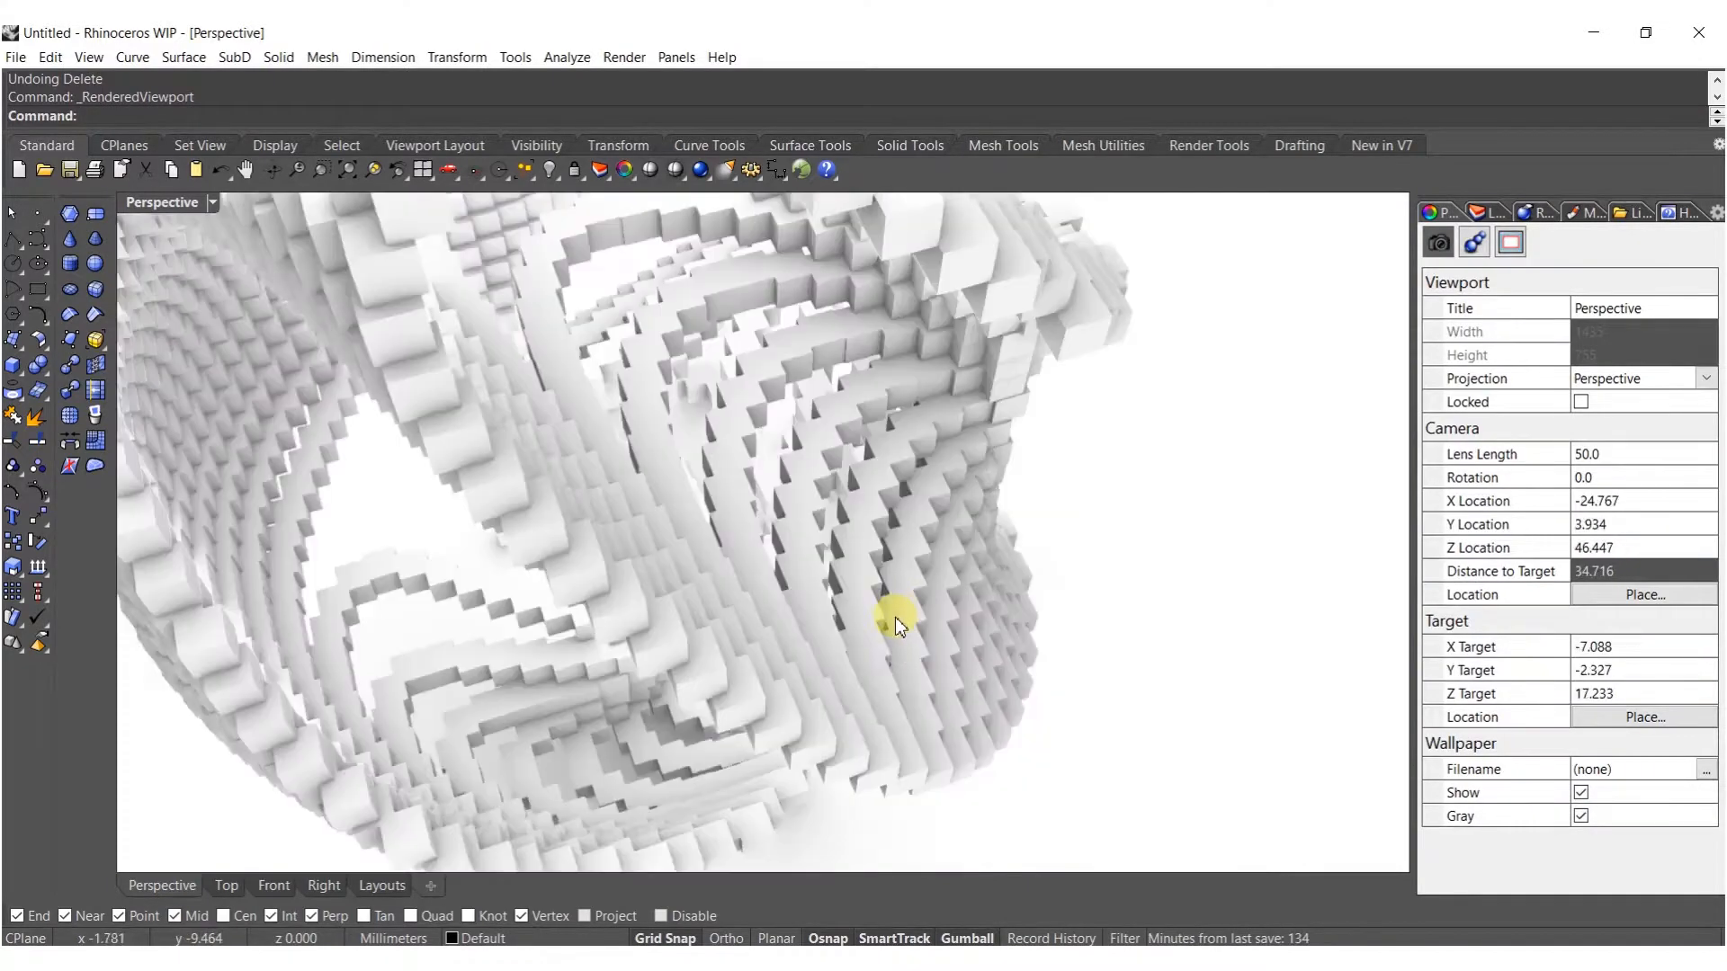
{"action": "right_click_drag", "start_coordinate": [894, 616], "coordinate": [763, 461]}
{"action": "scroll", "coordinate": [765, 460], "scroll_direction": "down", "scroll_amount": 6}
{"action": "right_click_drag", "start_coordinate": [782, 388], "coordinate": [906, 587]}
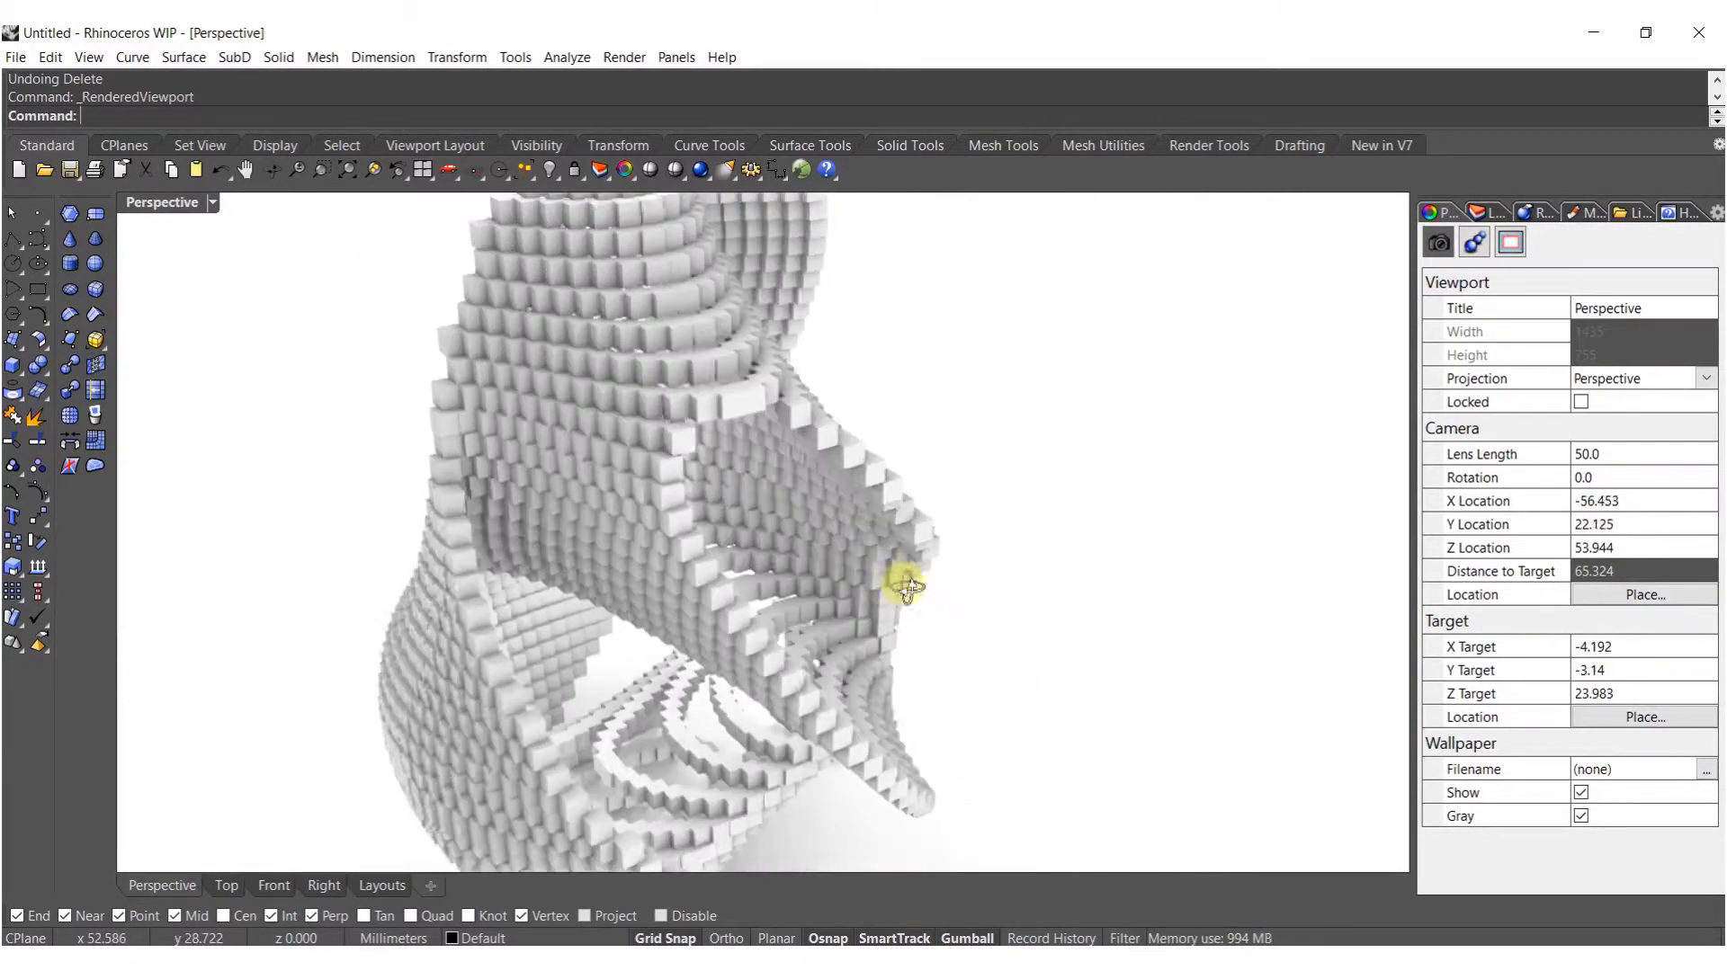
{"action": "right_click_drag", "start_coordinate": [725, 385], "coordinate": [760, 570]}
Undo the bake of the two joined meshes and reopen Grasshopper.
{"action": "key", "text": "ctrl+z"}
{"action": "type", "text": "Grasshopper"}
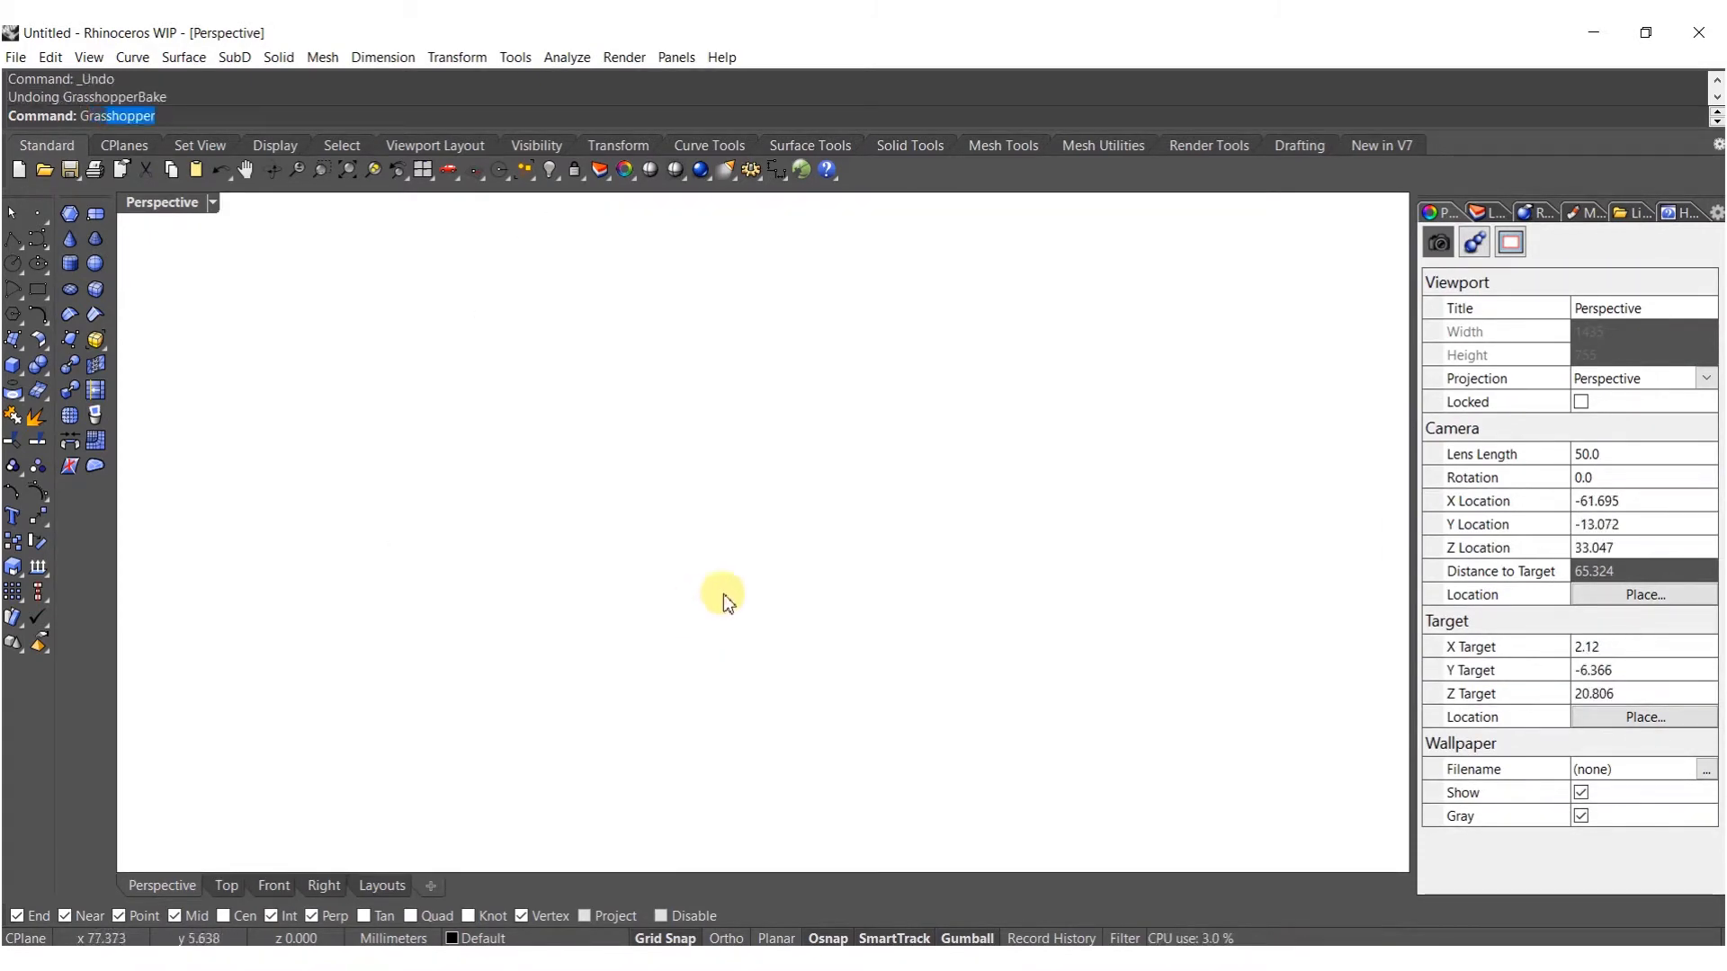
{"action": "key", "text": "Return"}
Set the contour distance slider to 0.5 and view the denser cube structure.
{"action": "scroll", "coordinate": [1298, 629], "scroll_direction": "up", "scroll_amount": 5}
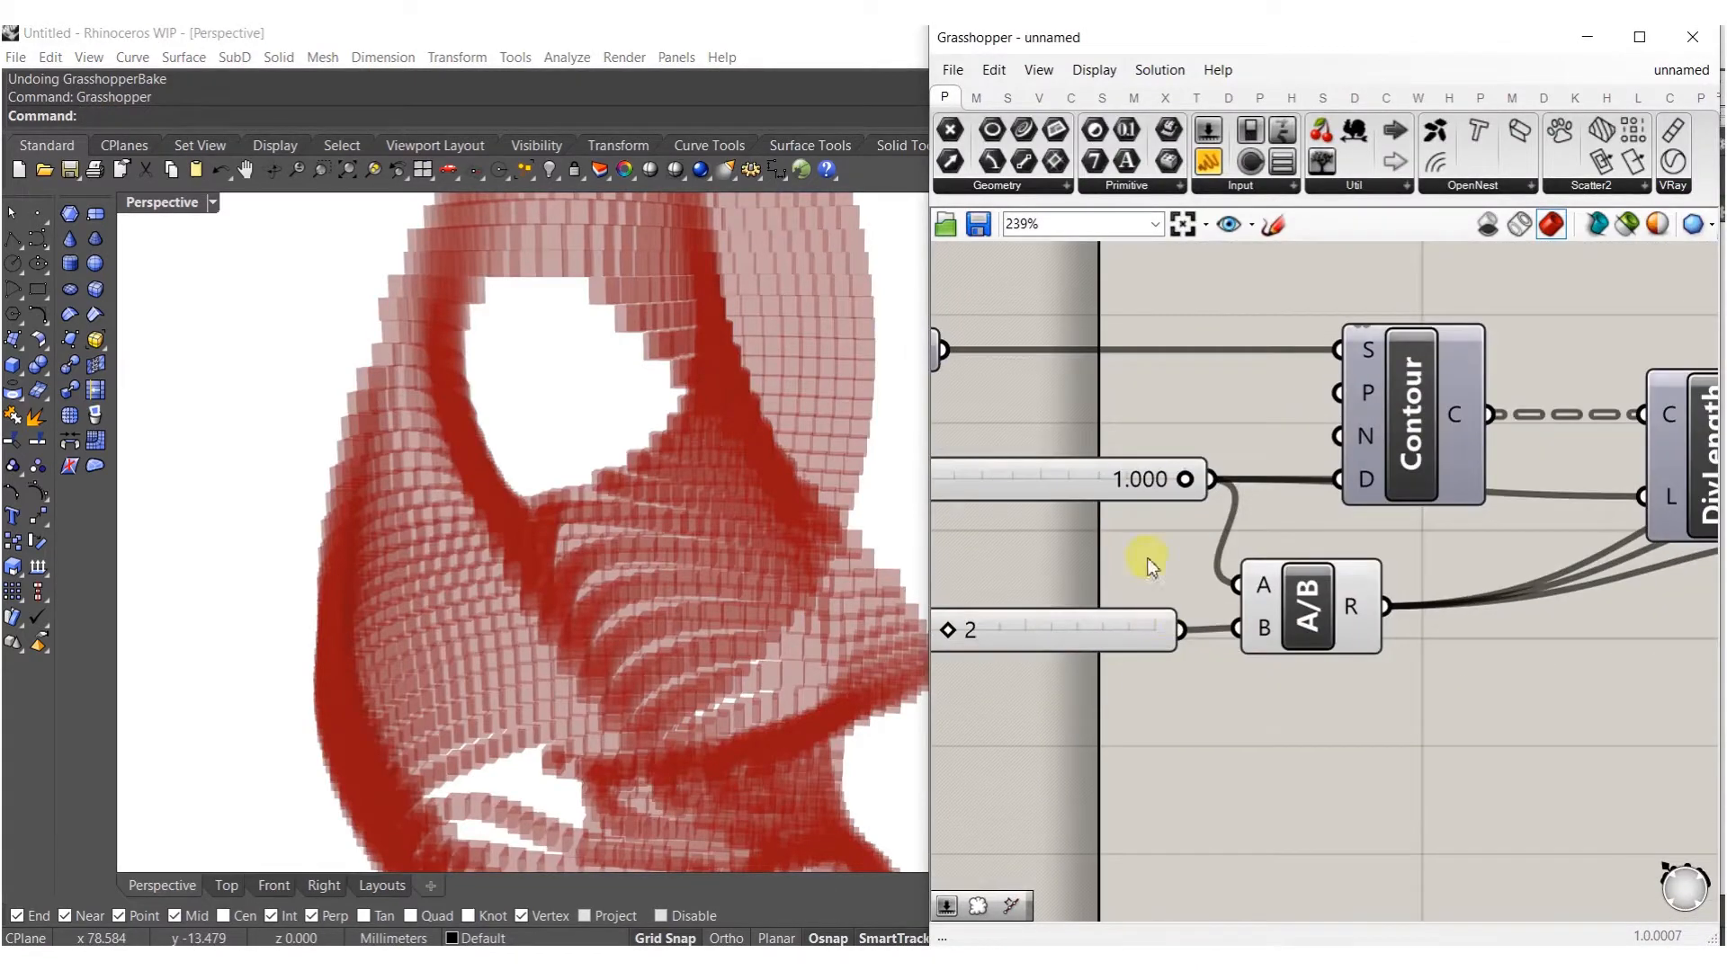
{"action": "double_click", "coordinate": [1115, 477]}
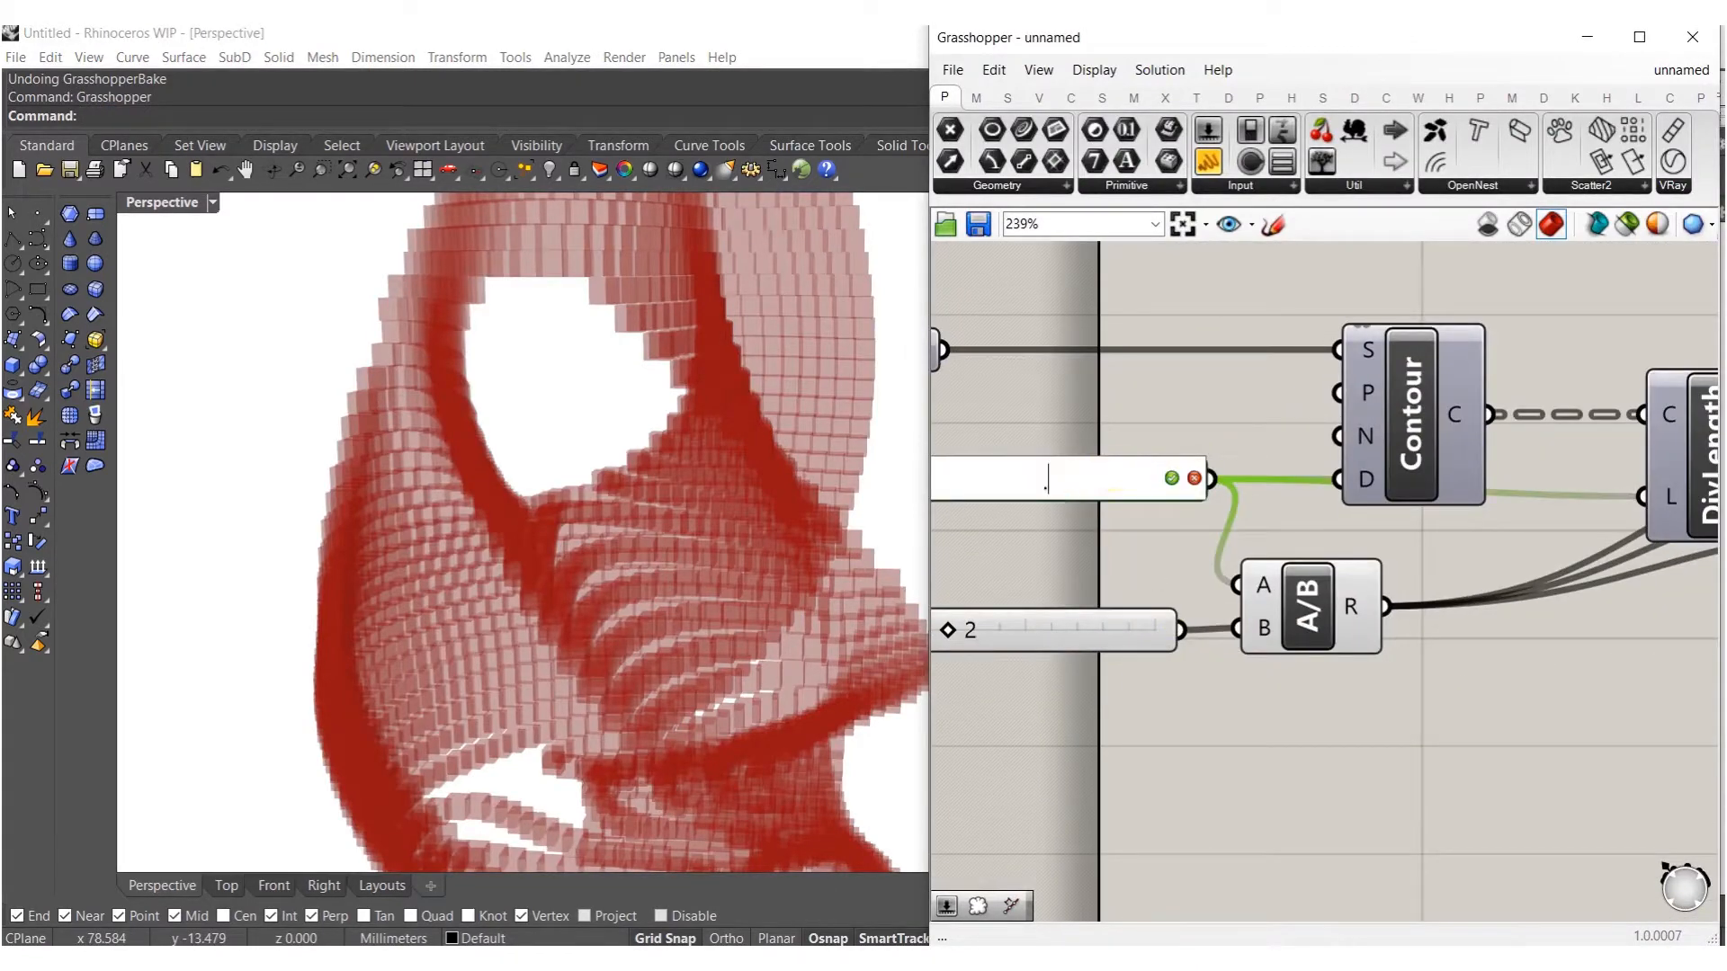
{"action": "key", "text": "Return"}
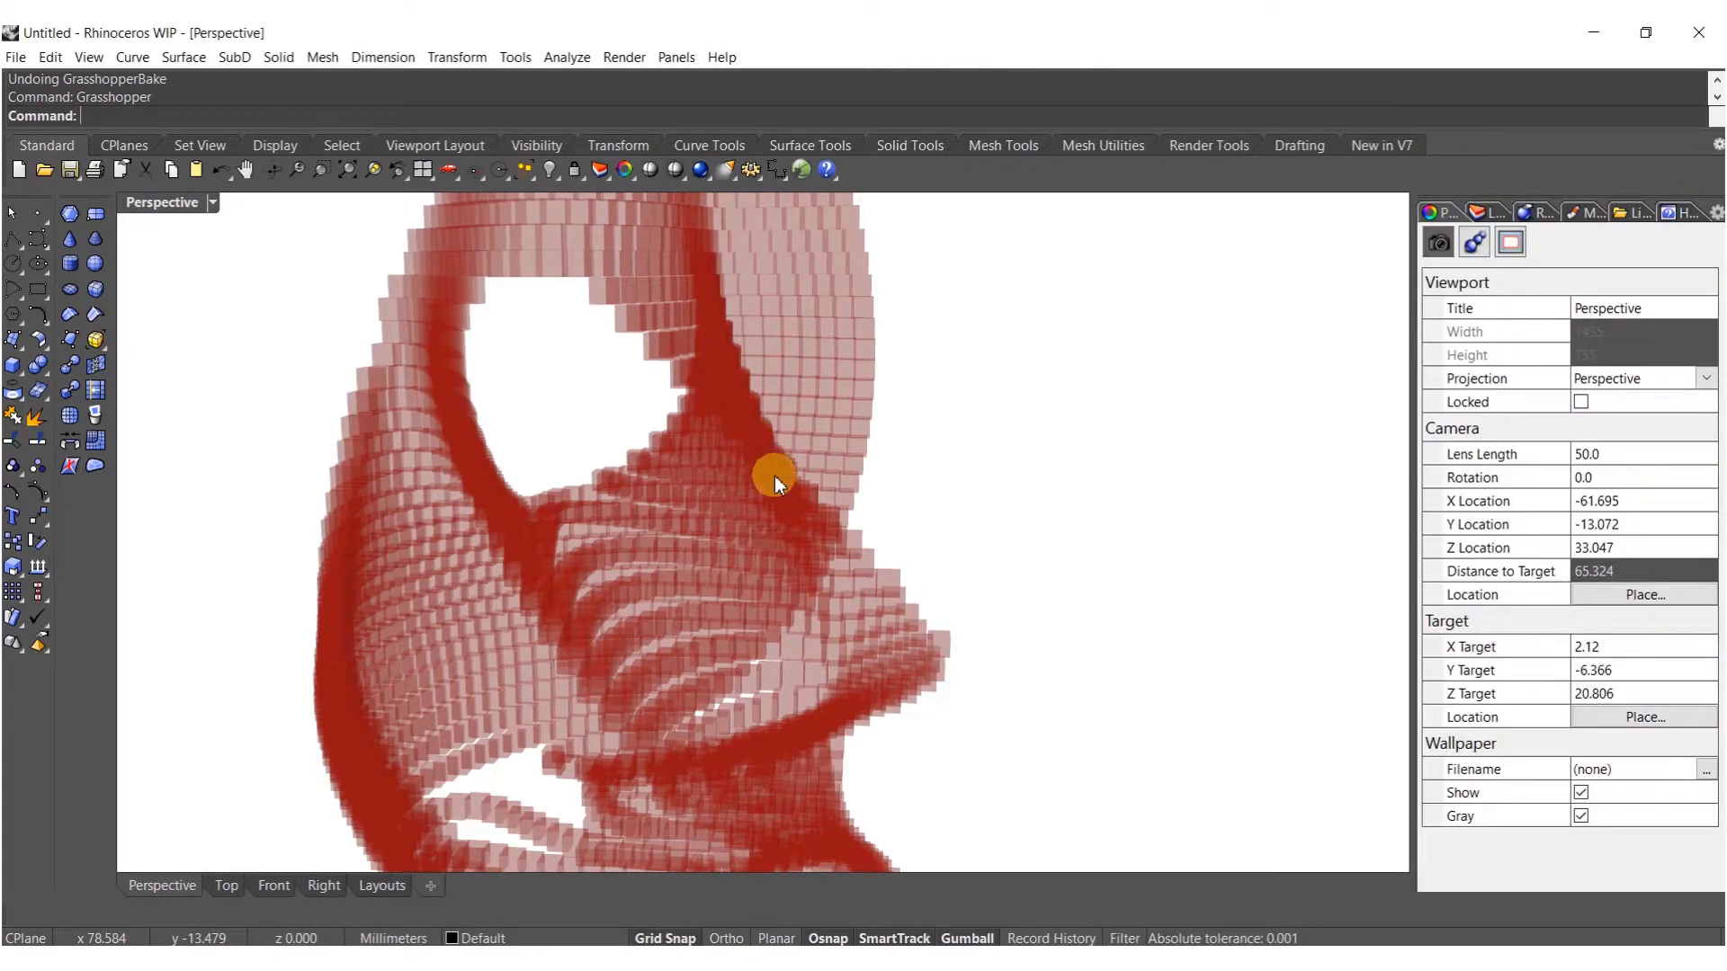
{"action": "right_click_drag", "start_coordinate": [855, 469], "coordinate": [842, 600]}
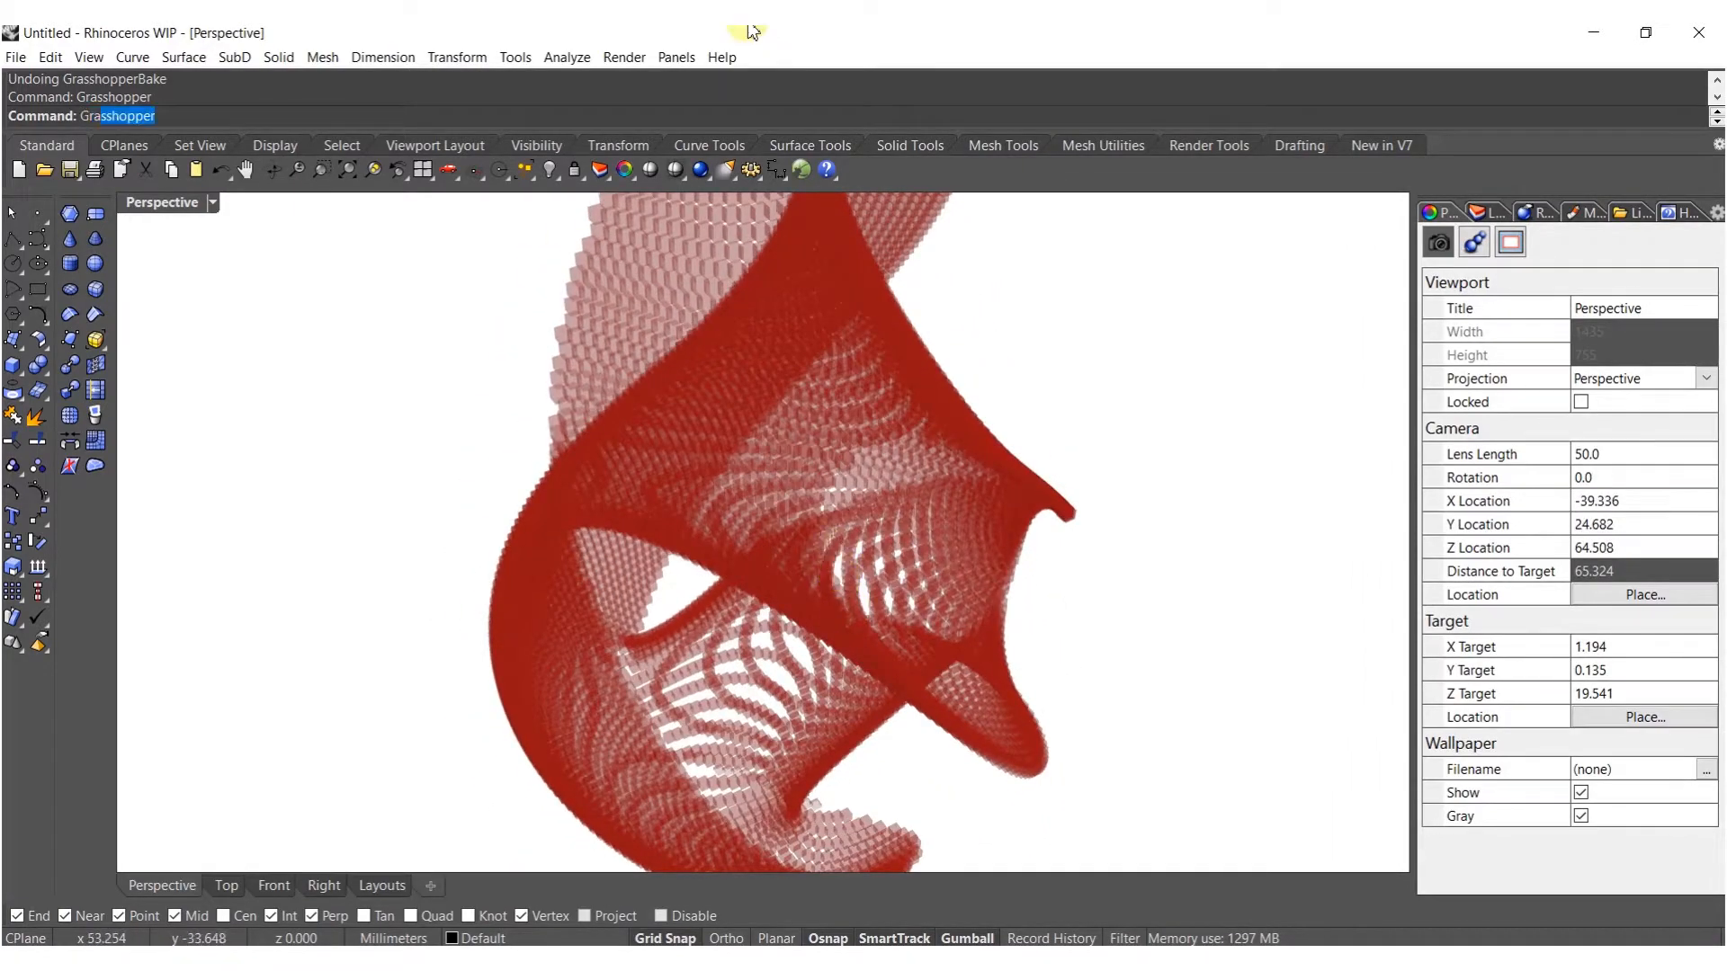
Reopen Grasshopper, set the contour distance slider to 0.75 and view the resulting structure.
{"action": "key", "text": "Return"}
{"action": "right_click_drag", "start_coordinate": [1228, 500], "coordinate": [1140, 524]}
{"action": "double_click", "coordinate": [1047, 507]}
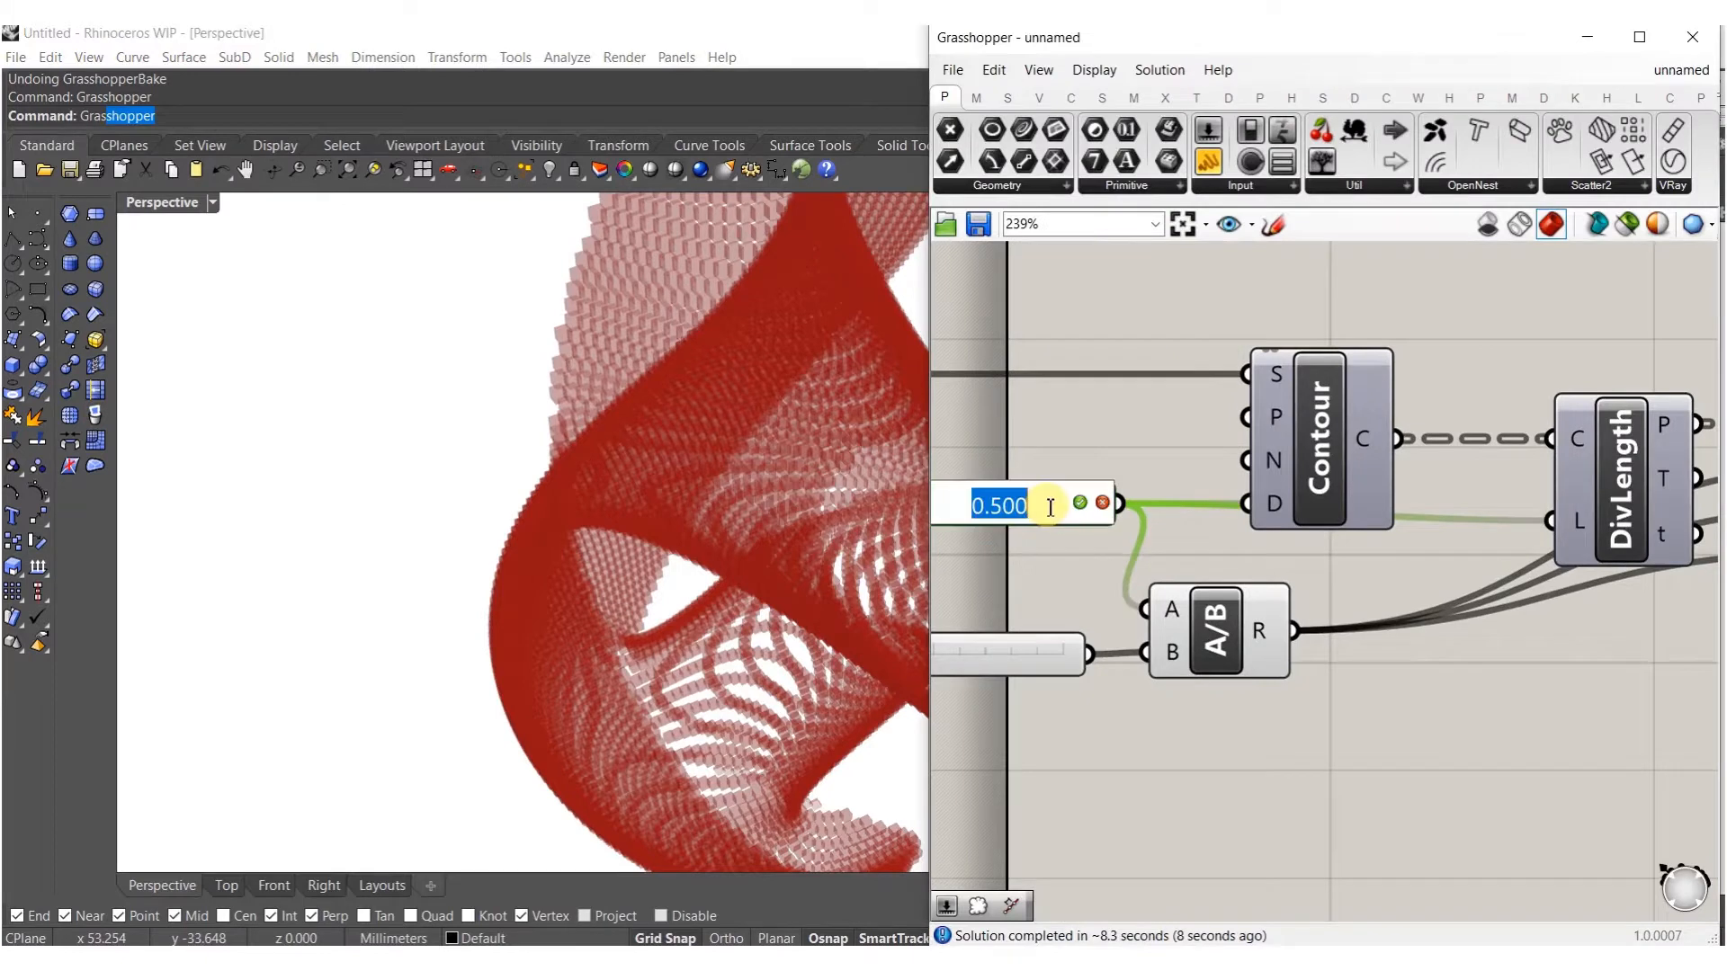
{"action": "type", "text": ".75"}
{"action": "key", "text": "Return"}
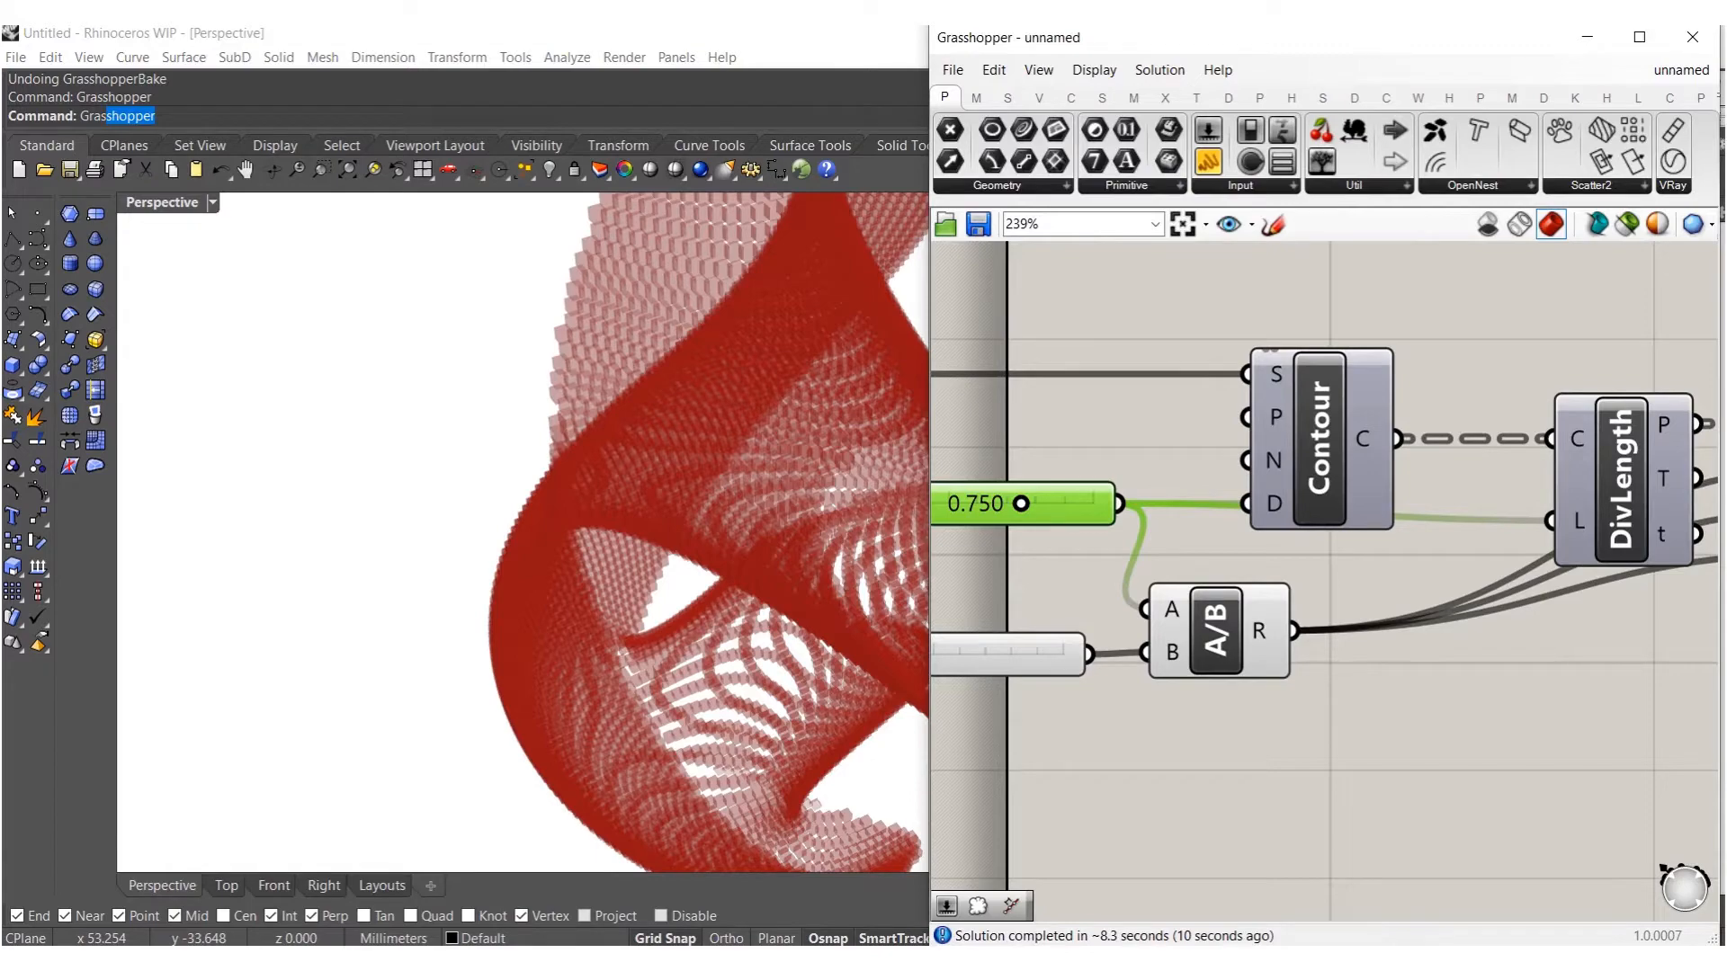
{"action": "right_click_drag", "start_coordinate": [1190, 535], "coordinate": [1091, 590]}
{"action": "right_click_drag", "start_coordinate": [644, 551], "coordinate": [840, 608]}
Add a Weaverbird Mesh Thicken component and connect the upper Mesh Join output to its M input.
{"action": "scroll", "coordinate": [1236, 663], "scroll_direction": "down", "scroll_amount": 5}
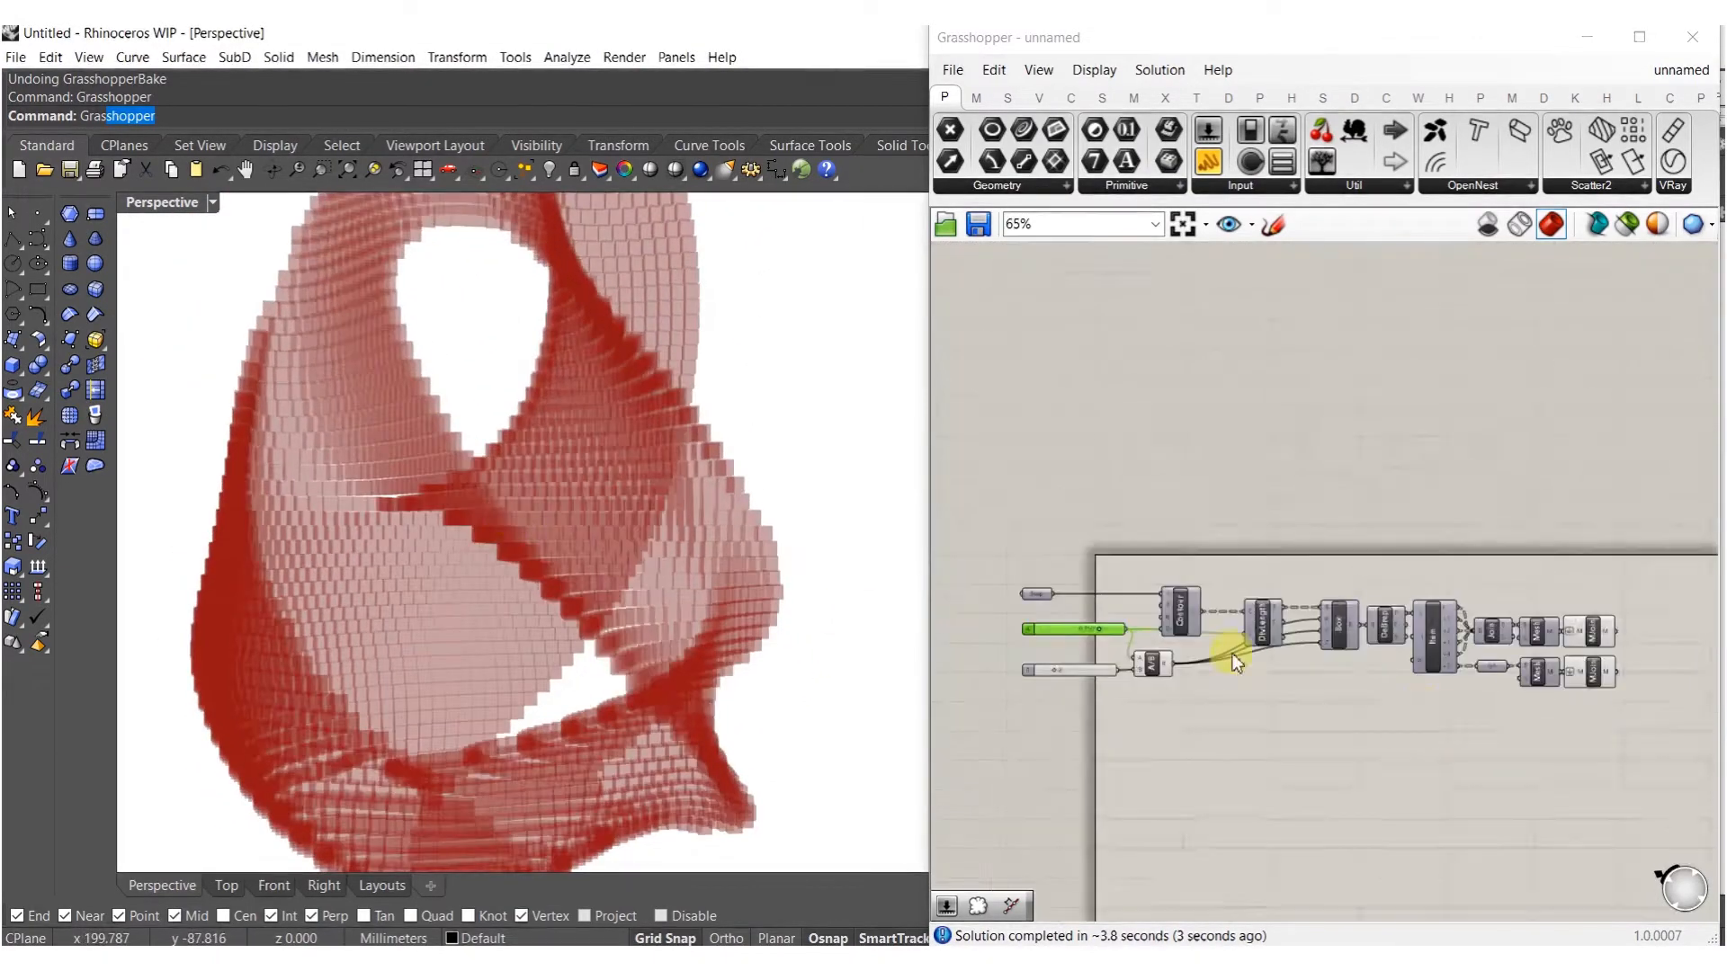
{"action": "left_click", "coordinate": [1426, 97]}
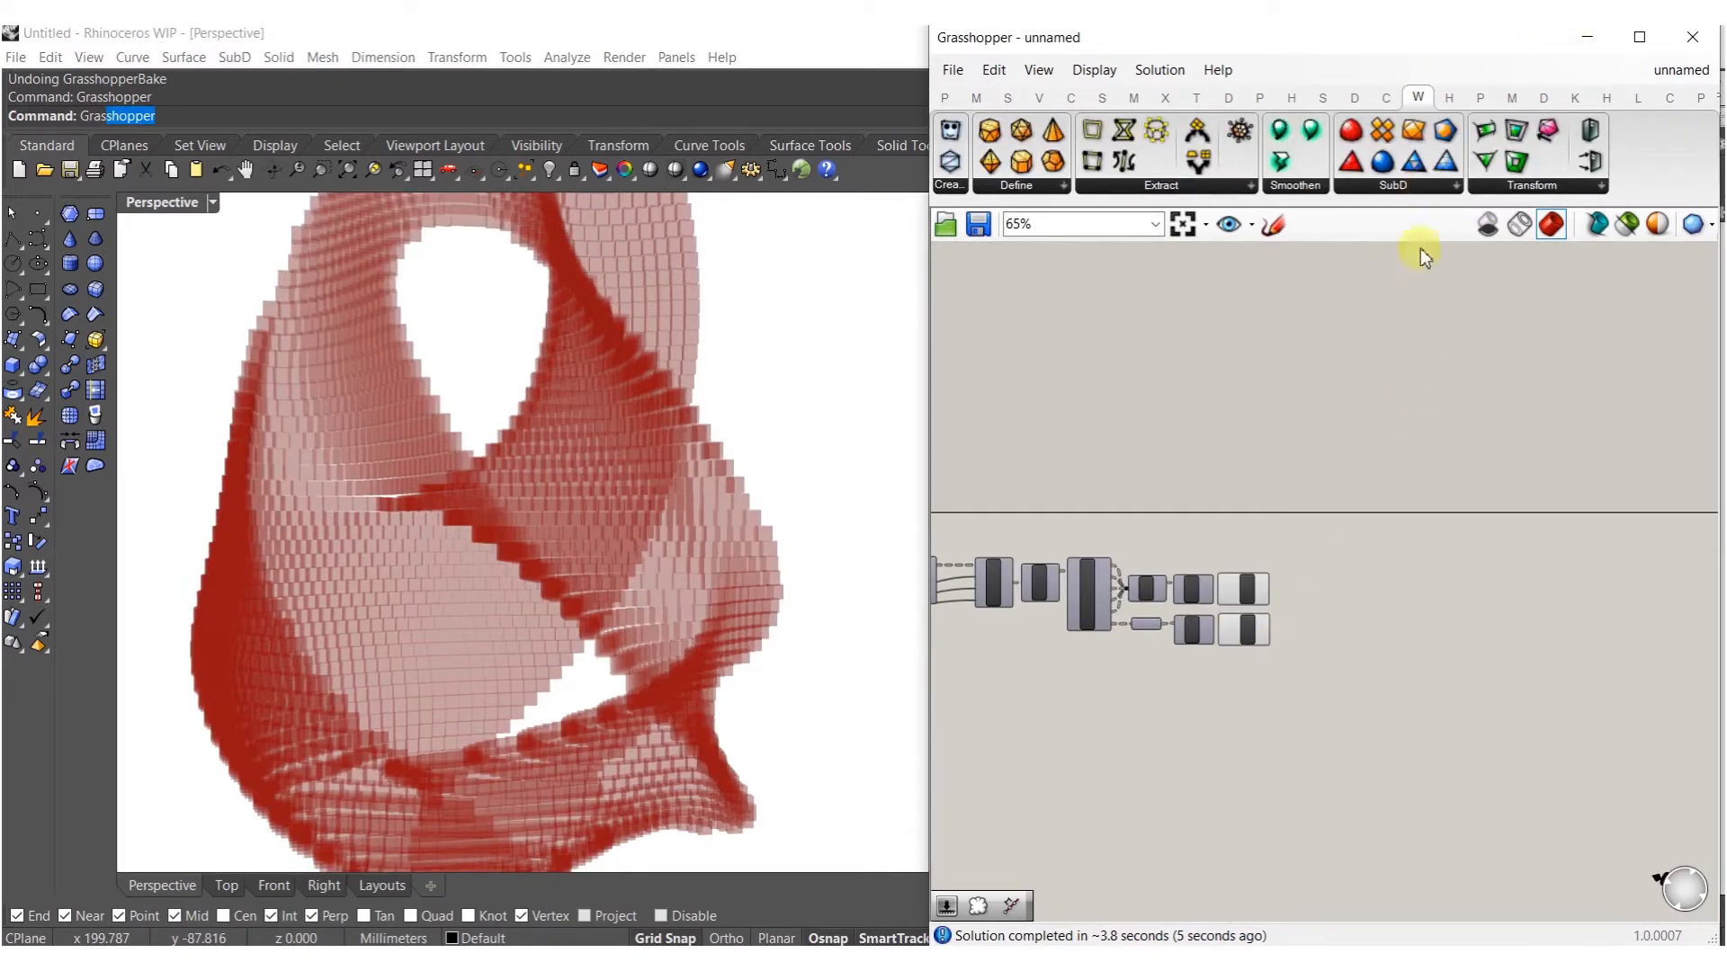
{"action": "scroll", "coordinate": [1342, 568], "scroll_direction": "up", "scroll_amount": 5}
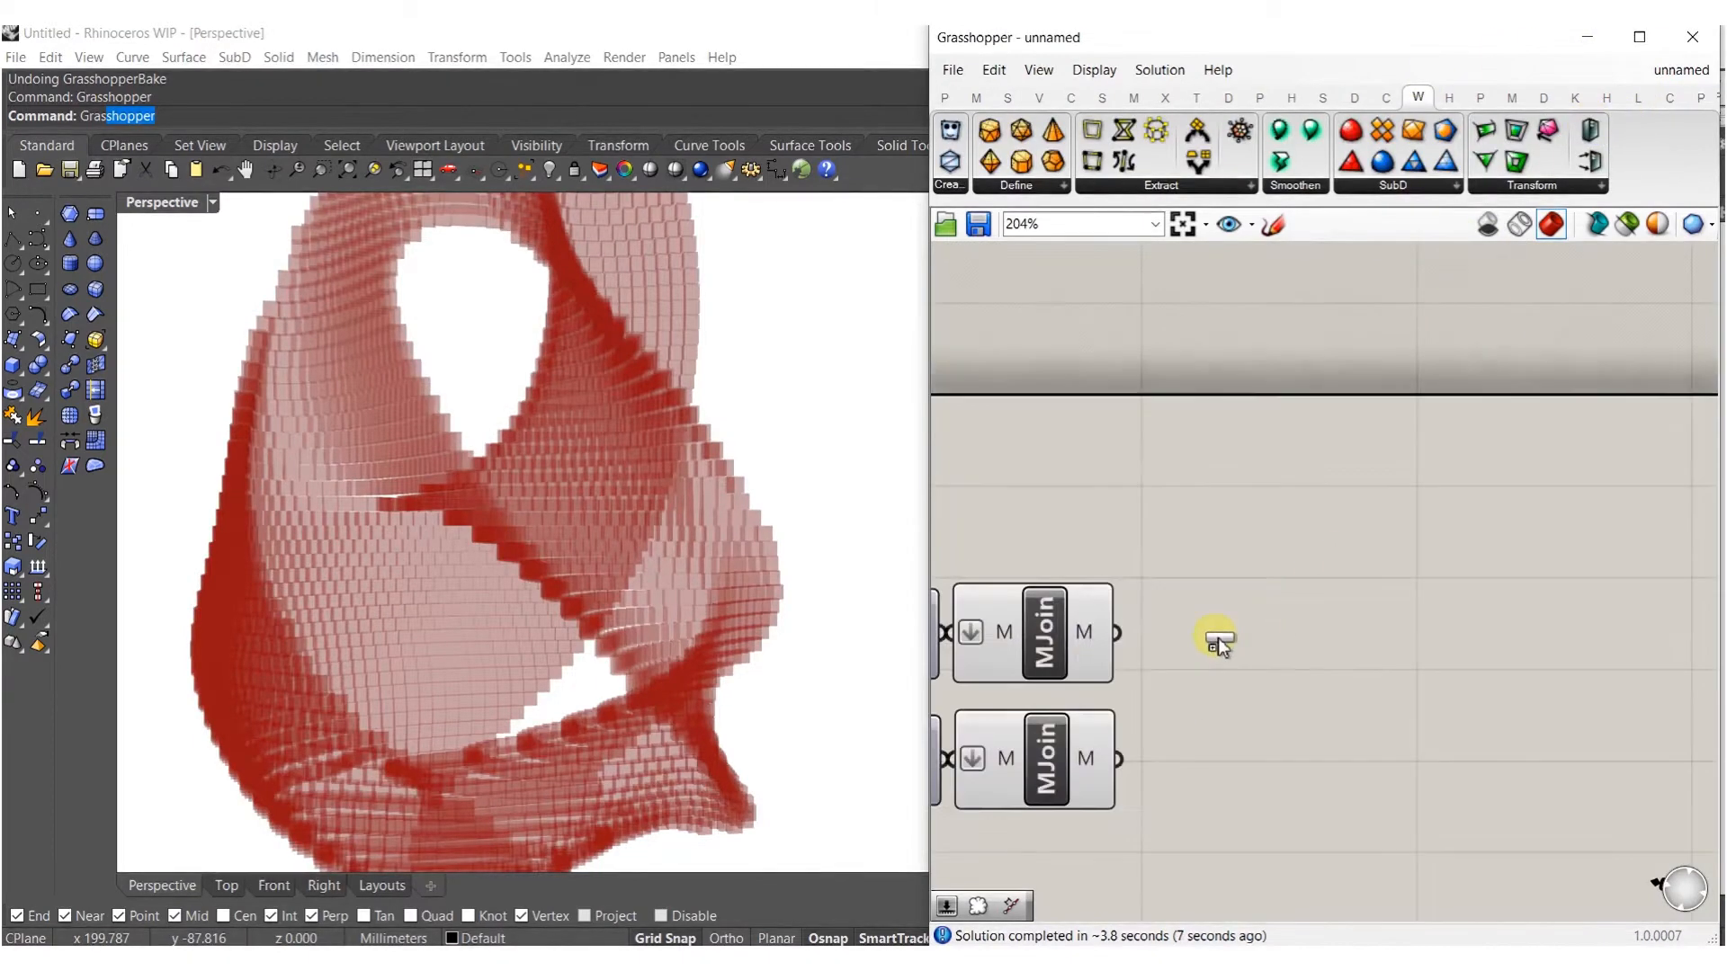
{"action": "left_click", "coordinate": [1218, 635]}
{"action": "left_click_drag", "start_coordinate": [1252, 649], "coordinate": [1211, 682]}
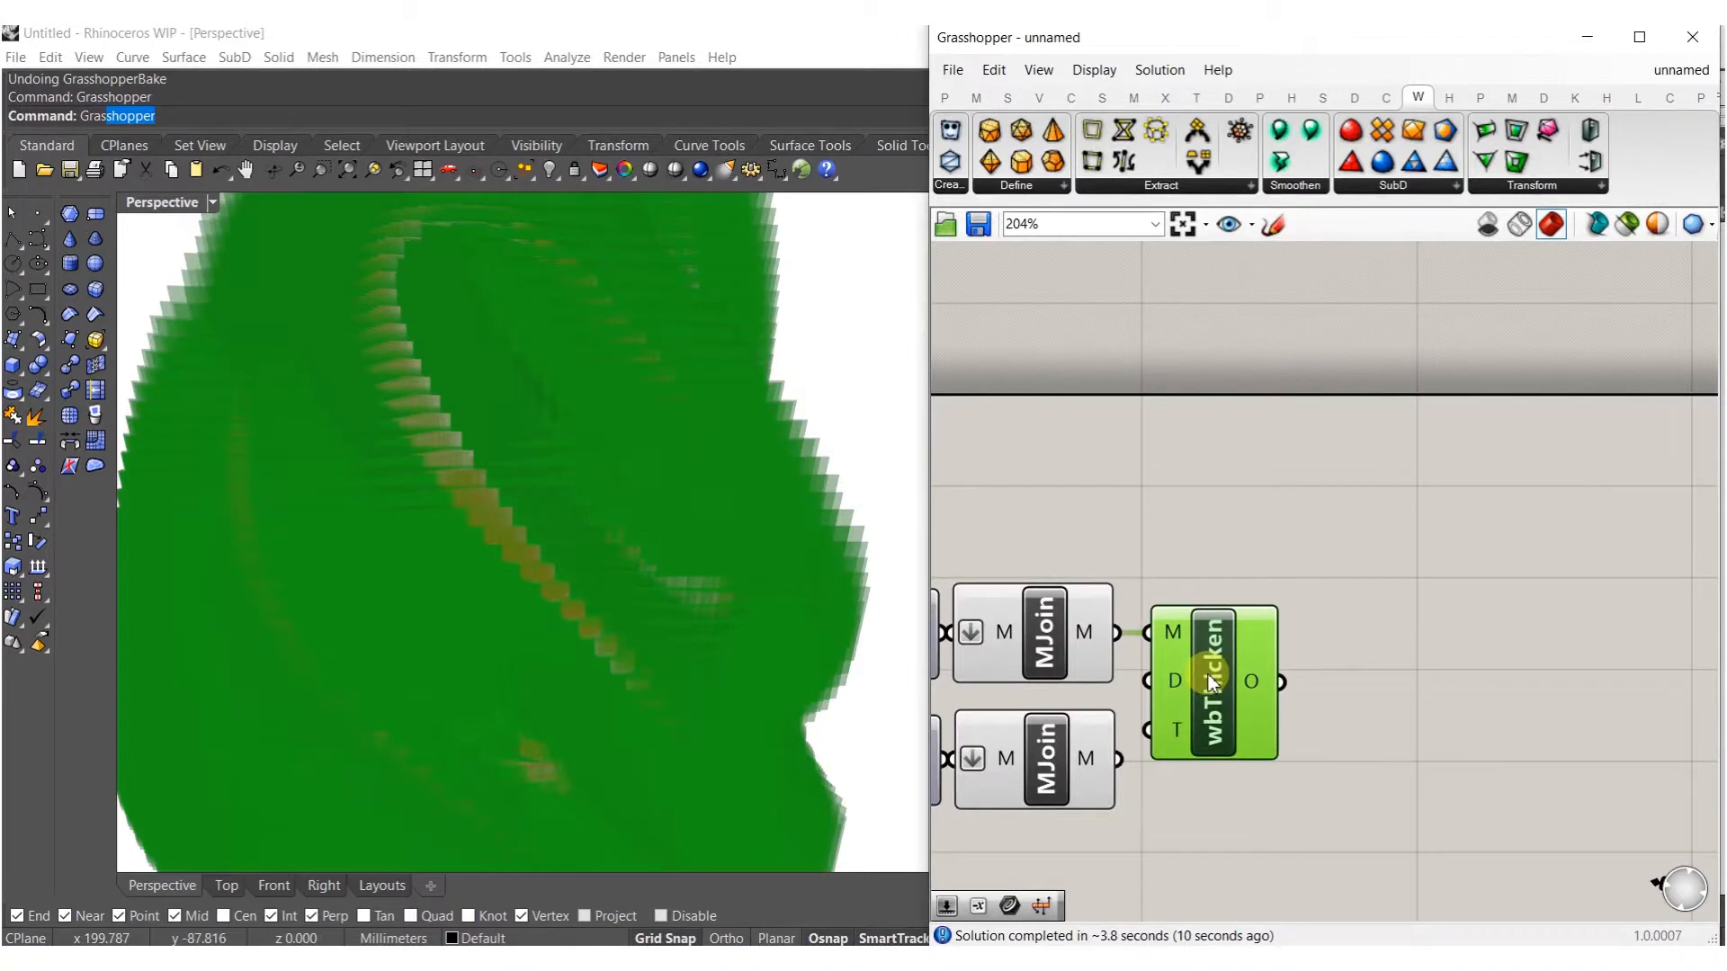
Add a 0.25 number slider, connect it to the D input of the thicken component, and align both with the upper Mesh Join.
{"action": "right_click_drag", "start_coordinate": [750, 564], "coordinate": [657, 625]}
{"action": "left_click_drag", "start_coordinate": [1223, 704], "coordinate": [1500, 704]}
{"action": "double_click", "coordinate": [1301, 760]}
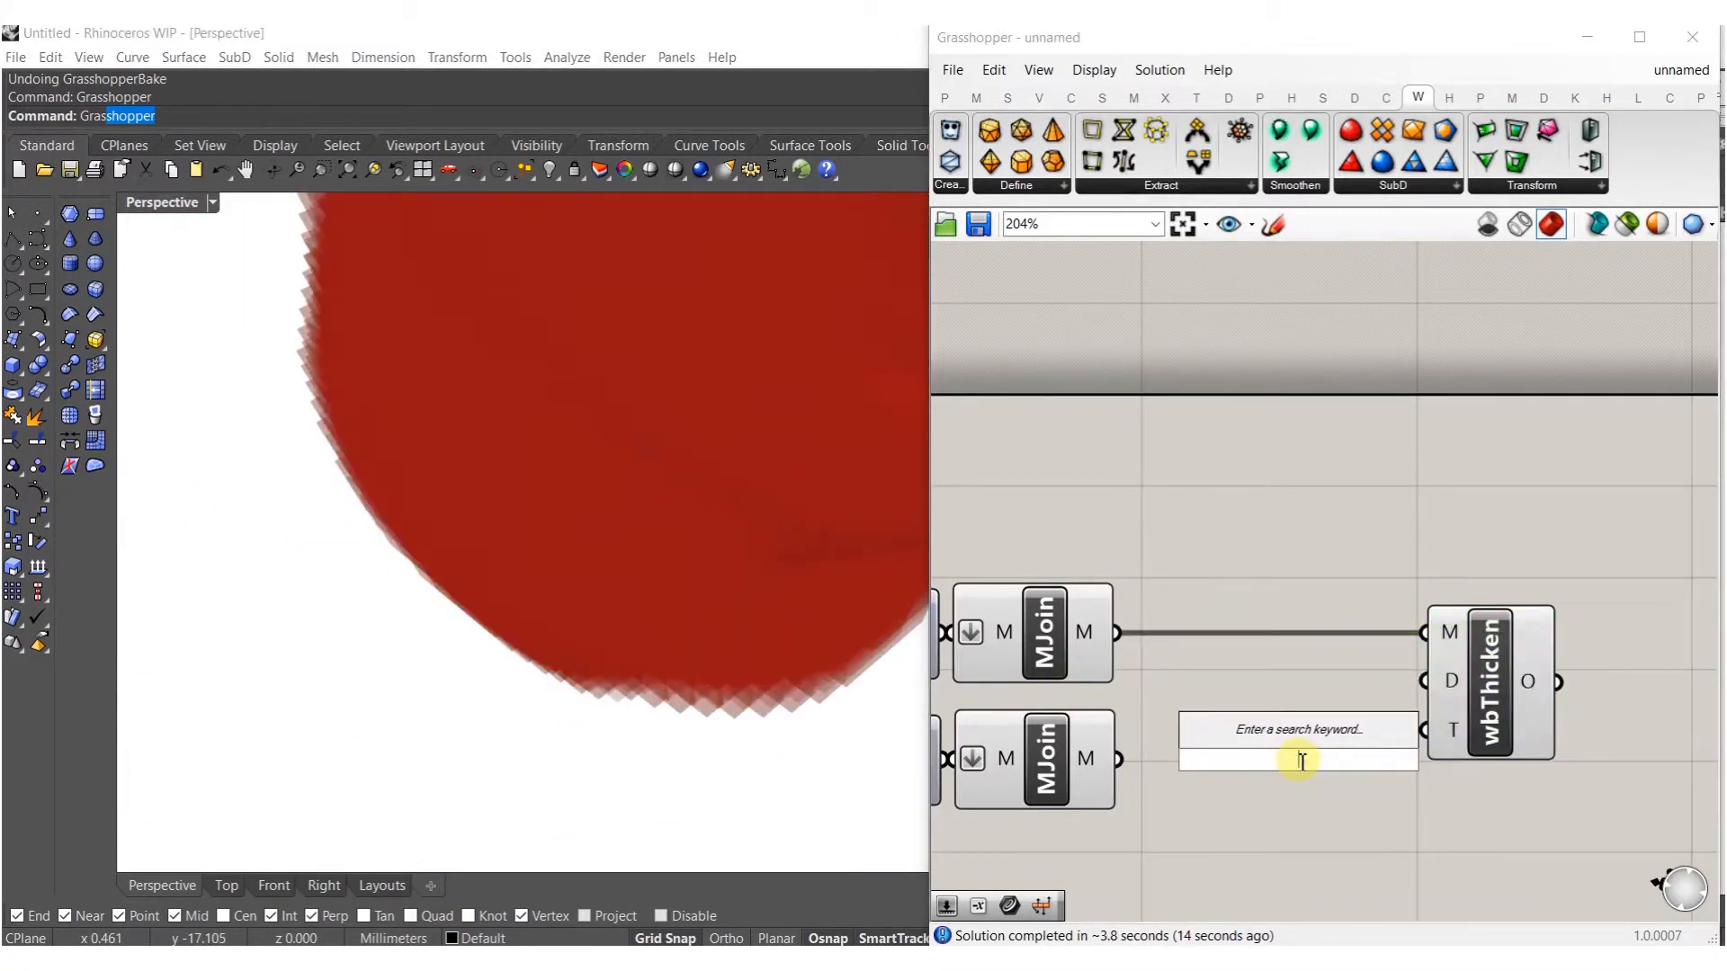
{"action": "type", "text": "25"}
{"action": "key", "text": "Return"}
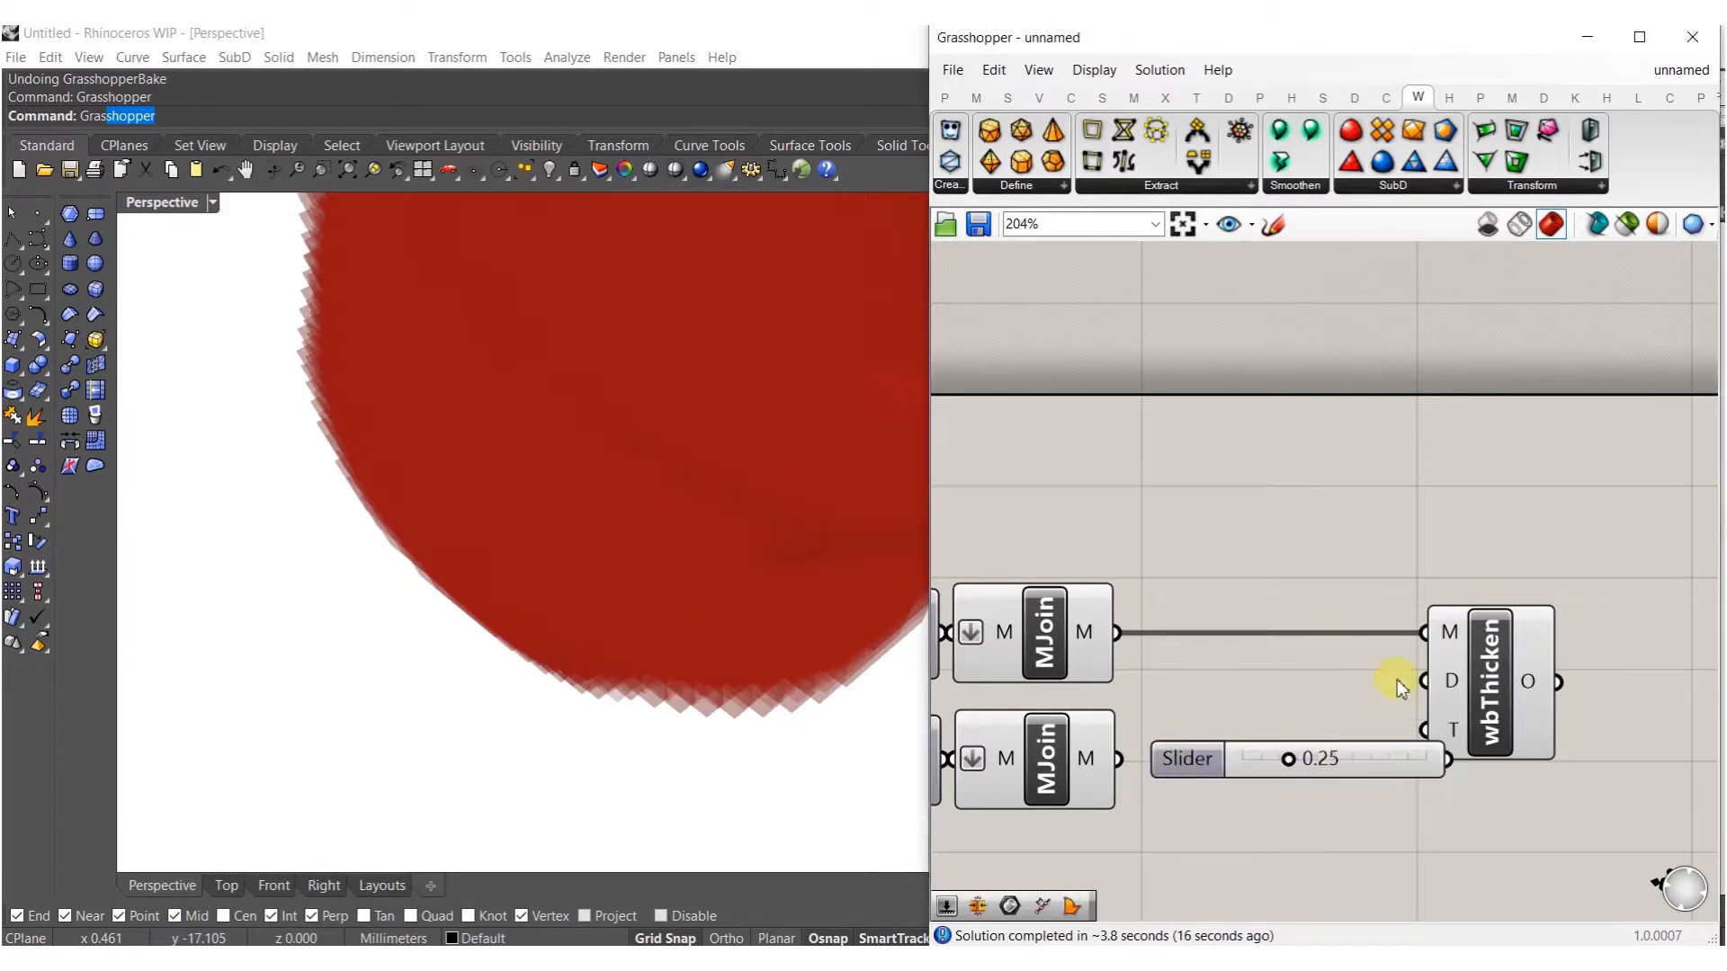
{"action": "left_click_drag", "start_coordinate": [1431, 715], "coordinate": [1447, 758]}
{"action": "left_click_drag", "start_coordinate": [1493, 703], "coordinate": [1561, 776]}
{"action": "left_click_drag", "start_coordinate": [1563, 845], "coordinate": [1417, 692]}
{"action": "left_click_drag", "start_coordinate": [1547, 761], "coordinate": [1552, 684]}
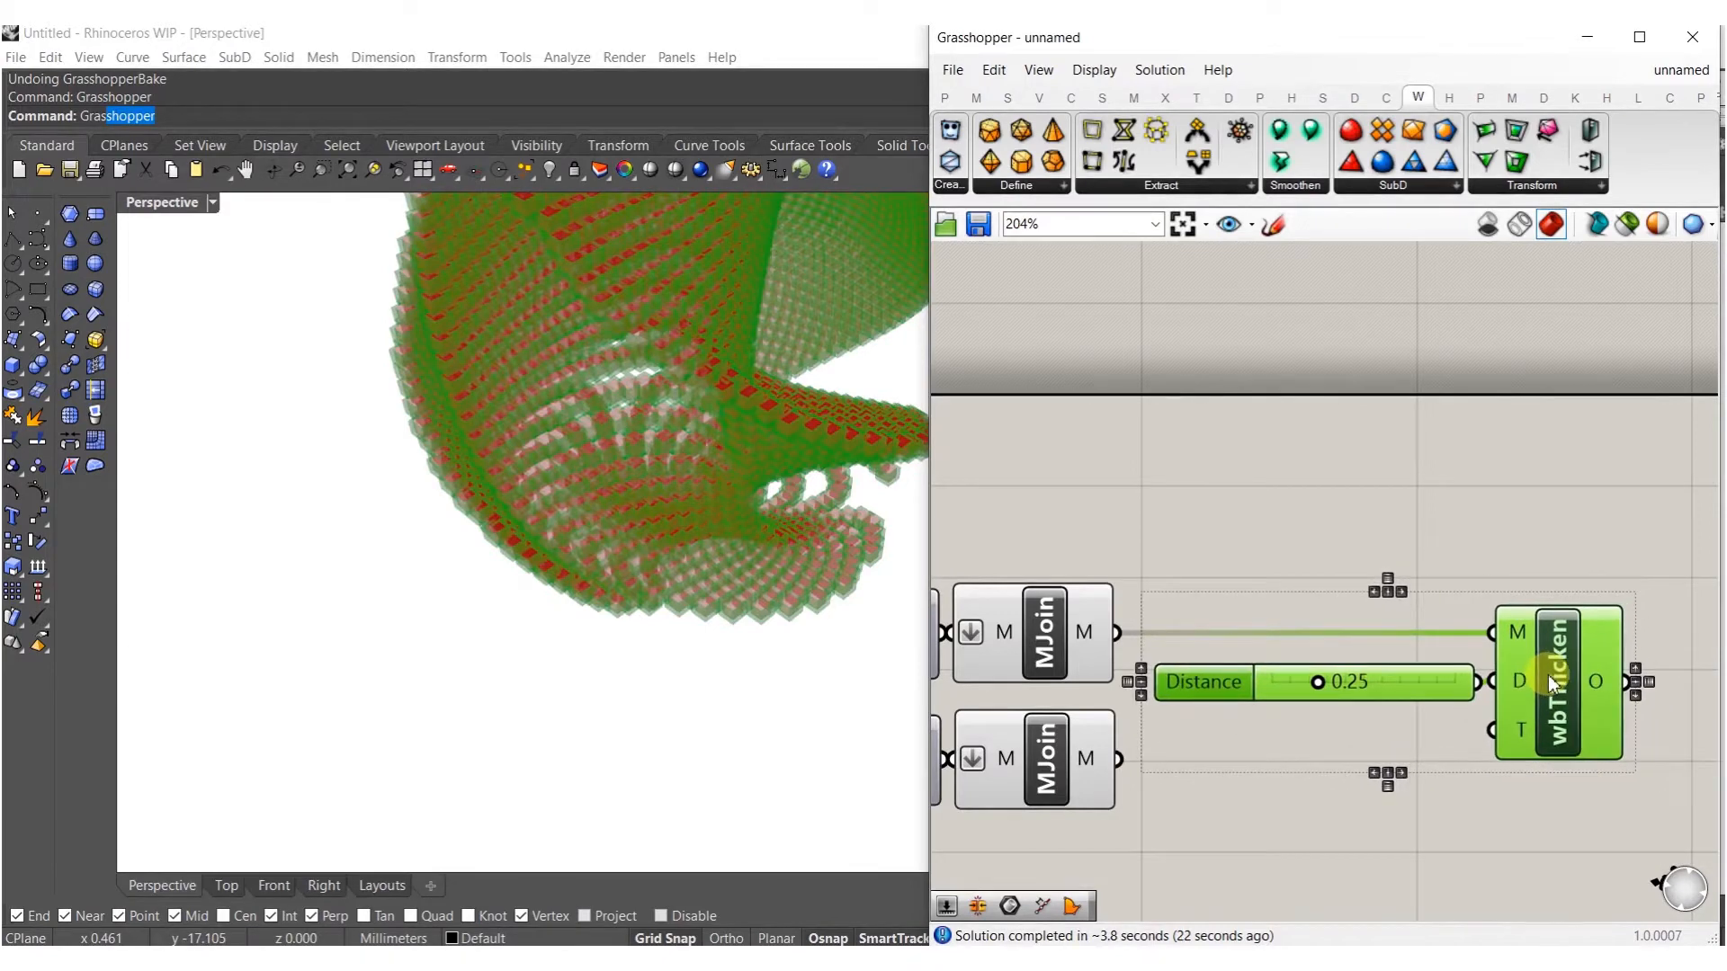
Bake the lower Mesh Join and Weaverbird Mesh Thicken outputs into Rhino, and close Grasshopper.
{"action": "right_click_drag", "start_coordinate": [555, 465], "coordinate": [504, 470]}
{"action": "scroll", "coordinate": [752, 417], "scroll_direction": "up", "scroll_amount": 10}
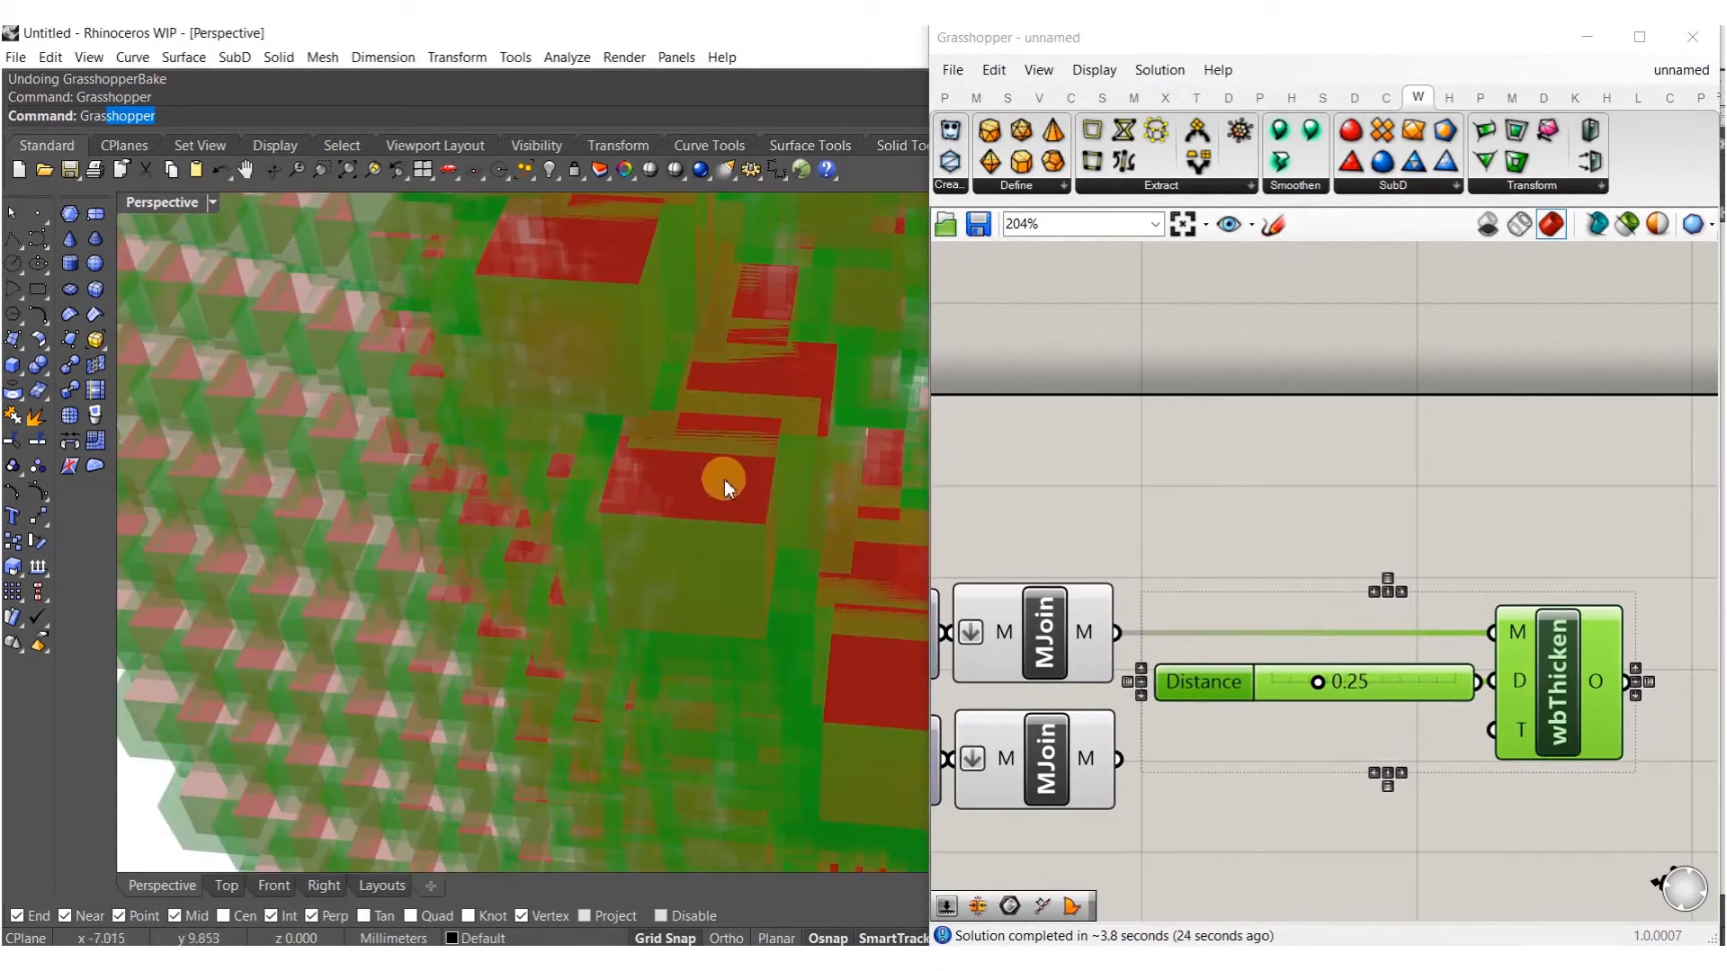
{"action": "scroll", "coordinate": [1346, 647], "scroll_direction": "down", "scroll_amount": 3}
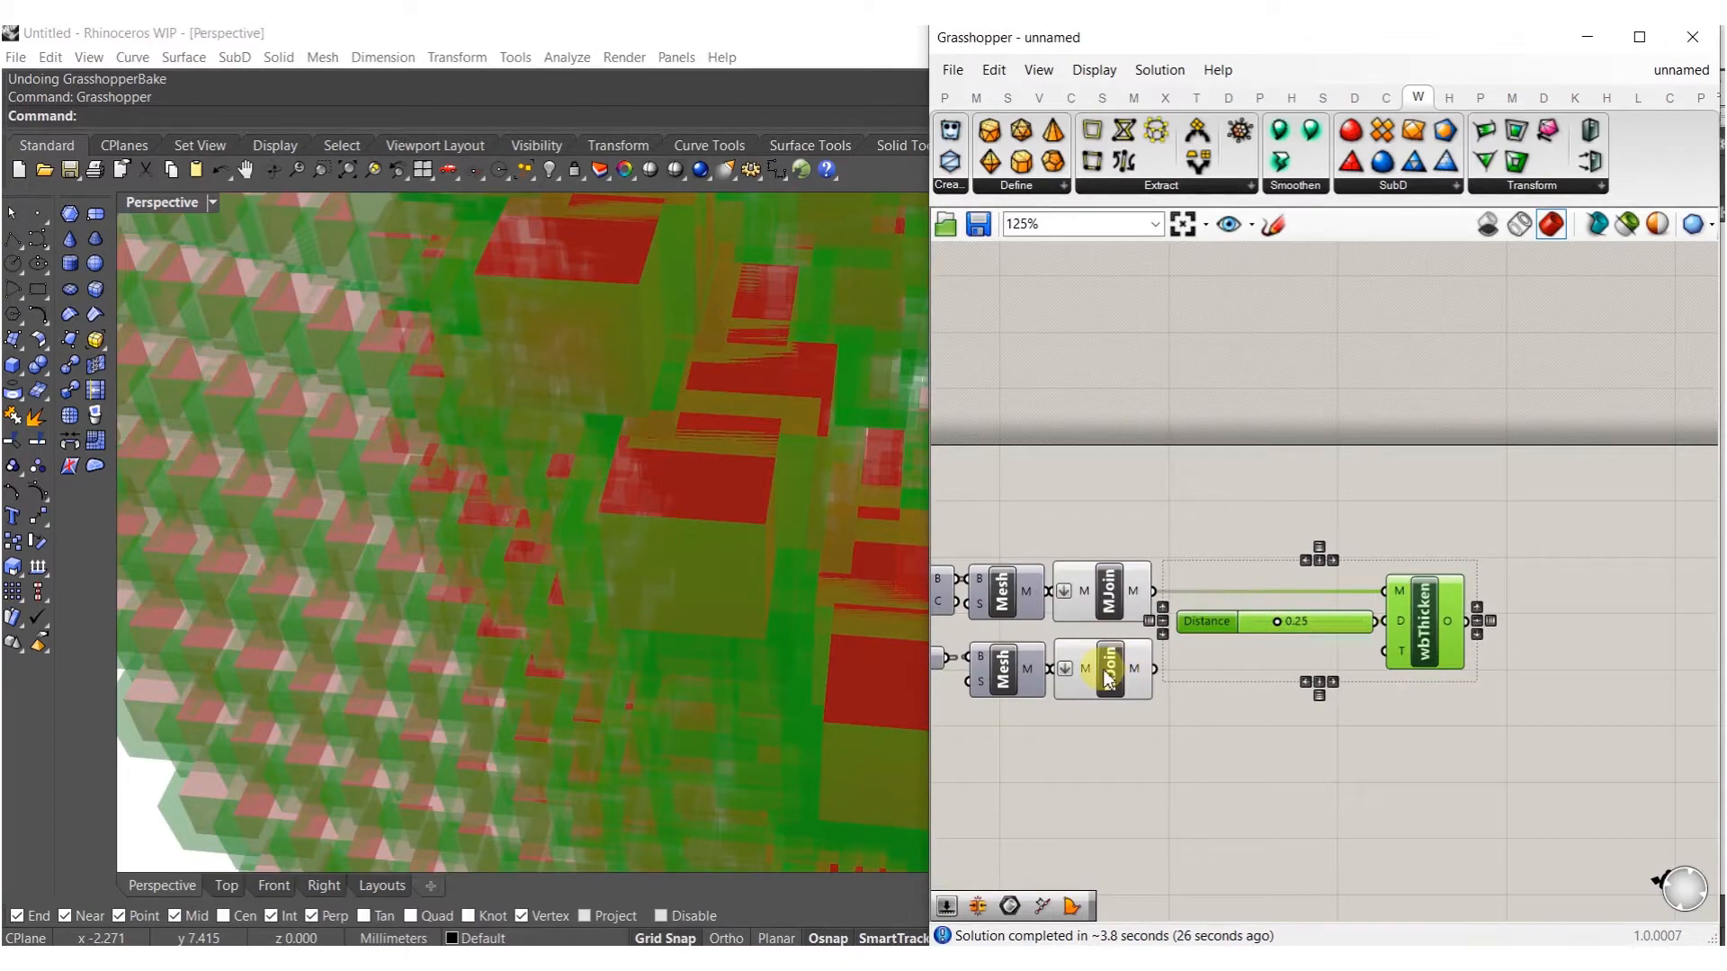
{"action": "left_click", "coordinate": [1116, 679]}
{"action": "middle_click", "coordinate": [1115, 676]}
{"action": "left_click", "coordinate": [1154, 717]}
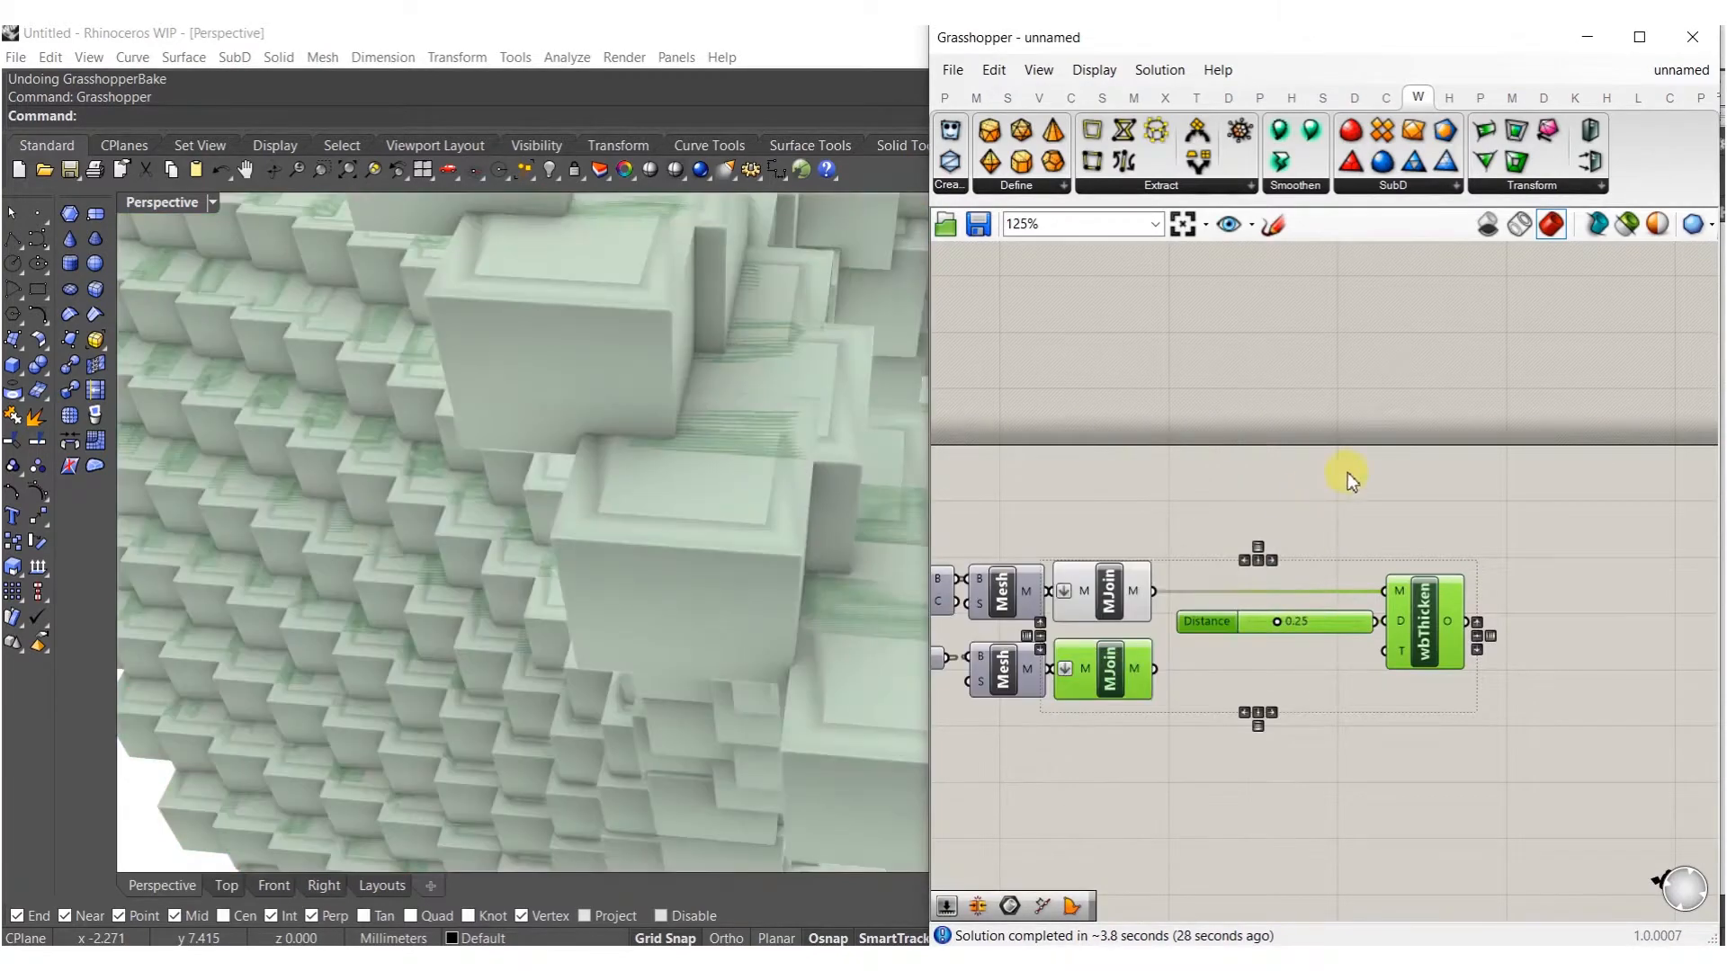
{"action": "left_click", "coordinate": [1347, 479]}
{"action": "left_click", "coordinate": [1690, 38]}
Examine how the baked open infill mesh sits within the thickened cube frames, up close and across the whole form.
{"action": "right_click_drag", "start_coordinate": [821, 444], "coordinate": [640, 470]}
{"action": "left_click", "coordinate": [670, 591]}
{"action": "scroll", "coordinate": [592, 461], "scroll_direction": "up", "scroll_amount": 5}
{"action": "mouse_move", "coordinate": [595, 500]}
{"action": "left_mouse_down"}
{"action": "mouse_move", "coordinate": [612, 501]}
{"action": "mouse_move", "coordinate": [612, 477]}
{"action": "left_mouse_up"}
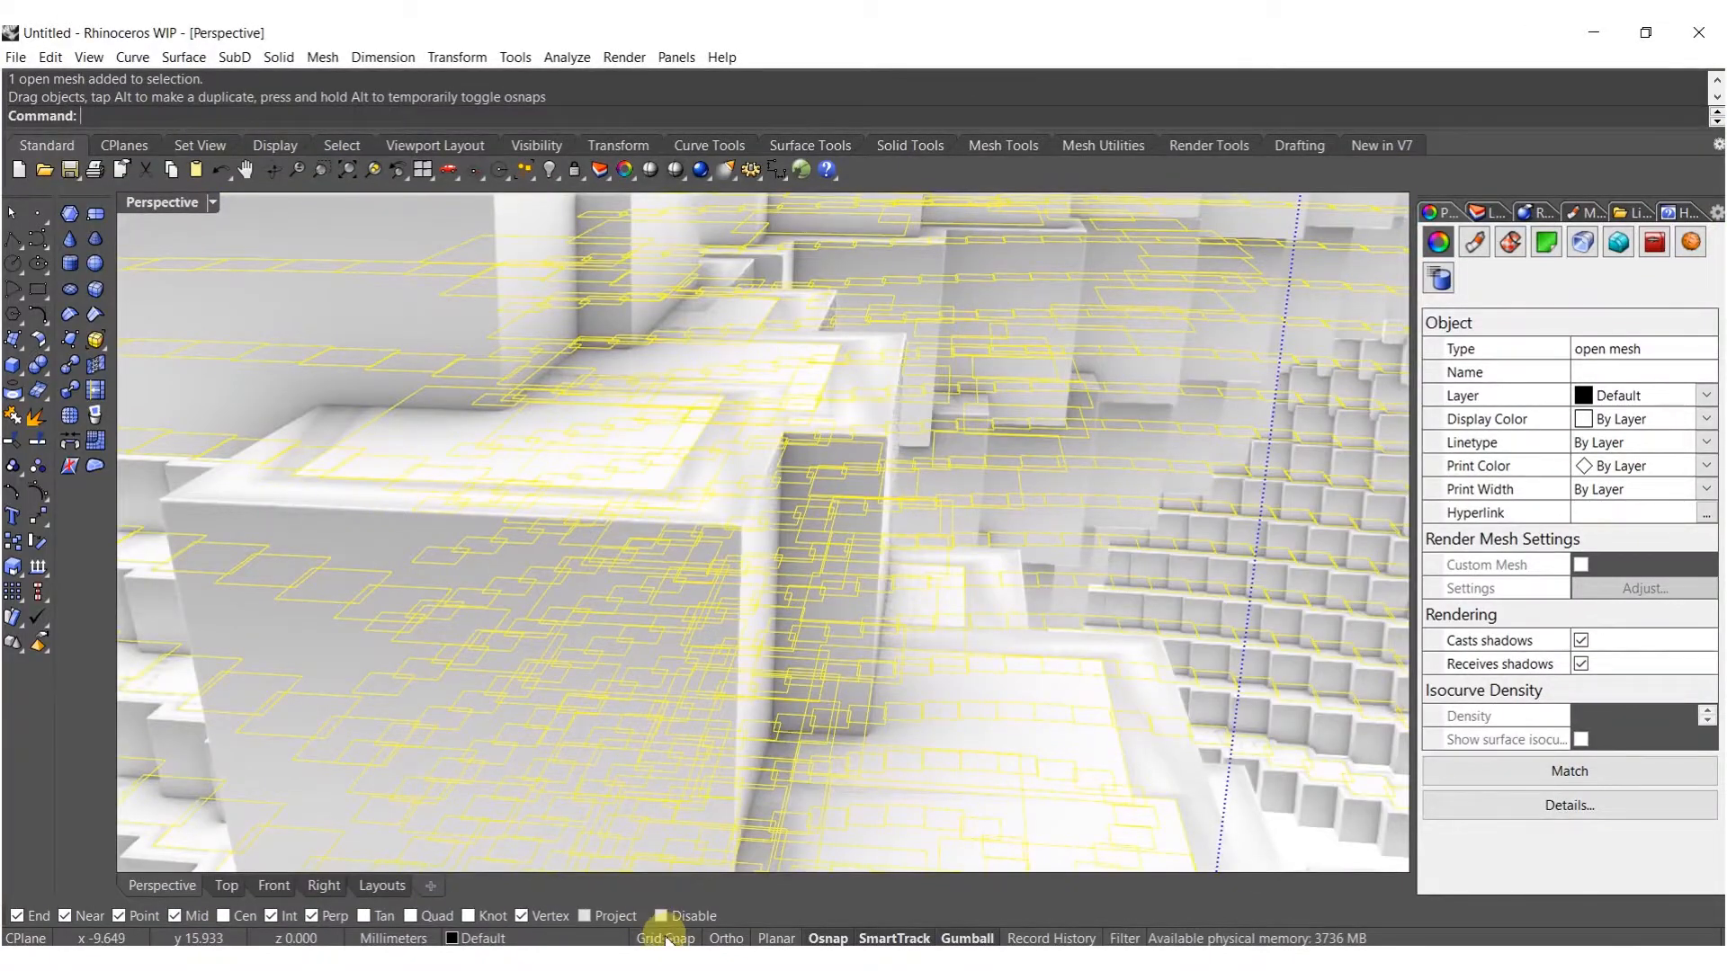
{"action": "scroll", "coordinate": [611, 413], "scroll_direction": "up", "scroll_amount": 5}
{"action": "mouse_move", "coordinate": [643, 458]}
{"action": "left_mouse_down"}
{"action": "mouse_move", "coordinate": [647, 494]}
{"action": "mouse_move", "coordinate": [643, 469]}
{"action": "left_mouse_up"}
{"action": "right_click_drag", "start_coordinate": [628, 547], "coordinate": [526, 575]}
{"action": "scroll", "coordinate": [786, 558], "scroll_direction": "down", "scroll_amount": 4}
{"action": "scroll", "coordinate": [517, 494], "scroll_direction": "up", "scroll_amount": 5}
{"action": "mouse_move", "coordinate": [467, 492]}
{"action": "left_mouse_down"}
{"action": "mouse_move", "coordinate": [476, 546]}
{"action": "mouse_move", "coordinate": [486, 515]}
{"action": "left_mouse_up"}
{"action": "scroll", "coordinate": [640, 536], "scroll_direction": "down", "scroll_amount": 12}
{"action": "key", "text": "Escape"}
{"action": "right_click_drag", "start_coordinate": [705, 405], "coordinate": [835, 564]}
{"action": "scroll", "coordinate": [774, 512], "scroll_direction": "down", "scroll_amount": 10}
{"action": "right_click_drag", "start_coordinate": [714, 455], "coordinate": [877, 586]}
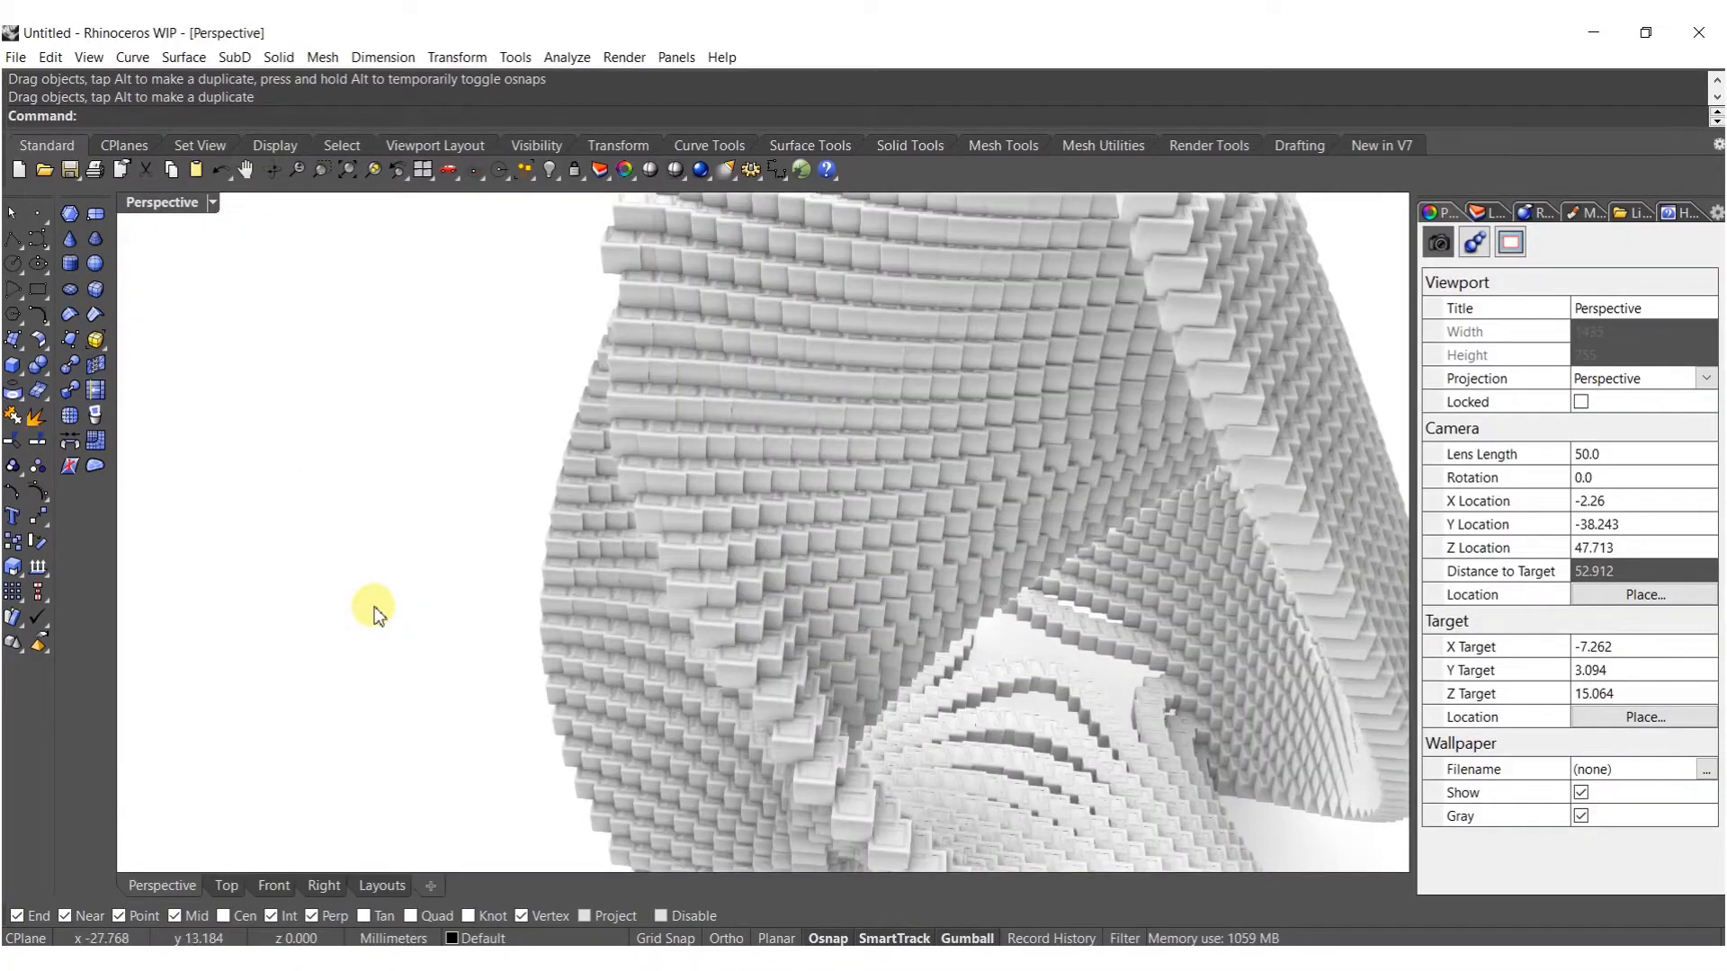
Switch the Perspective viewport to the Shaded display mode.
{"action": "middle_click", "coordinate": [440, 565]}
{"action": "left_click", "coordinate": [491, 550]}
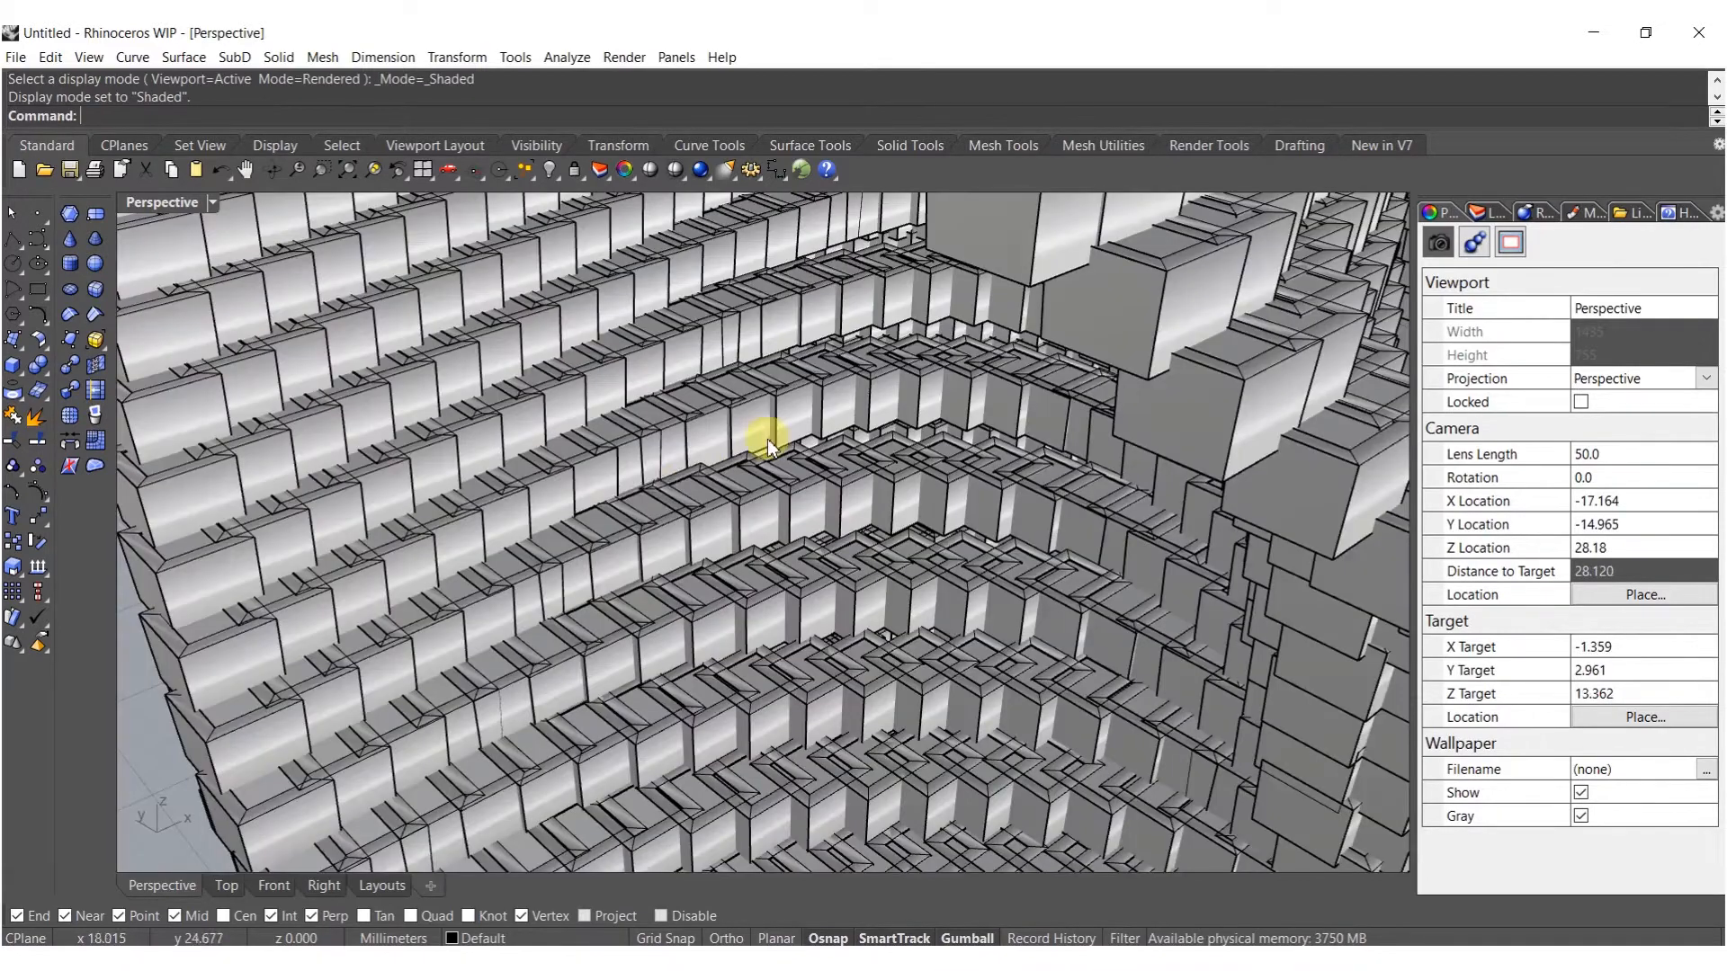
{"action": "mouse_move", "coordinate": [760, 431]}
{"action": "right_mouse_down"}
{"action": "mouse_move", "coordinate": [717, 503]}
{"action": "mouse_move", "coordinate": [767, 605]}
{"action": "mouse_move", "coordinate": [755, 552]}
{"action": "right_mouse_up"}
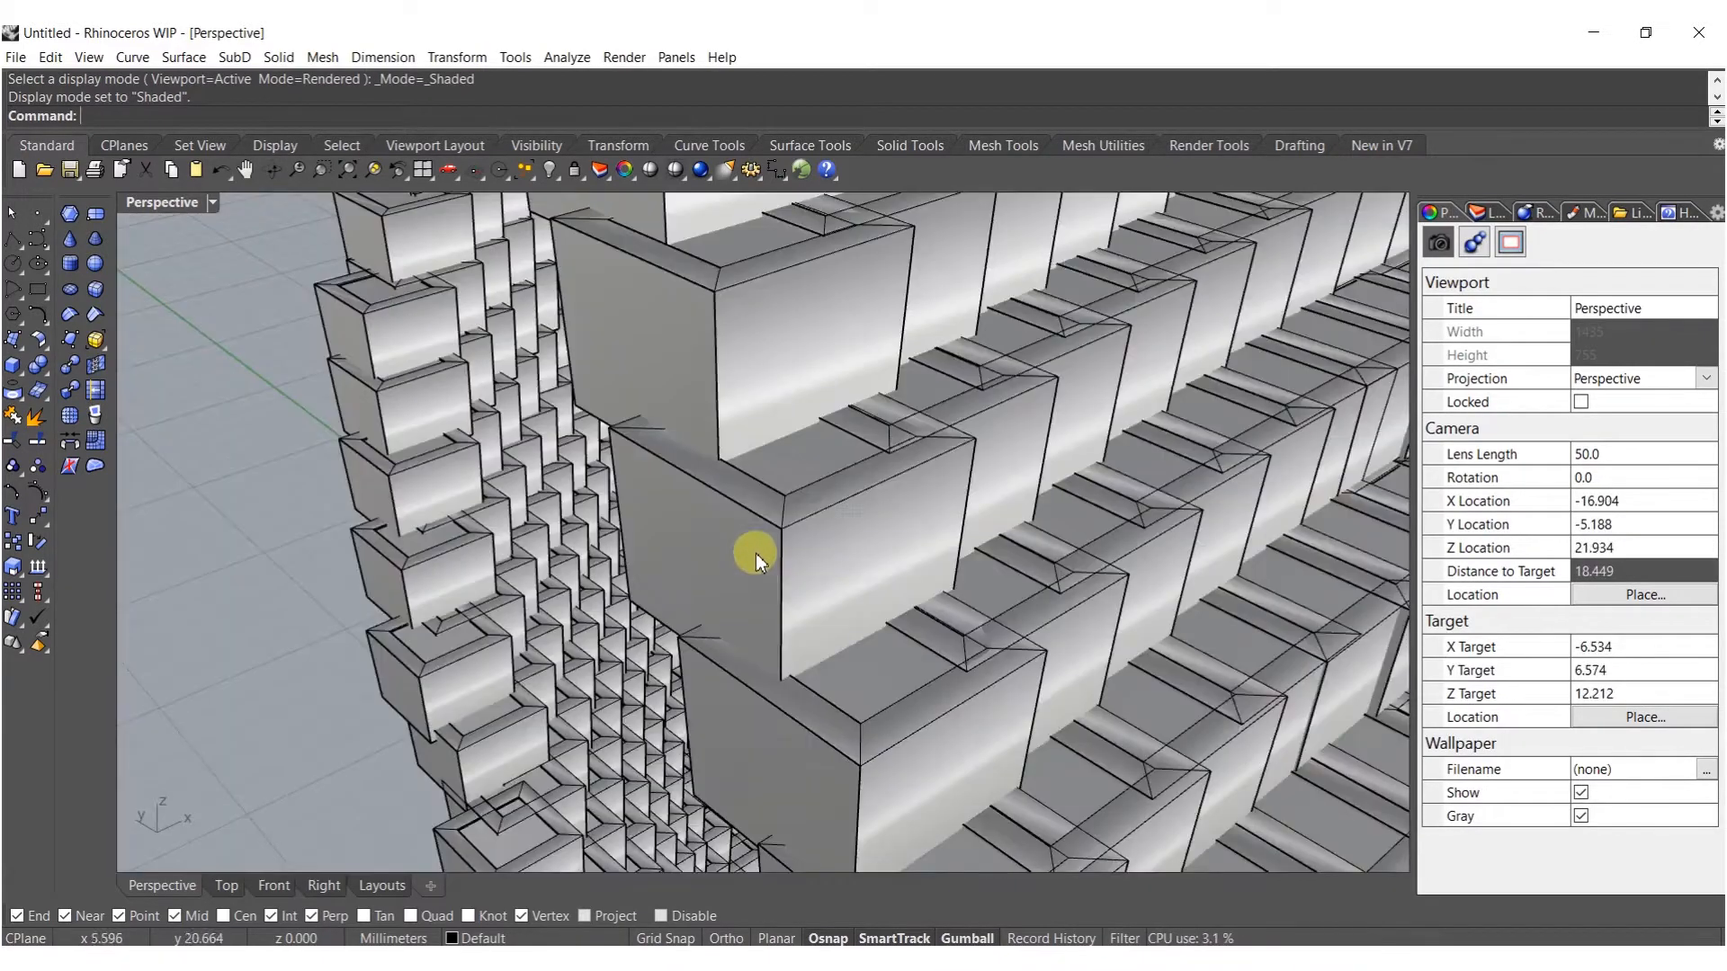
Try assigning the closed thickened frame mesh to the GRASS layer.
{"action": "left_click", "coordinate": [1001, 457]}
{"action": "left_click", "coordinate": [1472, 214]}
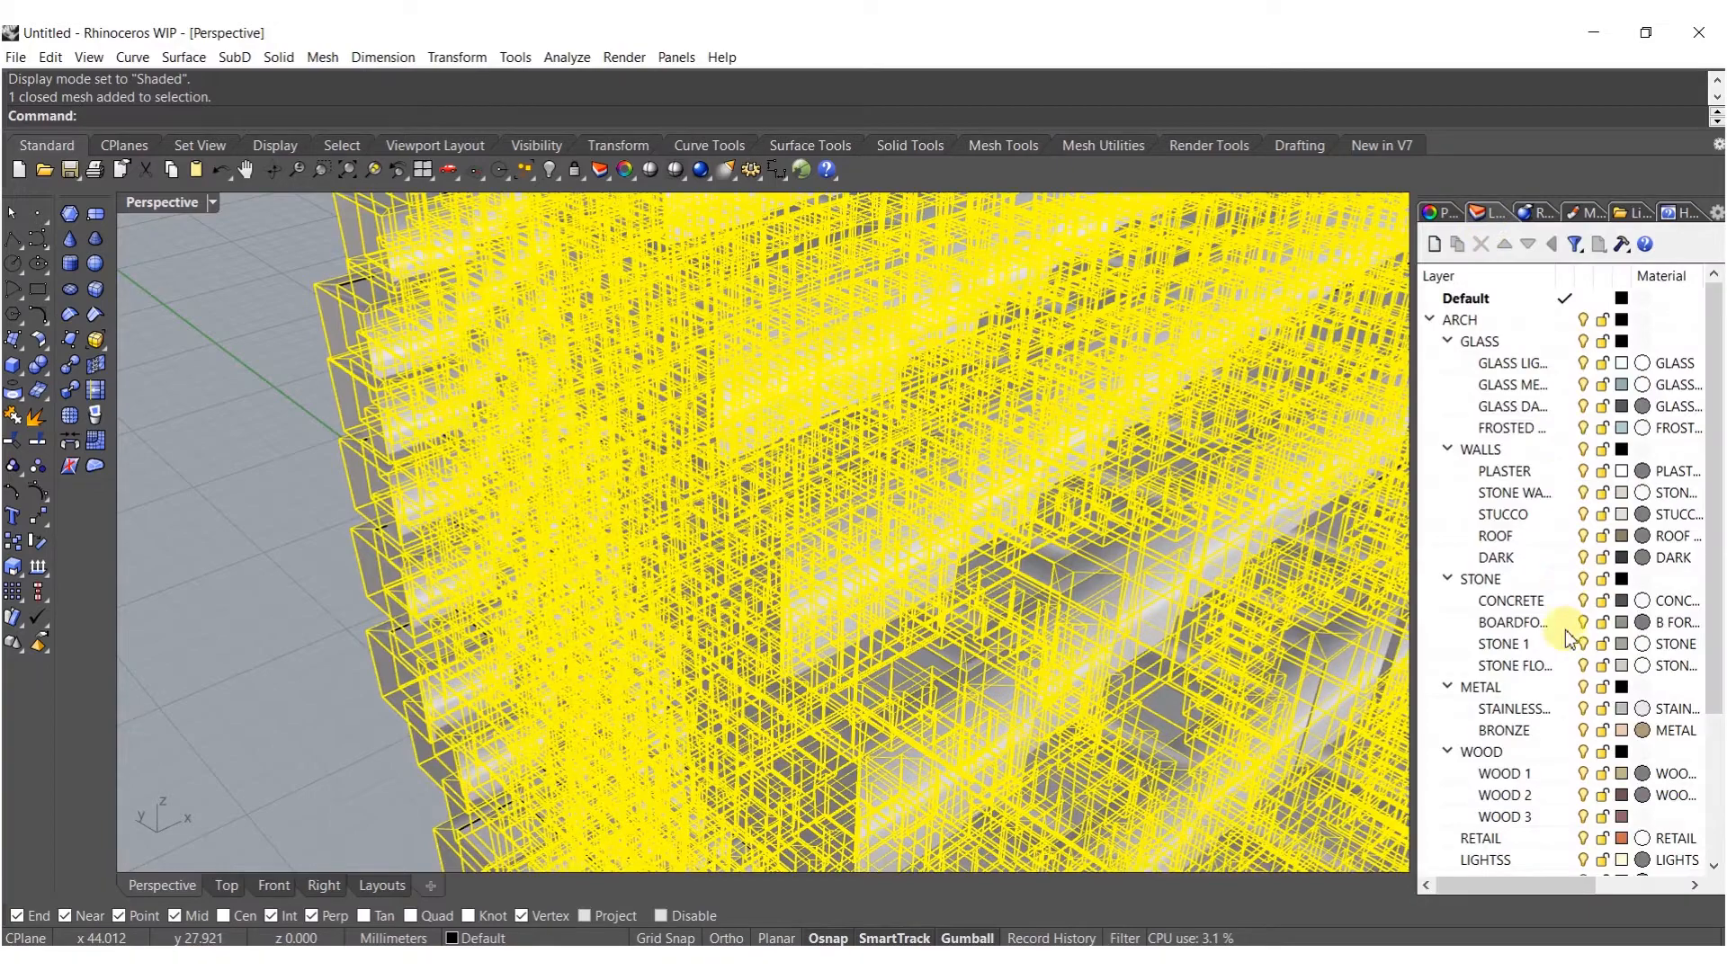
{"action": "scroll", "coordinate": [1520, 725], "scroll_direction": "down", "scroll_amount": 3}
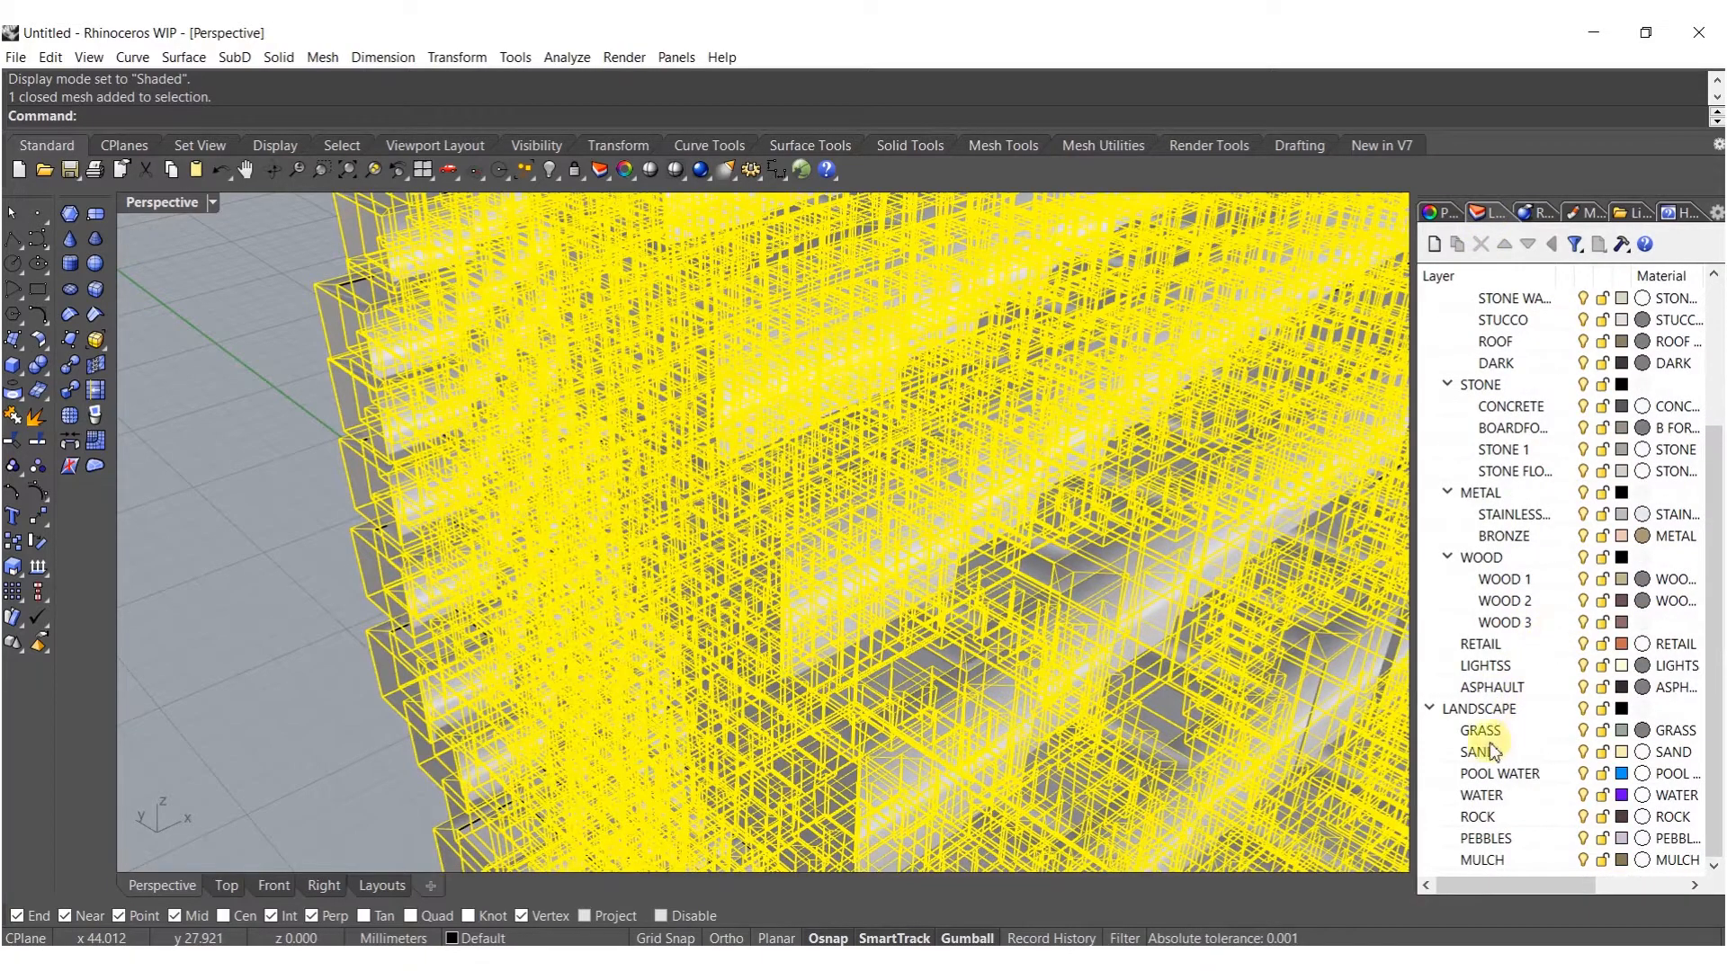
{"action": "right_click", "coordinate": [1481, 730]}
{"action": "left_click", "coordinate": [1565, 639]}
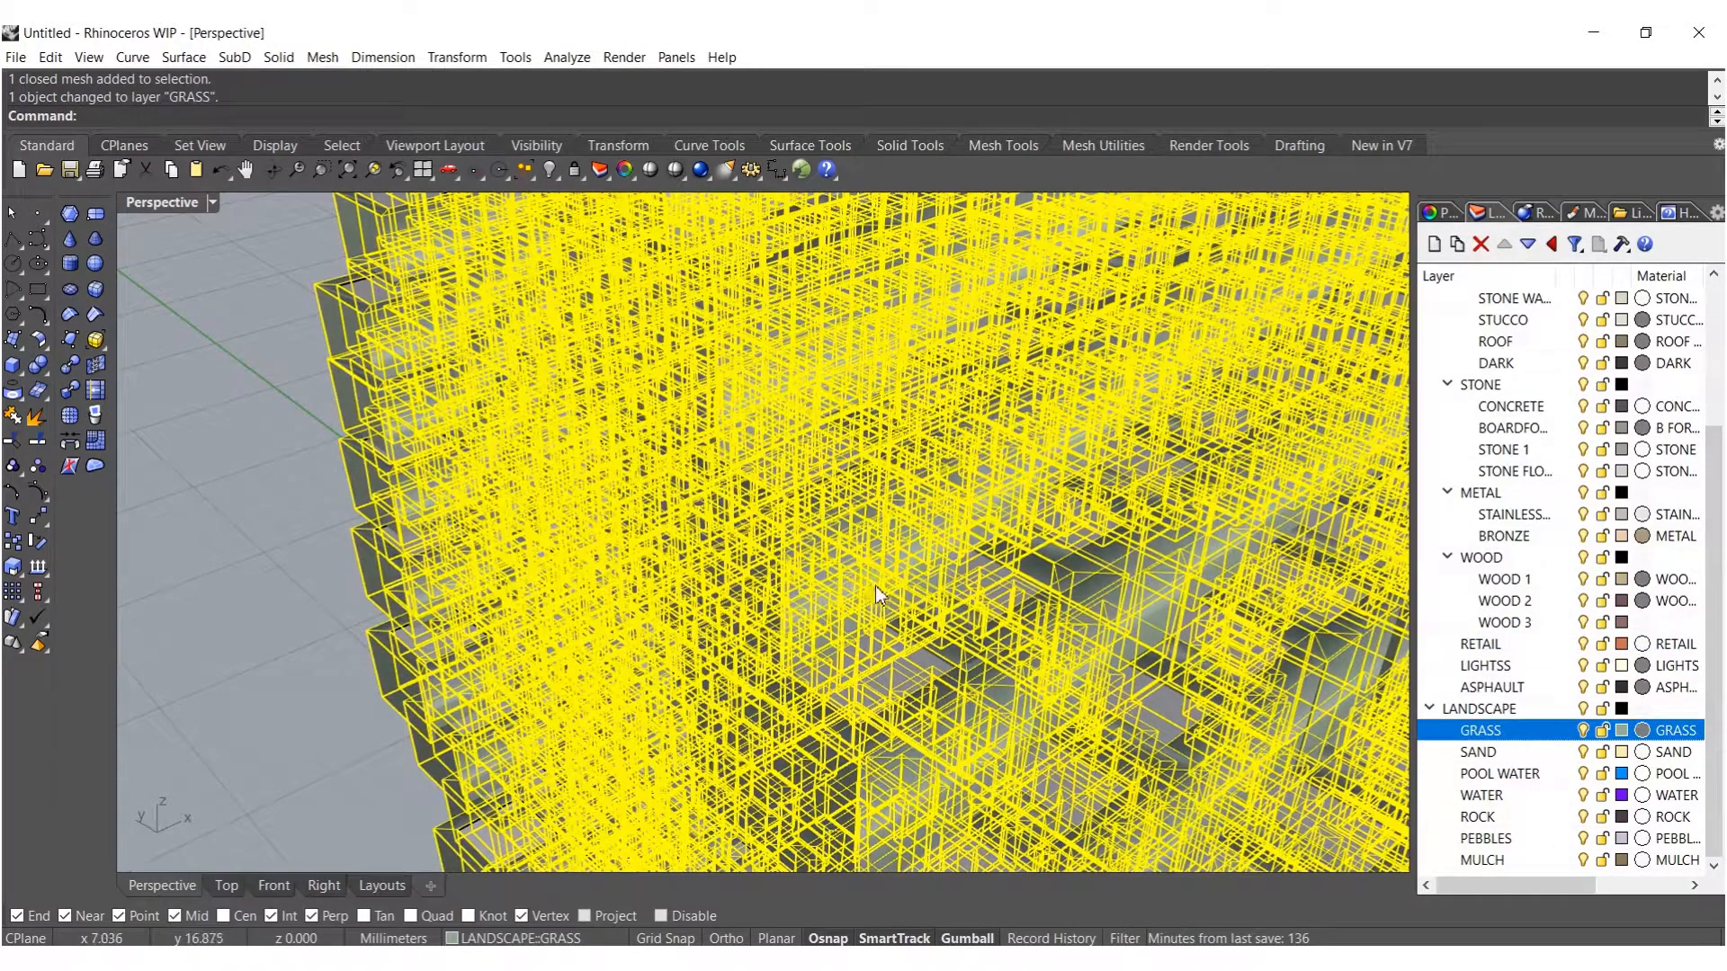
{"action": "key", "text": "ctrl+z"}
{"action": "right_click_drag", "start_coordinate": [877, 593], "coordinate": [842, 593]}
{"action": "key", "text": "Escape"}
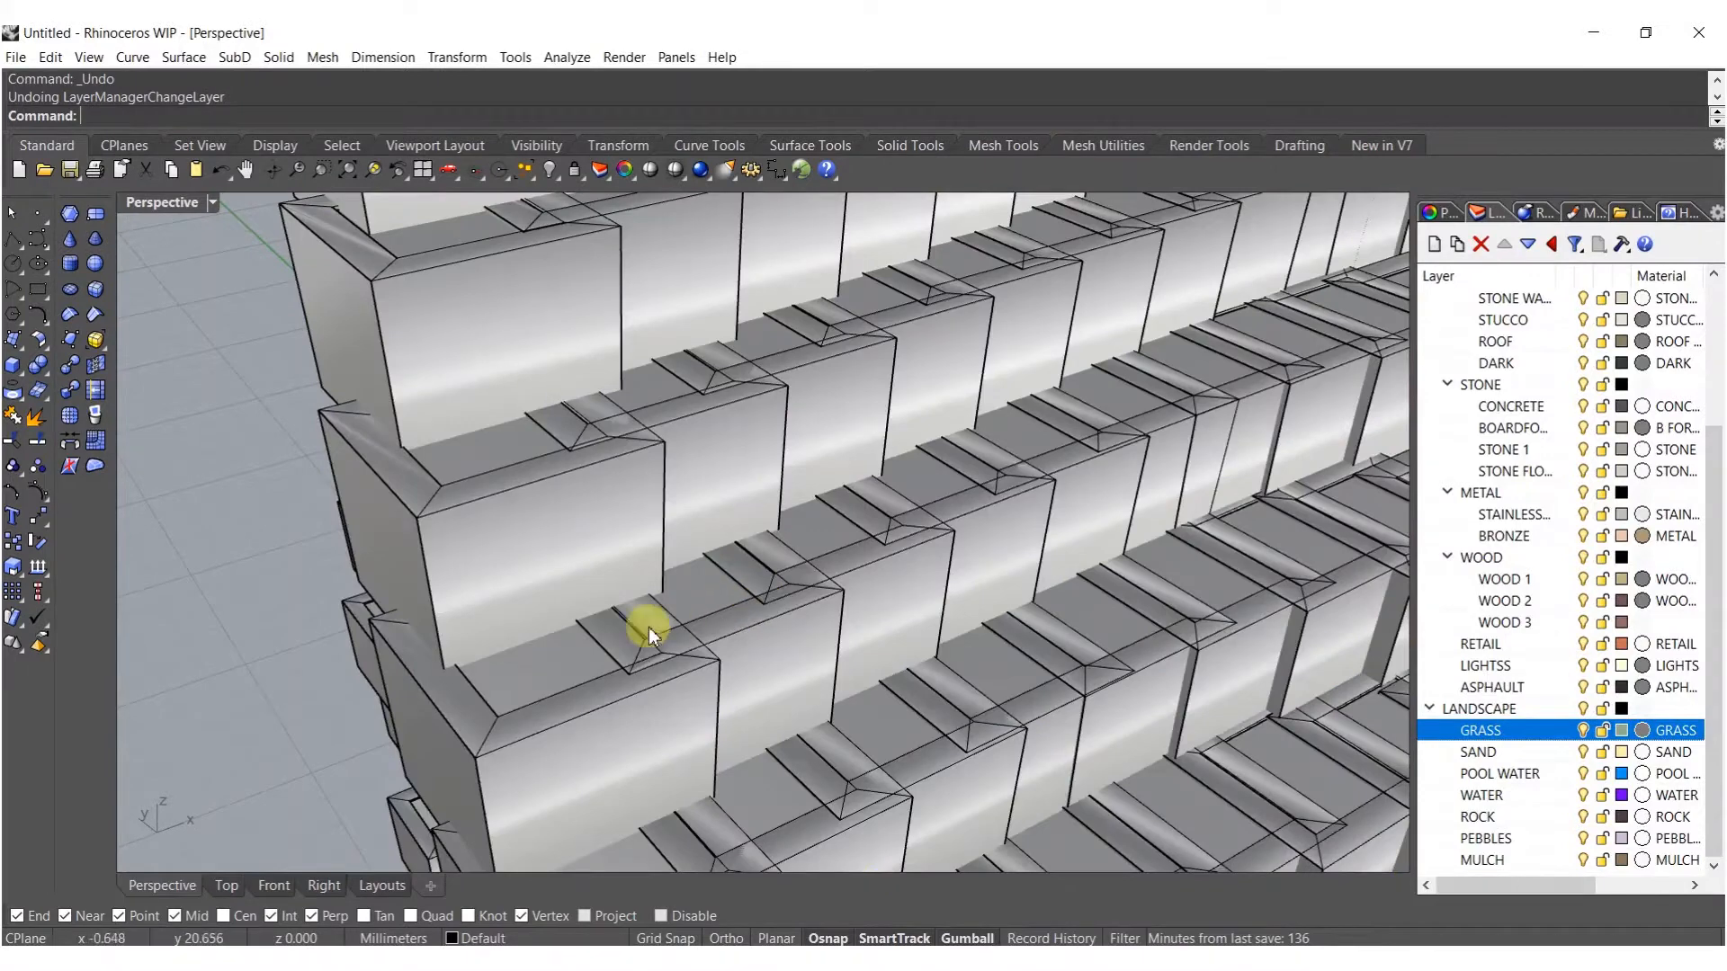
Assign the open infill mesh to the GRASS layer.
{"action": "left_click", "coordinate": [551, 665]}
{"action": "right_click", "coordinate": [1479, 733]}
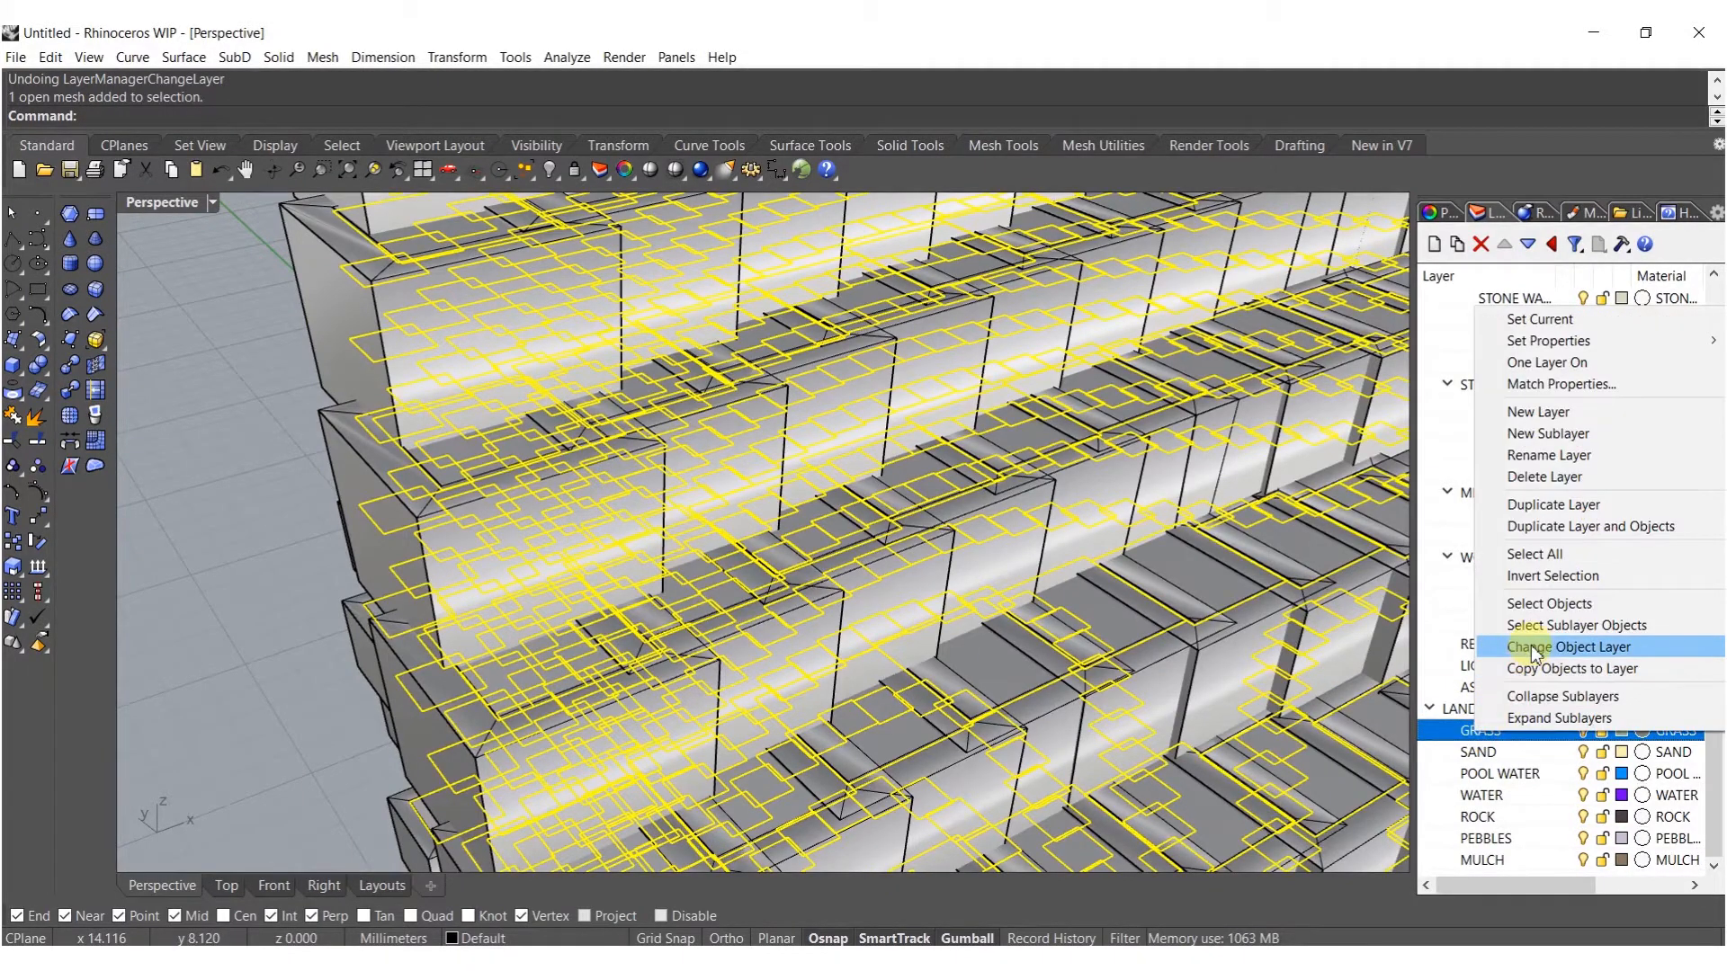
{"action": "left_click", "coordinate": [1529, 644]}
Assign the closed thickened frame mesh to the PLASTER layer.
{"action": "left_click", "coordinate": [508, 564]}
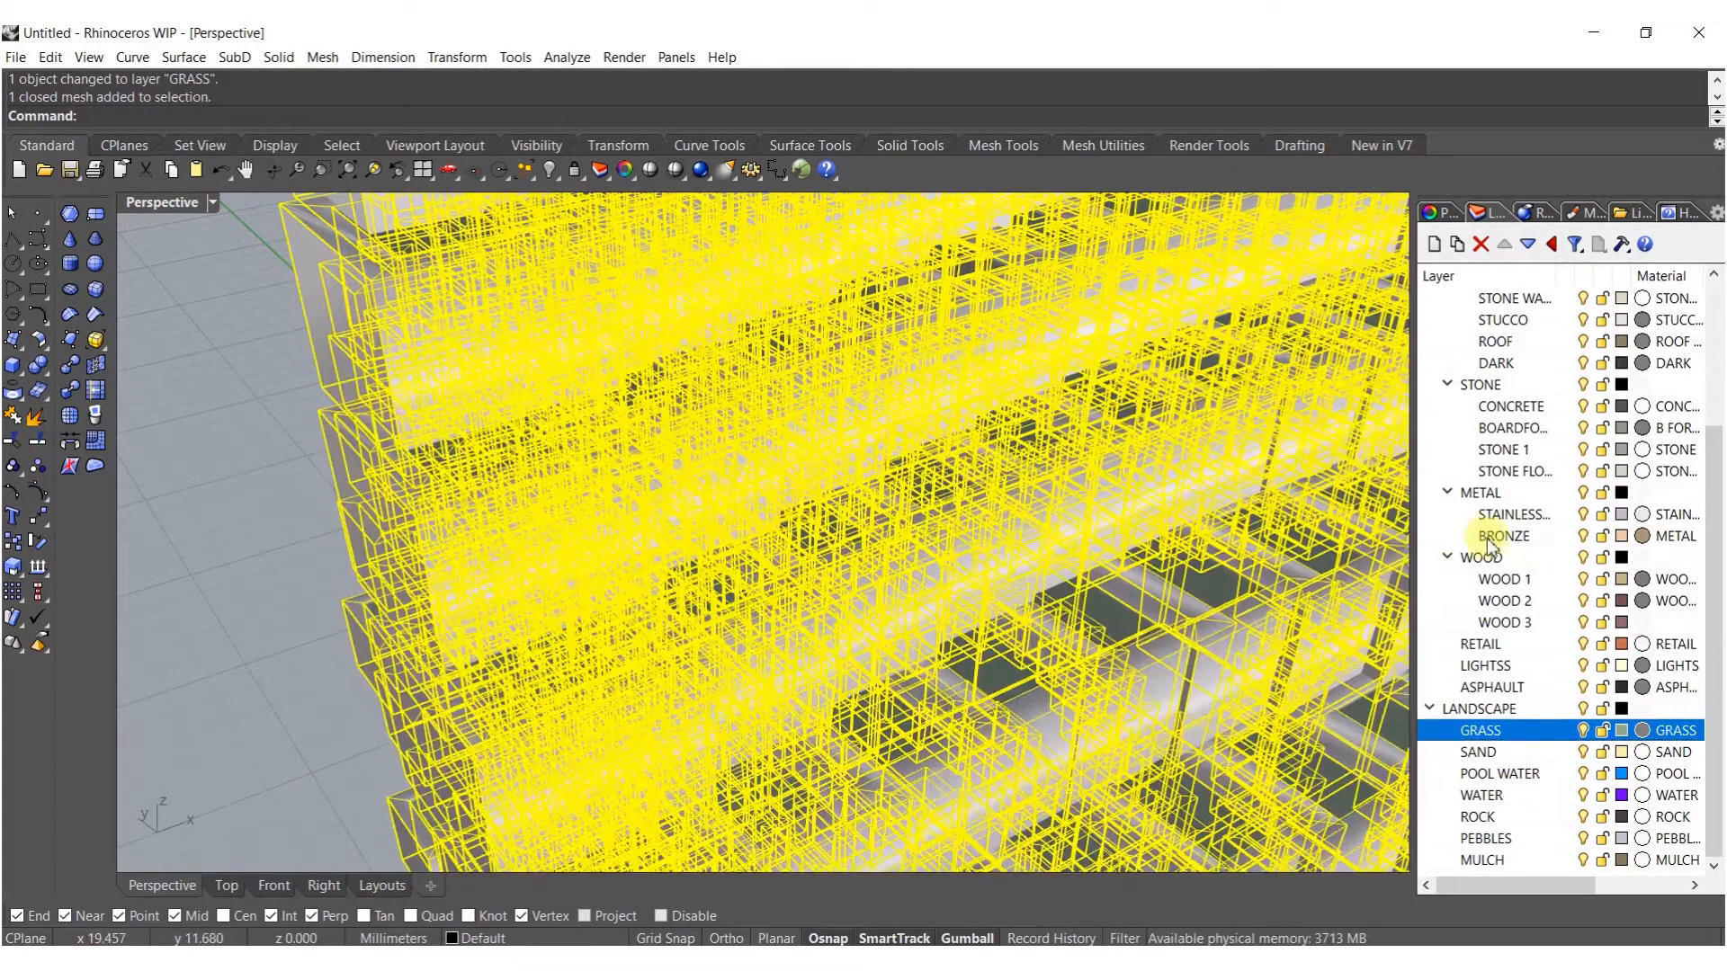
{"action": "scroll", "coordinate": [1488, 544], "scroll_direction": "up", "scroll_amount": 3}
{"action": "right_click", "coordinate": [1511, 486]}
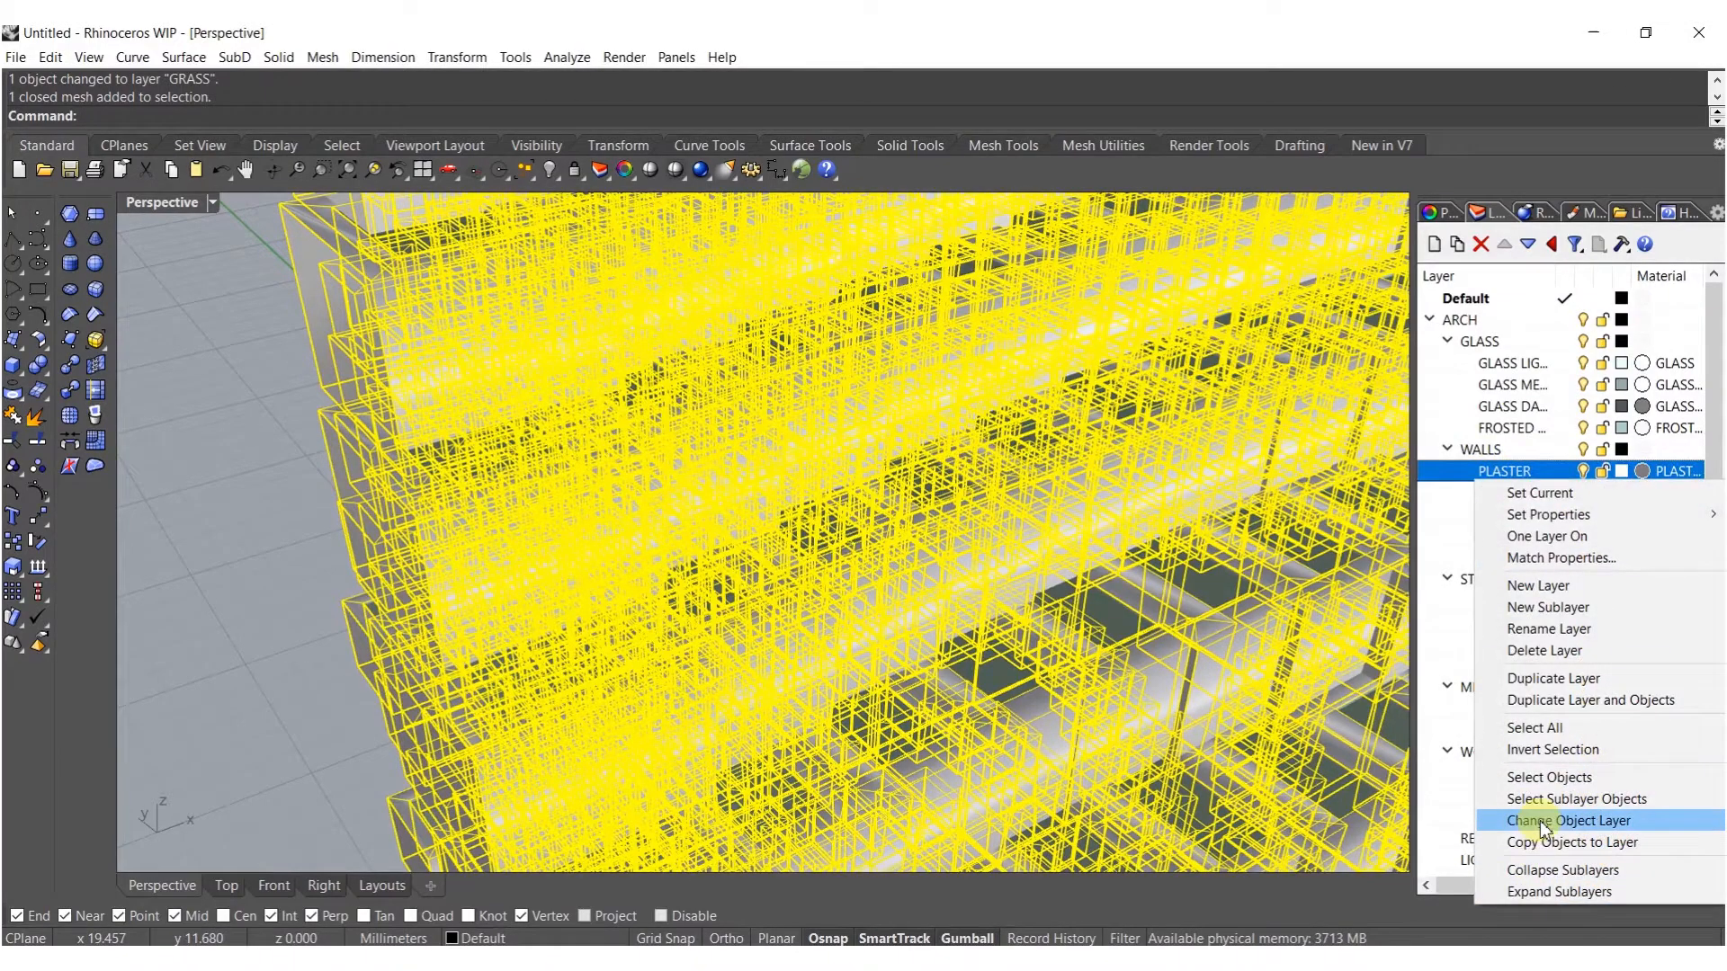
{"action": "left_click", "coordinate": [1472, 821]}
{"action": "left_click", "coordinate": [274, 488]}
Preview the whole form in Rendered display mode and return the viewport to Shaded.
{"action": "scroll", "coordinate": [652, 489], "scroll_direction": "down", "scroll_amount": 12}
{"action": "mouse_move", "coordinate": [666, 489]}
{"action": "right_mouse_down"}
{"action": "mouse_move", "coordinate": [652, 663]}
{"action": "mouse_move", "coordinate": [570, 570]}
{"action": "mouse_move", "coordinate": [489, 393]}
{"action": "mouse_move", "coordinate": [712, 615]}
{"action": "mouse_move", "coordinate": [711, 594]}
{"action": "mouse_move", "coordinate": [878, 579]}
{"action": "right_mouse_up"}
{"action": "scroll", "coordinate": [667, 680], "scroll_direction": "up", "scroll_amount": 8}
{"action": "middle_click", "coordinate": [679, 650]}
{"action": "left_click", "coordinate": [629, 667]}
{"action": "left_click", "coordinate": [761, 580]}
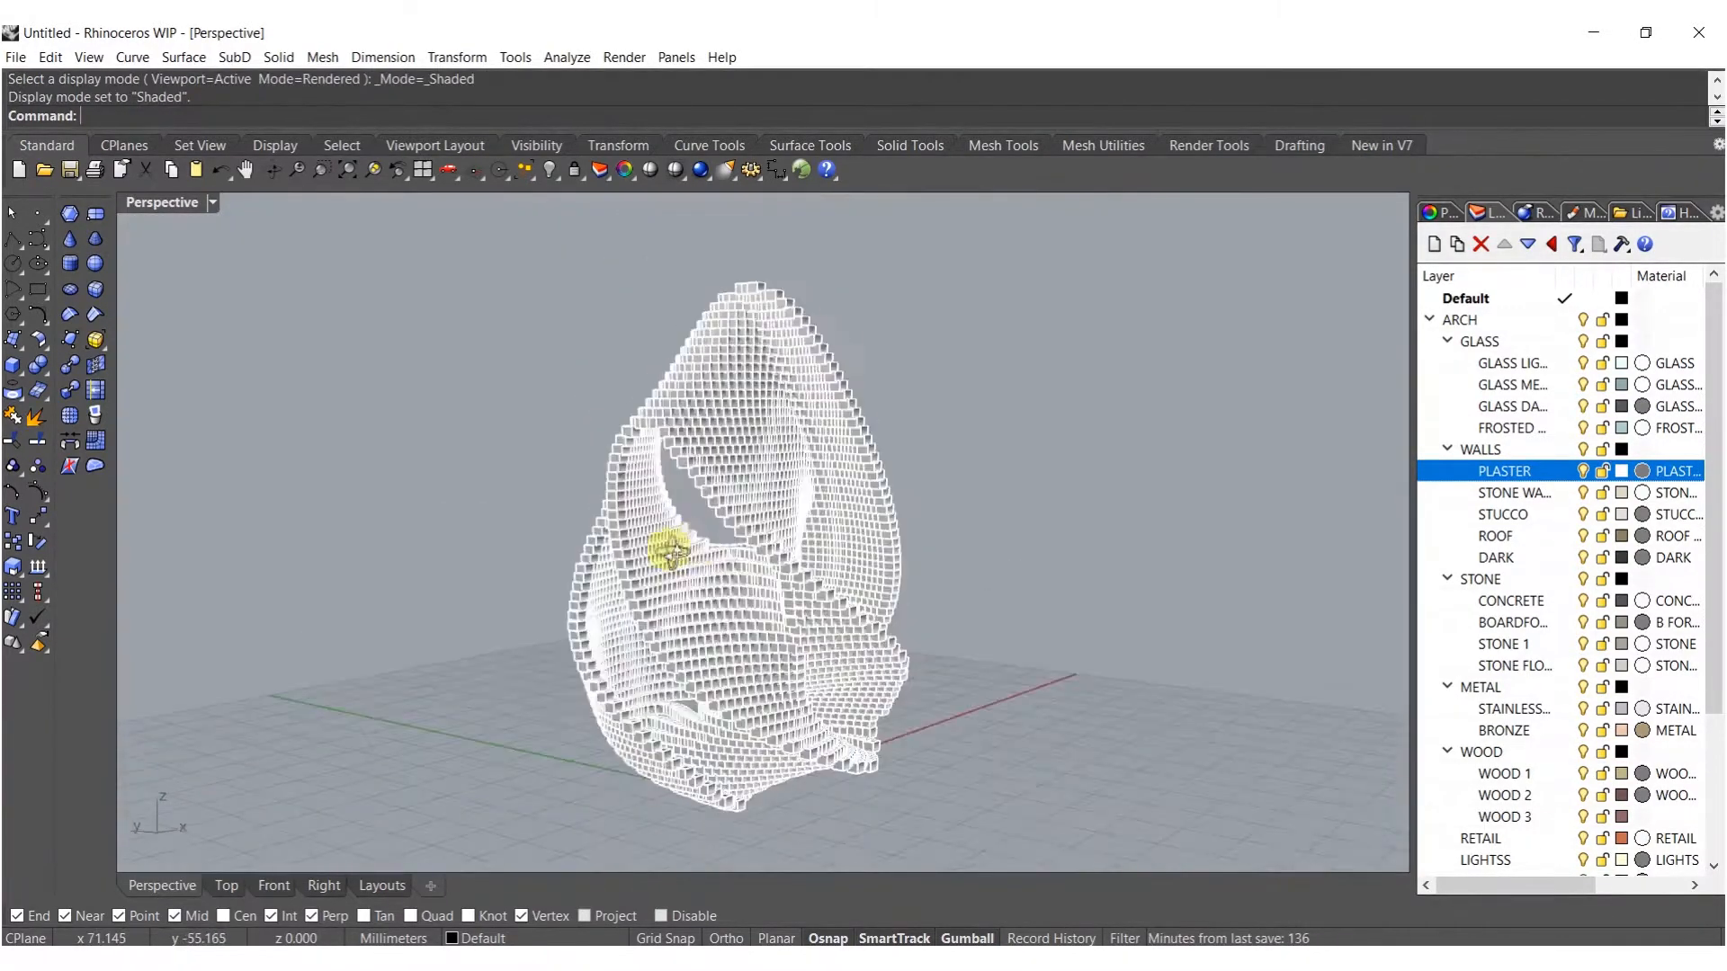
Duplicate both meshes of the form diagonally behind the original and rotate the duplicate.
{"action": "scroll", "coordinate": [674, 585], "scroll_direction": "down", "scroll_amount": 10}
{"action": "right_click_drag", "start_coordinate": [672, 553], "coordinate": [629, 561]}
{"action": "left_click_drag", "start_coordinate": [616, 509], "coordinate": [890, 738]}
{"action": "right_click_drag", "start_coordinate": [871, 671], "coordinate": [709, 530]}
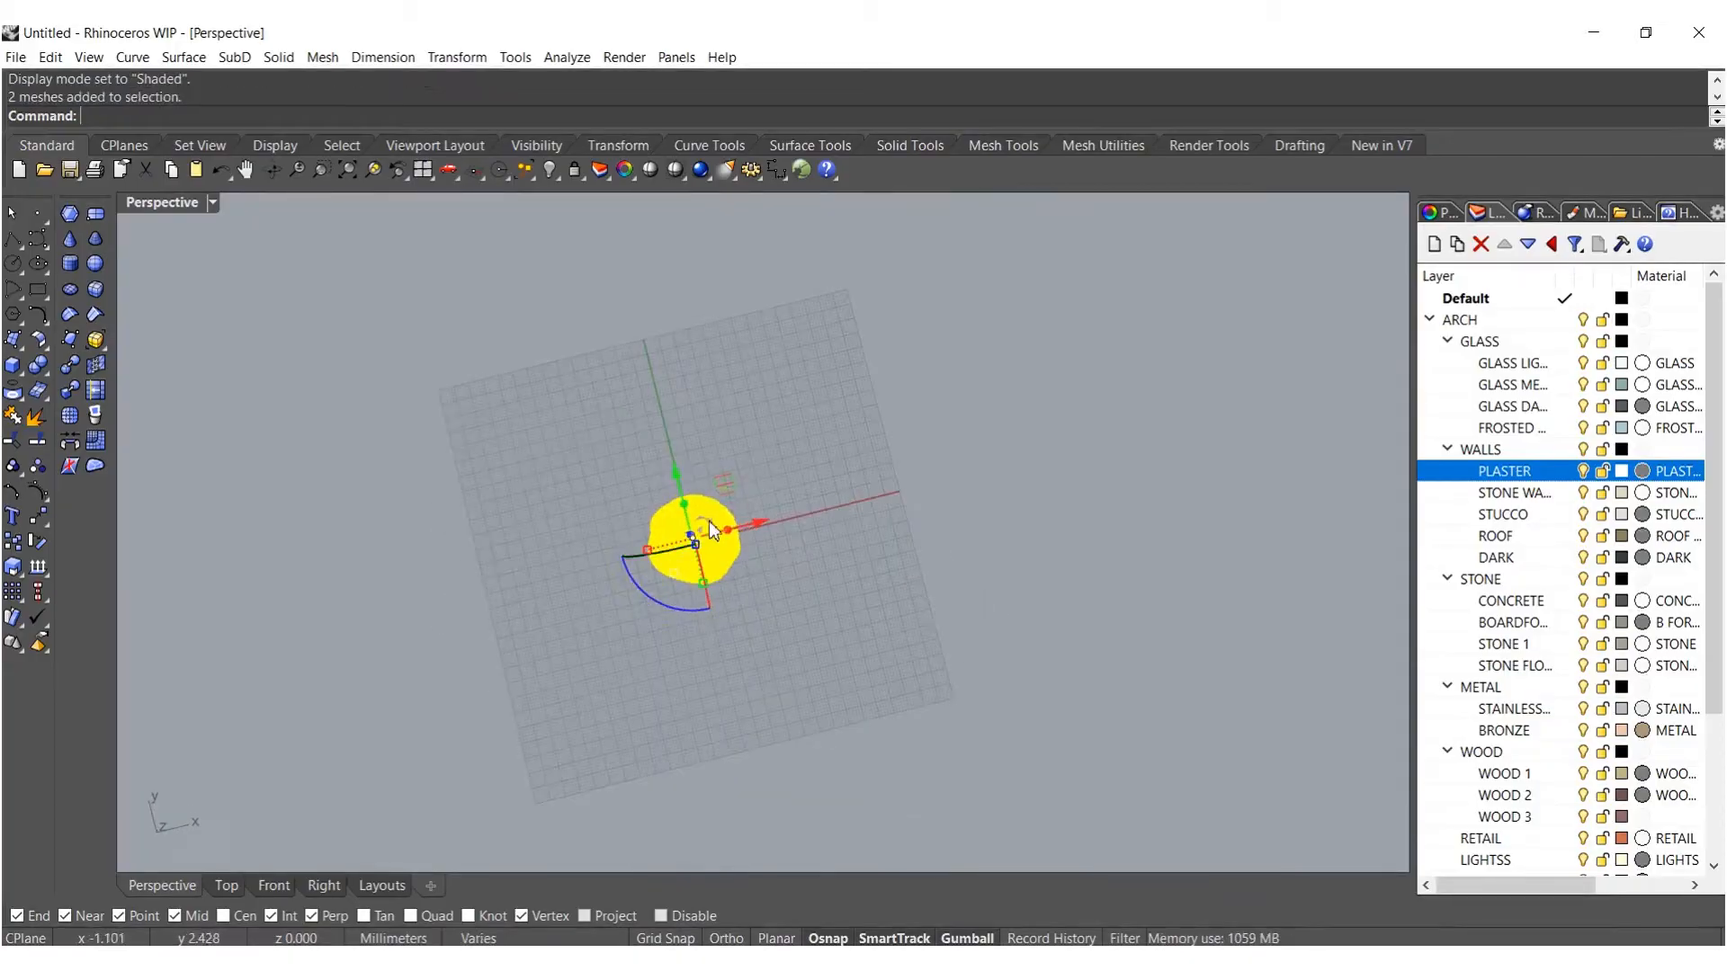
{"action": "left_click_drag", "start_coordinate": [722, 497], "coordinate": [855, 356]}
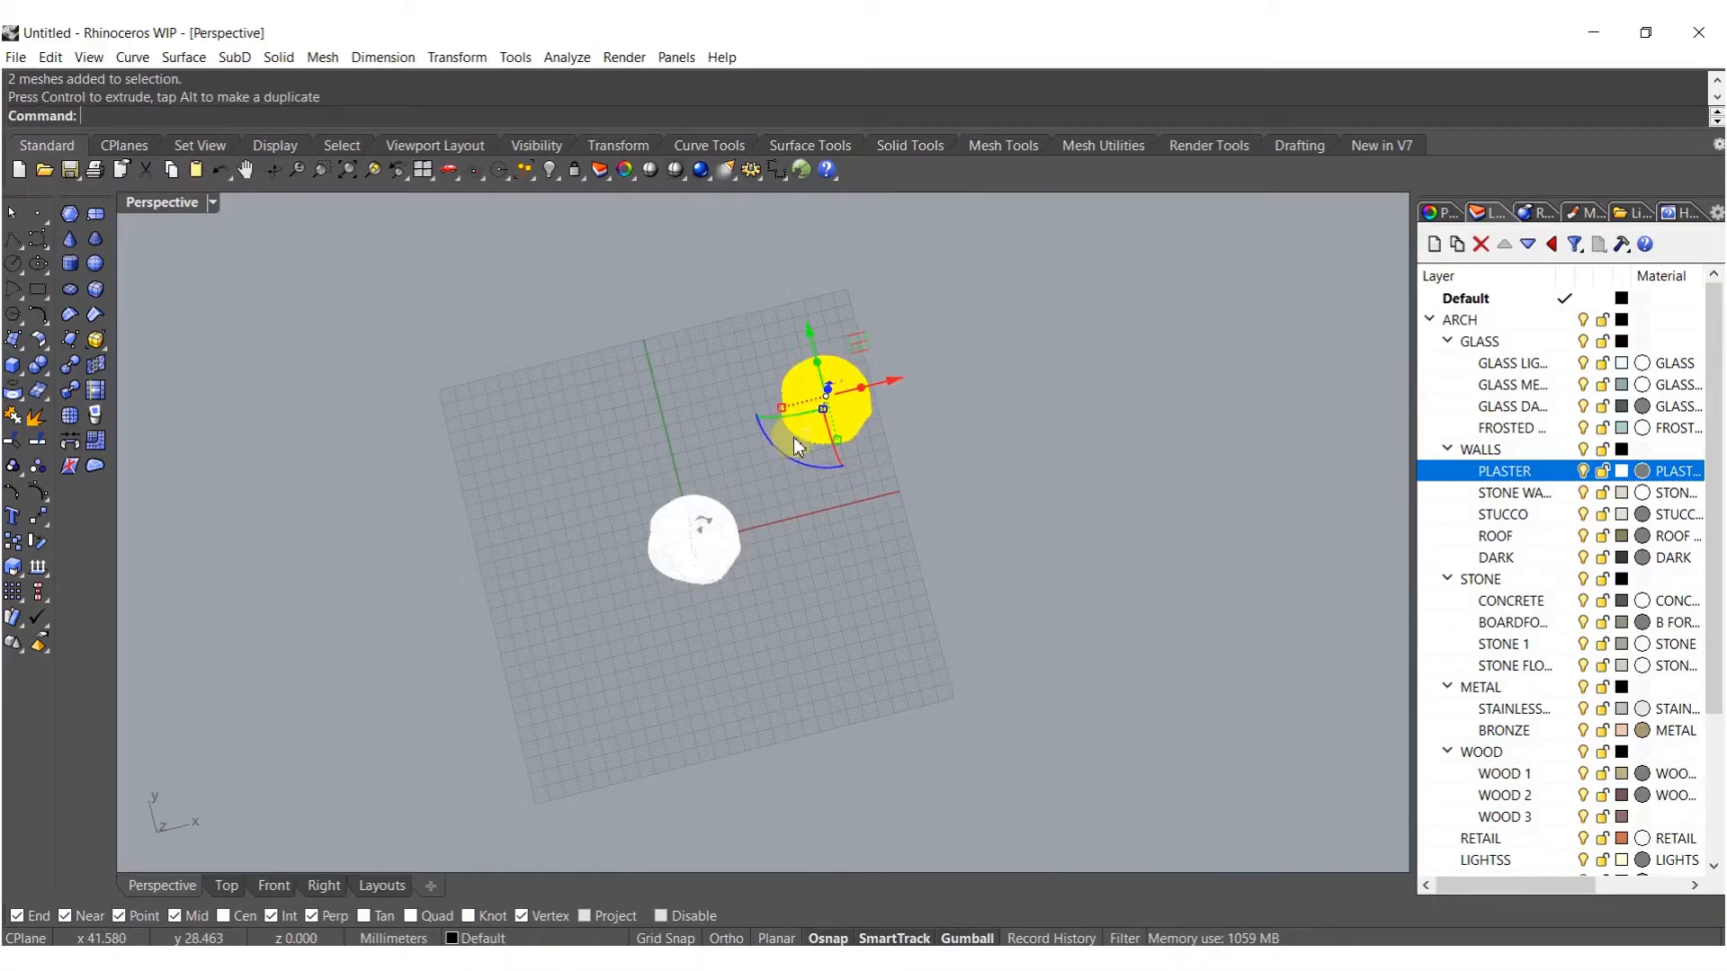
{"action": "left_click_drag", "start_coordinate": [789, 458], "coordinate": [859, 556]}
Make a third form left of the original by moving the duplicate there, copying it, undoing the moves and pasting.
{"action": "left_click_drag", "start_coordinate": [812, 342], "coordinate": [472, 354]}
{"action": "mouse_move", "coordinate": [506, 473]}
{"action": "left_mouse_down"}
{"action": "mouse_move", "coordinate": [389, 450]}
{"action": "mouse_move", "coordinate": [474, 481]}
{"action": "left_mouse_up"}
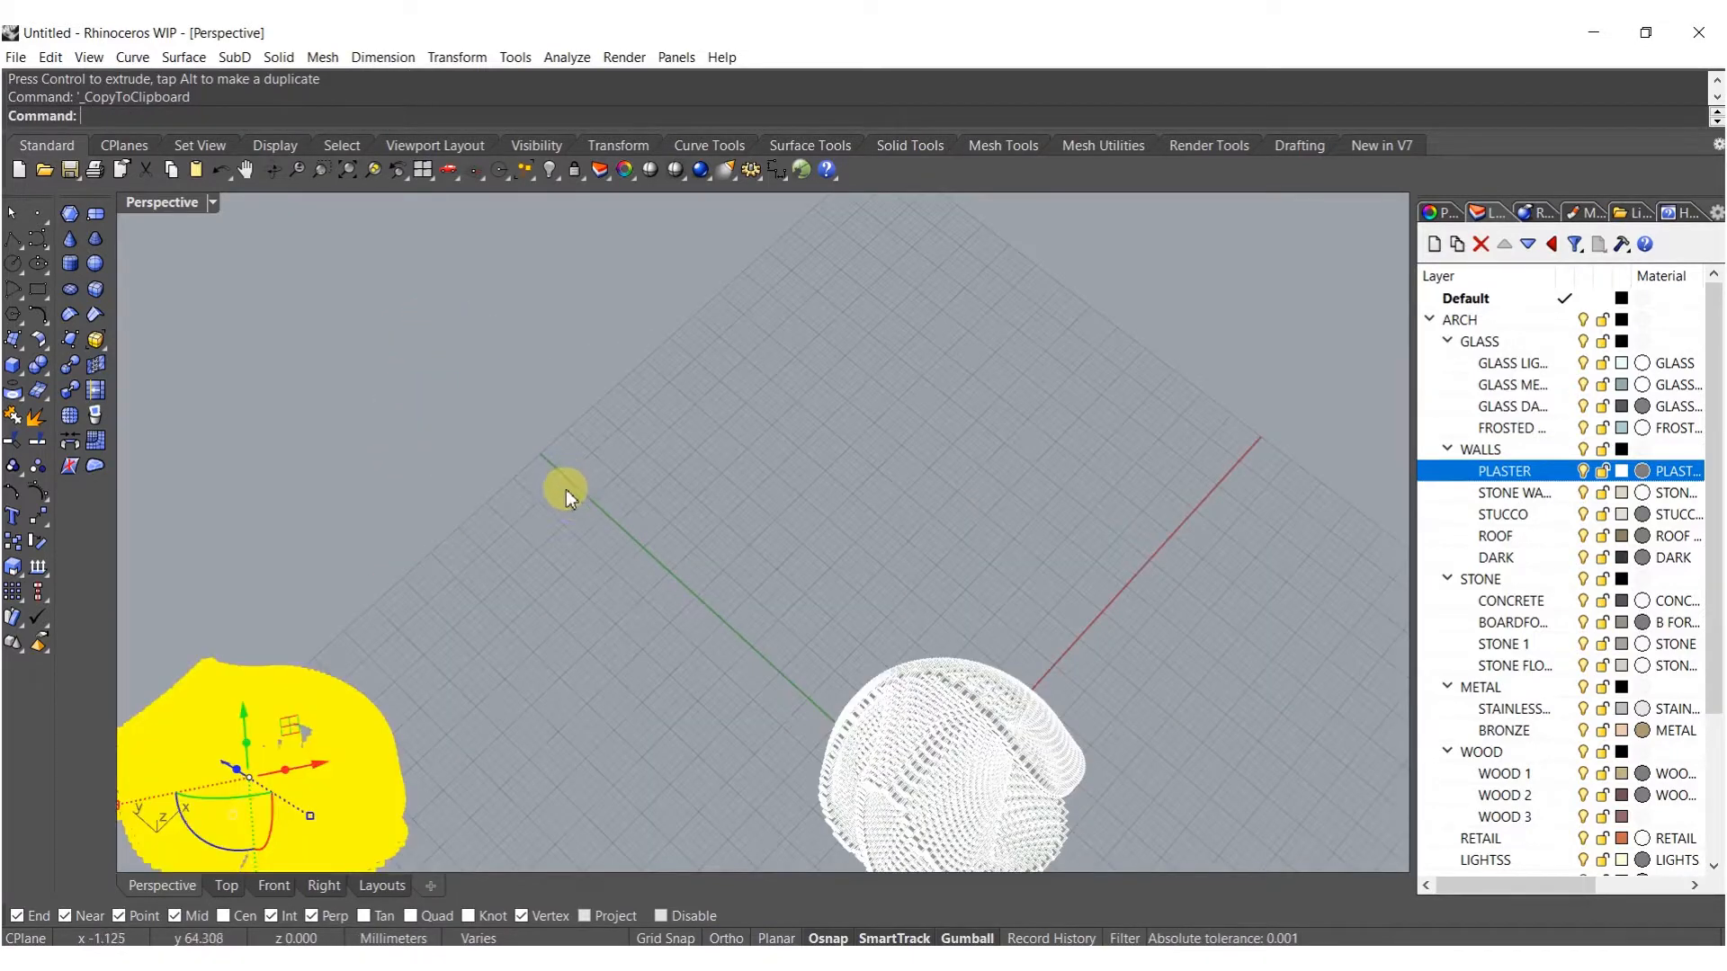
{"action": "key", "text": "ctrl+z"}
{"action": "key", "text": "ctrl+z"}
{"action": "left_click", "coordinate": [580, 570]}
{"action": "key", "text": "ctrl+v"}
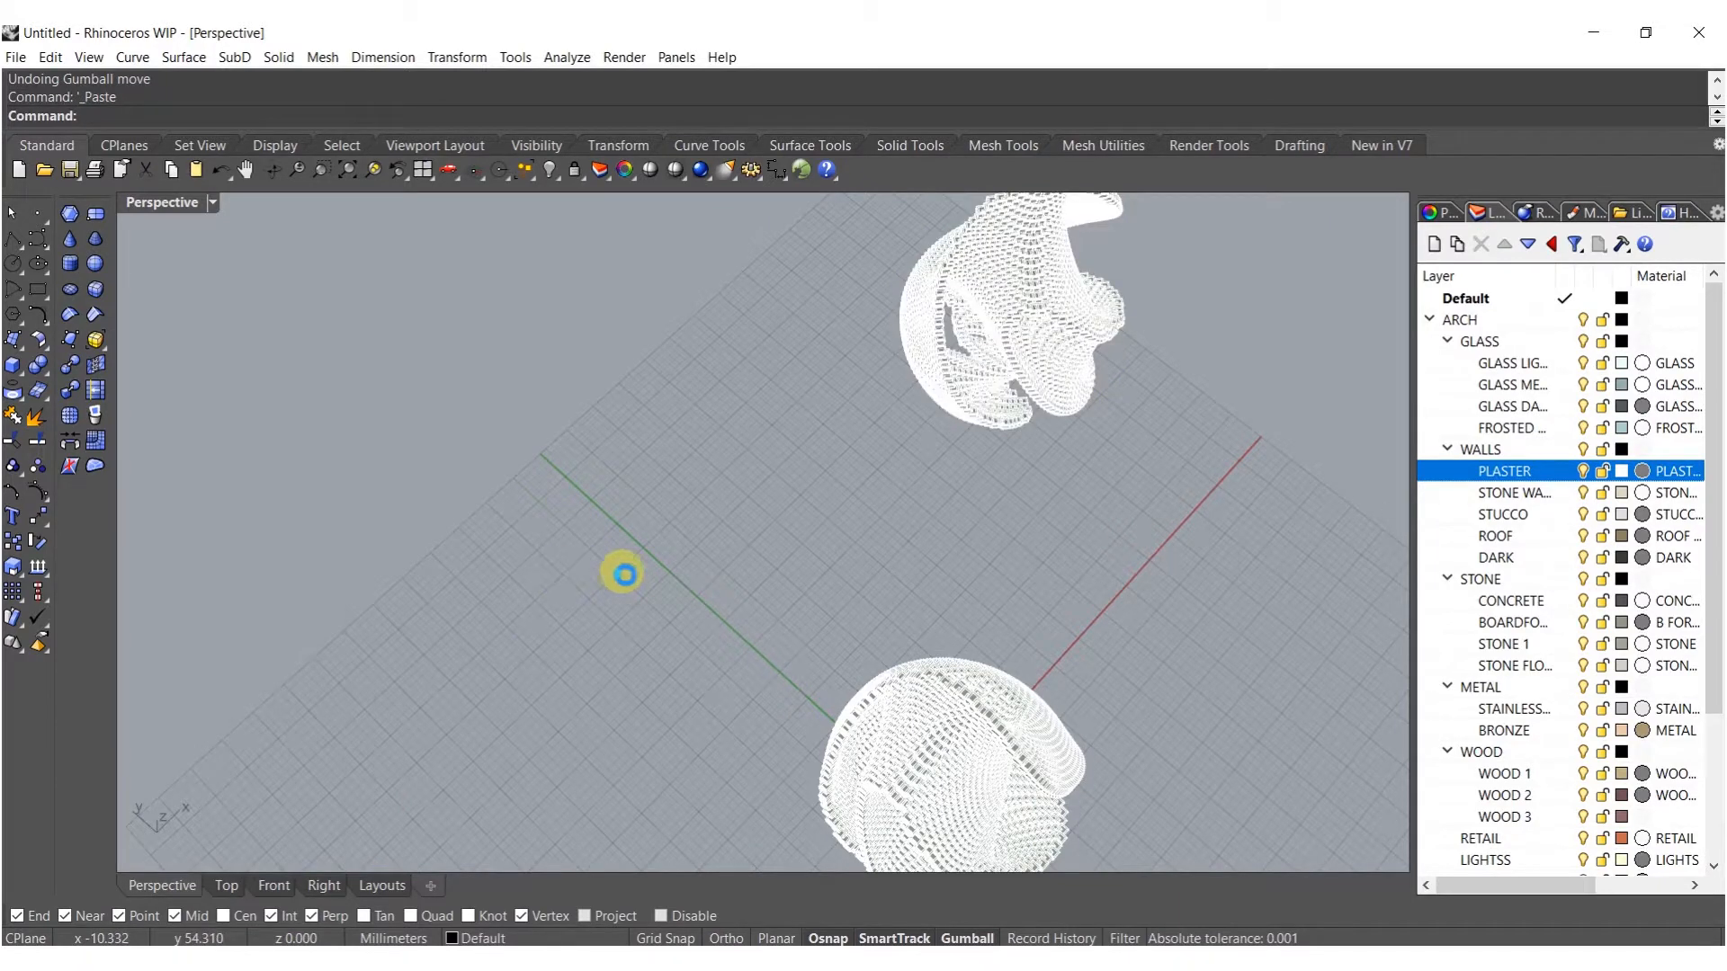
{"action": "right_click_drag", "start_coordinate": [727, 691], "coordinate": [948, 382]}
Turn the right-hand copy about its vertical axis and readjust its orientation.
{"action": "left_click_drag", "start_coordinate": [1114, 684], "coordinate": [1113, 684]}
{"action": "right_click_drag", "start_coordinate": [1114, 684], "coordinate": [994, 516]}
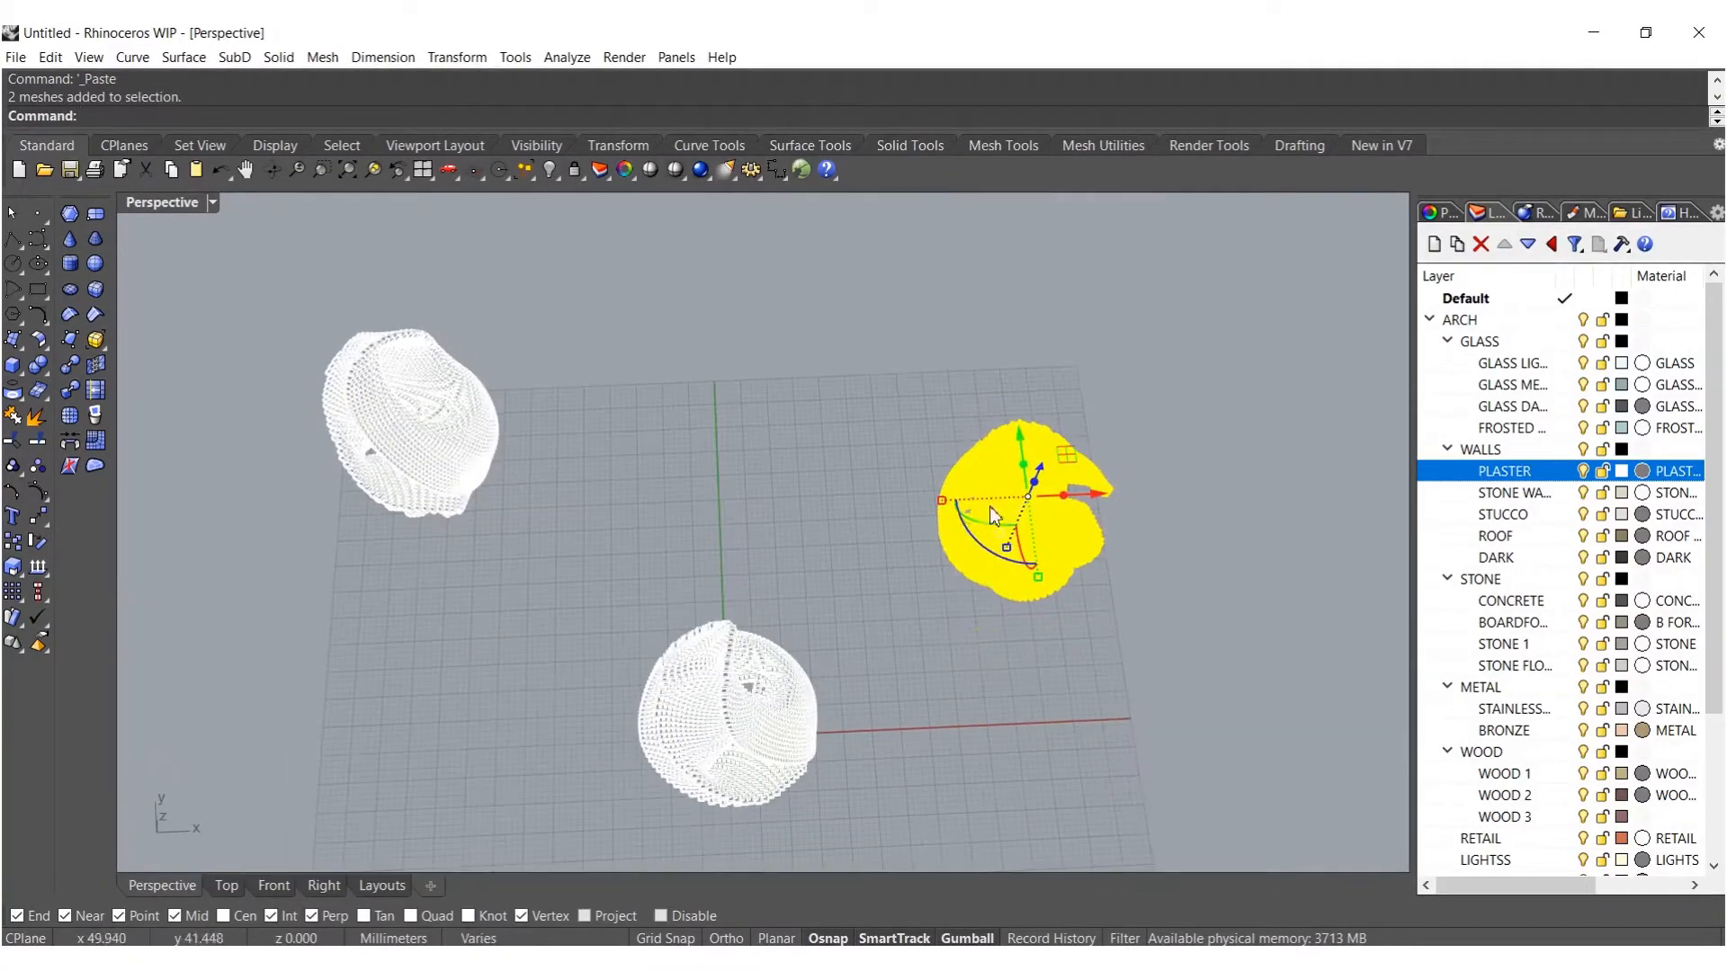
{"action": "left_click_drag", "start_coordinate": [981, 550], "coordinate": [1094, 562]}
{"action": "left_click", "coordinate": [918, 667]}
{"action": "right_click_drag", "start_coordinate": [918, 667], "coordinate": [818, 591]}
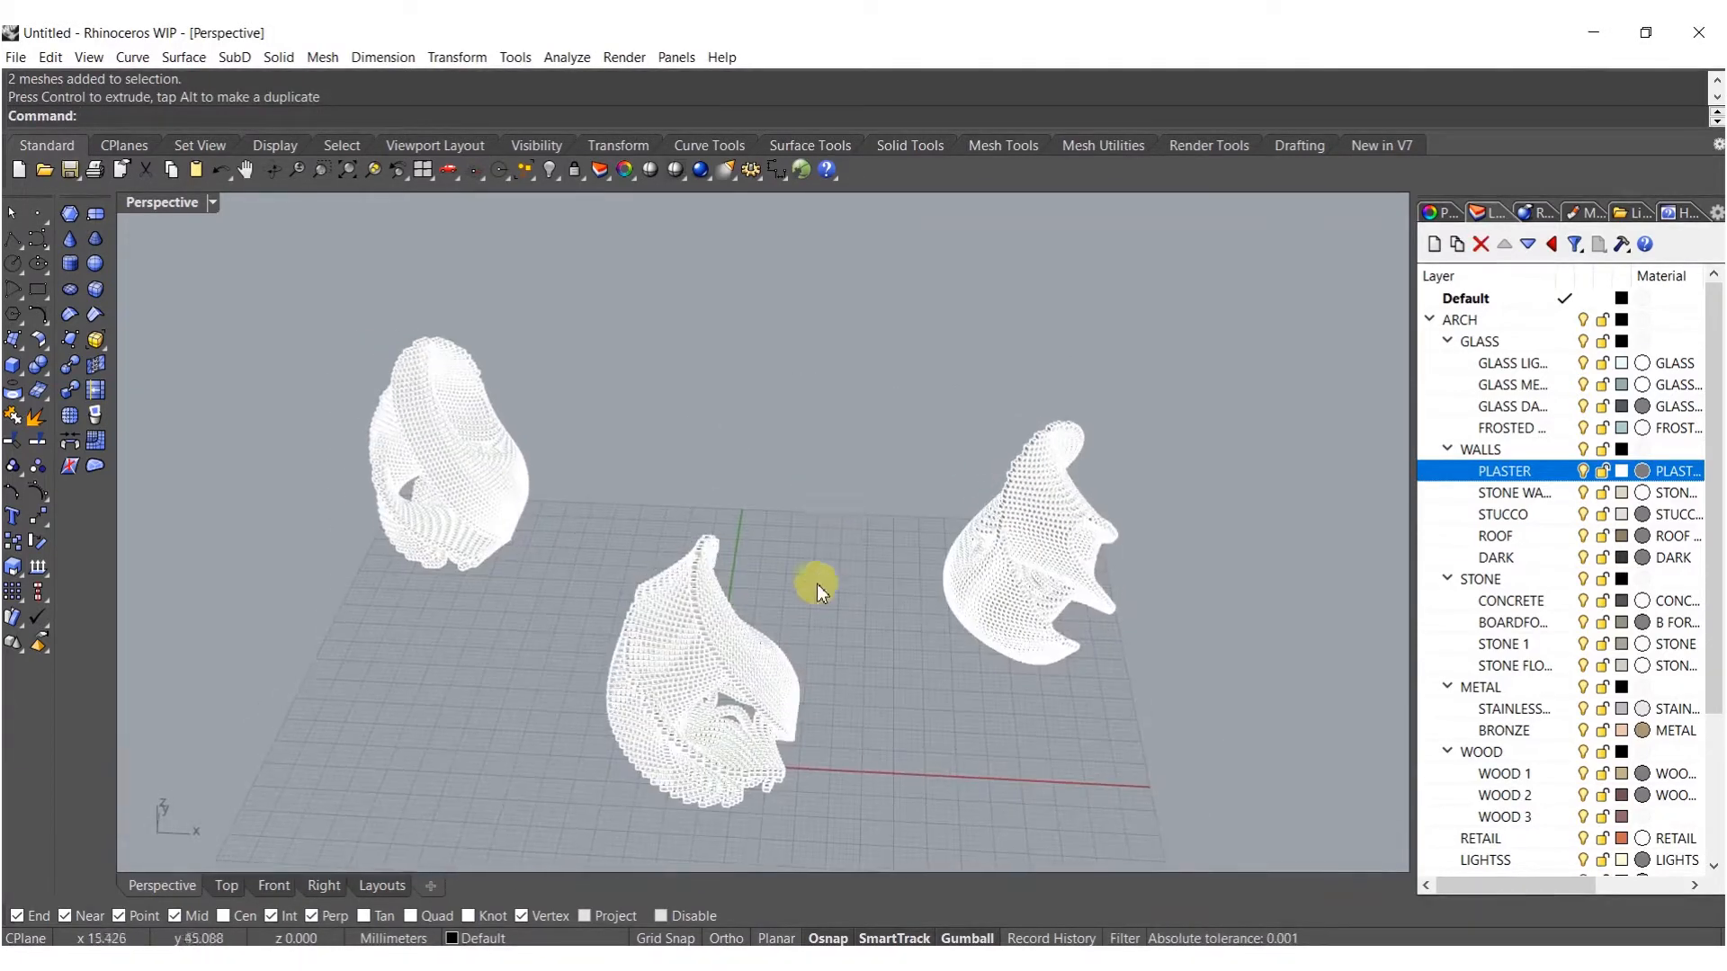
{"action": "left_click_drag", "start_coordinate": [1146, 688], "coordinate": [1143, 630]}
{"action": "right_click_drag", "start_coordinate": [1143, 630], "coordinate": [999, 654]}
{"action": "left_click_drag", "start_coordinate": [988, 634], "coordinate": [932, 467]}
Rotate both meshes of the central form so that its large opening faces the front.
{"action": "right_click_drag", "start_coordinate": [623, 745], "coordinate": [730, 642], "text": "shift"}
{"action": "left_click_drag", "start_coordinate": [598, 420], "coordinate": [912, 801]}
{"action": "right_click_drag", "start_coordinate": [782, 670], "coordinate": [736, 698]}
{"action": "left_click_drag", "start_coordinate": [693, 644], "coordinate": [774, 720]}
{"action": "left_click", "coordinate": [782, 722]}
{"action": "right_click_drag", "start_coordinate": [783, 723], "coordinate": [808, 521]}
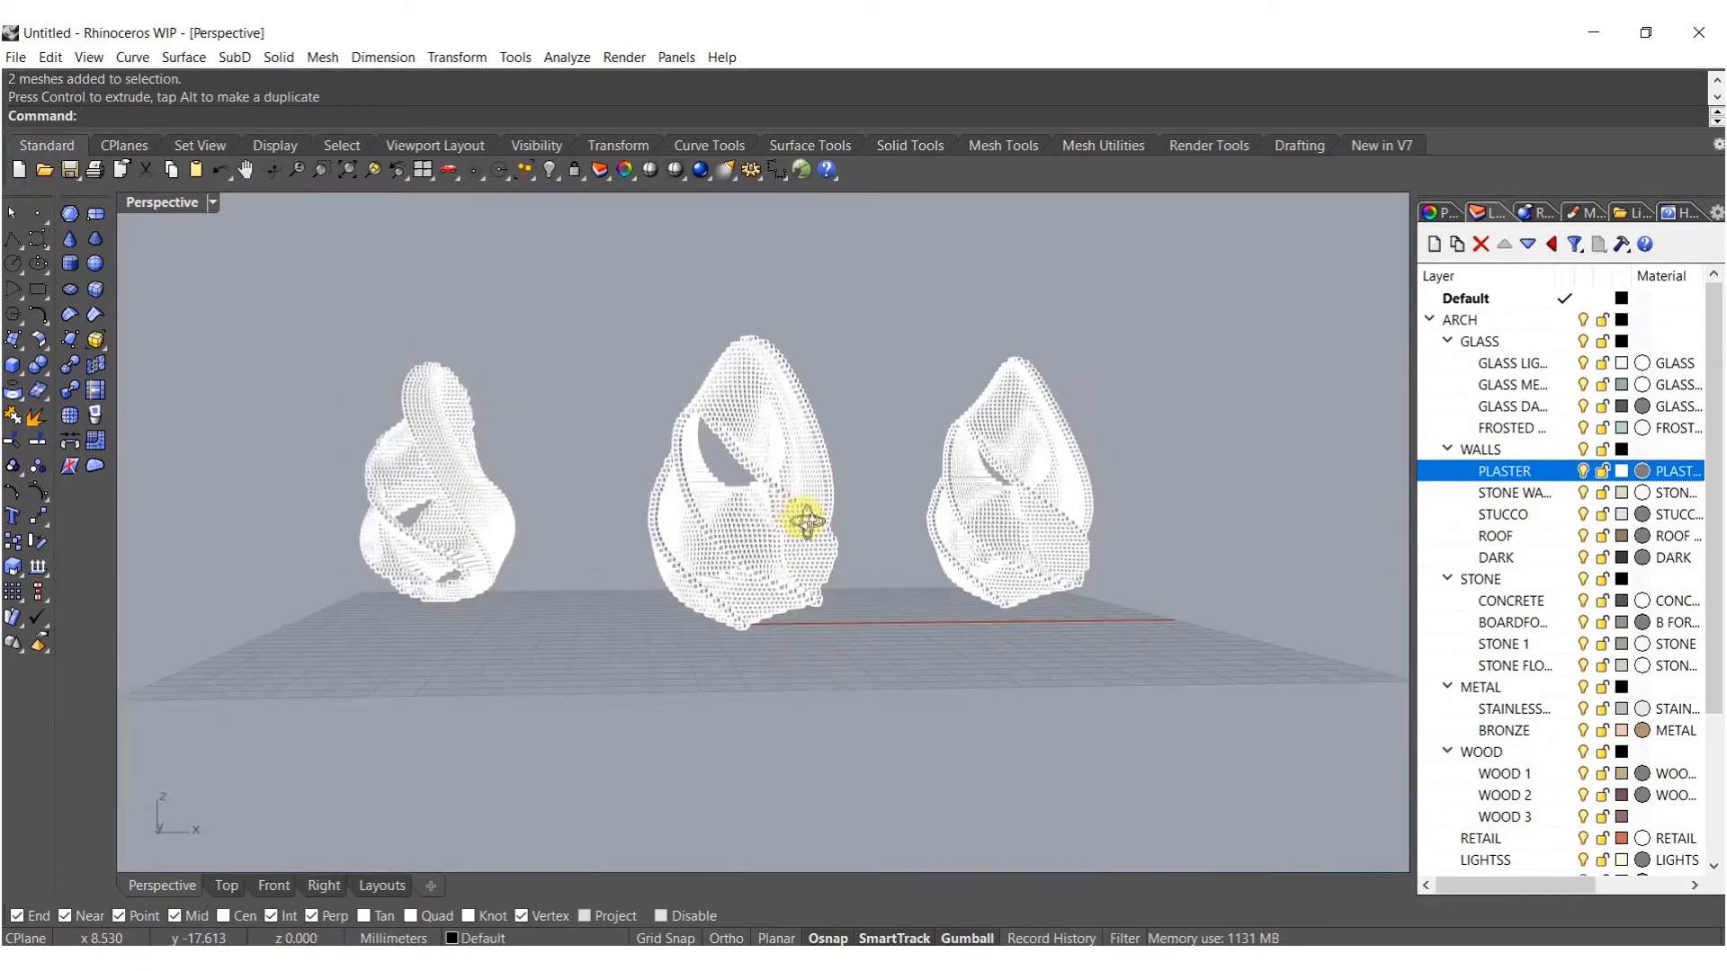
Rotate the right-hand form further about its vertical axis to show a different side than the central form.
{"action": "scroll", "coordinate": [807, 522], "scroll_direction": "up", "scroll_amount": 5}
{"action": "scroll", "coordinate": [859, 618], "scroll_direction": "up", "scroll_amount": 2}
{"action": "scroll", "coordinate": [990, 501], "scroll_direction": "down", "scroll_amount": 5}
{"action": "left_click_drag", "start_coordinate": [1012, 342], "coordinate": [1380, 791]}
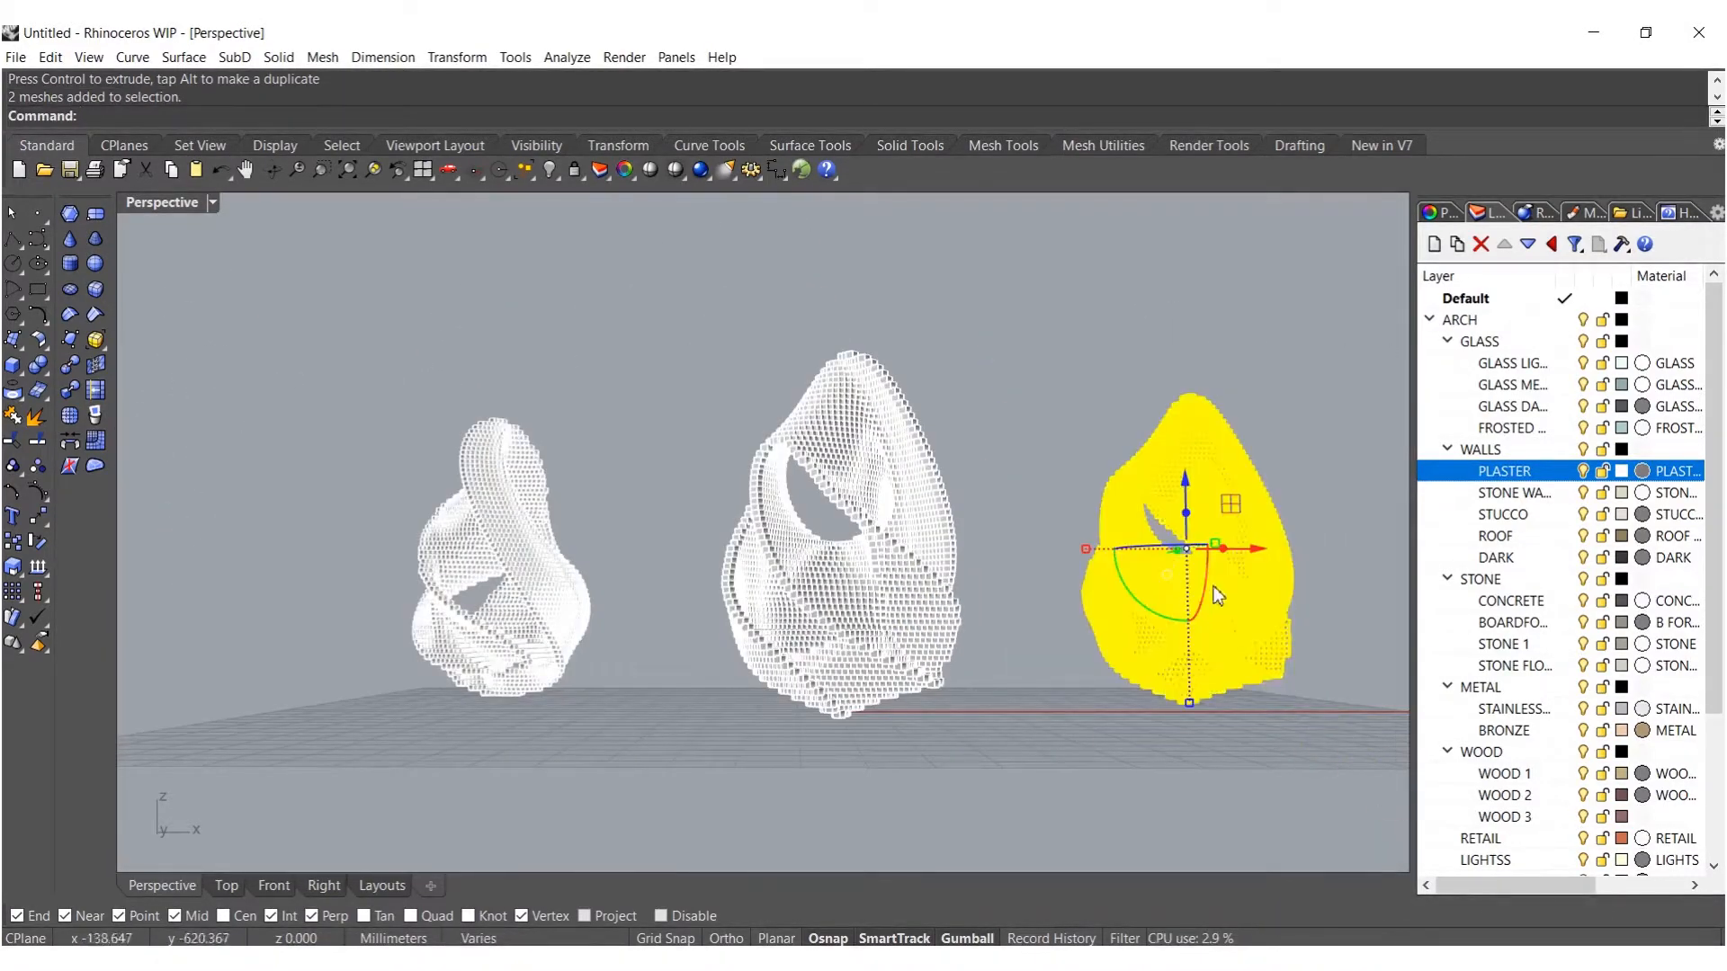
{"action": "left_click_drag", "start_coordinate": [1163, 552], "coordinate": [1124, 553]}
{"action": "left_click", "coordinate": [1090, 450]}
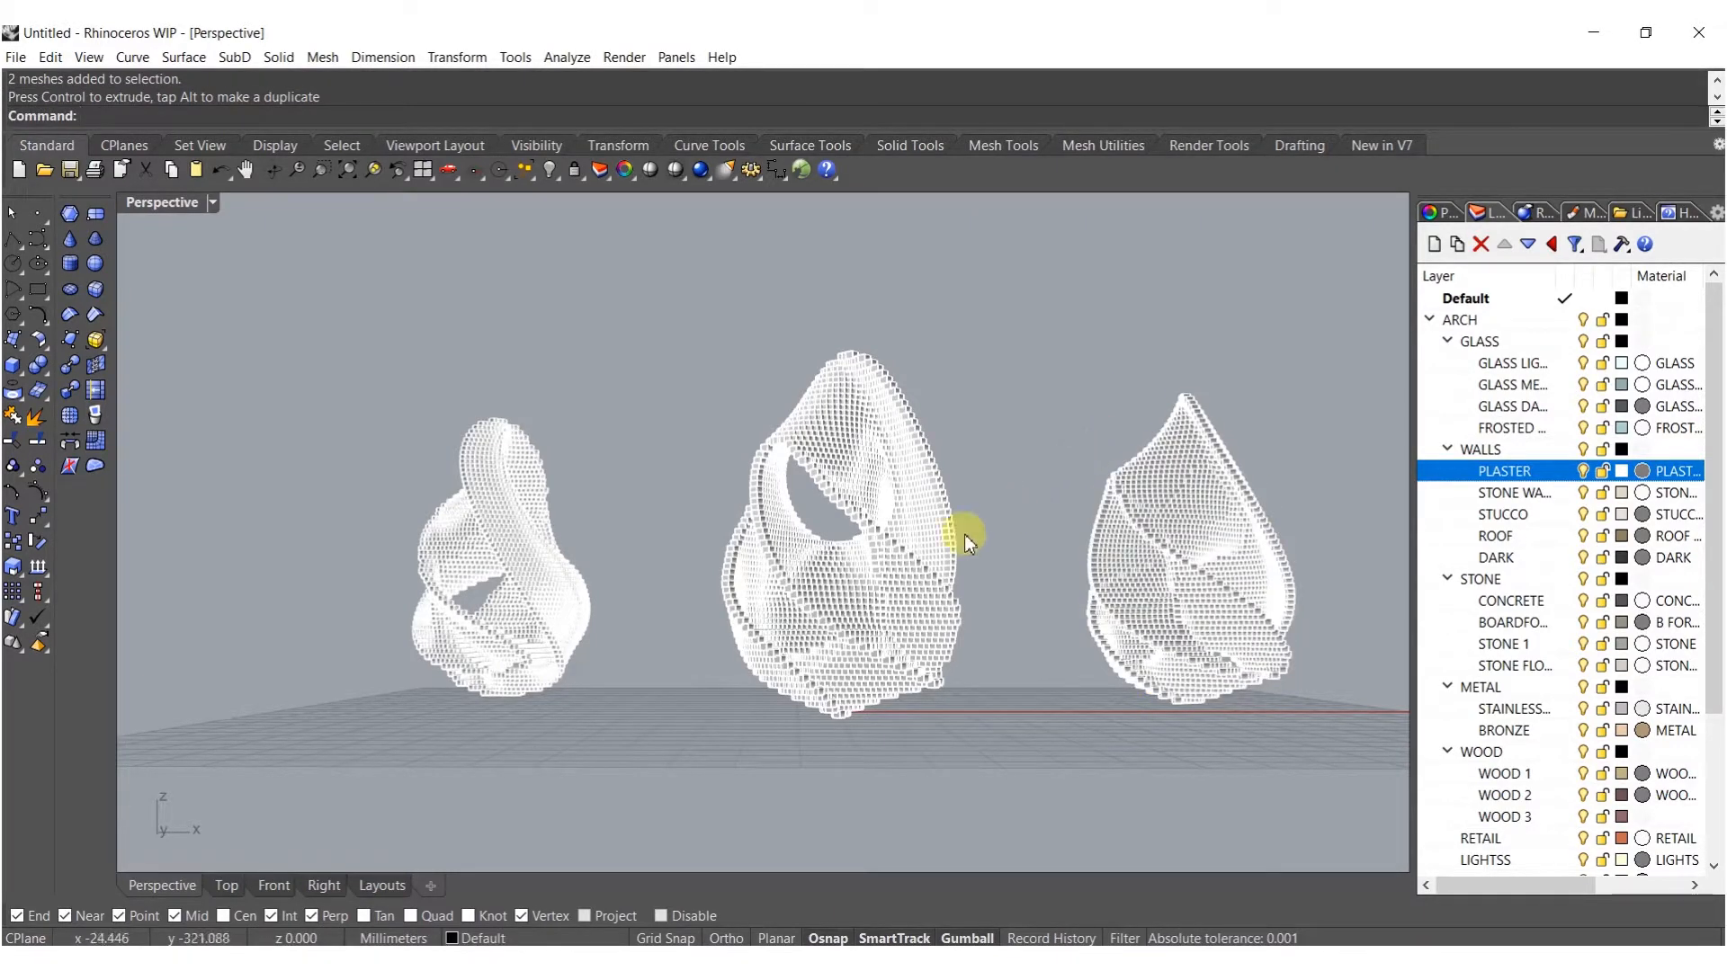
Fine-tune the right-hand form's rotation with one more small turn.
{"action": "scroll", "coordinate": [866, 559], "scroll_direction": "up", "scroll_amount": 4}
{"action": "right_click_drag", "start_coordinate": [944, 571], "coordinate": [860, 572], "text": "shift"}
{"action": "scroll", "coordinate": [889, 574], "scroll_direction": "down", "scroll_amount": 4}
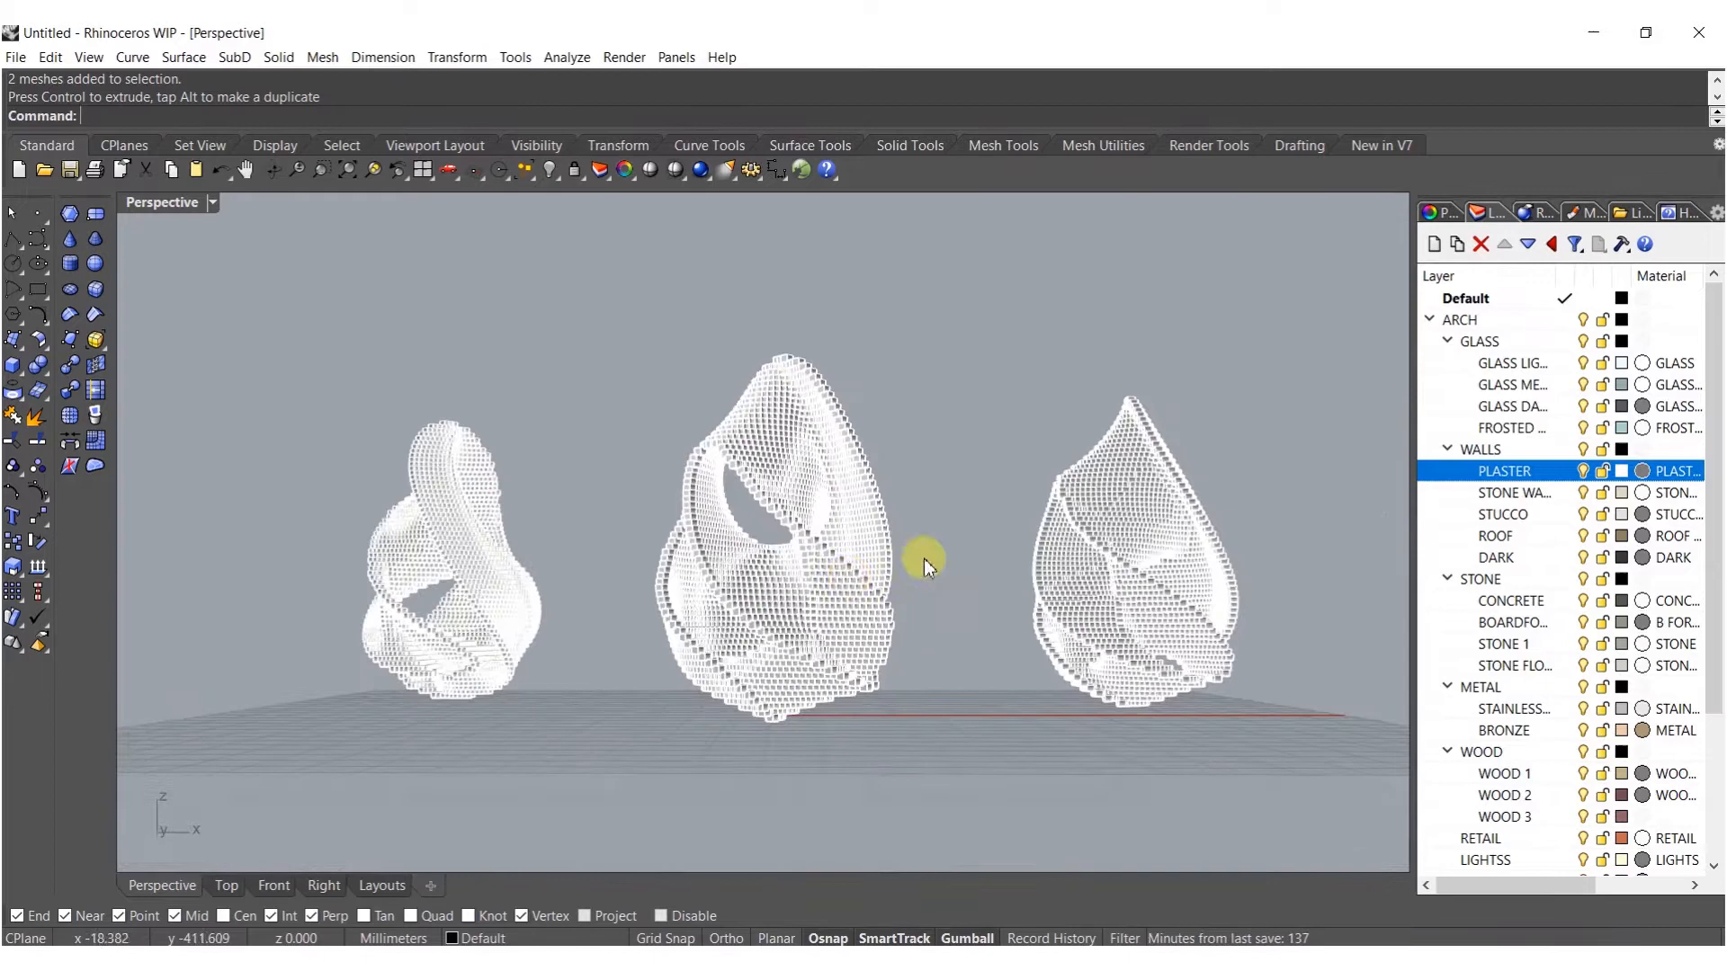
{"action": "left_click", "coordinate": [1266, 692]}
{"action": "right_click_drag", "start_coordinate": [1266, 693], "coordinate": [1144, 575]}
{"action": "left_click_drag", "start_coordinate": [1163, 558], "coordinate": [1185, 559]}
{"action": "left_click", "coordinate": [958, 557]}
Select the three PLASTER frame meshes by their matching color and join them into one mesh.
{"action": "scroll", "coordinate": [833, 576], "scroll_direction": "up", "scroll_amount": 10}
{"action": "left_click", "coordinate": [740, 699]}
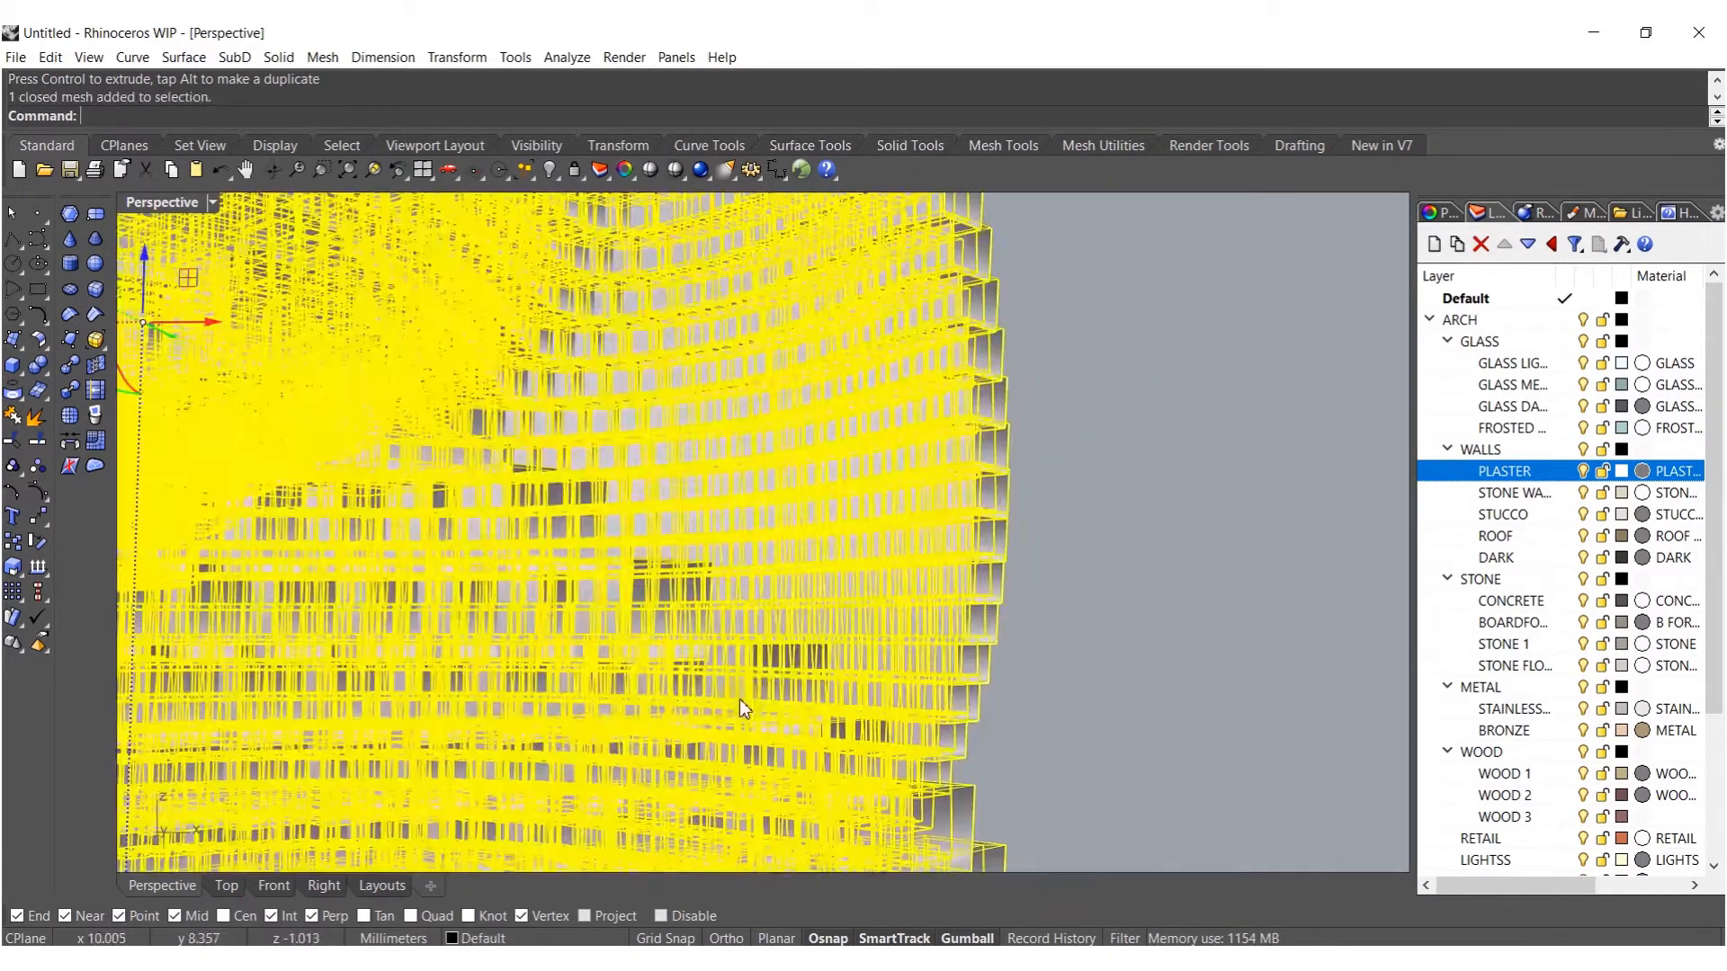
{"action": "scroll", "coordinate": [739, 698], "scroll_direction": "down", "scroll_amount": 10}
{"action": "right_click_drag", "start_coordinate": [793, 645], "coordinate": [551, 340]}
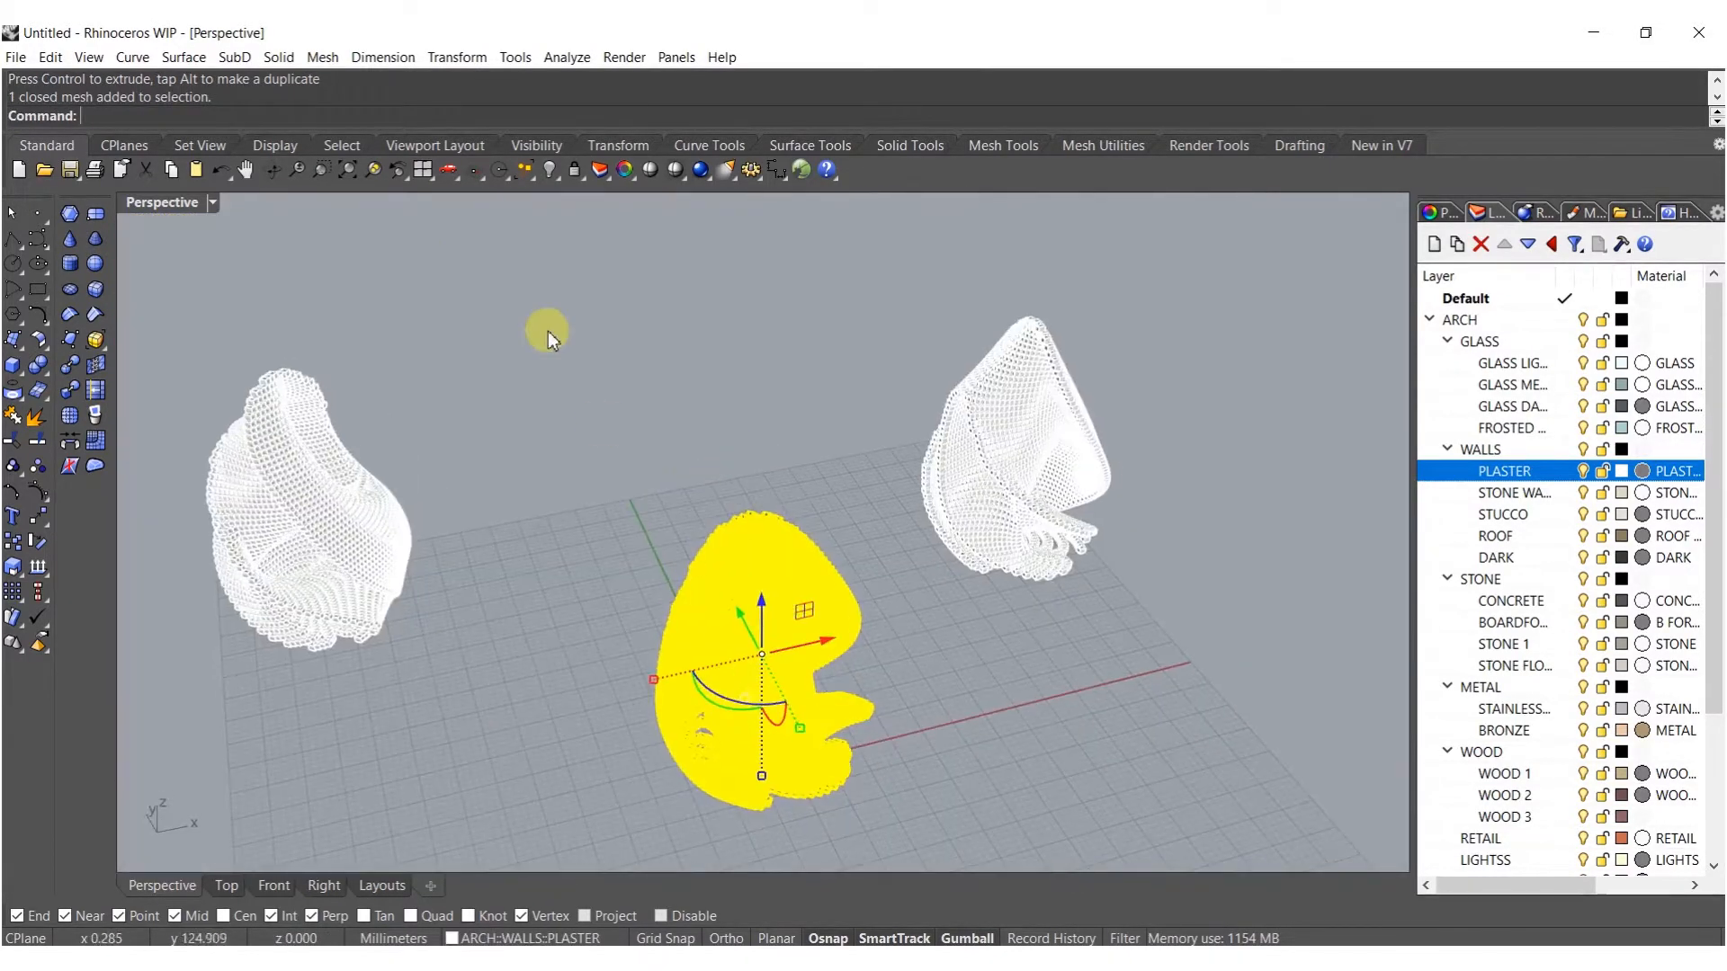
{"action": "left_click", "coordinate": [335, 146]}
{"action": "left_click", "coordinate": [222, 171]}
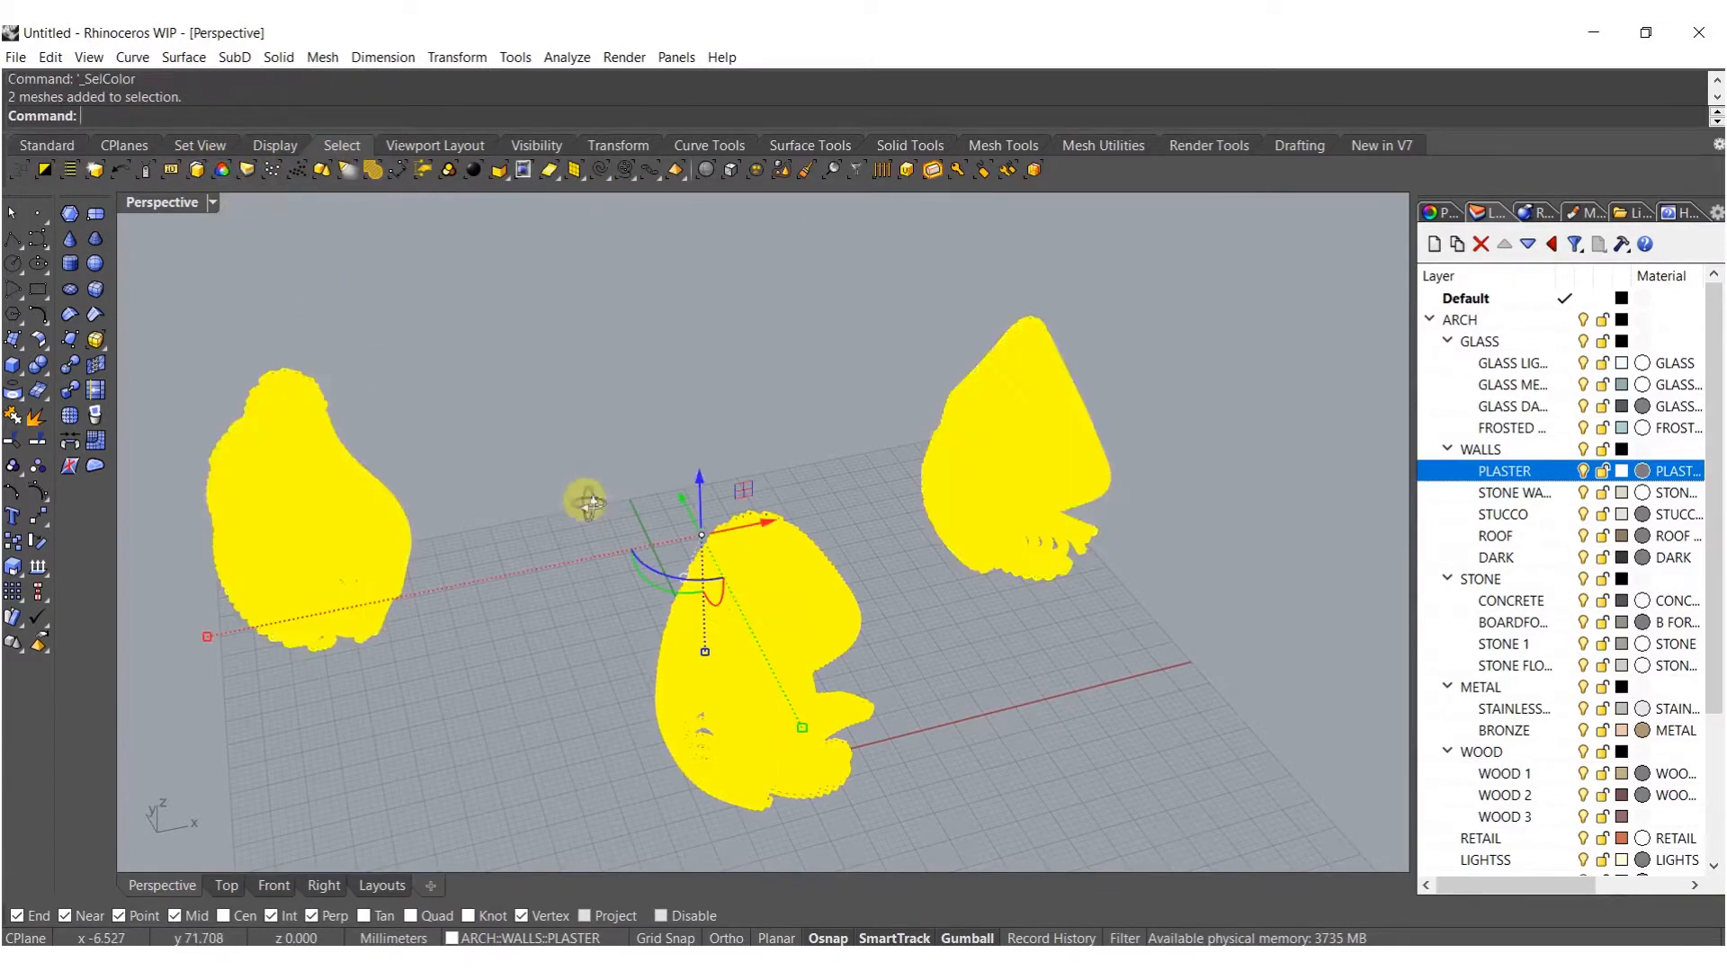
{"action": "right_click_drag", "start_coordinate": [581, 494], "coordinate": [498, 497]}
{"action": "scroll", "coordinate": [713, 703], "scroll_direction": "up", "scroll_amount": 7}
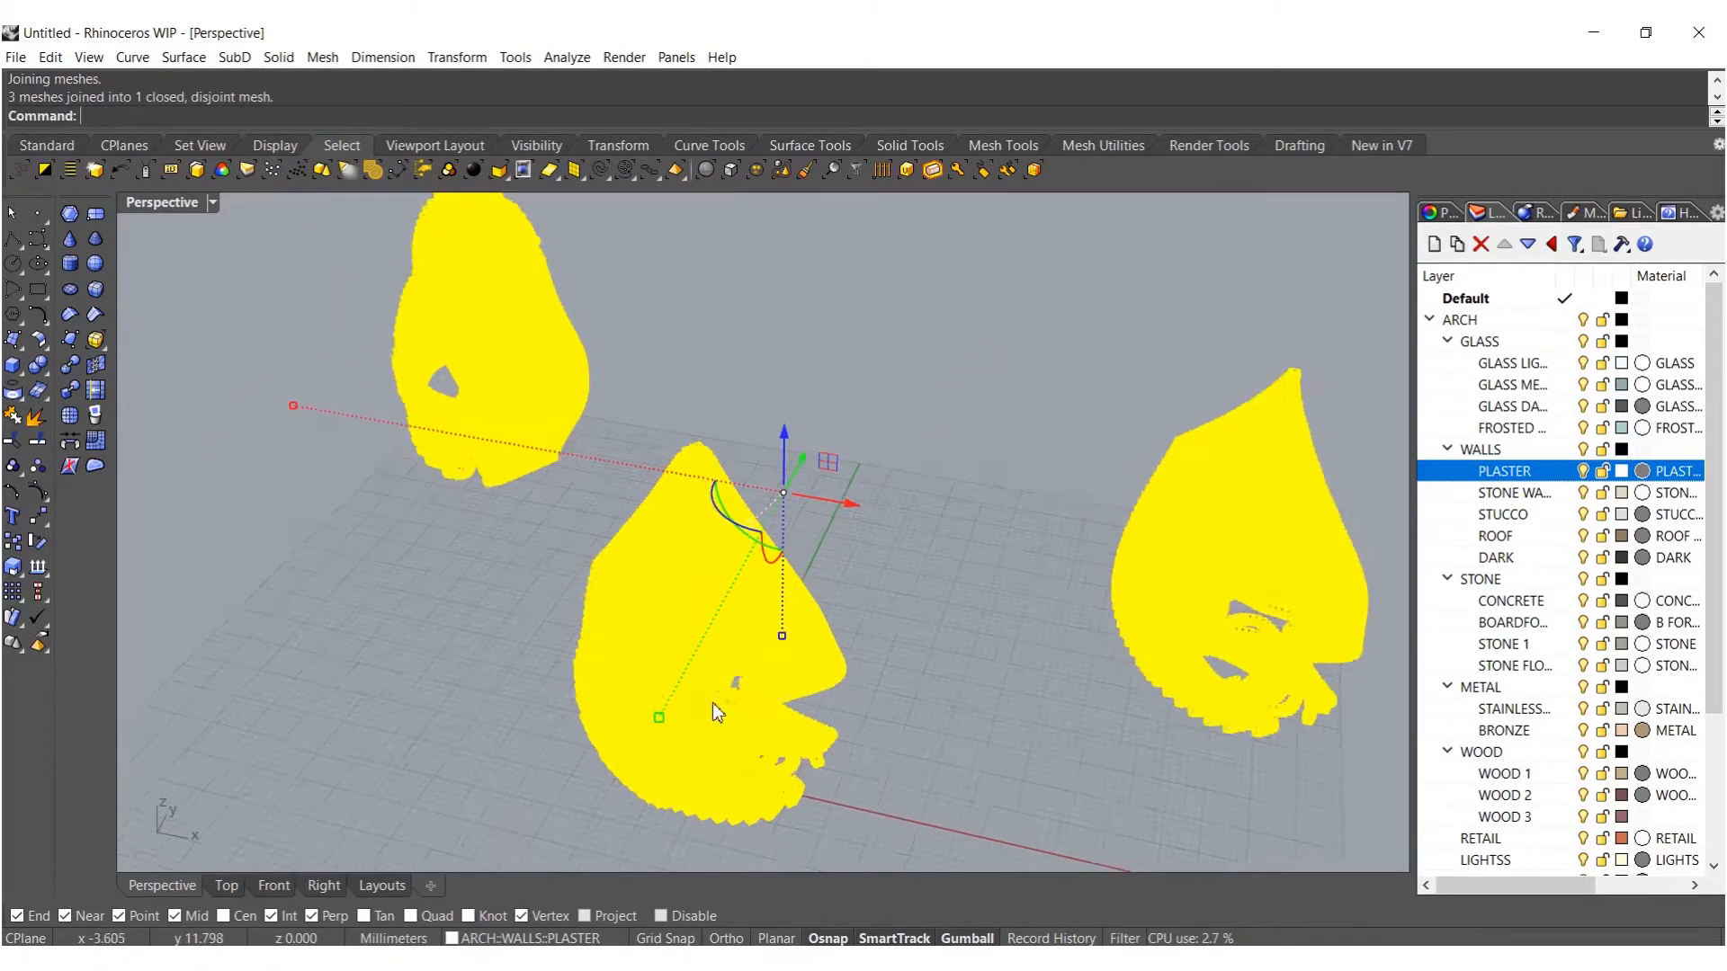
{"action": "key", "text": "Escape"}
Select the three GRASS infill meshes by their matching color and join them into one mesh.
{"action": "right_click_drag", "start_coordinate": [737, 695], "coordinate": [576, 823]}
{"action": "scroll", "coordinate": [580, 819], "scroll_direction": "up", "scroll_amount": 8}
{"action": "left_click", "coordinate": [583, 814]}
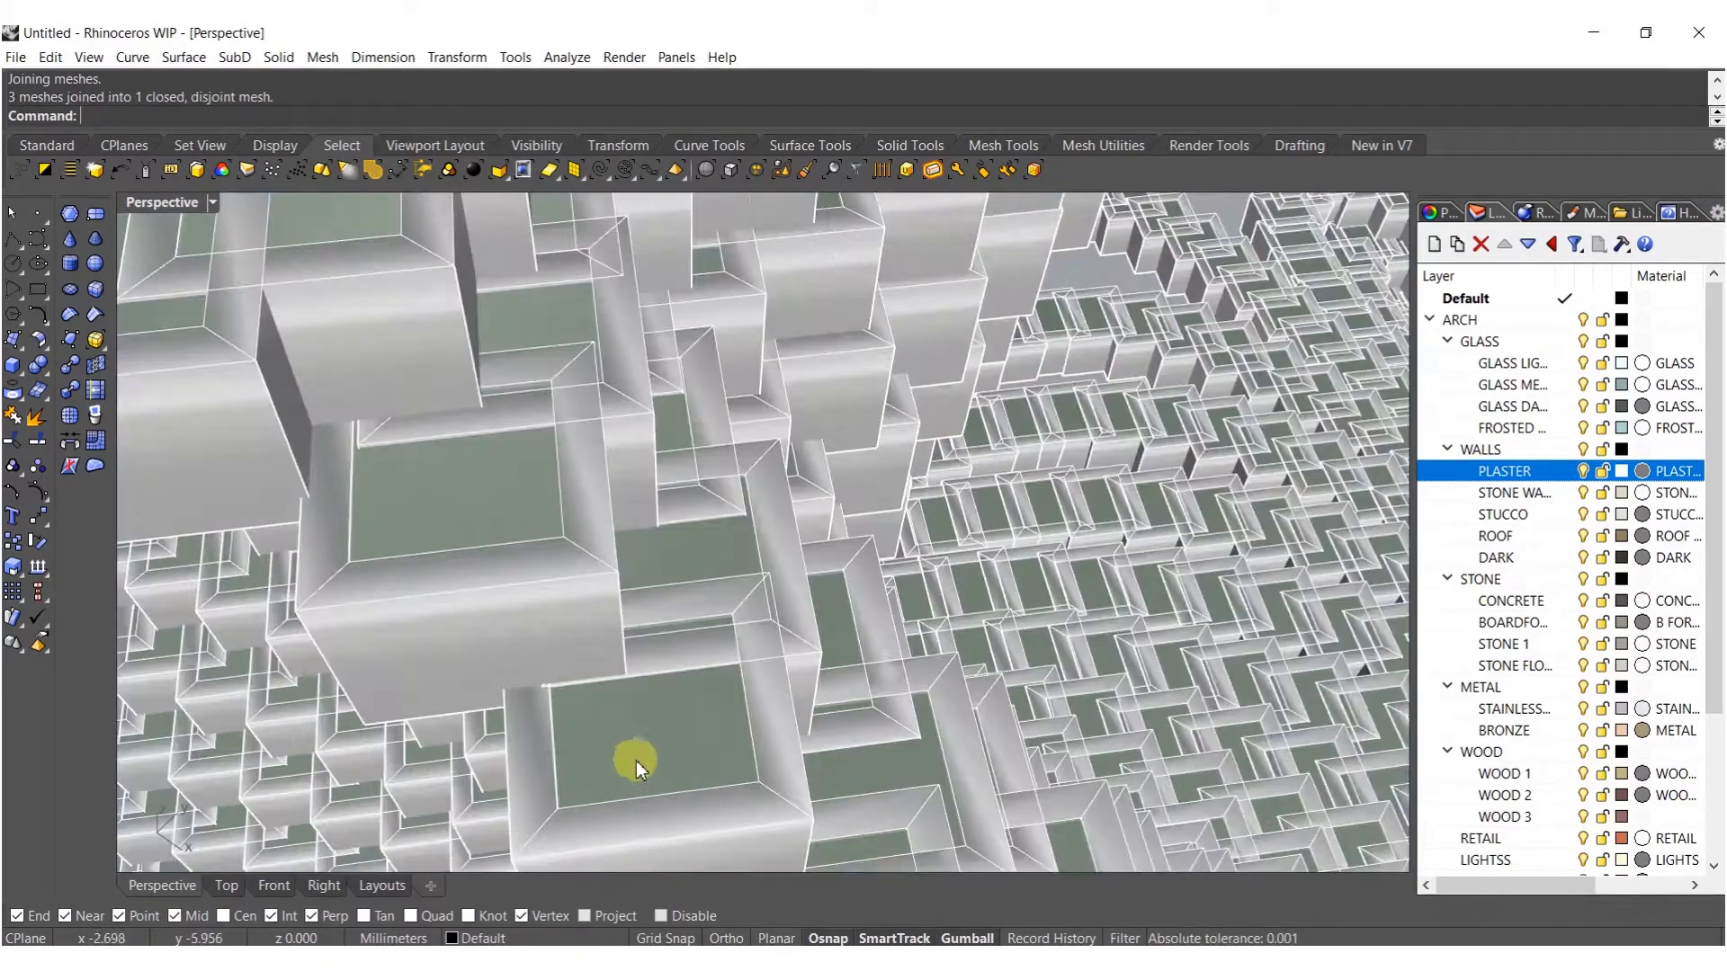
{"action": "scroll", "coordinate": [647, 732], "scroll_direction": "down", "scroll_amount": 10}
{"action": "left_click", "coordinate": [222, 171]}
{"action": "right_click_drag", "start_coordinate": [526, 490], "coordinate": [711, 575]}
{"action": "key", "text": "ctrl+j"}
{"action": "key", "text": "Escape"}
{"action": "scroll", "coordinate": [629, 536], "scroll_direction": "down", "scroll_amount": 4}
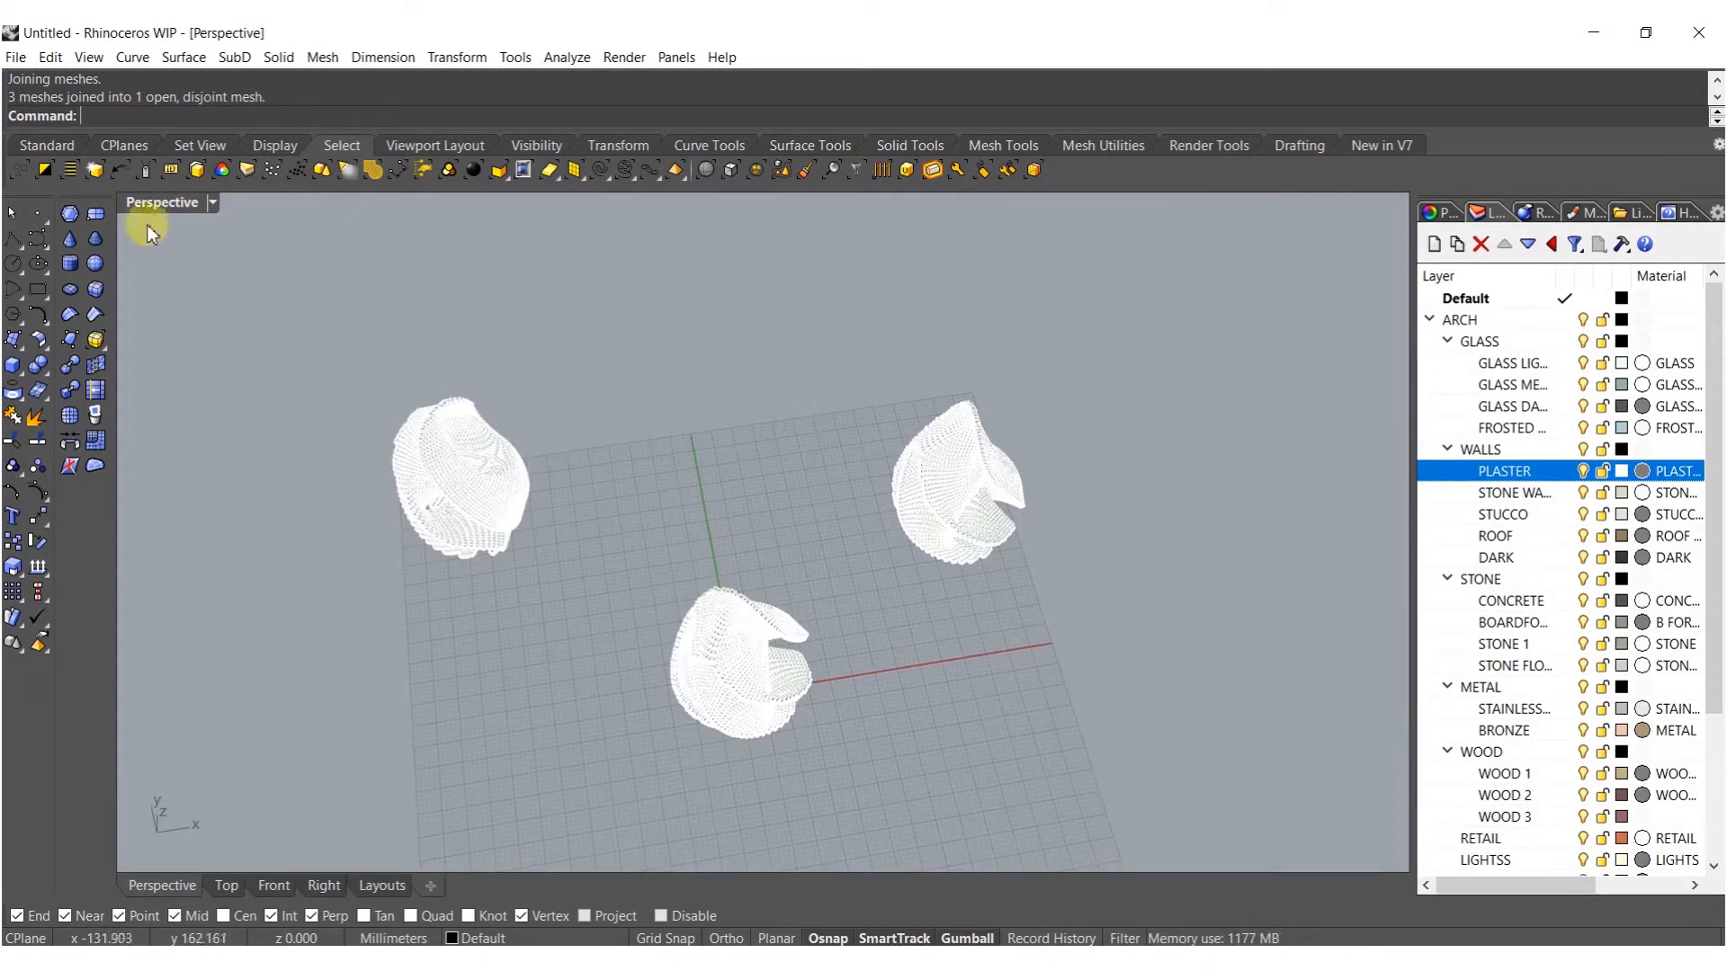
Create a large SubD ground plane from its center near the central form, with X and Y counts of 2, extending well beyond all three forms.
{"action": "left_click", "coordinate": [96, 216]}
{"action": "right_click_drag", "start_coordinate": [789, 756], "coordinate": [713, 742]}
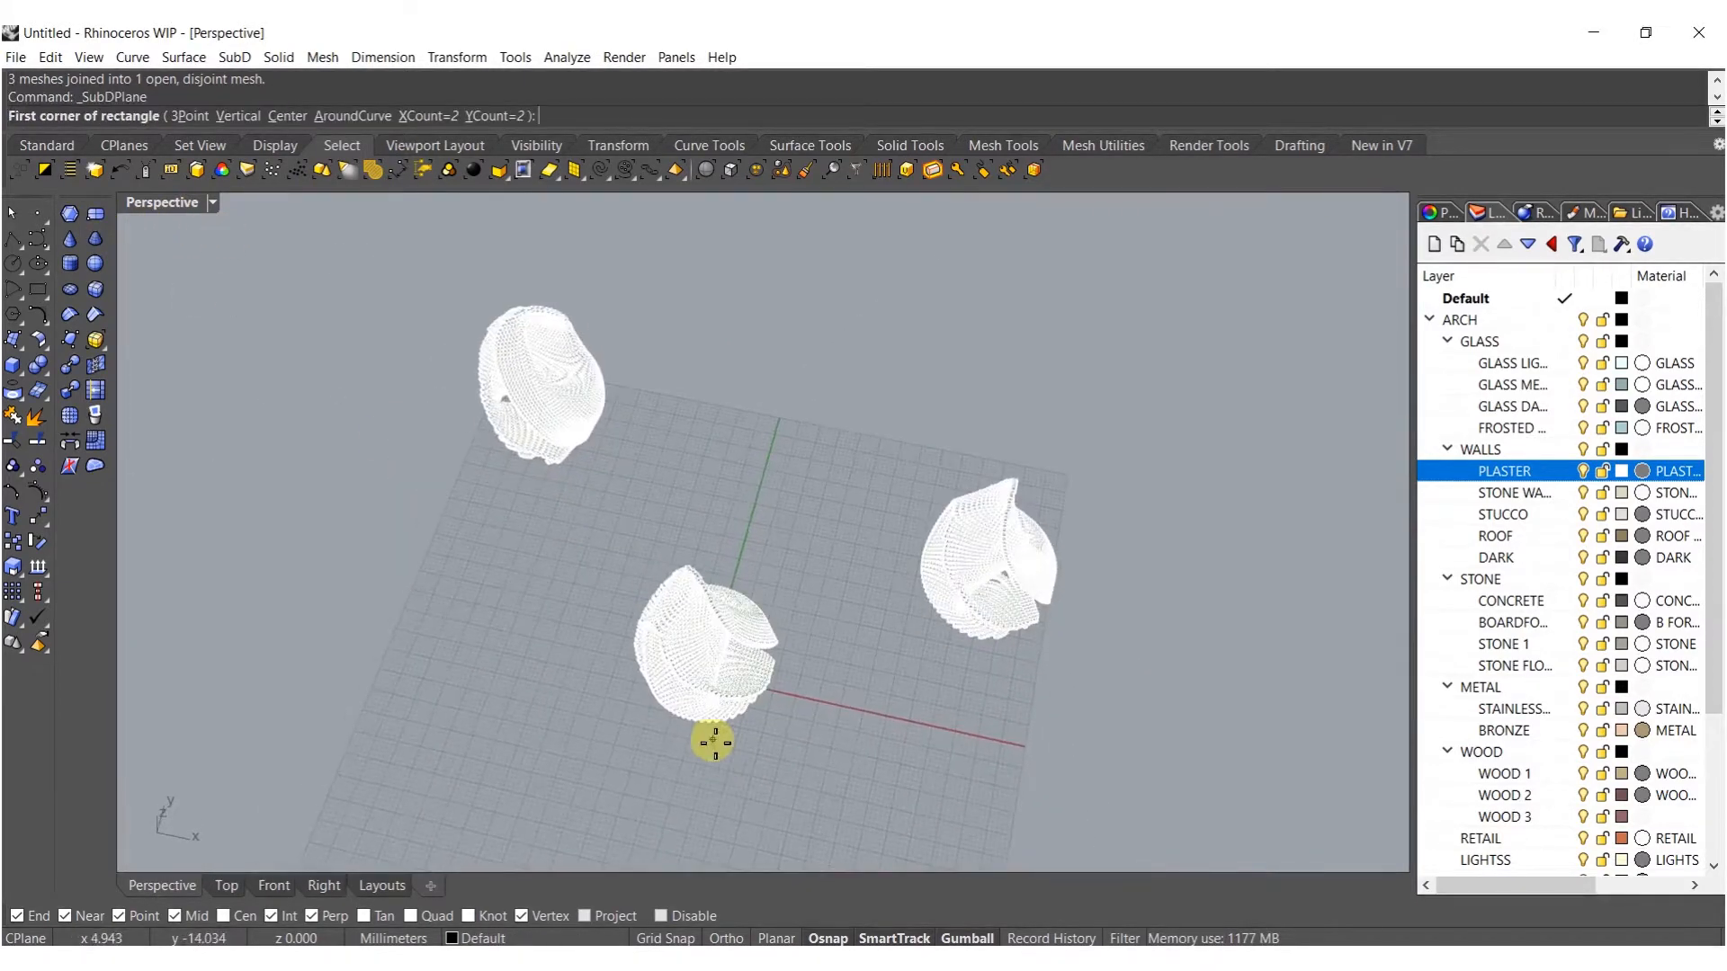
{"action": "type", "text": "c"}
{"action": "key", "text": "Return"}
{"action": "left_click", "coordinate": [671, 763]}
{"action": "right_click_drag", "start_coordinate": [833, 771], "coordinate": [687, 617], "text": "shift"}
{"action": "scroll", "coordinate": [819, 629], "scroll_direction": "down", "scroll_amount": 8, "text": "shift"}
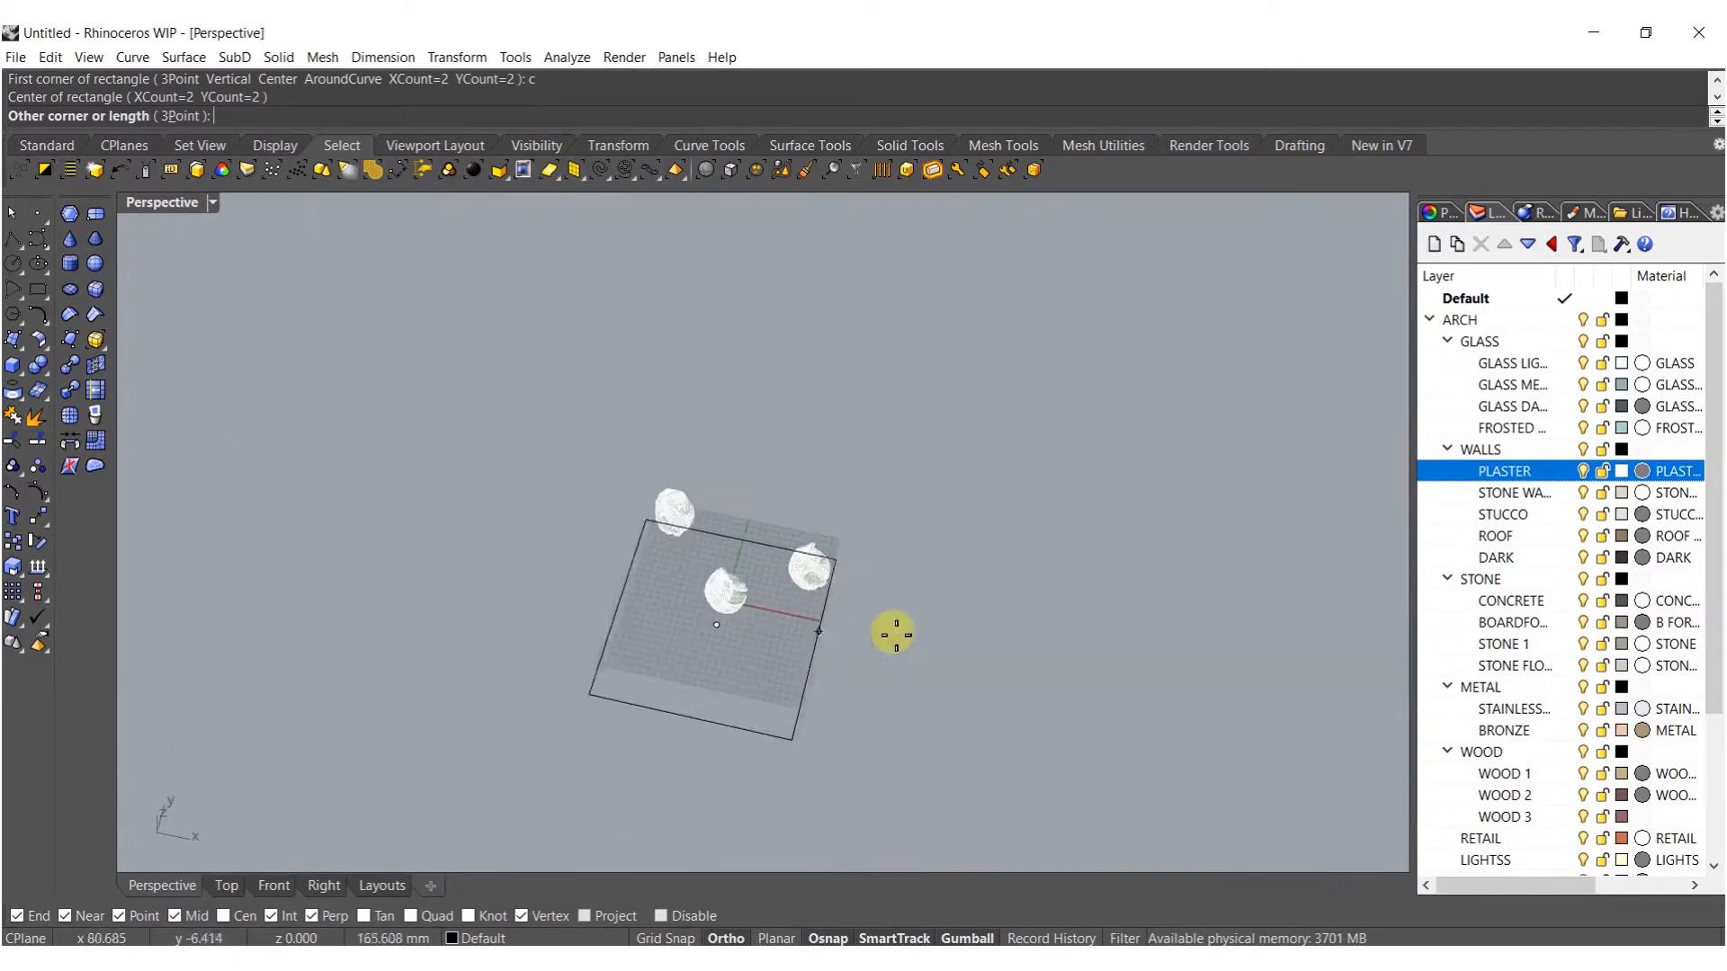
{"action": "left_click", "coordinate": [1160, 604]}
{"action": "mouse_move", "coordinate": [849, 672]}
{"action": "left_mouse_down"}
{"action": "mouse_move", "coordinate": [864, 613]}
{"action": "mouse_move", "coordinate": [862, 675]}
{"action": "left_mouse_up"}
{"action": "right_click_drag", "start_coordinate": [862, 675], "coordinate": [728, 646]}
{"action": "scroll", "coordinate": [828, 595], "scroll_direction": "up", "scroll_amount": 14}
{"action": "key", "text": "Escape"}
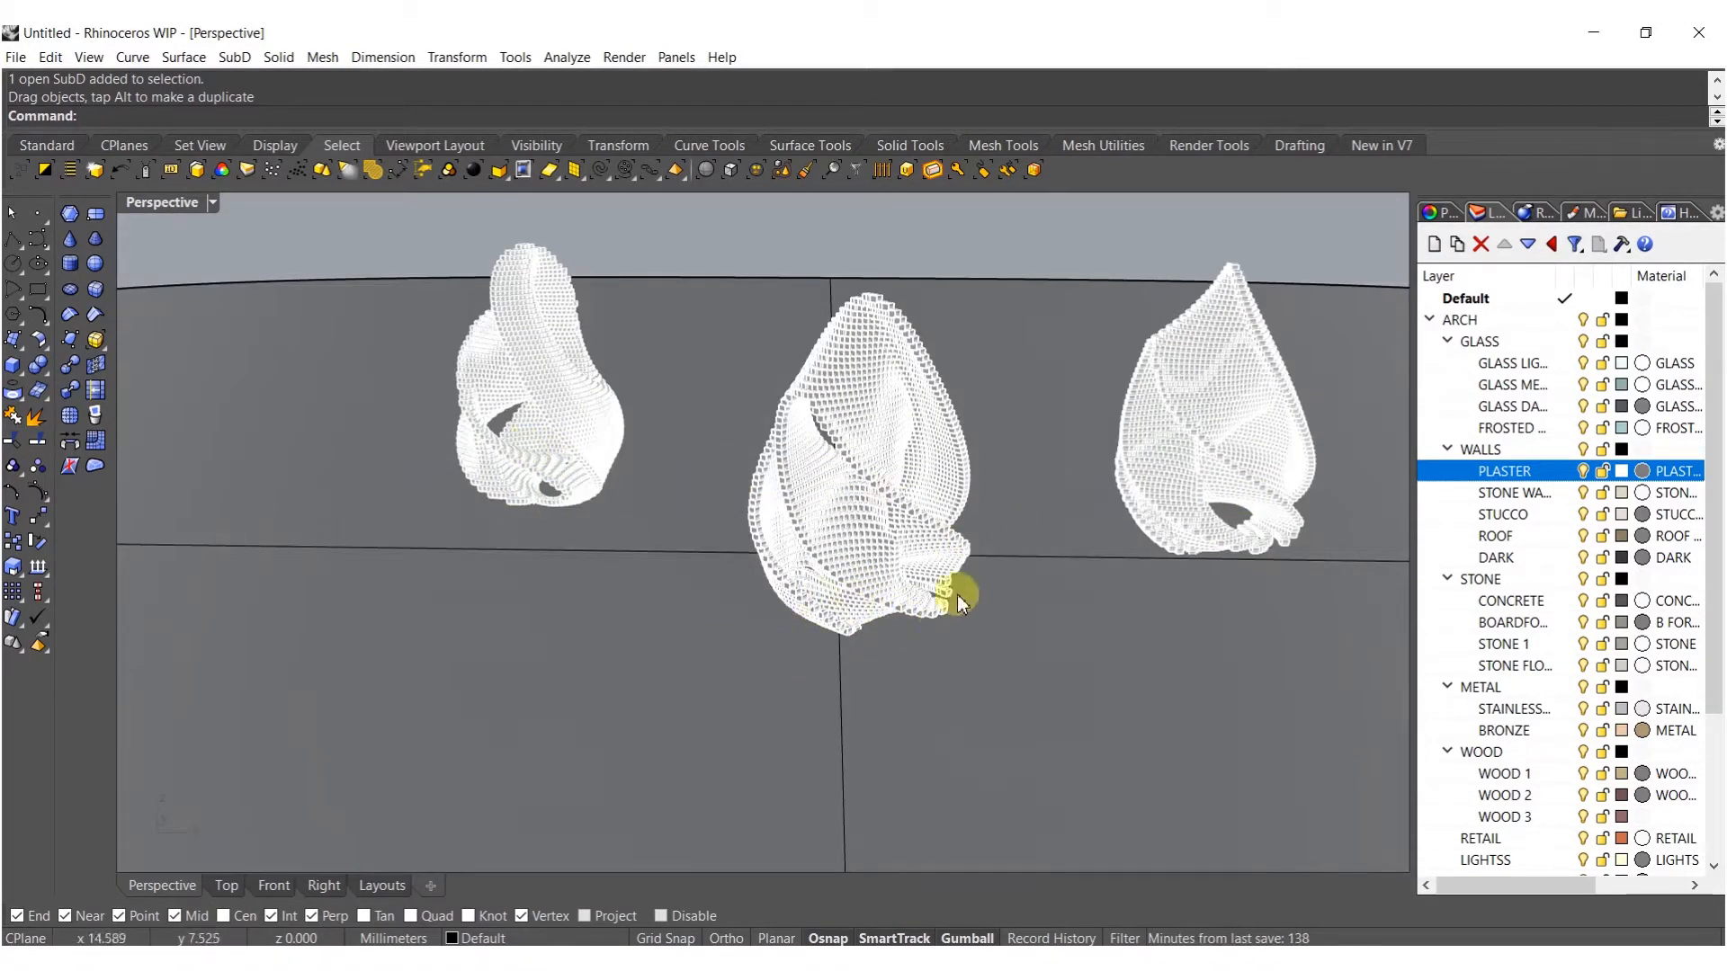
{"action": "scroll", "coordinate": [751, 563], "scroll_direction": "down", "scroll_amount": 12}
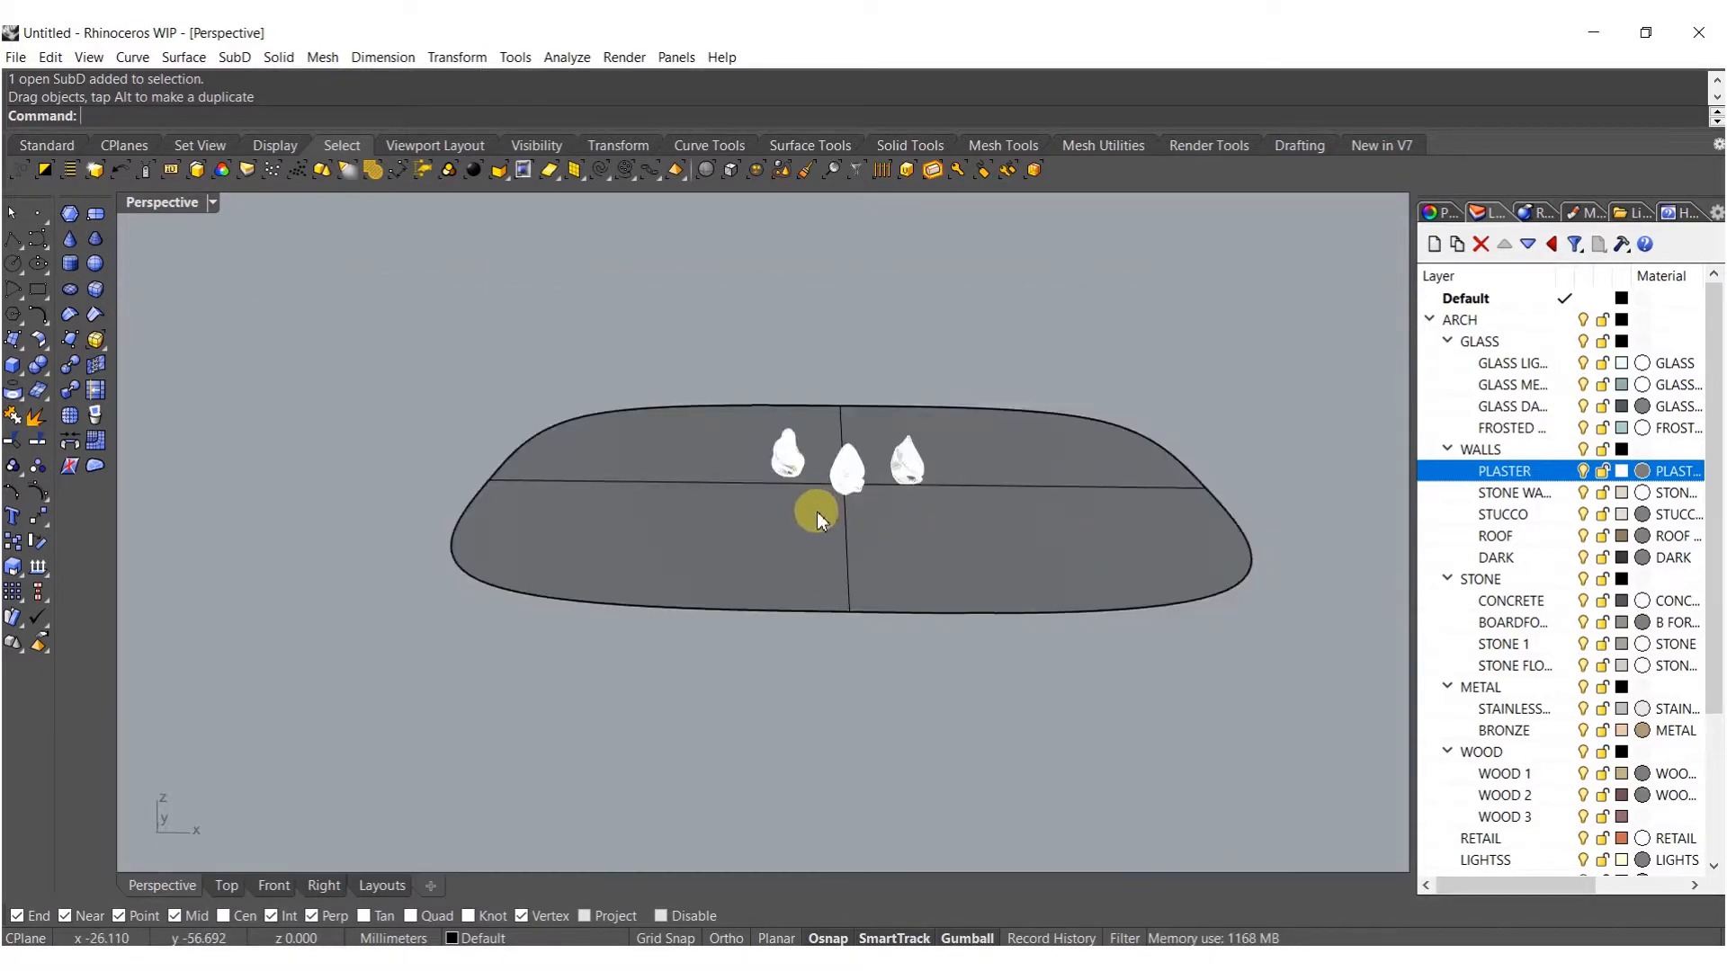
Scale the SubD ground plane up uniformly so it extends much farther beyond the three forms.
{"action": "left_click", "coordinate": [778, 447]}
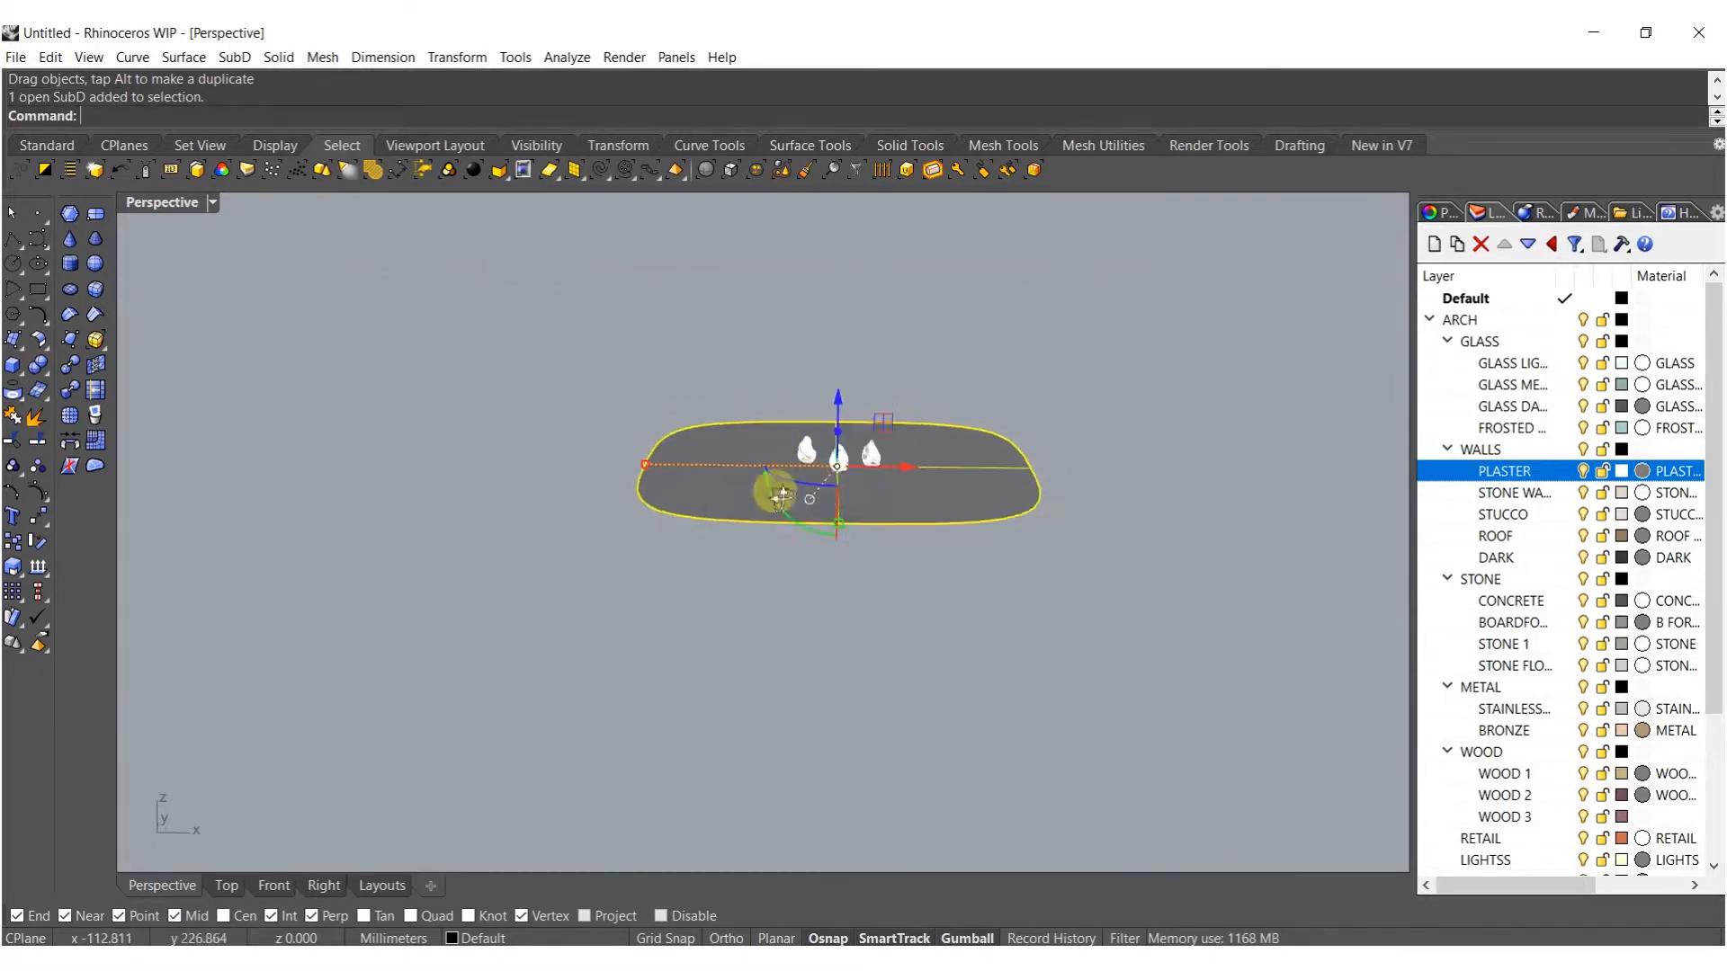
{"action": "right_click_drag", "start_coordinate": [776, 439], "coordinate": [678, 486]}
{"action": "left_click_drag", "start_coordinate": [642, 464], "coordinate": [558, 467], "text": "shift"}
{"action": "right_click_drag", "start_coordinate": [909, 627], "coordinate": [657, 376]}
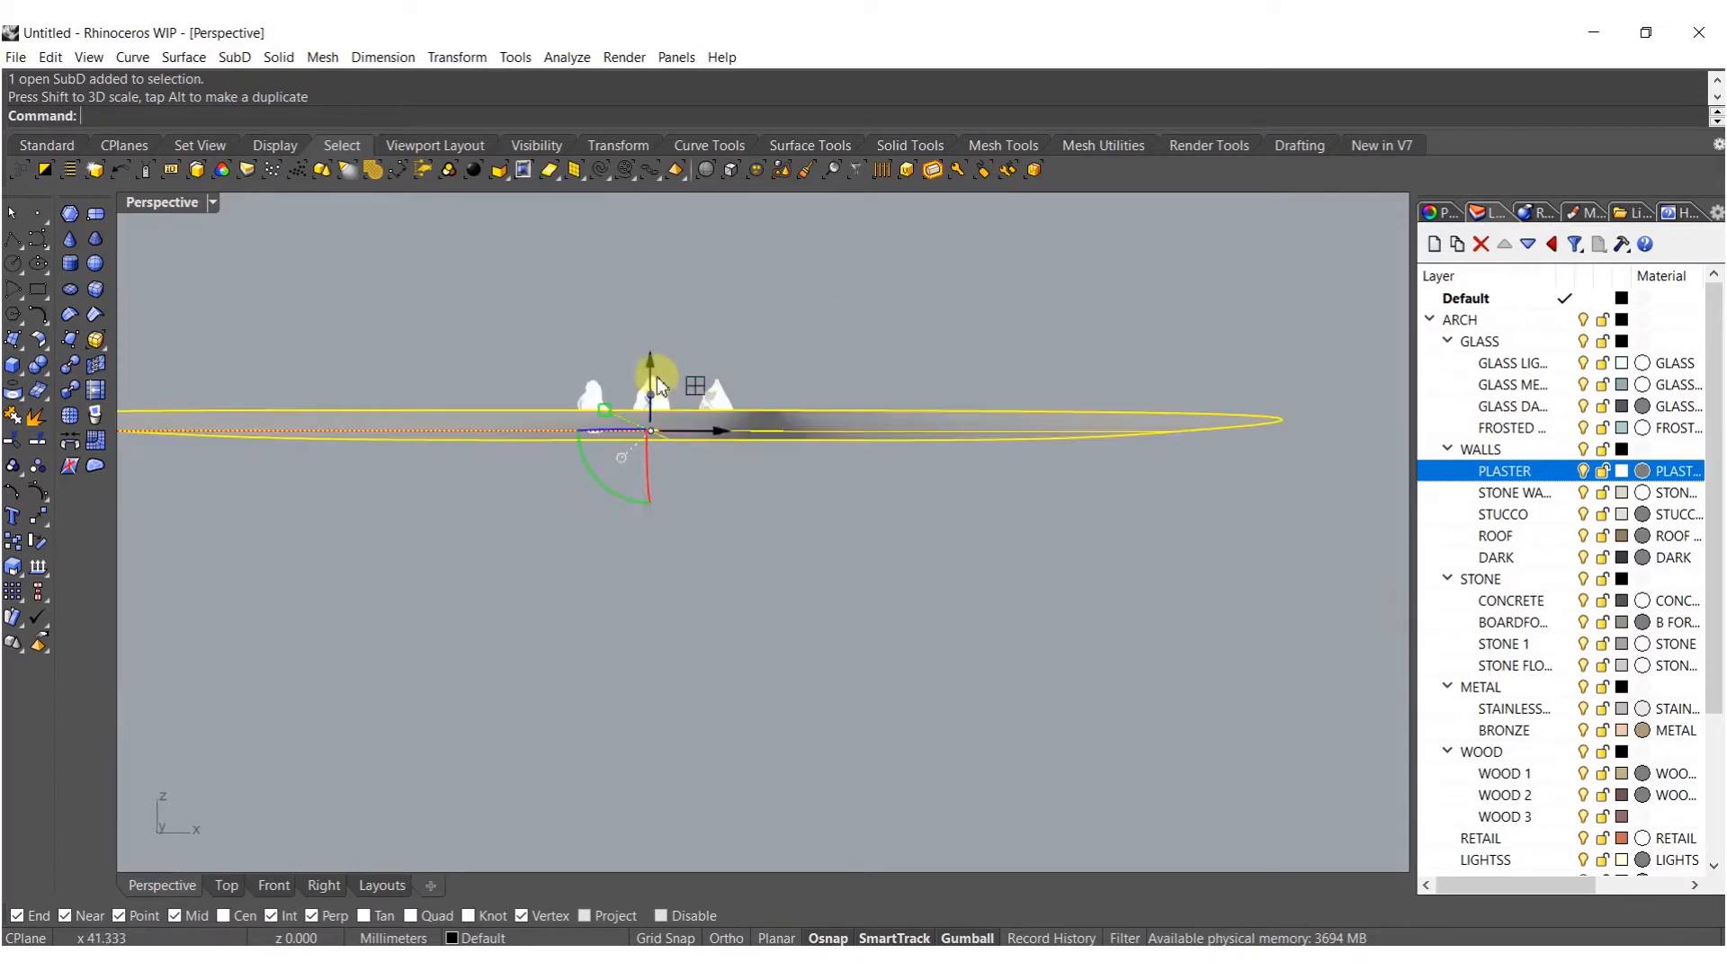
Lower the ground plane slightly beneath the bases of the three forms.
{"action": "scroll", "coordinate": [656, 376], "scroll_direction": "up", "scroll_amount": 10}
{"action": "right_click_drag", "start_coordinate": [752, 495], "coordinate": [763, 457], "text": "shift"}
{"action": "left_click_drag", "start_coordinate": [729, 427], "coordinate": [722, 476]}
{"action": "right_click_drag", "start_coordinate": [733, 513], "coordinate": [769, 648]}
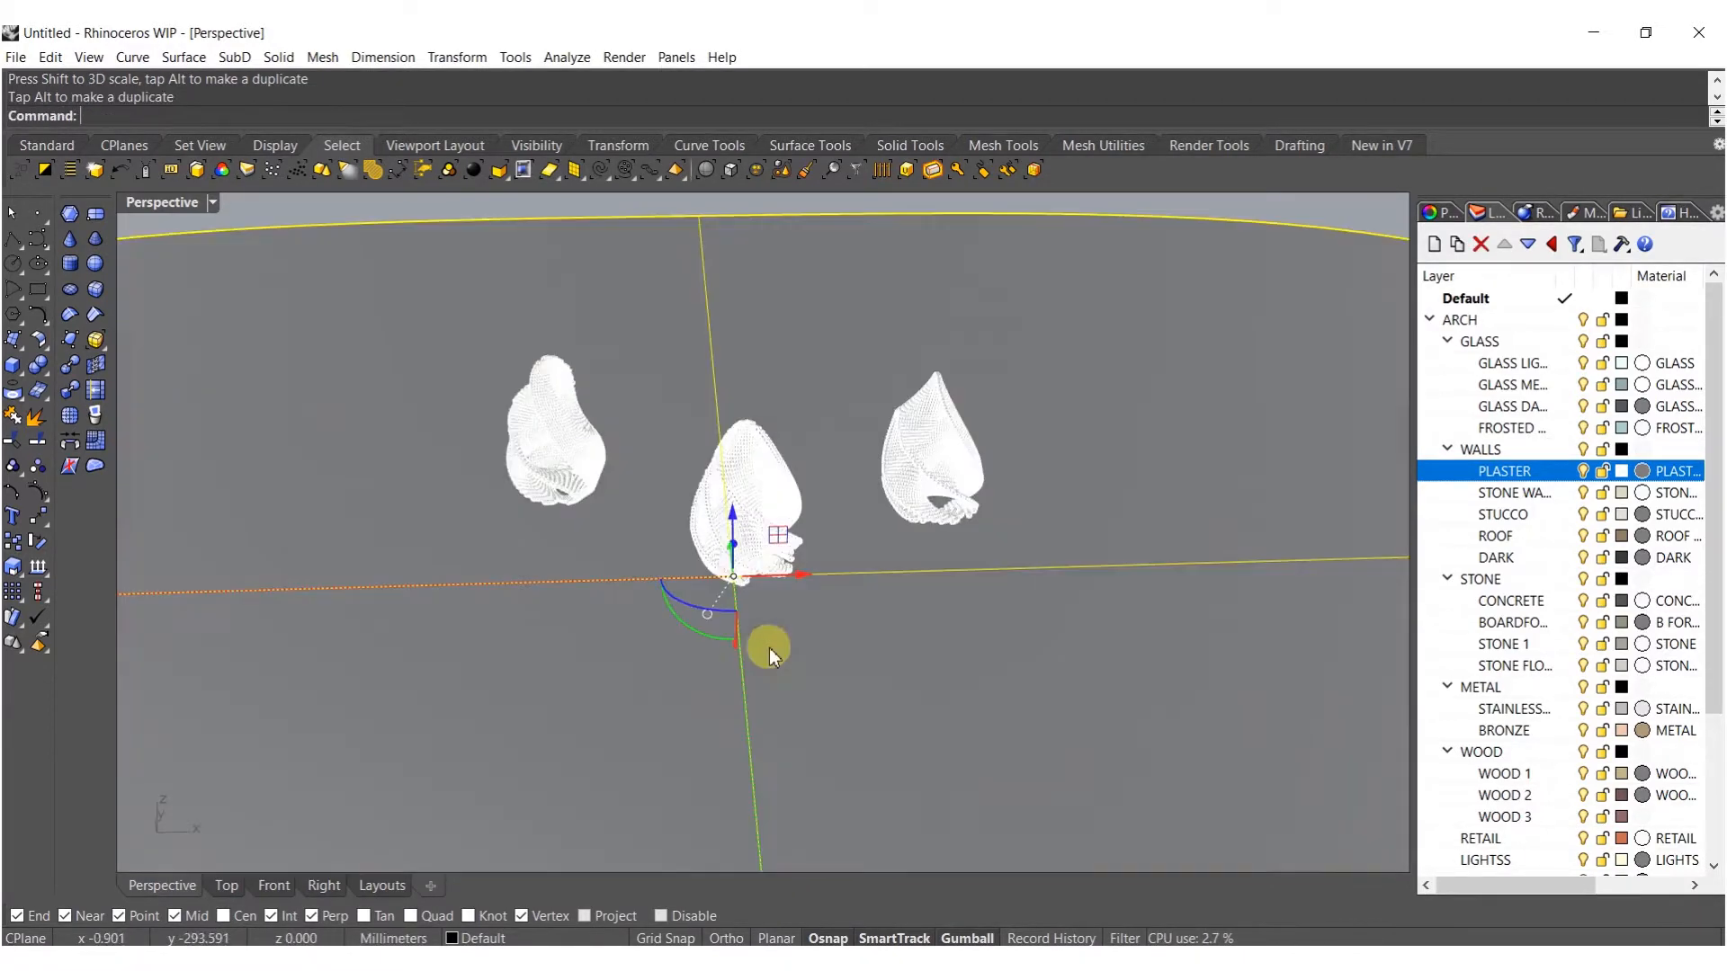
Subdivide the SubD ground plane repeatedly into a dense grid of faces and deselect it.
{"action": "left_click", "coordinate": [70, 418]}
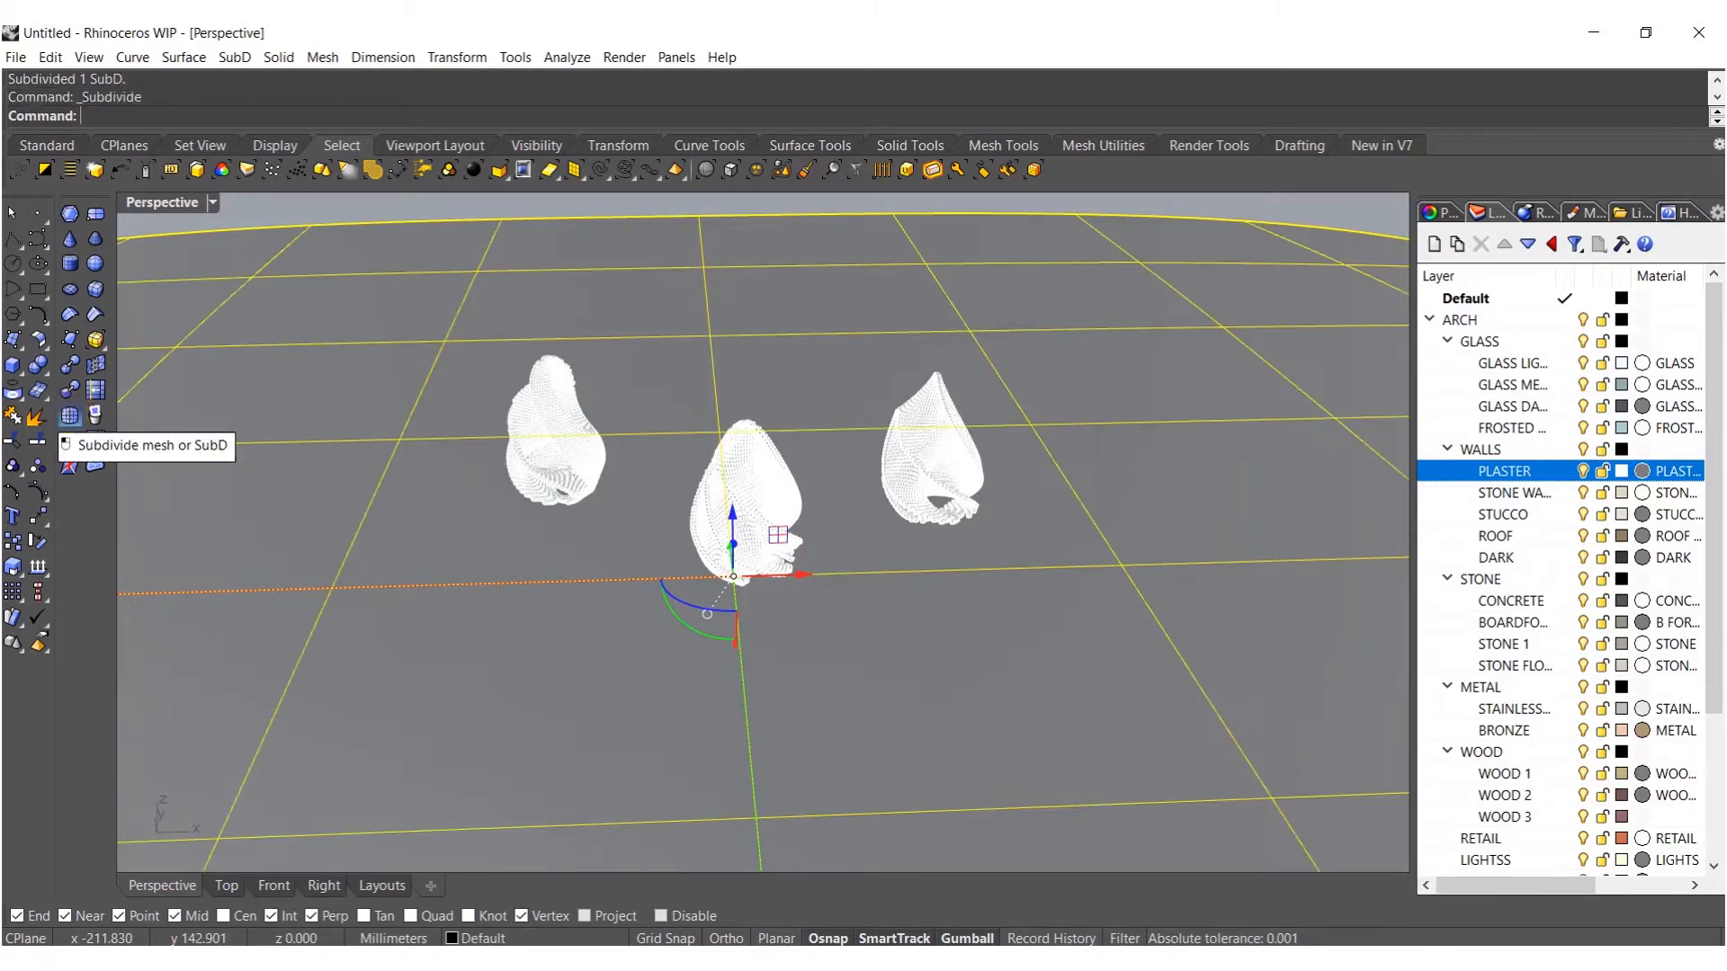
{"action": "right_click_drag", "start_coordinate": [593, 641], "coordinate": [719, 585]}
{"action": "key", "text": "Escape"}
Try brush-selecting a strip of ground faces in front of the forms, and clear the selection.
{"action": "scroll", "coordinate": [732, 595], "scroll_direction": "up", "scroll_amount": 7}
{"action": "right_click_drag", "start_coordinate": [720, 585], "coordinate": [689, 562], "text": "shift"}
{"action": "left_click", "coordinate": [808, 171]}
{"action": "key", "text": "Return"}
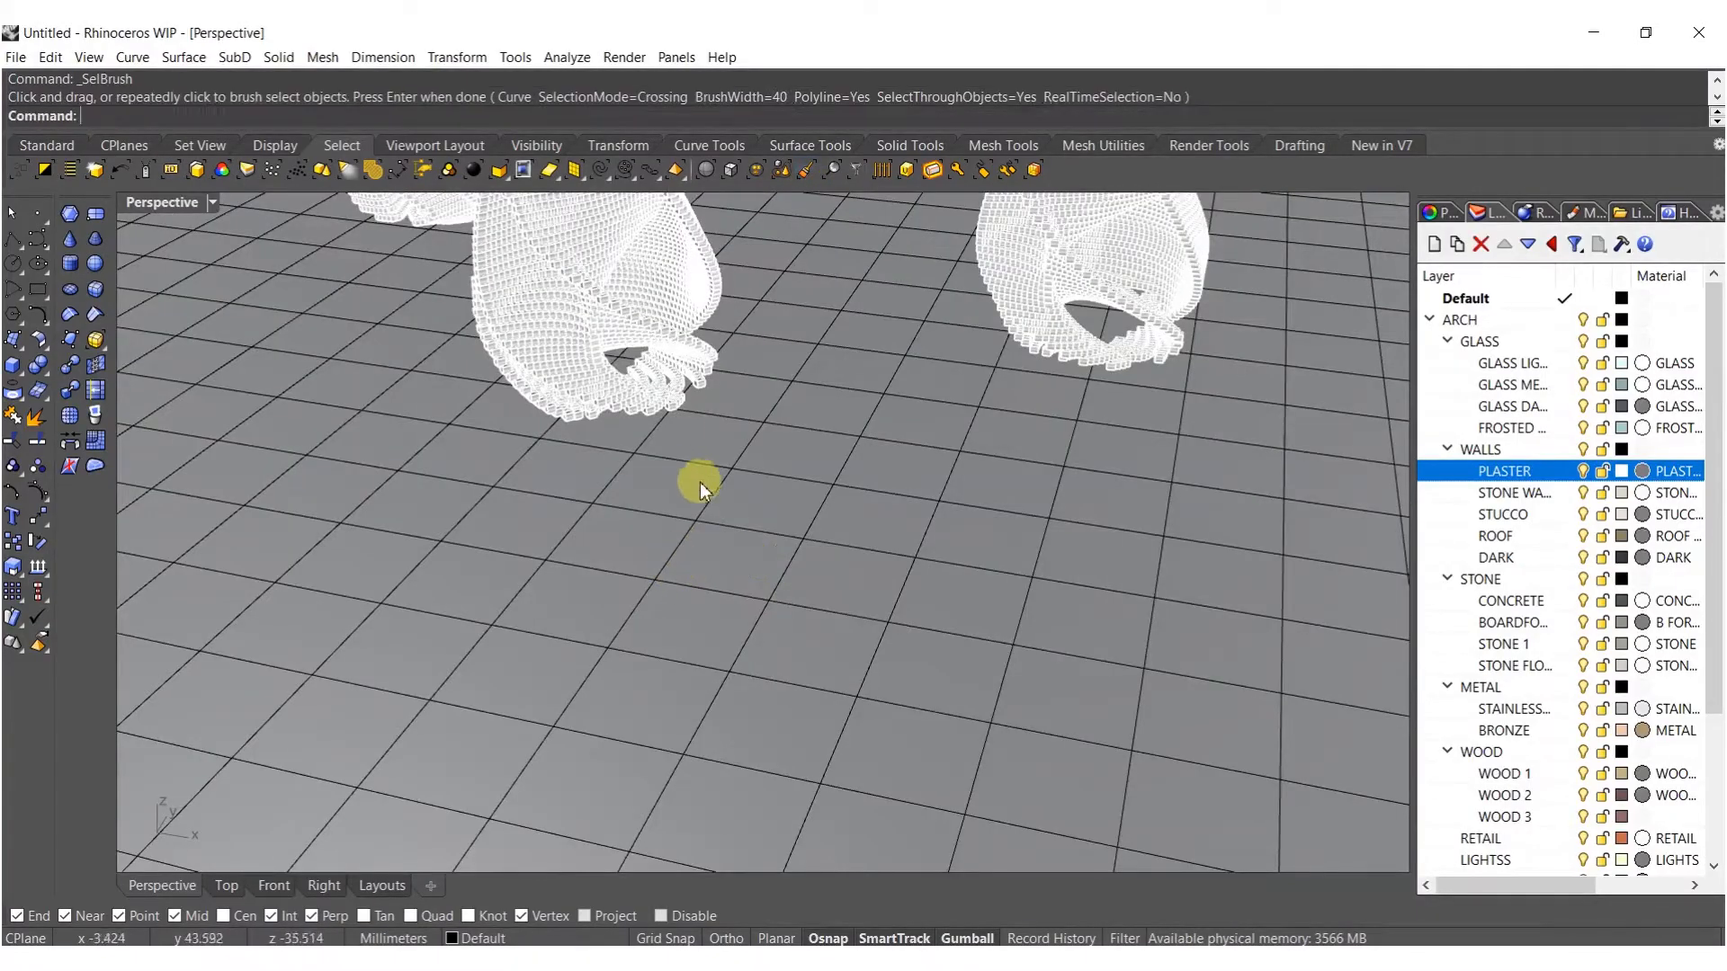
{"action": "left_click", "coordinate": [807, 172]}
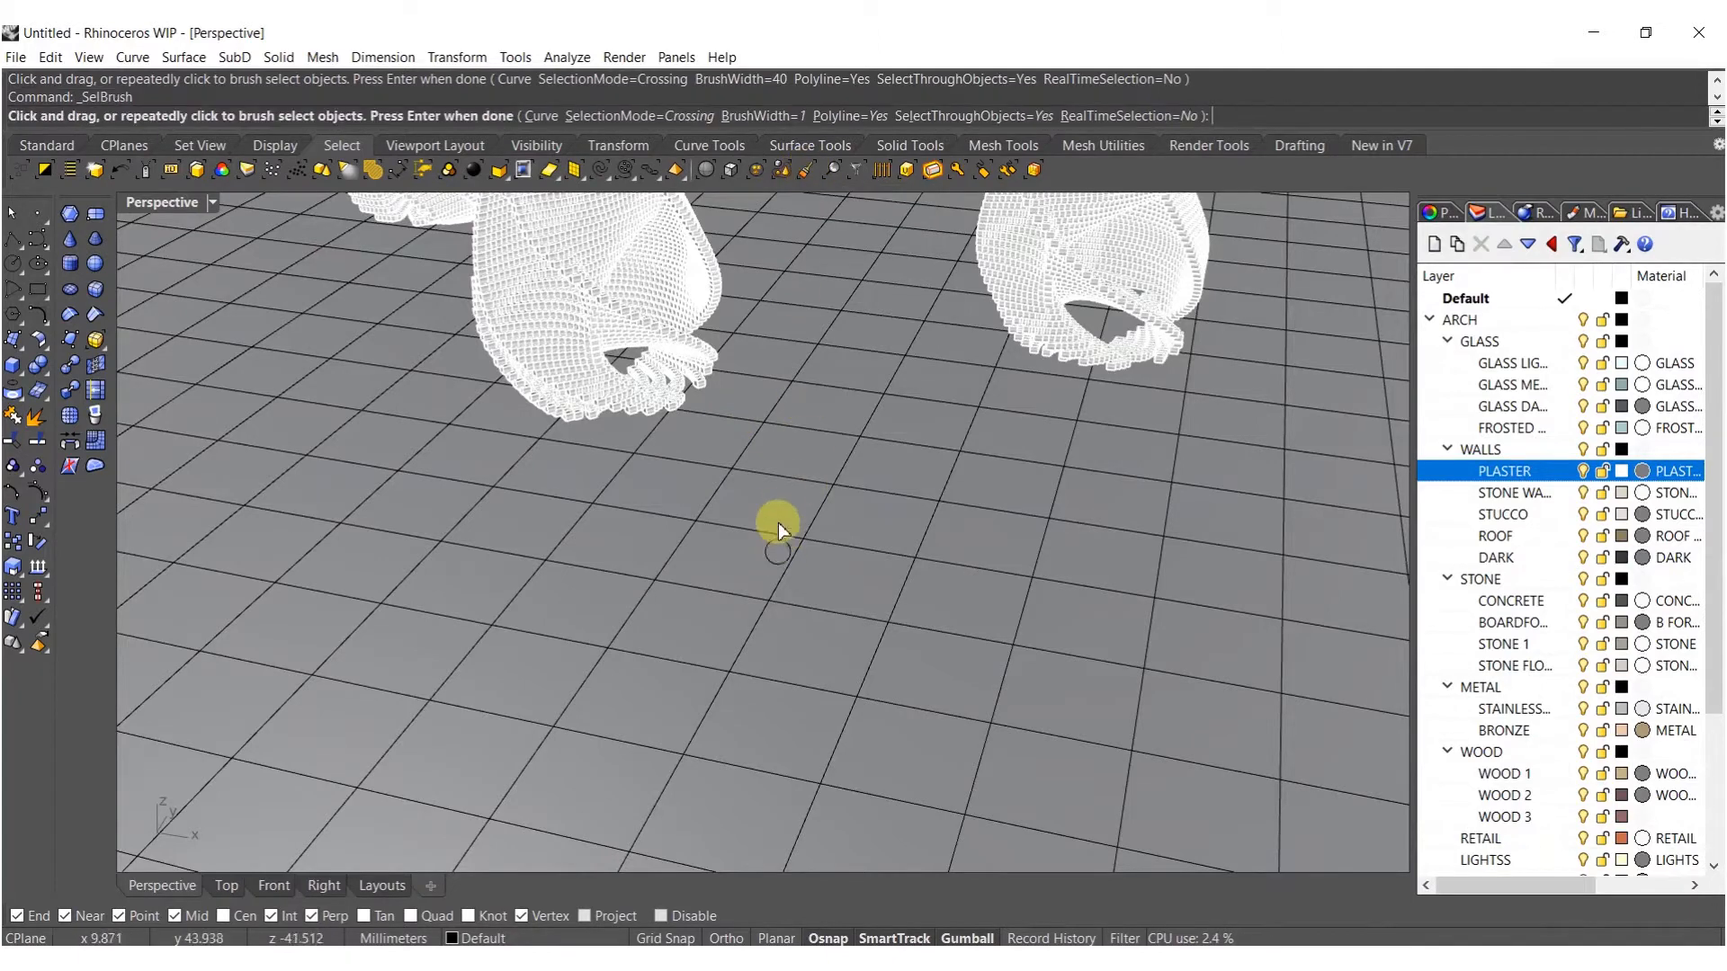
{"action": "scroll", "coordinate": [743, 540], "scroll_direction": "down", "scroll_amount": 6}
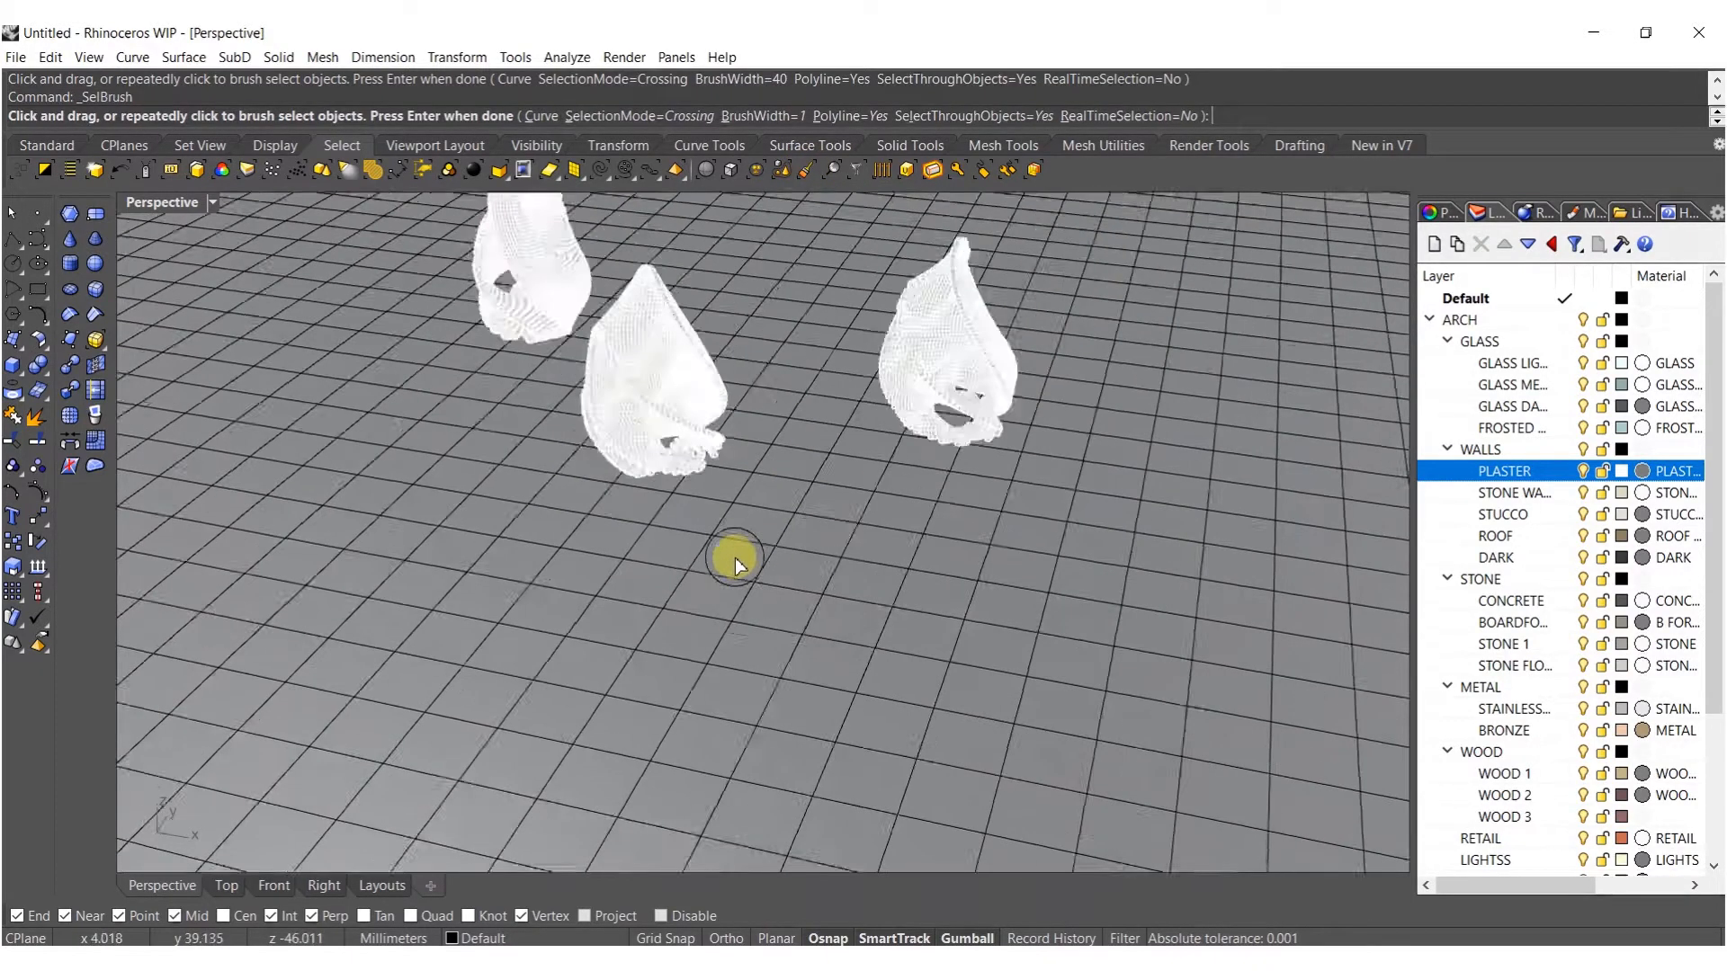
{"action": "scroll", "coordinate": [736, 557], "scroll_direction": "up", "scroll_amount": 6}
{"action": "scroll", "coordinate": [736, 557], "scroll_direction": "down", "scroll_amount": 7}
{"action": "scroll", "coordinate": [731, 554], "scroll_direction": "up", "scroll_amount": 7}
{"action": "scroll", "coordinate": [731, 553], "scroll_direction": "down", "scroll_amount": 7}
{"action": "left_click_drag", "start_coordinate": [627, 574], "coordinate": [656, 542]}
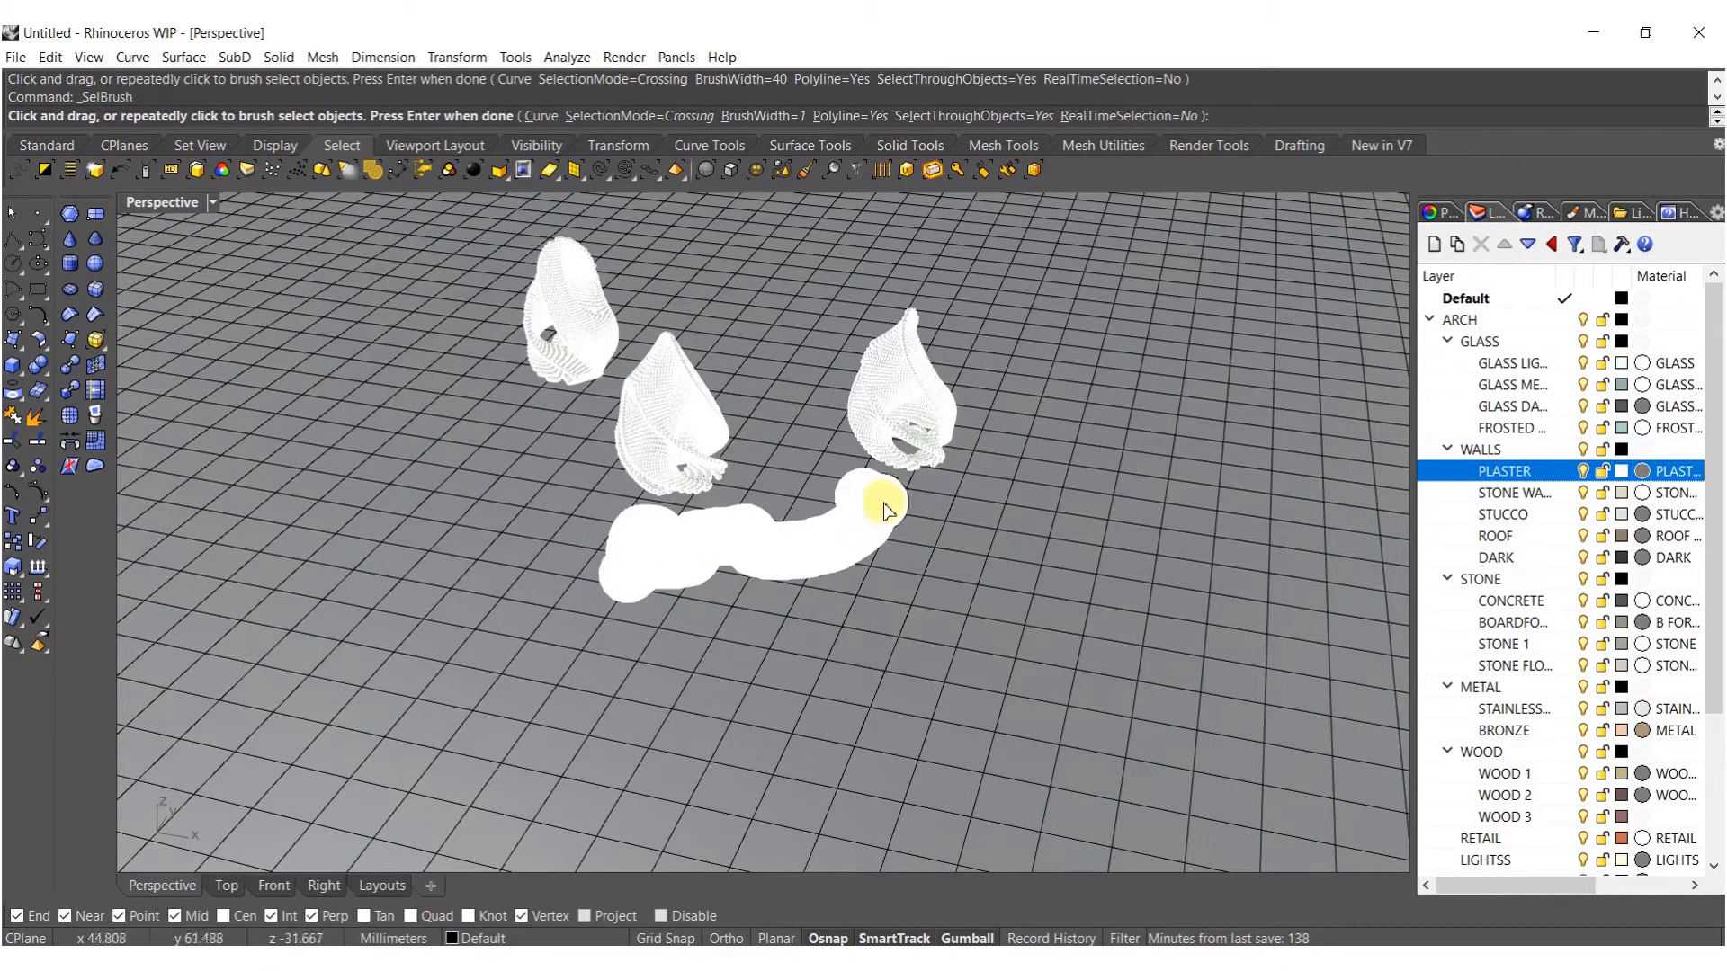
{"action": "left_click_drag", "start_coordinate": [895, 507], "coordinate": [890, 510]}
{"action": "key", "text": "Return"}
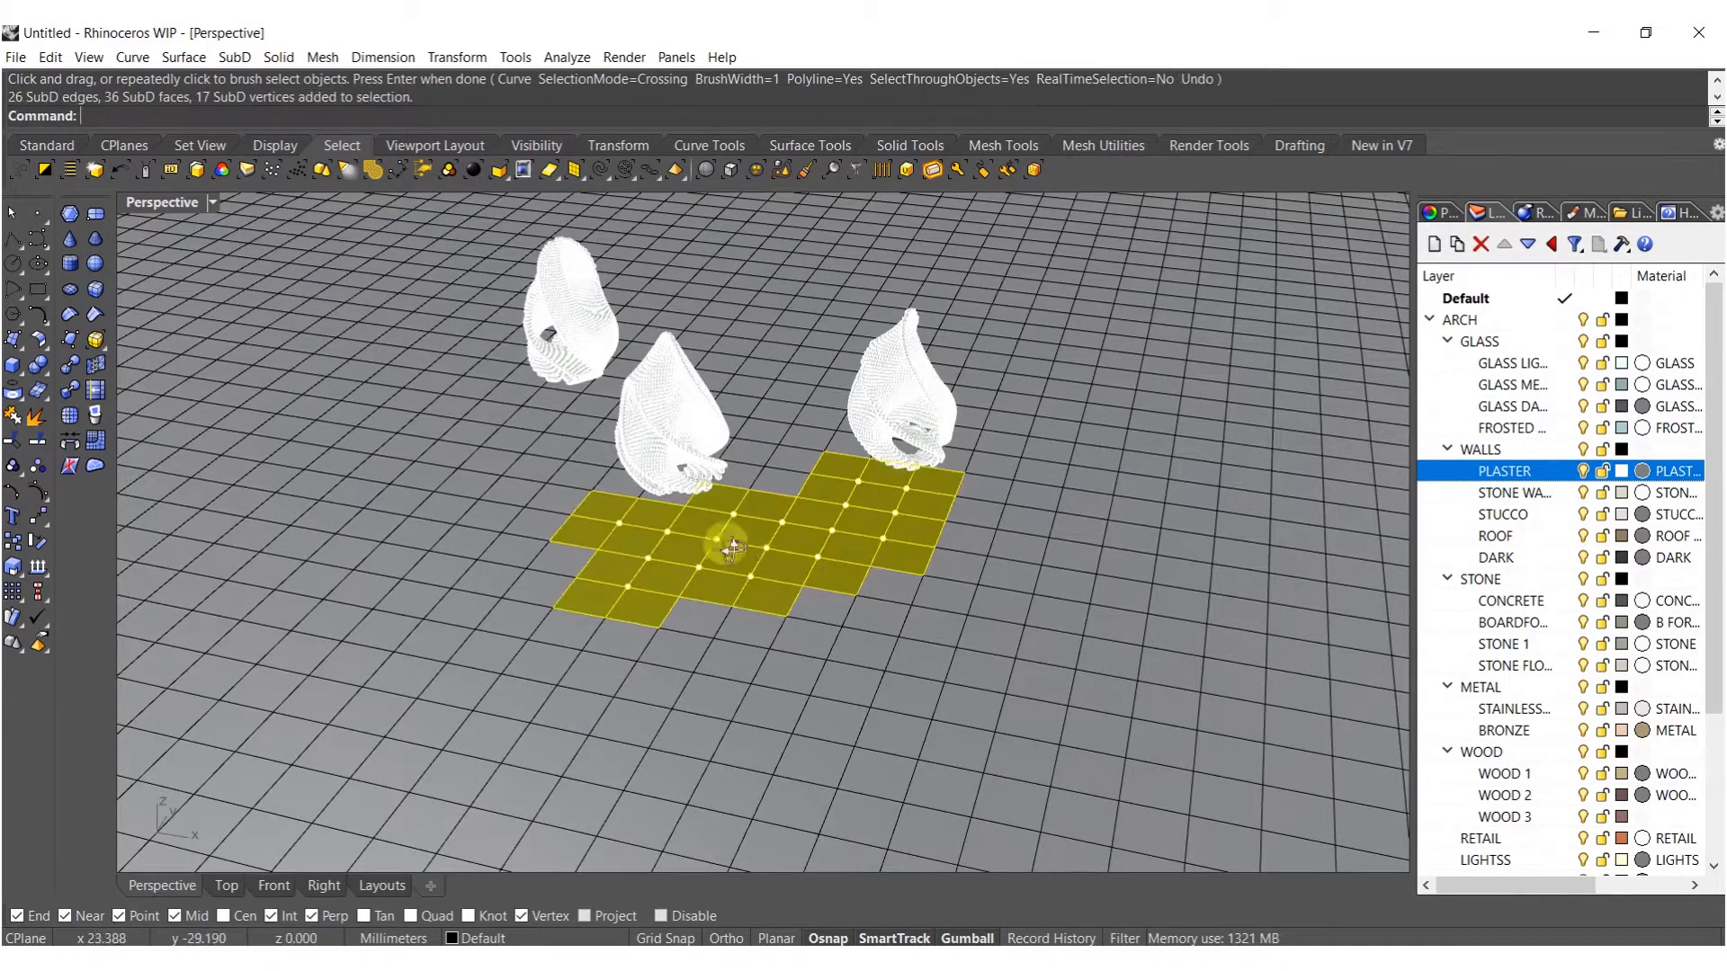
{"action": "right_click_drag", "start_coordinate": [719, 557], "coordinate": [739, 509]}
{"action": "scroll", "coordinate": [738, 509], "scroll_direction": "down", "scroll_amount": 8}
{"action": "left_click", "coordinate": [993, 722]}
Raise a single ground face near the base of the central form to start a mound.
{"action": "scroll", "coordinate": [813, 576], "scroll_direction": "up", "scroll_amount": 5}
{"action": "right_click_drag", "start_coordinate": [562, 463], "coordinate": [558, 510]}
{"action": "scroll", "coordinate": [567, 503], "scroll_direction": "up", "scroll_amount": 6}
{"action": "right_click_drag", "start_coordinate": [717, 547], "coordinate": [611, 569]}
{"action": "scroll", "coordinate": [618, 553], "scroll_direction": "up", "scroll_amount": 9}
{"action": "left_click", "coordinate": [617, 558], "text": "ctrl+shift"}
{"action": "scroll", "coordinate": [617, 559], "scroll_direction": "down", "scroll_amount": 3}
{"action": "left_click_drag", "start_coordinate": [597, 406], "coordinate": [609, 358]}
{"action": "right_click_drag", "start_coordinate": [716, 570], "coordinate": [814, 553]}
{"action": "key", "text": "Escape"}
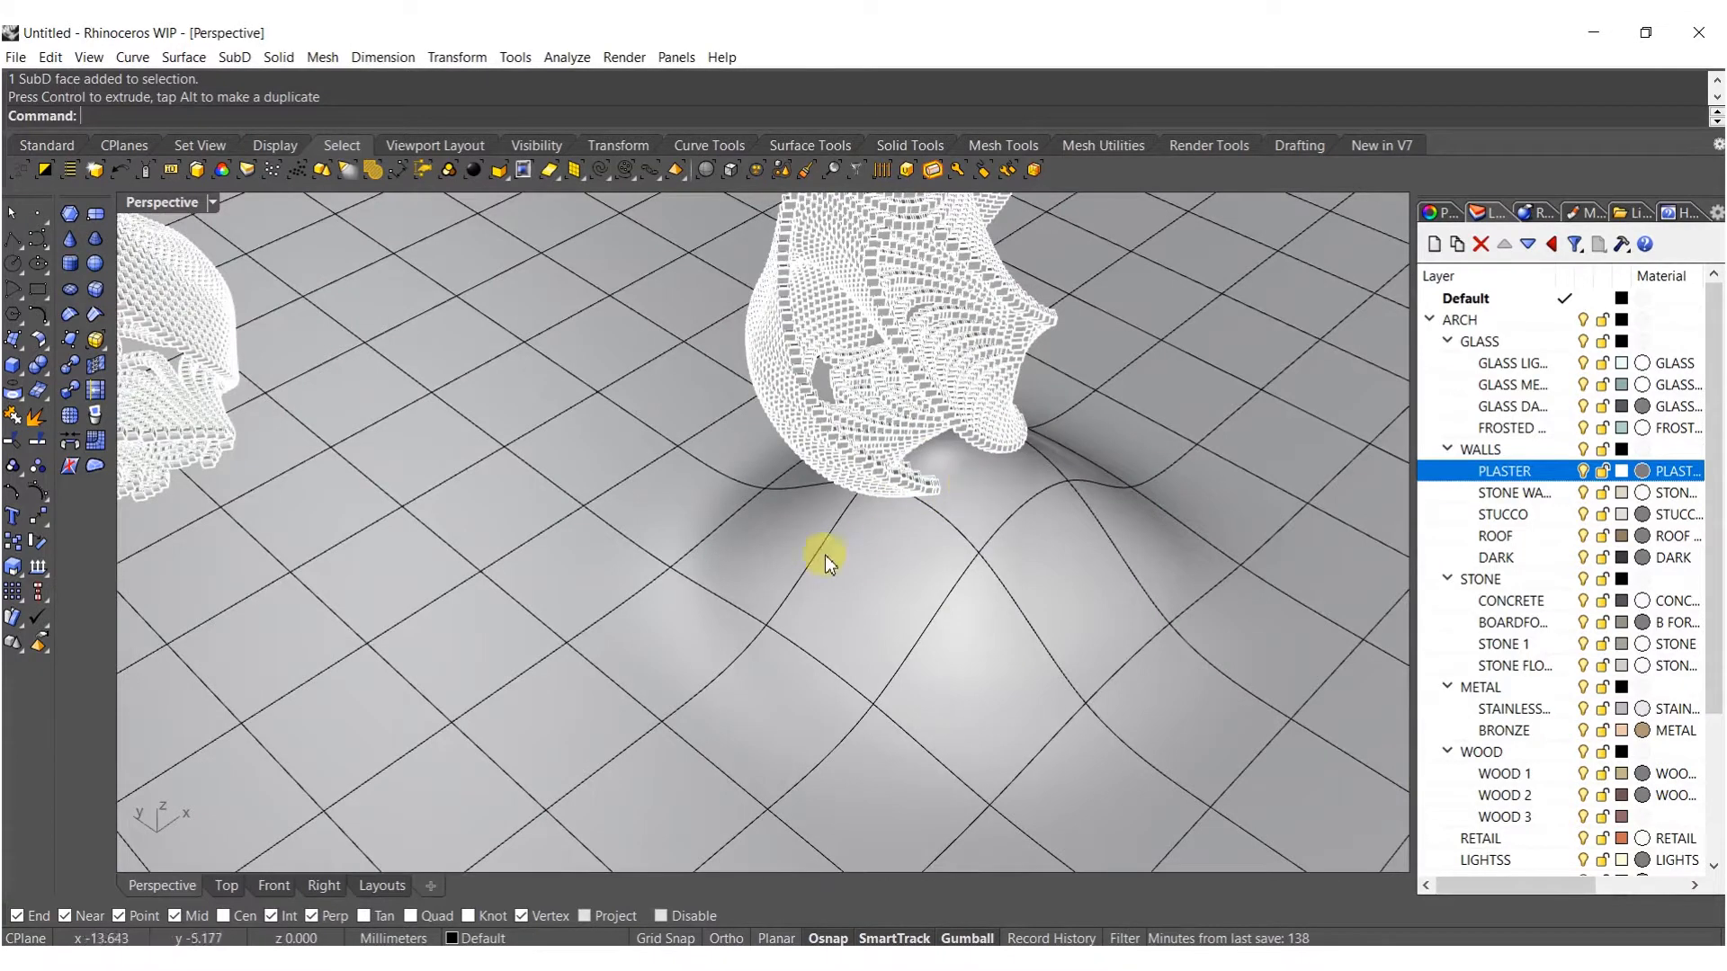
Raise a neighbouring ground face in two moves to widen the mound under the central form.
{"action": "left_click", "coordinate": [798, 562], "text": "ctrl+shift"}
{"action": "left_click_drag", "start_coordinate": [764, 493], "coordinate": [764, 425]}
{"action": "right_click_drag", "start_coordinate": [868, 536], "coordinate": [789, 540]}
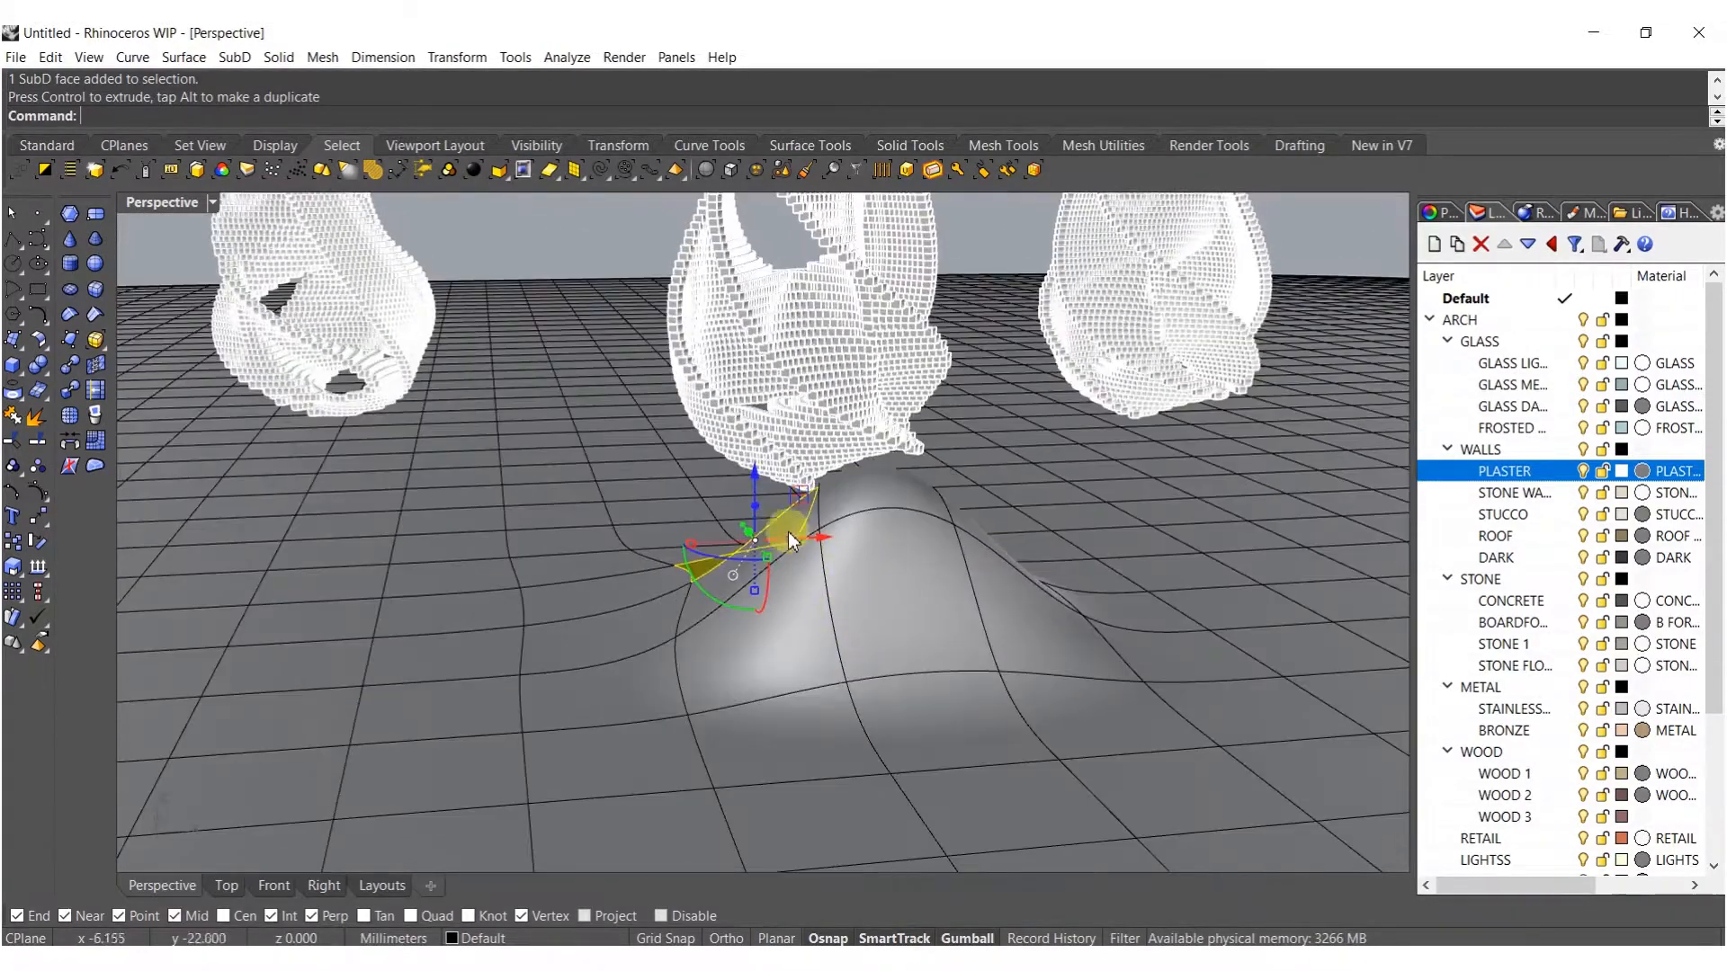
{"action": "left_click_drag", "start_coordinate": [748, 455], "coordinate": [748, 422]}
{"action": "scroll", "coordinate": [737, 459], "scroll_direction": "down", "scroll_amount": 8}
{"action": "scroll", "coordinate": [720, 463], "scroll_direction": "up", "scroll_amount": 8}
{"action": "scroll", "coordinate": [783, 483], "scroll_direction": "down", "scroll_amount": 7}
Raise ground faces into a mound beneath the left-hand form and scale two adjoining faces on its slope along one axis.
{"action": "right_click_drag", "start_coordinate": [782, 490], "coordinate": [640, 633]}
{"action": "scroll", "coordinate": [617, 593], "scroll_direction": "up", "scroll_amount": 10}
{"action": "scroll", "coordinate": [605, 615], "scroll_direction": "down", "scroll_amount": 10}
{"action": "scroll", "coordinate": [622, 597], "scroll_direction": "up", "scroll_amount": 10}
{"action": "left_click", "coordinate": [623, 595], "text": "ctrl+shift"}
{"action": "right_click_drag", "start_coordinate": [629, 589], "coordinate": [644, 405]}
{"action": "left_click_drag", "start_coordinate": [640, 588], "coordinate": [639, 413]}
{"action": "right_click_drag", "start_coordinate": [640, 413], "coordinate": [641, 623]}
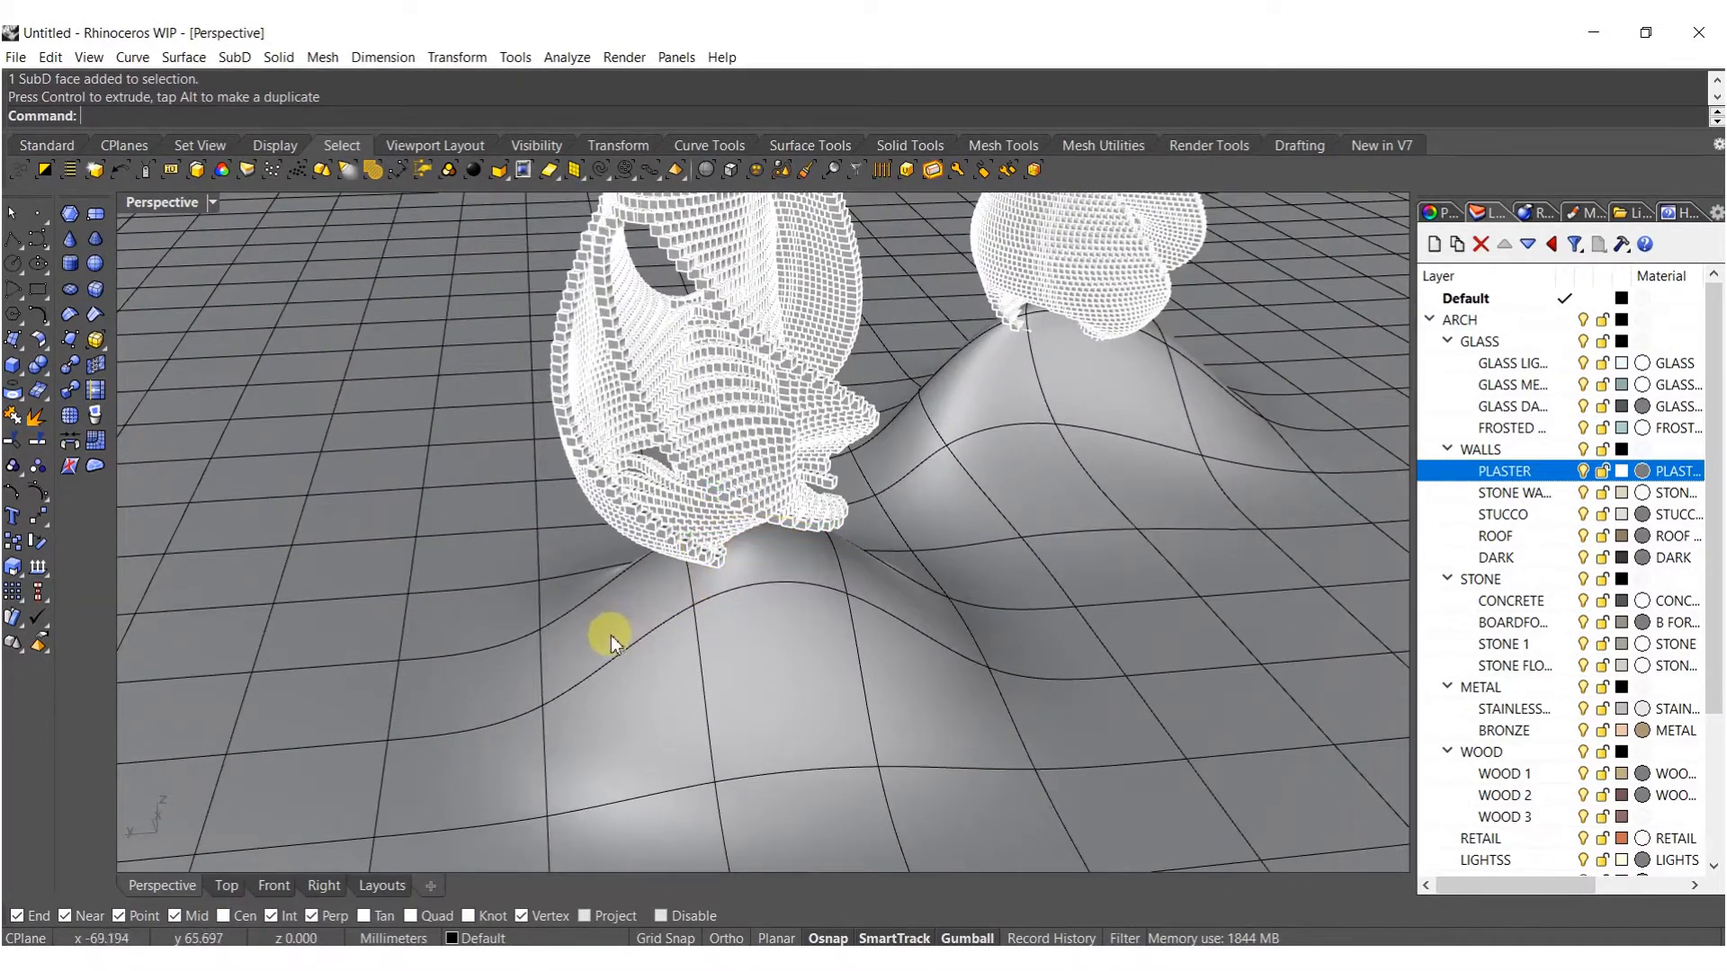
{"action": "left_click", "coordinate": [522, 671], "text": "ctrl+shift"}
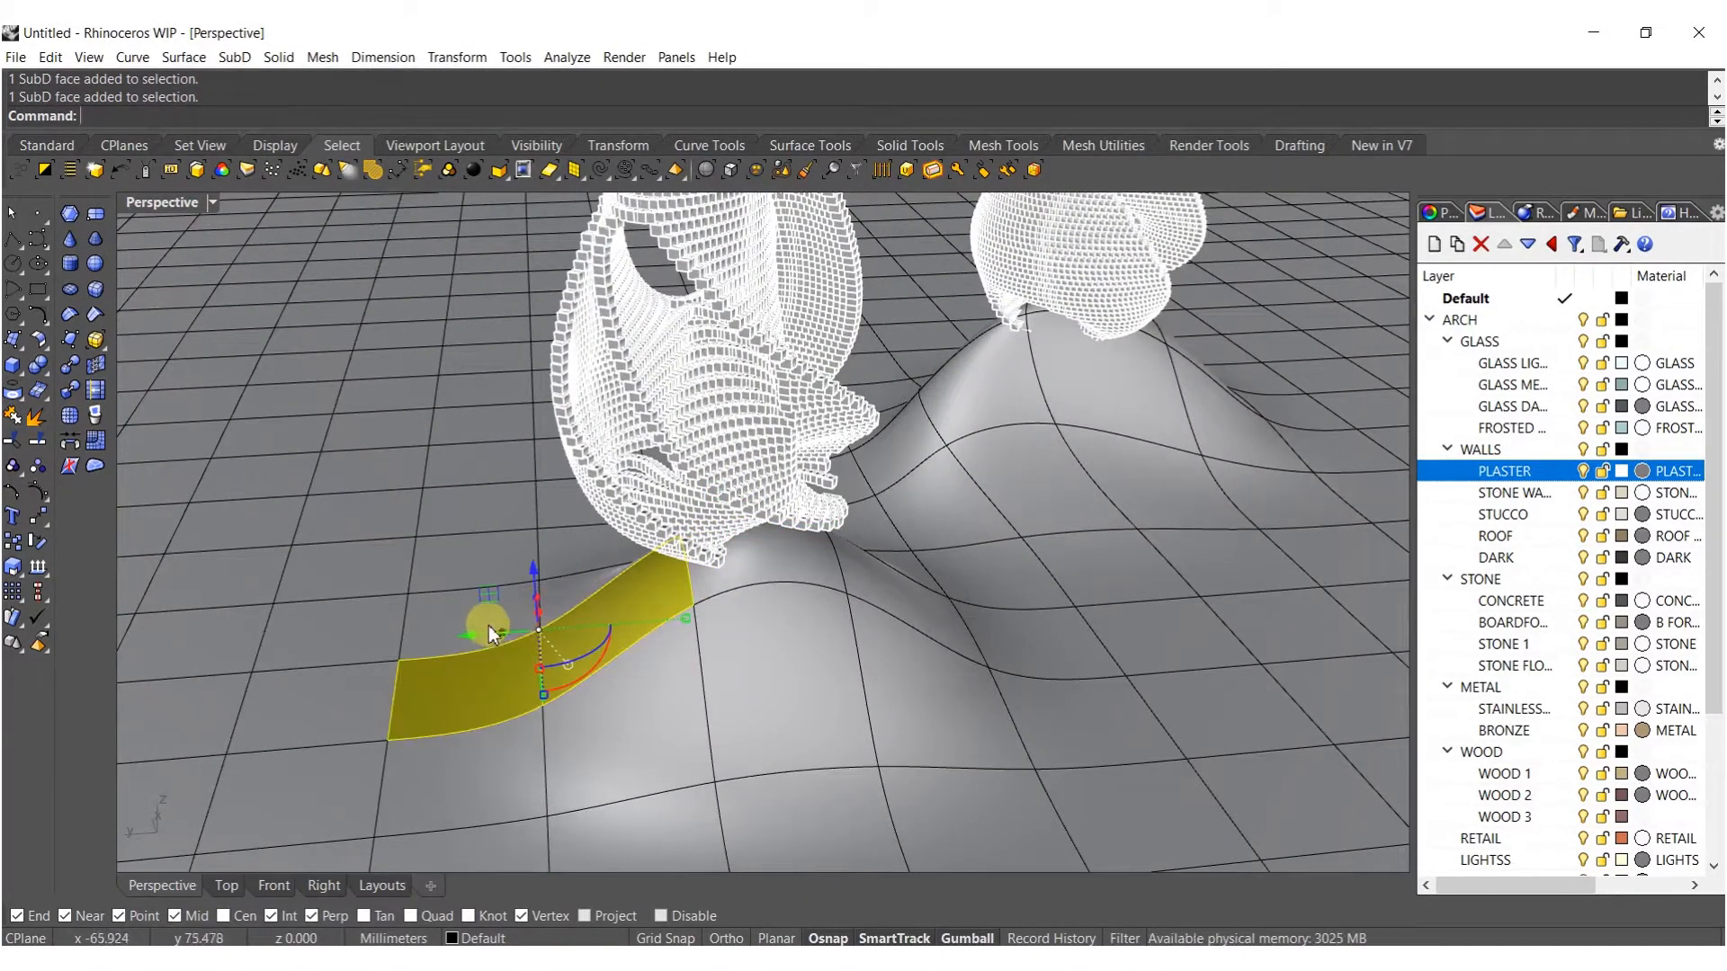
{"action": "left_click_drag", "start_coordinate": [684, 619], "coordinate": [610, 624]}
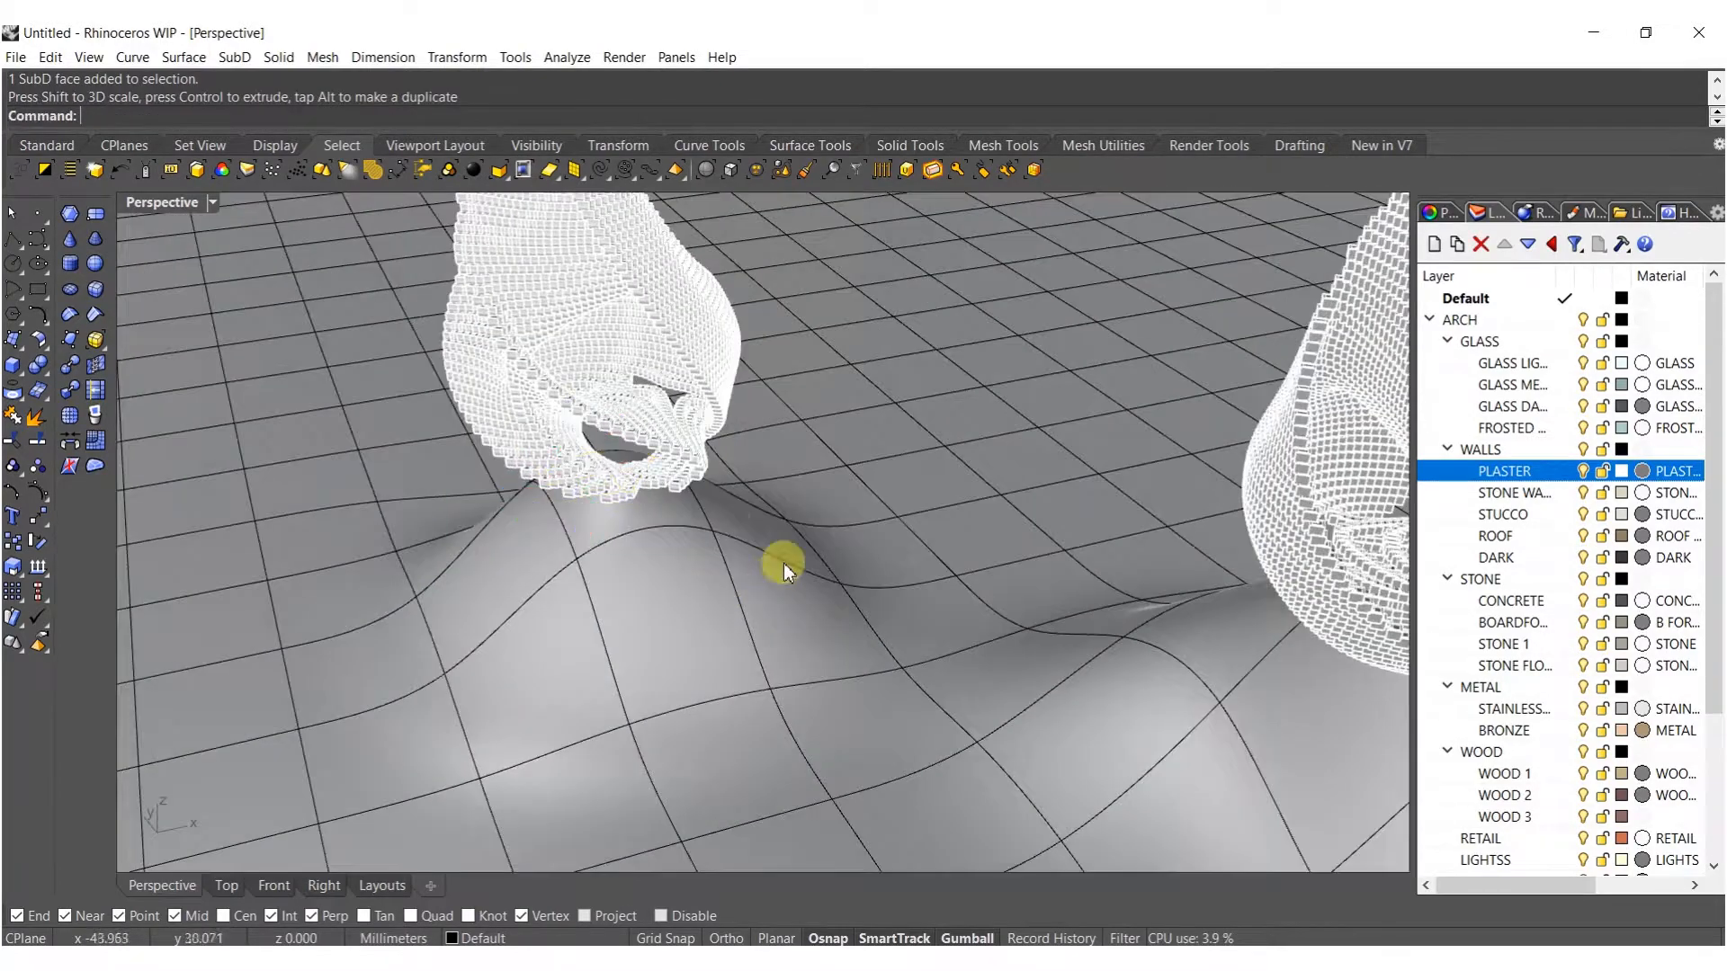
Raise ground faces beneath the right-hand form to build a matching mound.
{"action": "scroll", "coordinate": [783, 564], "scroll_direction": "down", "scroll_amount": 8}
{"action": "right_click_drag", "start_coordinate": [883, 497], "coordinate": [914, 605]}
{"action": "scroll", "coordinate": [900, 612], "scroll_direction": "up", "scroll_amount": 8}
{"action": "left_click_drag", "start_coordinate": [922, 598], "coordinate": [946, 497]}
{"action": "left_click_drag", "start_coordinate": [946, 497], "coordinate": [946, 498]}
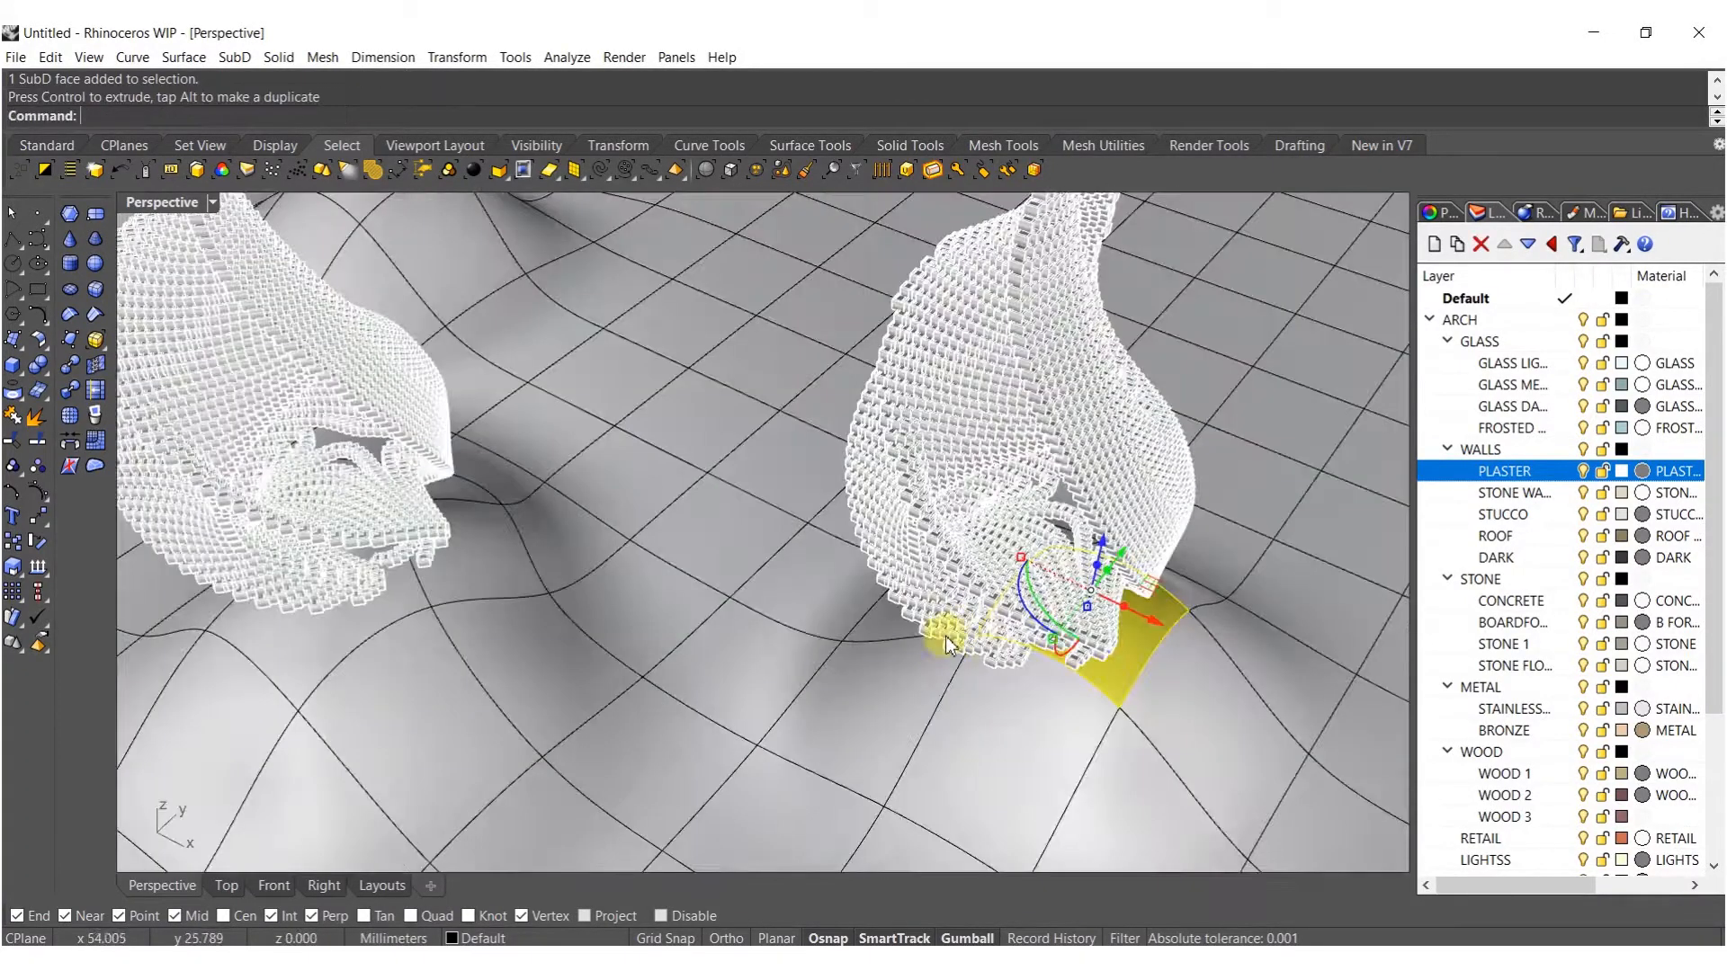
{"action": "left_click", "coordinate": [967, 786], "text": "ctrl+shift"}
{"action": "right_click_drag", "start_coordinate": [967, 786], "coordinate": [799, 456]}
{"action": "left_click_drag", "start_coordinate": [799, 492], "coordinate": [793, 413]}
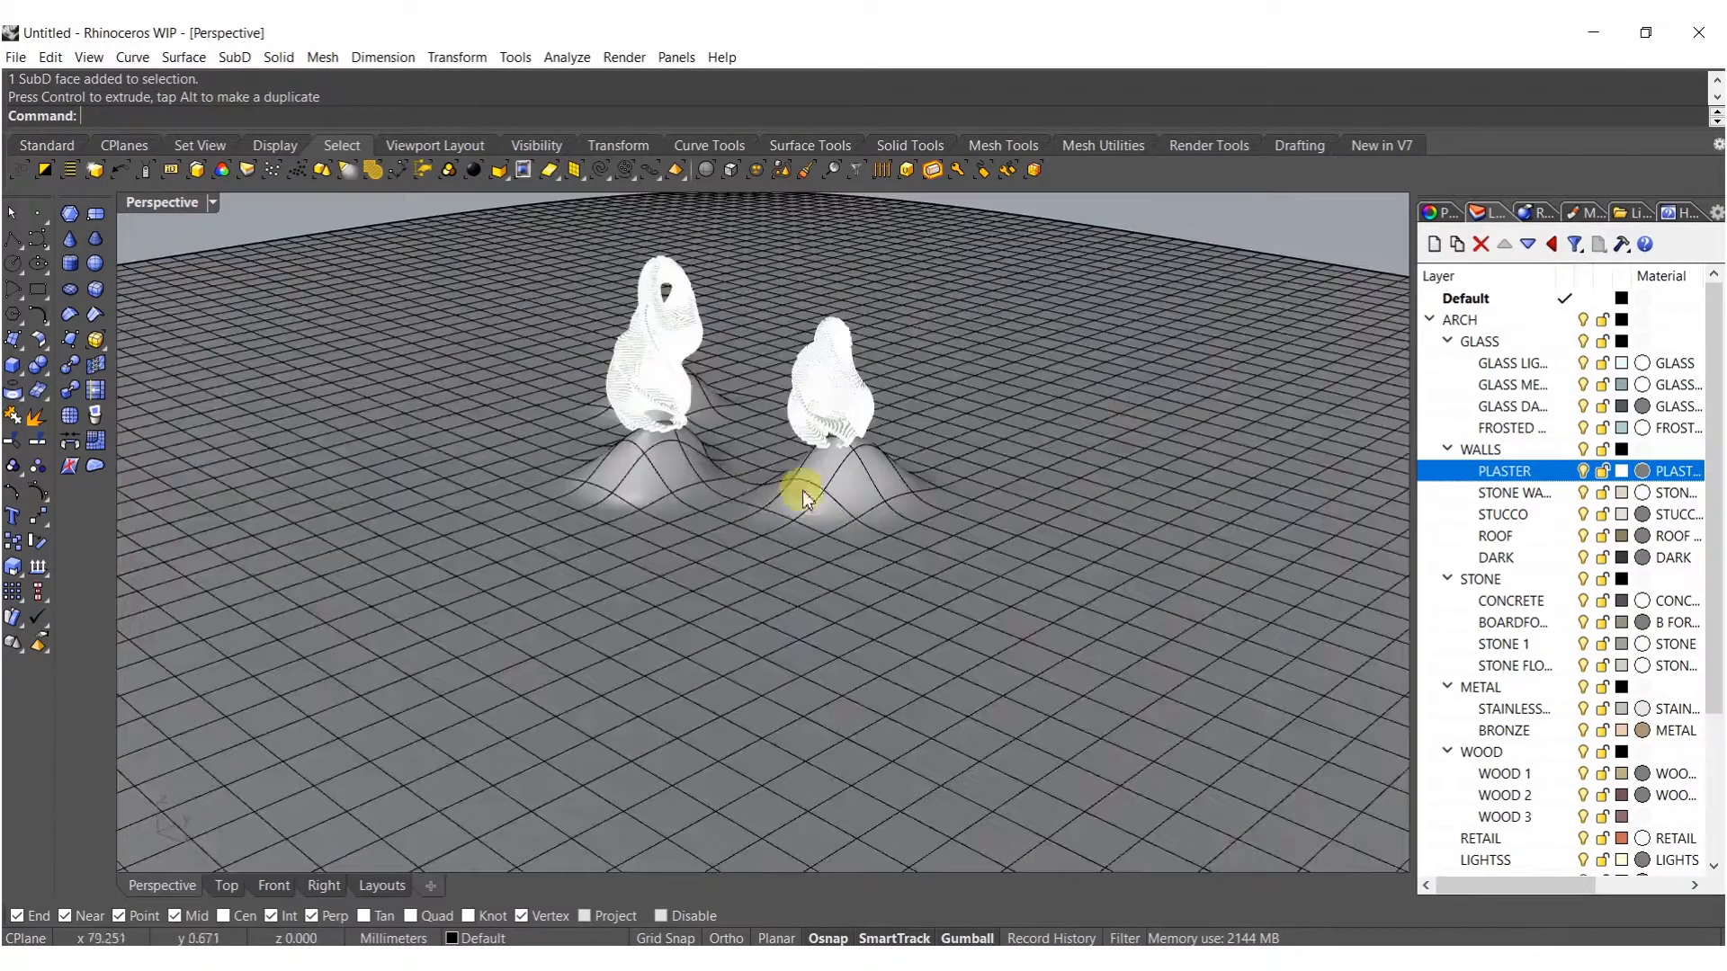
Try smoothing the whole ground SubD with a factor of 0.027772 per step over 100 smooth steps.
{"action": "right_click_drag", "start_coordinate": [801, 489], "coordinate": [763, 592]}
{"action": "left_click", "coordinate": [763, 592]}
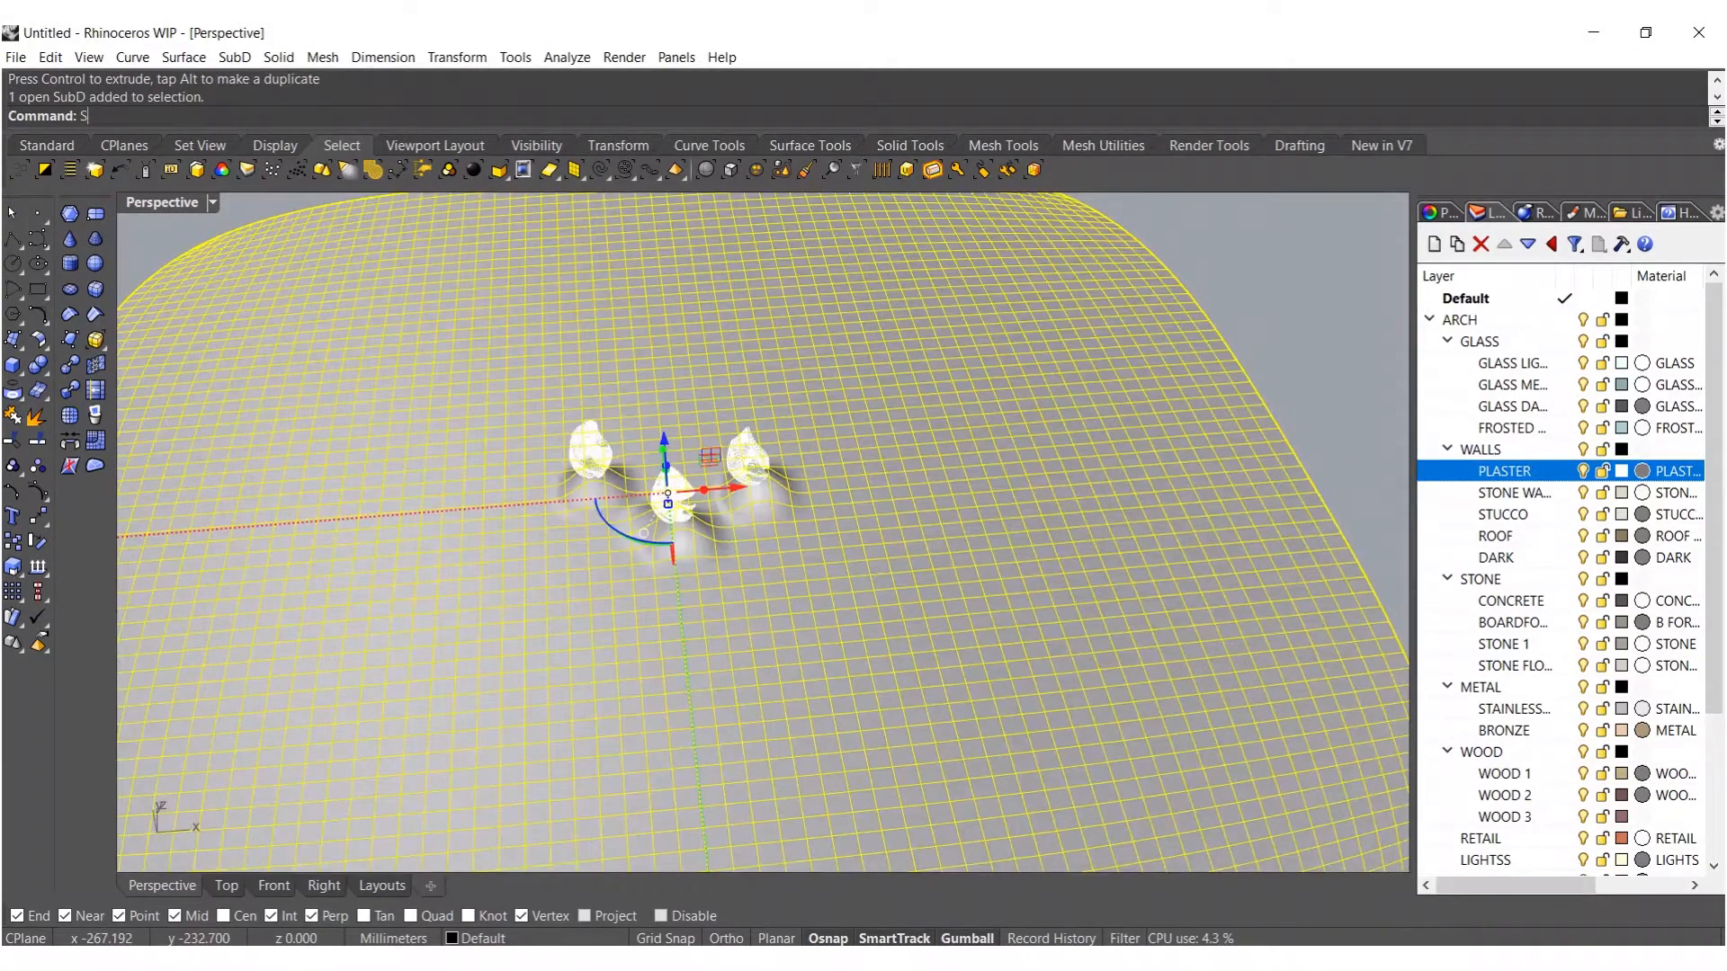
{"action": "key", "text": "Return"}
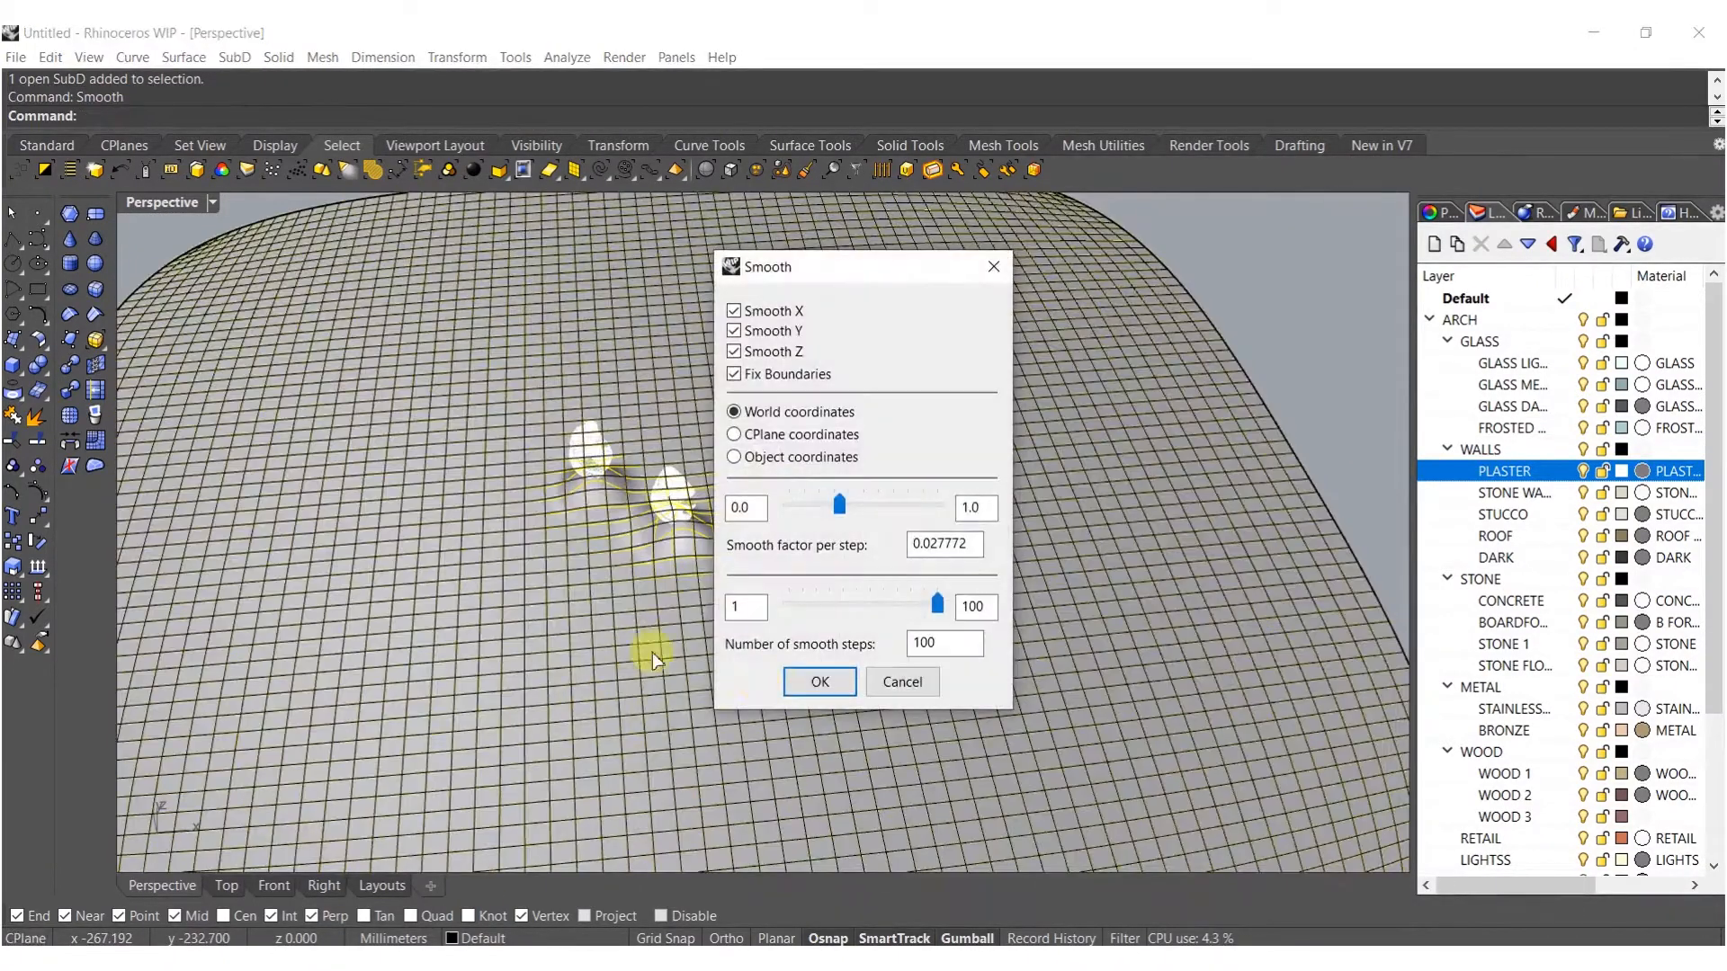
{"action": "left_click", "coordinate": [817, 676]}
{"action": "scroll", "coordinate": [666, 500], "scroll_direction": "up", "scroll_amount": 9}
{"action": "right_click_drag", "start_coordinate": [666, 541], "coordinate": [681, 426]}
{"action": "scroll", "coordinate": [682, 426], "scroll_direction": "up", "scroll_amount": 8}
{"action": "key", "text": "Escape"}
{"action": "scroll", "coordinate": [760, 493], "scroll_direction": "down", "scroll_amount": 5}
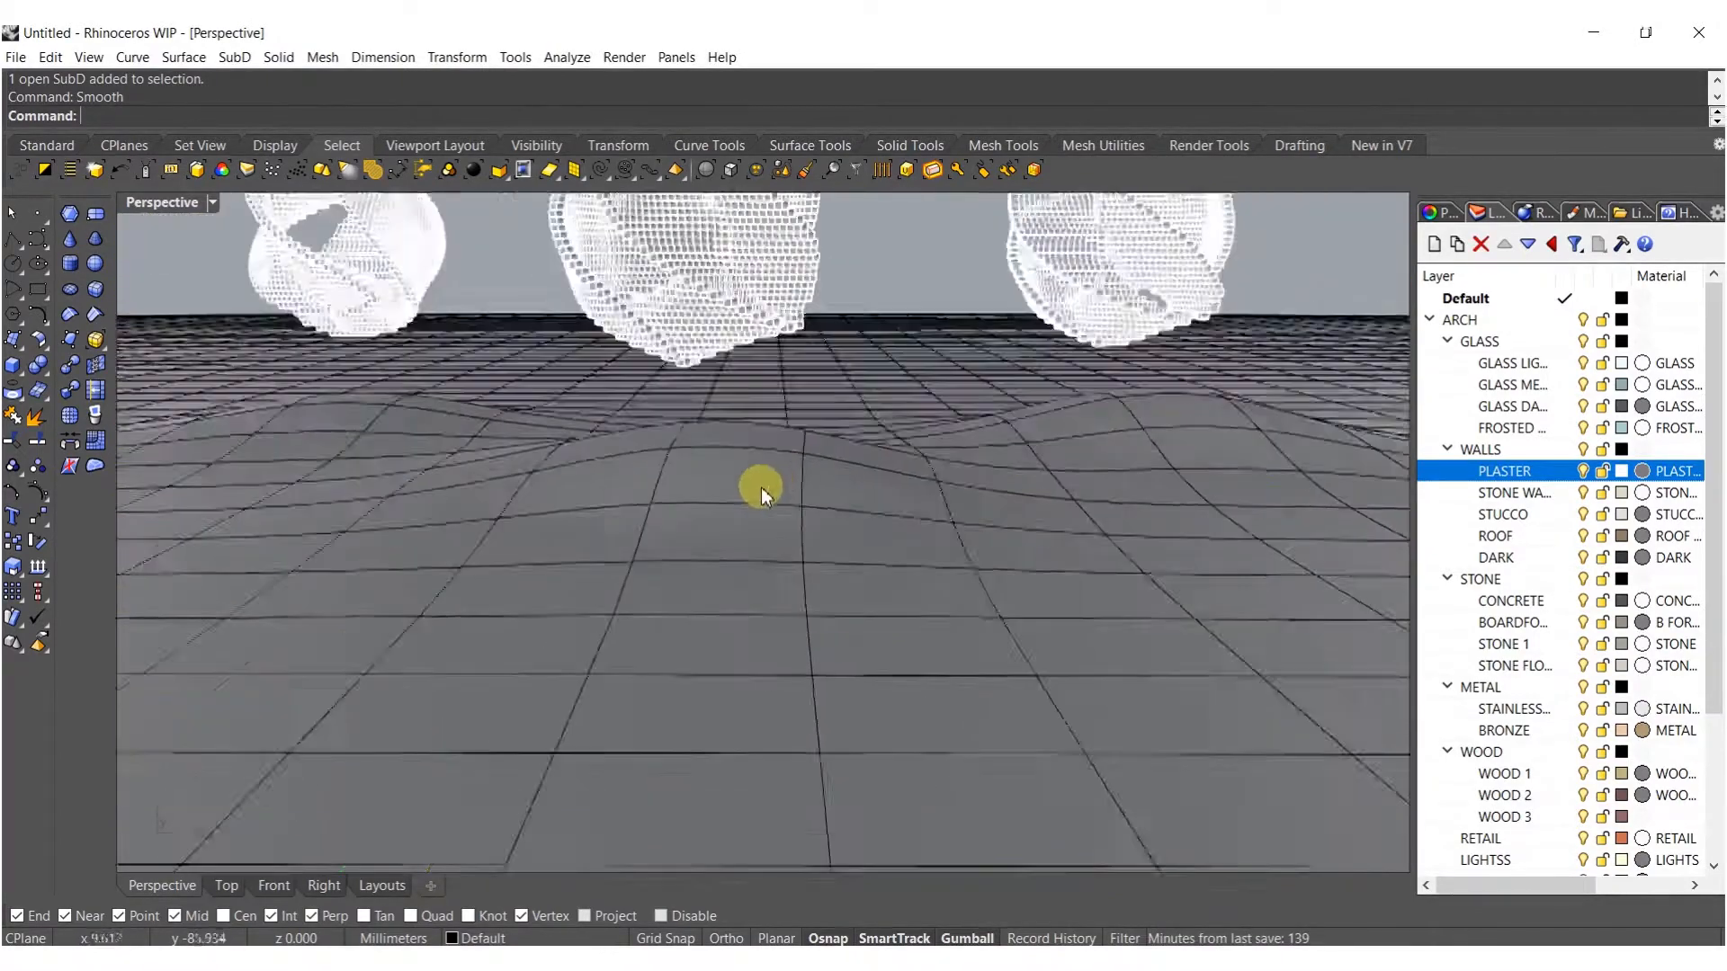
Undo the smoothing and smooth the ground SubD again with a lower factor per step, keeping 100 steps.
{"action": "left_click", "coordinate": [738, 483]}
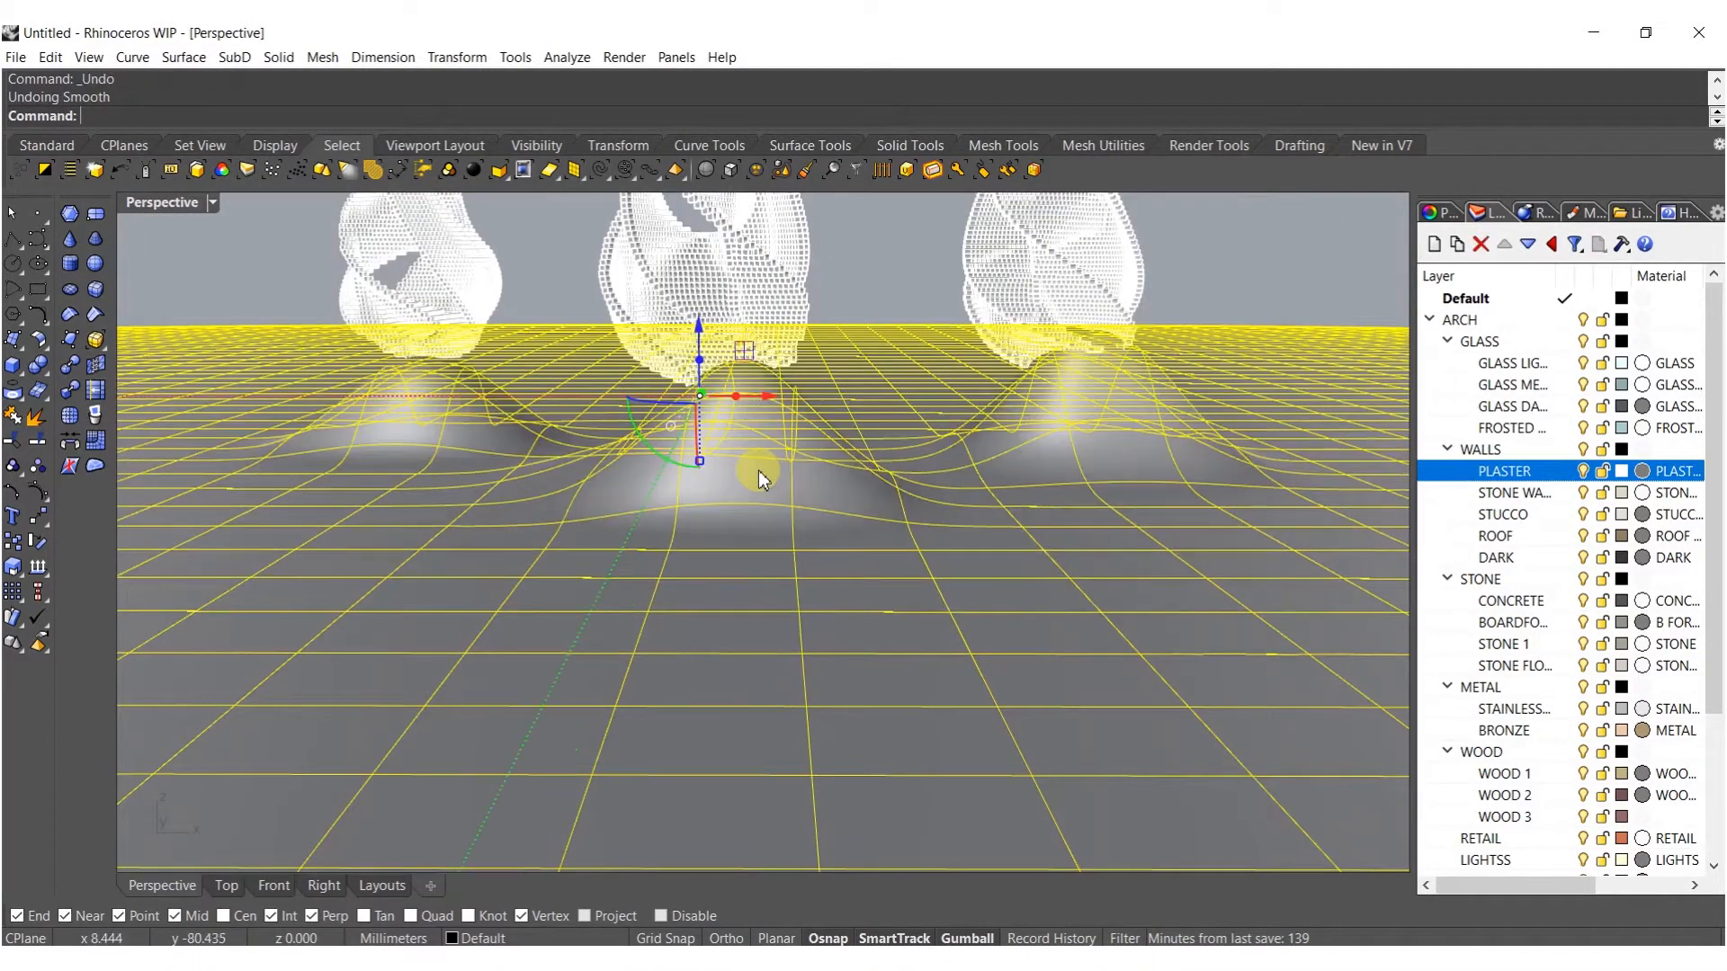
{"action": "key", "text": "Return"}
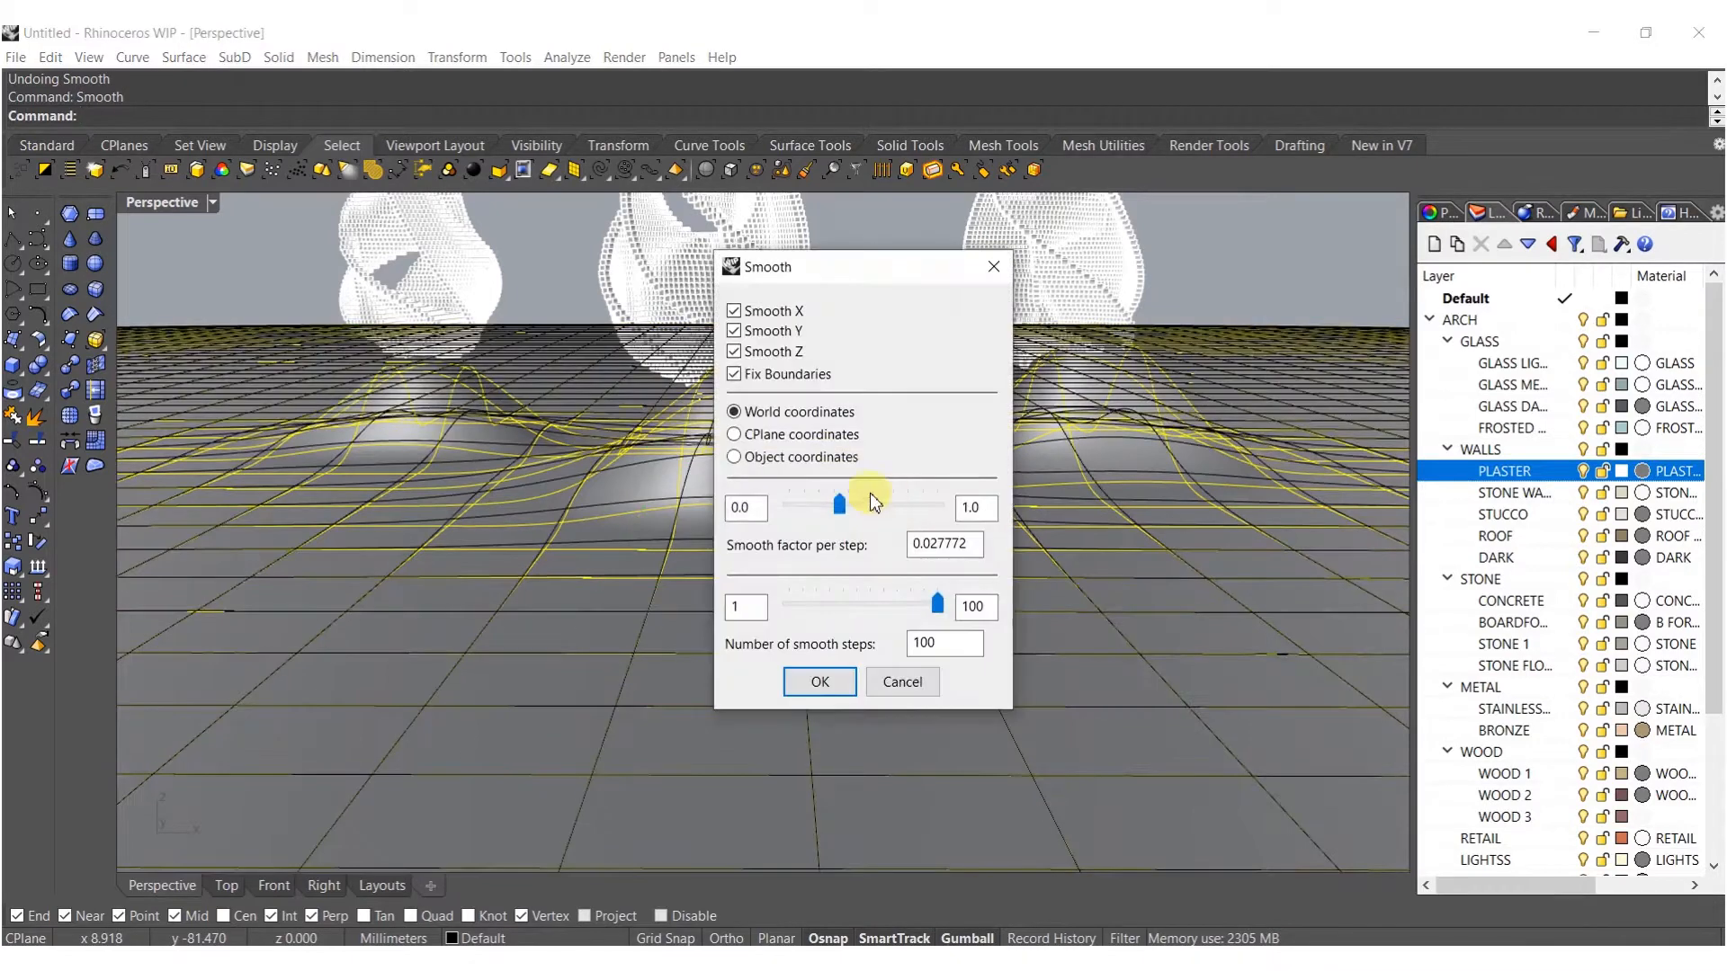
{"action": "left_click_drag", "start_coordinate": [828, 510], "coordinate": [821, 509]}
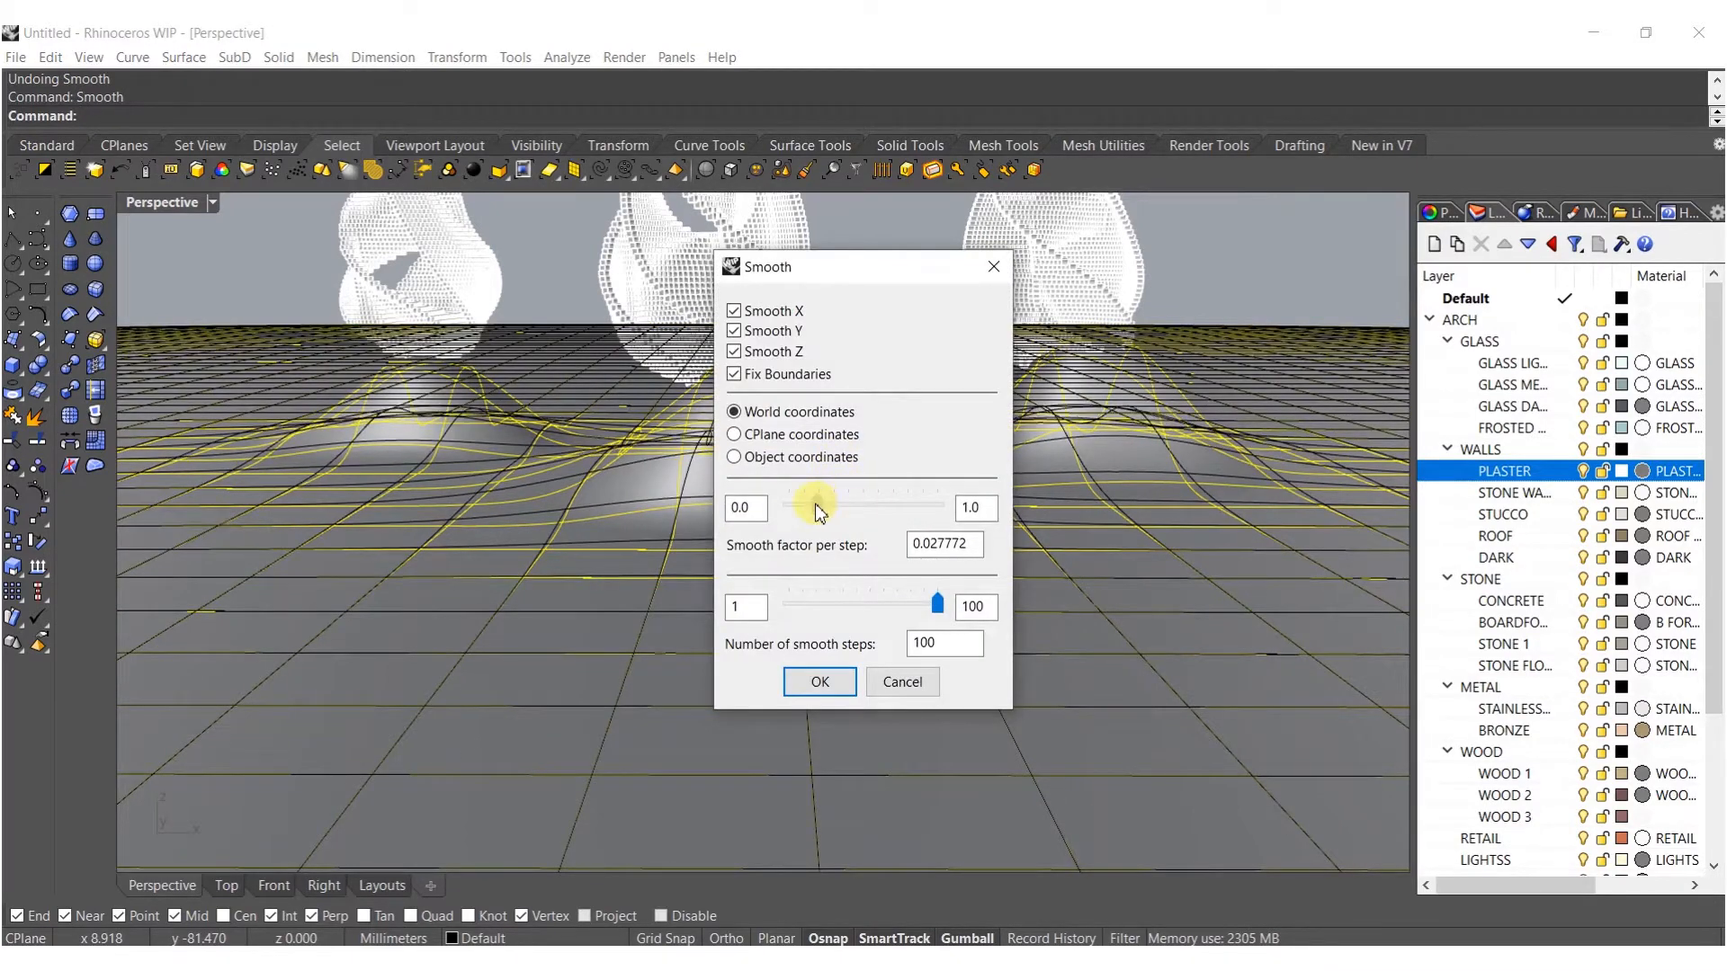
{"action": "left_click", "coordinate": [825, 676]}
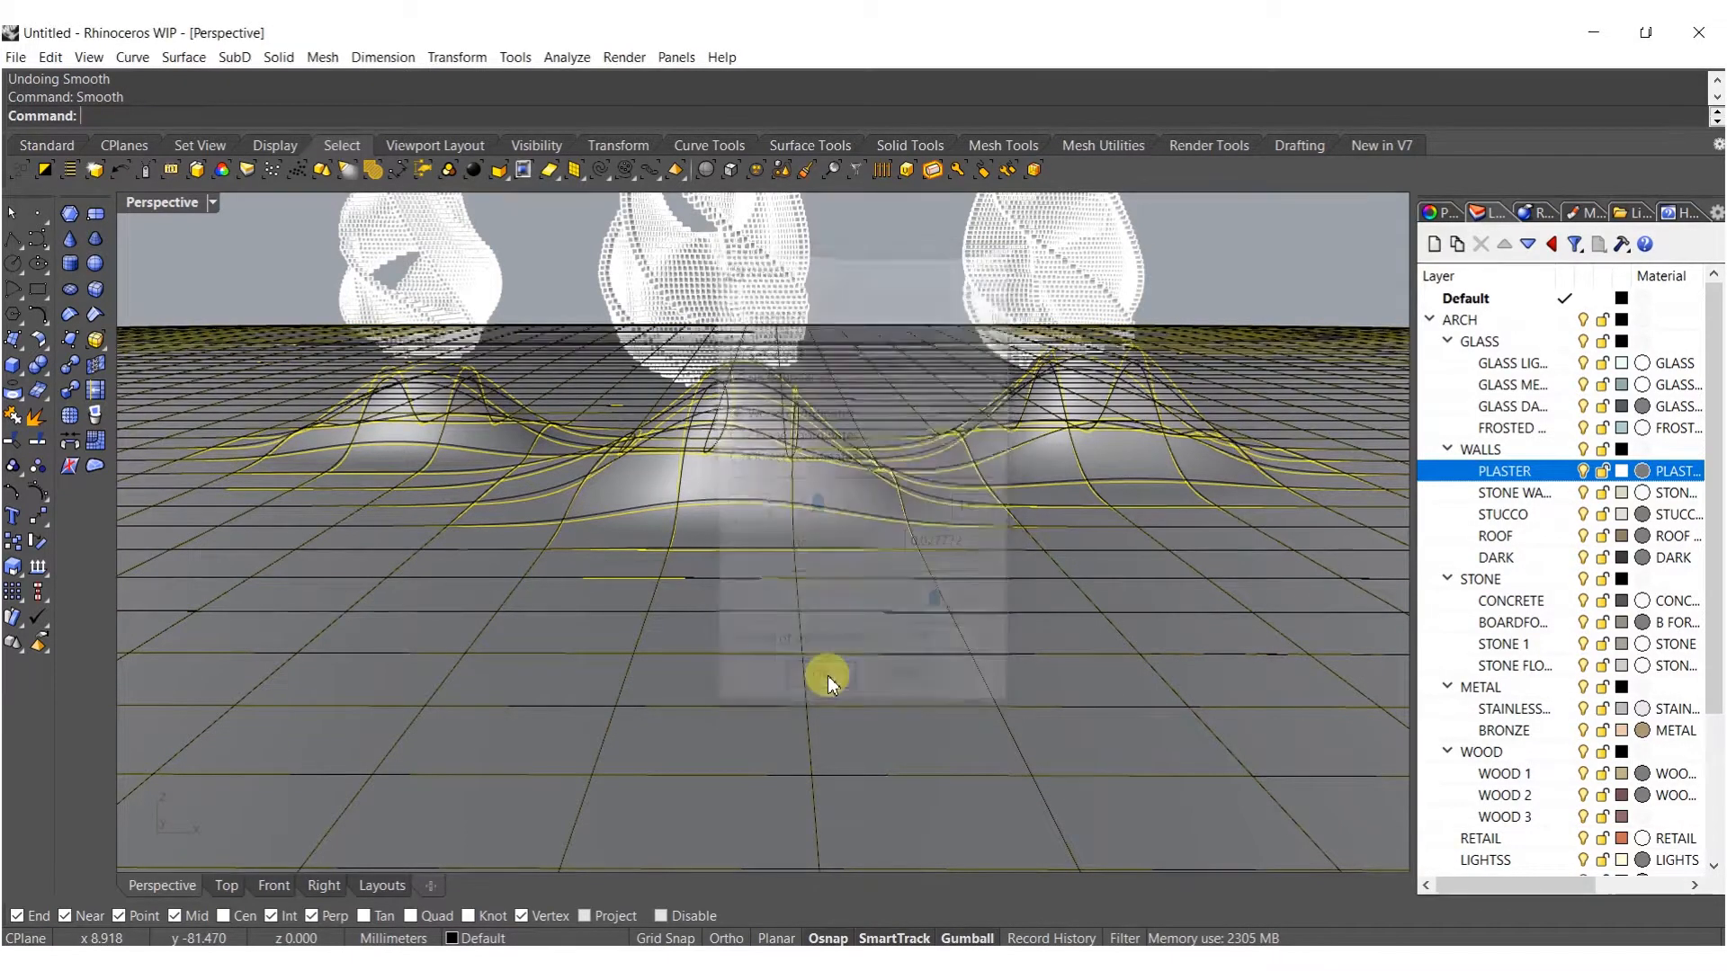
{"action": "right_click_drag", "start_coordinate": [760, 417], "coordinate": [728, 490]}
{"action": "key", "text": "Escape"}
{"action": "scroll", "coordinate": [816, 553], "scroll_direction": "down", "scroll_amount": 5}
{"action": "scroll", "coordinate": [650, 491], "scroll_direction": "up", "scroll_amount": 4}
Move the ground SubD slightly upward so the mounds meet the bases of the forms.
{"action": "left_click", "coordinate": [725, 610]}
{"action": "scroll", "coordinate": [710, 590], "scroll_direction": "up", "scroll_amount": 3}
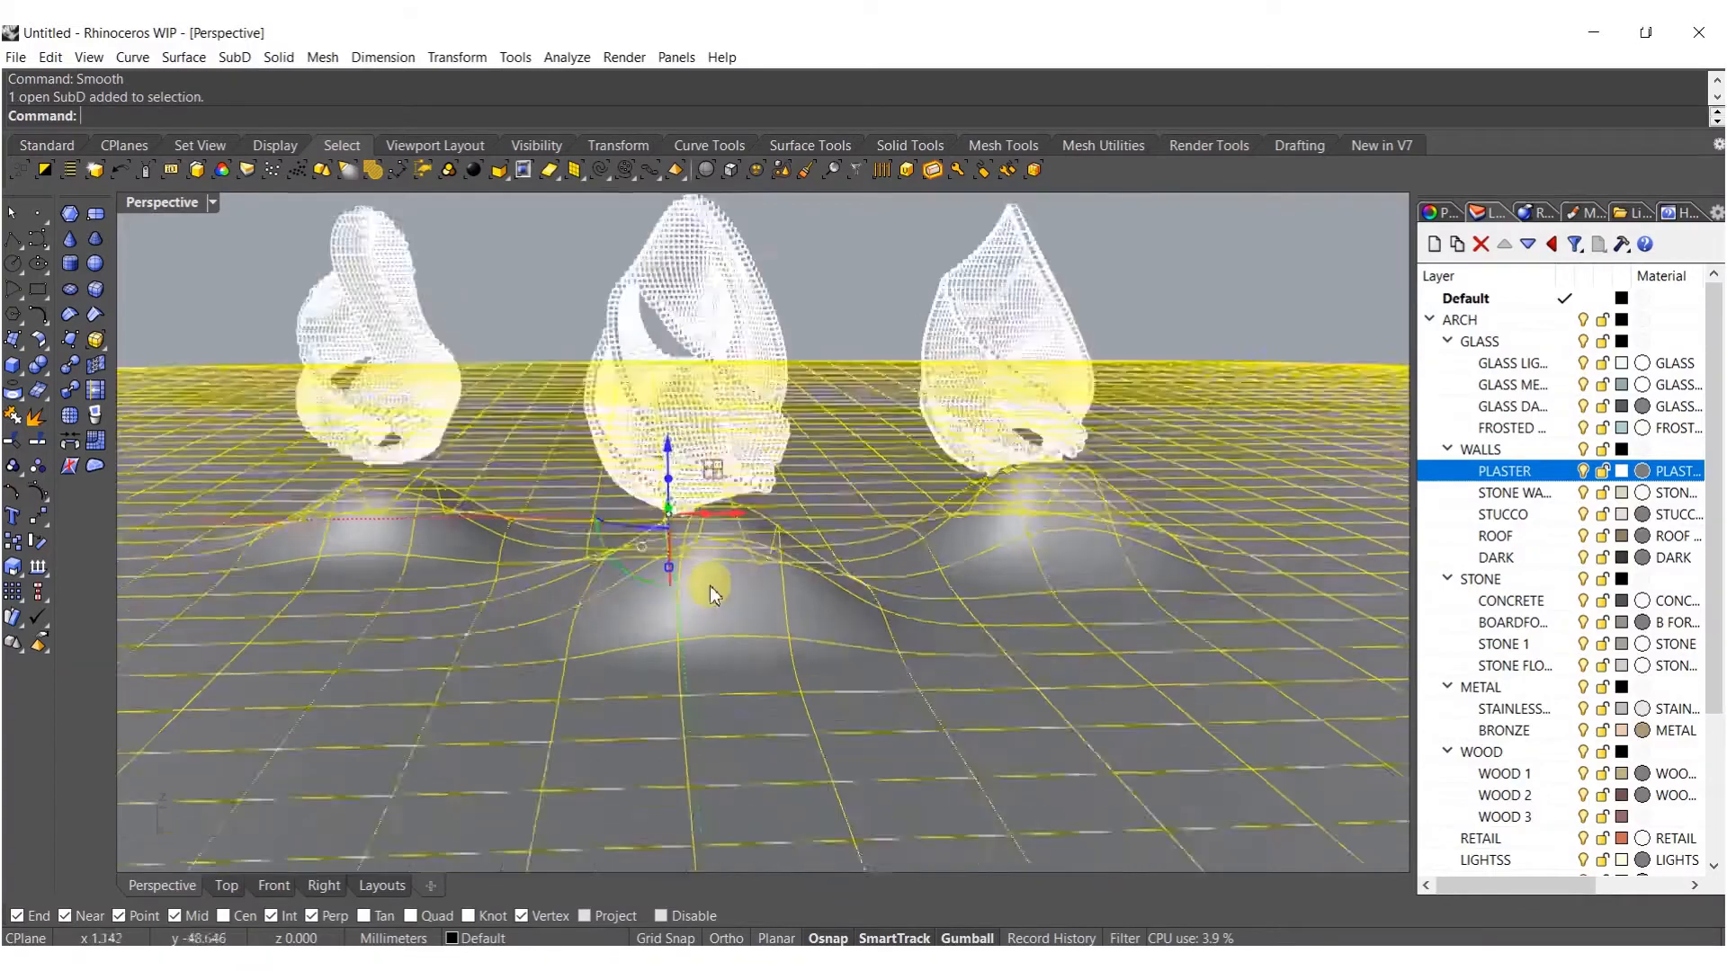
{"action": "left_click_drag", "start_coordinate": [721, 606], "coordinate": [720, 561]}
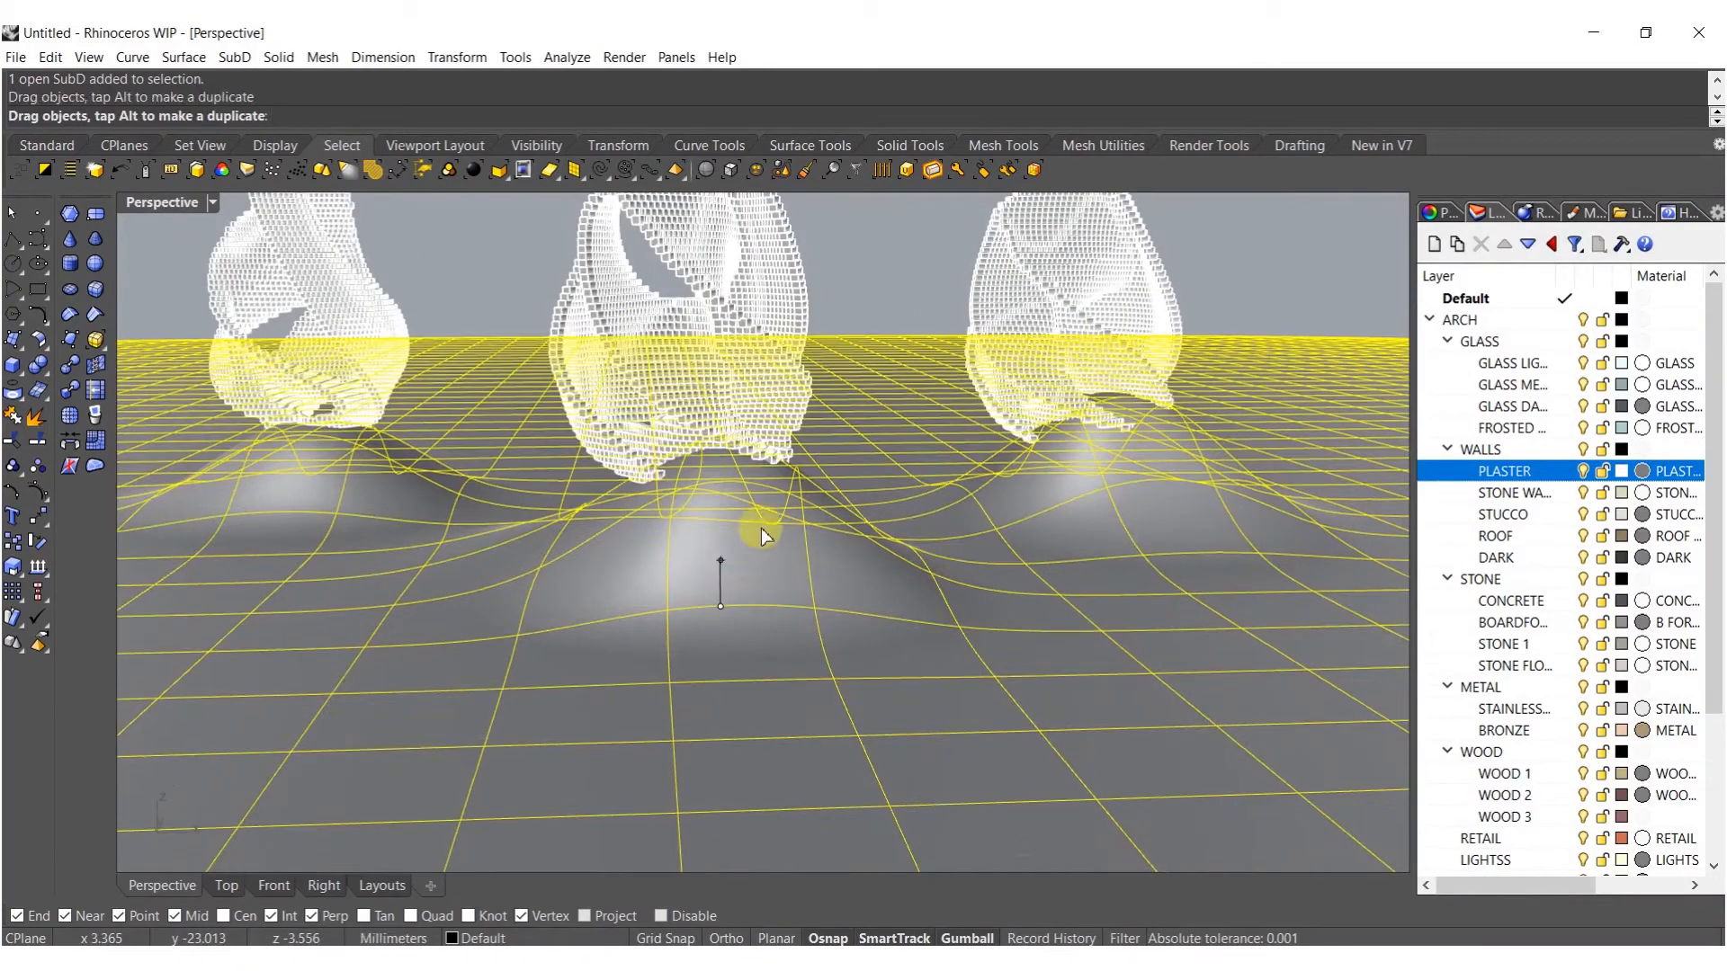
{"action": "key", "text": "Escape"}
{"action": "right_click_drag", "start_coordinate": [897, 418], "coordinate": [840, 576]}
{"action": "scroll", "coordinate": [893, 513], "scroll_direction": "down", "scroll_amount": 6}
{"action": "scroll", "coordinate": [840, 576], "scroll_direction": "down", "scroll_amount": 6}
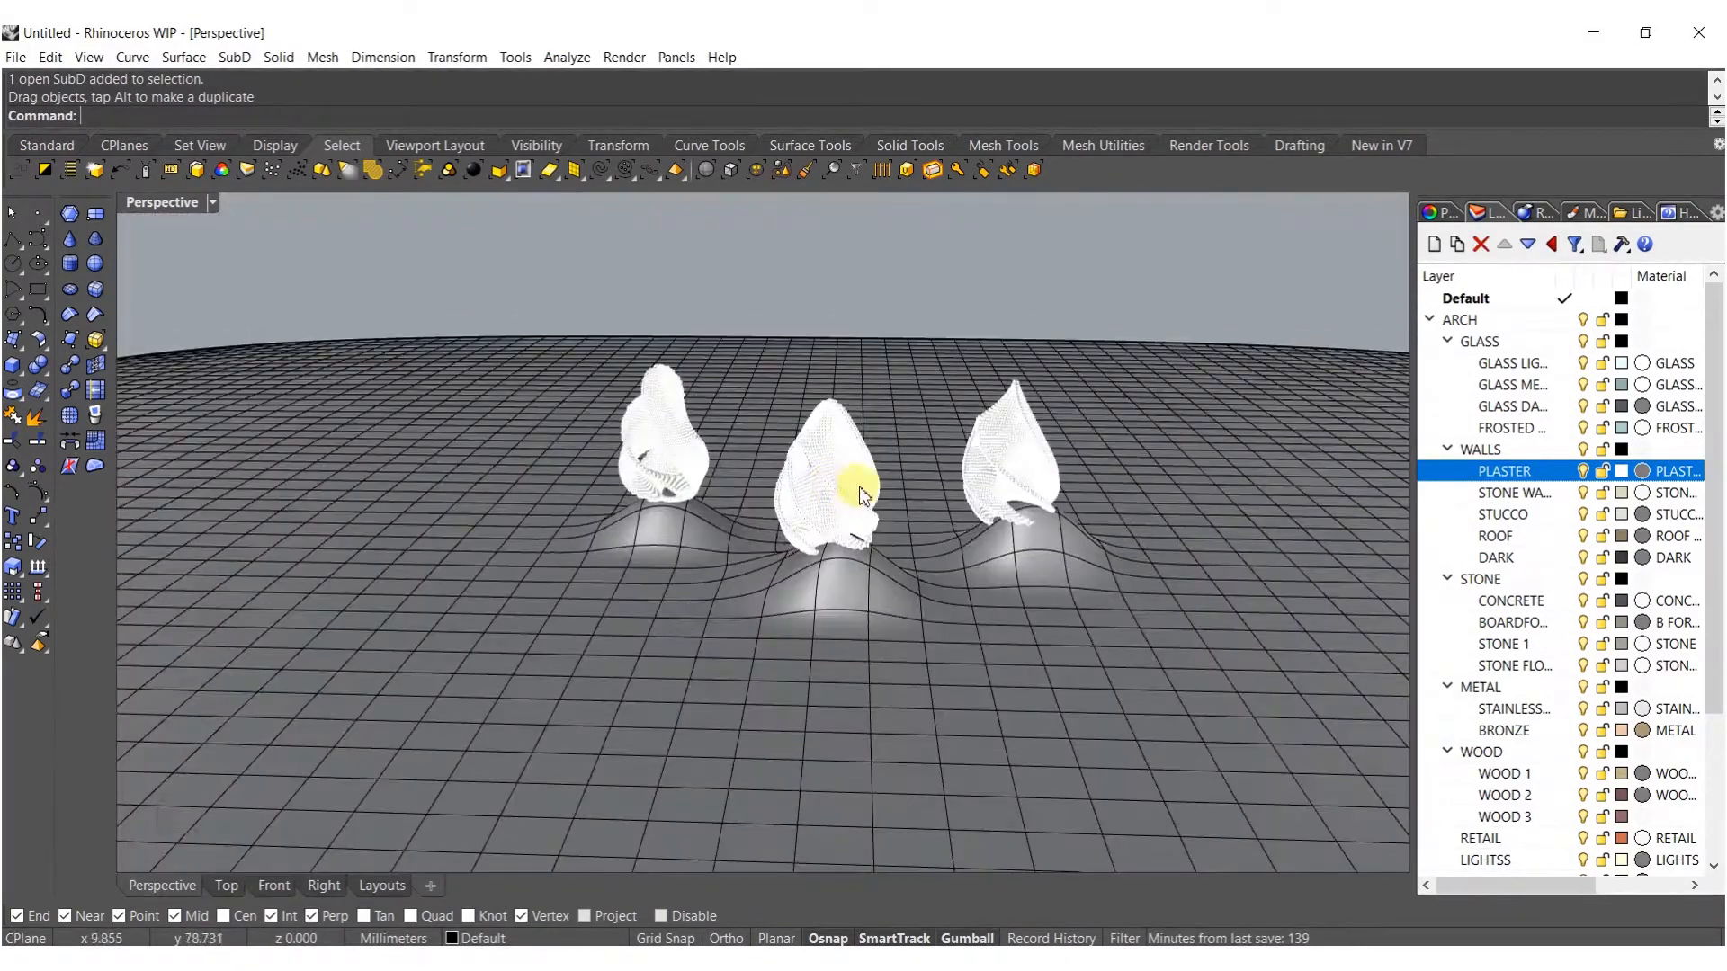
Convert the ground SubD to a NURBS polysurface and delete the original SubD.
{"action": "left_click", "coordinate": [714, 581]}
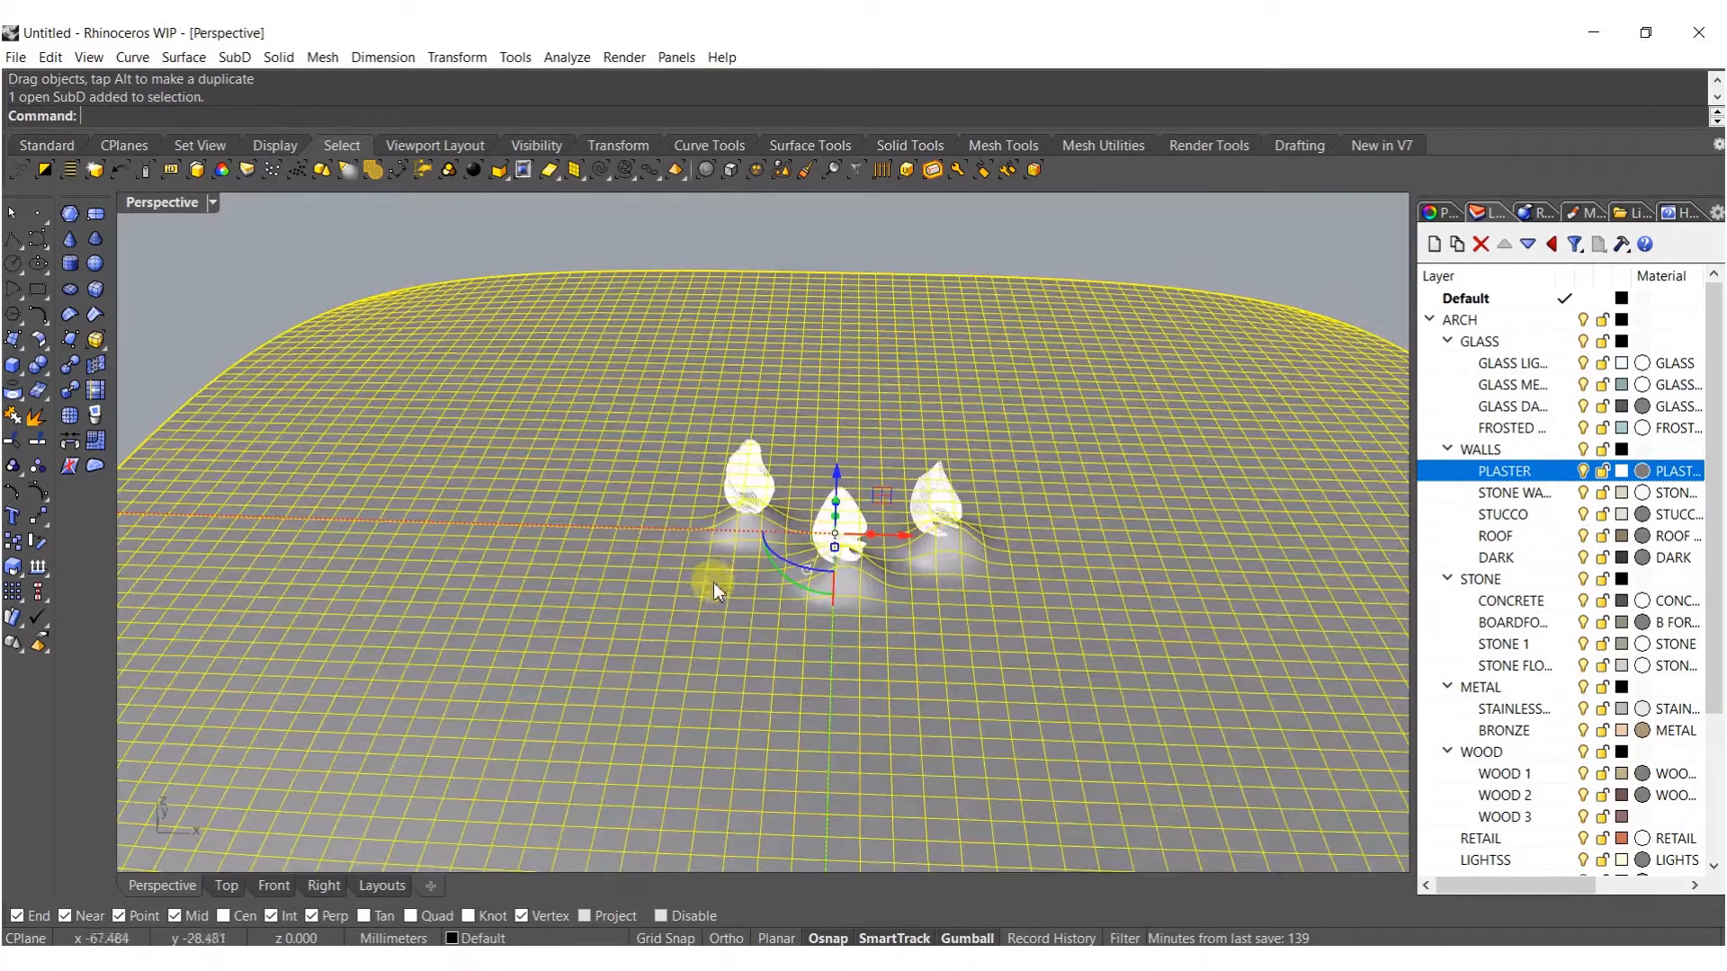
{"action": "left_click", "coordinate": [63, 369]}
{"action": "right_click", "coordinate": [596, 489]}
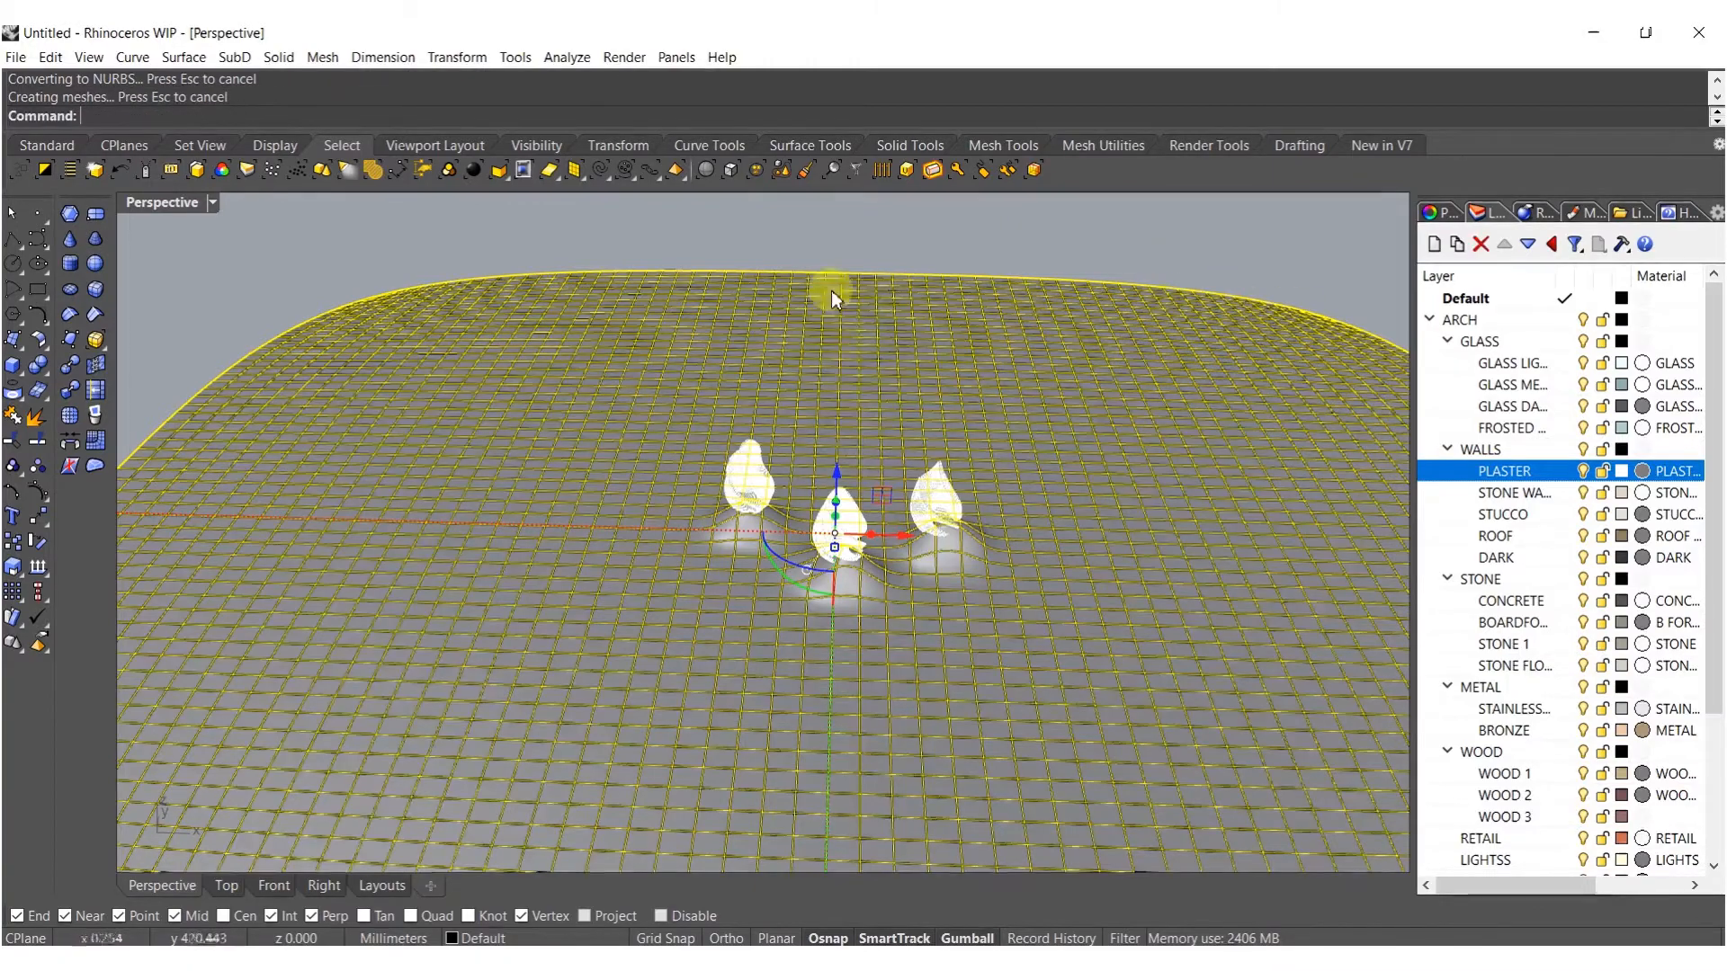
{"action": "key", "text": "Delete"}
Try to mesh the converted ground polysurface at a medium polygon density.
{"action": "left_click", "coordinate": [620, 633]}
{"action": "right_click_drag", "start_coordinate": [684, 637], "coordinate": [261, 512]}
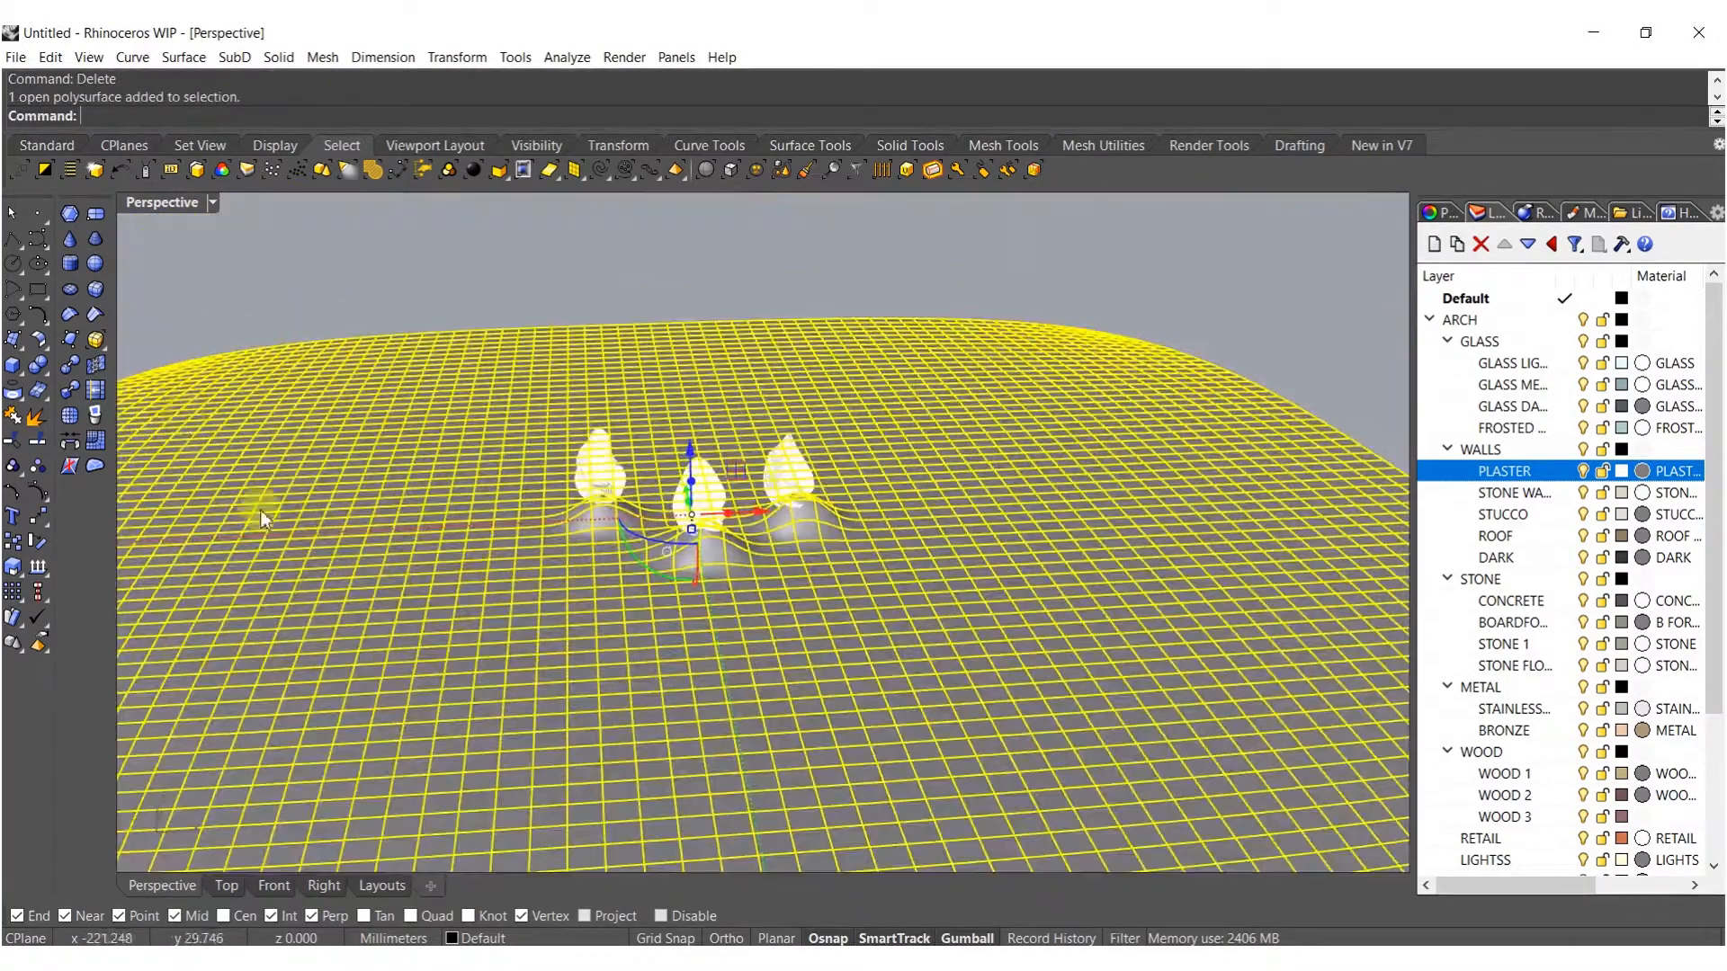
{"action": "left_click", "coordinate": [42, 385]}
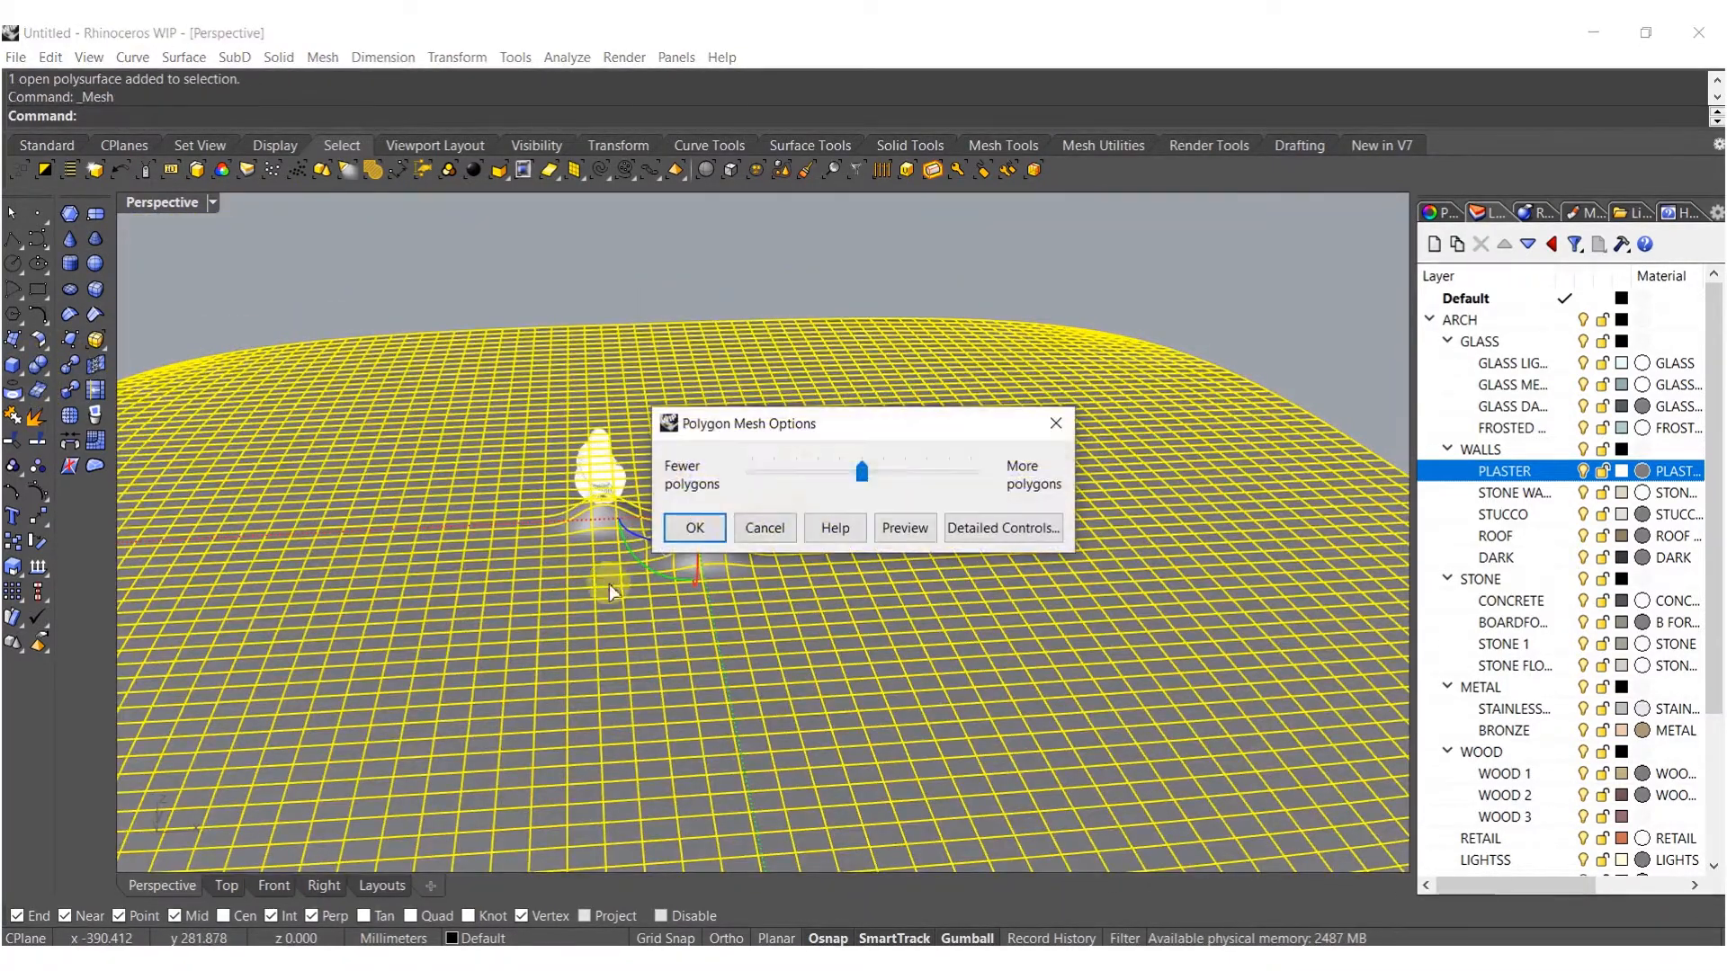
{"action": "left_click", "coordinate": [695, 528]}
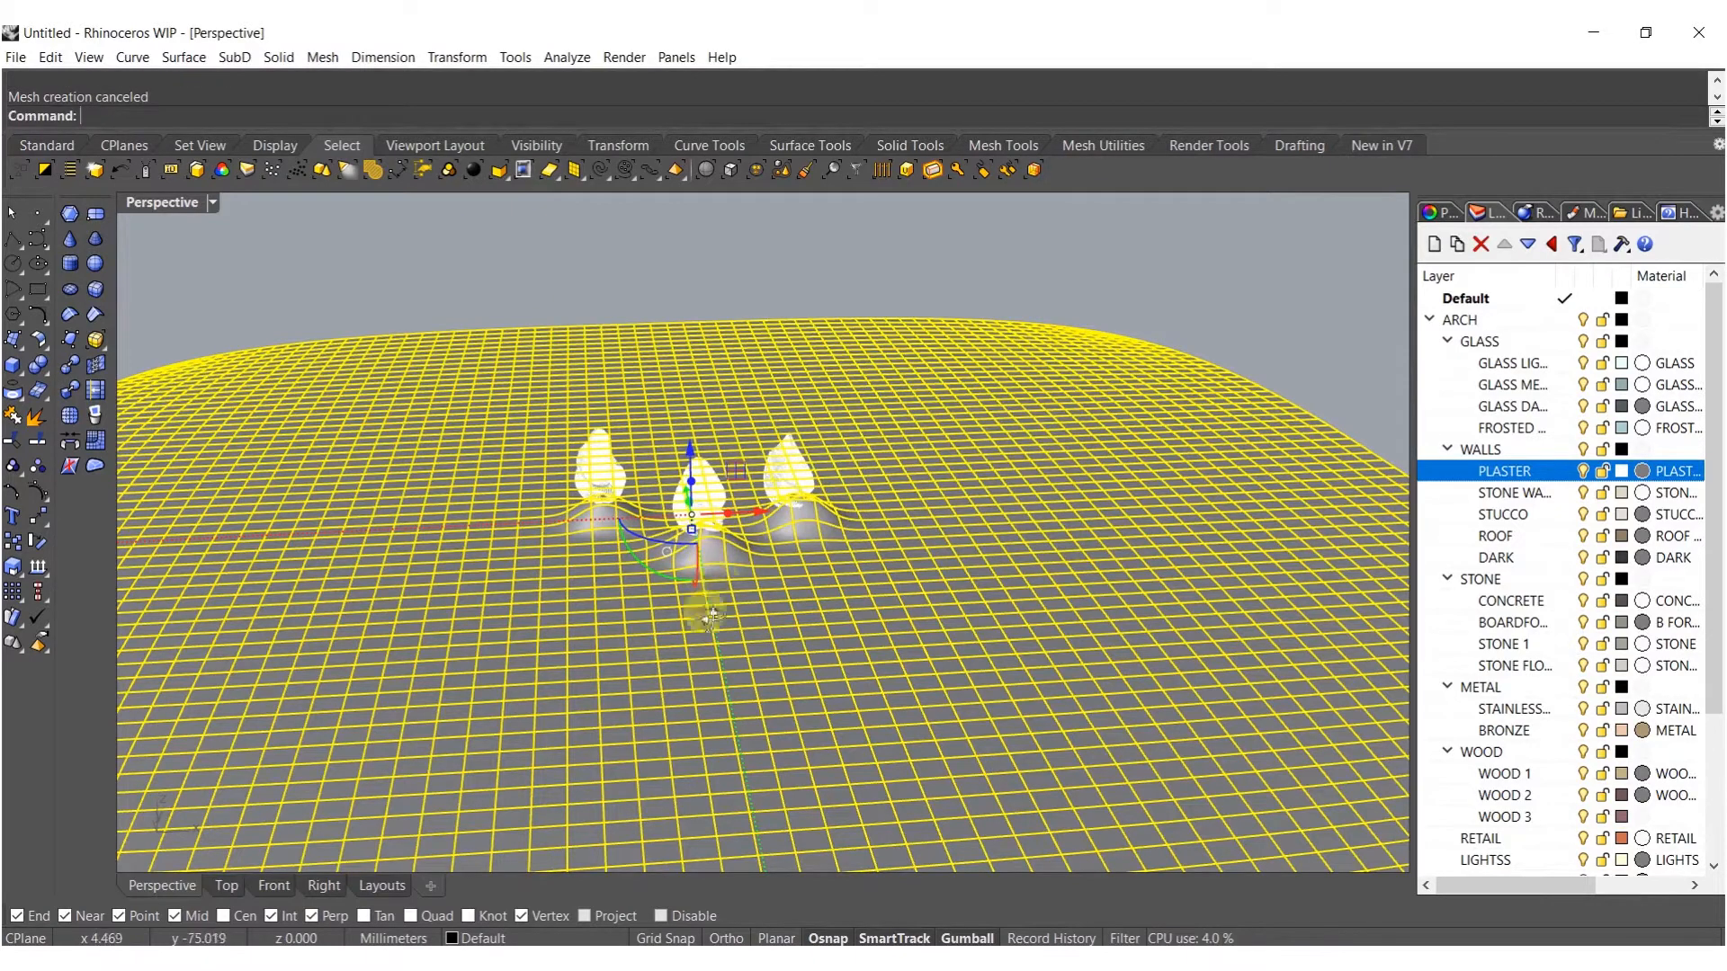
Mesh the ground polysurface with the density set toward fewer polygons, and delete the source polysurface.
{"action": "right_click_drag", "start_coordinate": [705, 575], "coordinate": [671, 642]}
{"action": "right_click", "coordinate": [671, 642]}
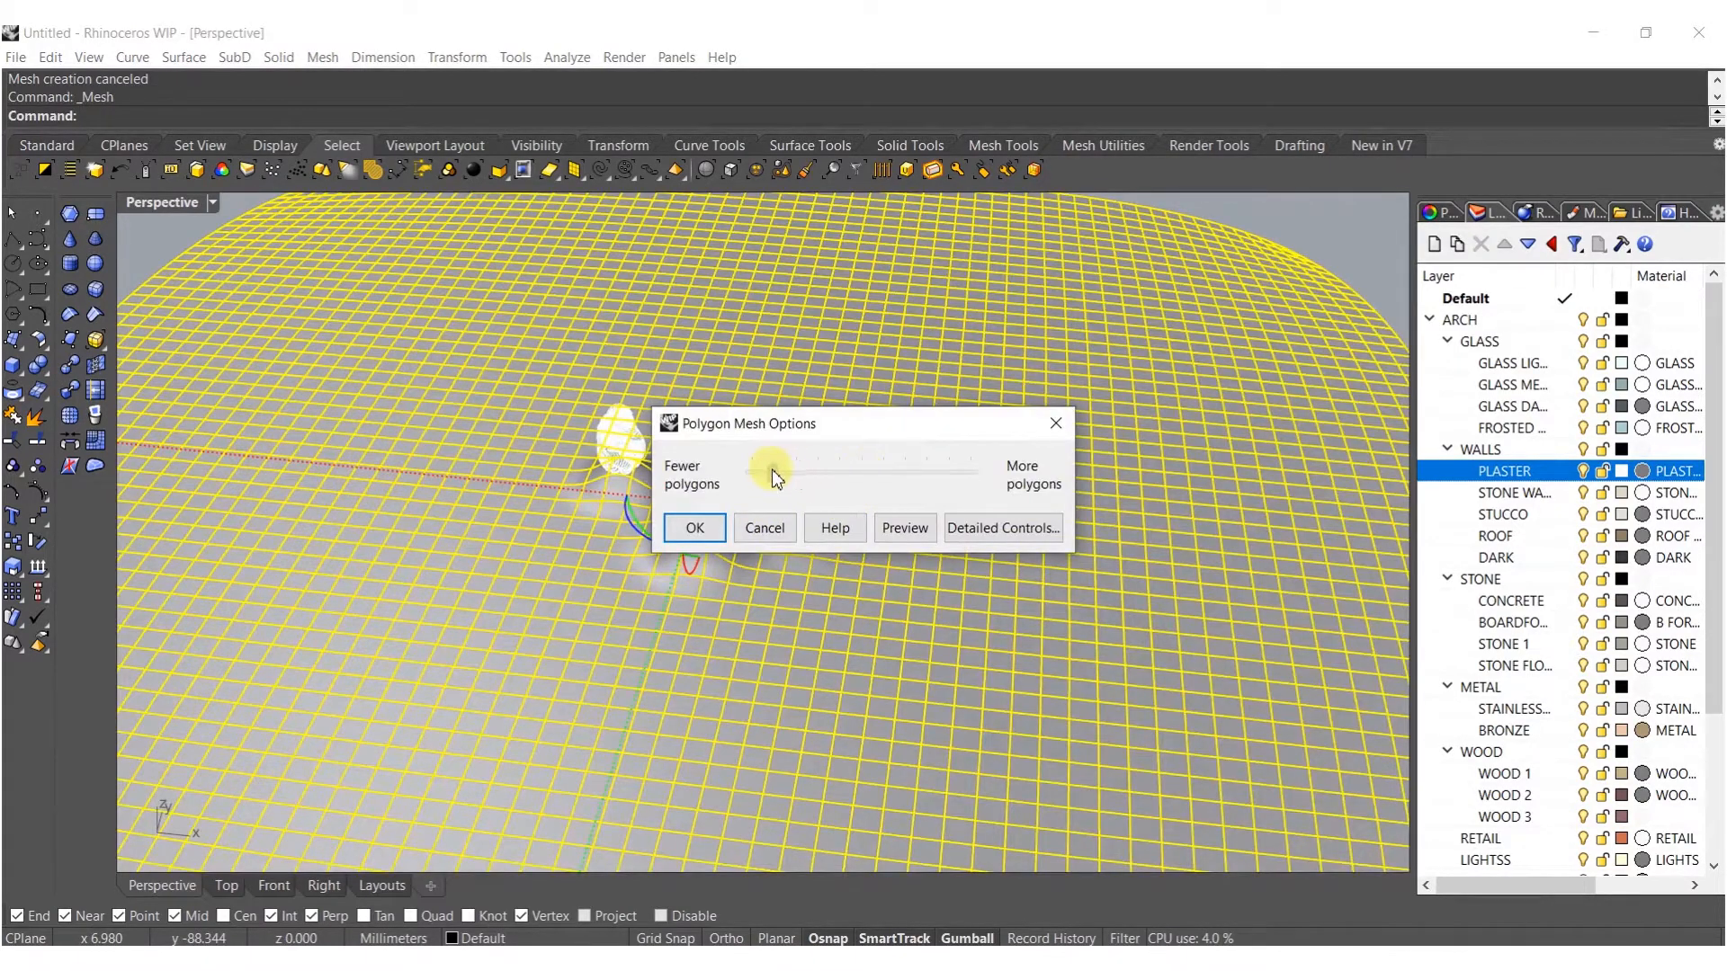
{"action": "left_click", "coordinate": [695, 528]}
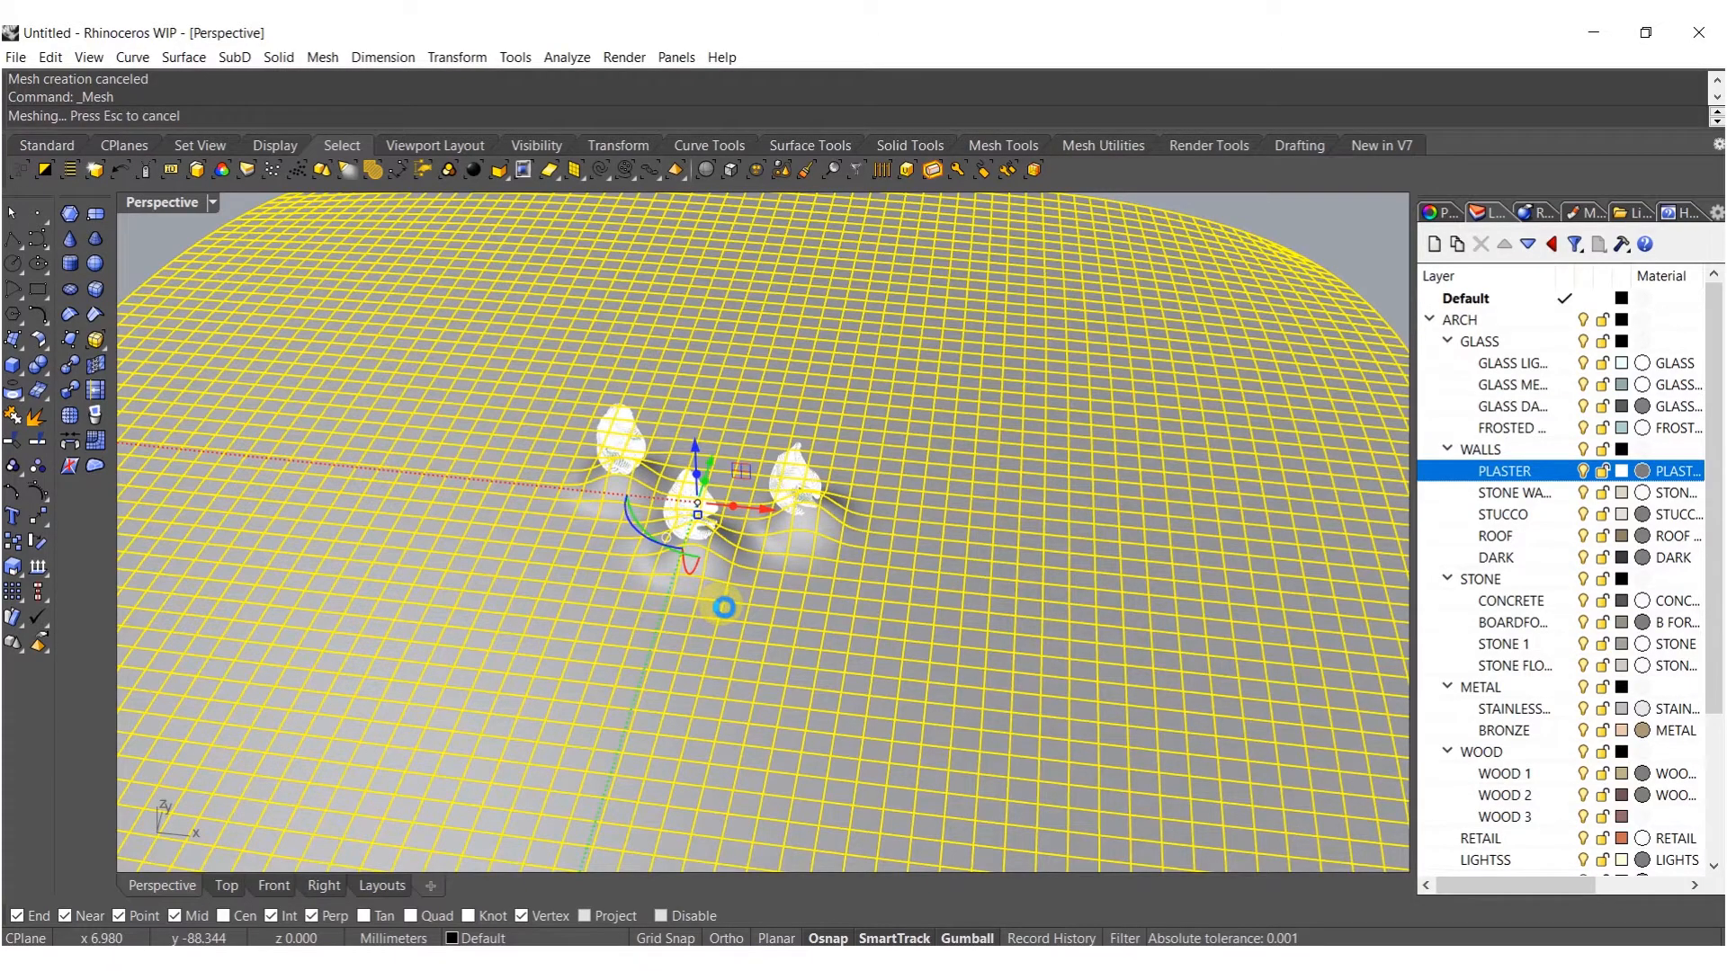
{"action": "scroll", "coordinate": [702, 601], "scroll_direction": "up", "scroll_amount": 4}
{"action": "key", "text": "Delete"}
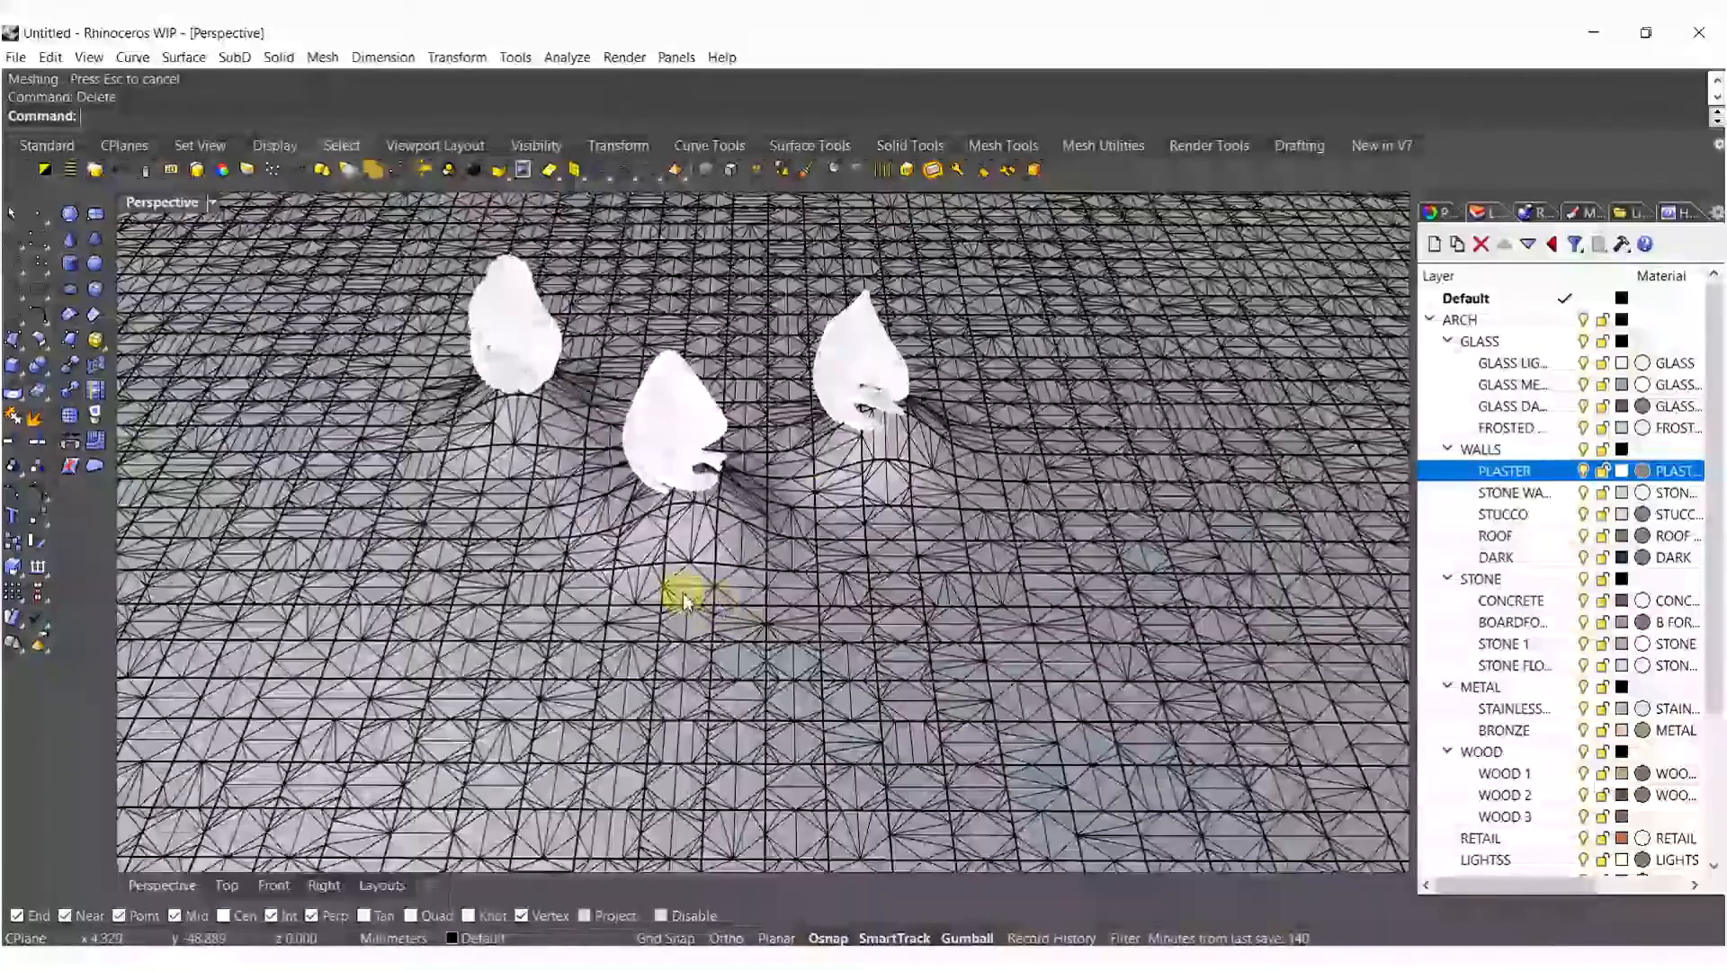
Try to reduce the ground mesh with ReduceMesh using the planar-only option.
{"action": "scroll", "coordinate": [684, 601], "scroll_direction": "up", "scroll_amount": 5}
{"action": "left_click", "coordinate": [730, 556]}
{"action": "type", "text": "ReduceMesh"}
{"action": "key", "text": "Return"}
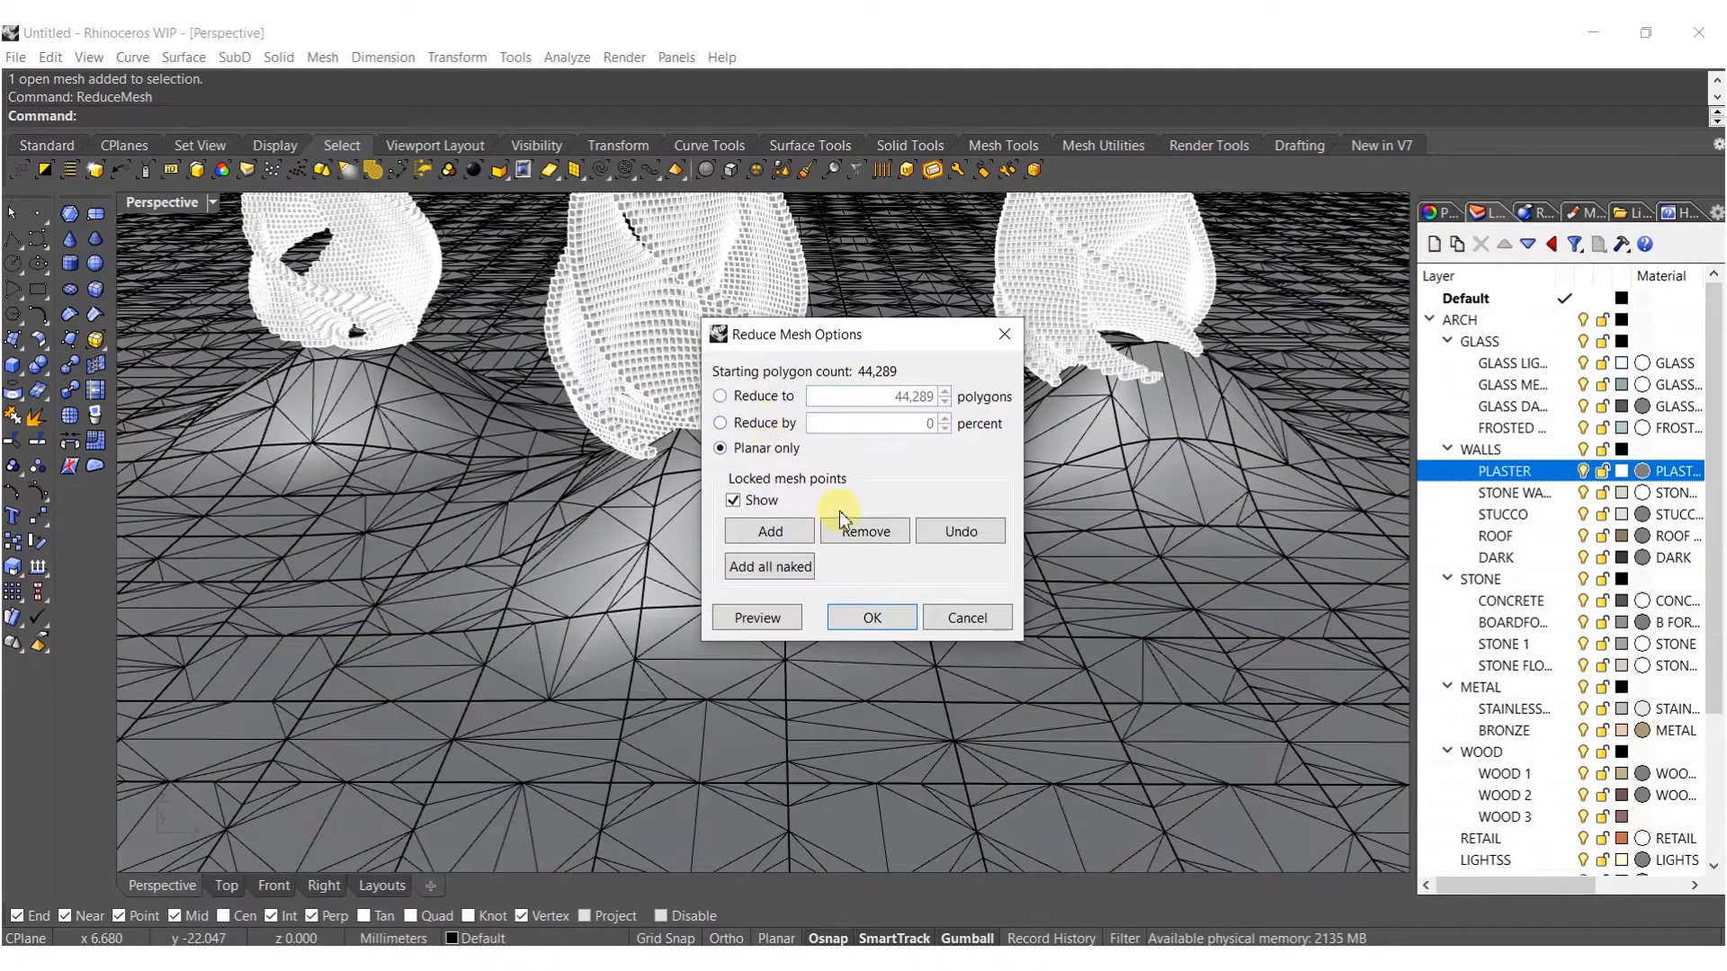
{"action": "left_click", "coordinate": [858, 627]}
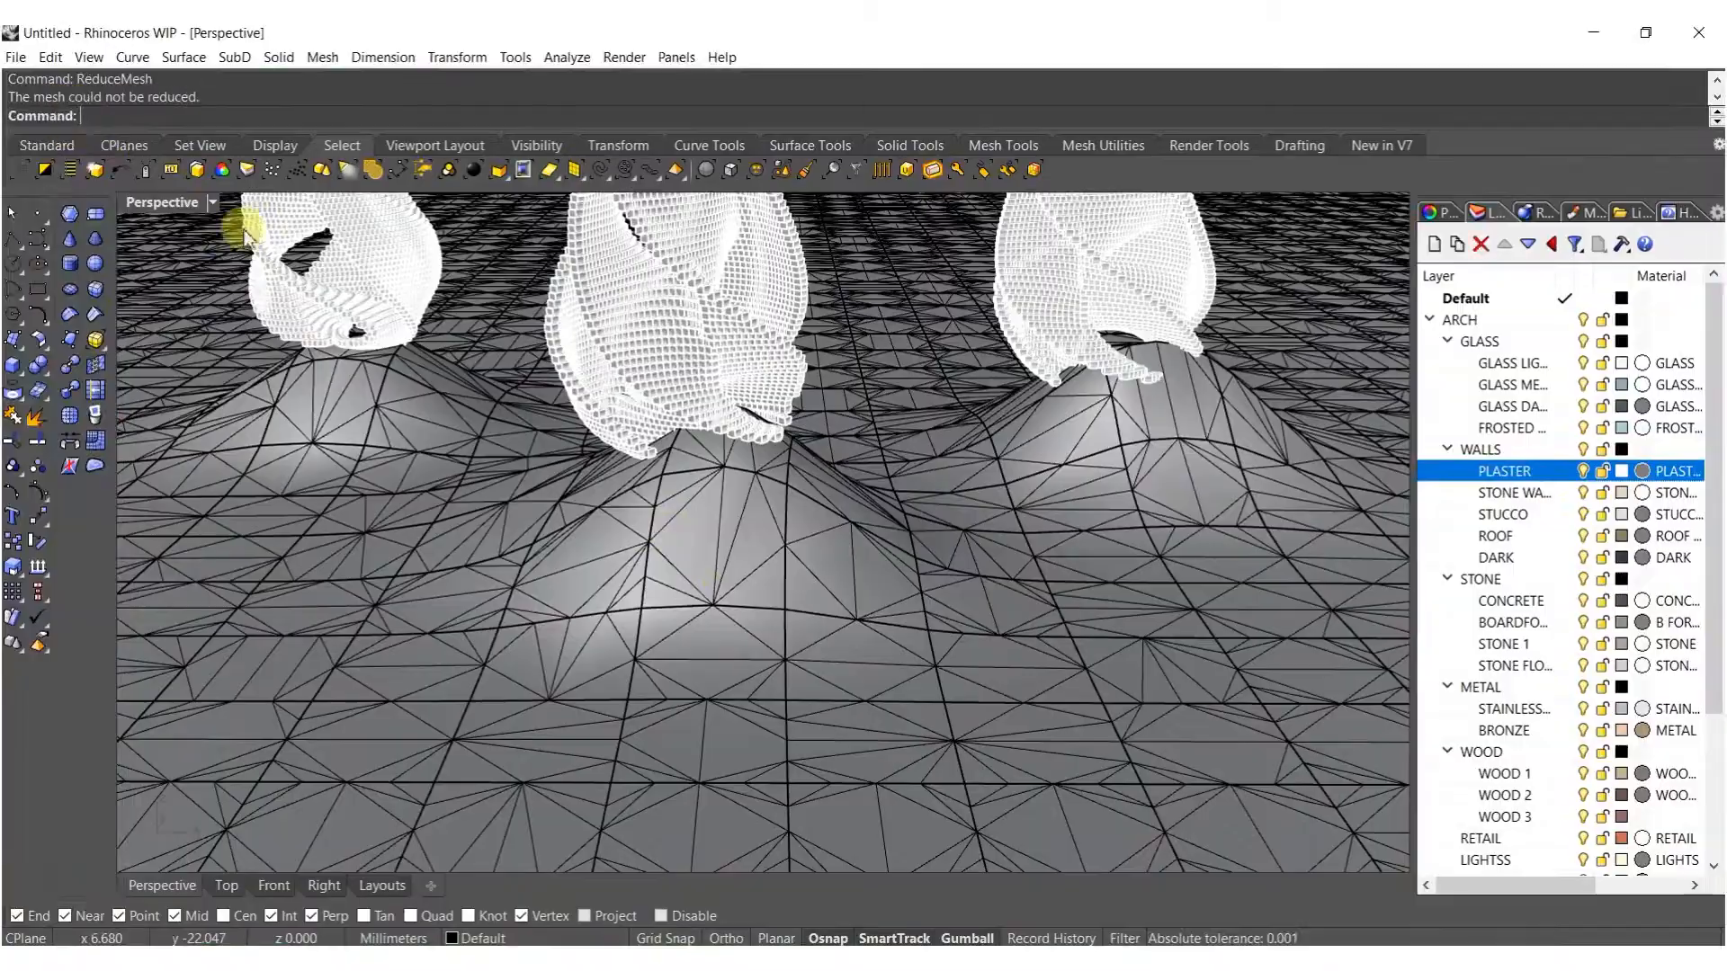
{"action": "key", "text": "ctrl+a"}
{"action": "key", "text": "Escape"}
Move the ground mesh to the SAND layer under LANDSCAPE.
{"action": "scroll", "coordinate": [714, 553], "scroll_direction": "down", "scroll_amount": 8}
{"action": "right_click_drag", "start_coordinate": [714, 553], "coordinate": [738, 598]}
{"action": "left_click", "coordinate": [736, 596]}
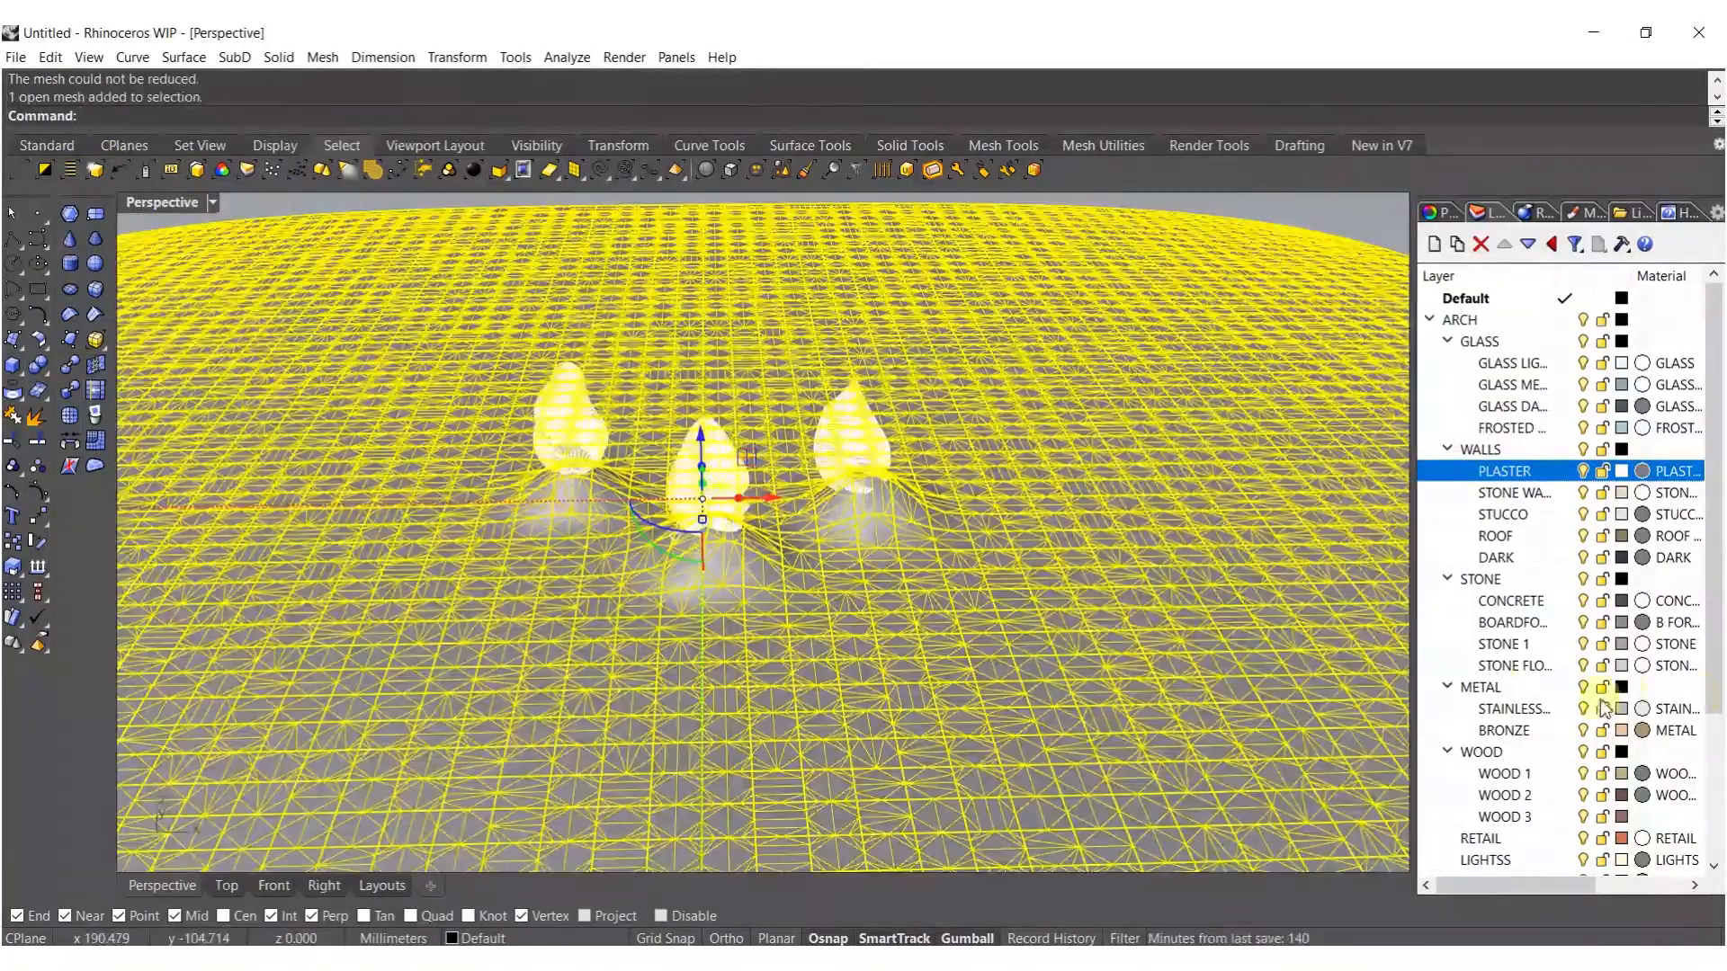
{"action": "scroll", "coordinate": [1520, 744], "scroll_direction": "down", "scroll_amount": 3}
{"action": "right_click", "coordinate": [1479, 754]}
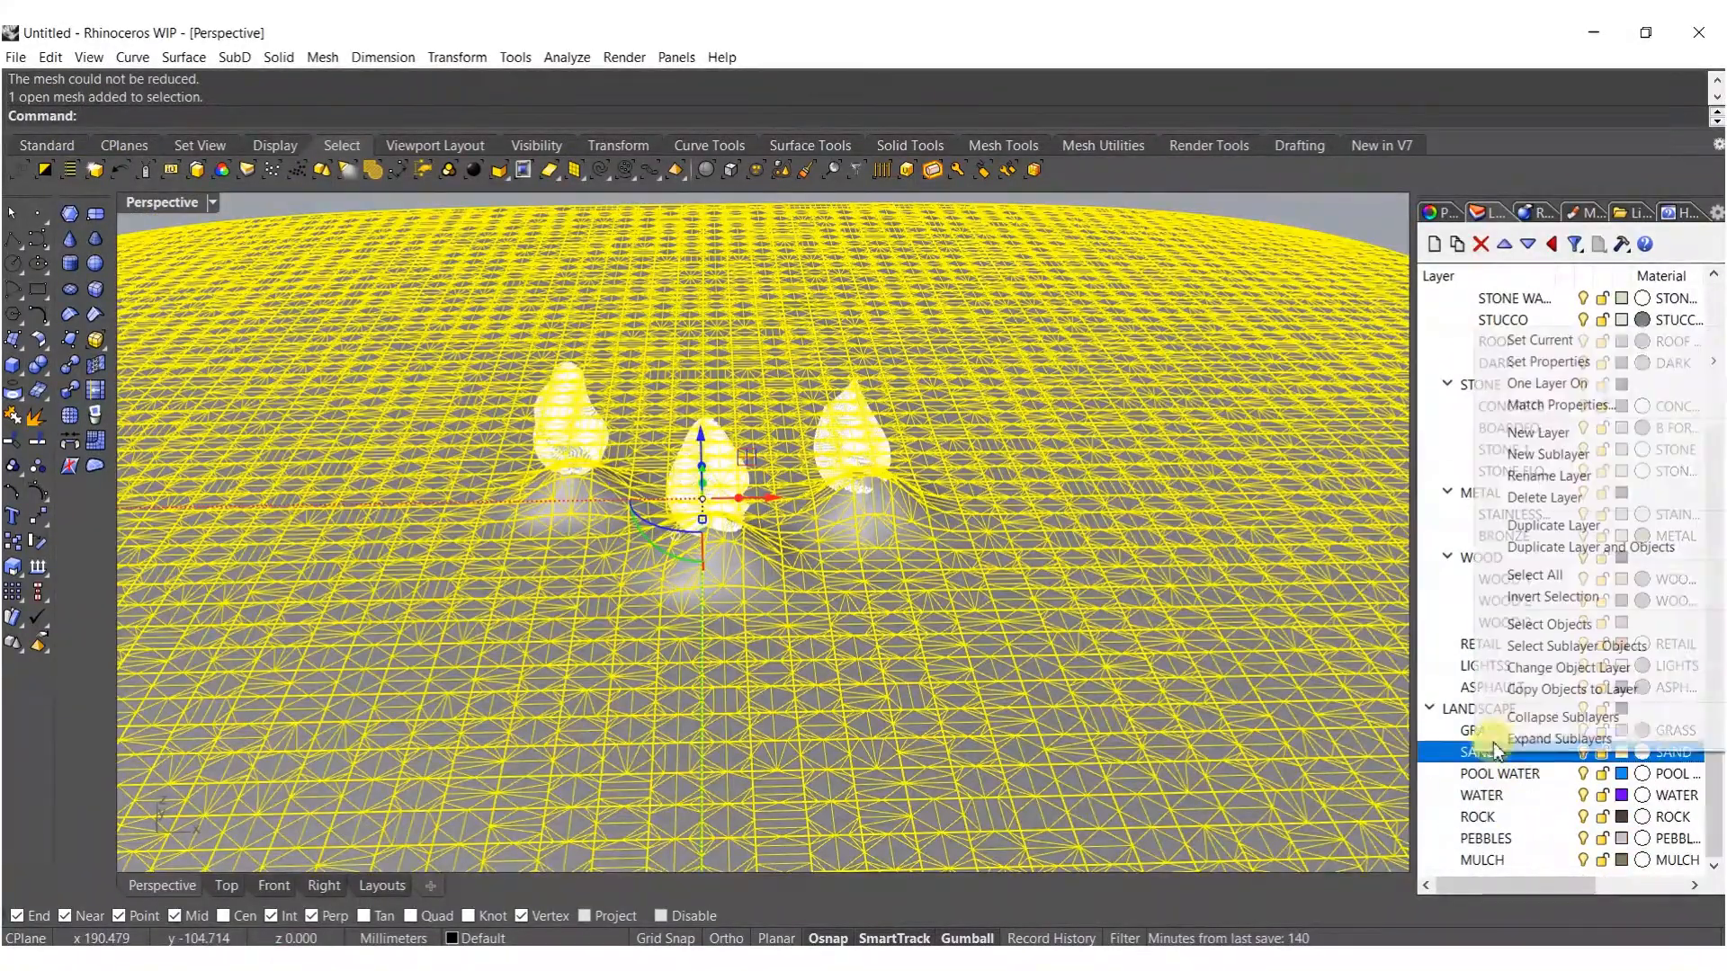
{"action": "left_click", "coordinate": [1529, 667]}
Create a bounding box solid around the ground mesh.
{"action": "right_click_drag", "start_coordinate": [1014, 675], "coordinate": [926, 666]}
{"action": "key", "text": "Escape"}
{"action": "scroll", "coordinate": [870, 597], "scroll_direction": "down", "scroll_amount": 12}
{"action": "left_click", "coordinate": [927, 666]}
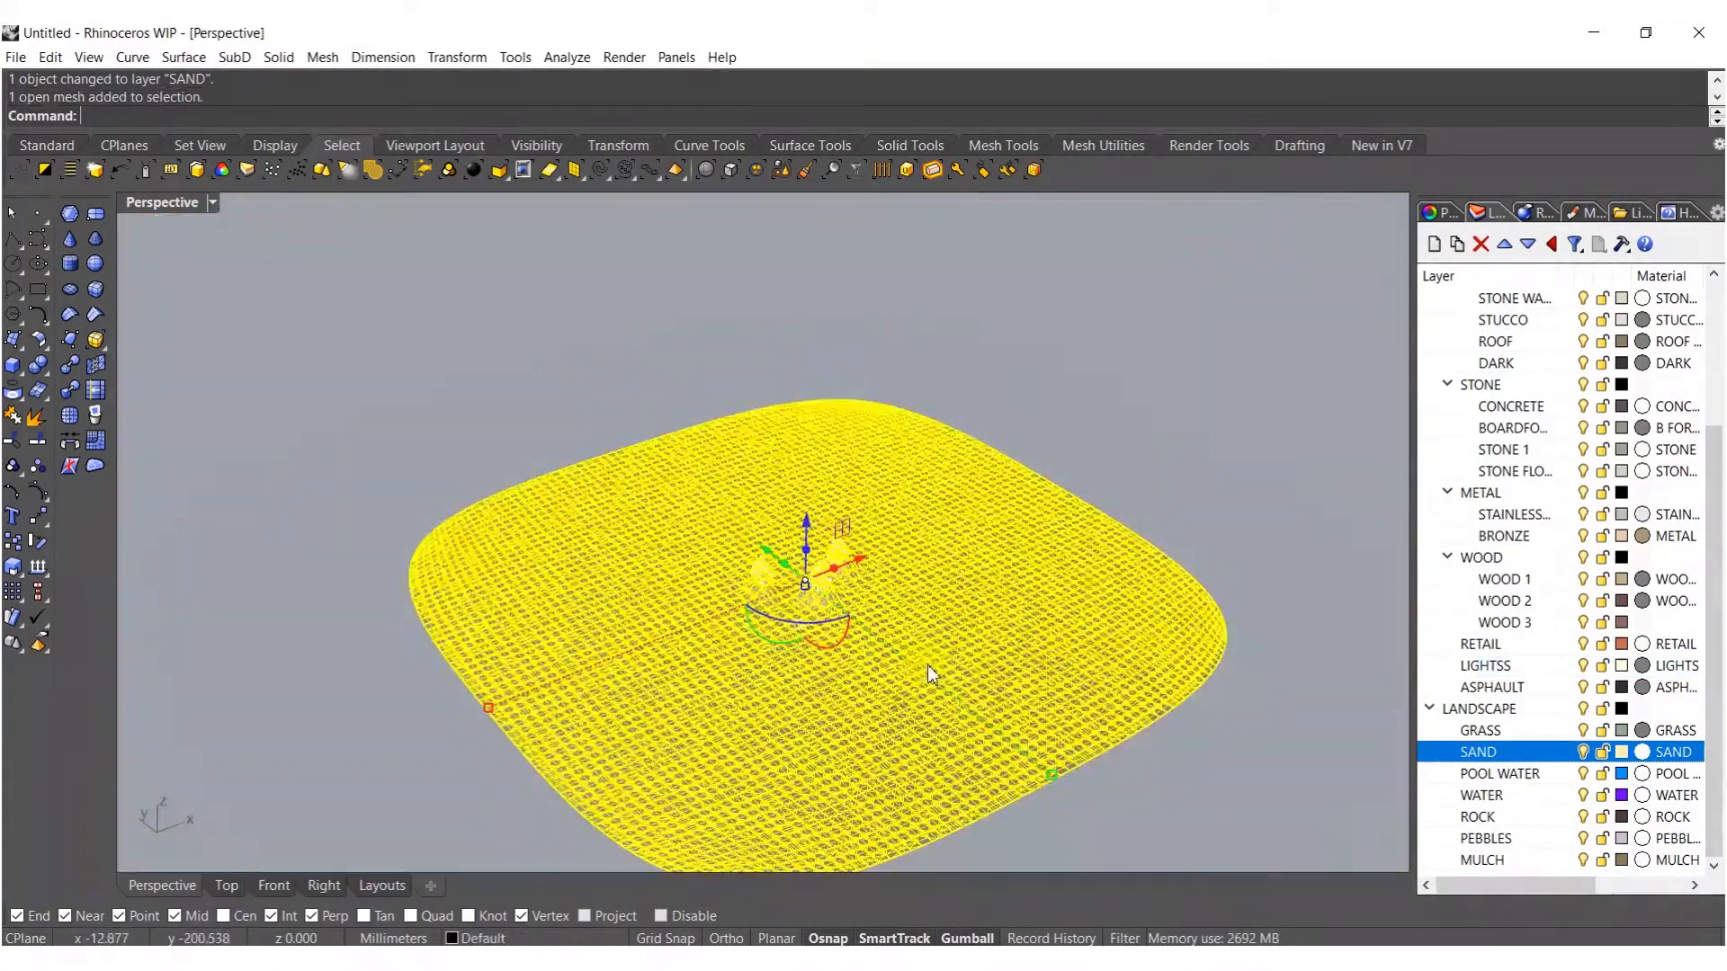
{"action": "type", "text": "BoundingBox"}
{"action": "key", "text": "Return"}
{"action": "key", "text": "Return"}
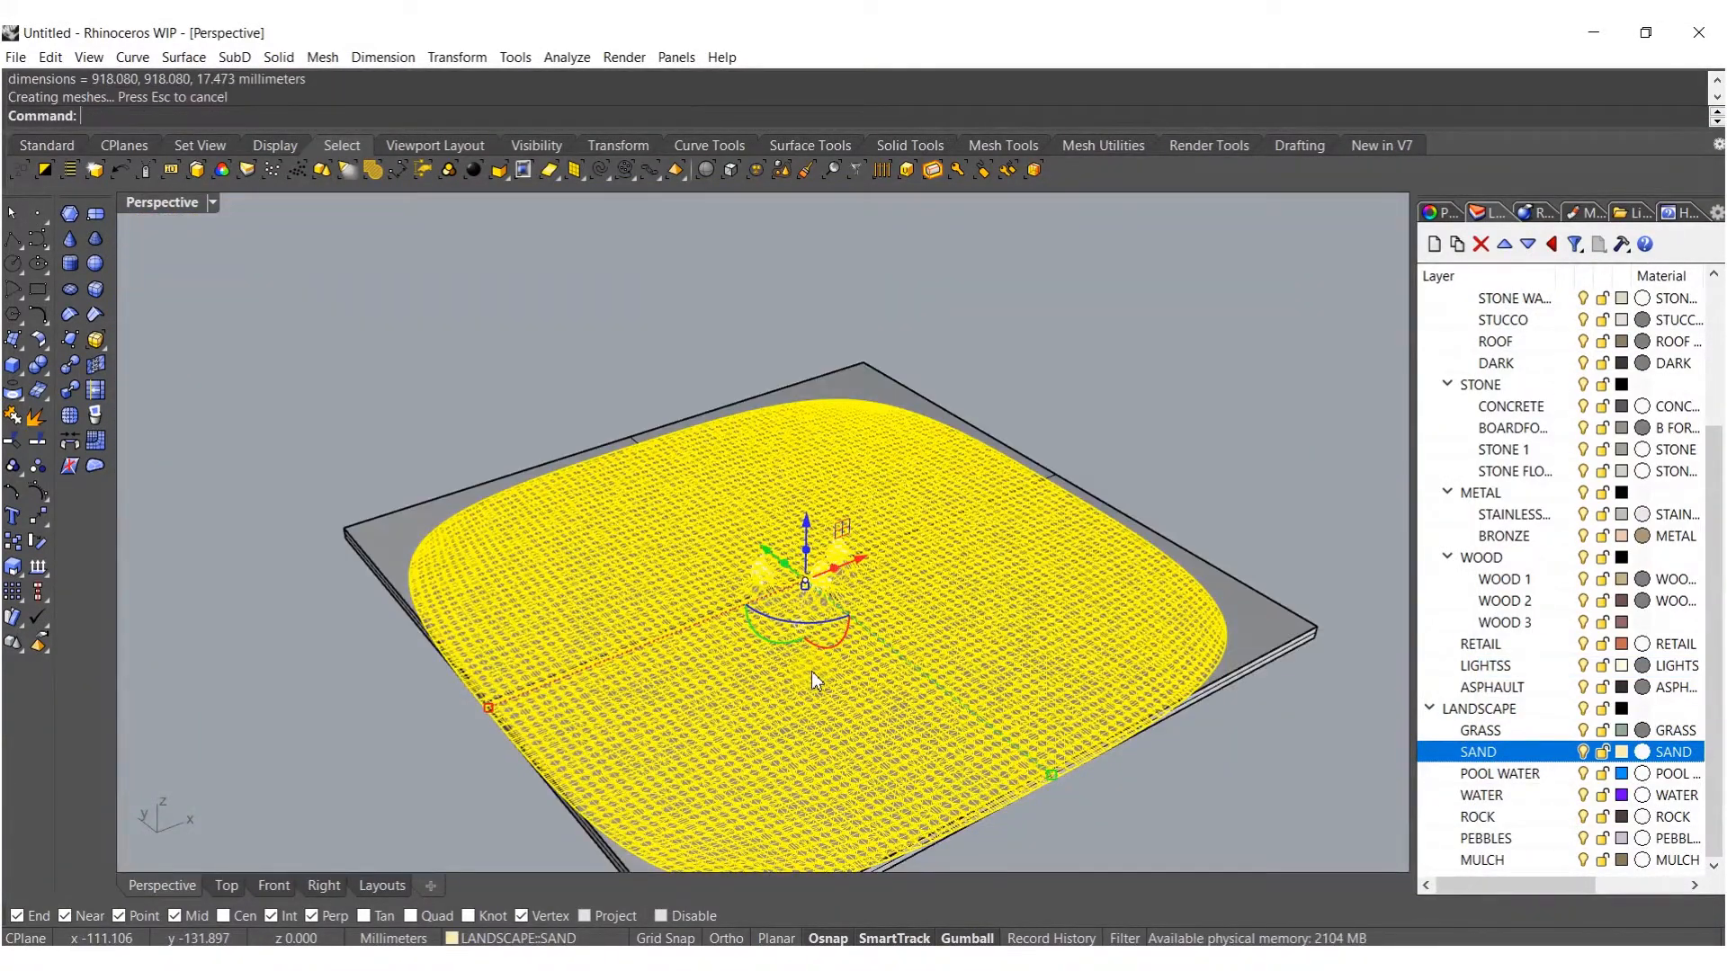
Break up the ground's bounding box and delete all its faces except the flat top one.
{"action": "left_click", "coordinate": [565, 602]}
{"action": "left_click", "coordinate": [441, 577]}
{"action": "middle_click", "coordinate": [515, 597]}
{"action": "left_click", "coordinate": [532, 606]}
{"action": "key", "text": "Delete"}
{"action": "right_click_drag", "start_coordinate": [771, 663], "coordinate": [697, 607]}
{"action": "scroll", "coordinate": [814, 603], "scroll_direction": "up", "scroll_amount": 4}
Lower the flat surface until the ground mounds under the three forms rise above it.
{"action": "left_click", "coordinate": [797, 609]}
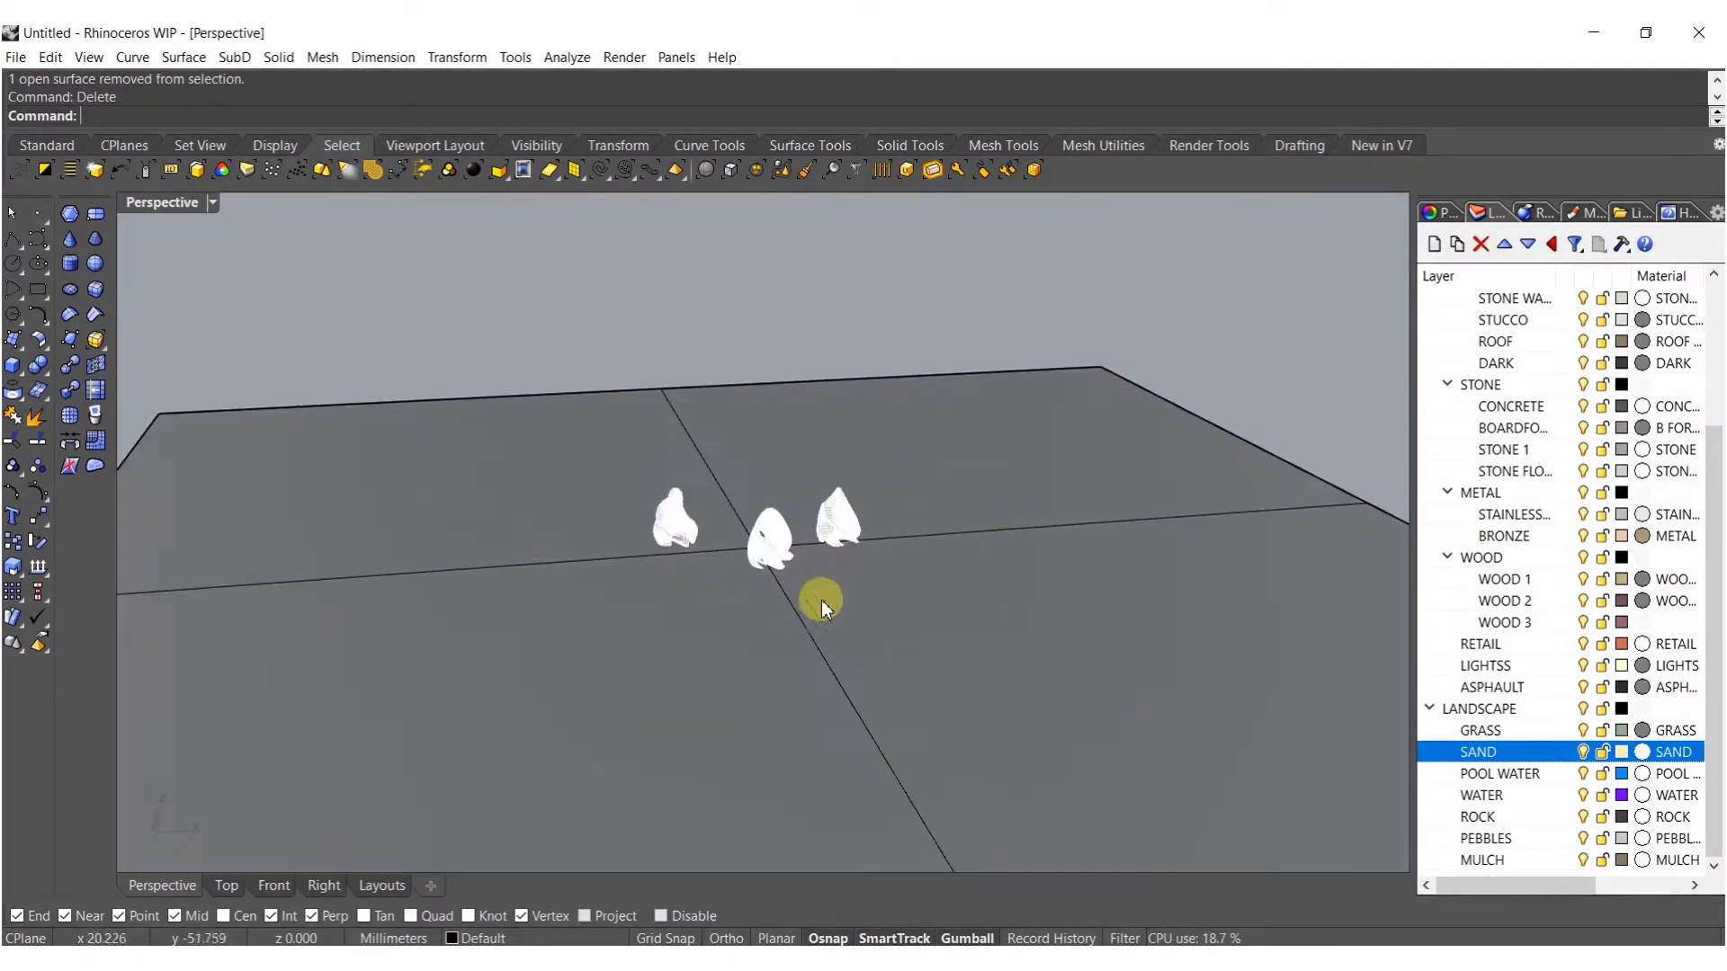
{"action": "scroll", "coordinate": [798, 608], "scroll_direction": "up", "scroll_amount": 10}
{"action": "scroll", "coordinate": [774, 567], "scroll_direction": "up", "scroll_amount": 2}
{"action": "left_click_drag", "start_coordinate": [749, 509], "coordinate": [747, 580]}
{"action": "key", "text": "Escape"}
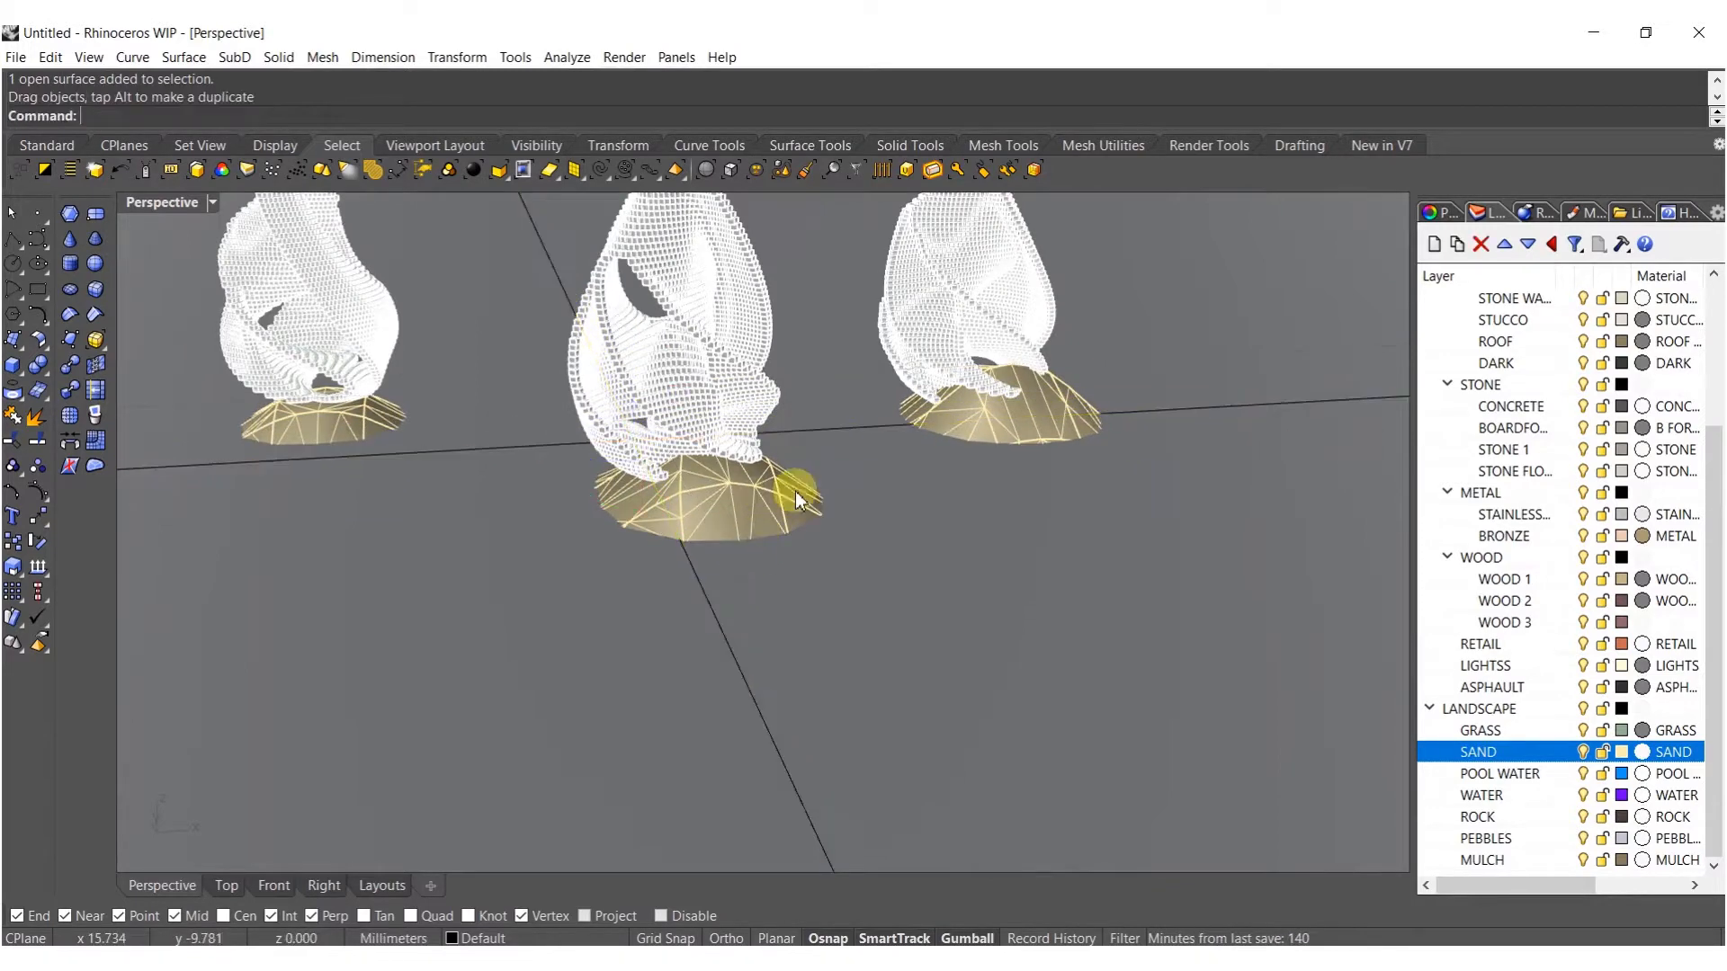
Move the flat surface around the mounds to the WATER layer.
{"action": "right_click_drag", "start_coordinate": [792, 491], "coordinate": [745, 511]}
{"action": "left_click", "coordinate": [744, 511]}
{"action": "right_click", "coordinate": [1483, 796]}
{"action": "left_click", "coordinate": [1513, 707]}
{"action": "right_click_drag", "start_coordinate": [766, 627], "coordinate": [802, 705], "text": "shift"}
{"action": "key", "text": "Escape"}
Select the water surface together with the ground and form meshes.
{"action": "scroll", "coordinate": [798, 576], "scroll_direction": "down", "scroll_amount": 10}
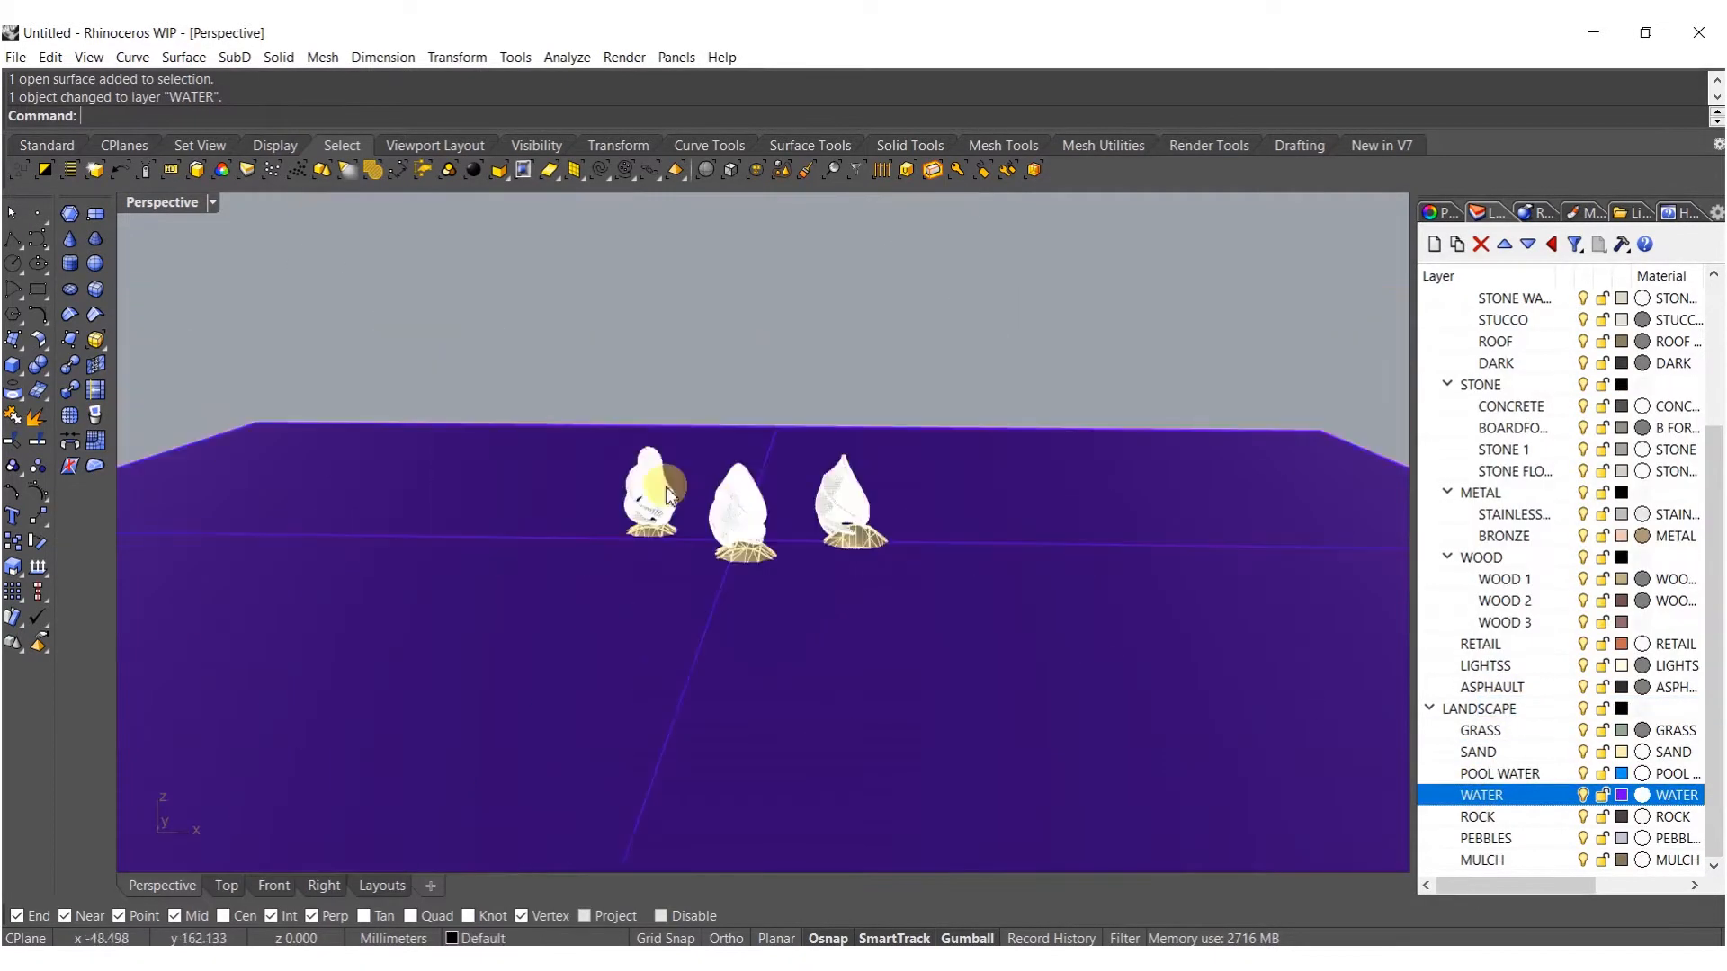
{"action": "right_click_drag", "start_coordinate": [711, 503], "coordinate": [758, 558]}
{"action": "scroll", "coordinate": [764, 571], "scroll_direction": "down", "scroll_amount": 13}
{"action": "right_click_drag", "start_coordinate": [778, 647], "coordinate": [814, 504], "text": "shift"}
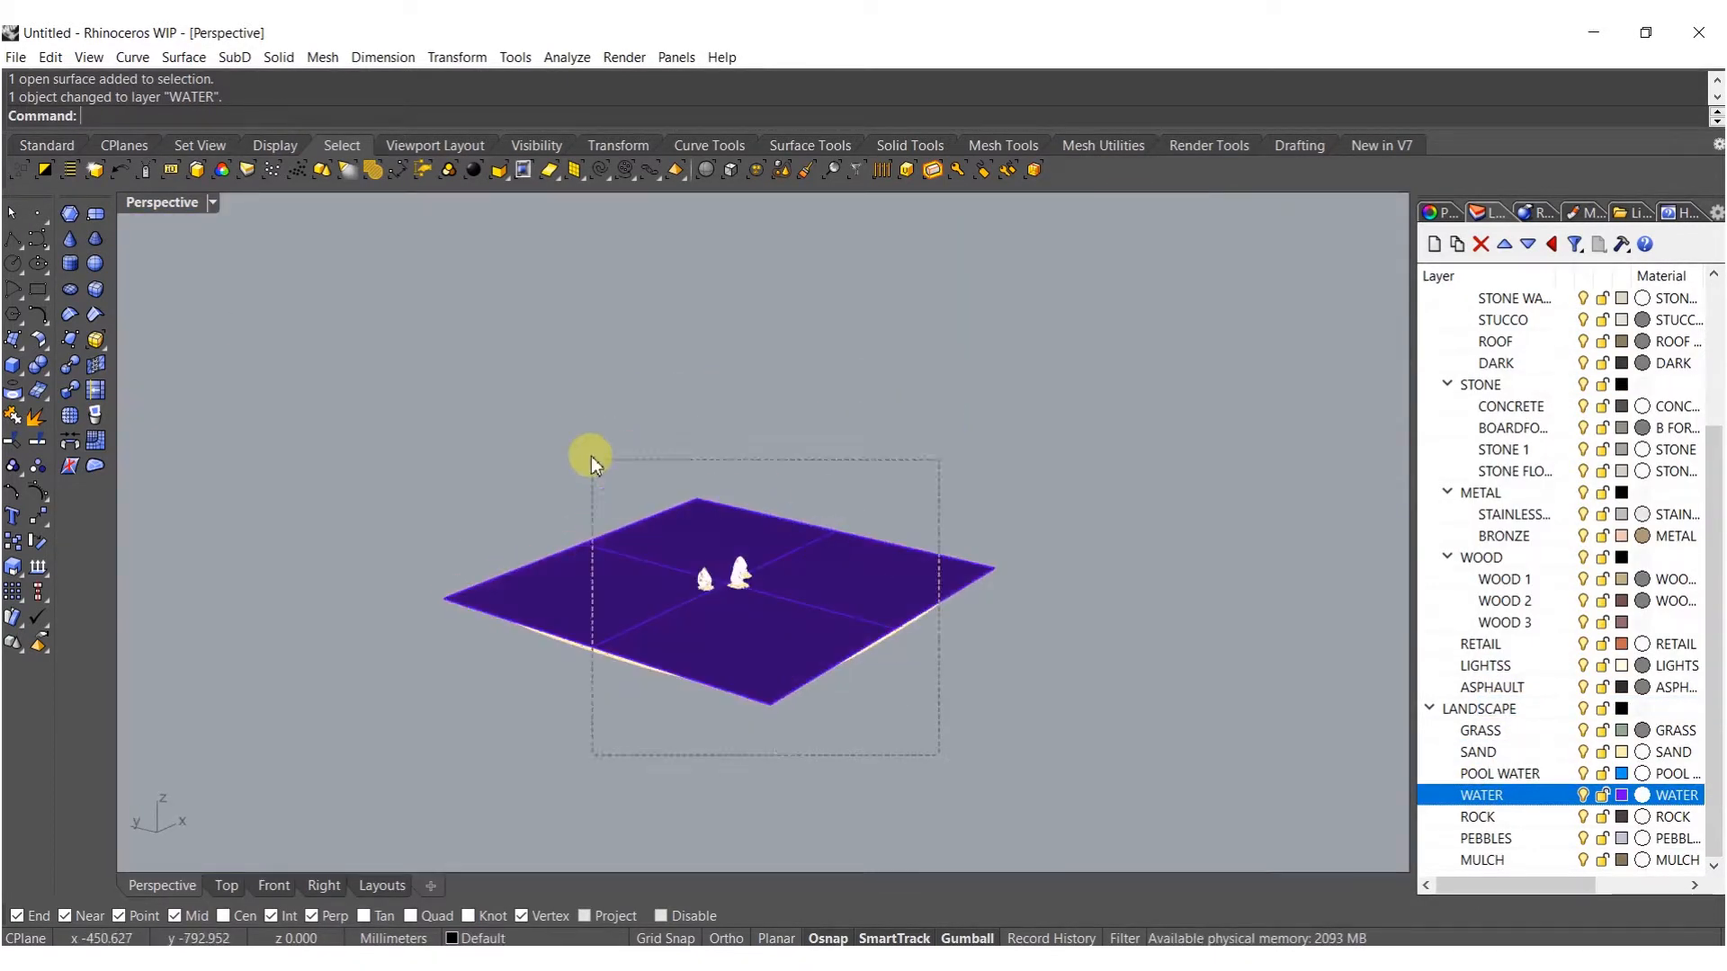
{"action": "left_click_drag", "start_coordinate": [592, 463], "coordinate": [591, 461]}
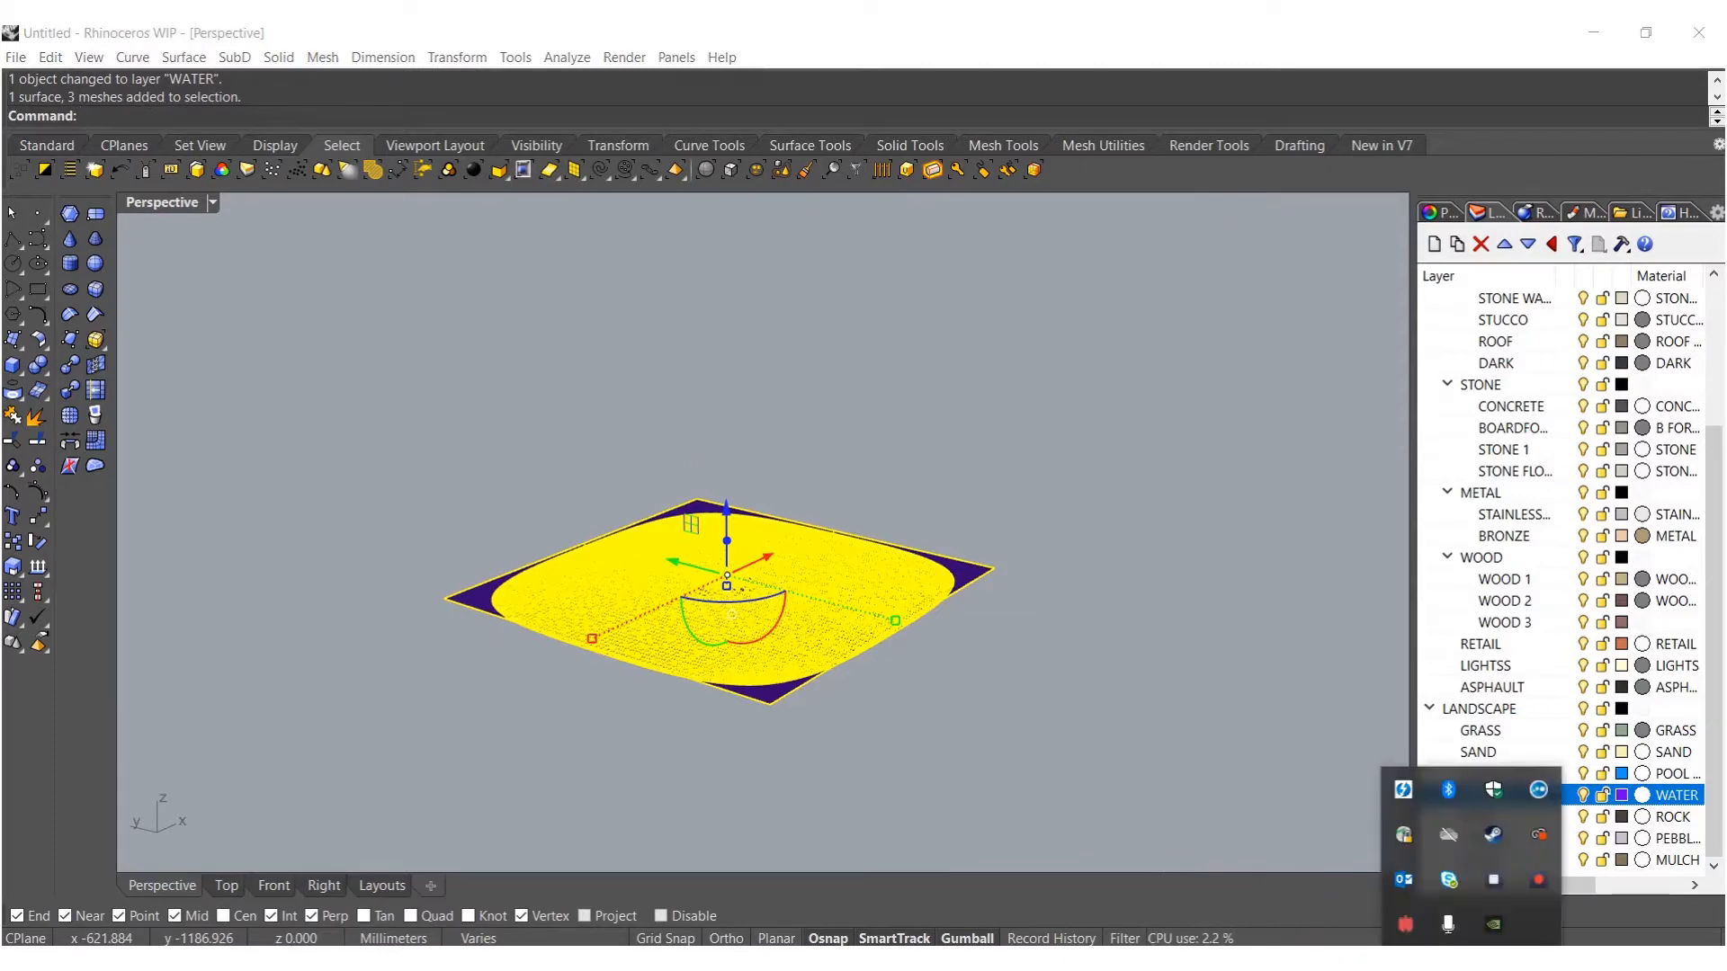
Switch to Lumion and raise the imported model vertically above the terrain.
{"action": "left_click", "coordinate": [1497, 913]}
{"action": "right_click_drag", "start_coordinate": [1059, 590], "coordinate": [983, 540]}
{"action": "scroll", "coordinate": [983, 540], "scroll_direction": "down", "scroll_amount": 3}
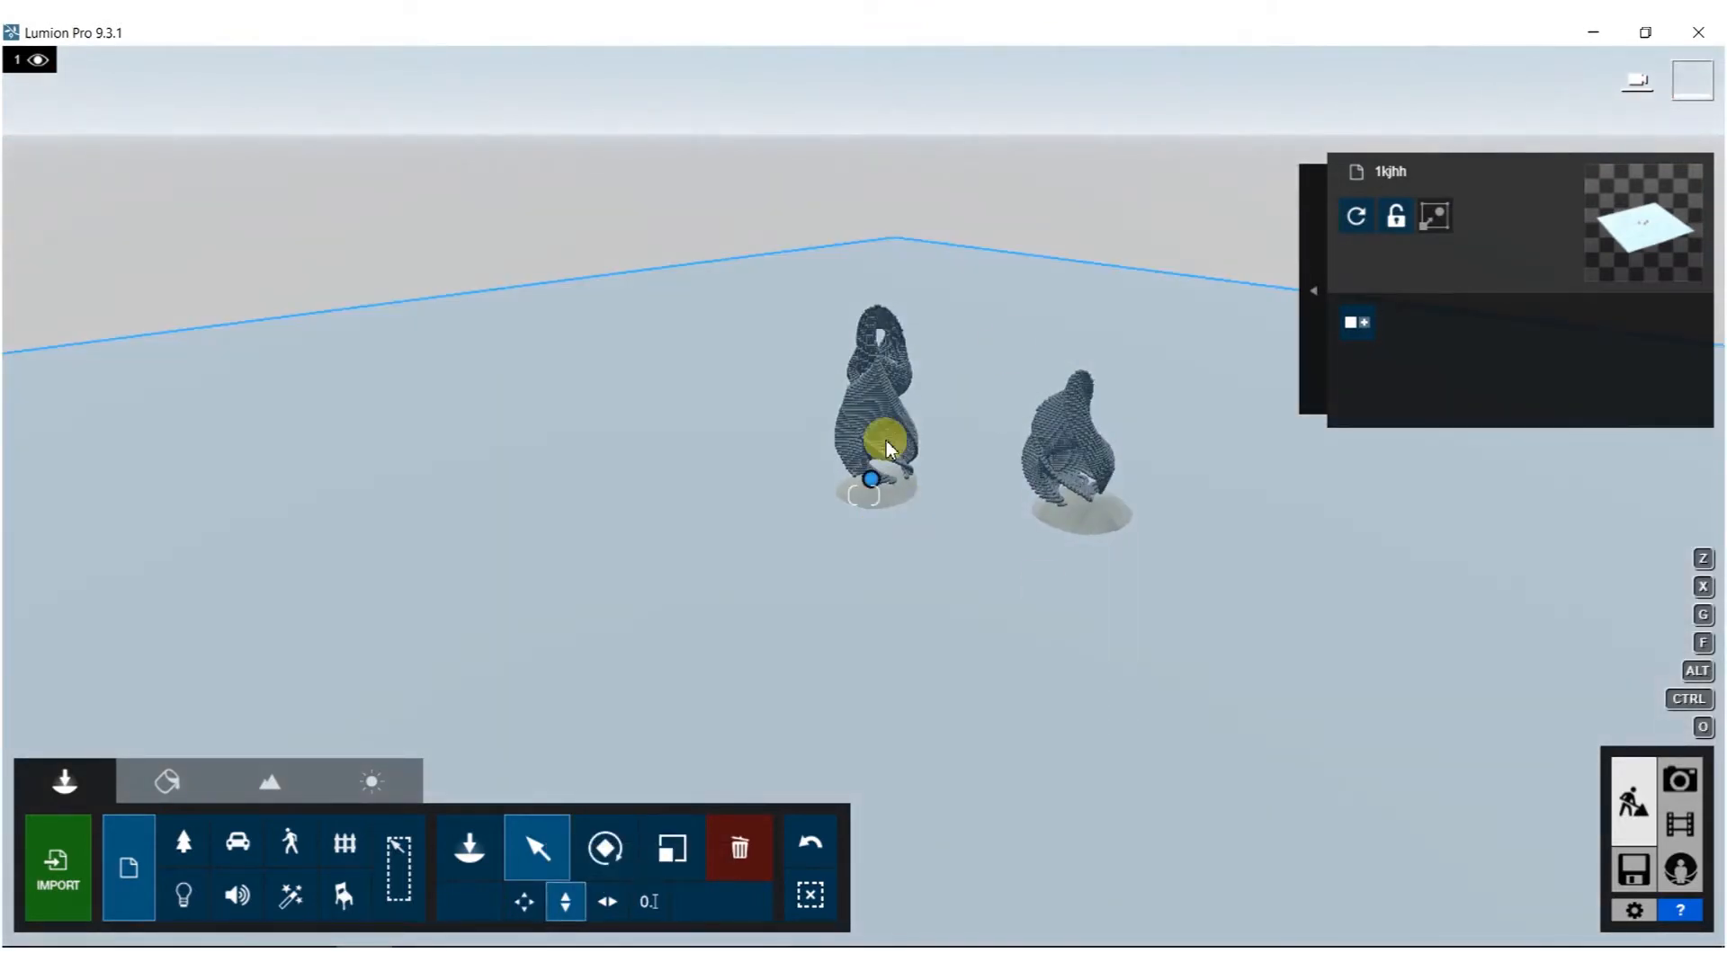
{"action": "left_click_drag", "start_coordinate": [874, 422], "coordinate": [428, 25]}
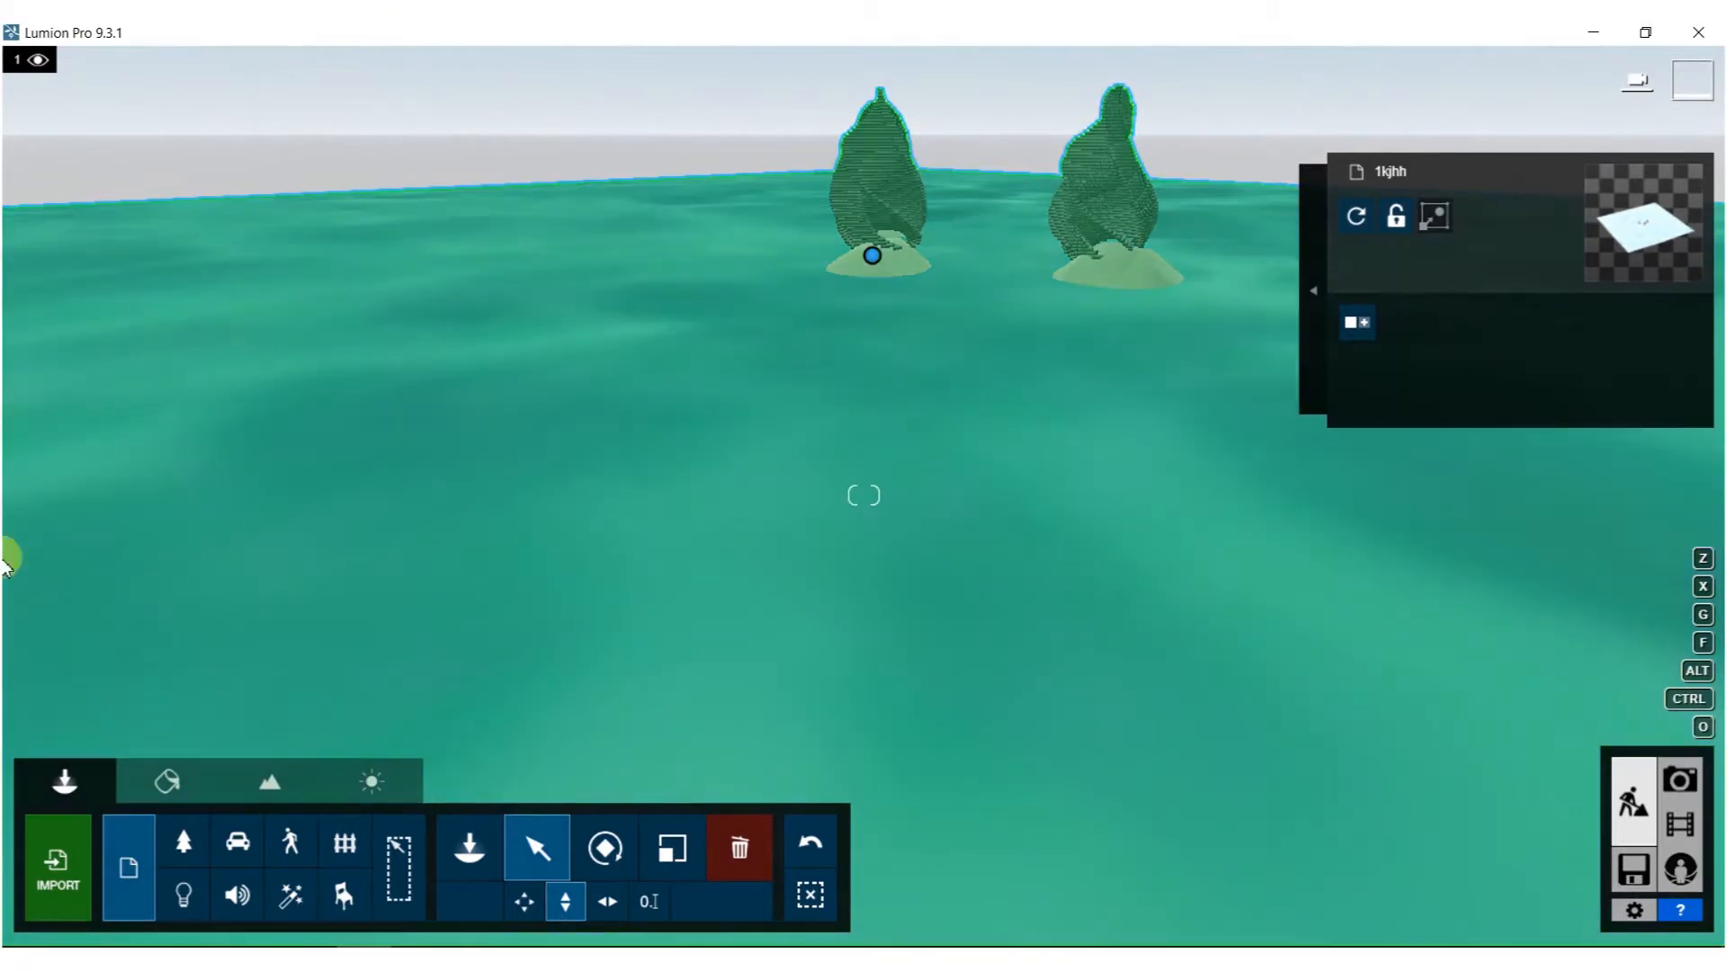
Assign a dark blue ocean-like water from the Nature material library to the model's WATER material.
{"action": "left_click", "coordinate": [167, 781]}
{"action": "left_click", "coordinate": [401, 371]}
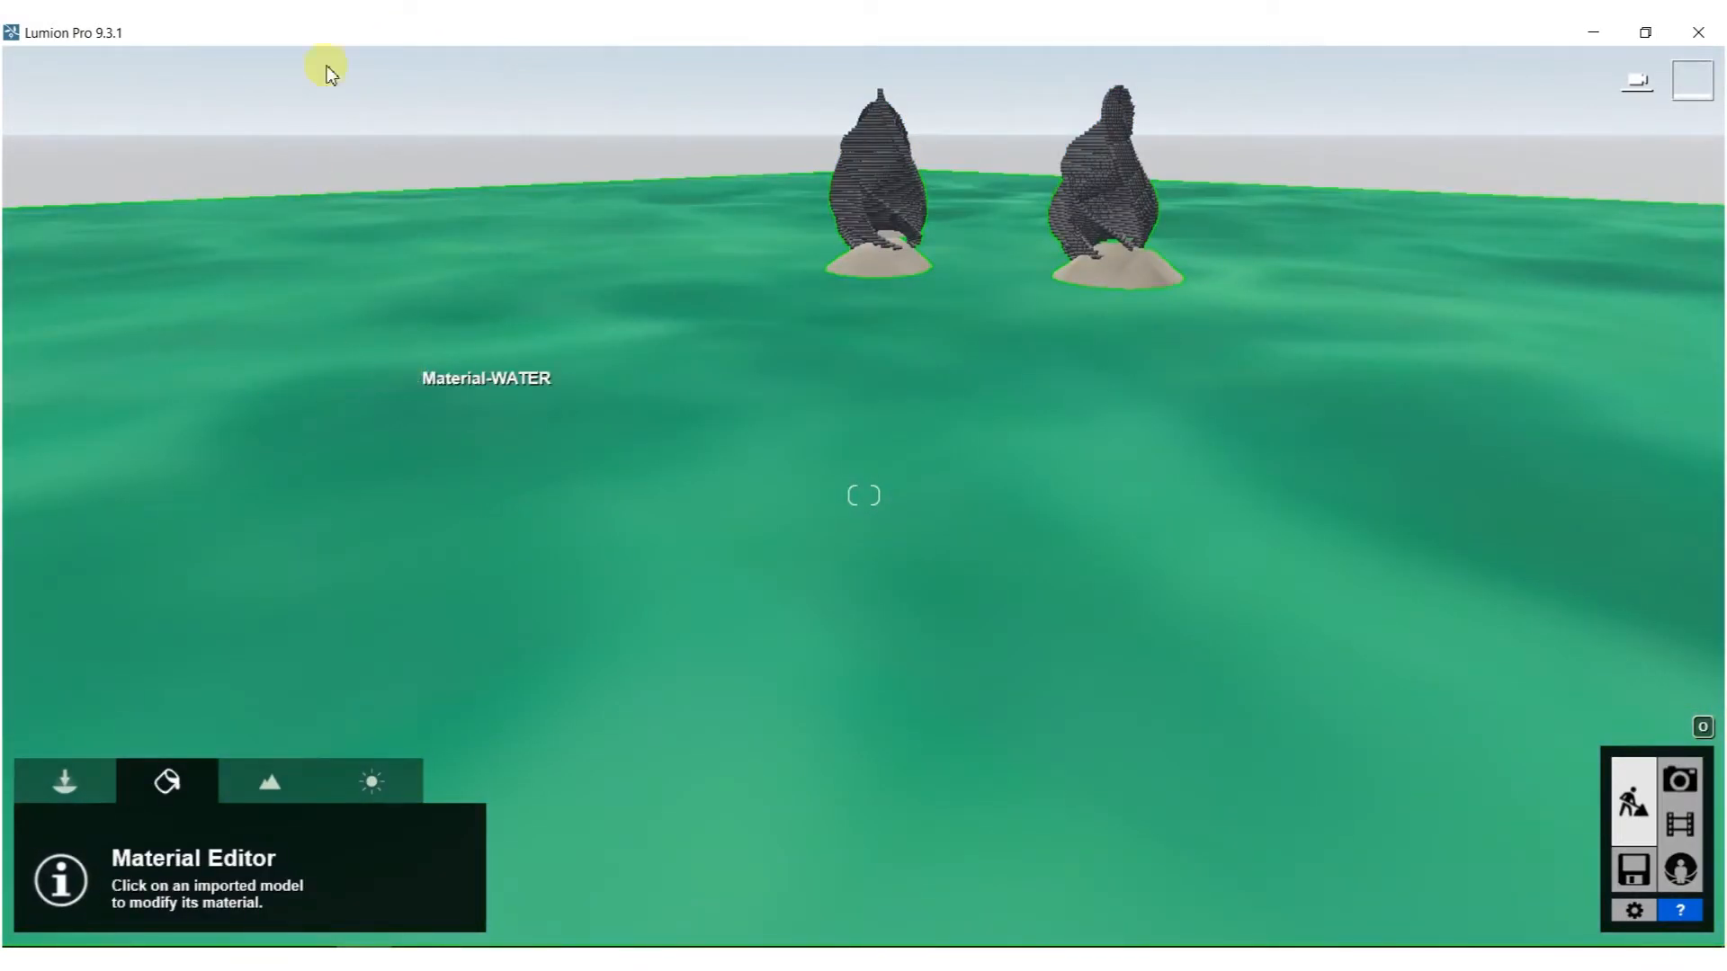
{"action": "left_click", "coordinate": [68, 177]}
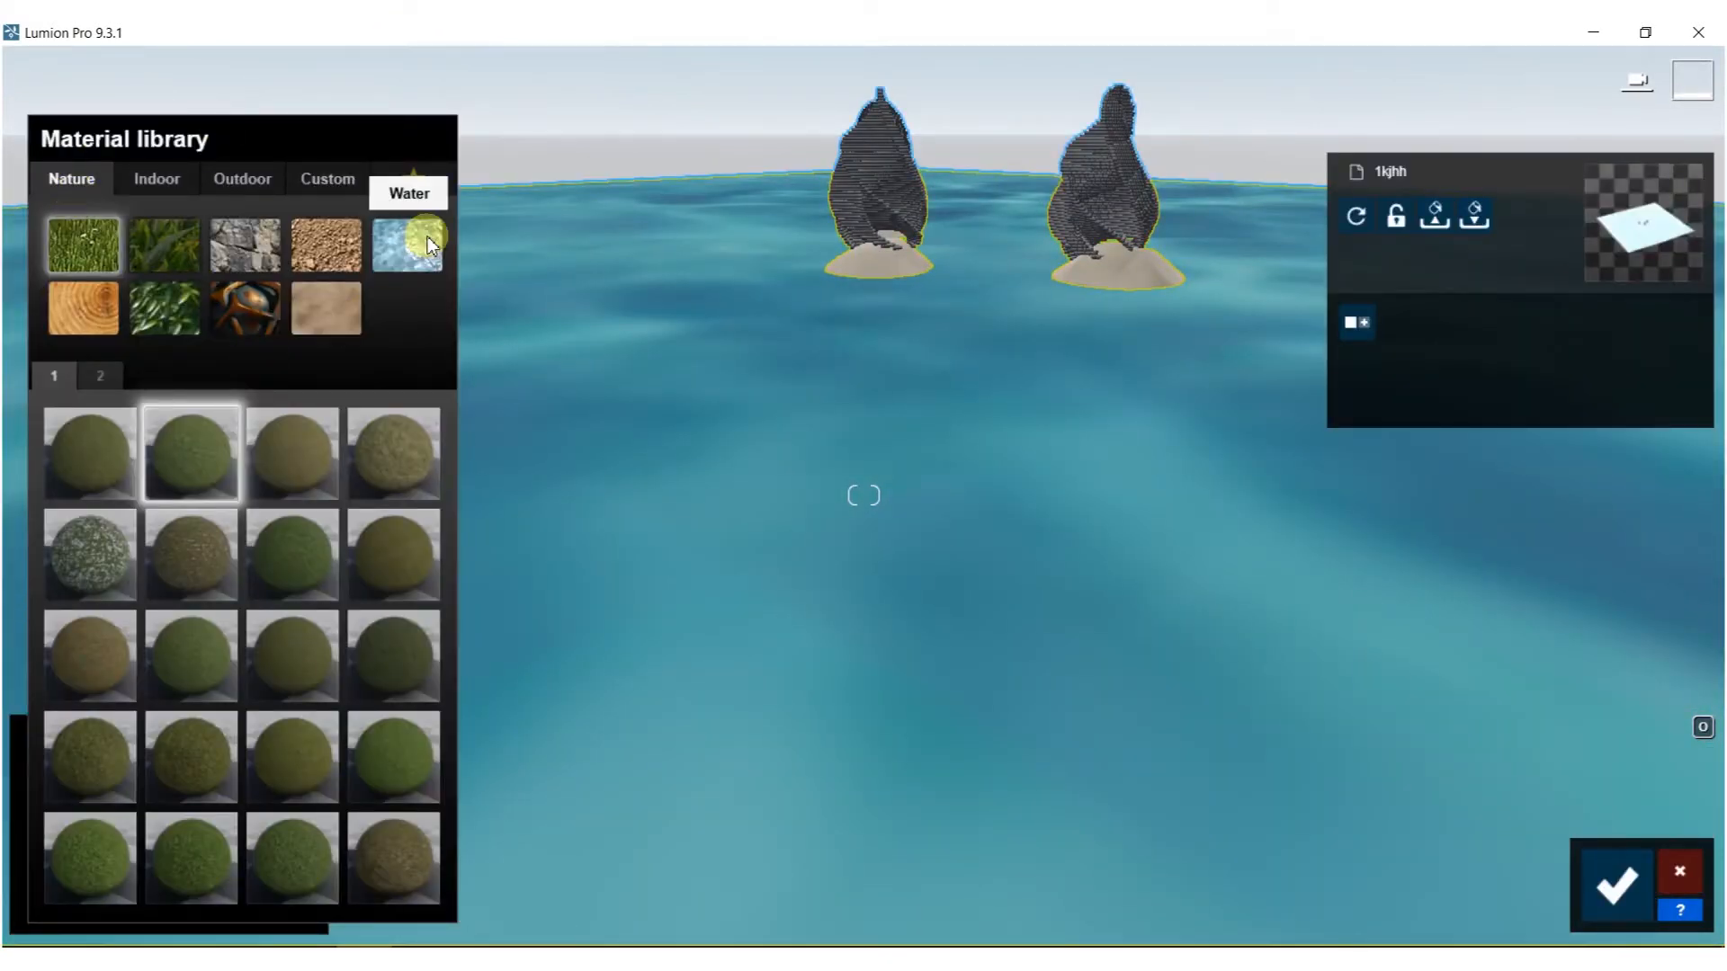
{"action": "left_click", "coordinate": [396, 450]}
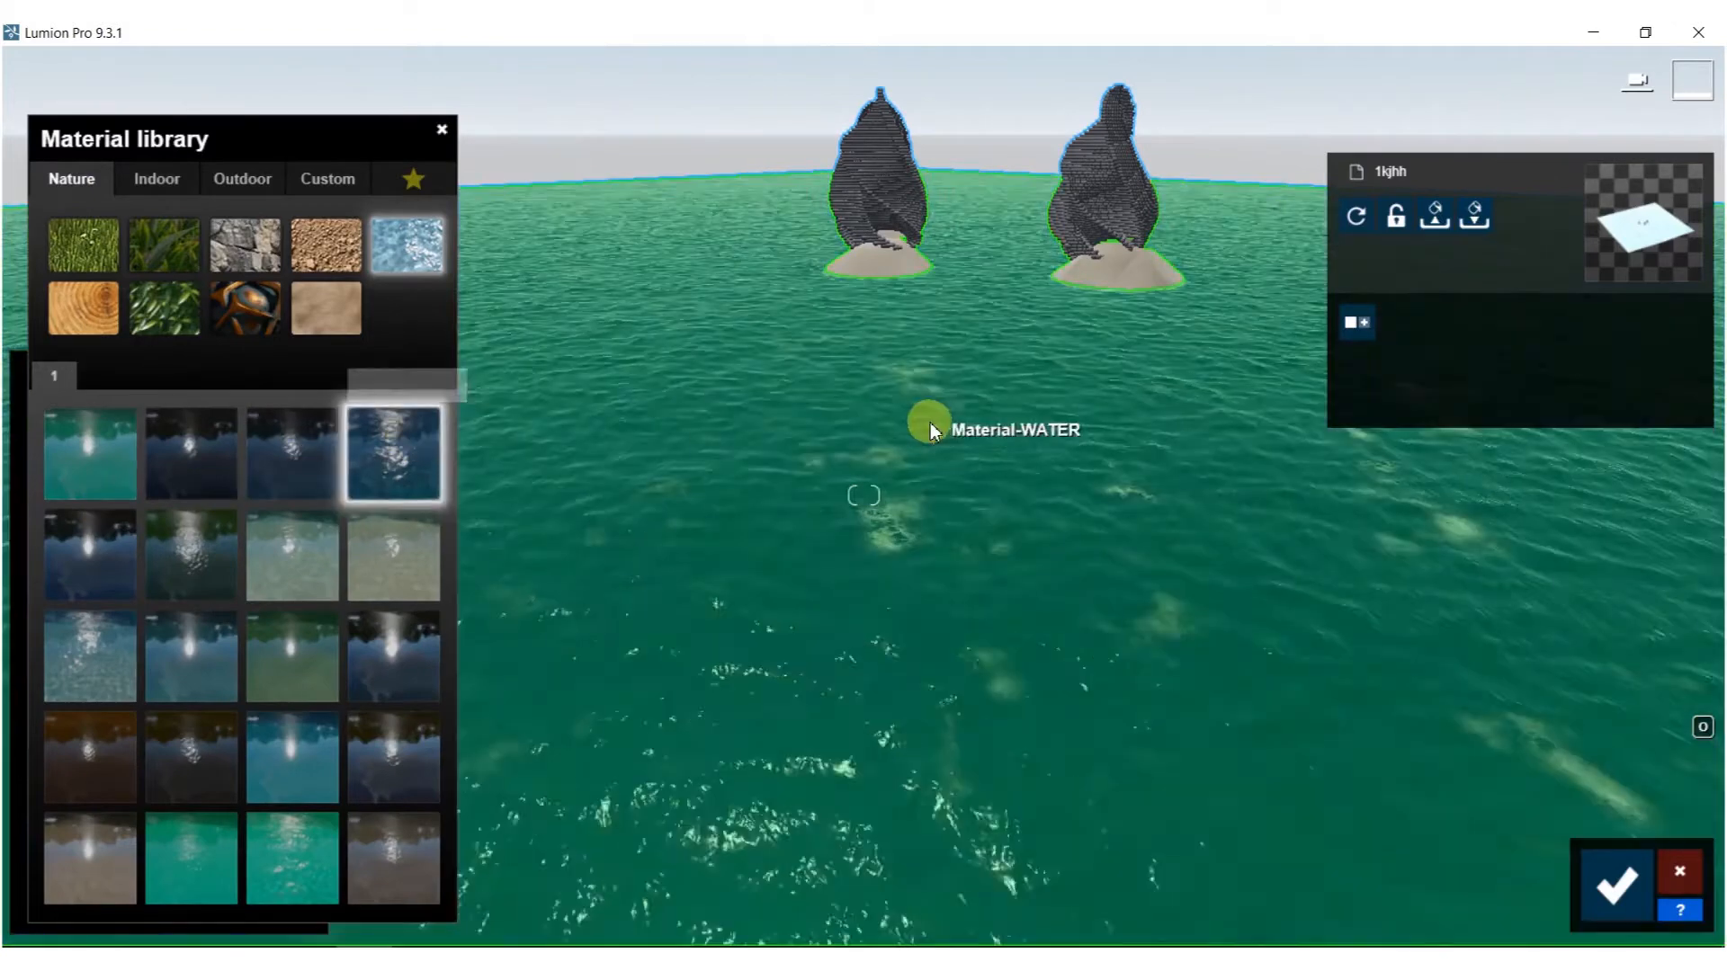
Apply a coarse, pebbly soil material from the Nature library to the sand mounds under the forms.
{"action": "right_click_drag", "start_coordinate": [929, 422], "coordinate": [998, 386]}
{"action": "key", "text": "w"}
{"action": "right_click_drag", "start_coordinate": [864, 495], "coordinate": [939, 422]}
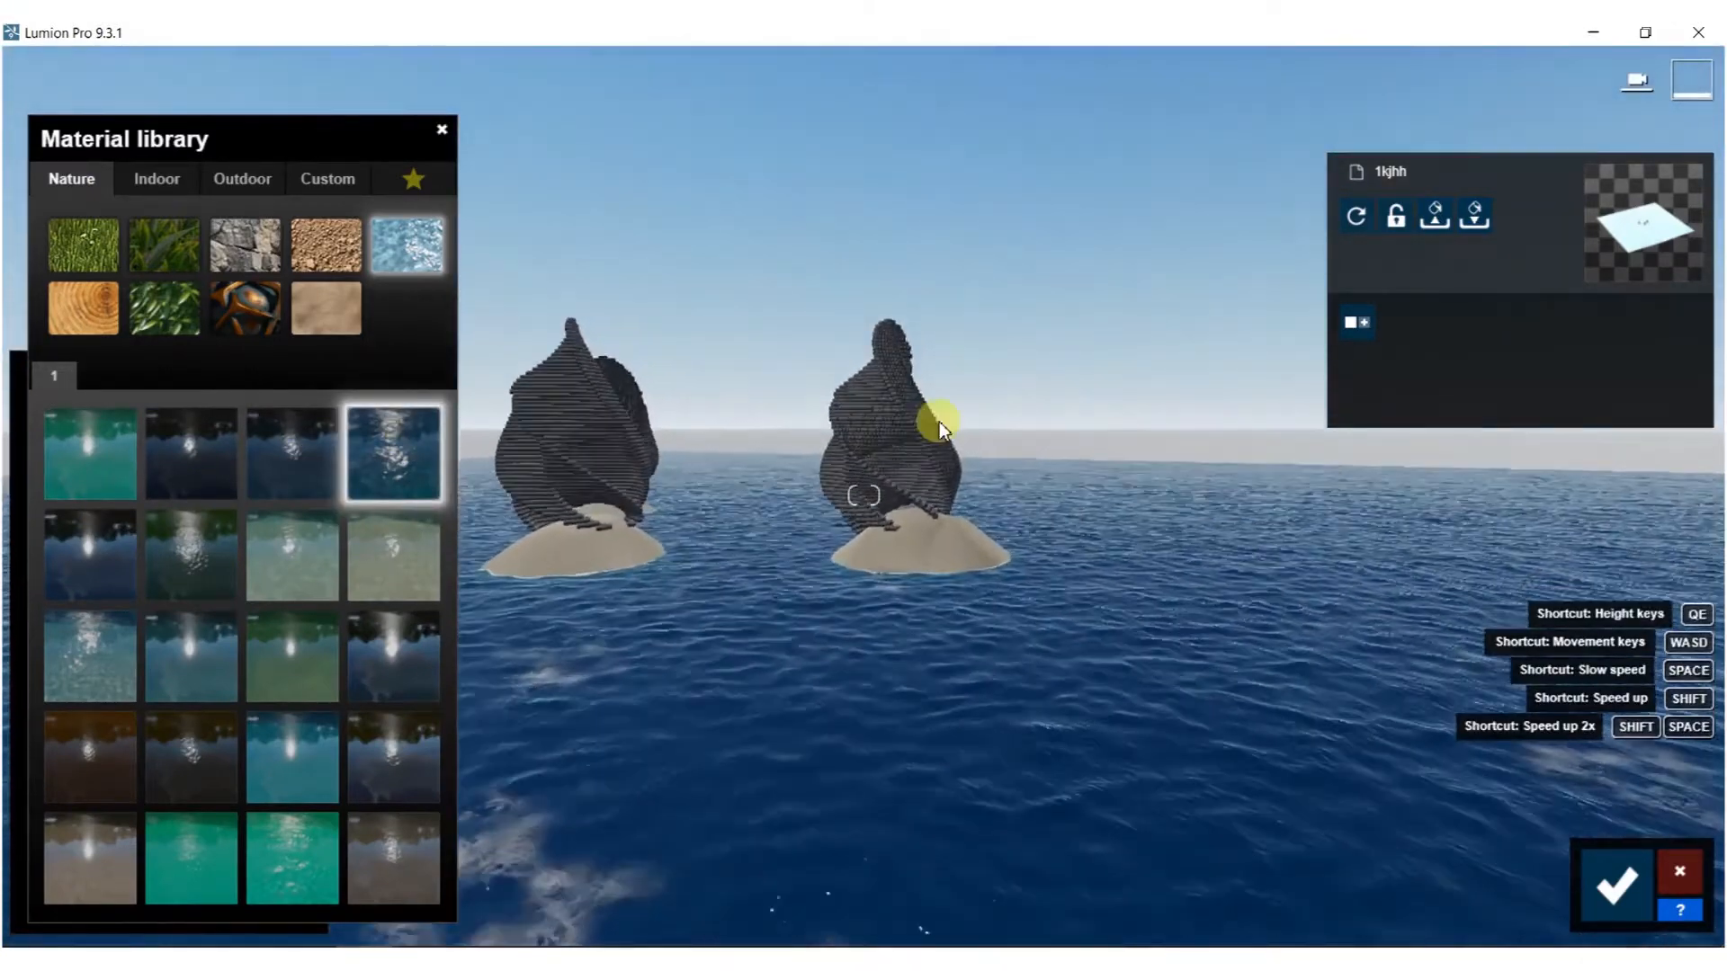
{"action": "key", "text": "w"}
{"action": "key", "text": "shift+s"}
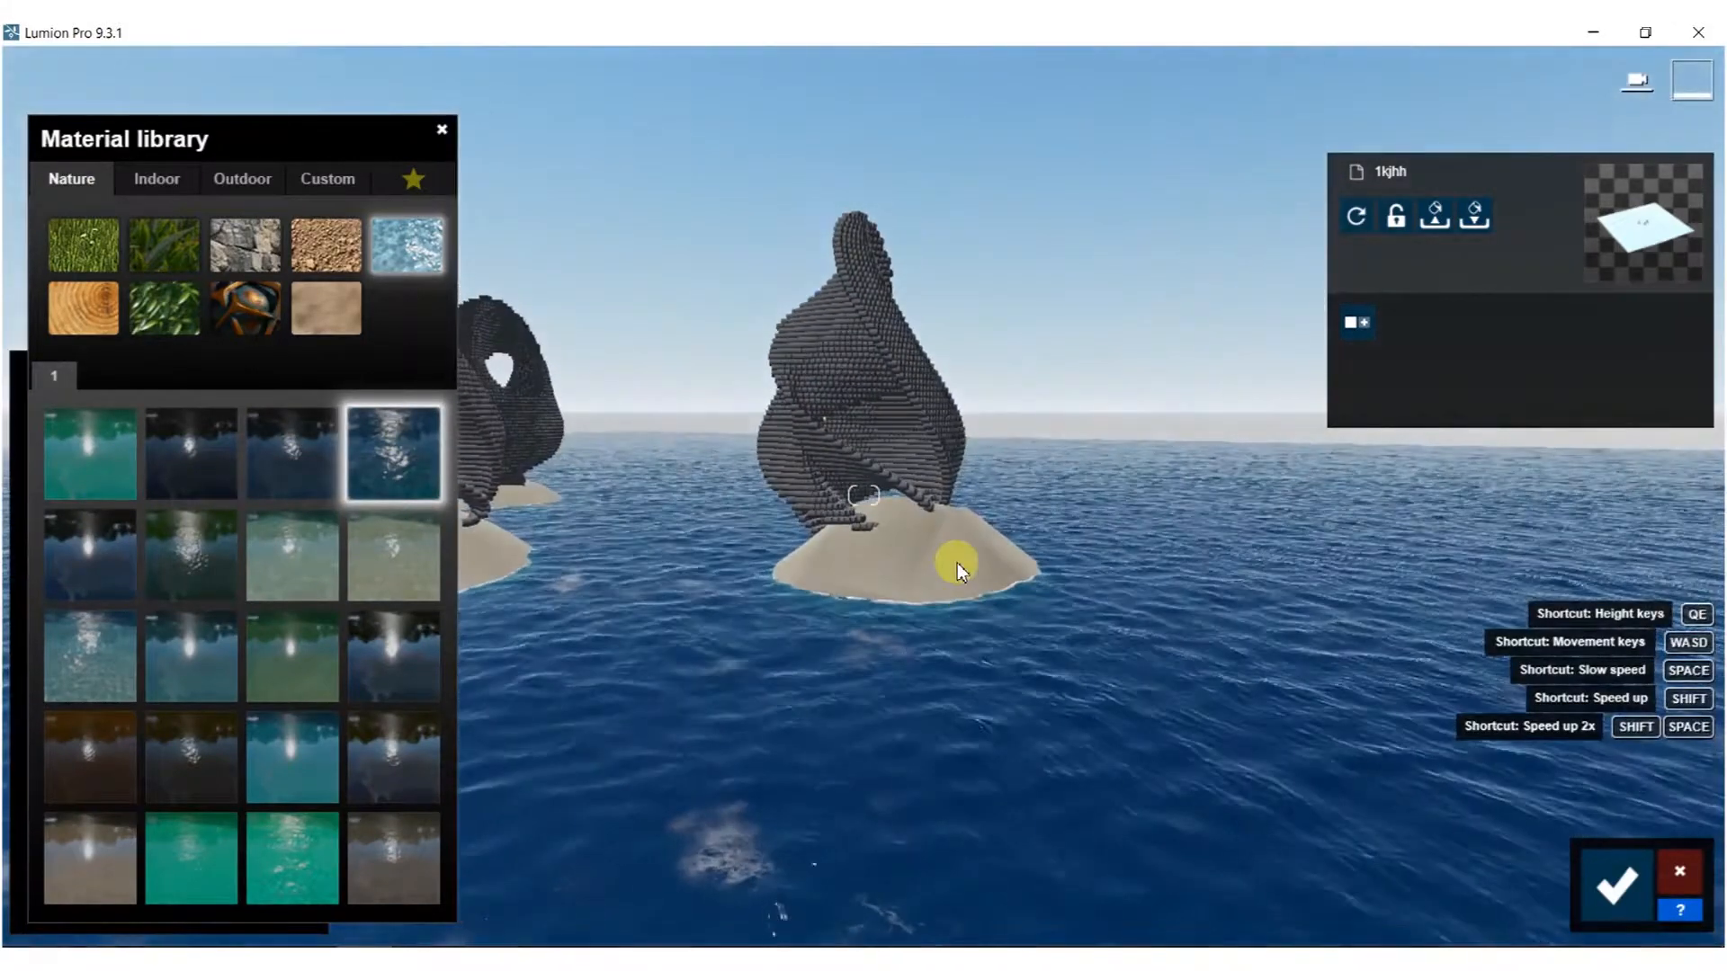
{"action": "left_click", "coordinate": [957, 563]}
{"action": "left_click", "coordinate": [892, 576]}
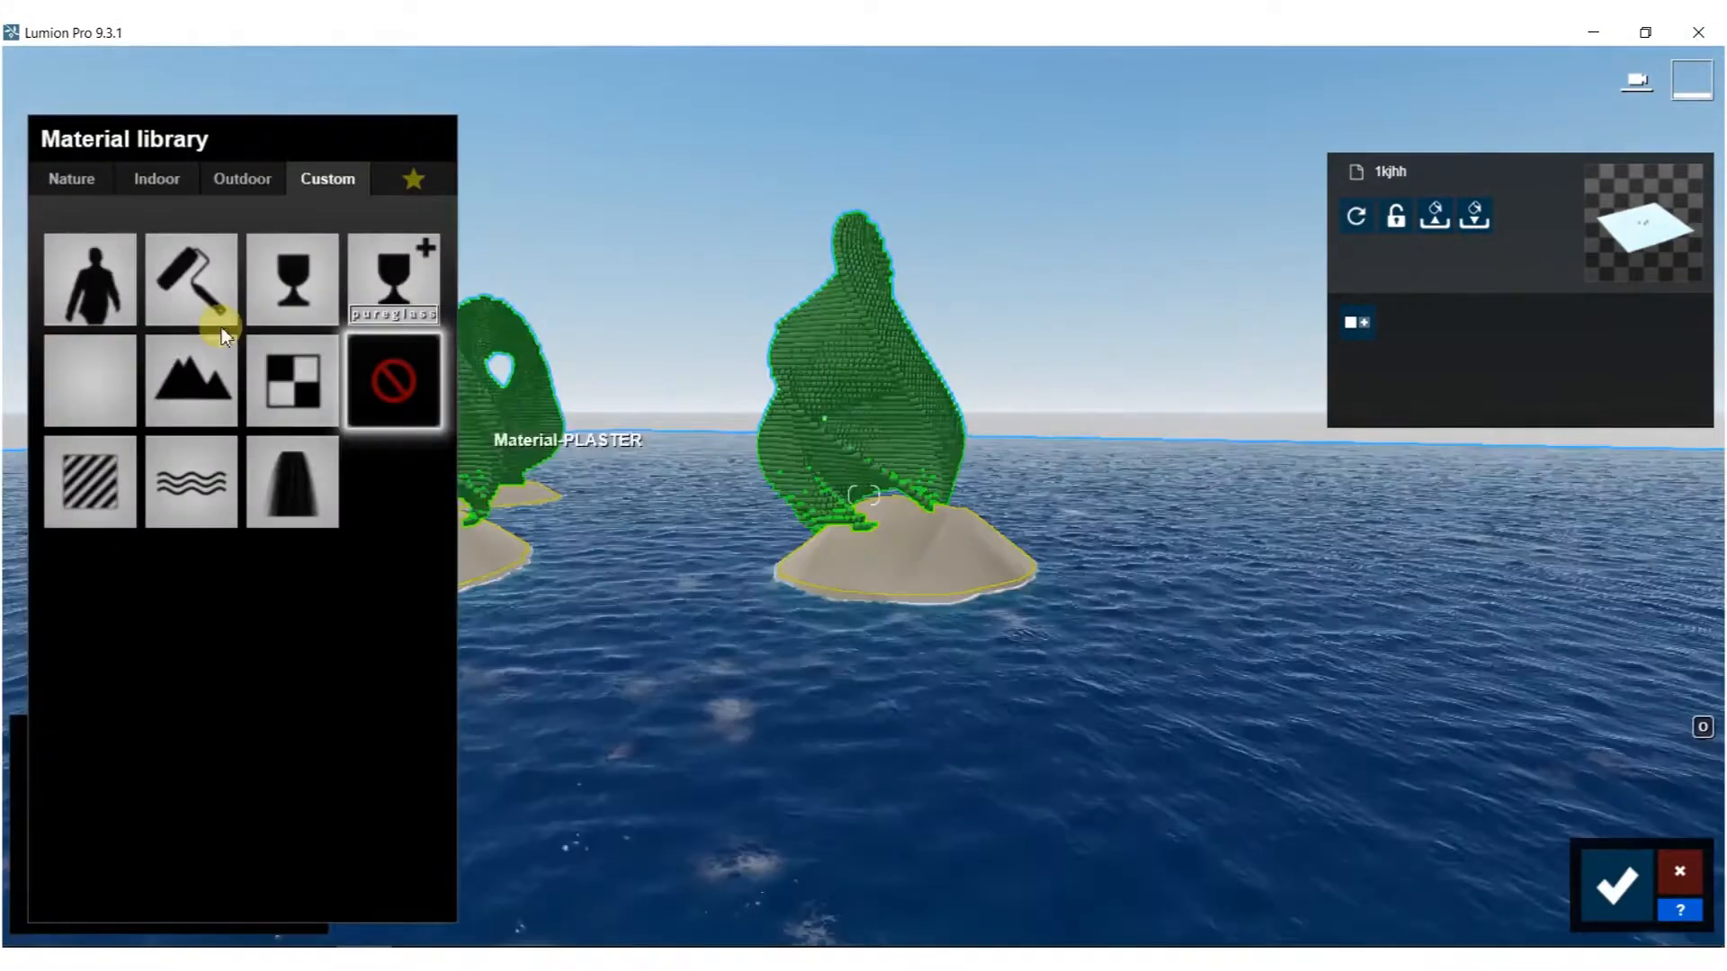
{"action": "left_click", "coordinate": [73, 185]}
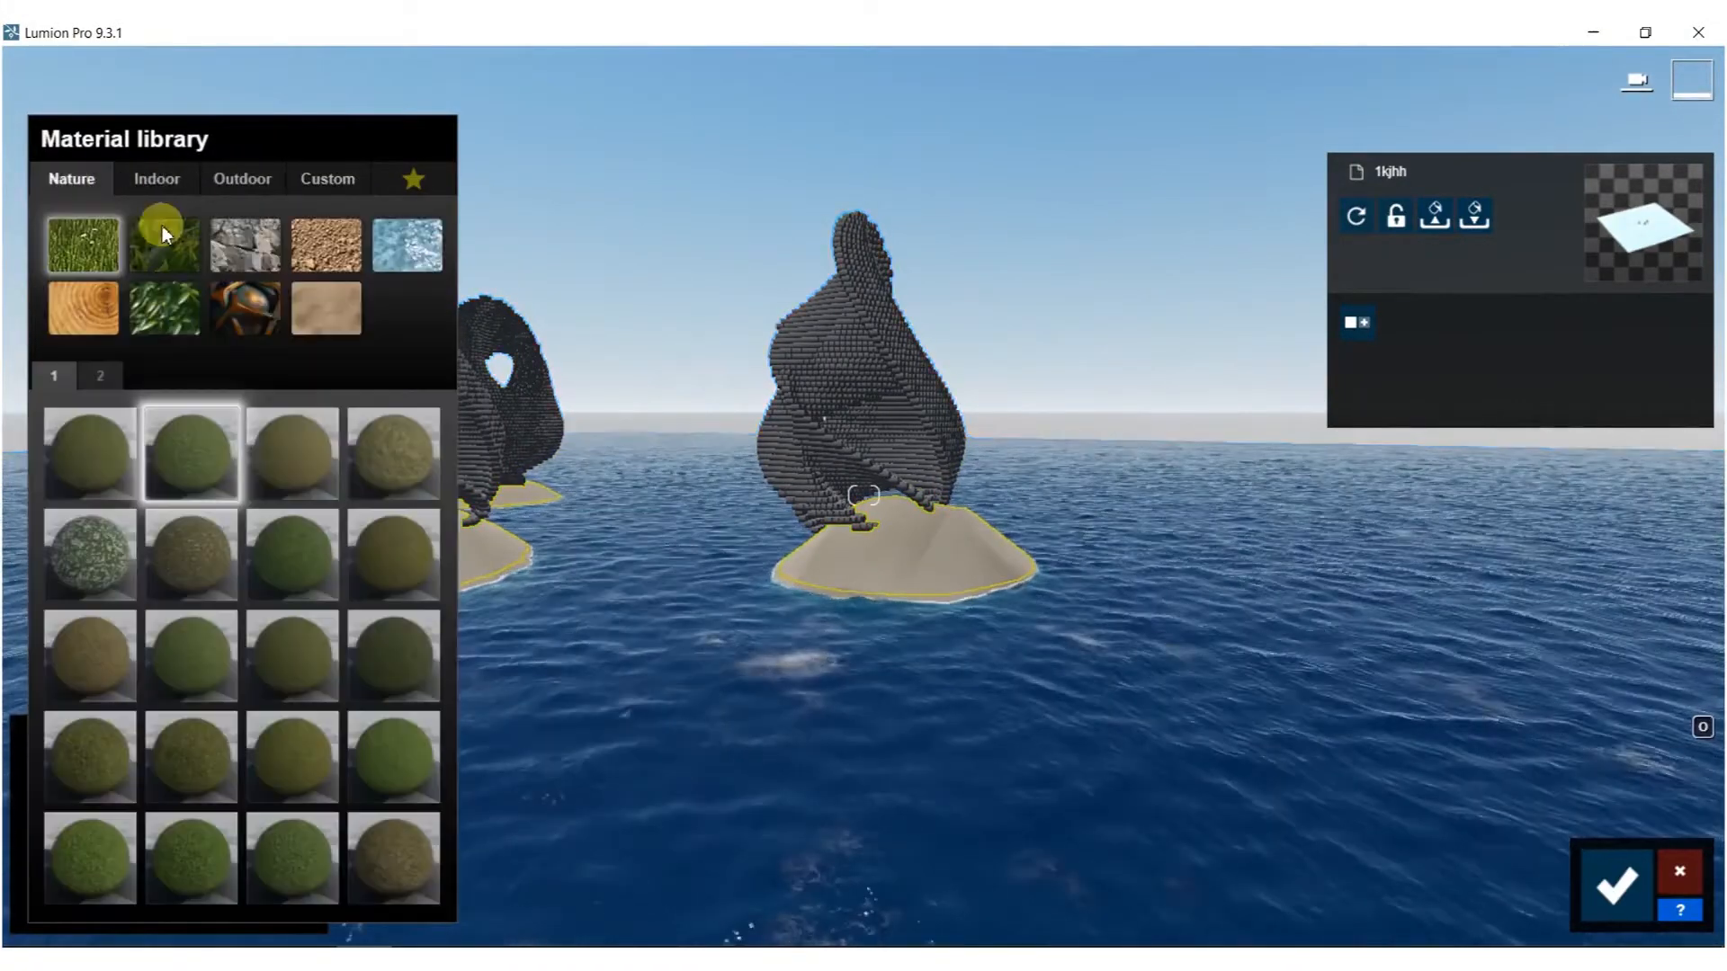
{"action": "left_click", "coordinate": [327, 244]}
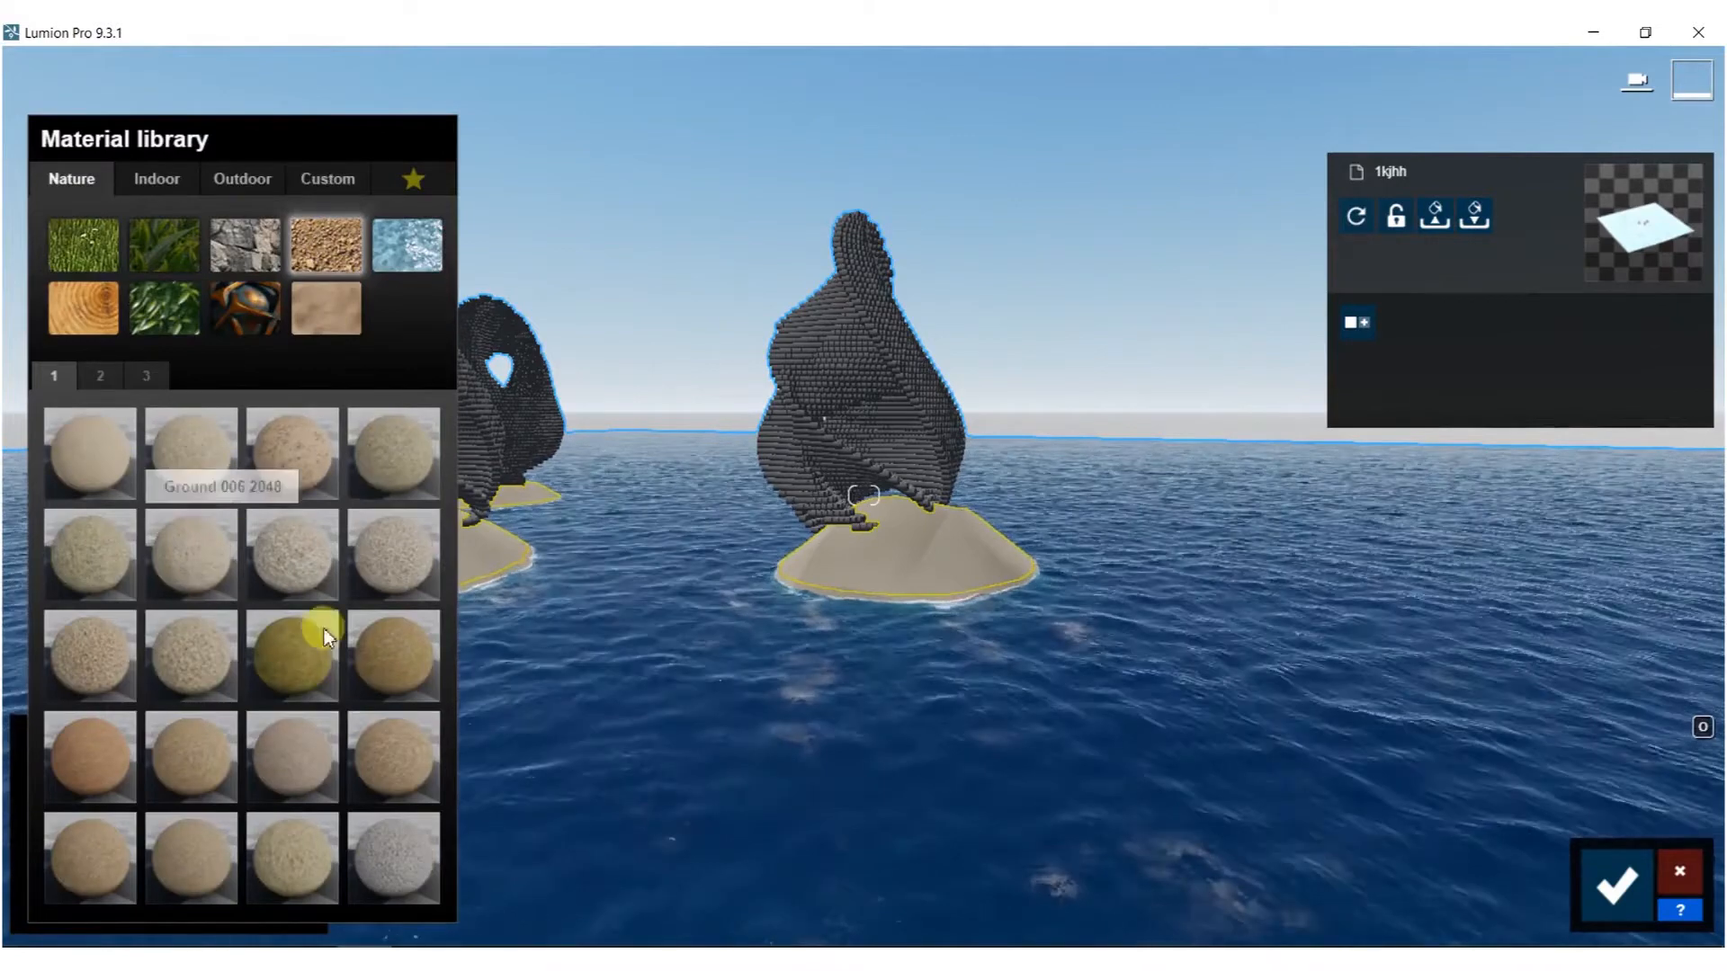
{"action": "left_click", "coordinate": [277, 450]}
Replace the mounds' material with a smooth, light beach sand from the second page of soil materials.
{"action": "key", "text": "w"}
{"action": "right_click_drag", "start_coordinate": [995, 667], "coordinate": [1090, 782]}
{"action": "key", "text": "w"}
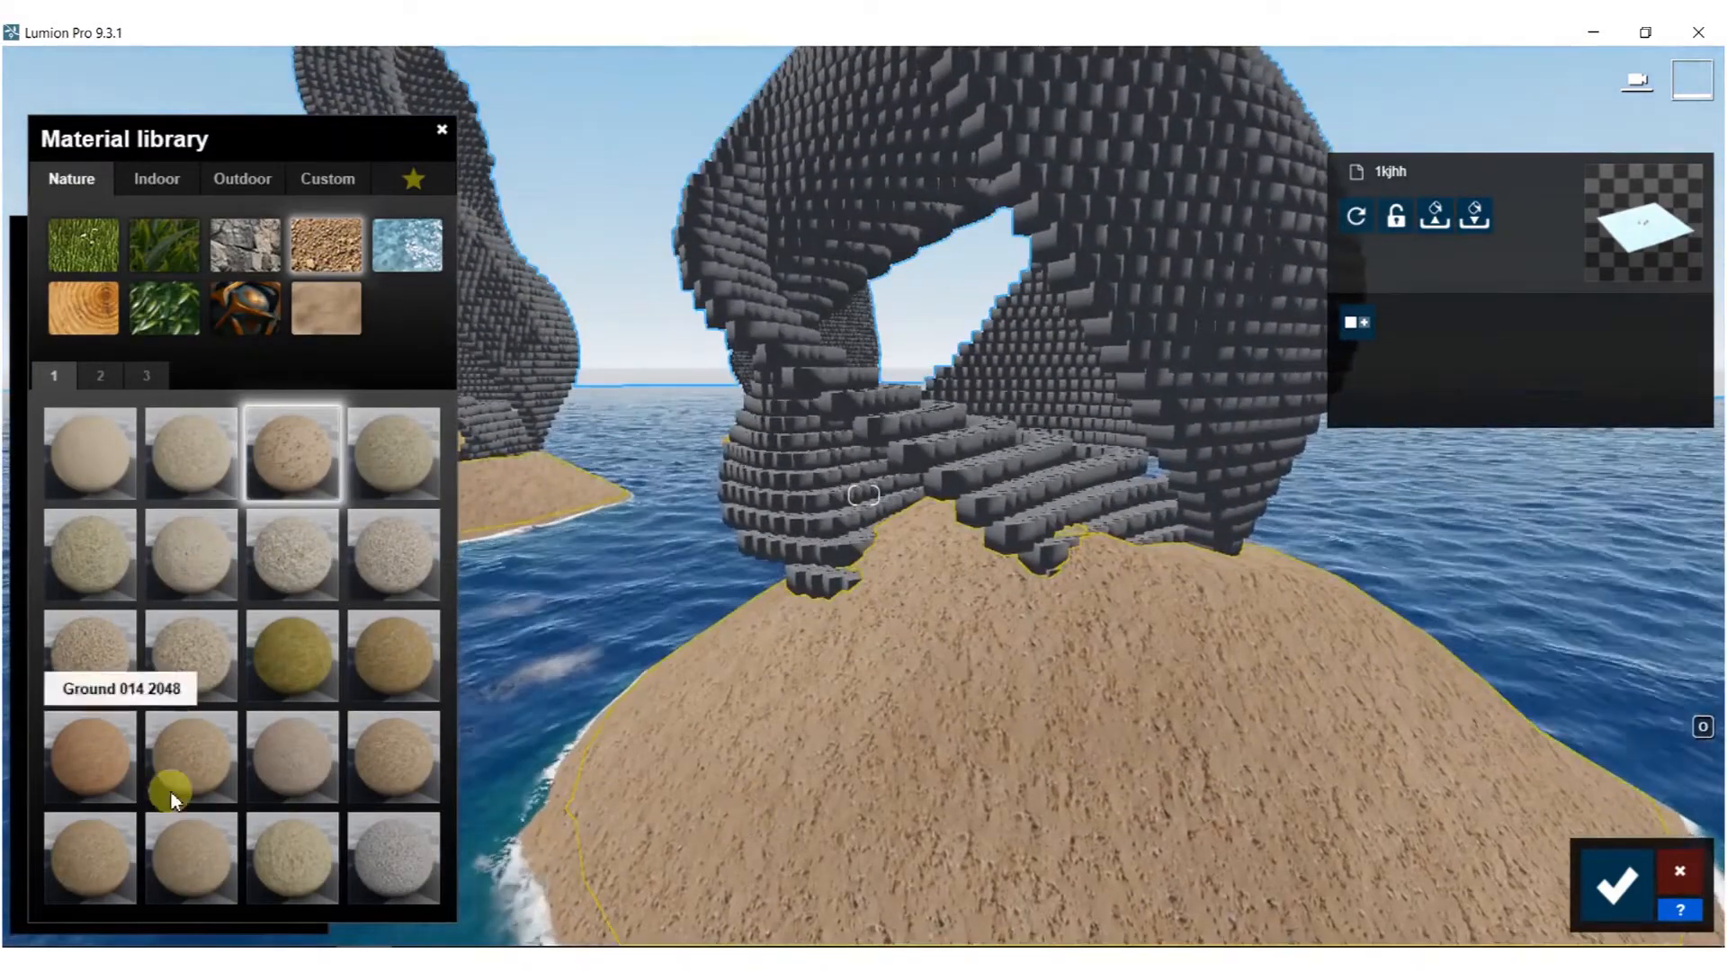
{"action": "left_click", "coordinate": [100, 370]}
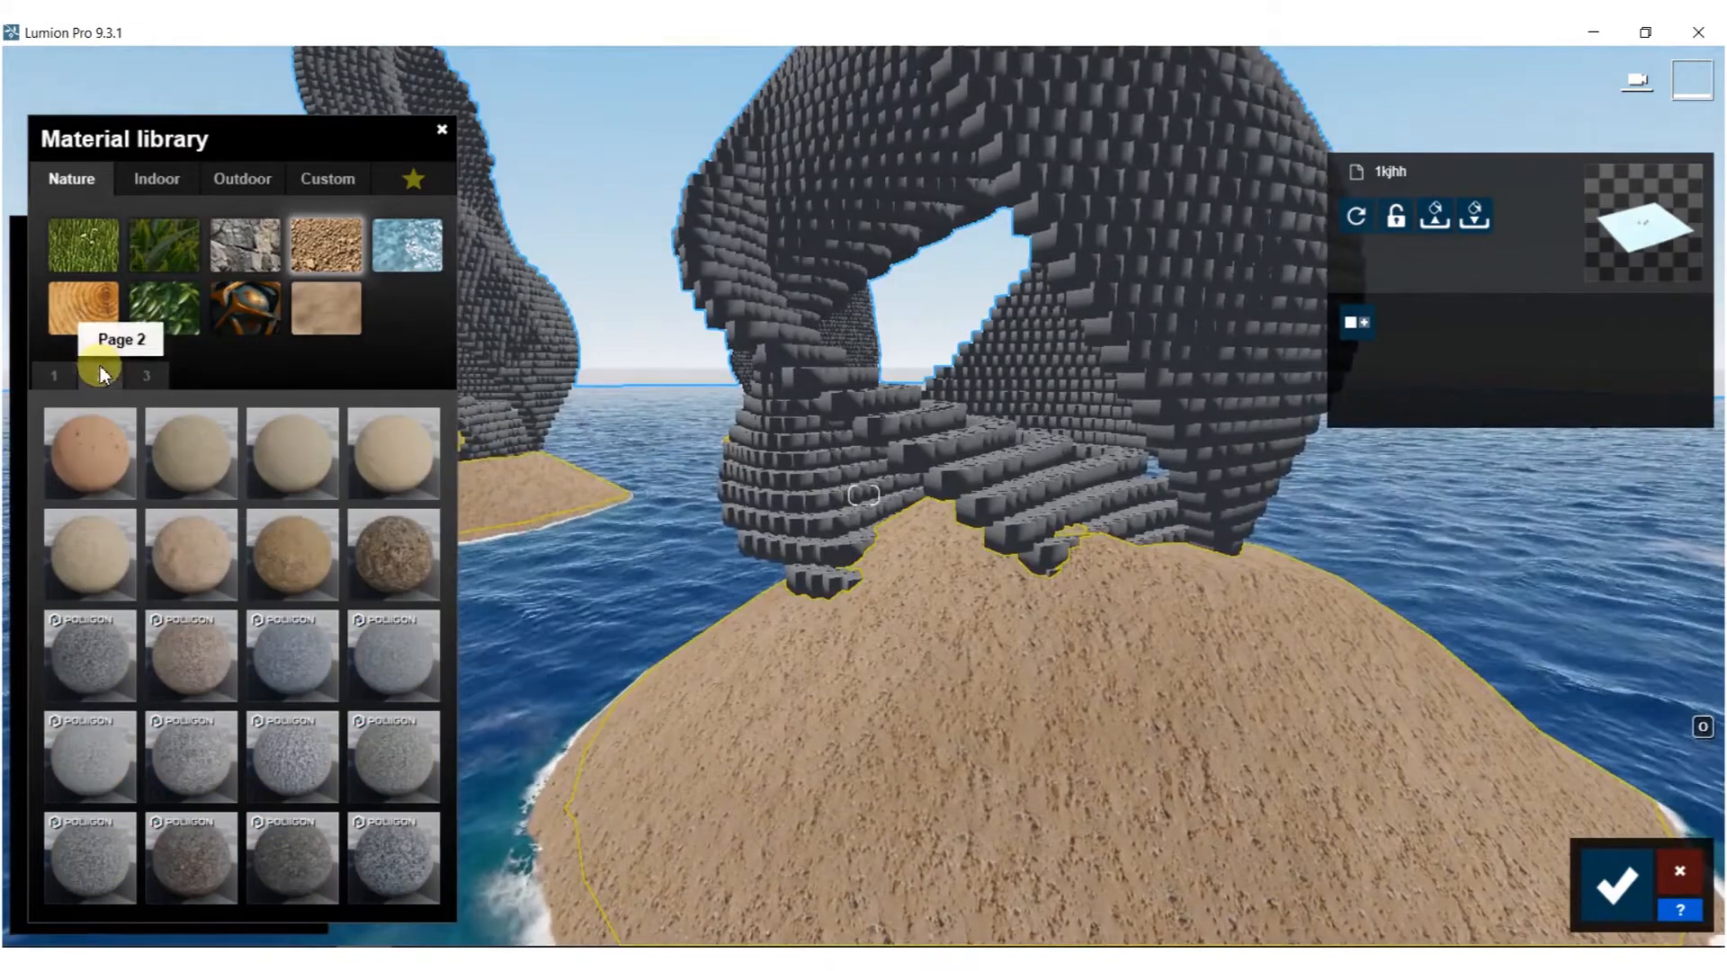
{"action": "left_click", "coordinate": [384, 460]}
Apply the Wild Grass 02 material to the top faces of the forms' cubes.
{"action": "mouse_move", "coordinate": [844, 640]}
{"action": "right_mouse_down"}
{"action": "mouse_move", "coordinate": [1206, 705]}
{"action": "mouse_move", "coordinate": [1376, 688]}
{"action": "mouse_move", "coordinate": [1412, 665]}
{"action": "mouse_move", "coordinate": [1423, 682]}
{"action": "right_mouse_up"}
{"action": "key", "text": "a"}
{"action": "key", "text": "w"}
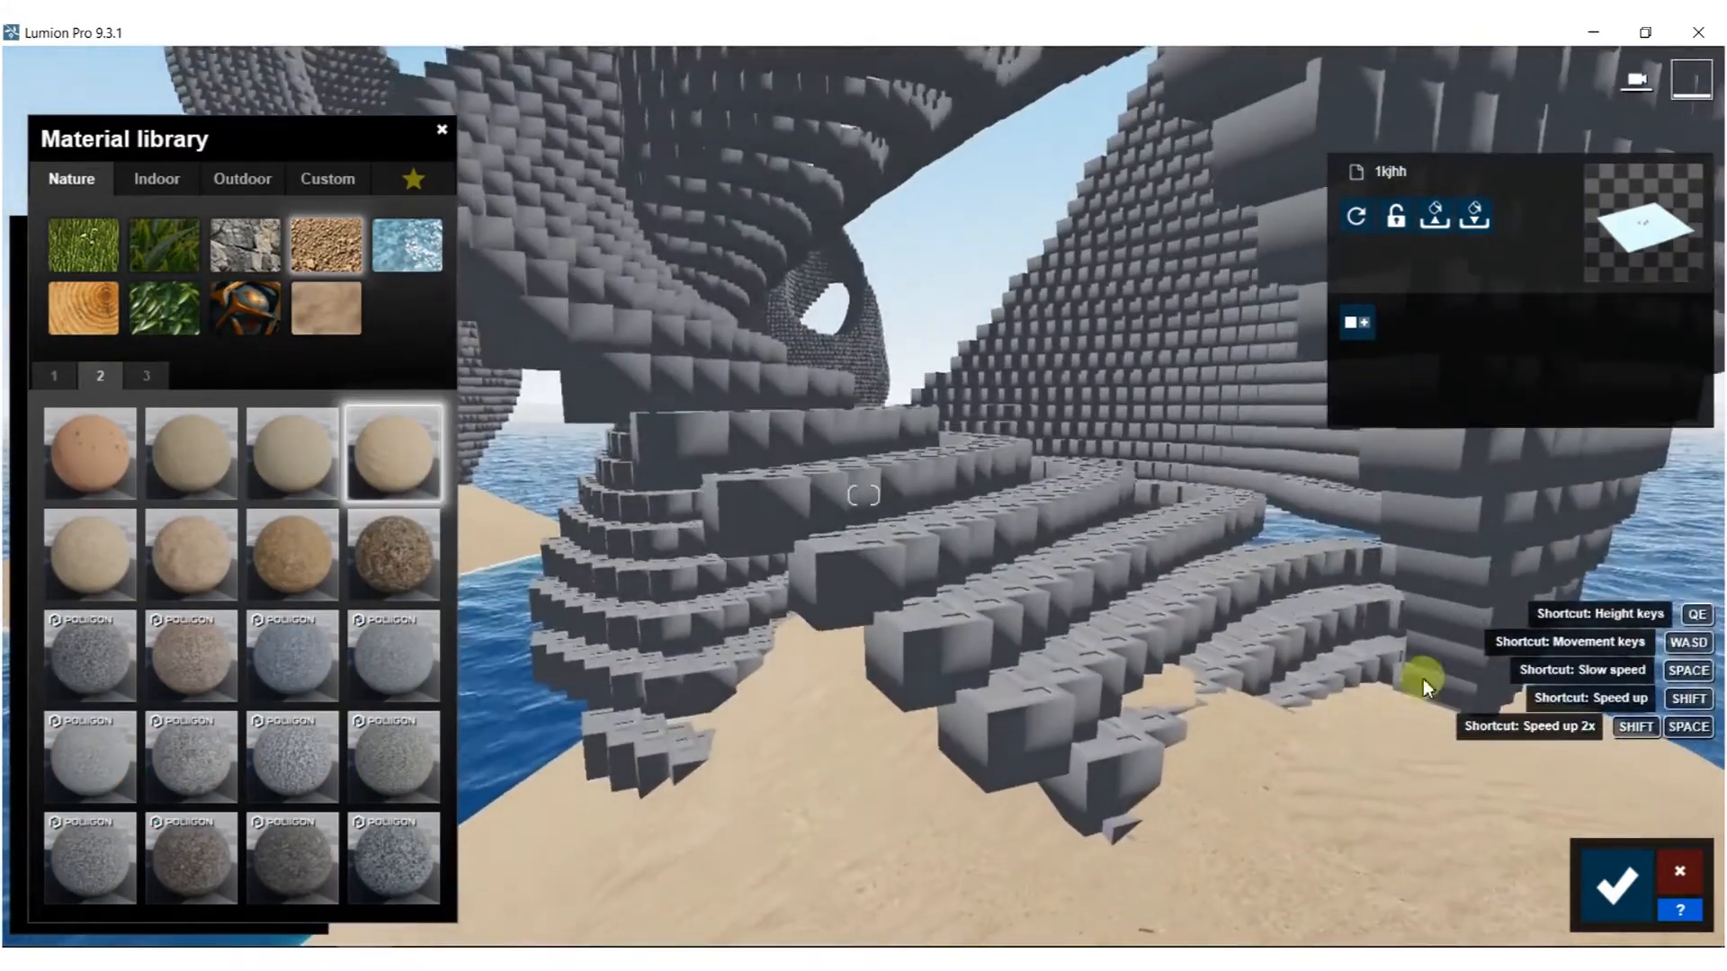
{"action": "left_click", "coordinate": [1016, 693]}
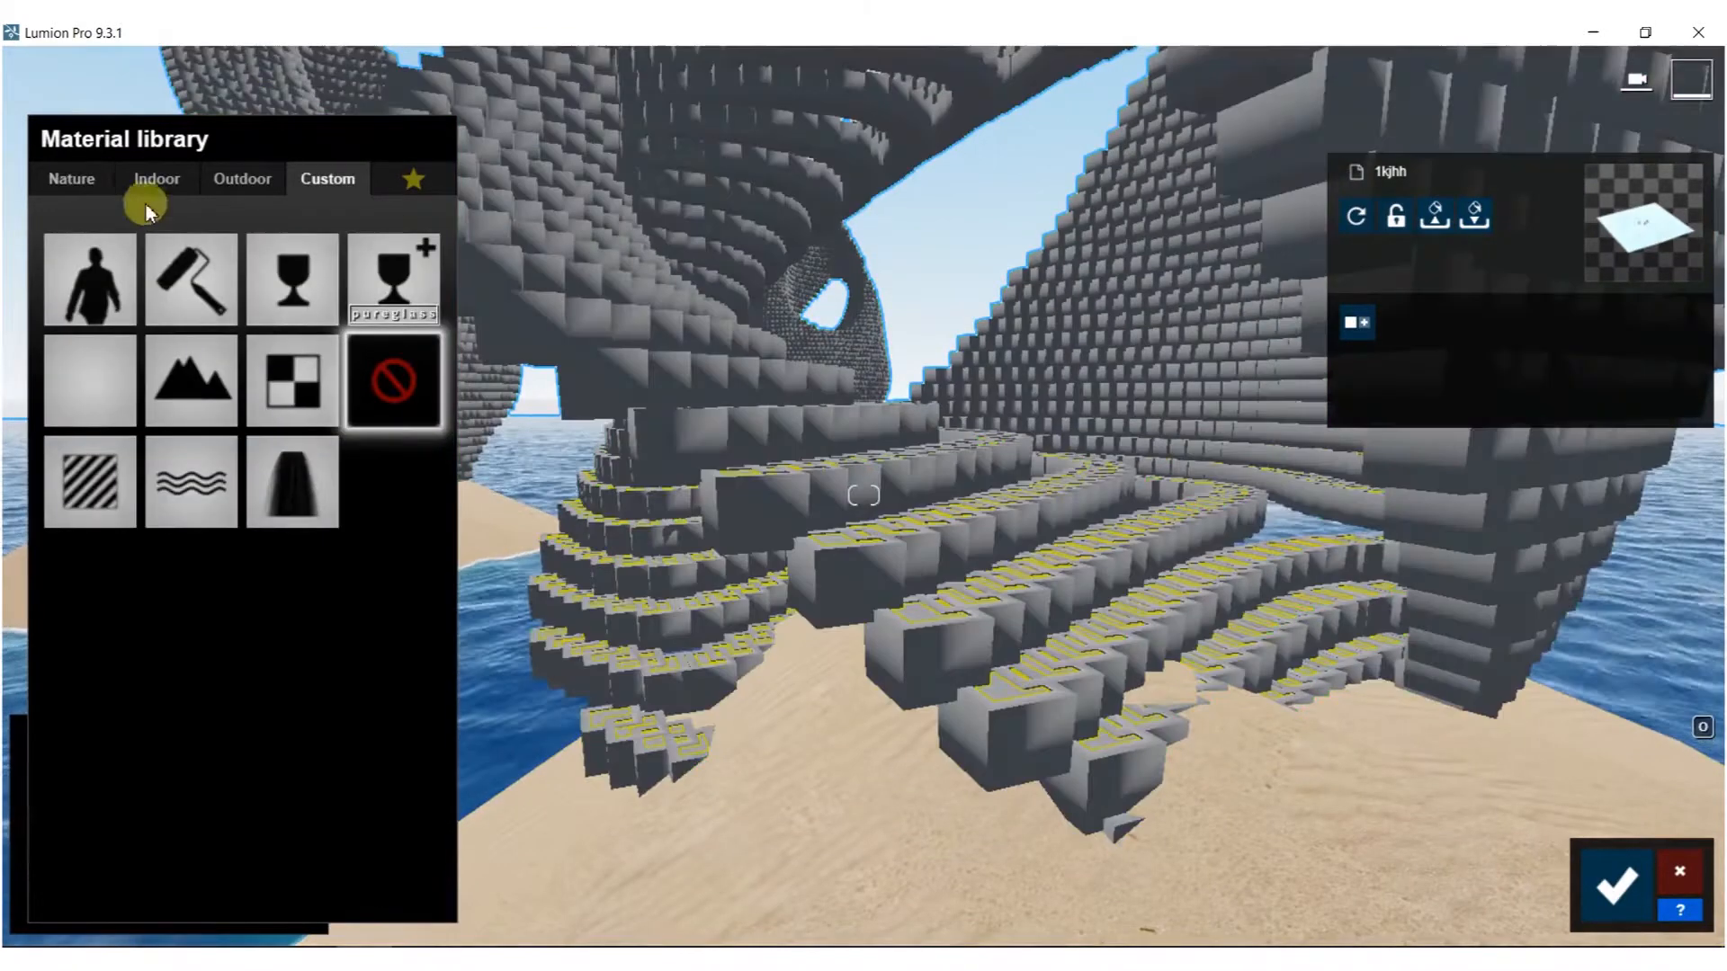
{"action": "left_click", "coordinate": [63, 180]}
{"action": "left_click", "coordinate": [165, 236]}
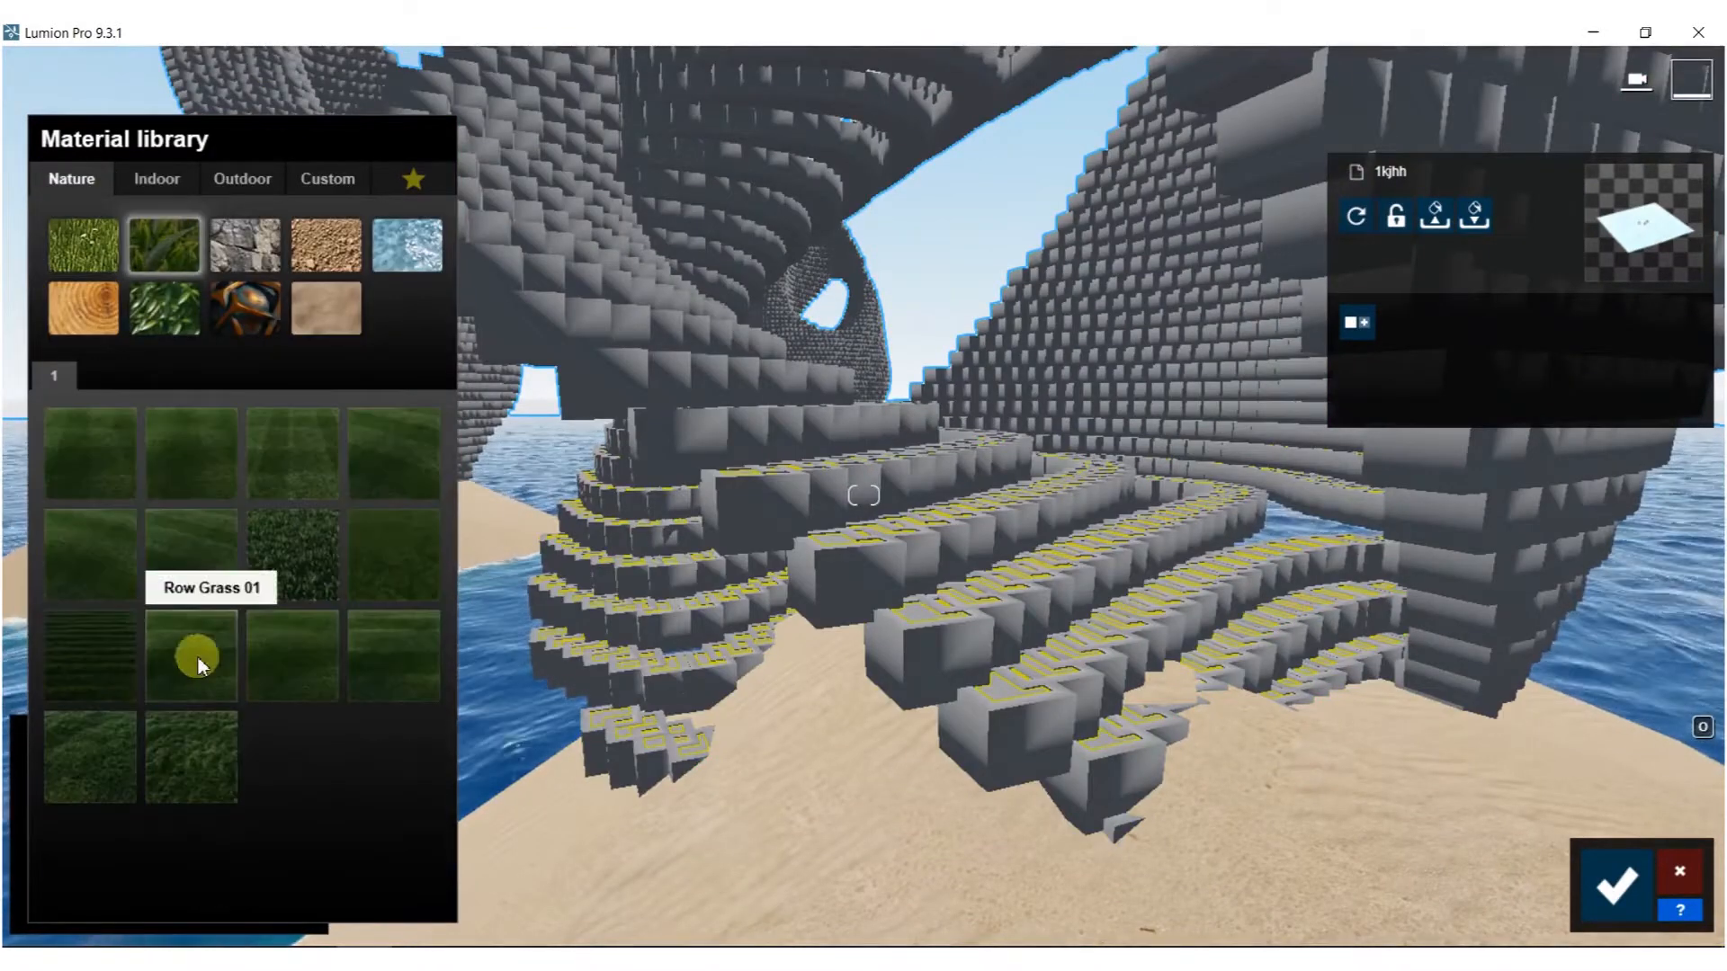
{"action": "left_click", "coordinate": [180, 770]}
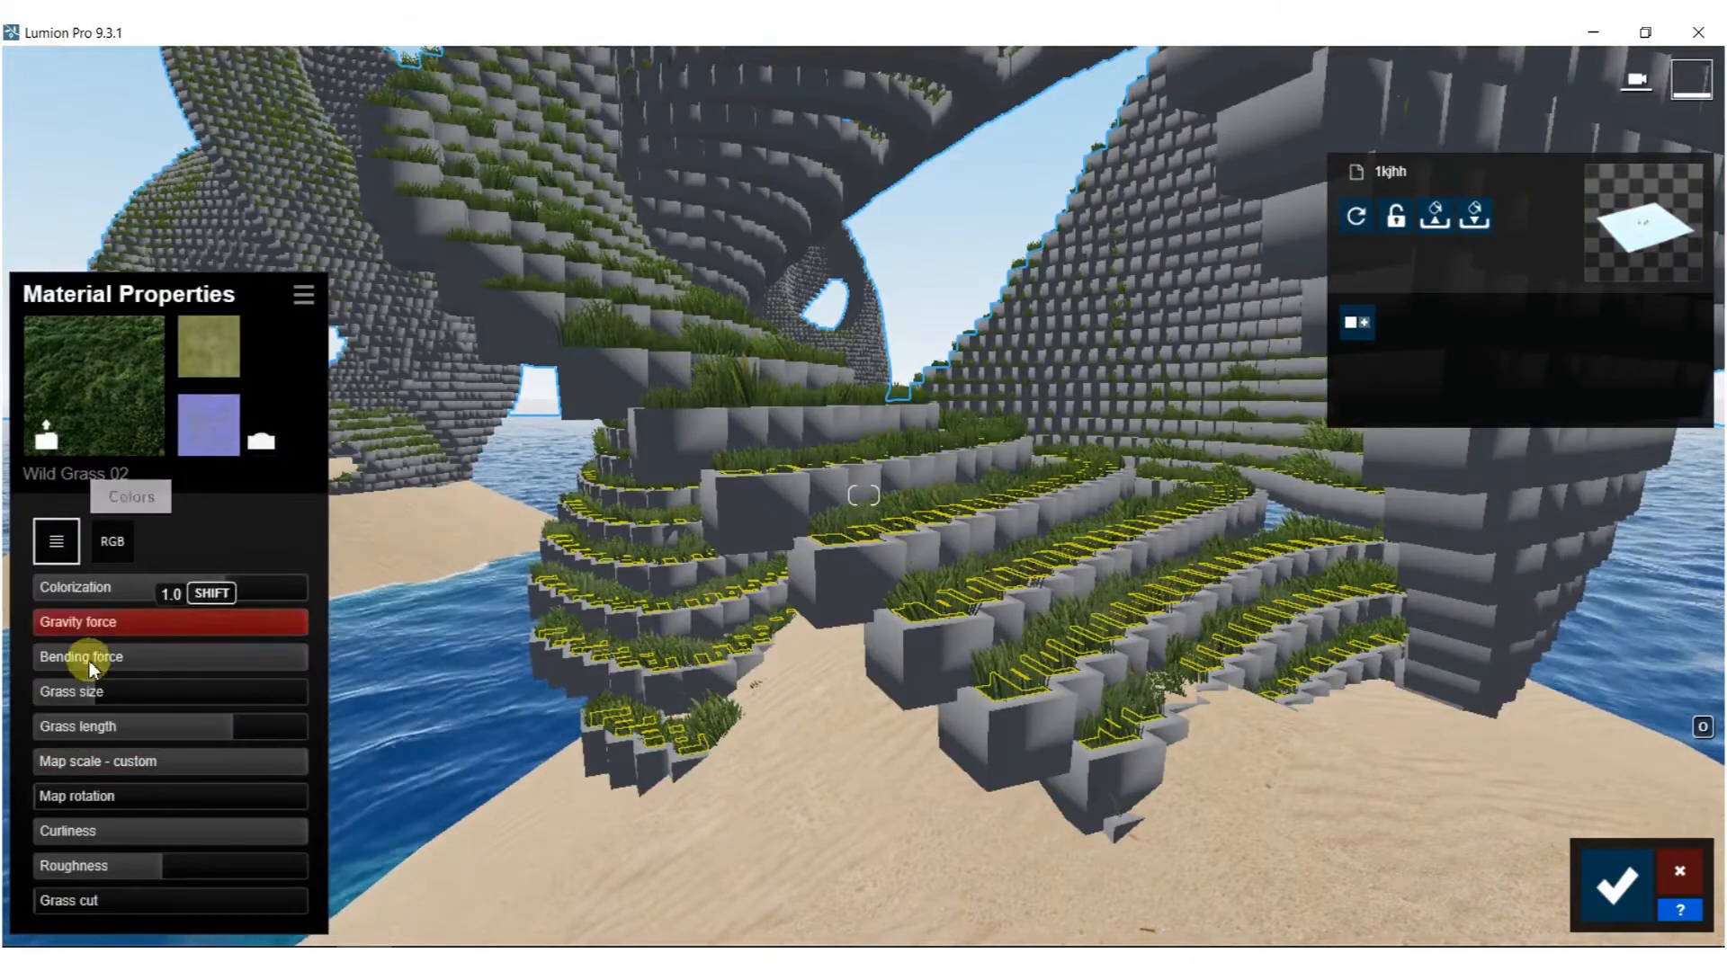
Adjust Wild Grass 02 with grass length at maximum and grass size at roughly a quarter of its range.
{"action": "left_click", "coordinate": [72, 693]}
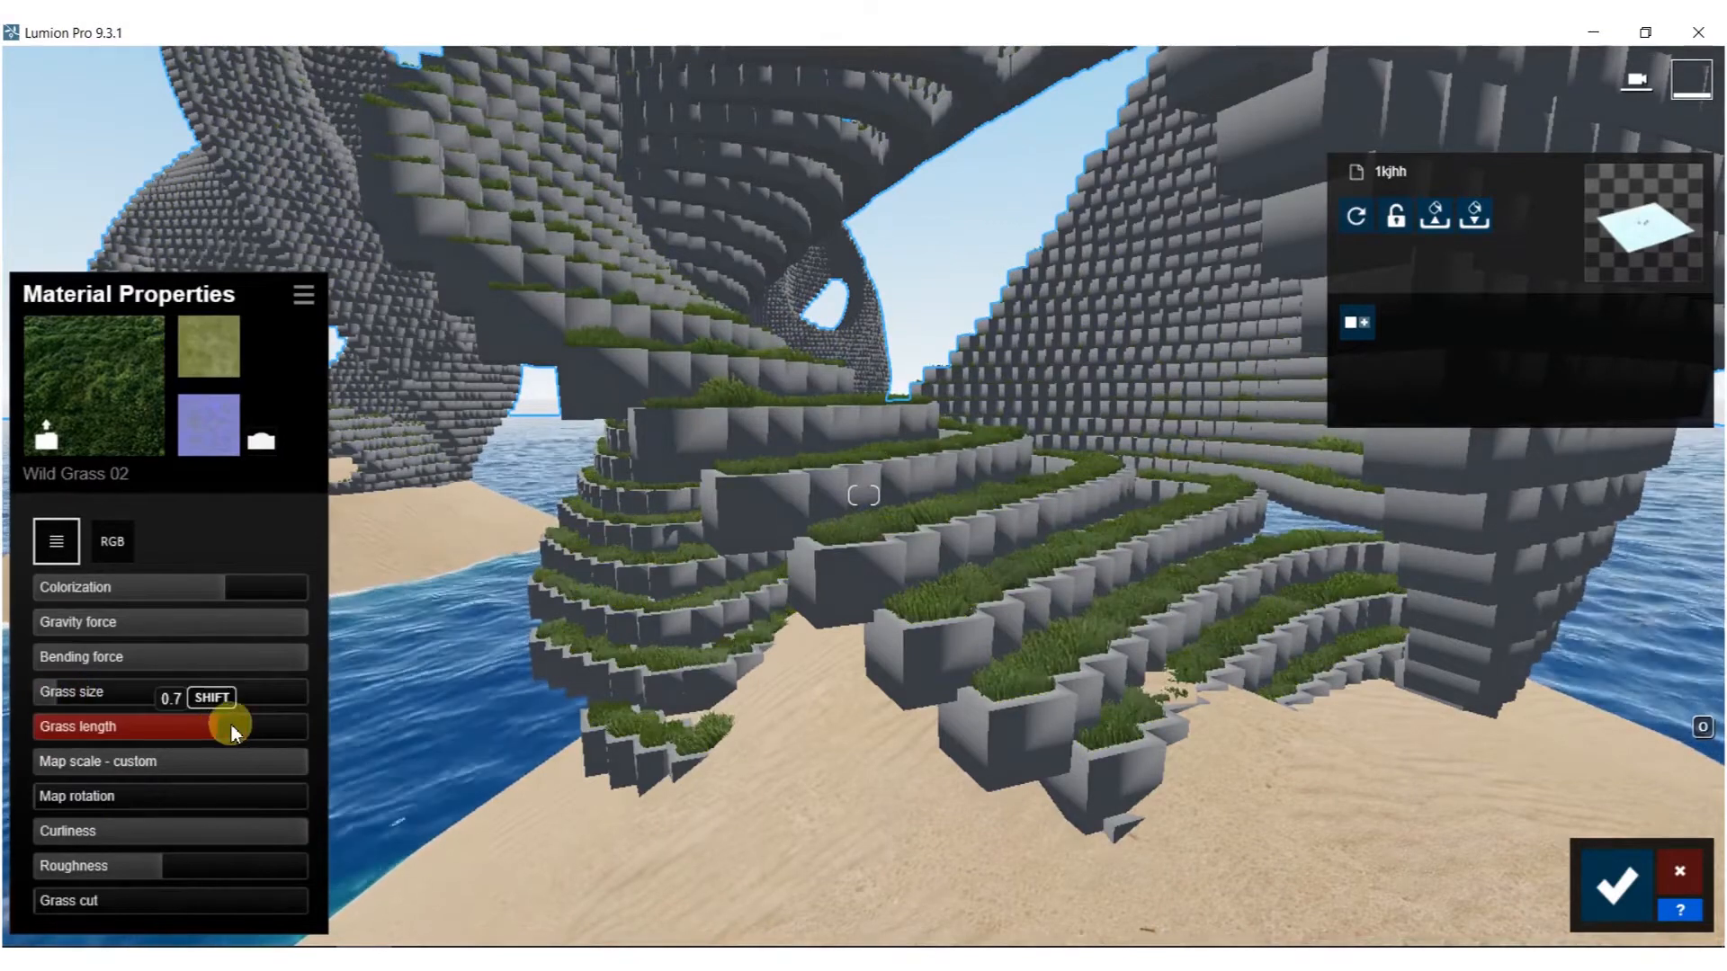
{"action": "left_click_drag", "start_coordinate": [239, 716], "coordinate": [326, 723]}
{"action": "left_click_drag", "start_coordinate": [72, 700], "coordinate": [112, 699]}
Apply the indoor tile material Polii TilesMarble 063 2k to the side faces of the forms' cubes.
{"action": "key", "text": "s"}
{"action": "mouse_move", "coordinate": [617, 538]}
{"action": "right_mouse_down"}
{"action": "mouse_move", "coordinate": [611, 418]}
{"action": "mouse_move", "coordinate": [584, 402]}
{"action": "right_mouse_up"}
{"action": "key", "text": "w"}
{"action": "key", "text": "d"}
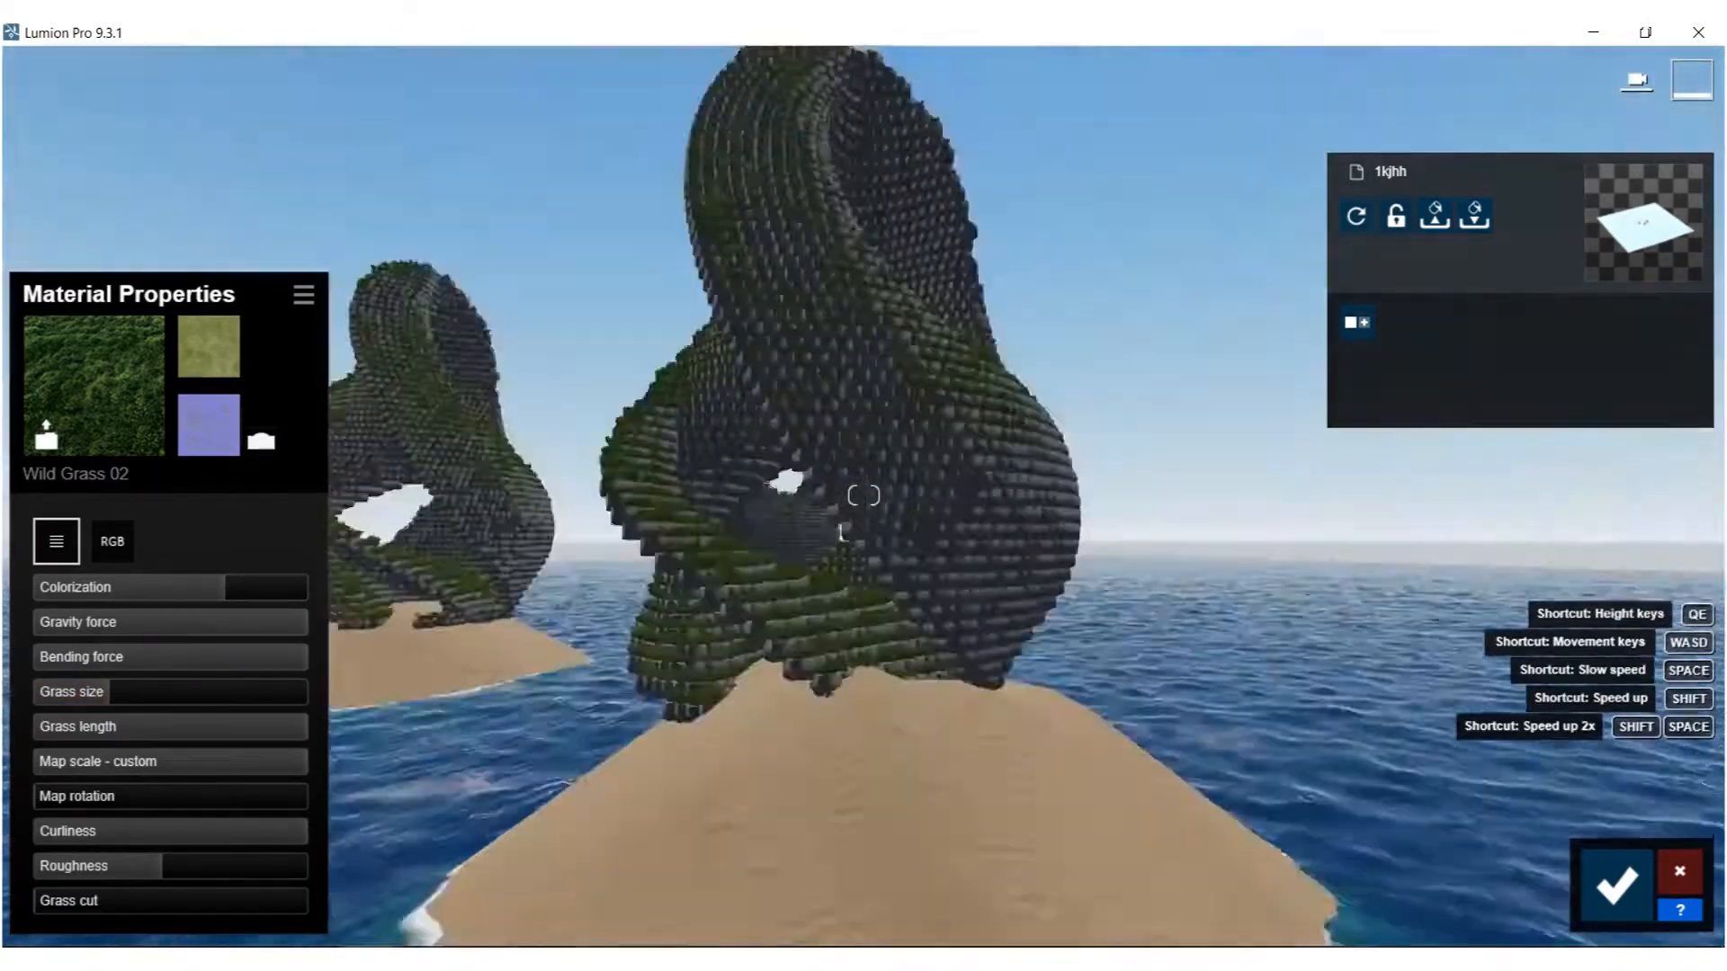
{"action": "key", "text": "w"}
{"action": "left_click", "coordinate": [844, 533]}
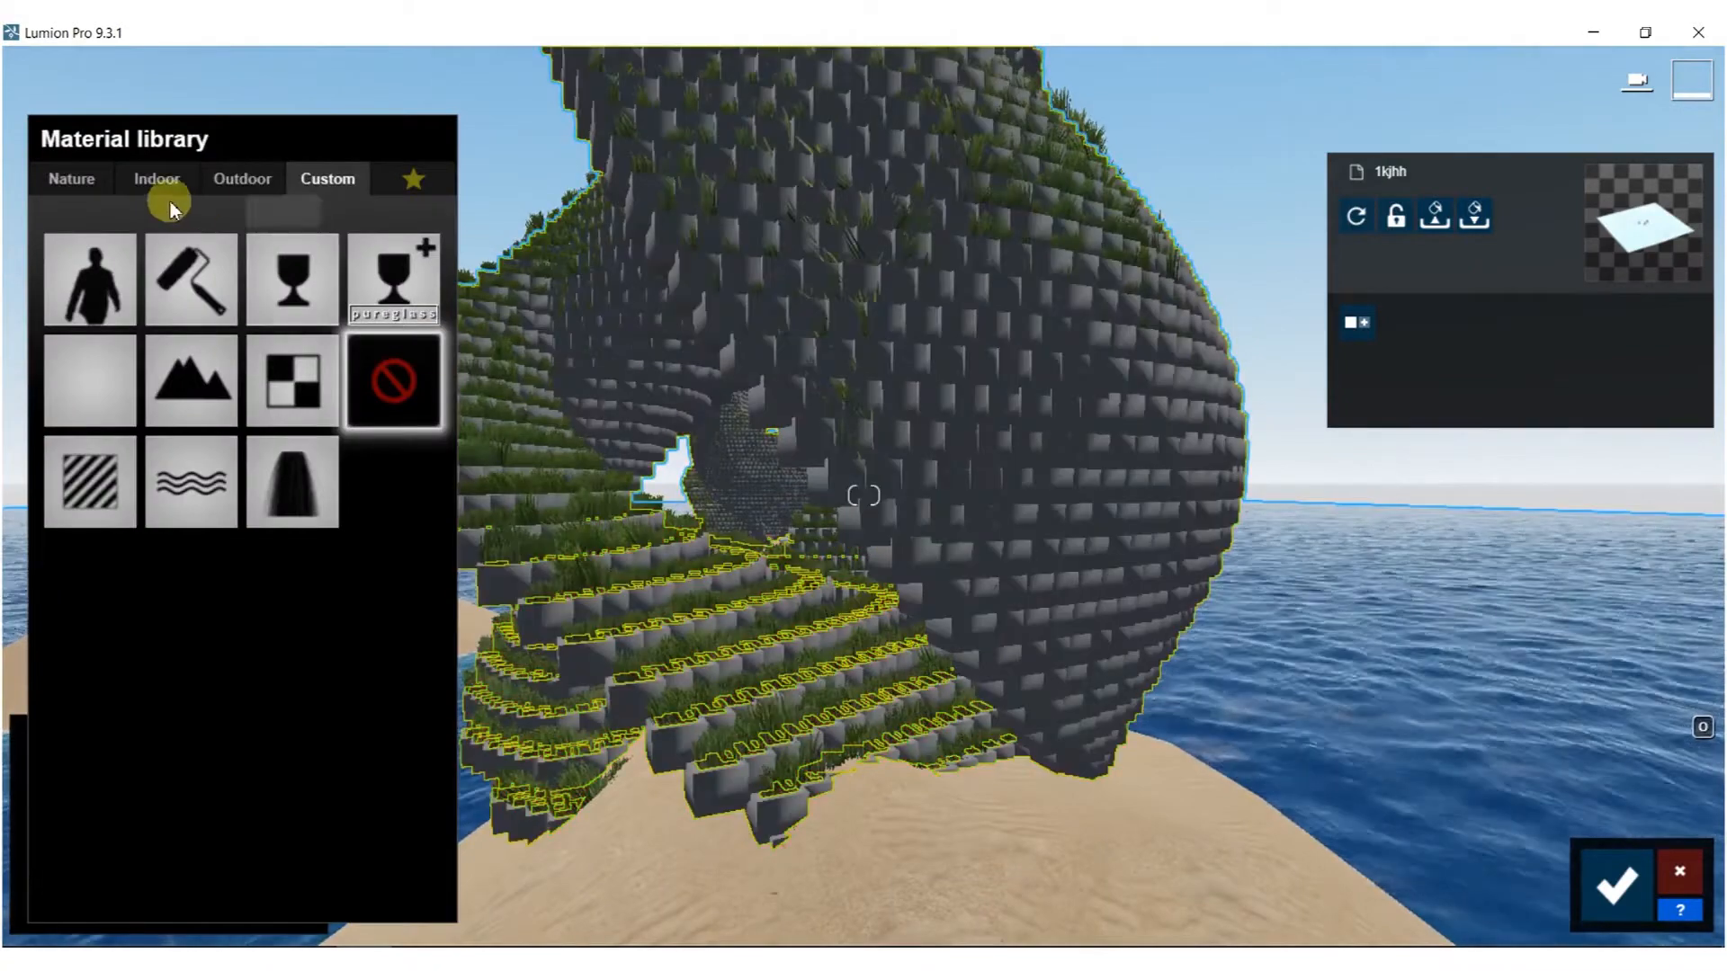
{"action": "left_click", "coordinate": [159, 182]}
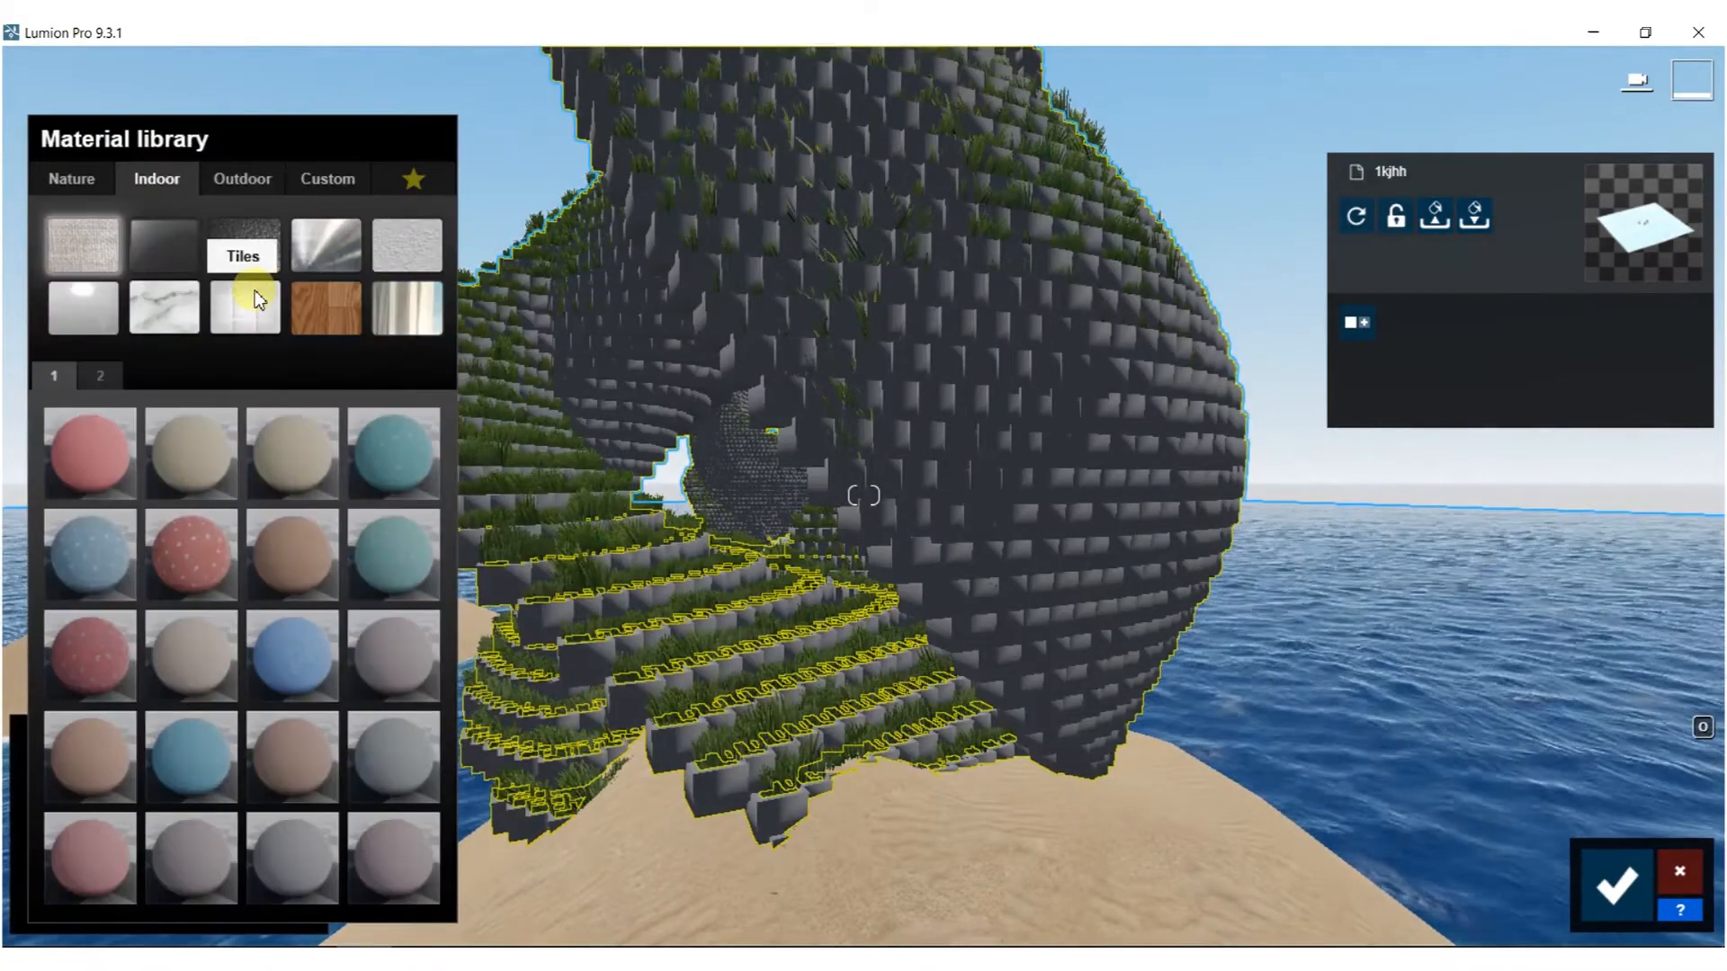
{"action": "left_click", "coordinate": [180, 759]}
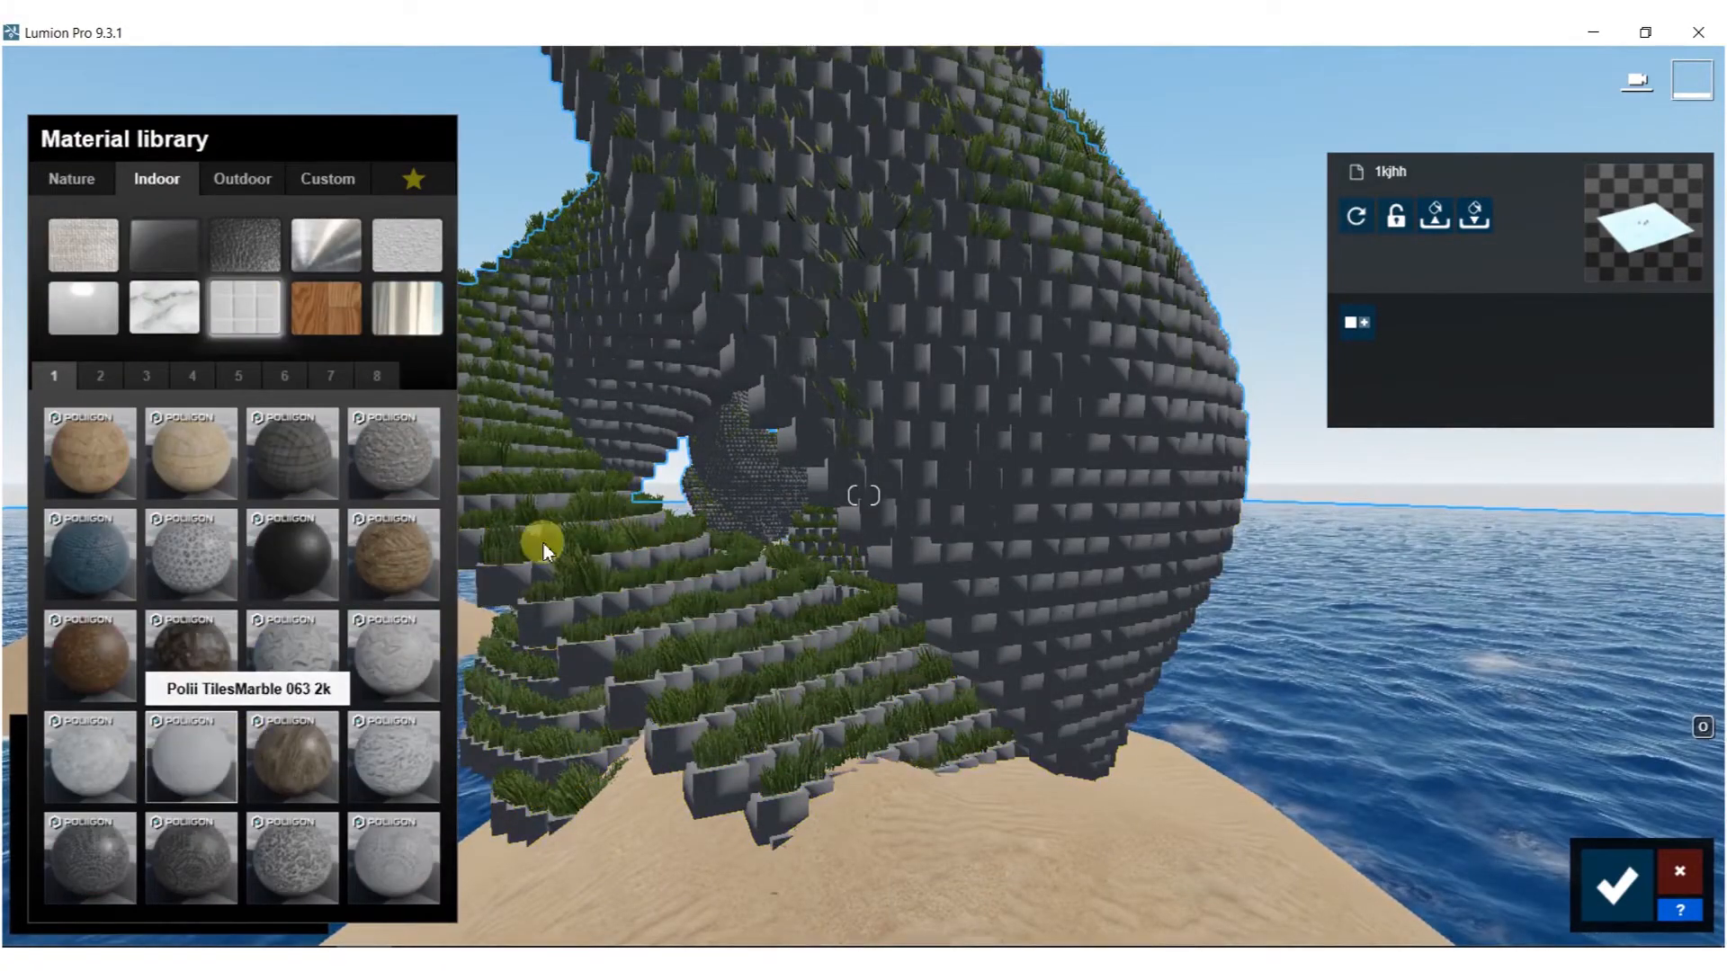
Try Polii TilesMarble 065 2k on the cube sides and replace it with Polii TilesPennyRoundWhite 001 2k.
{"action": "left_click", "coordinate": [982, 416]}
{"action": "key", "text": "w"}
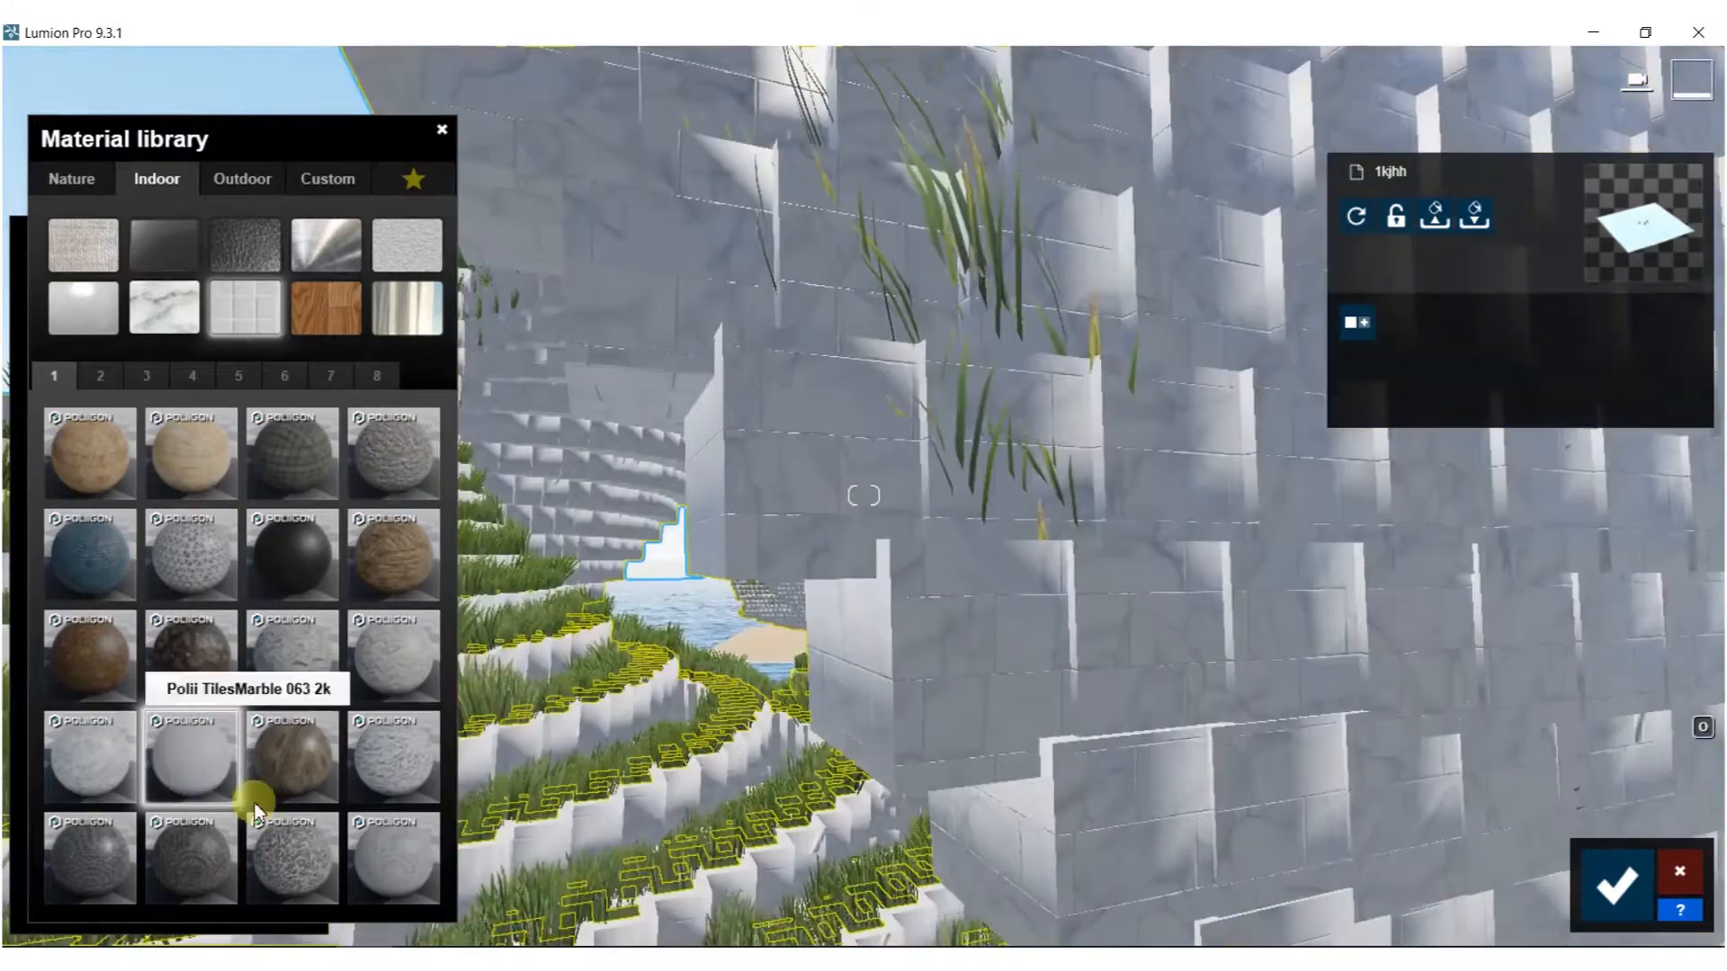
{"action": "left_click", "coordinate": [397, 758]}
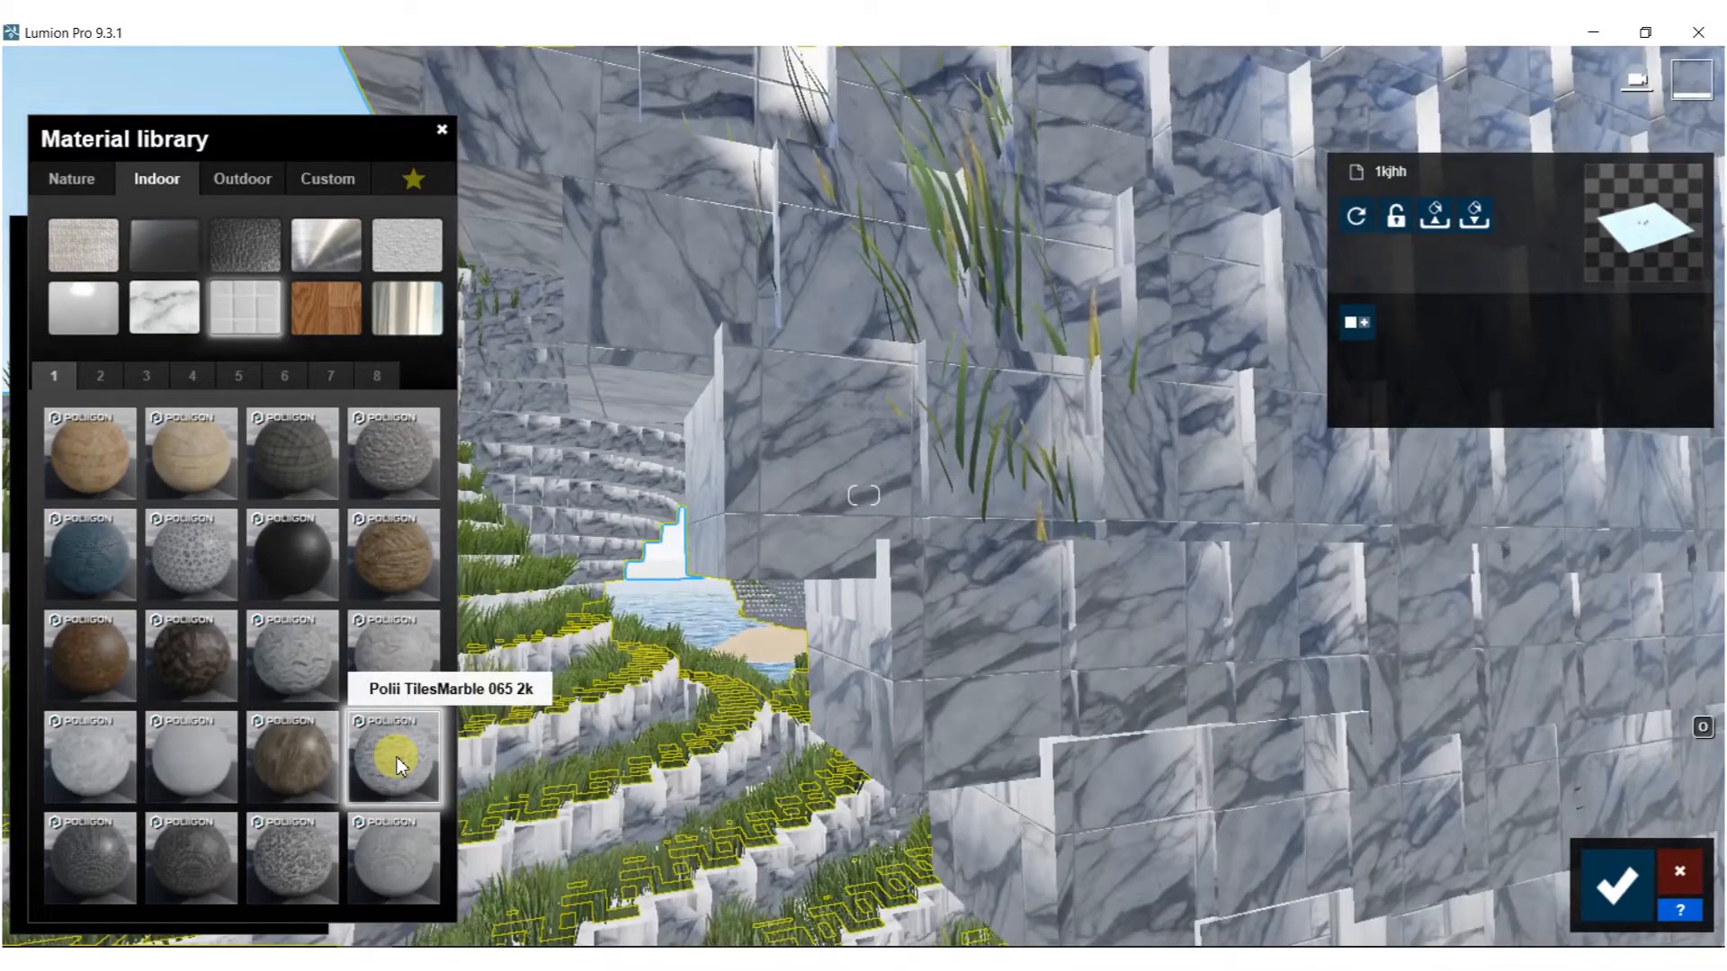
{"action": "left_click", "coordinate": [398, 854]}
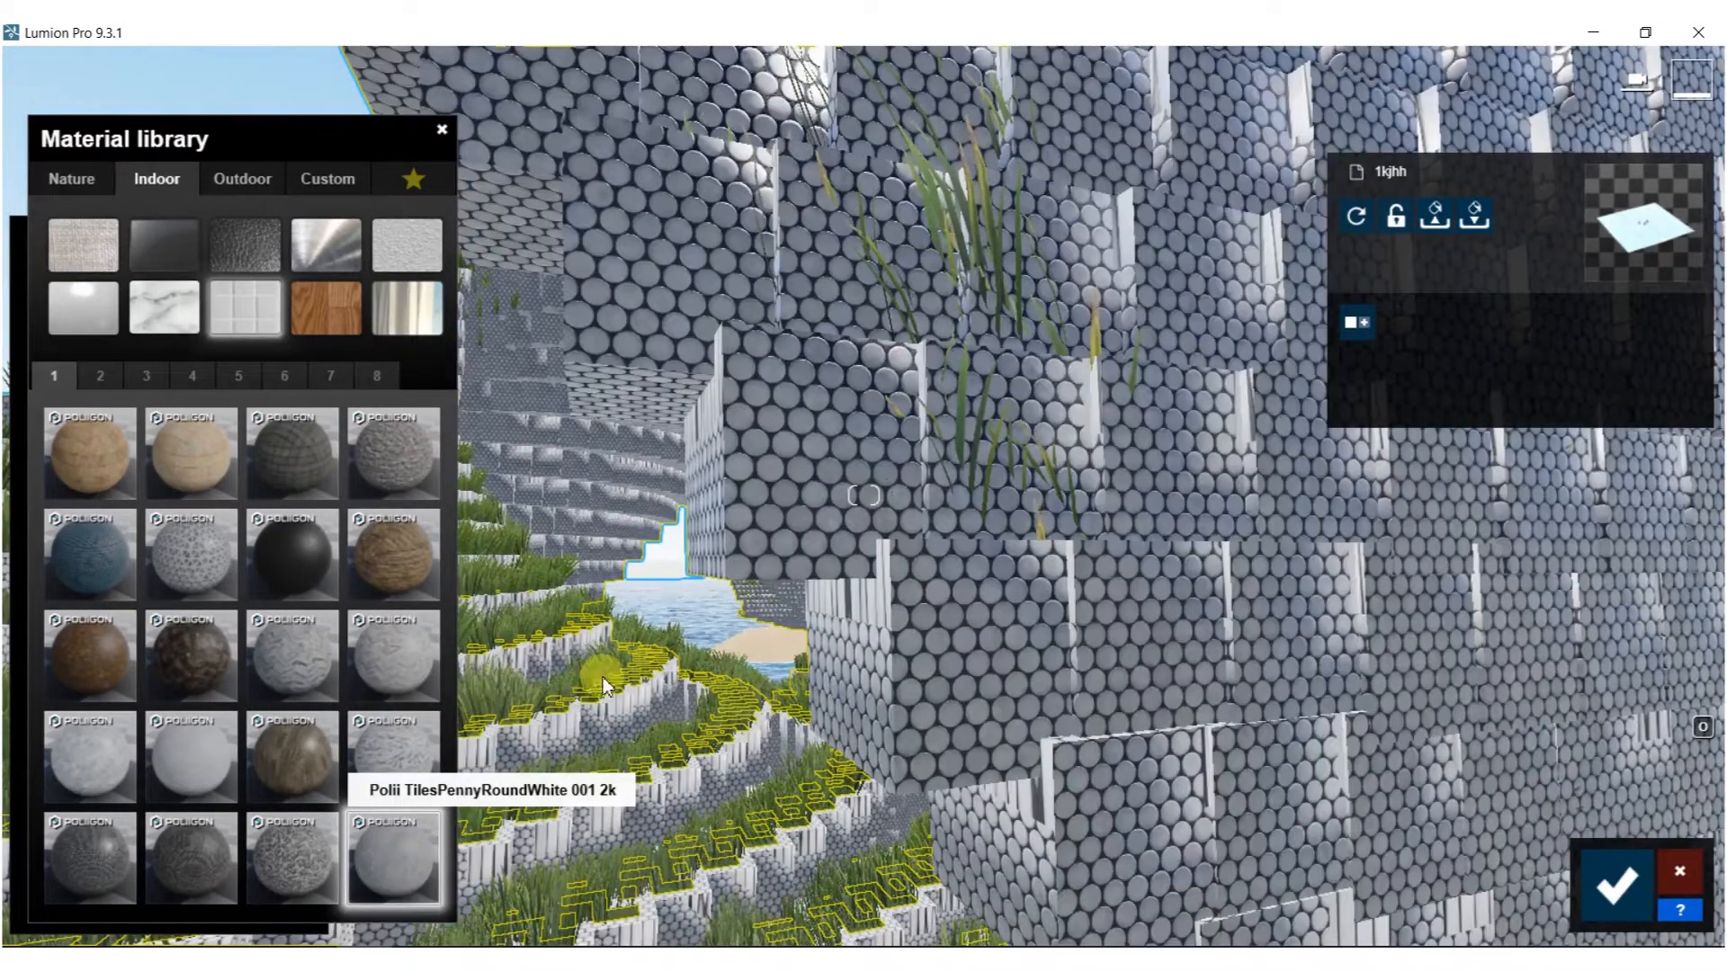
Try the indoor tile materials Polii Tiles 07 01 3k and Polii Tiles 04 01 3k on the side faces of the forms' cubes.
{"action": "key", "text": "s"}
{"action": "key", "text": "w"}
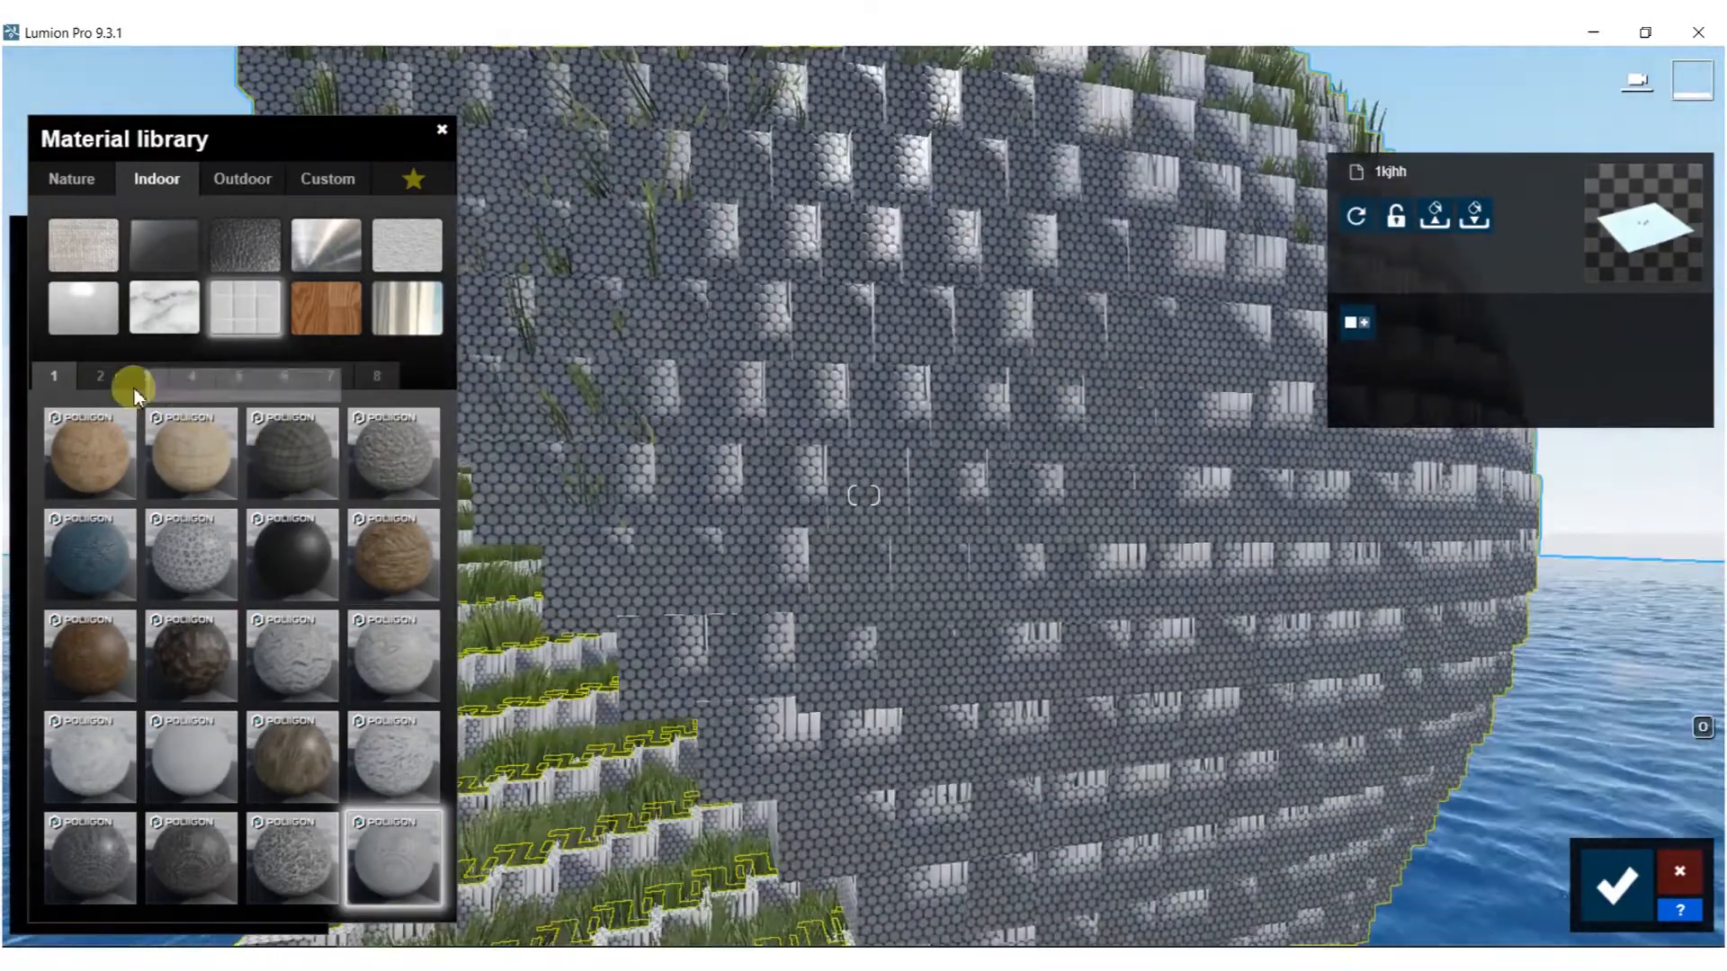
{"action": "left_click", "coordinate": [99, 376]}
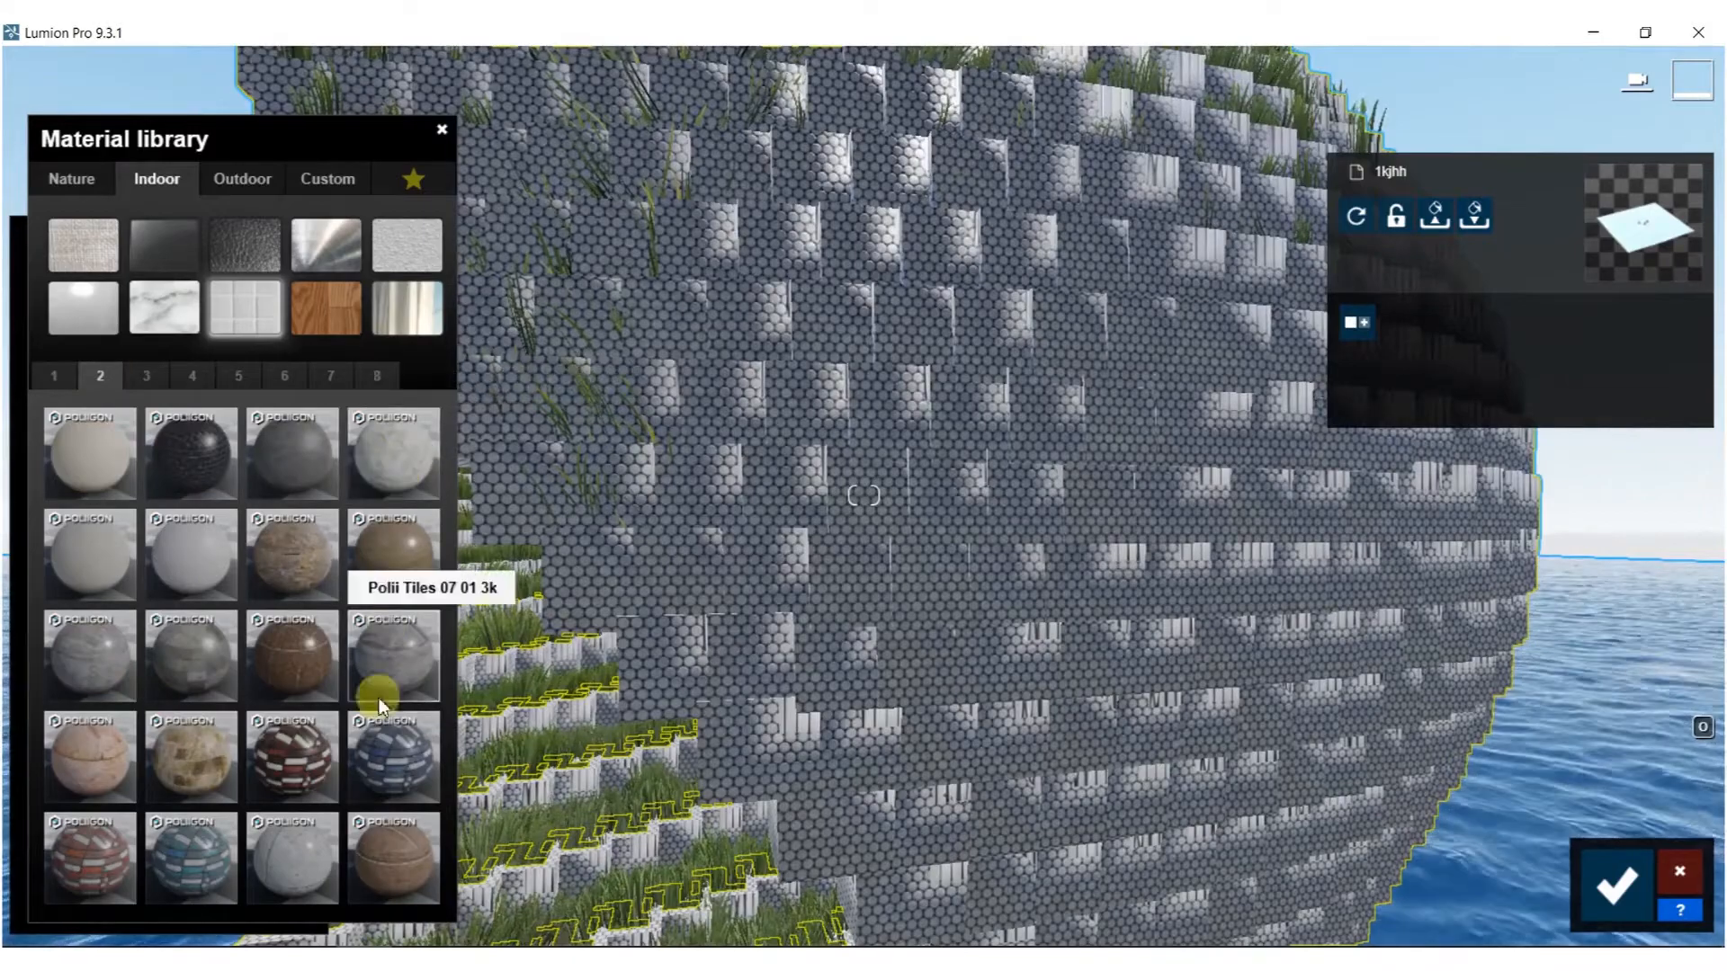
{"action": "left_click", "coordinate": [385, 656]}
{"action": "key", "text": "s"}
{"action": "mouse_move", "coordinate": [864, 496]}
{"action": "right_mouse_down"}
{"action": "mouse_move", "coordinate": [737, 495]}
{"action": "mouse_move", "coordinate": [900, 396]}
{"action": "mouse_move", "coordinate": [908, 427]}
{"action": "mouse_move", "coordinate": [845, 630]}
{"action": "mouse_move", "coordinate": [792, 643]}
{"action": "mouse_move", "coordinate": [648, 643]}
{"action": "mouse_move", "coordinate": [809, 562]}
{"action": "mouse_move", "coordinate": [683, 504]}
{"action": "mouse_move", "coordinate": [543, 524]}
{"action": "right_mouse_up"}
{"action": "key", "text": "s"}
{"action": "key", "text": "w"}
{"action": "key", "text": "w"}
{"action": "key", "text": "s"}
{"action": "left_click", "coordinate": [182, 651]}
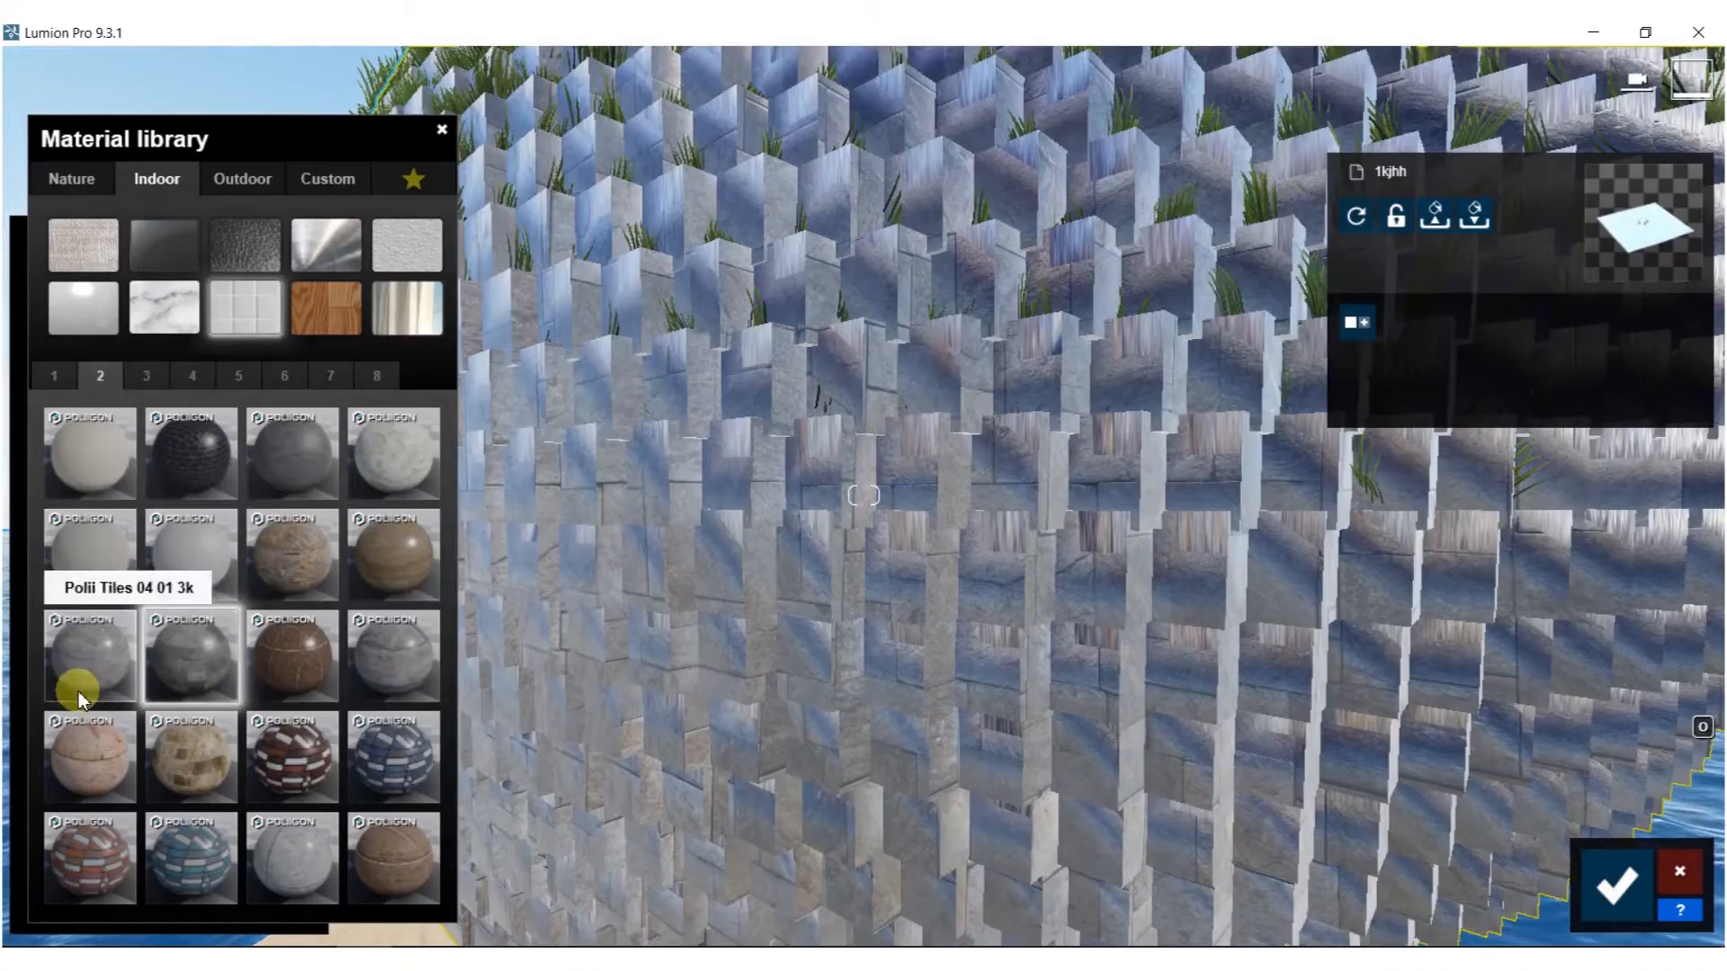
{"action": "left_click", "coordinate": [78, 692]}
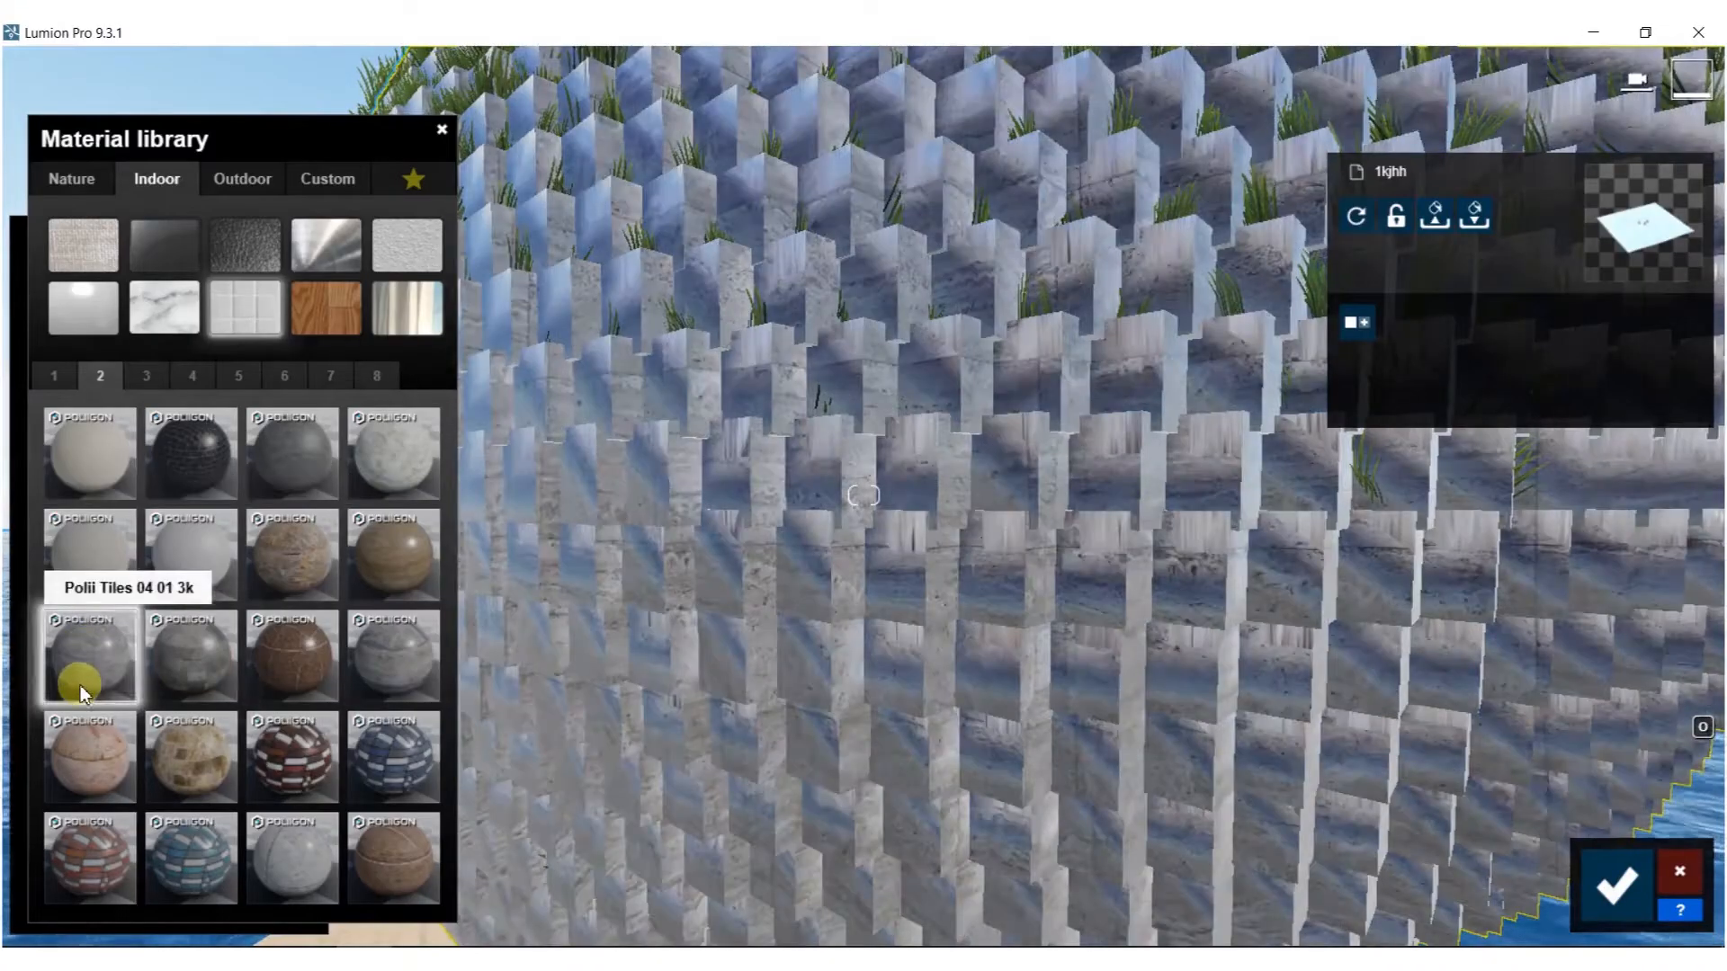
{"action": "left_click", "coordinate": [50, 468]}
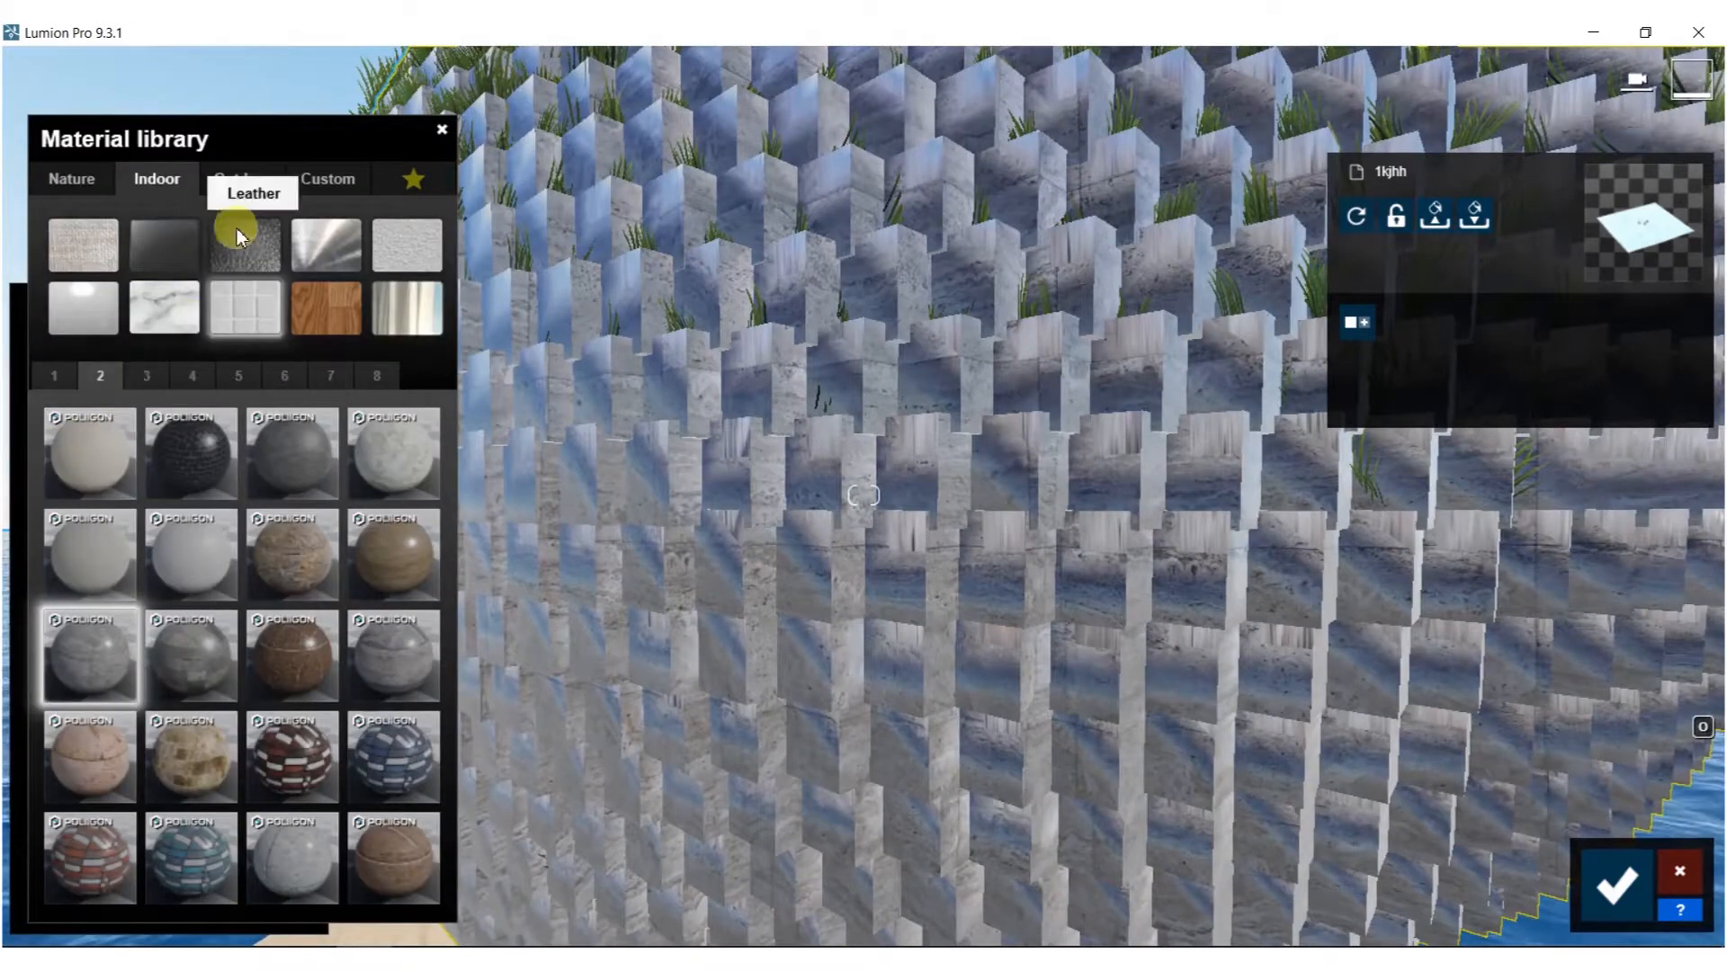
Try the nature rock materials Landscape 01 C and Landscape 04 A on the cube sides and check them from a distance.
{"action": "left_click", "coordinate": [72, 179]}
{"action": "left_click", "coordinate": [240, 261]}
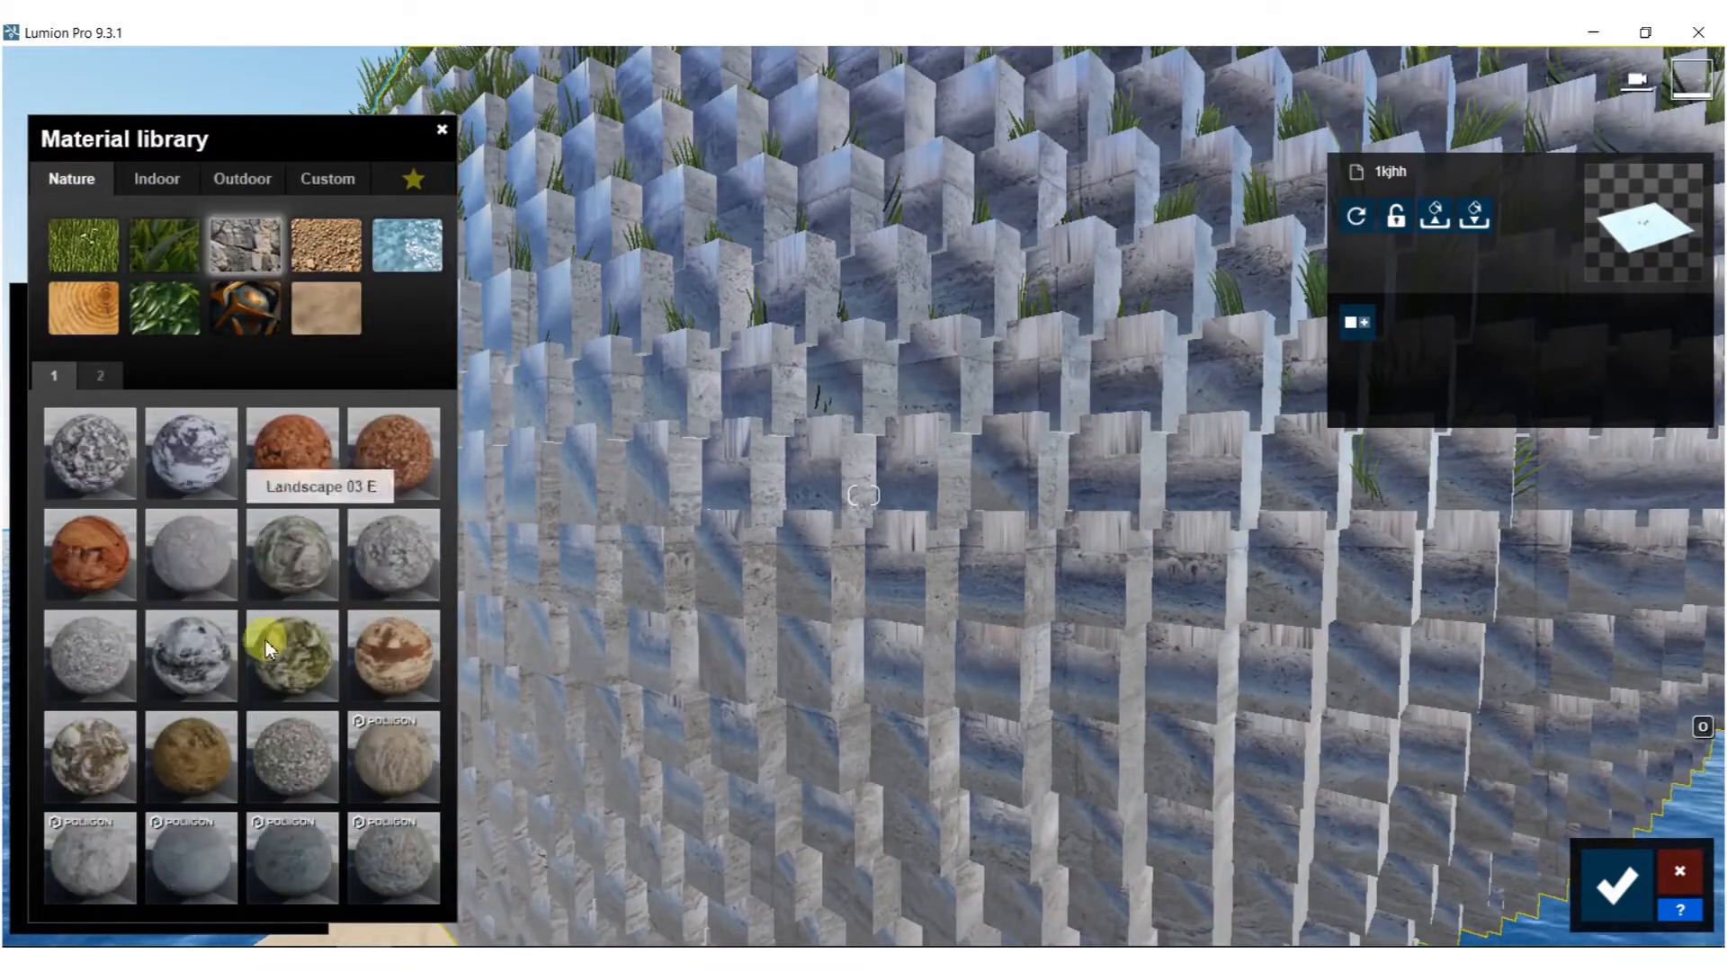
{"action": "left_click", "coordinate": [108, 435]}
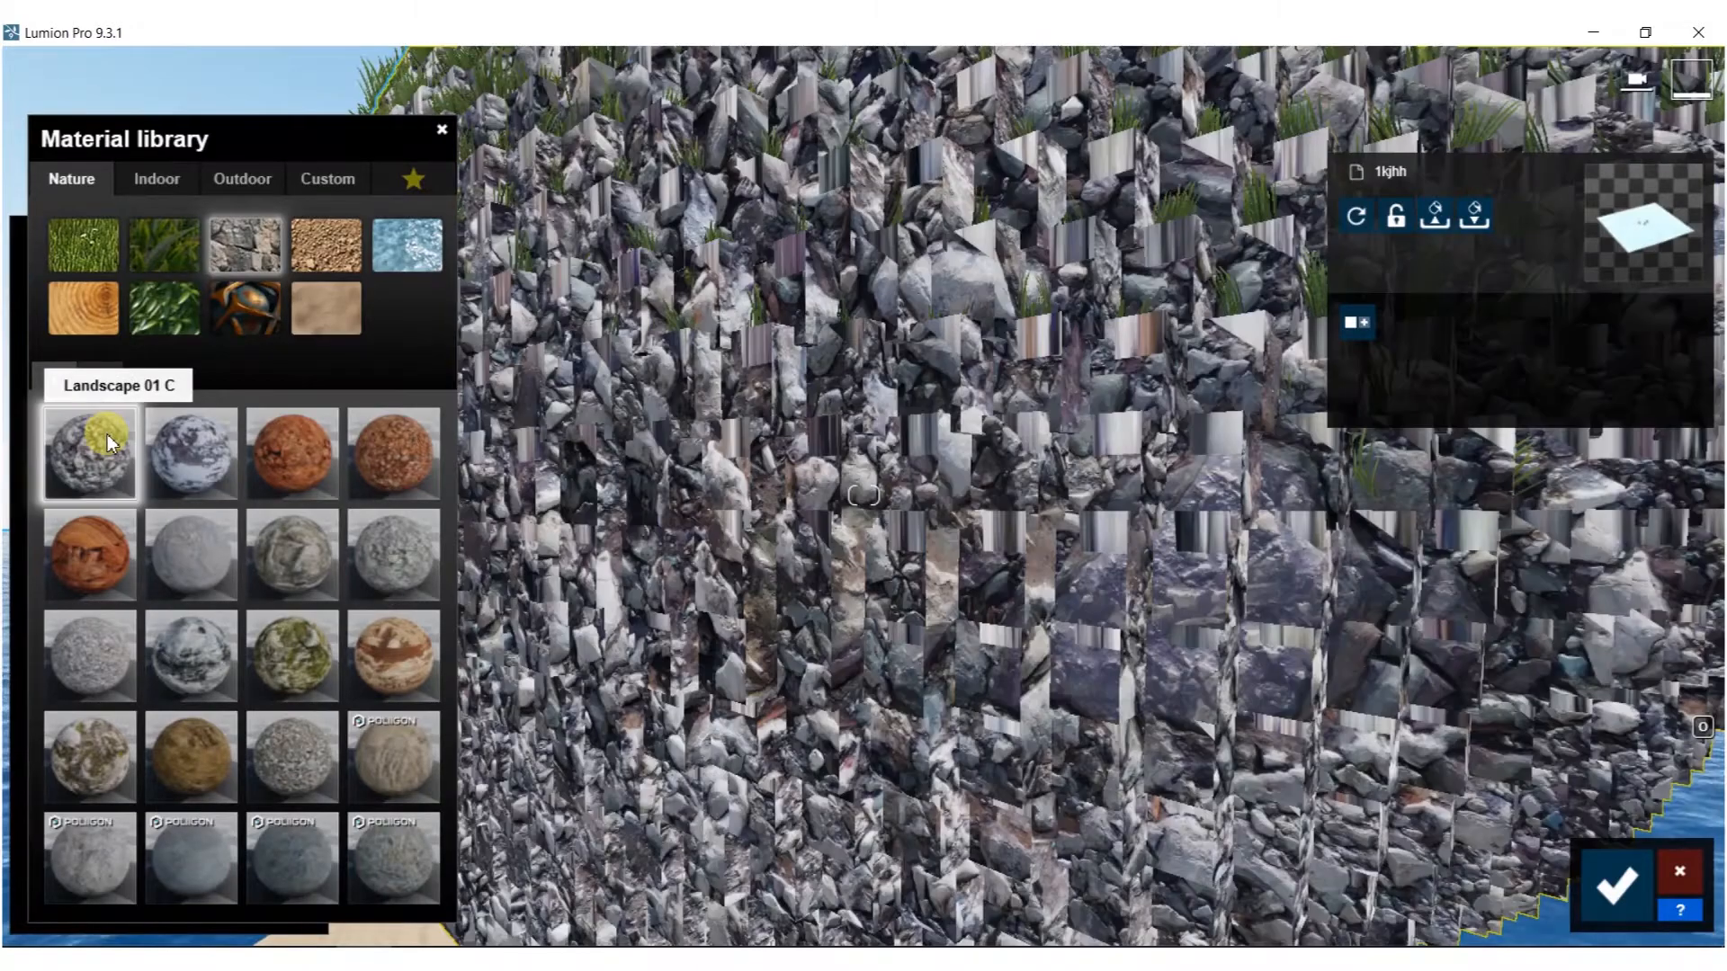
{"action": "left_click", "coordinate": [394, 560]}
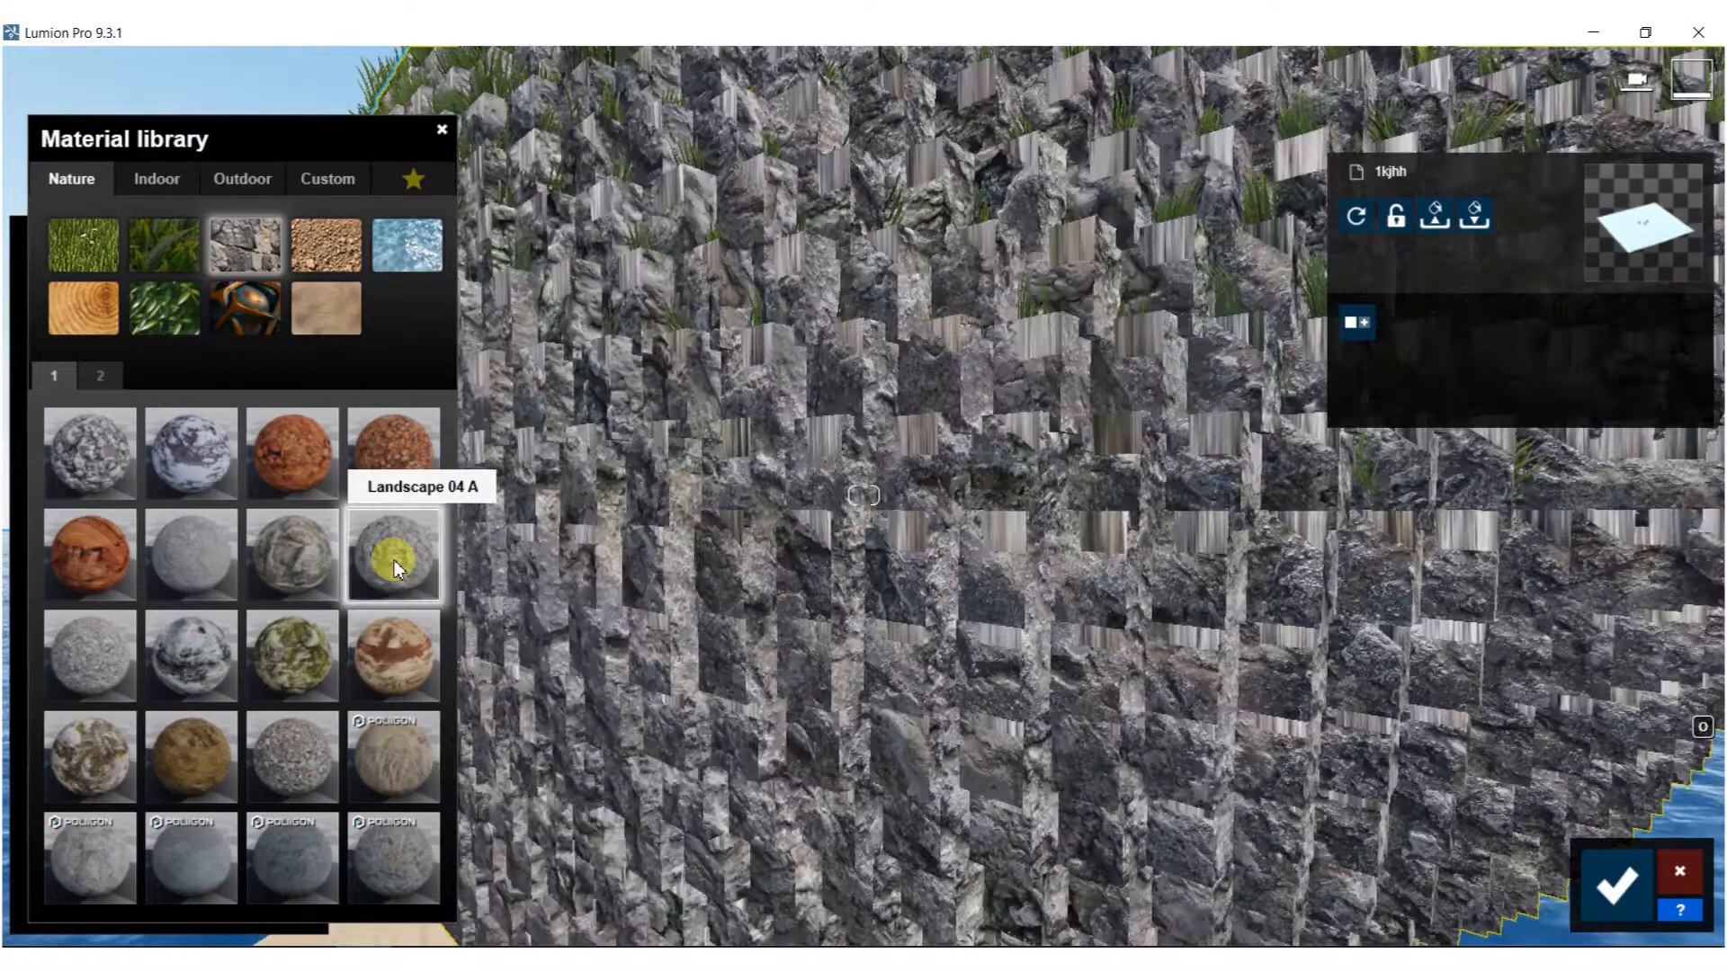
{"action": "key", "text": "s"}
{"action": "right_click_drag", "start_coordinate": [558, 588], "coordinate": [504, 558]}
{"action": "key", "text": "w"}
{"action": "right_click_drag", "start_coordinate": [863, 495], "coordinate": [737, 468]}
{"action": "key", "text": "s"}
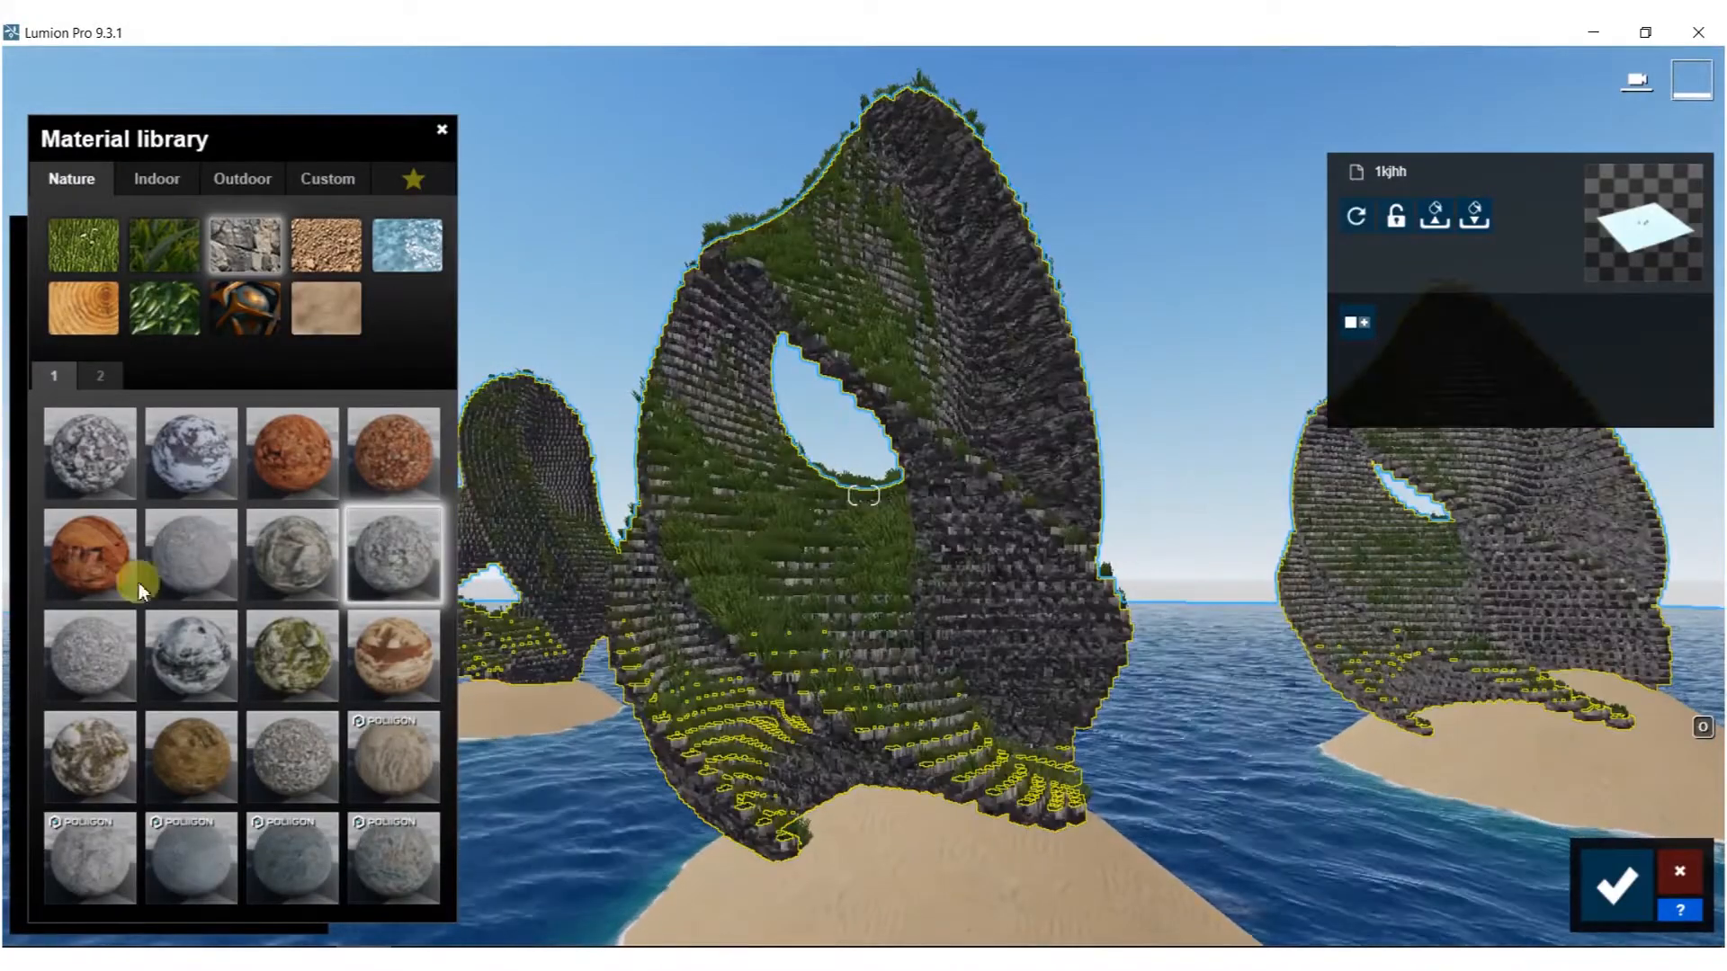
Try Rock 001 on the cube sides and replace it with the nature rock material Rock 004.
{"action": "left_click", "coordinate": [95, 376]}
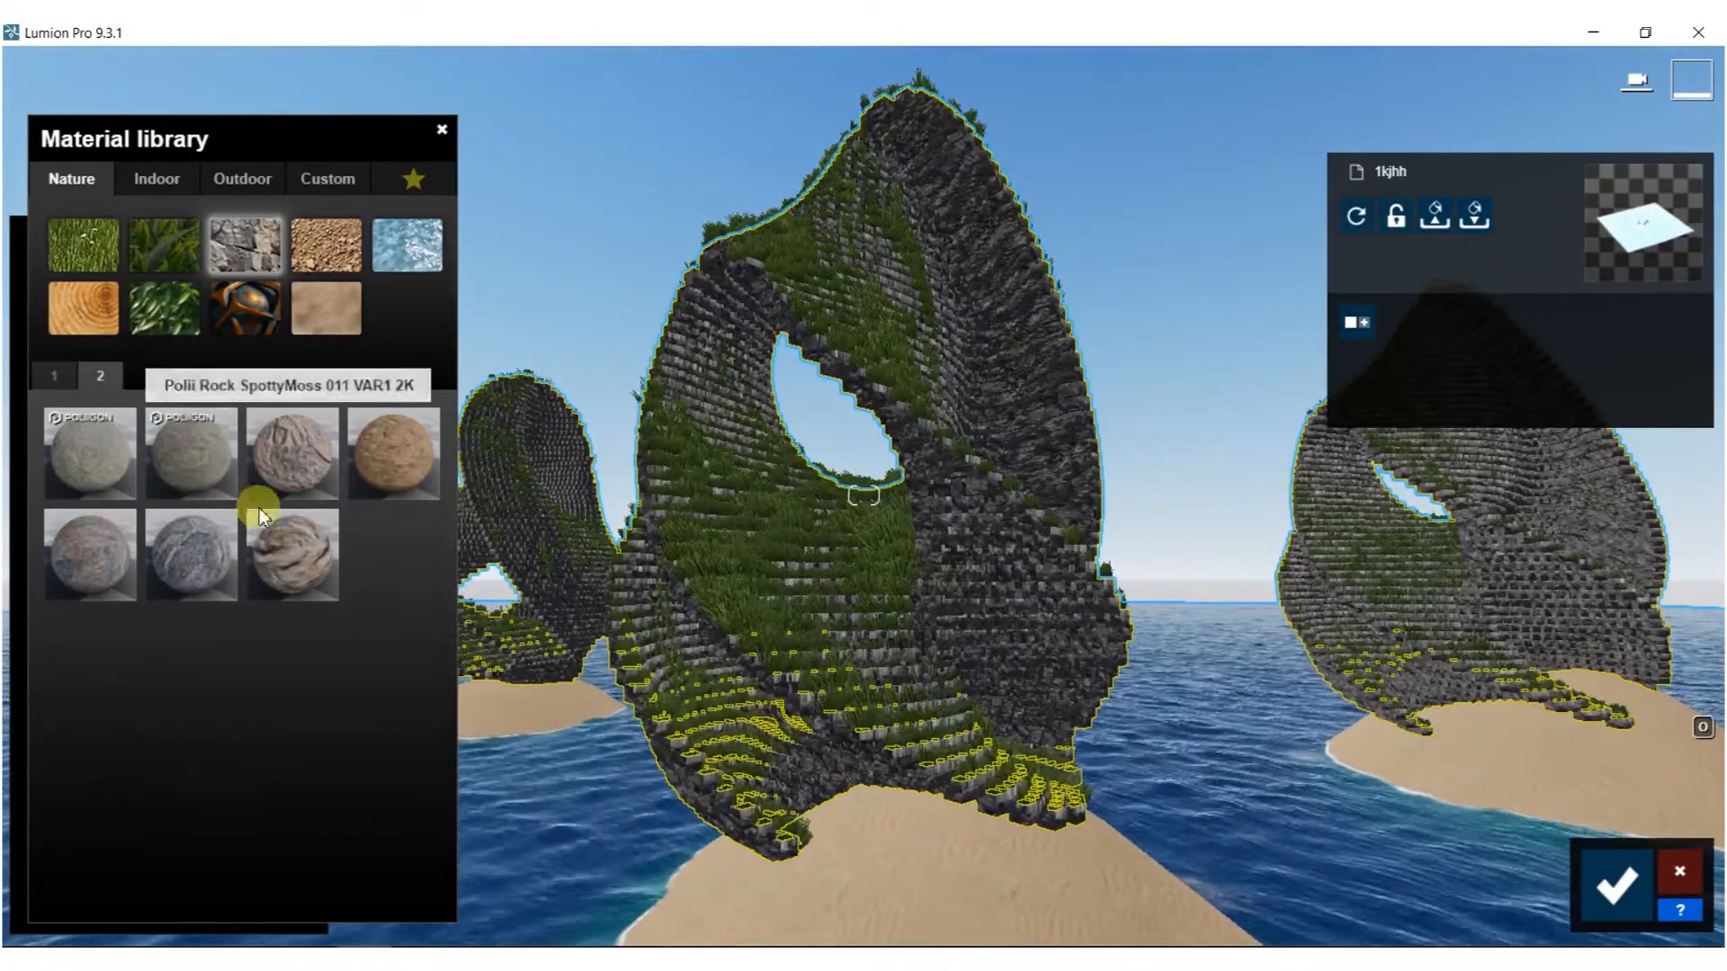
{"action": "left_click", "coordinate": [295, 449]}
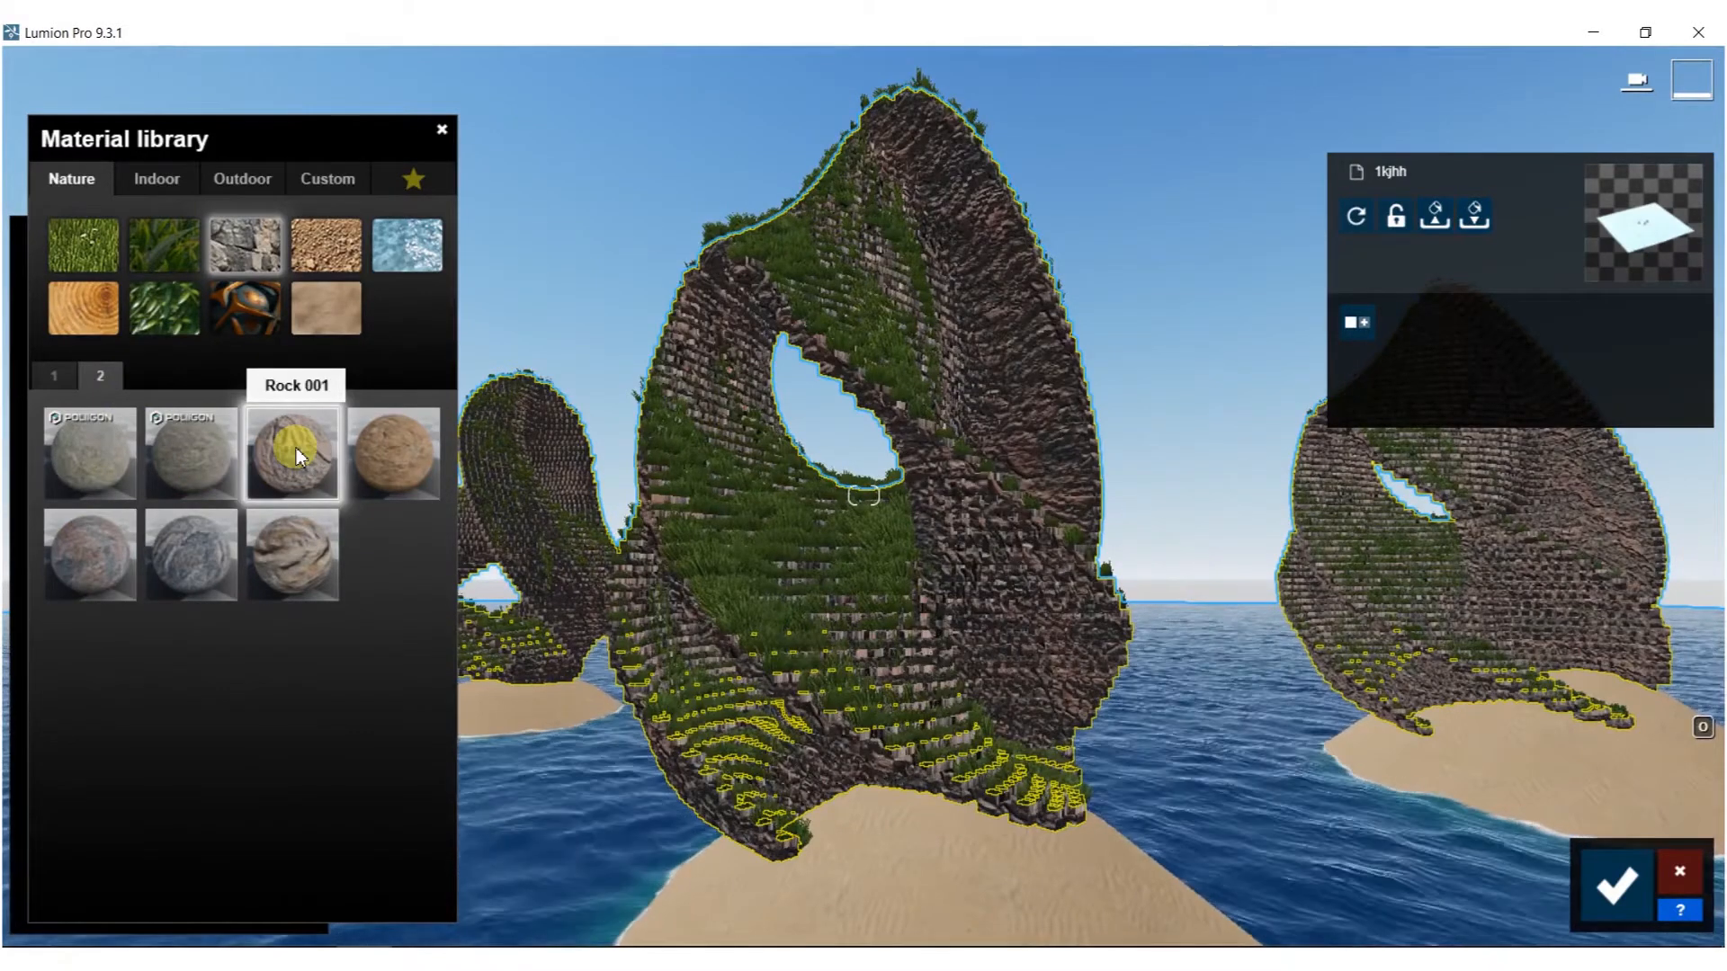
{"action": "left_click", "coordinate": [175, 550]}
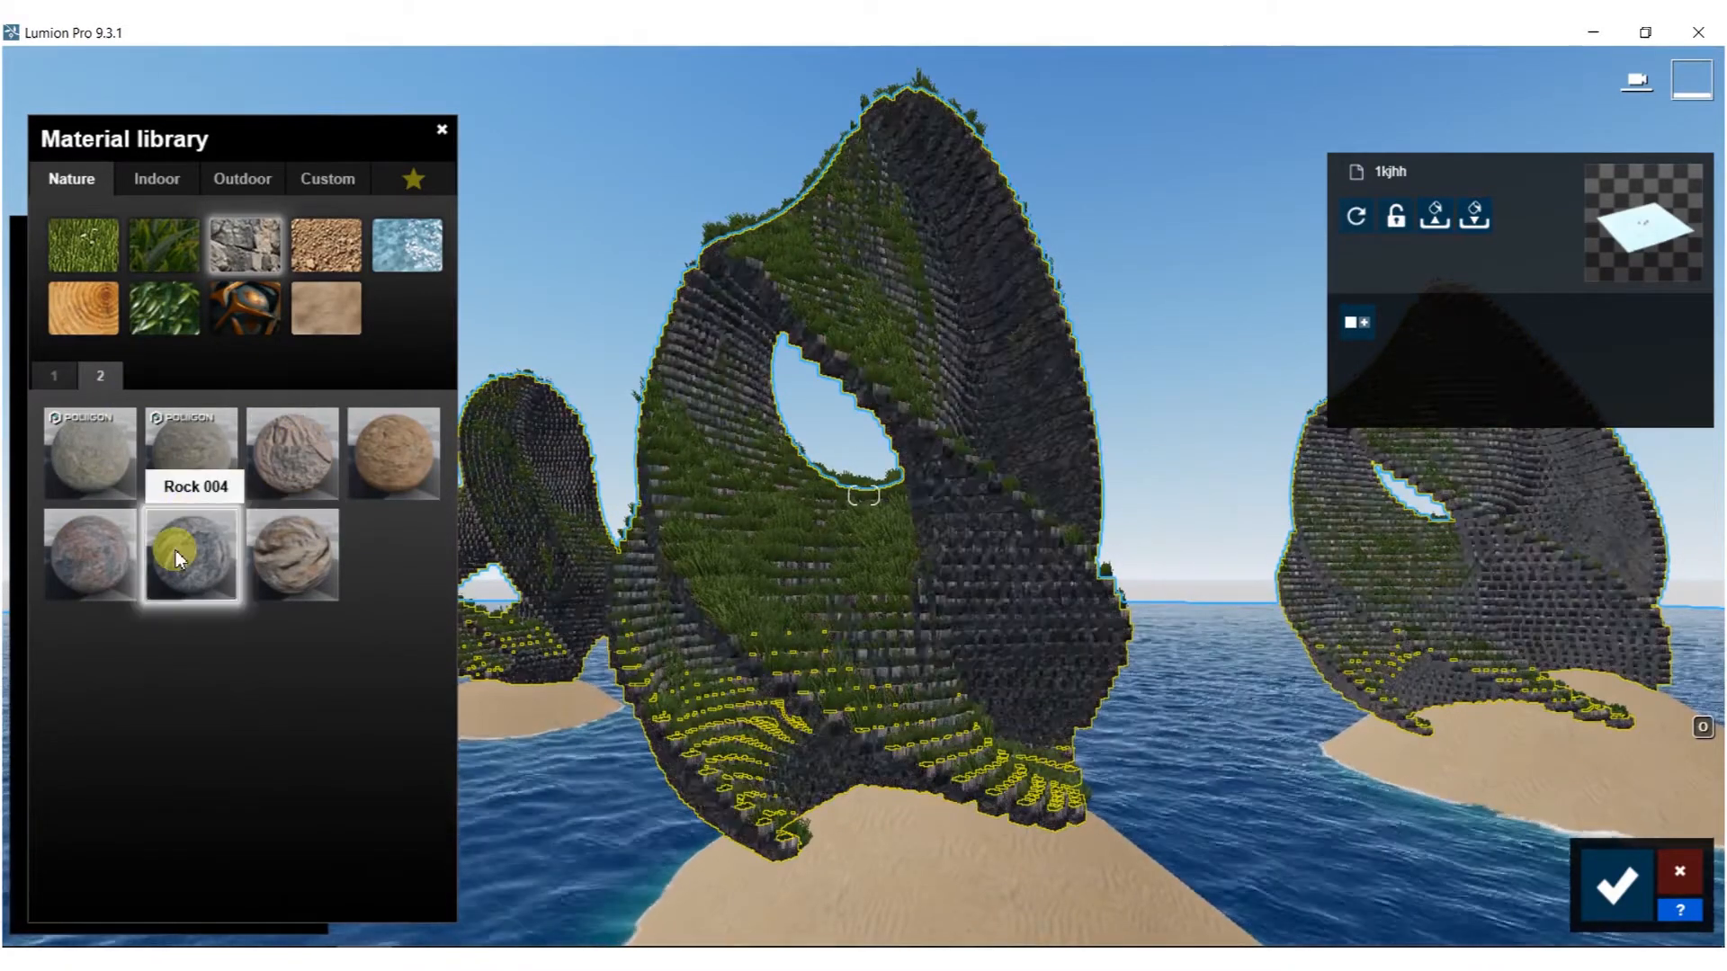
{"action": "left_click", "coordinate": [176, 551]}
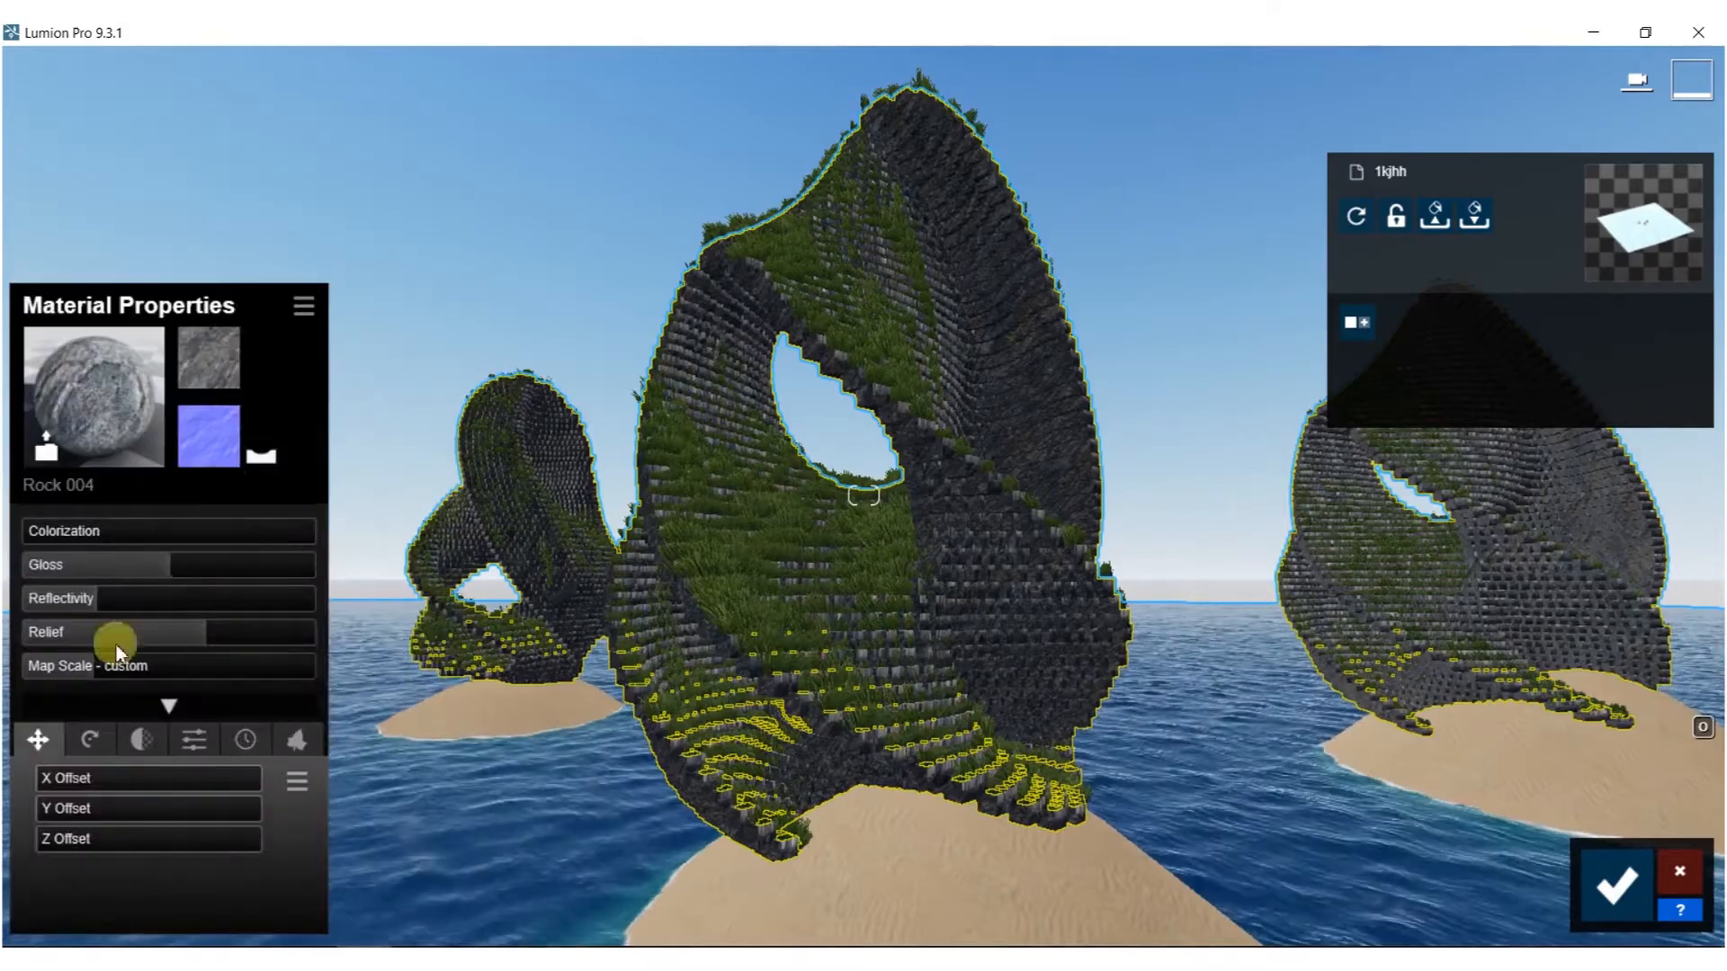
Add foliage to Rock 004 with spread about a quarter, minimum leaves size, leaves type about half, pattern offset about 70%, ground level about 60%; save the materials.
{"action": "left_click", "coordinate": [296, 738]}
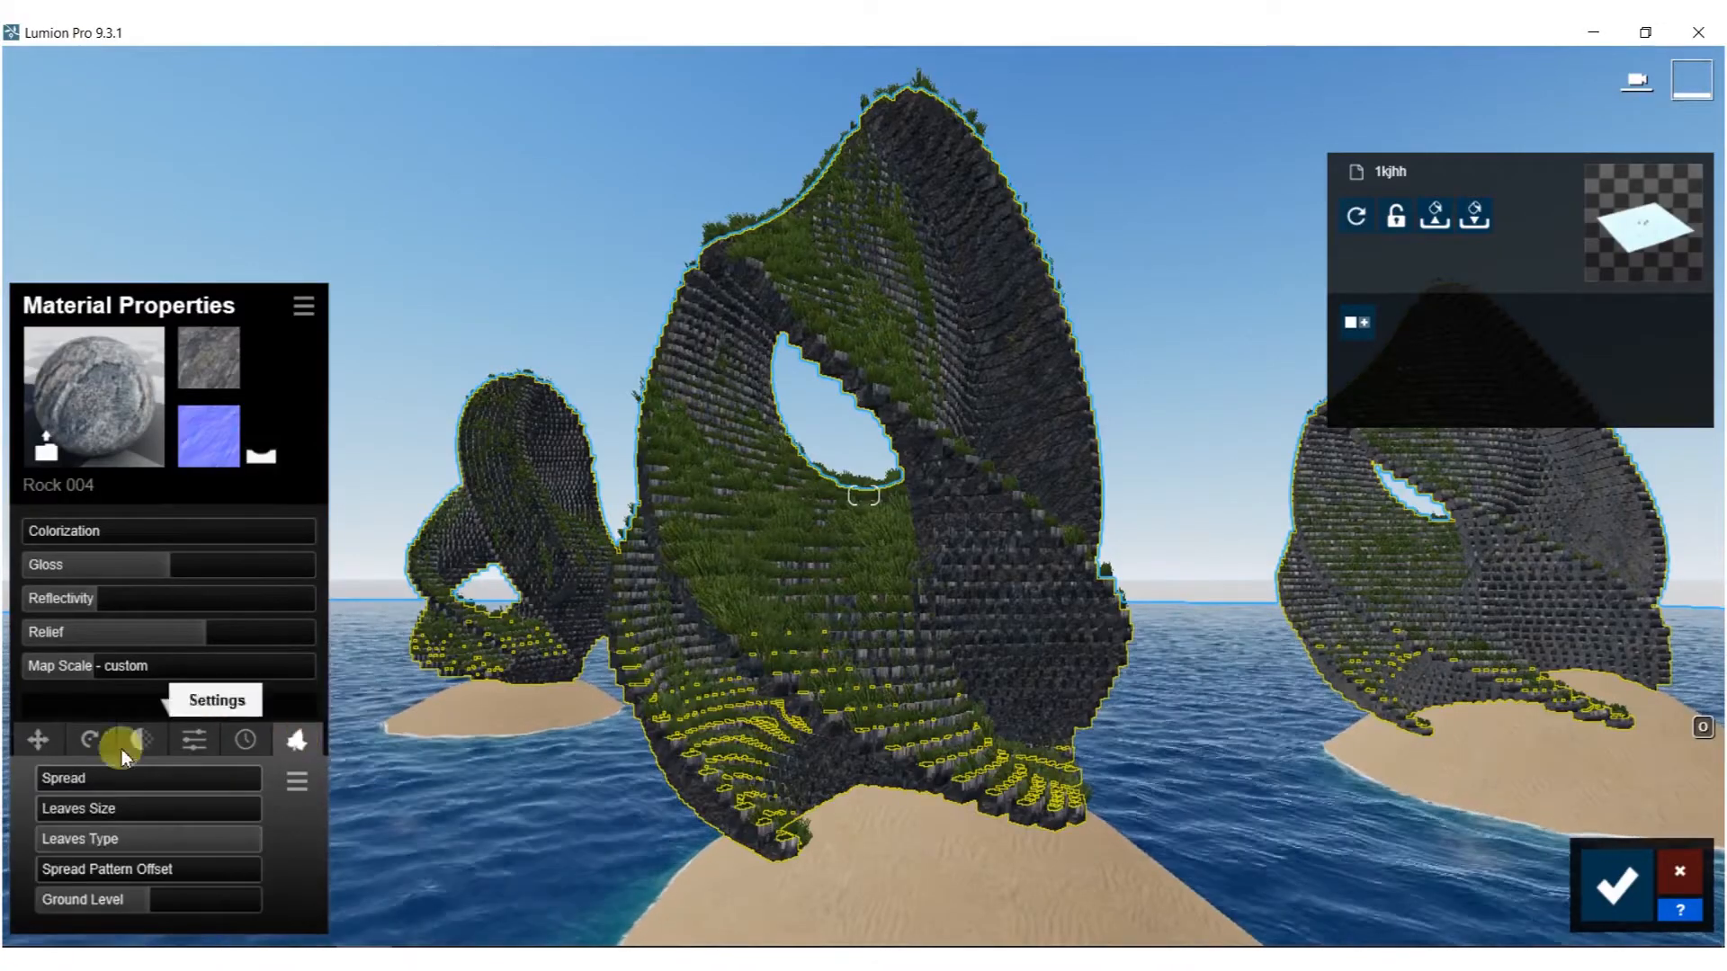
{"action": "left_click_drag", "start_coordinate": [39, 780], "coordinate": [63, 810]}
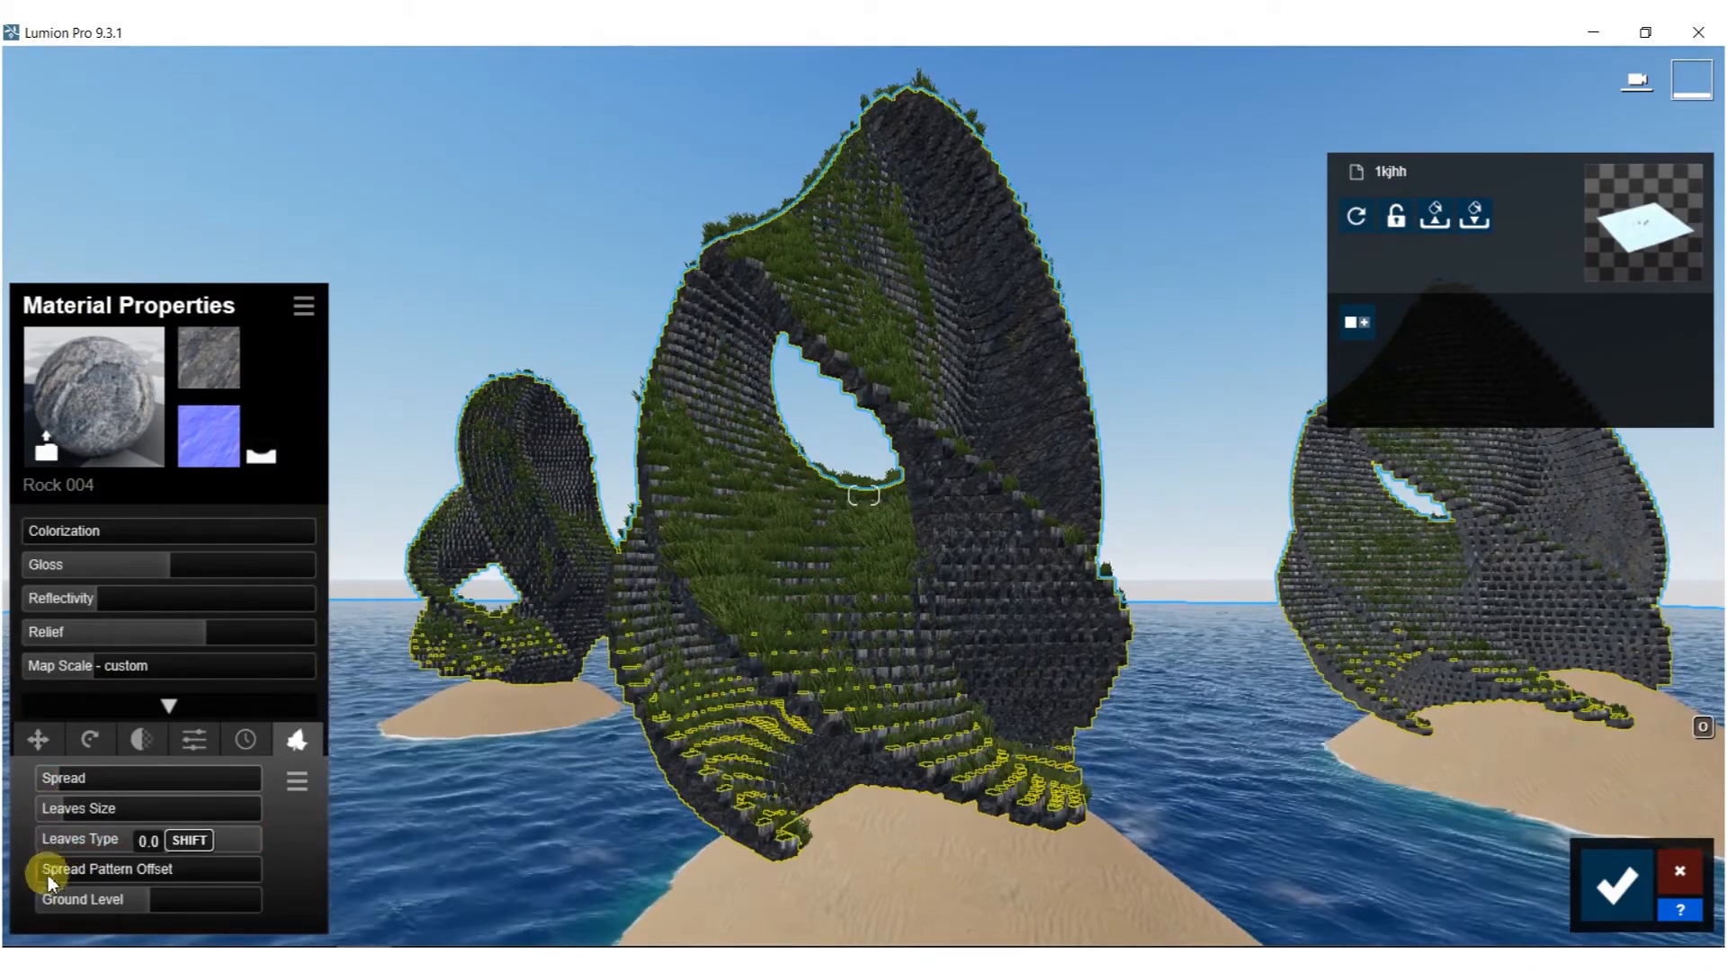
{"action": "left_click_drag", "start_coordinate": [131, 903], "coordinate": [192, 899]}
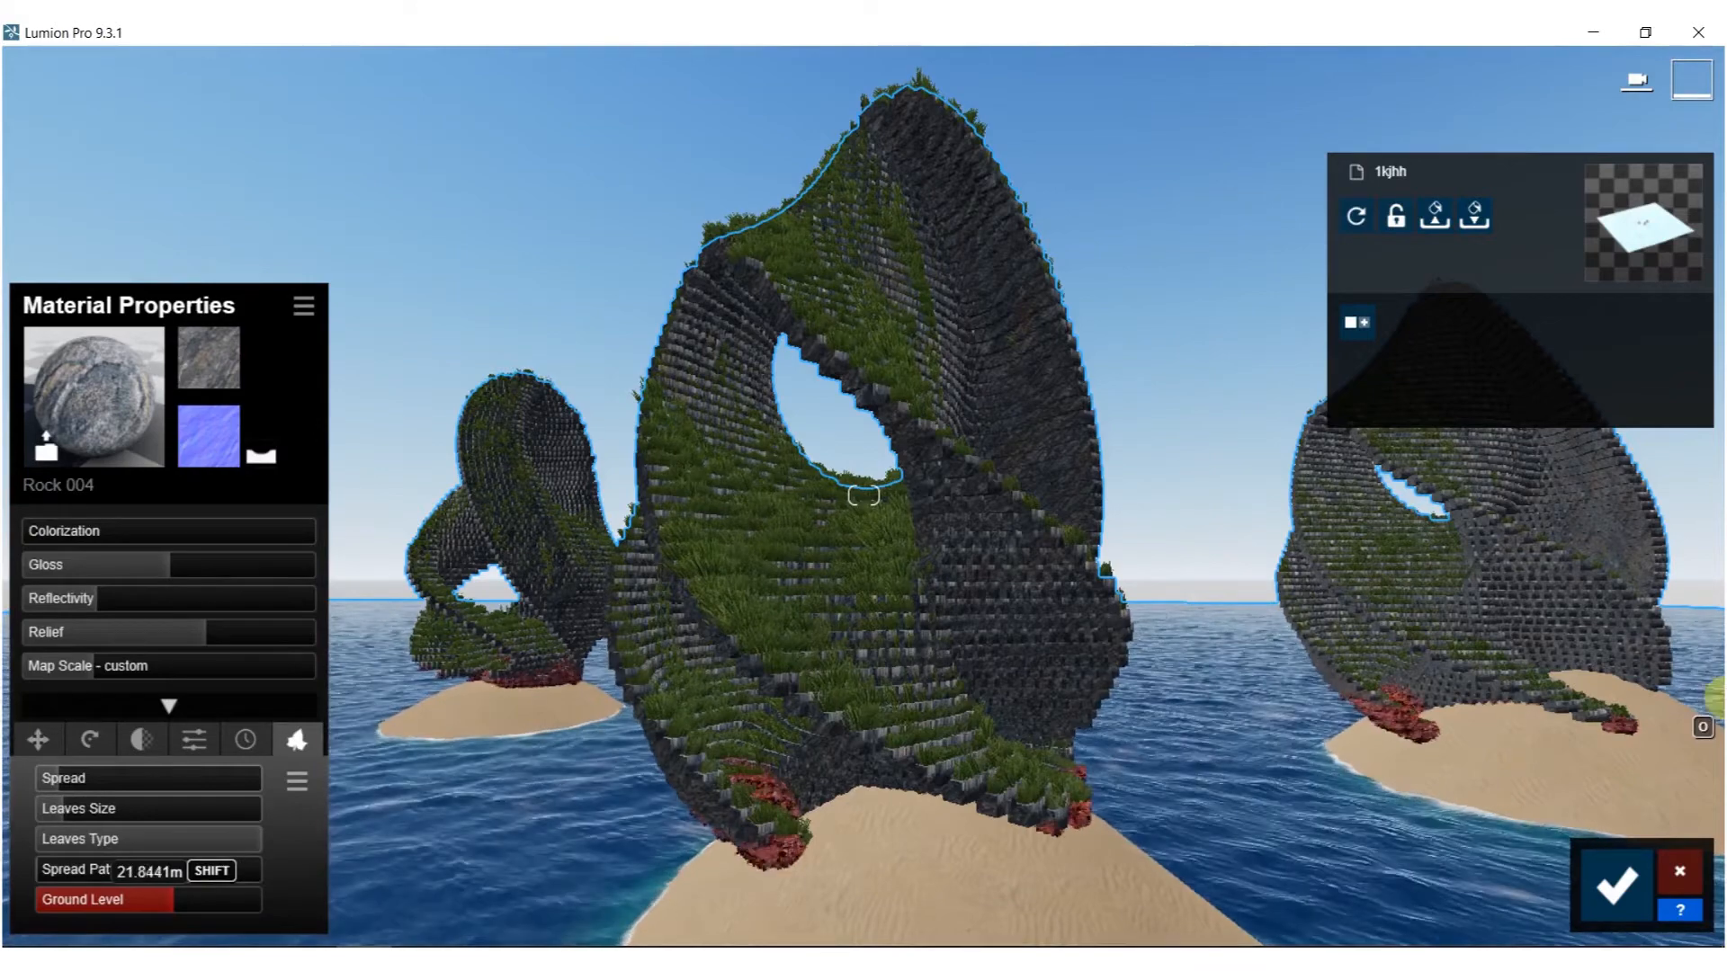
{"action": "left_click_drag", "start_coordinate": [174, 900], "coordinate": [177, 899]}
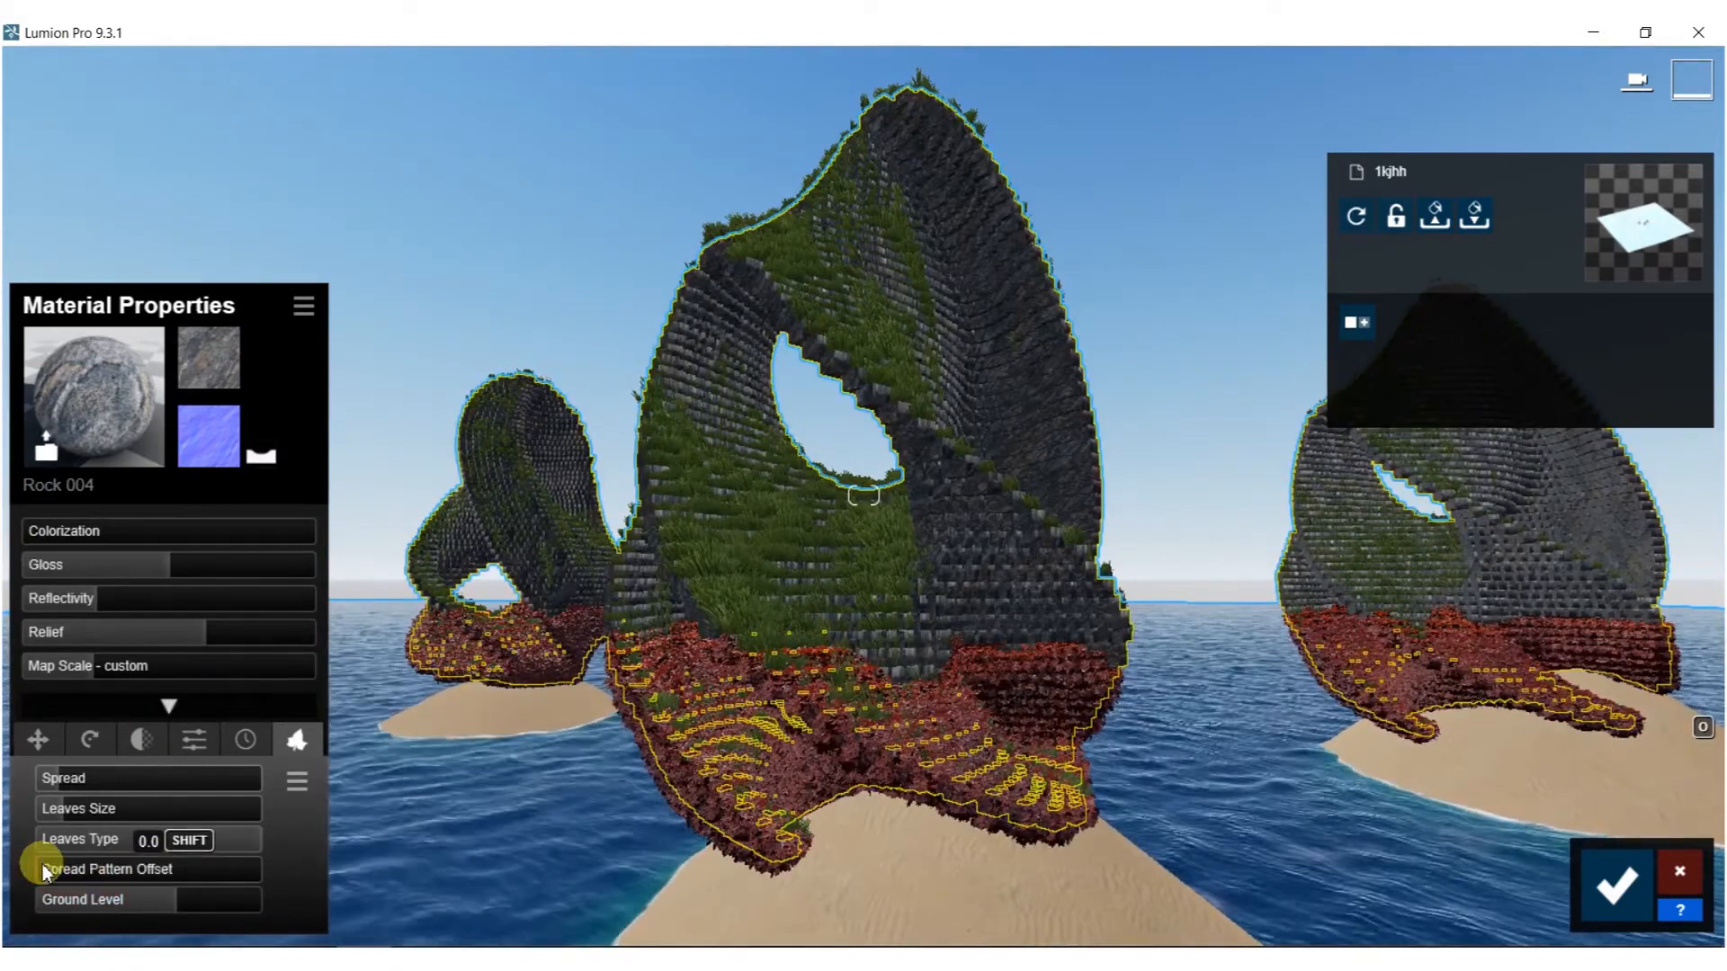
{"action": "left_click_drag", "start_coordinate": [41, 865], "coordinate": [111, 865]}
{"action": "left_click", "coordinate": [83, 808]}
{"action": "left_click_drag", "start_coordinate": [83, 808], "coordinate": [197, 877]}
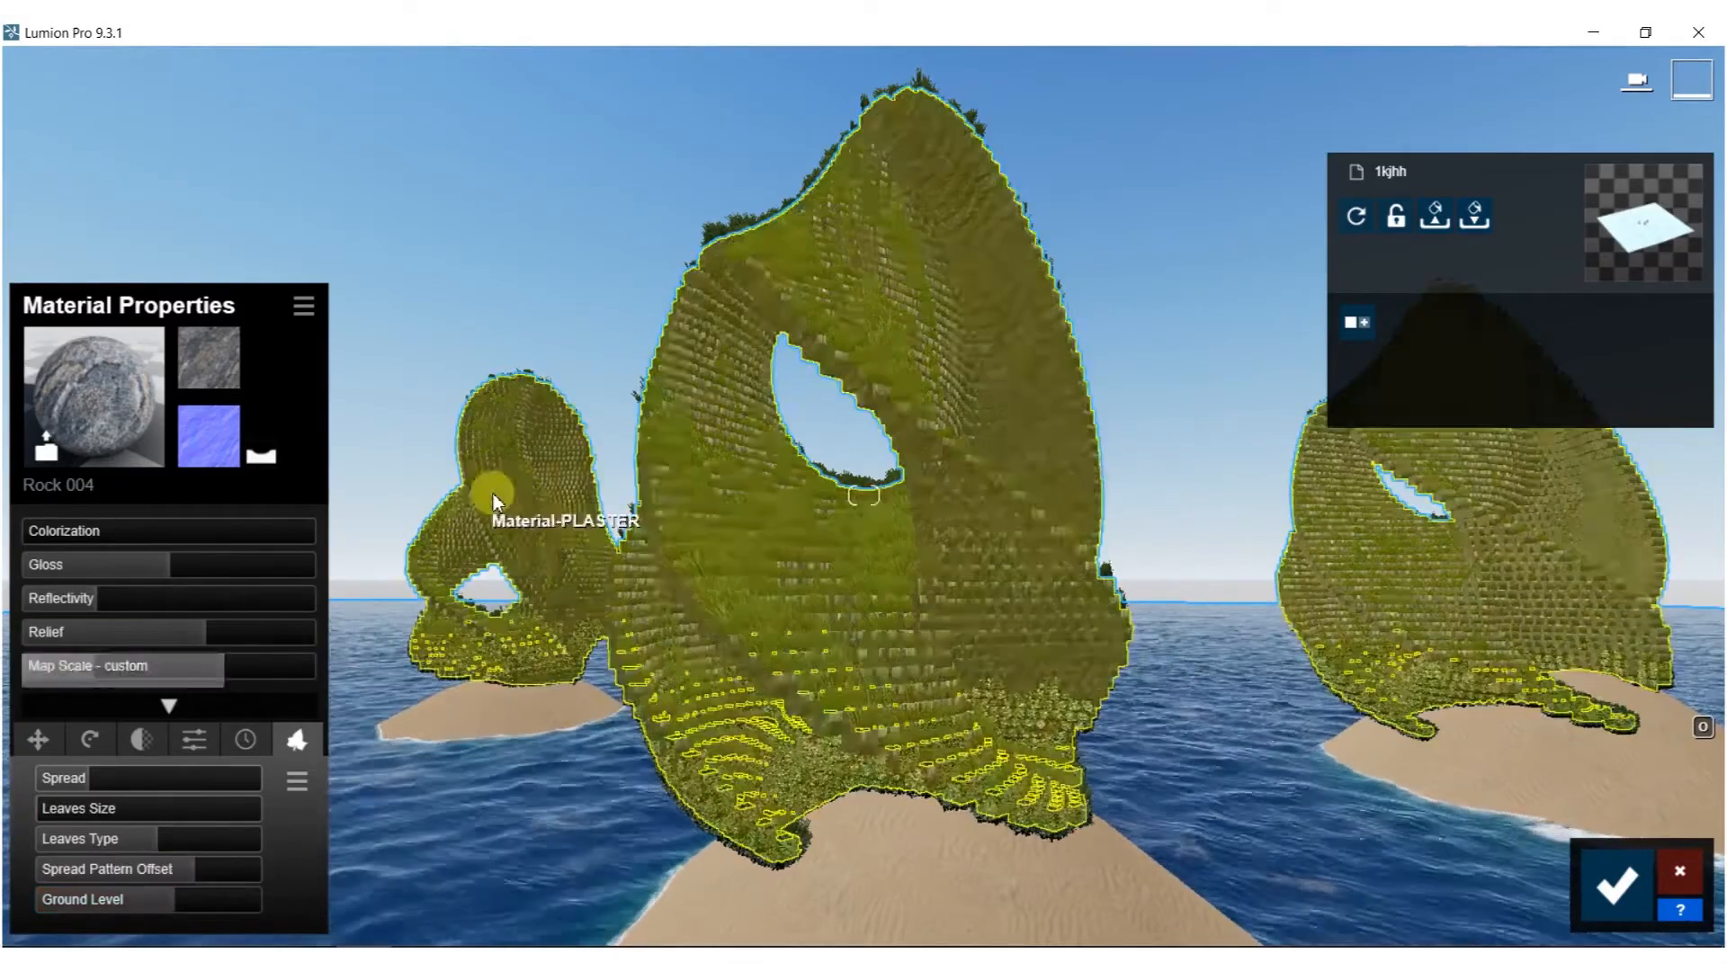
{"action": "right_click_drag", "start_coordinate": [706, 396], "coordinate": [908, 445]}
{"action": "key", "text": "w"}
{"action": "key", "text": "a"}
{"action": "key", "text": "s"}
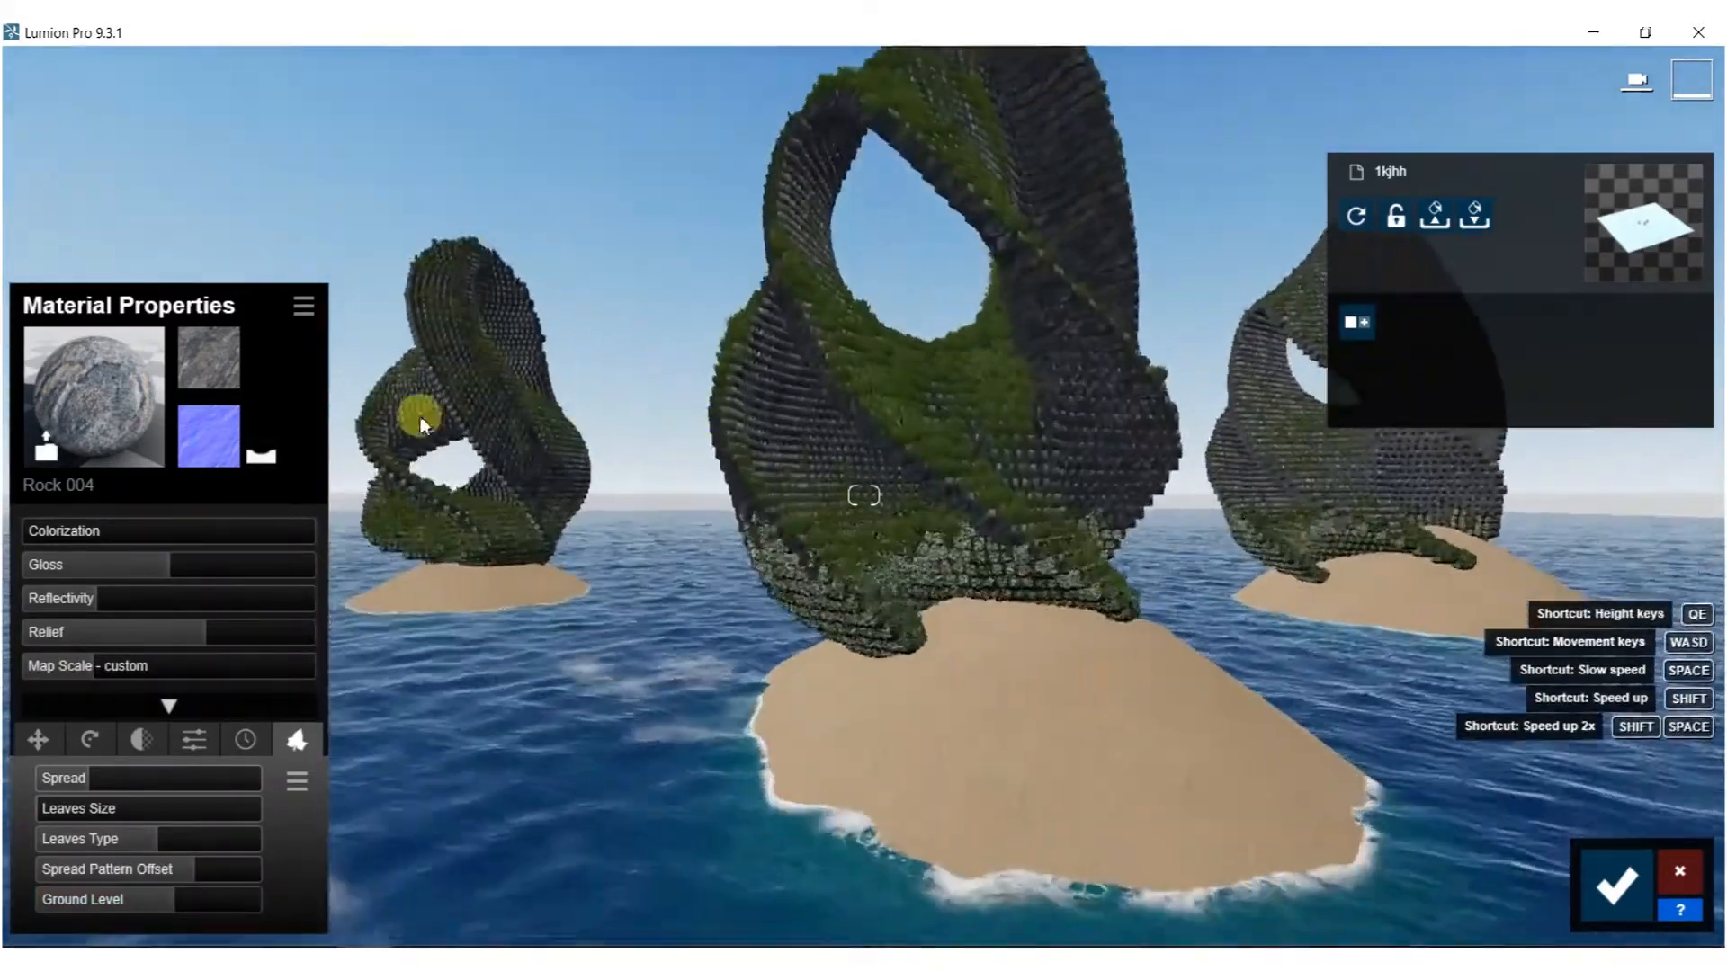
{"action": "left_click", "coordinate": [1618, 888]}
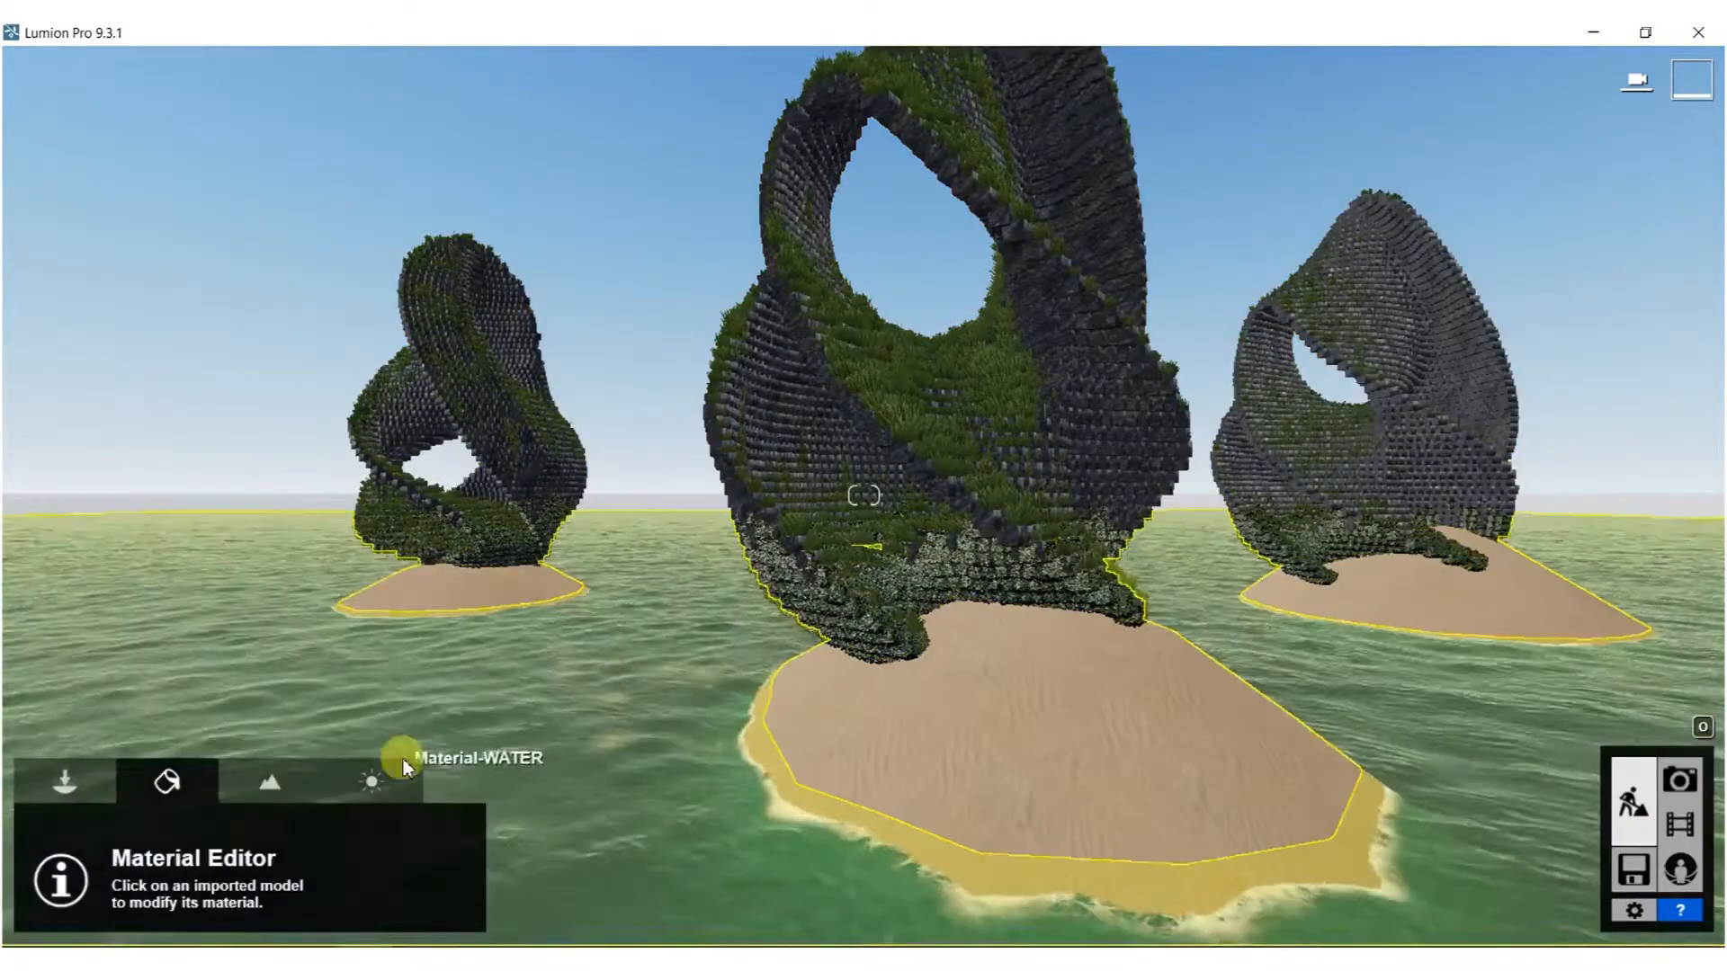
Place a curved-trunk palm, a CanaryIslandDatePalm 005 and a ChineseFanPalm L2 together on the sandy mound right of the central form.
{"action": "left_click", "coordinate": [95, 785]}
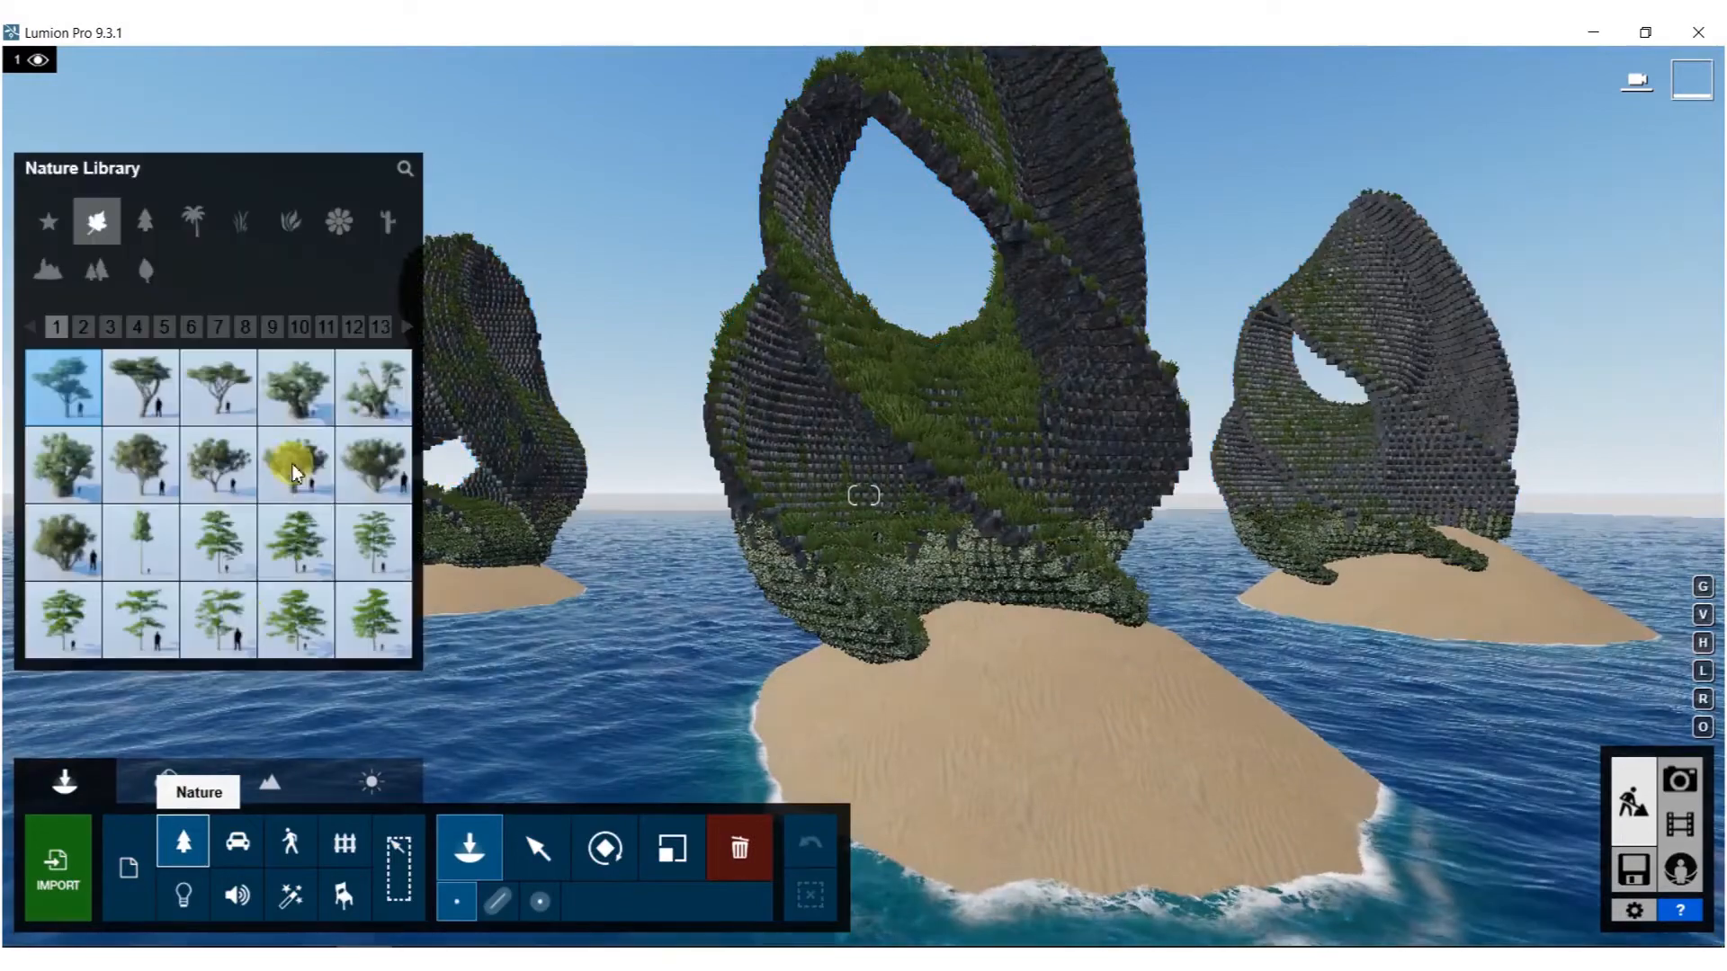
{"action": "left_click", "coordinate": [194, 223]}
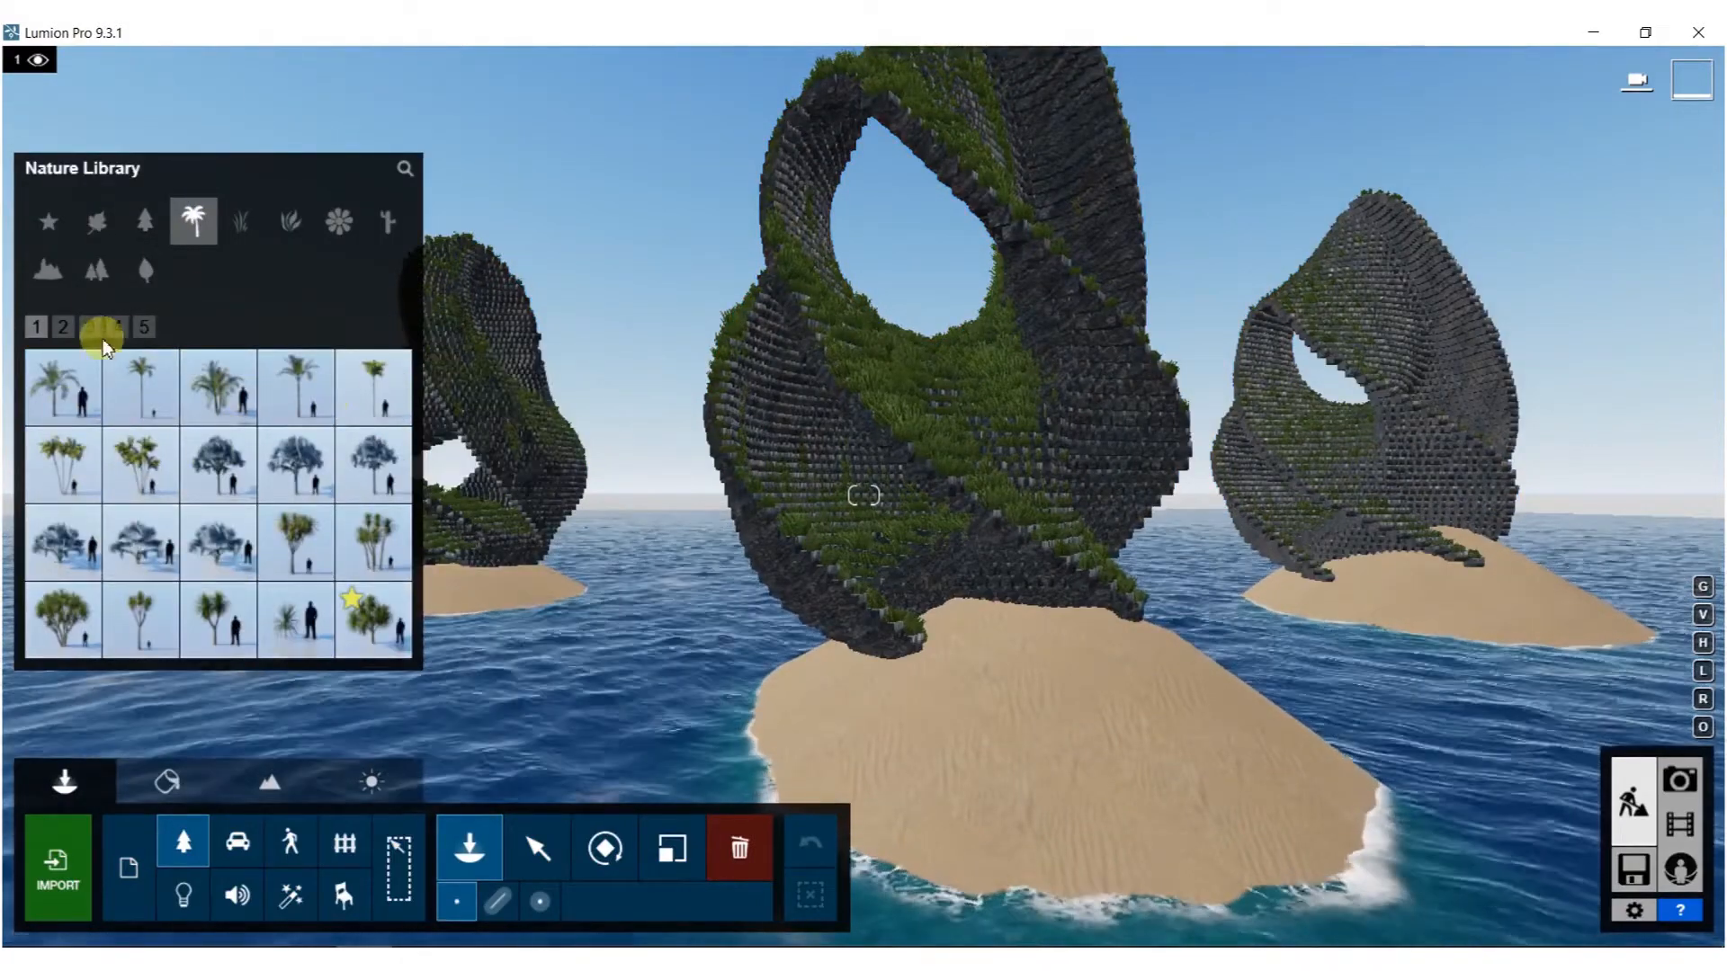
{"action": "left_click", "coordinate": [72, 331]}
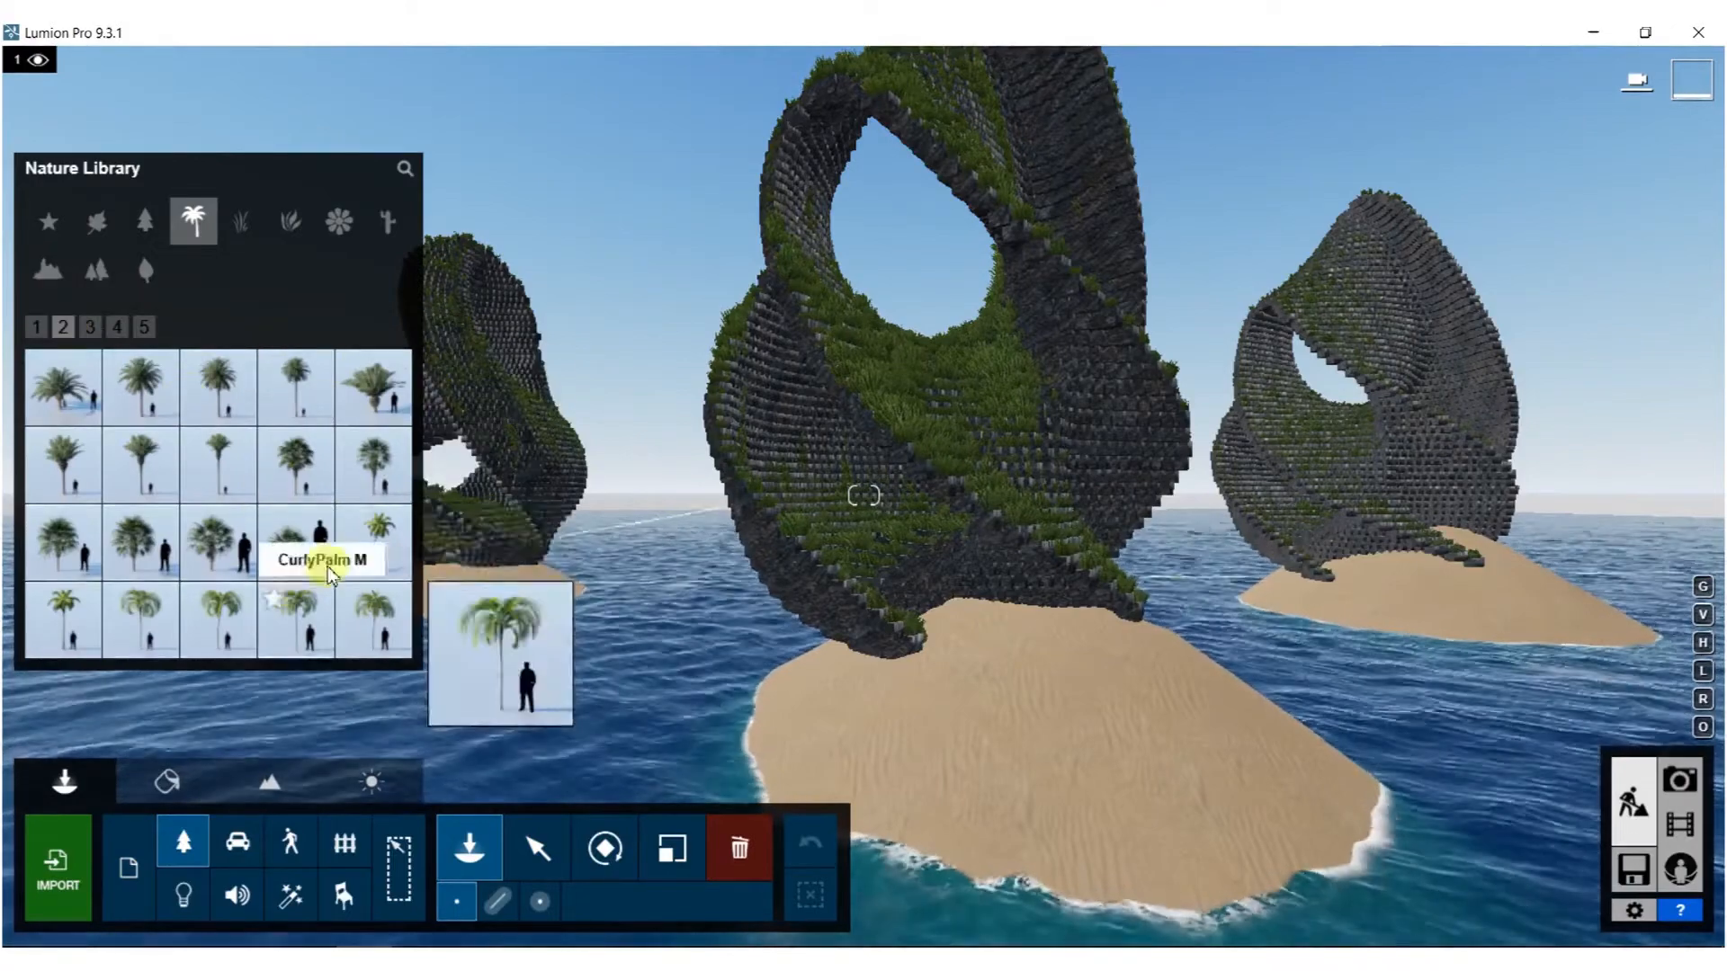
{"action": "left_click", "coordinate": [387, 544]}
{"action": "left_click", "coordinate": [1212, 651]}
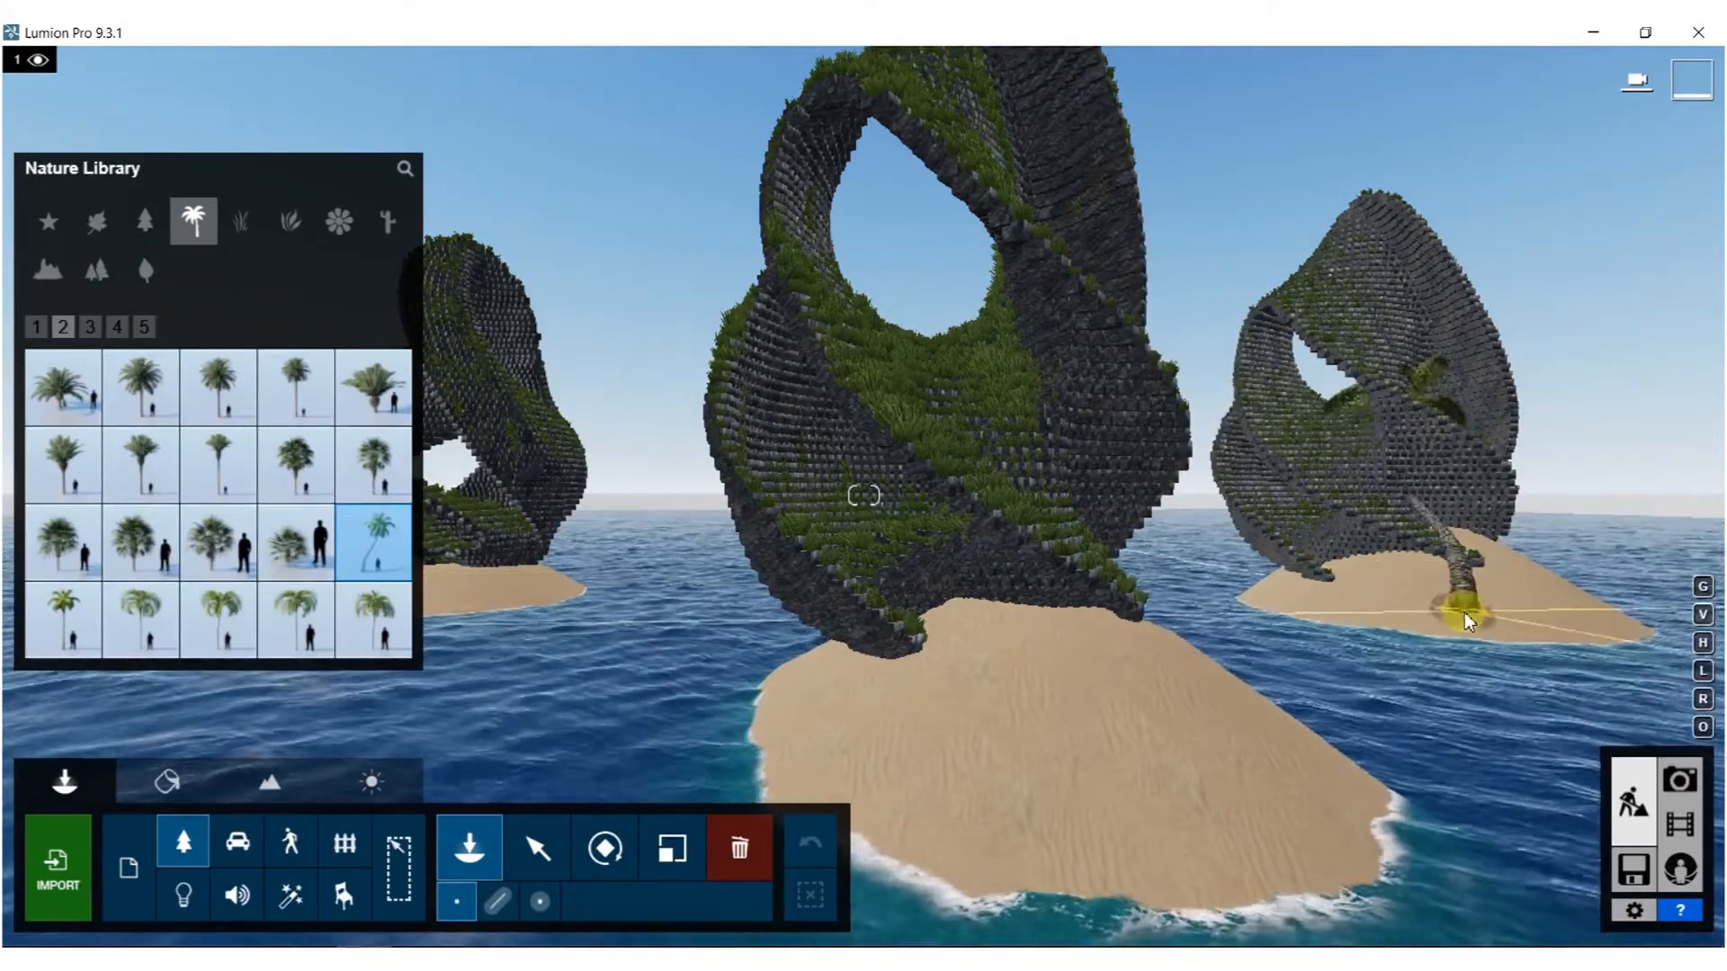
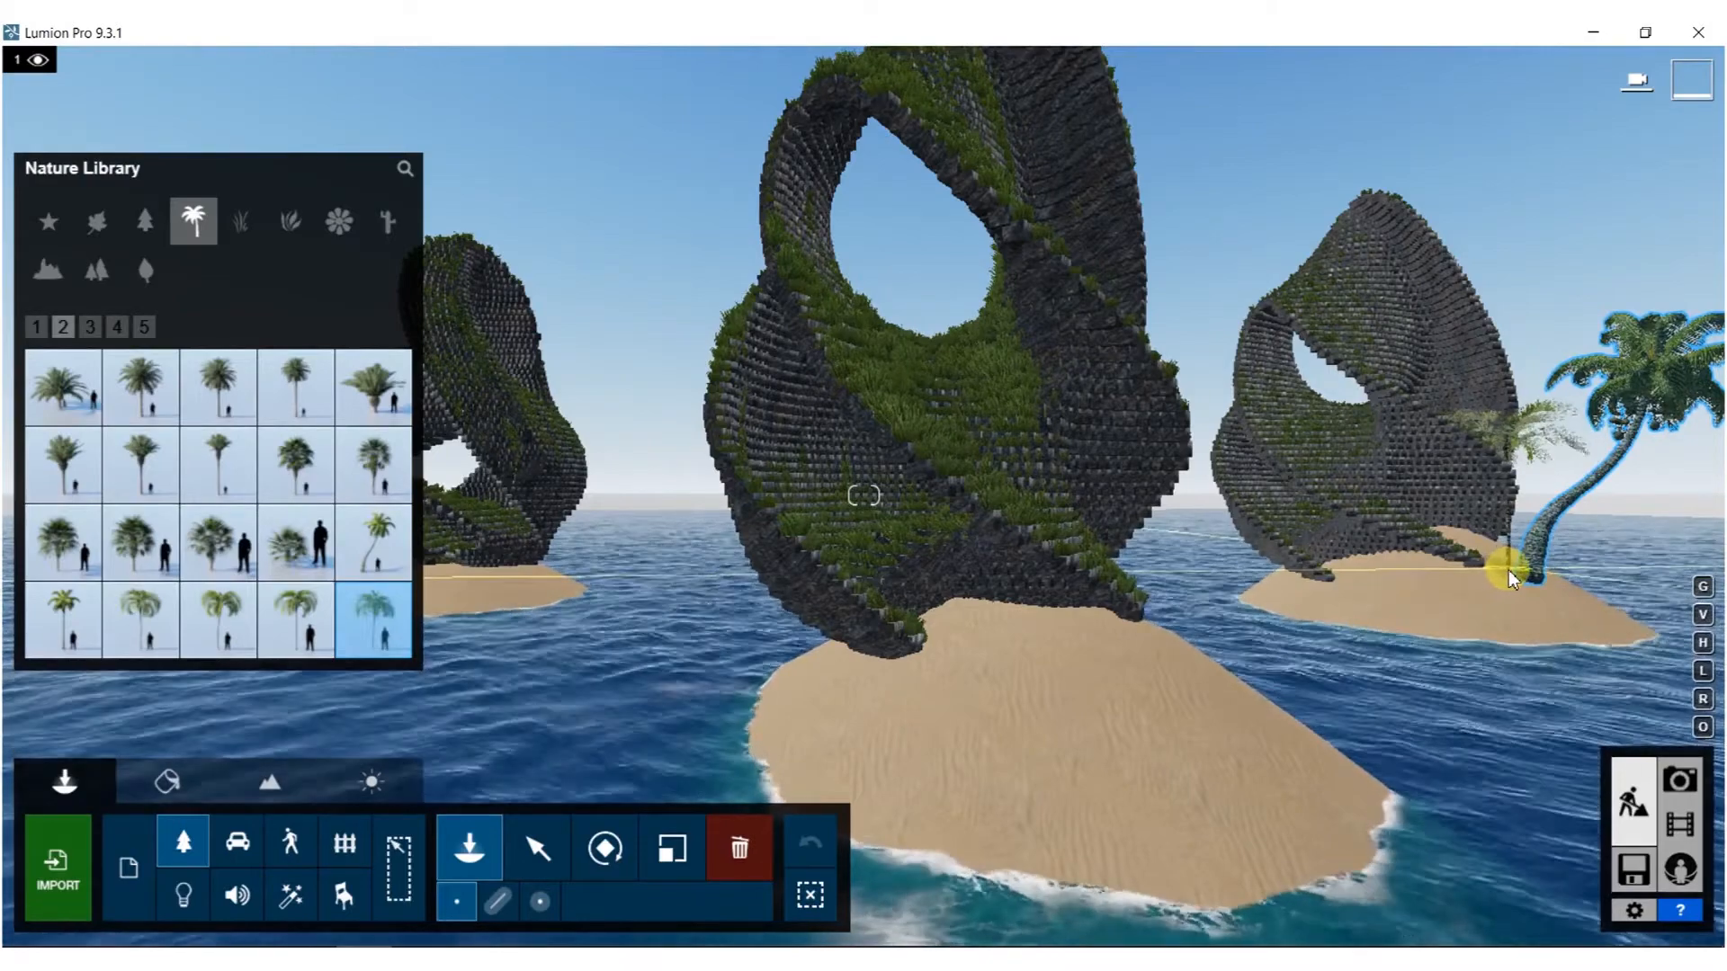
{"action": "left_click", "coordinate": [373, 401]}
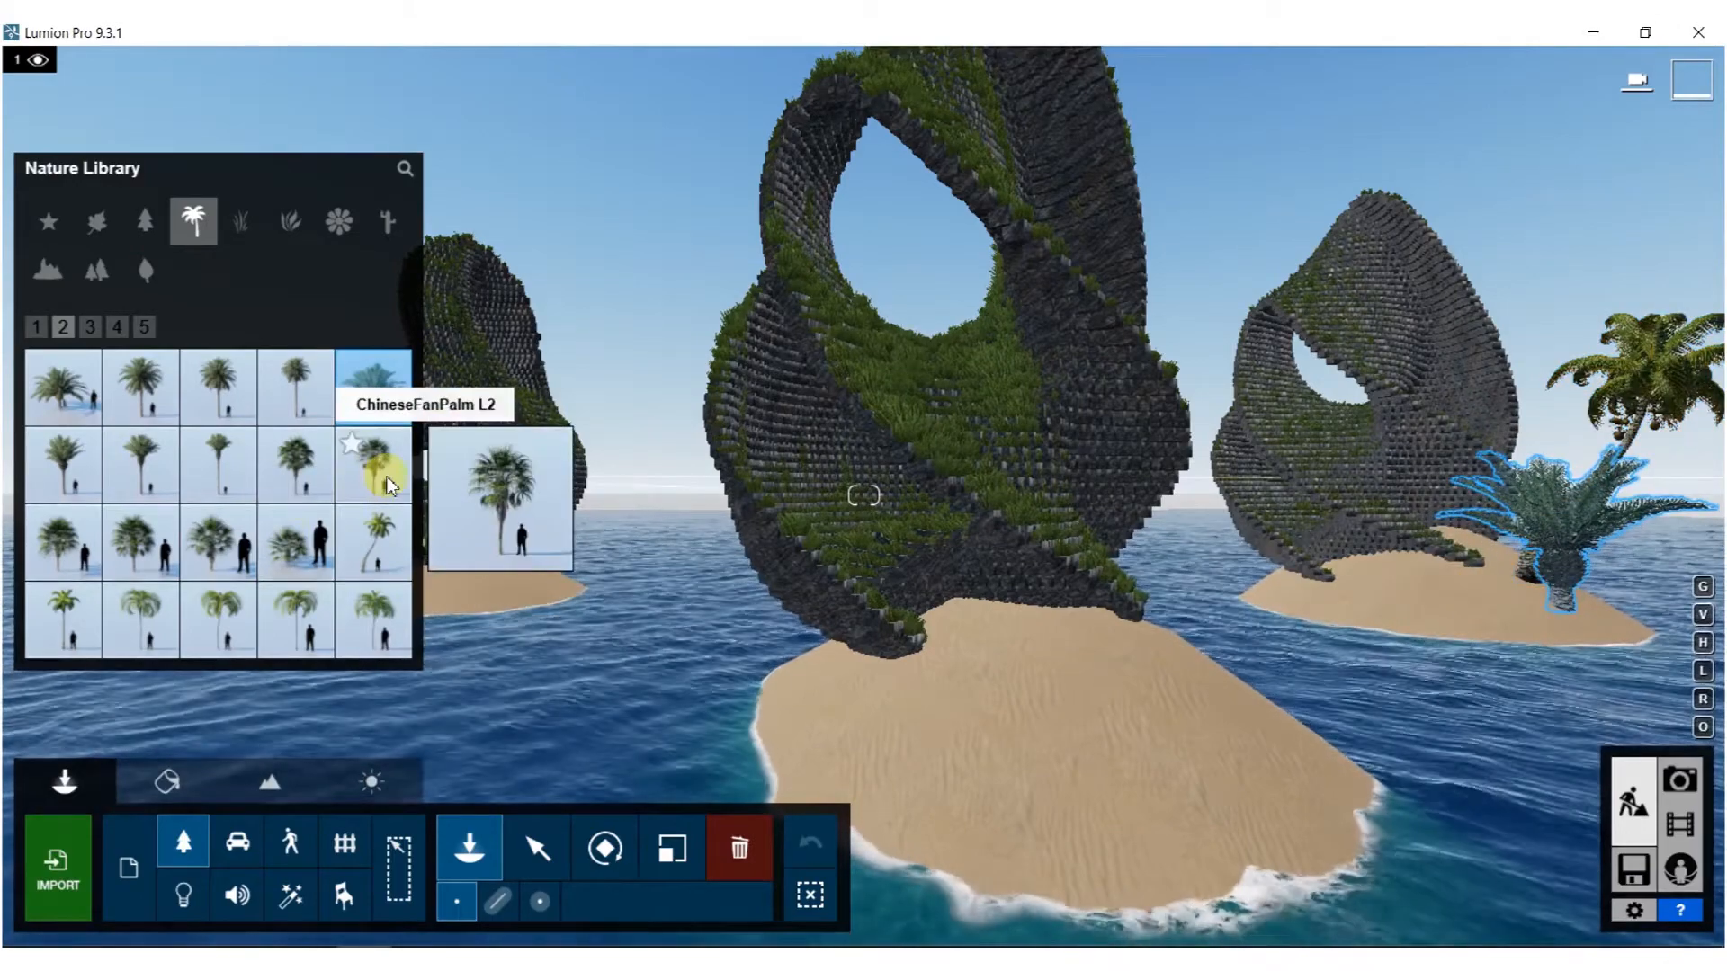
{"action": "left_click", "coordinate": [1509, 589]}
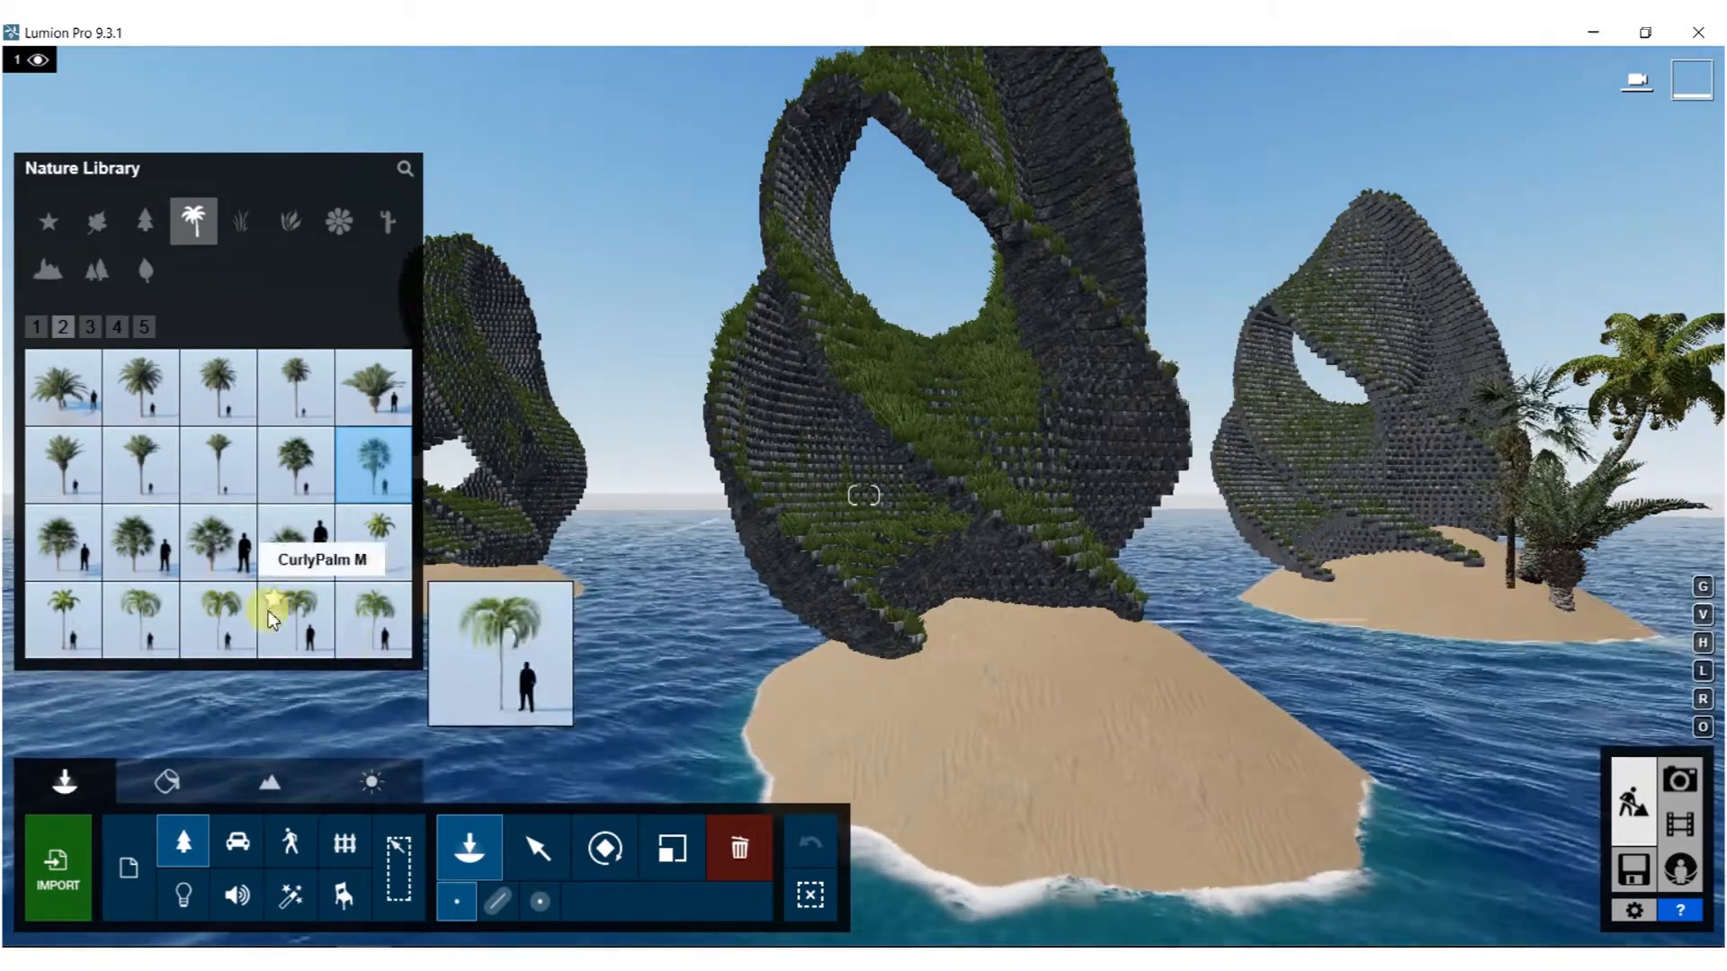
Place CanaryIslandDatePalm 005 and a short fan palm on the right side of the central form's sandy mound.
{"action": "left_click", "coordinate": [368, 387]}
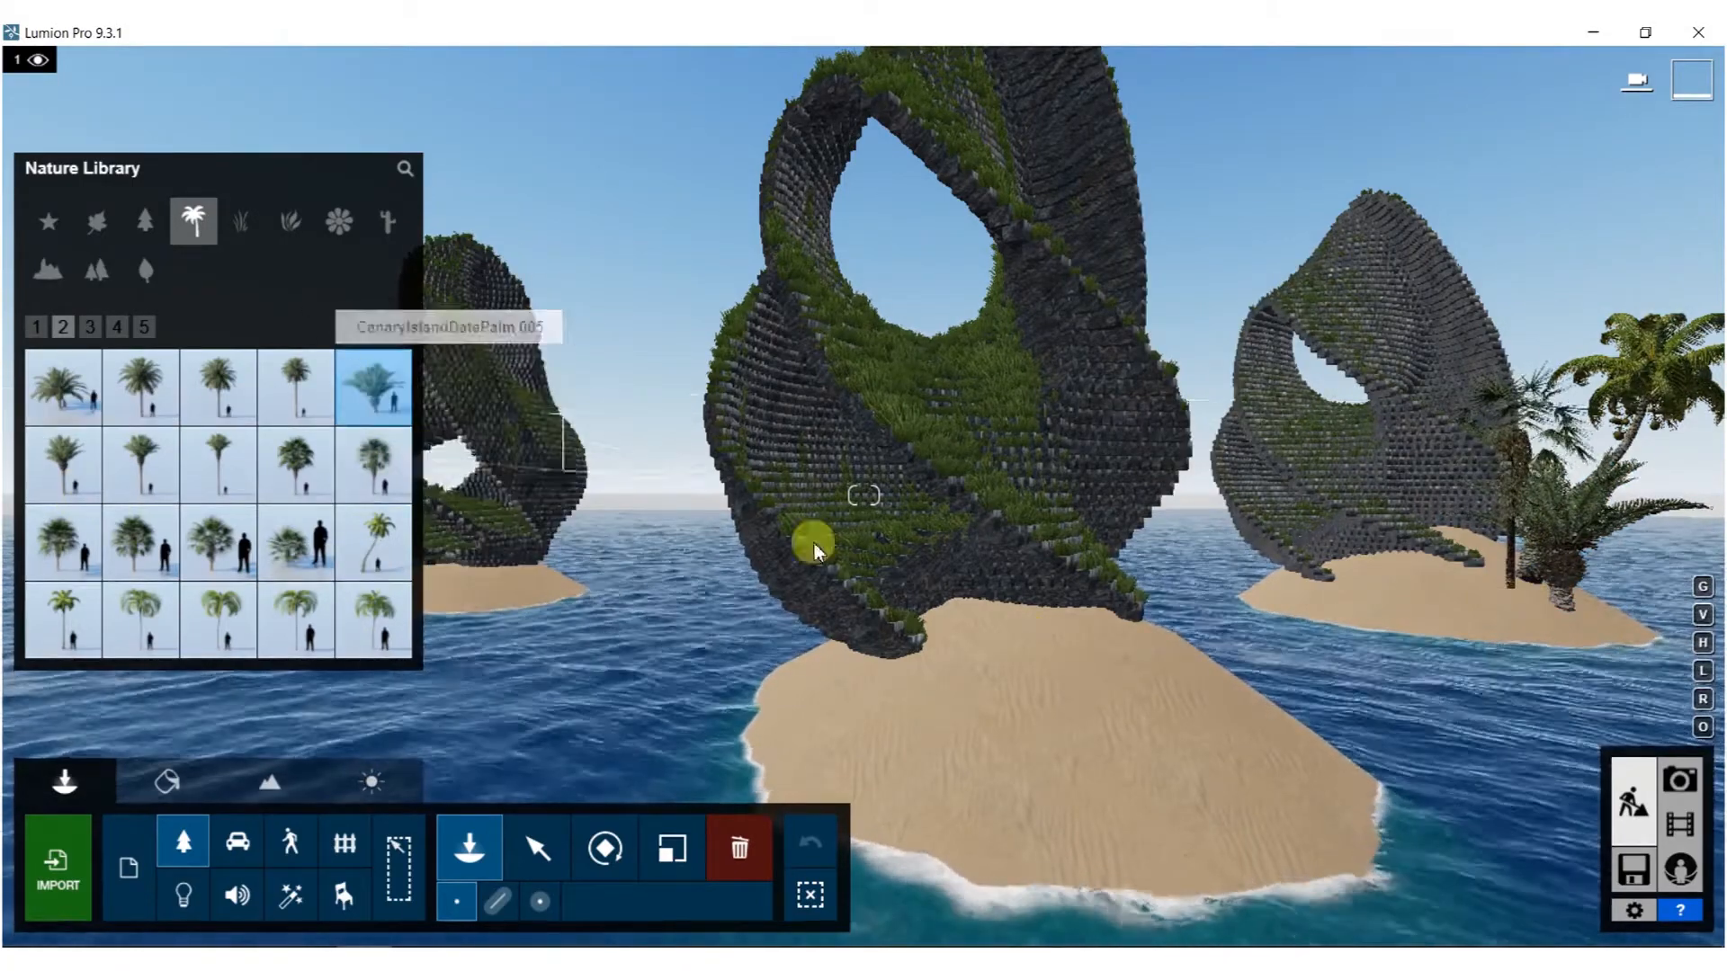
{"action": "right_click_drag", "start_coordinate": [810, 540], "coordinate": [881, 540]}
{"action": "right_click_drag", "start_coordinate": [1259, 567], "coordinate": [1168, 603]}
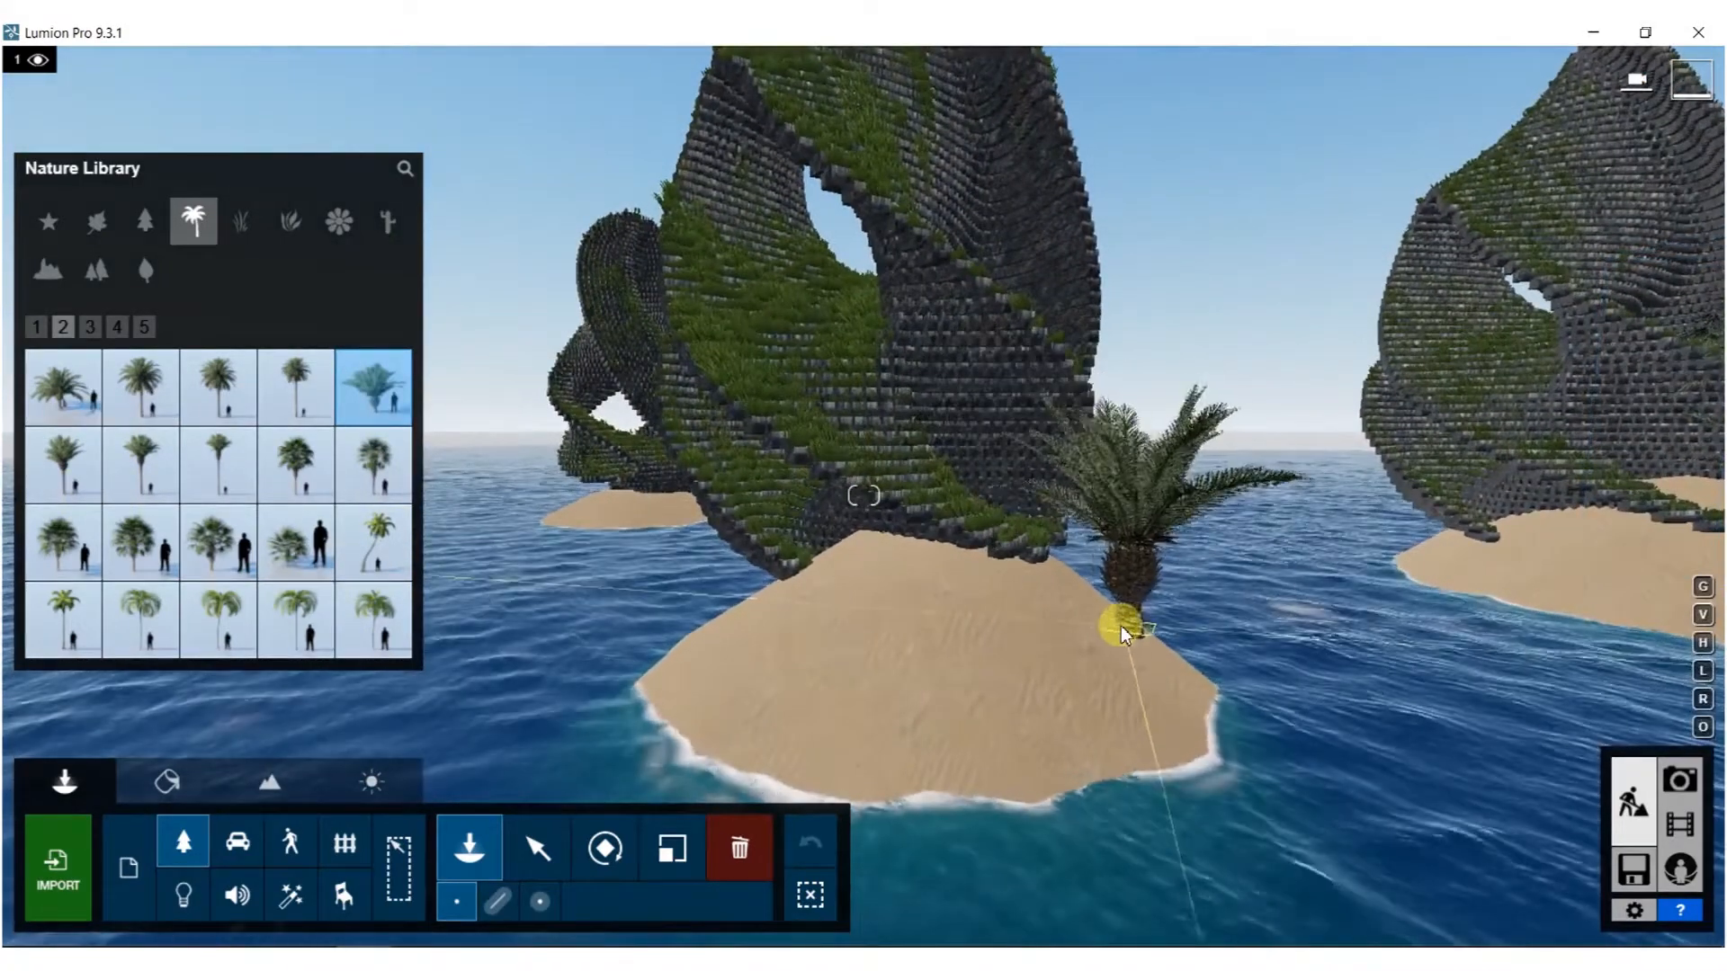
{"action": "left_click", "coordinate": [1115, 624]}
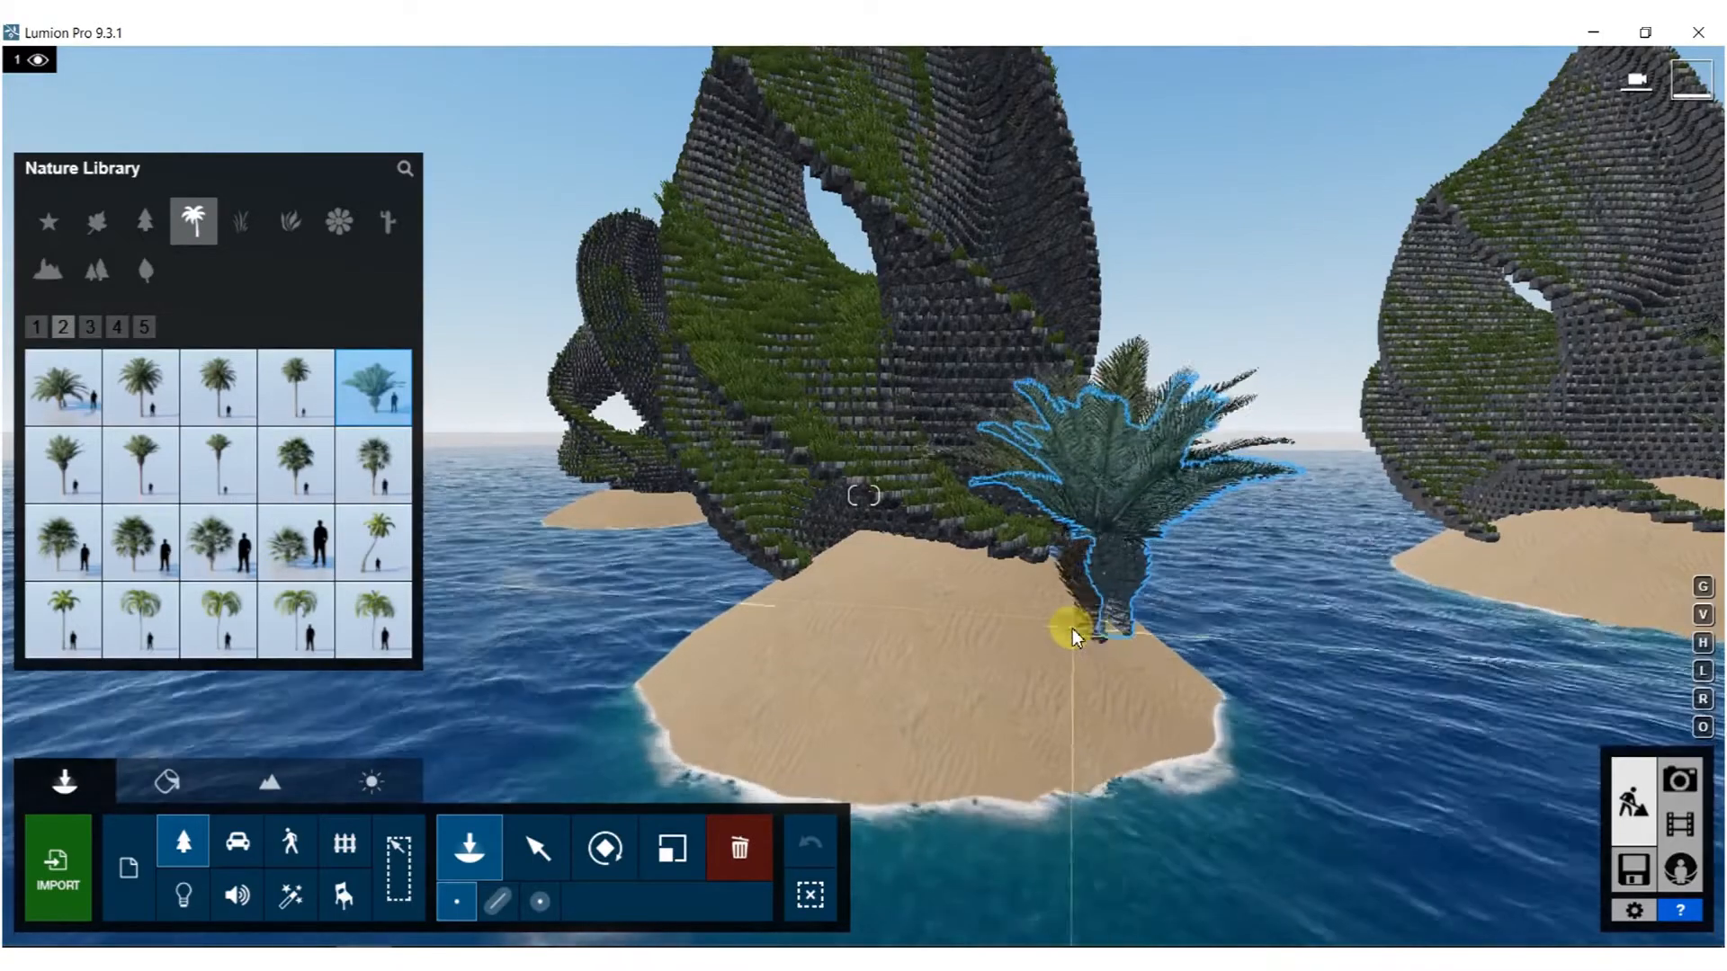
{"action": "left_click", "coordinate": [219, 543]}
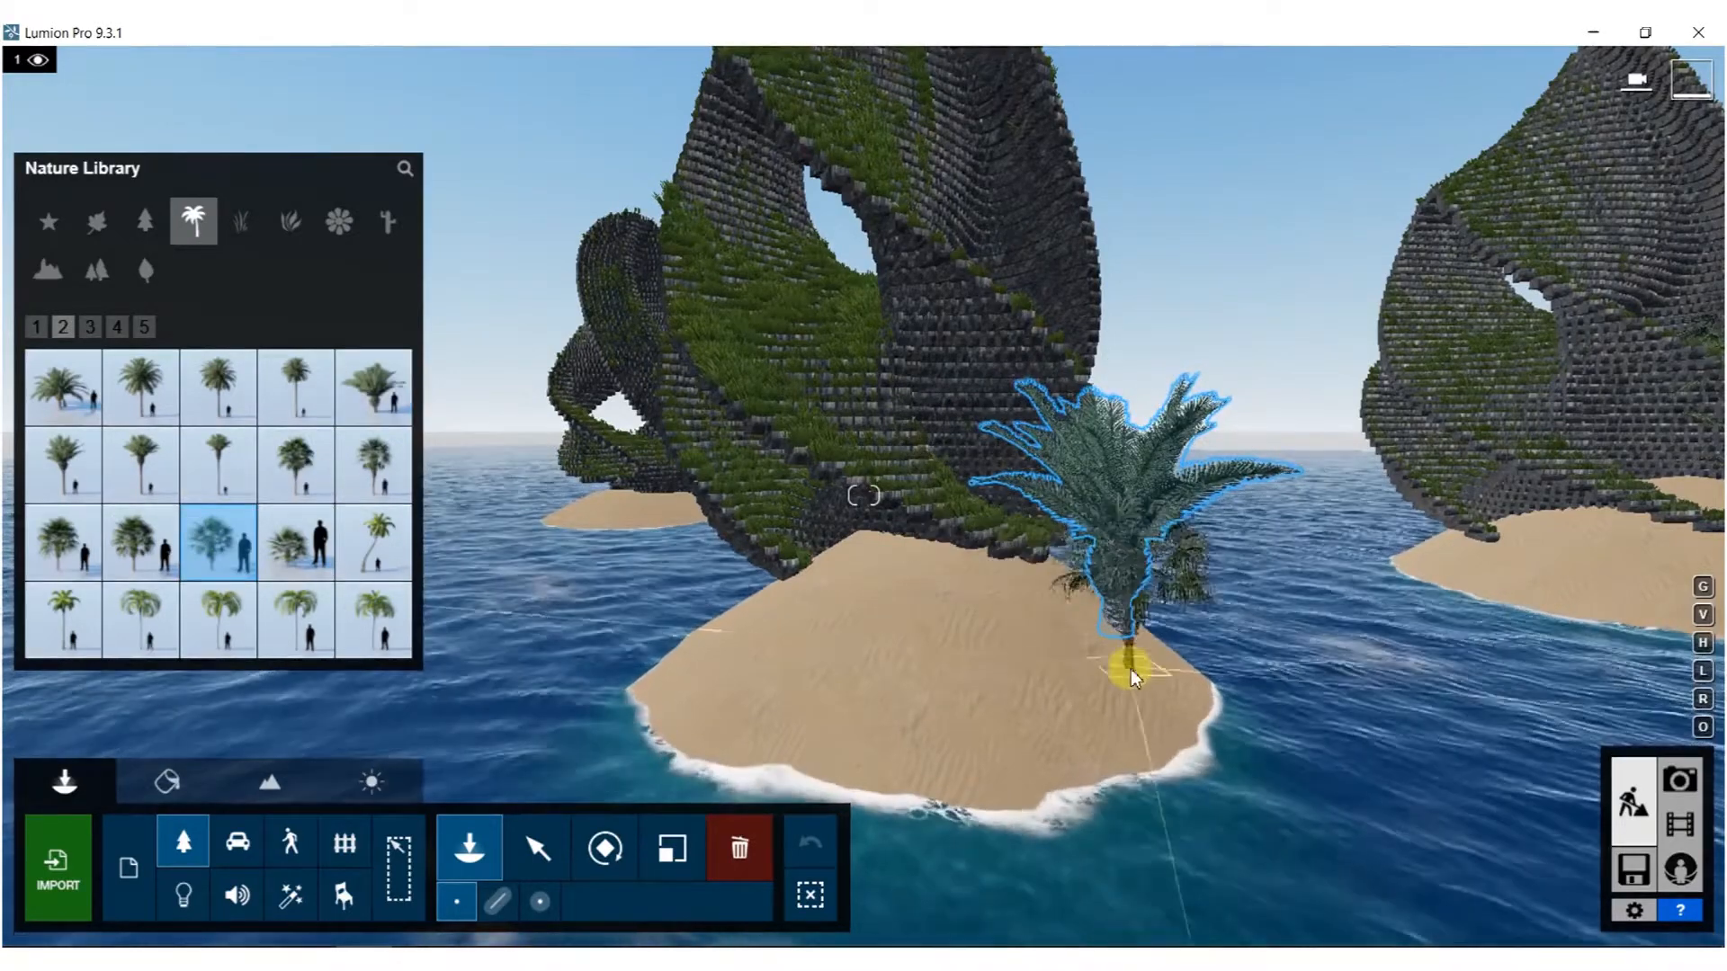
{"action": "left_click", "coordinate": [1143, 685]}
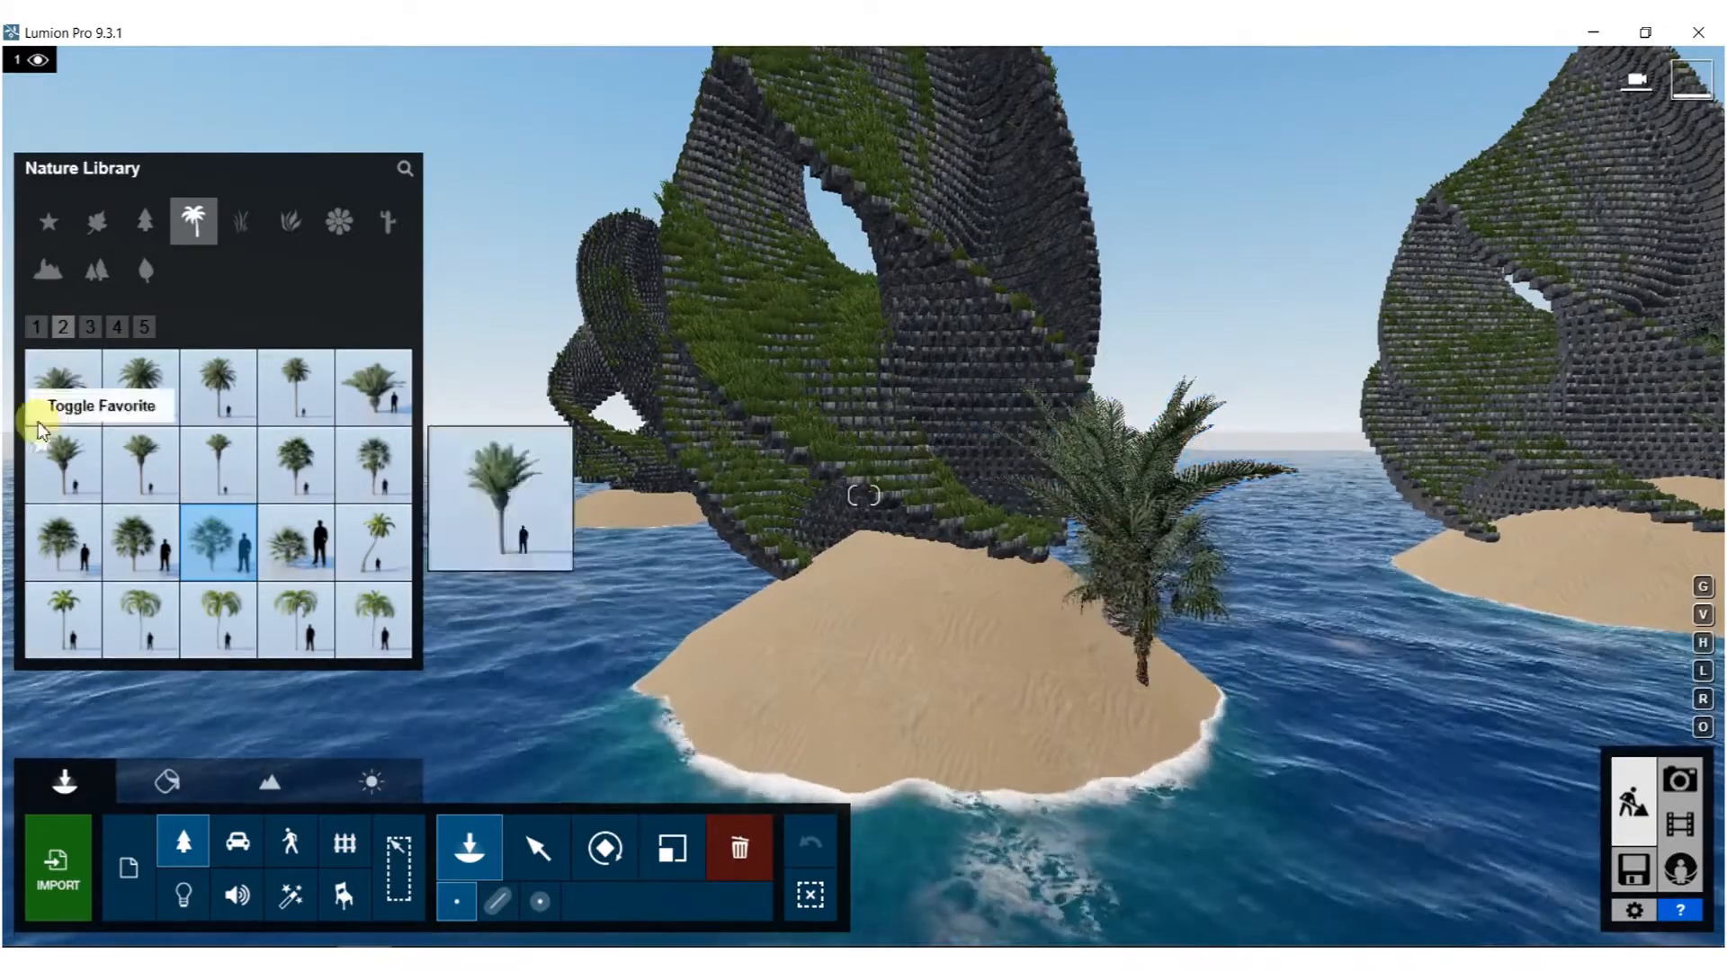
Place the broad-crowned, low date palm on the left edge of another form's sandy mound.
{"action": "left_click", "coordinate": [68, 395]}
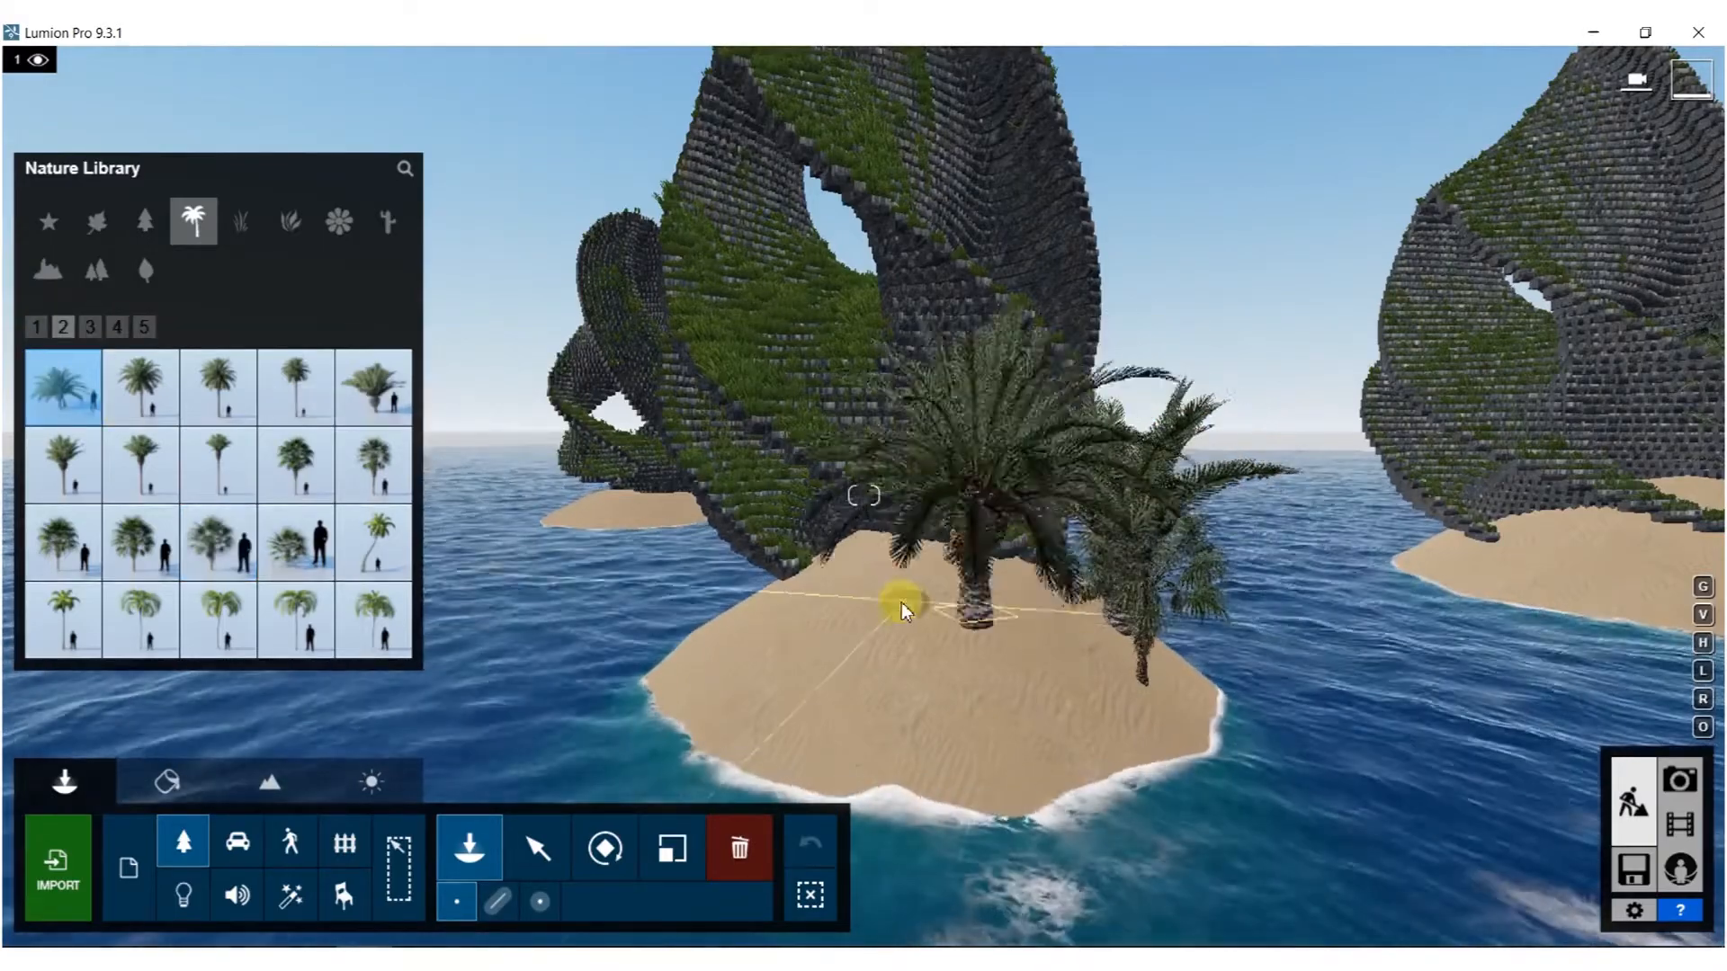
{"action": "key", "text": "s"}
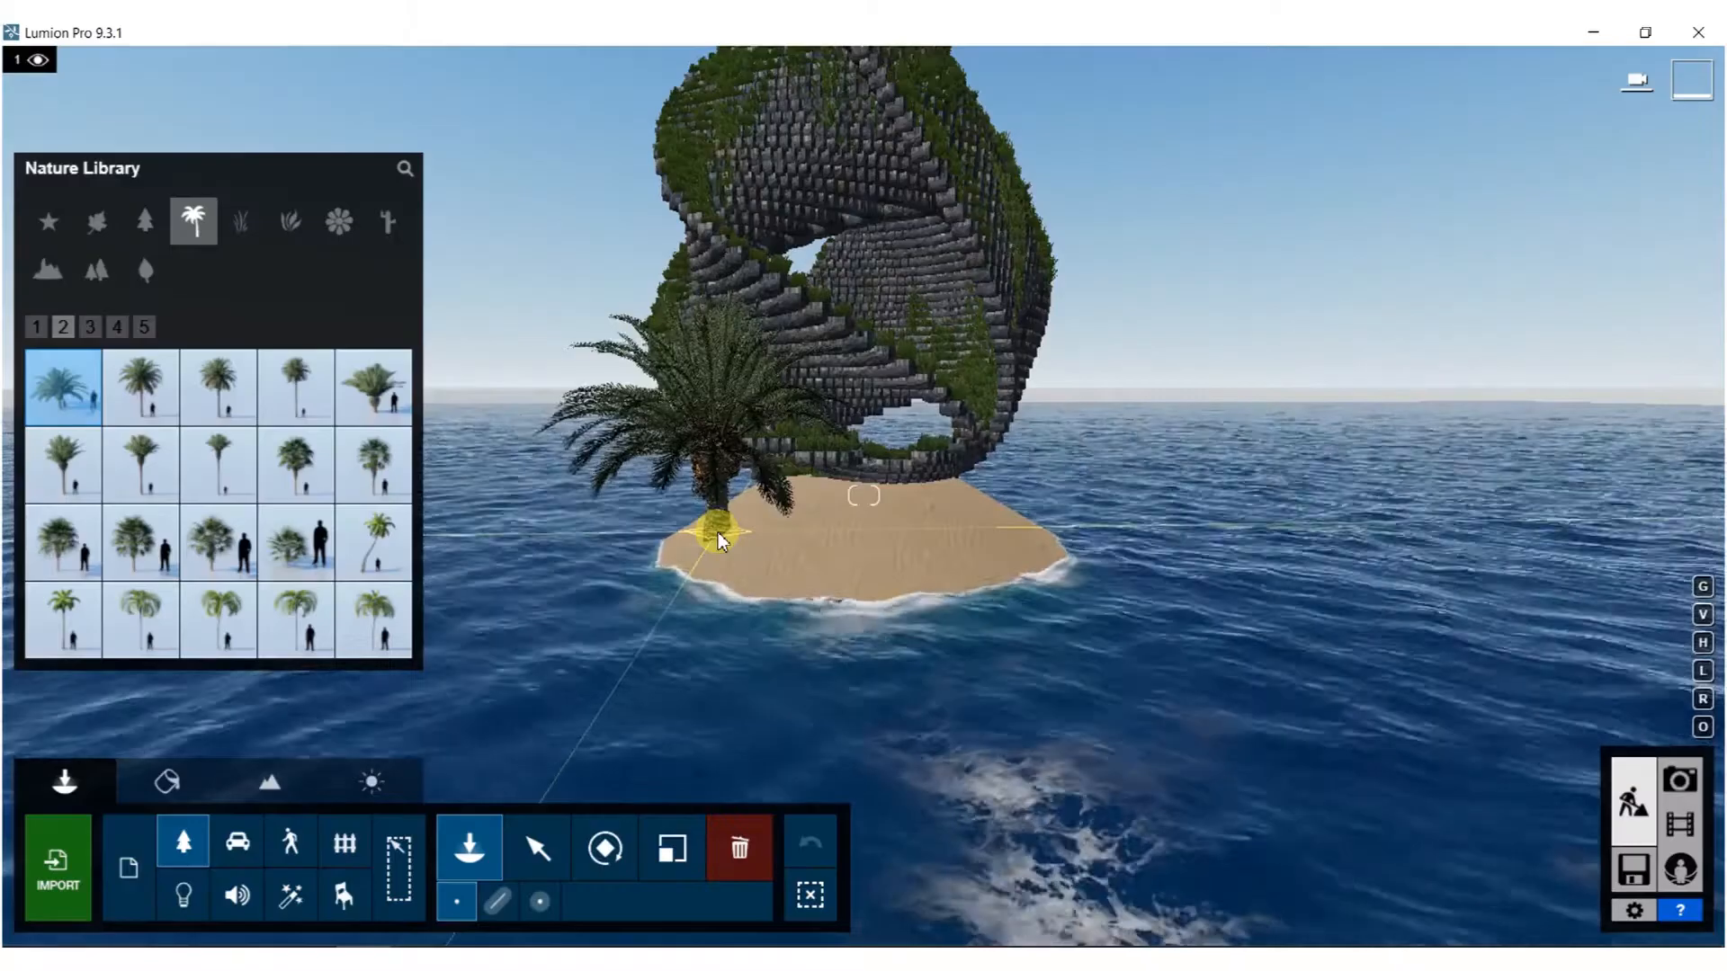
{"action": "left_click", "coordinate": [720, 543]}
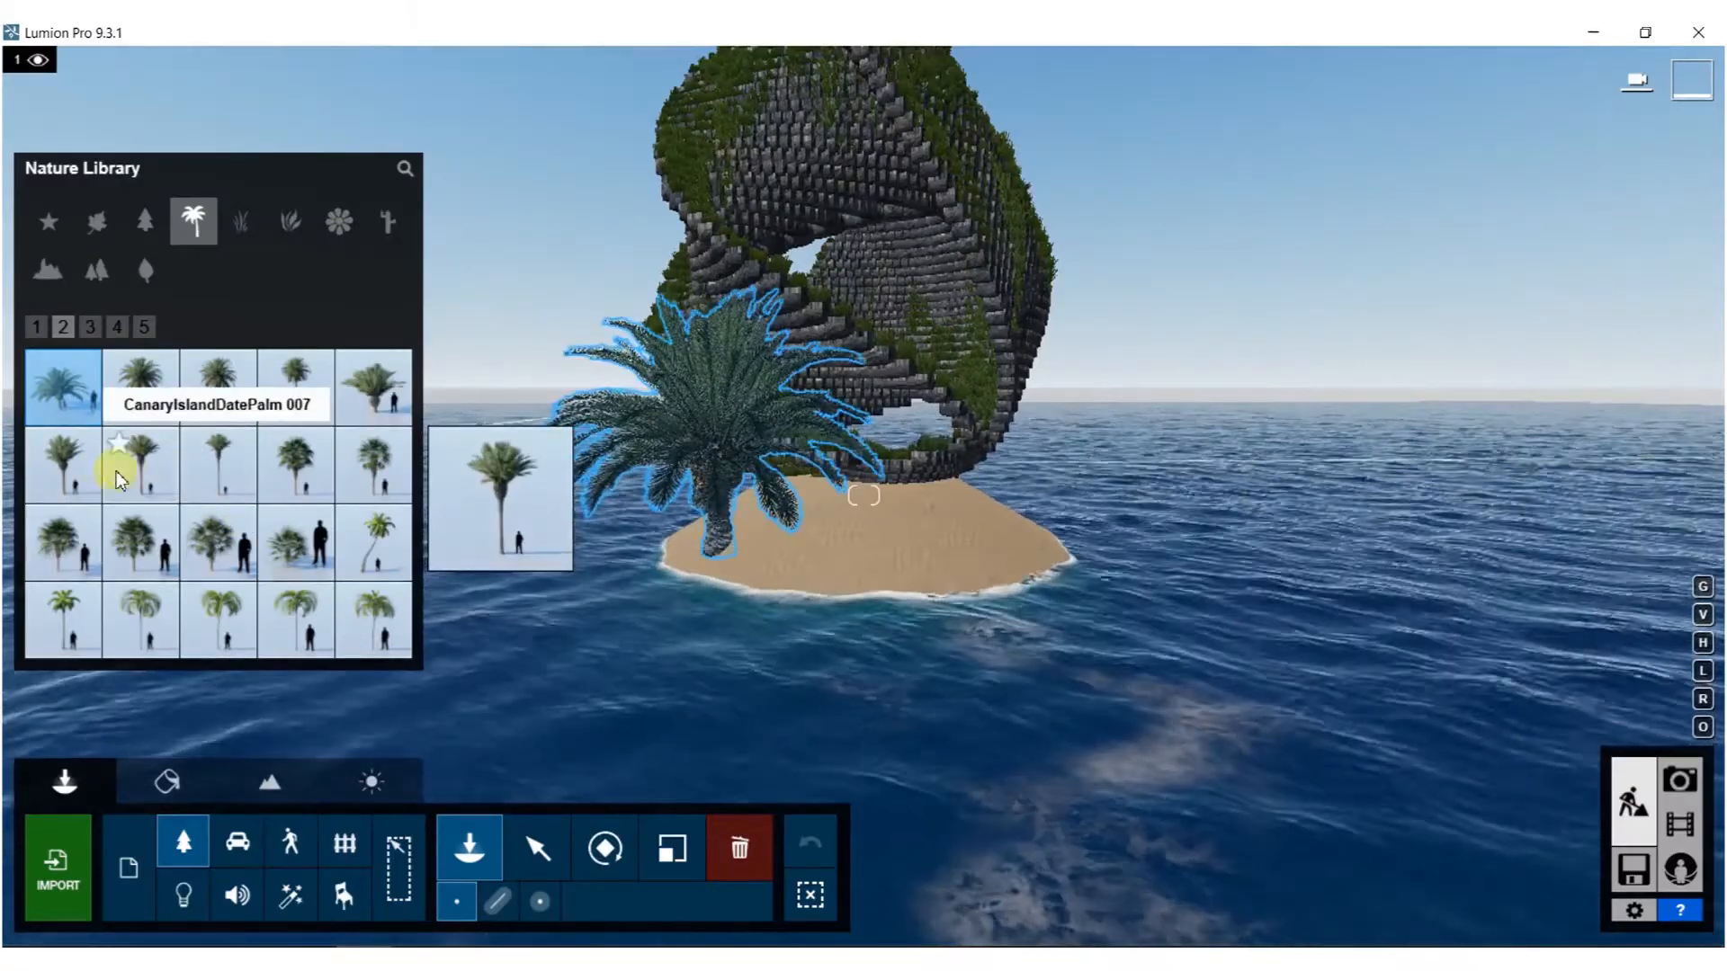
Plant CanaryIslandDatePalm 007 beside the low date palm on the outer mound, and ChineseFanPalm S2 near the shore of the central form's mound.
{"action": "left_click", "coordinate": [129, 476]}
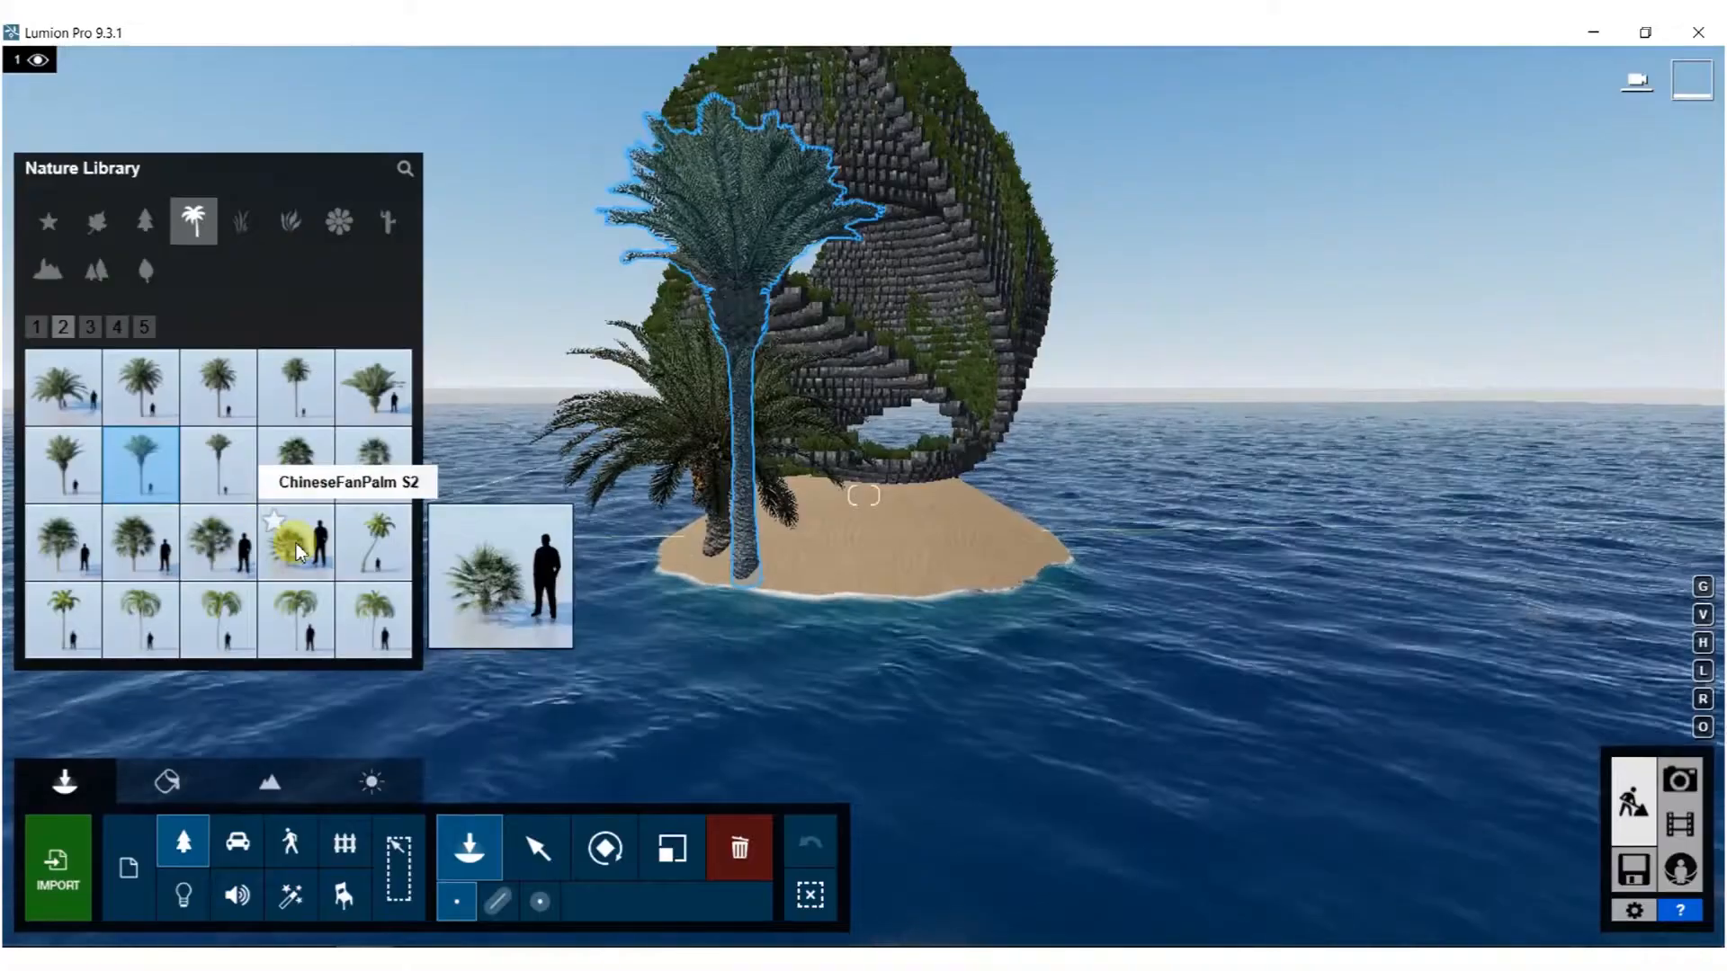
{"action": "left_click", "coordinate": [295, 543]}
{"action": "right_click_drag", "start_coordinate": [605, 513], "coordinate": [655, 450]}
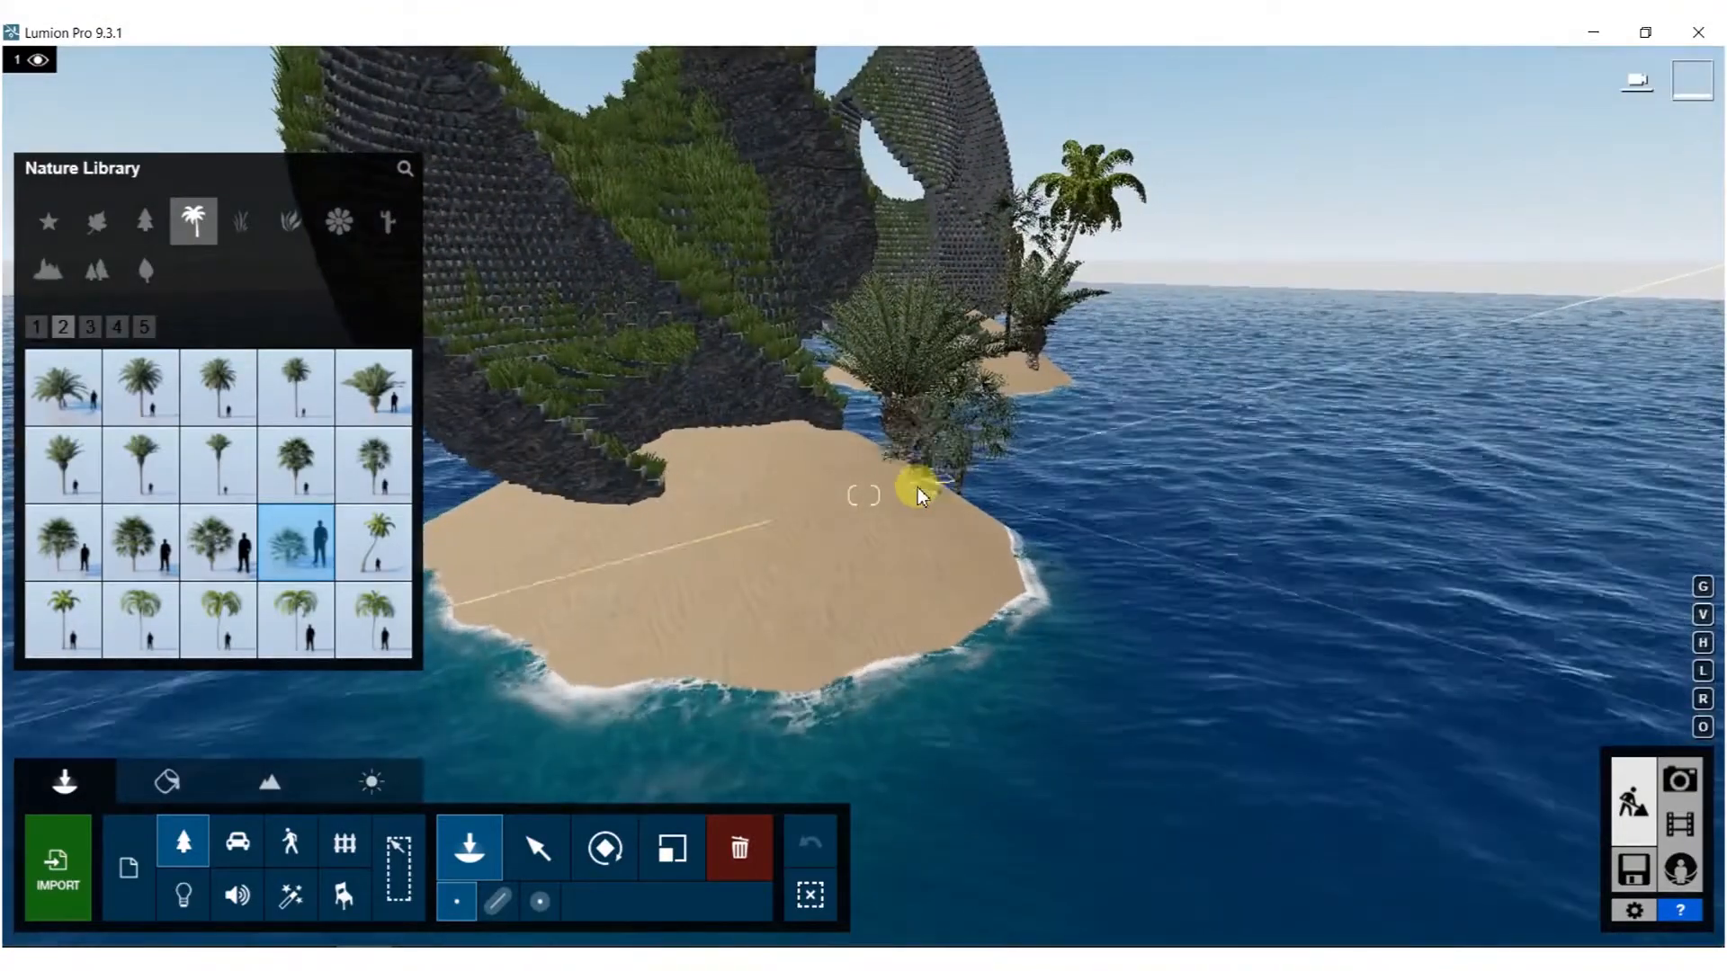
{"action": "mouse_move", "coordinate": [913, 477]}
{"action": "right_mouse_down"}
{"action": "mouse_move", "coordinate": [890, 481]}
{"action": "mouse_move", "coordinate": [935, 477]}
{"action": "right_mouse_up"}
{"action": "key", "text": "w"}
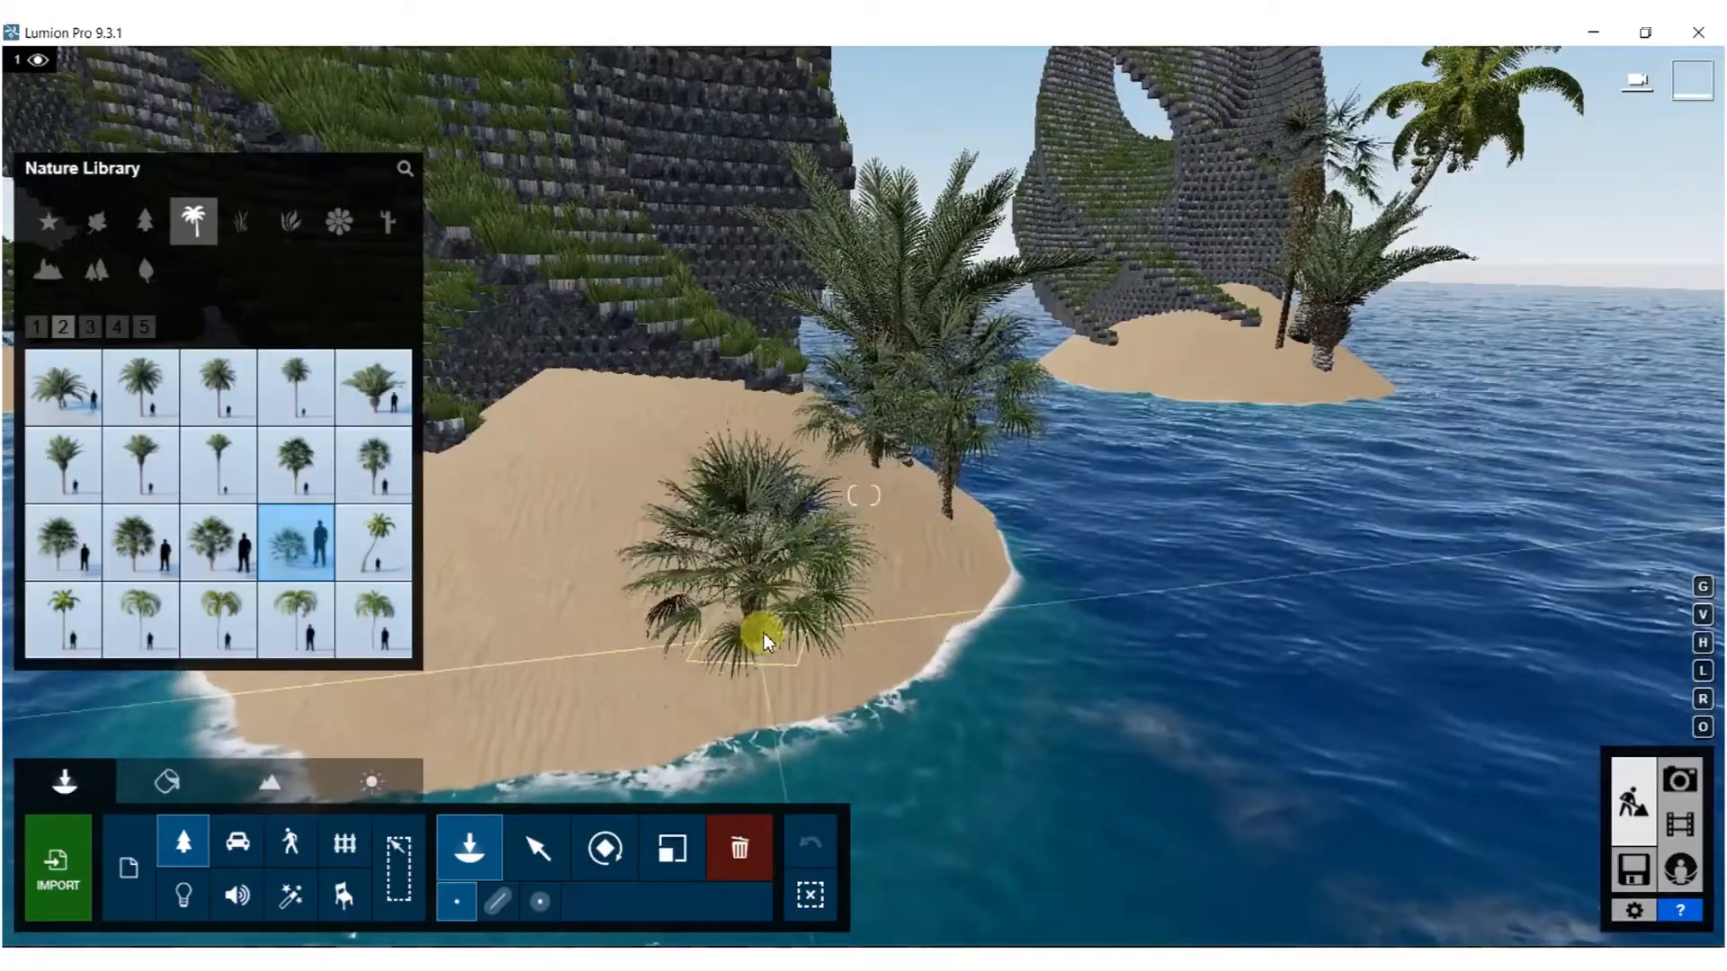
{"action": "left_click", "coordinate": [807, 625]}
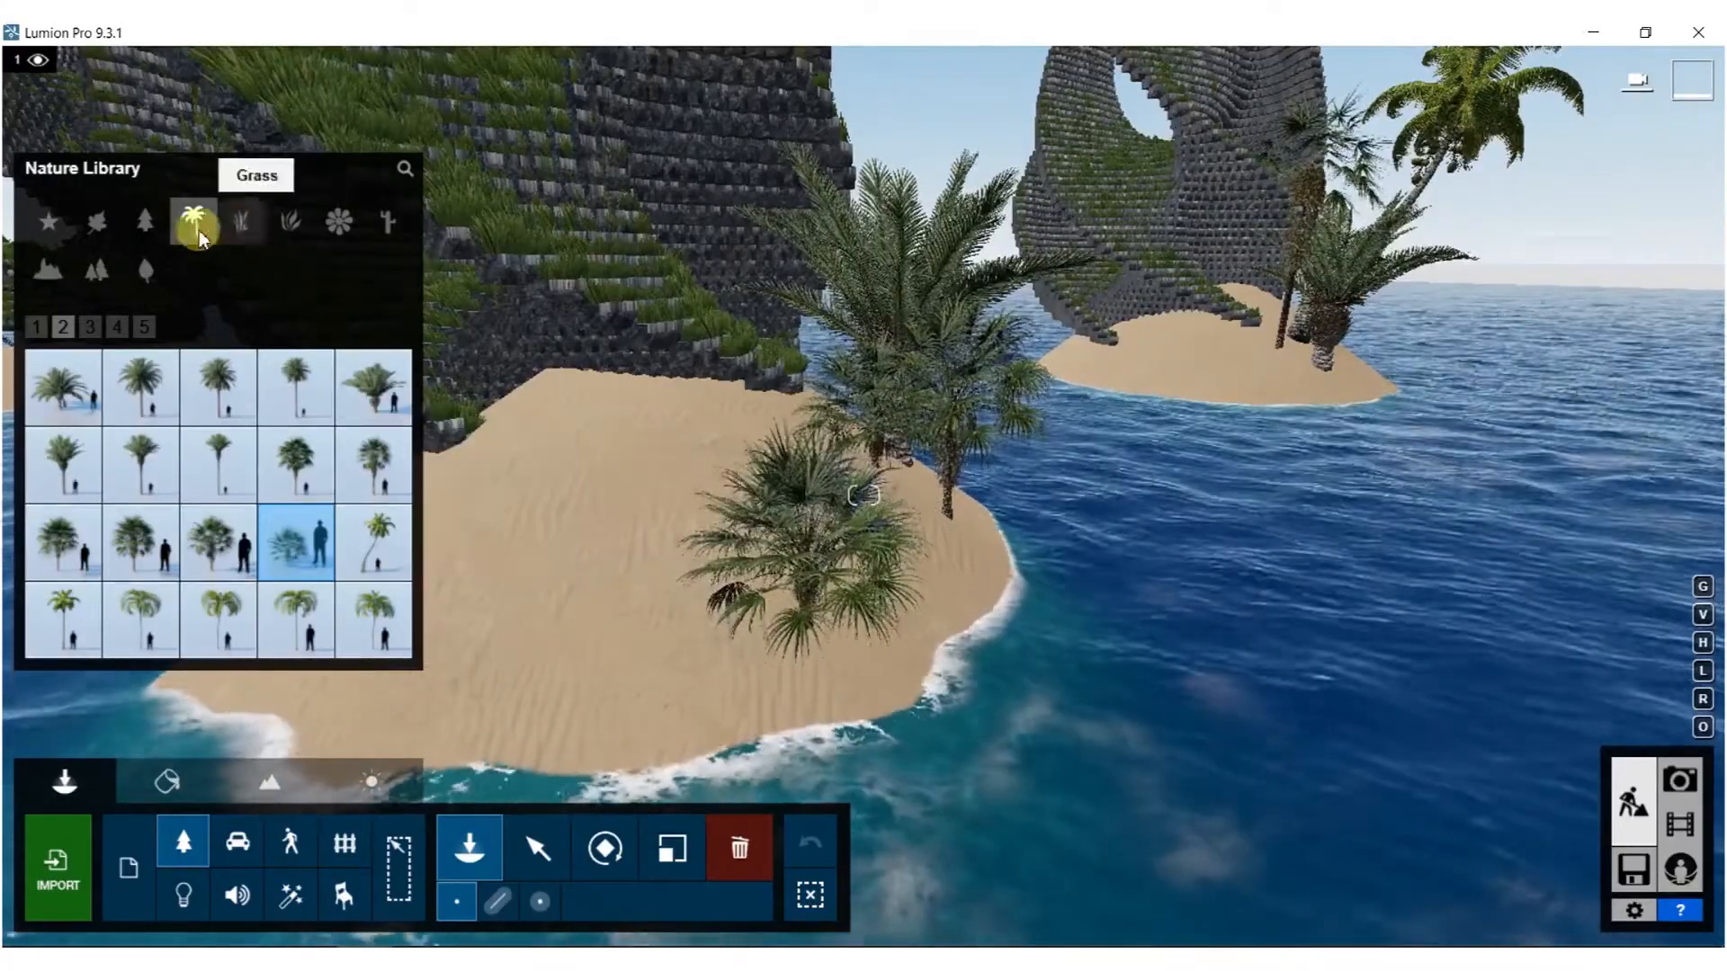
Choose a low, spreading plant from the Grass category and scatter patches around the palm bases on the central form's mound.
{"action": "left_click", "coordinate": [148, 269]}
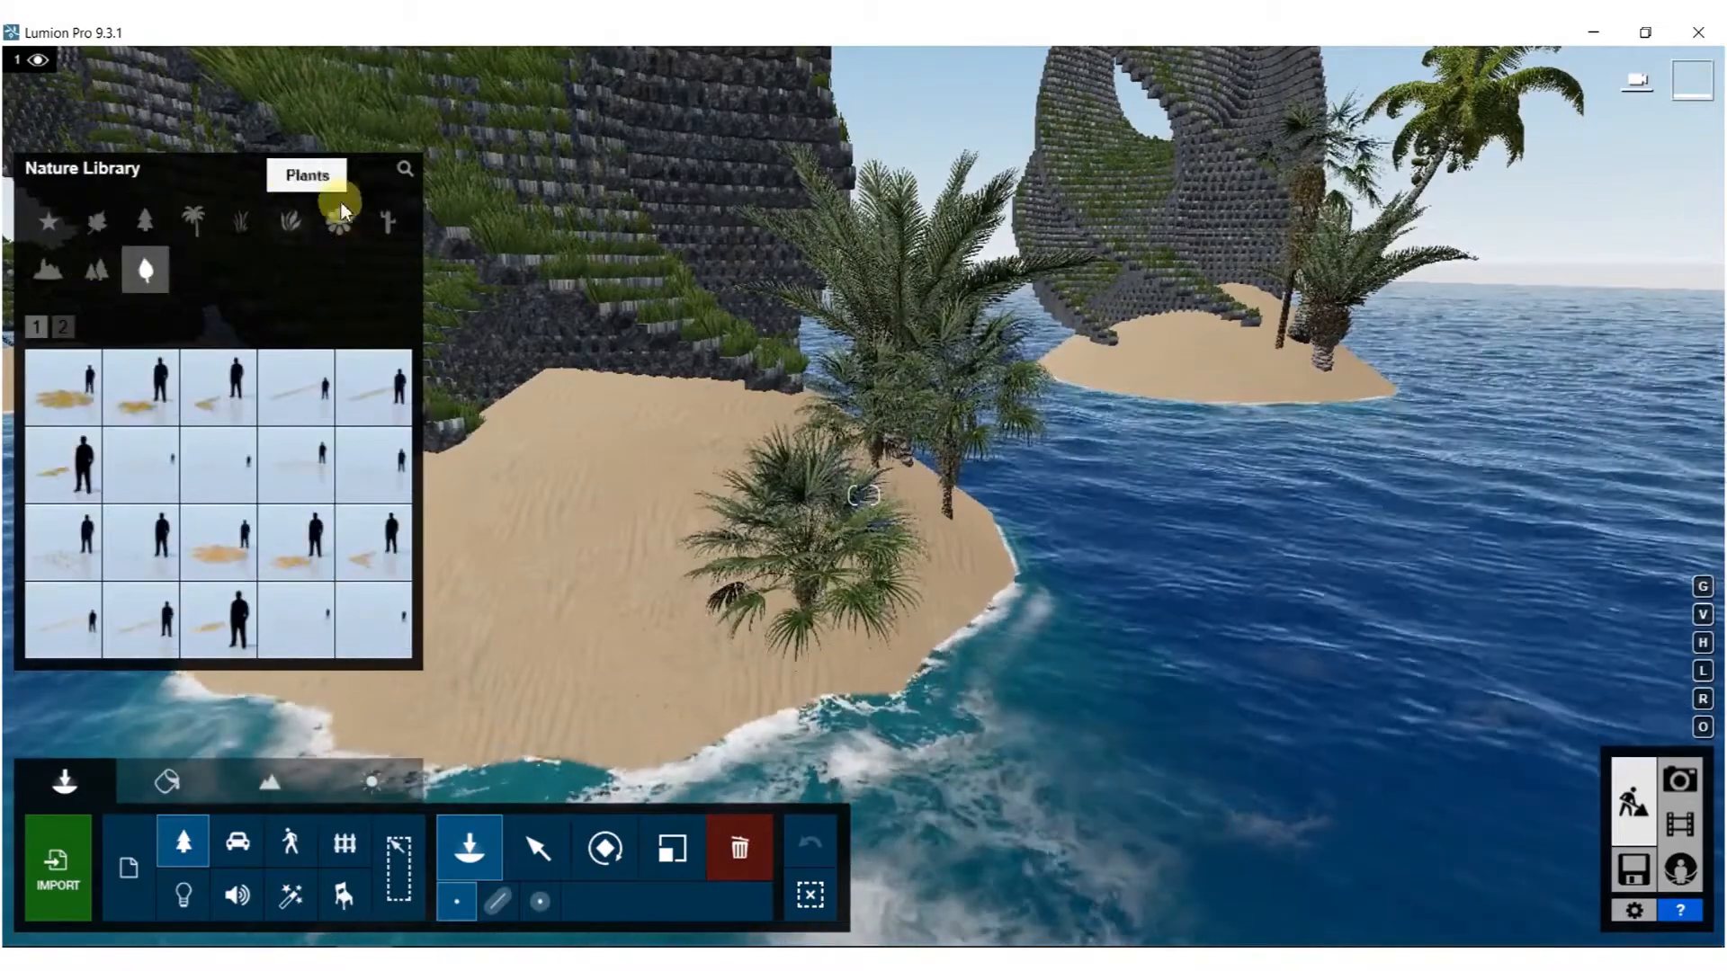
{"action": "left_click", "coordinate": [286, 227]}
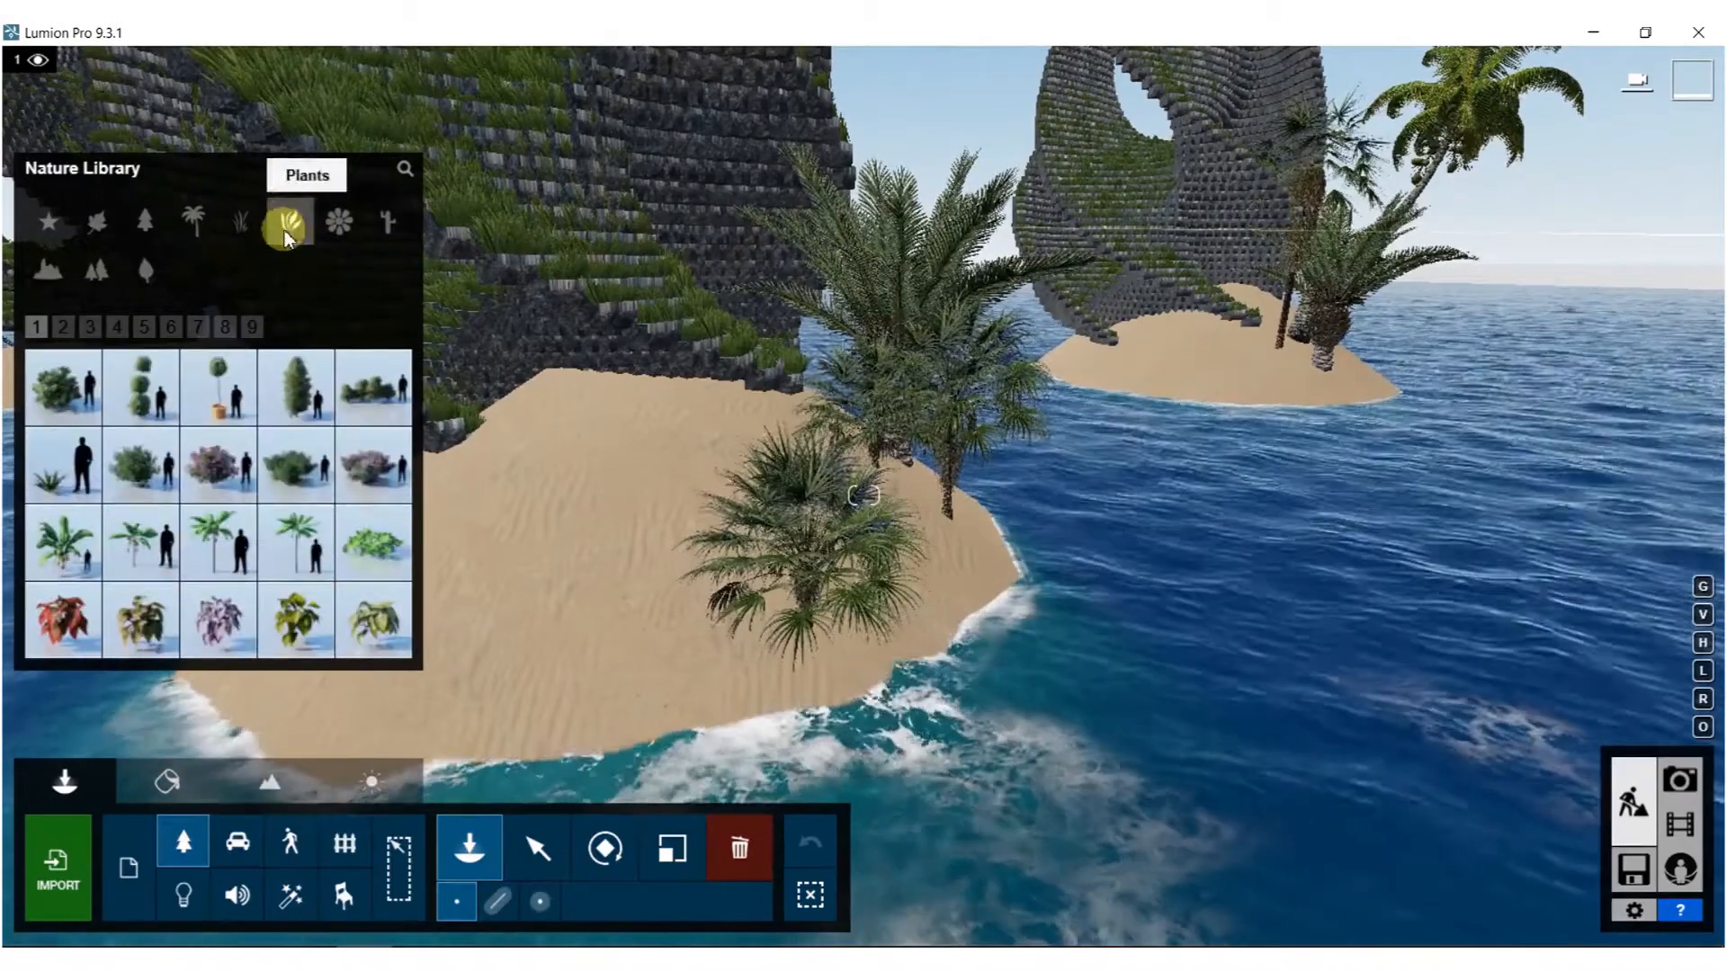
{"action": "left_click", "coordinate": [239, 223]}
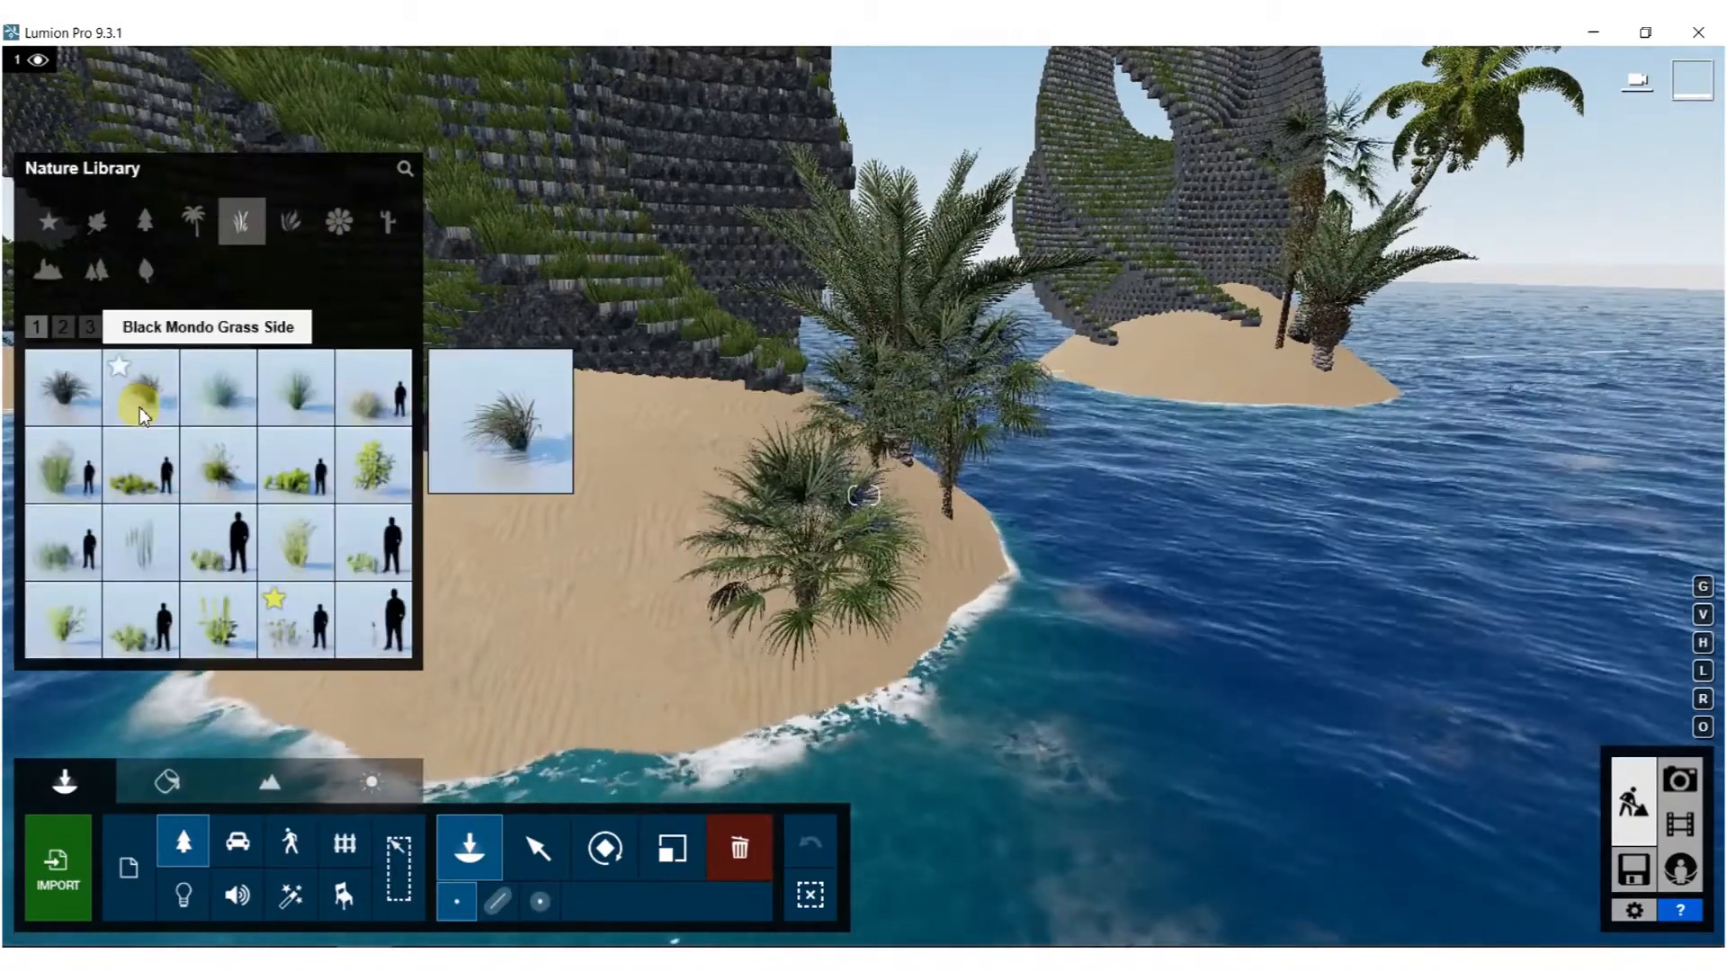
{"action": "left_click", "coordinate": [142, 409]}
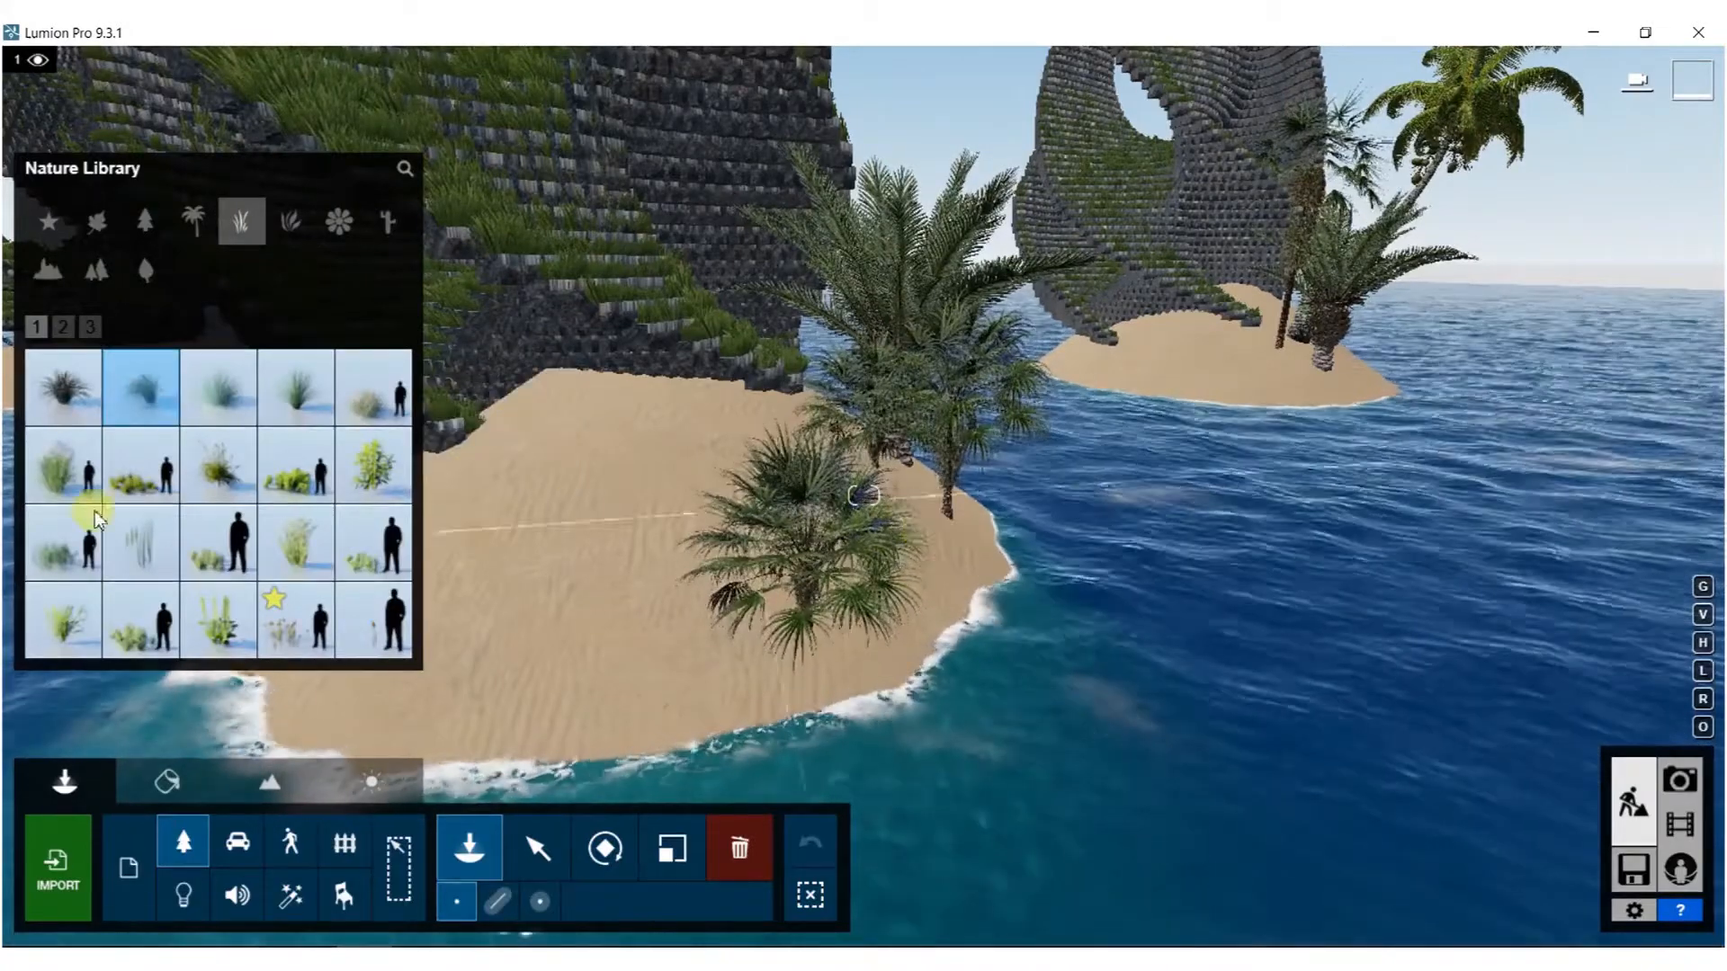
{"action": "left_click", "coordinate": [212, 548]}
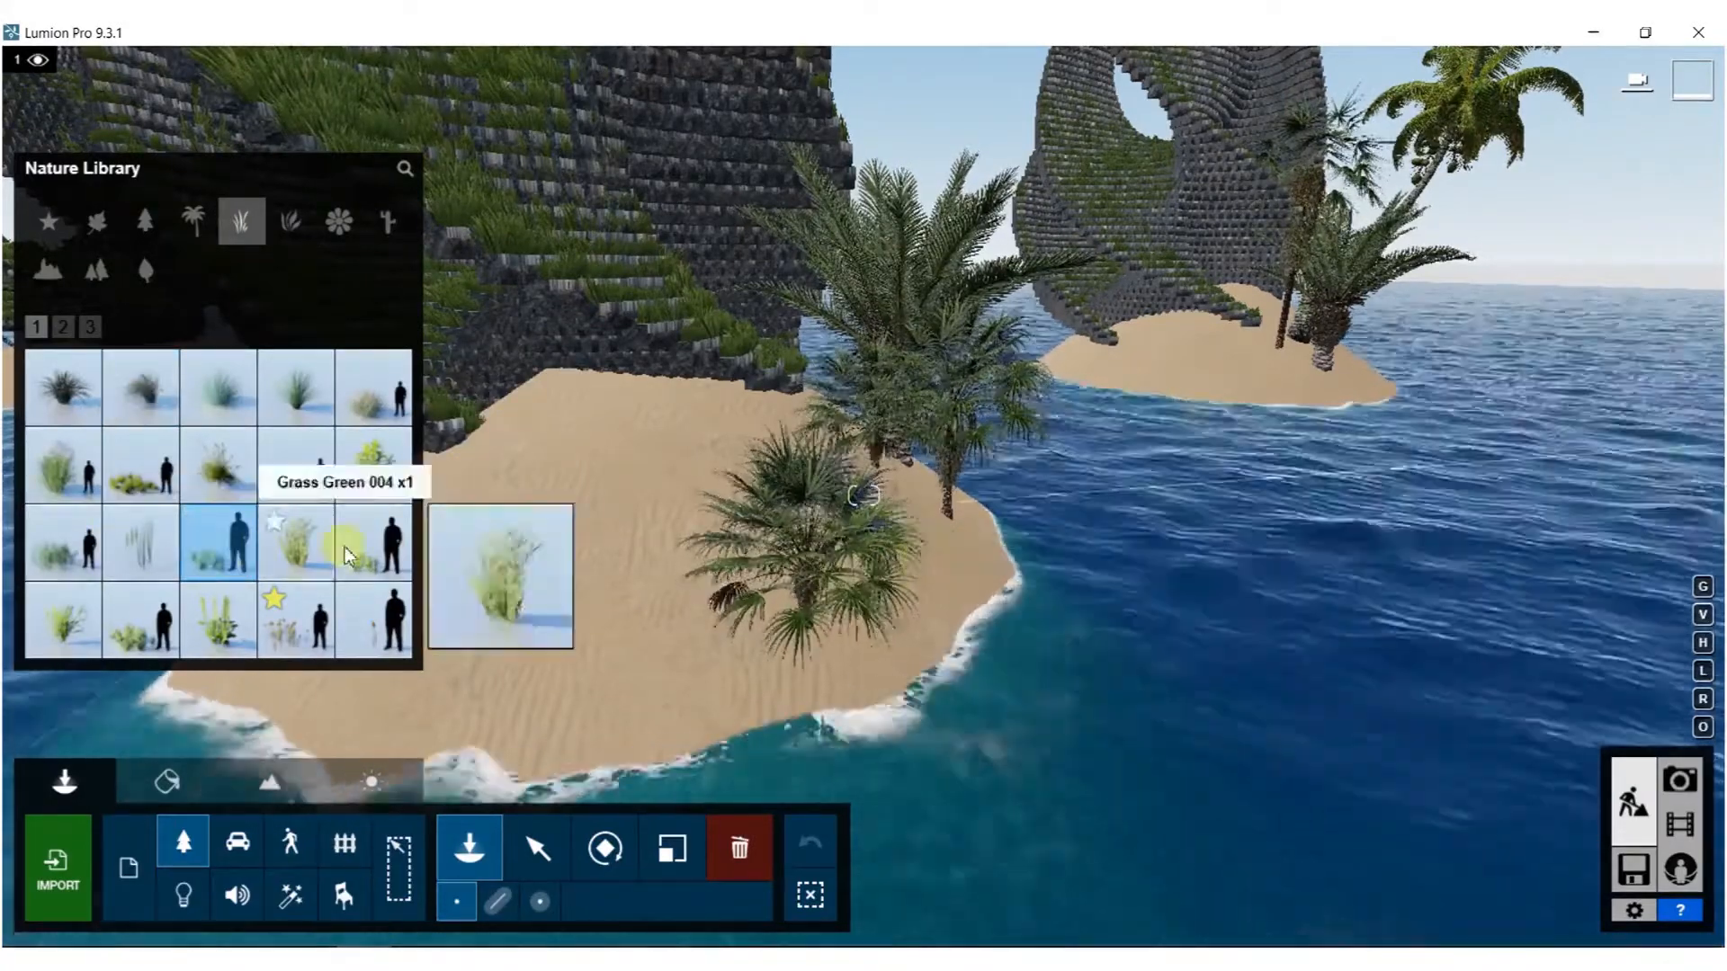
{"action": "left_click", "coordinate": [930, 525]}
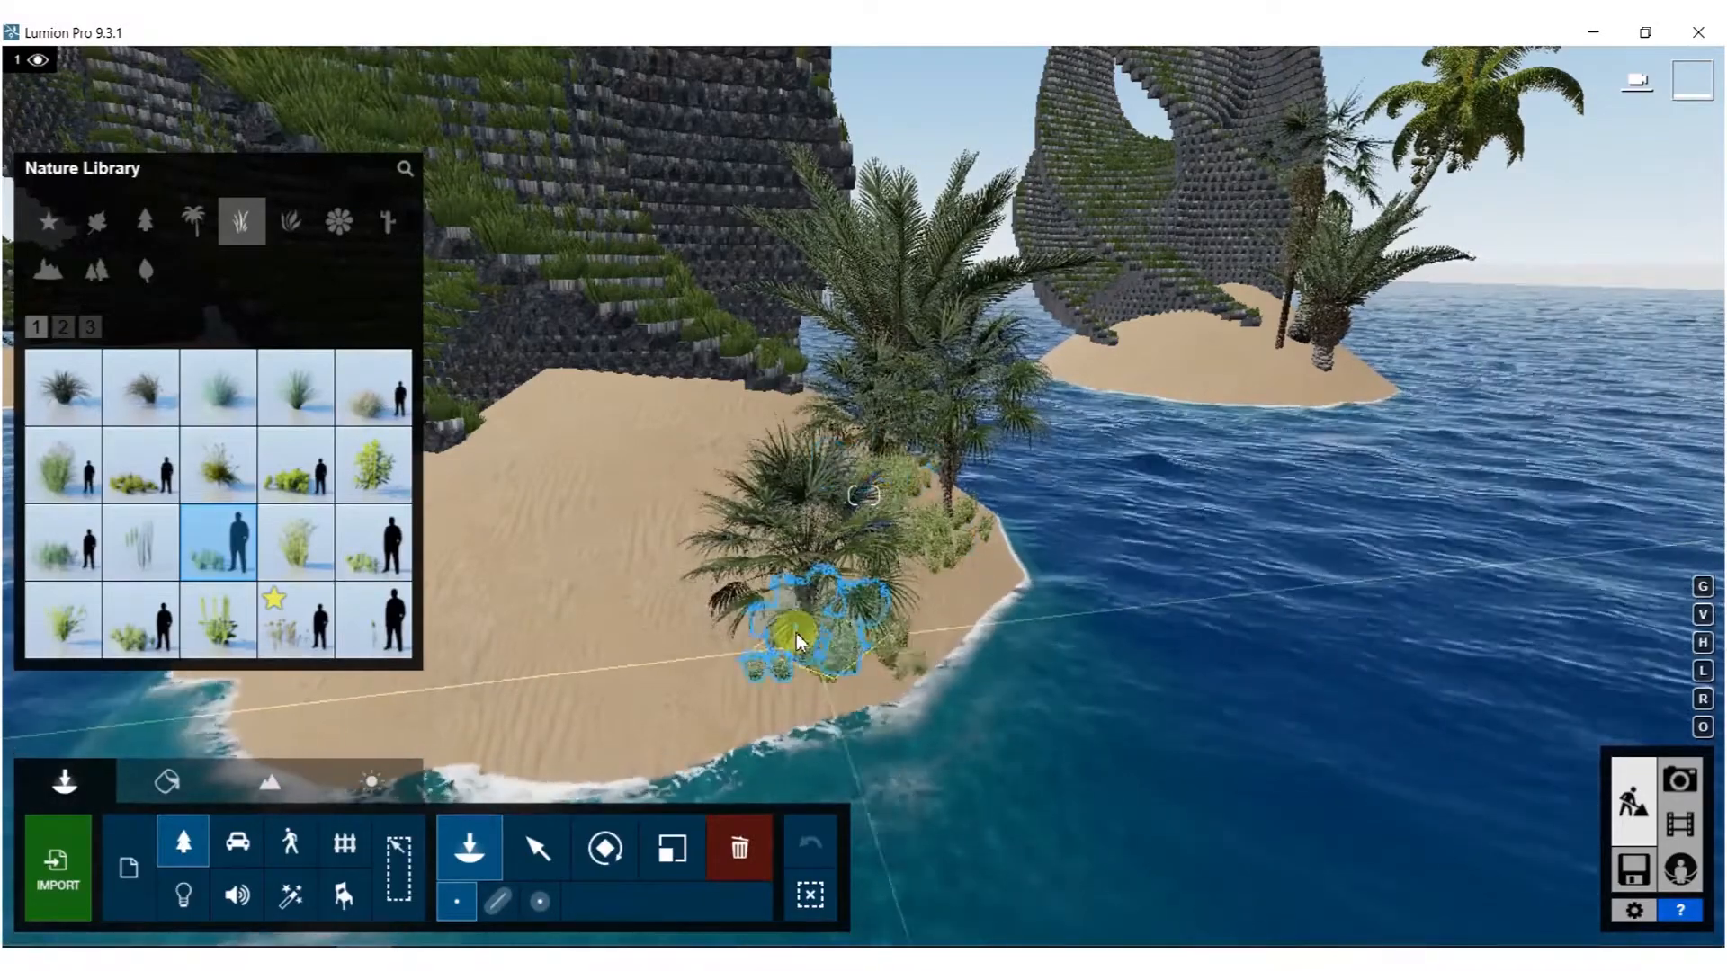
{"action": "left_click", "coordinate": [705, 601]}
{"action": "left_click", "coordinate": [736, 639]}
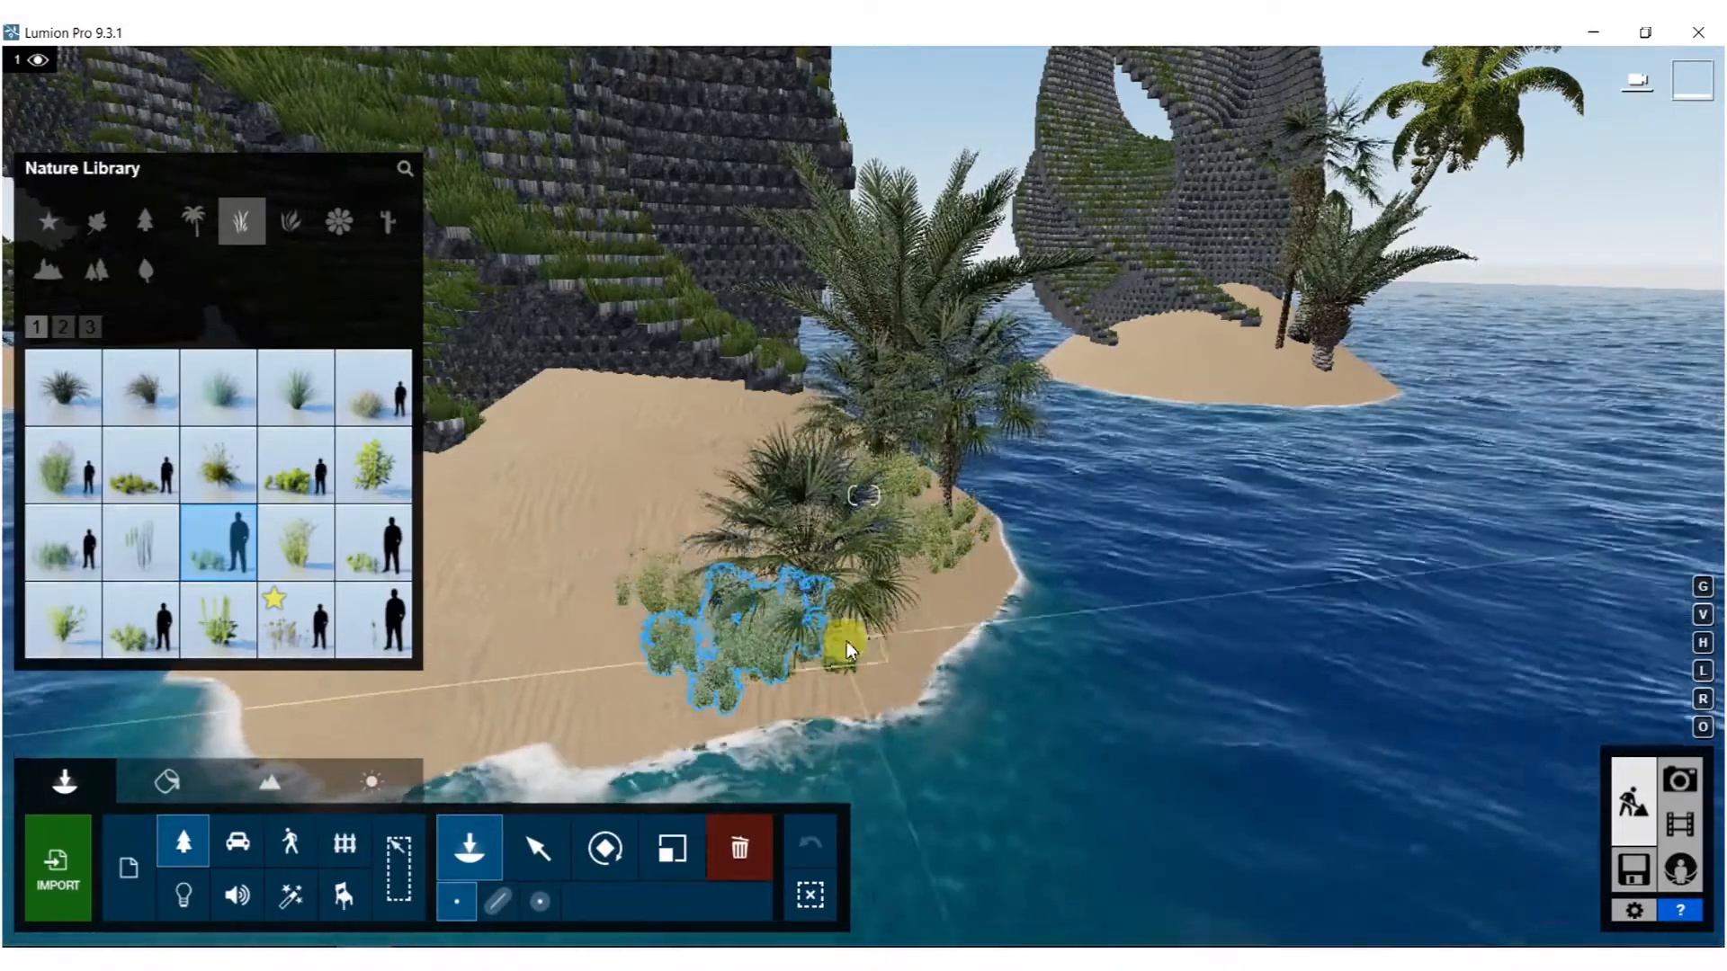
{"action": "left_click", "coordinate": [903, 617]}
Scatter the same low grass plant around the date palm's trunk on the mound with the curved coconut palm.
{"action": "key", "text": "w"}
{"action": "right_click_drag", "start_coordinate": [1076, 486], "coordinate": [594, 559]}
{"action": "key", "text": "d"}
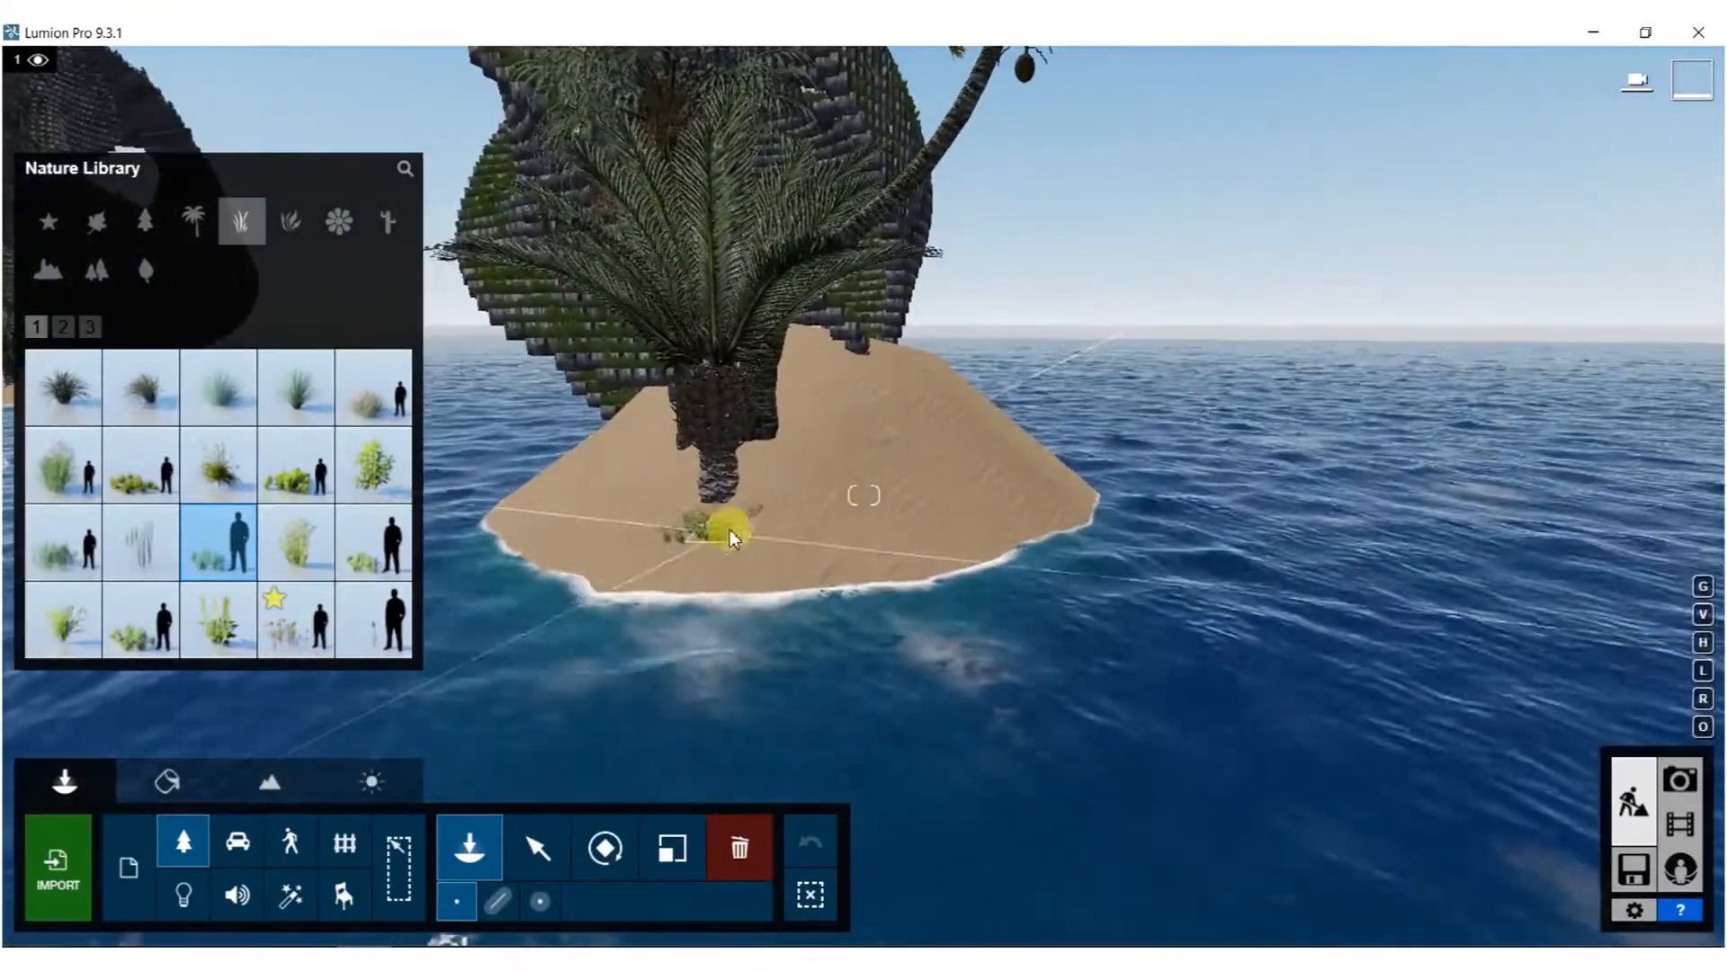
{"action": "left_click", "coordinate": [755, 517]}
{"action": "left_click", "coordinate": [765, 482]}
{"action": "left_click", "coordinate": [732, 528]}
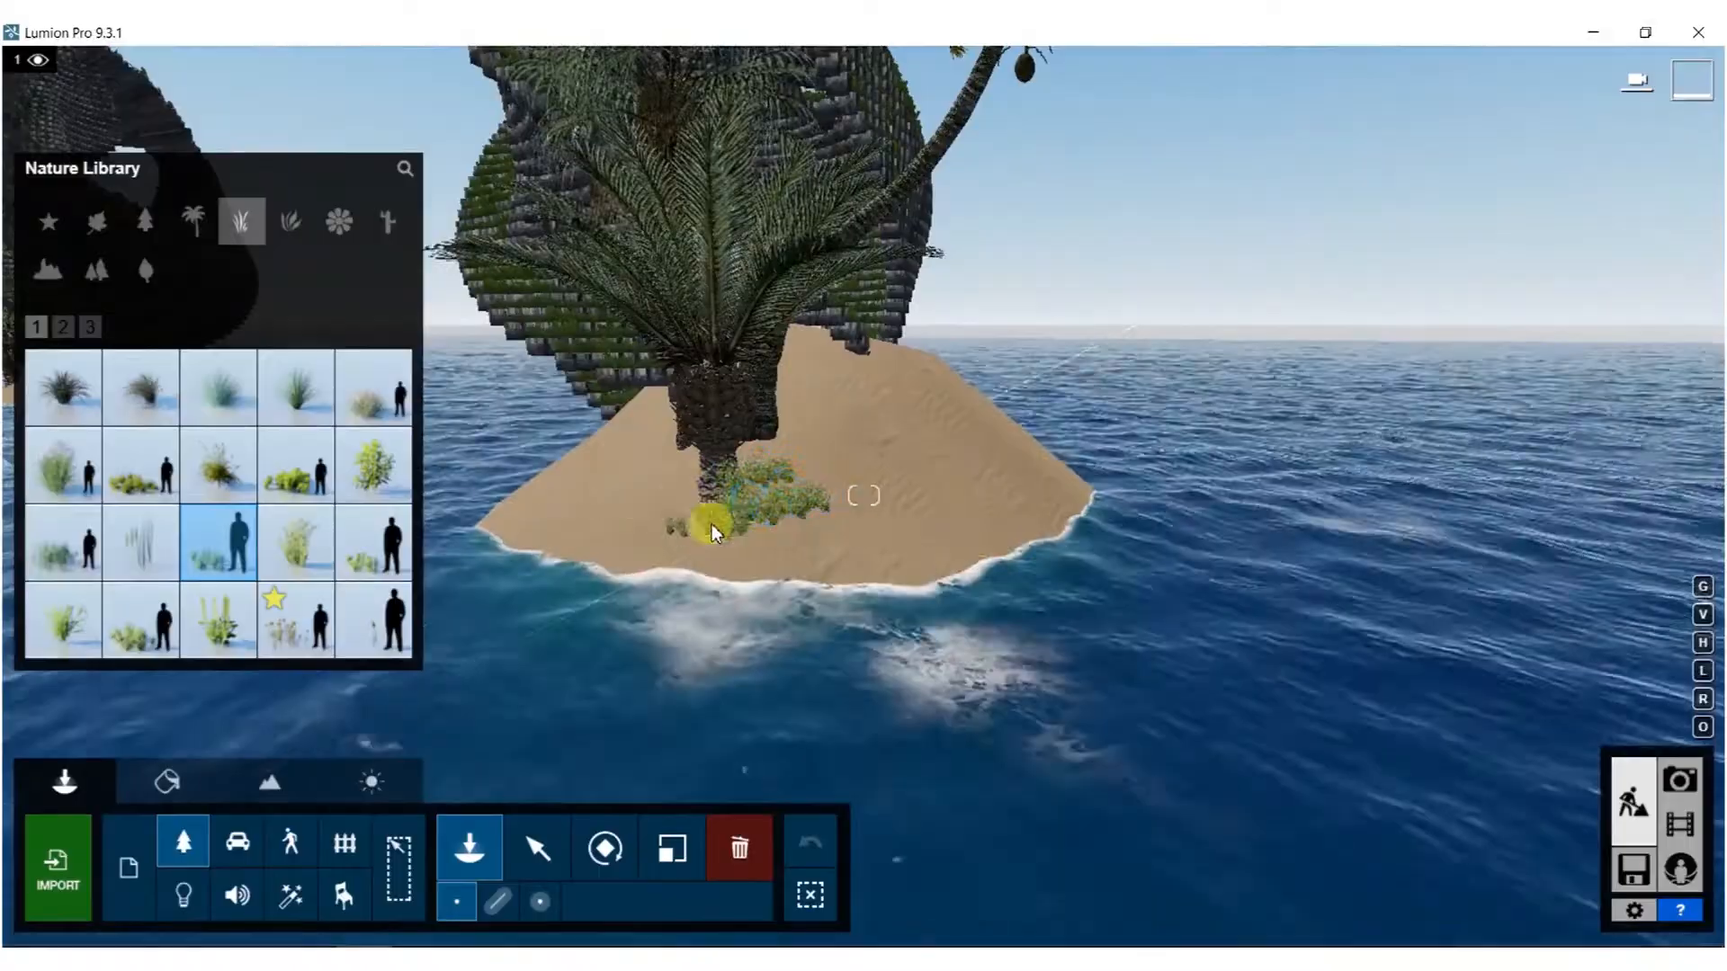
{"action": "left_click", "coordinate": [679, 503]}
{"action": "left_click", "coordinate": [656, 477]}
{"action": "left_click", "coordinate": [642, 446]}
{"action": "left_click", "coordinate": [633, 506]}
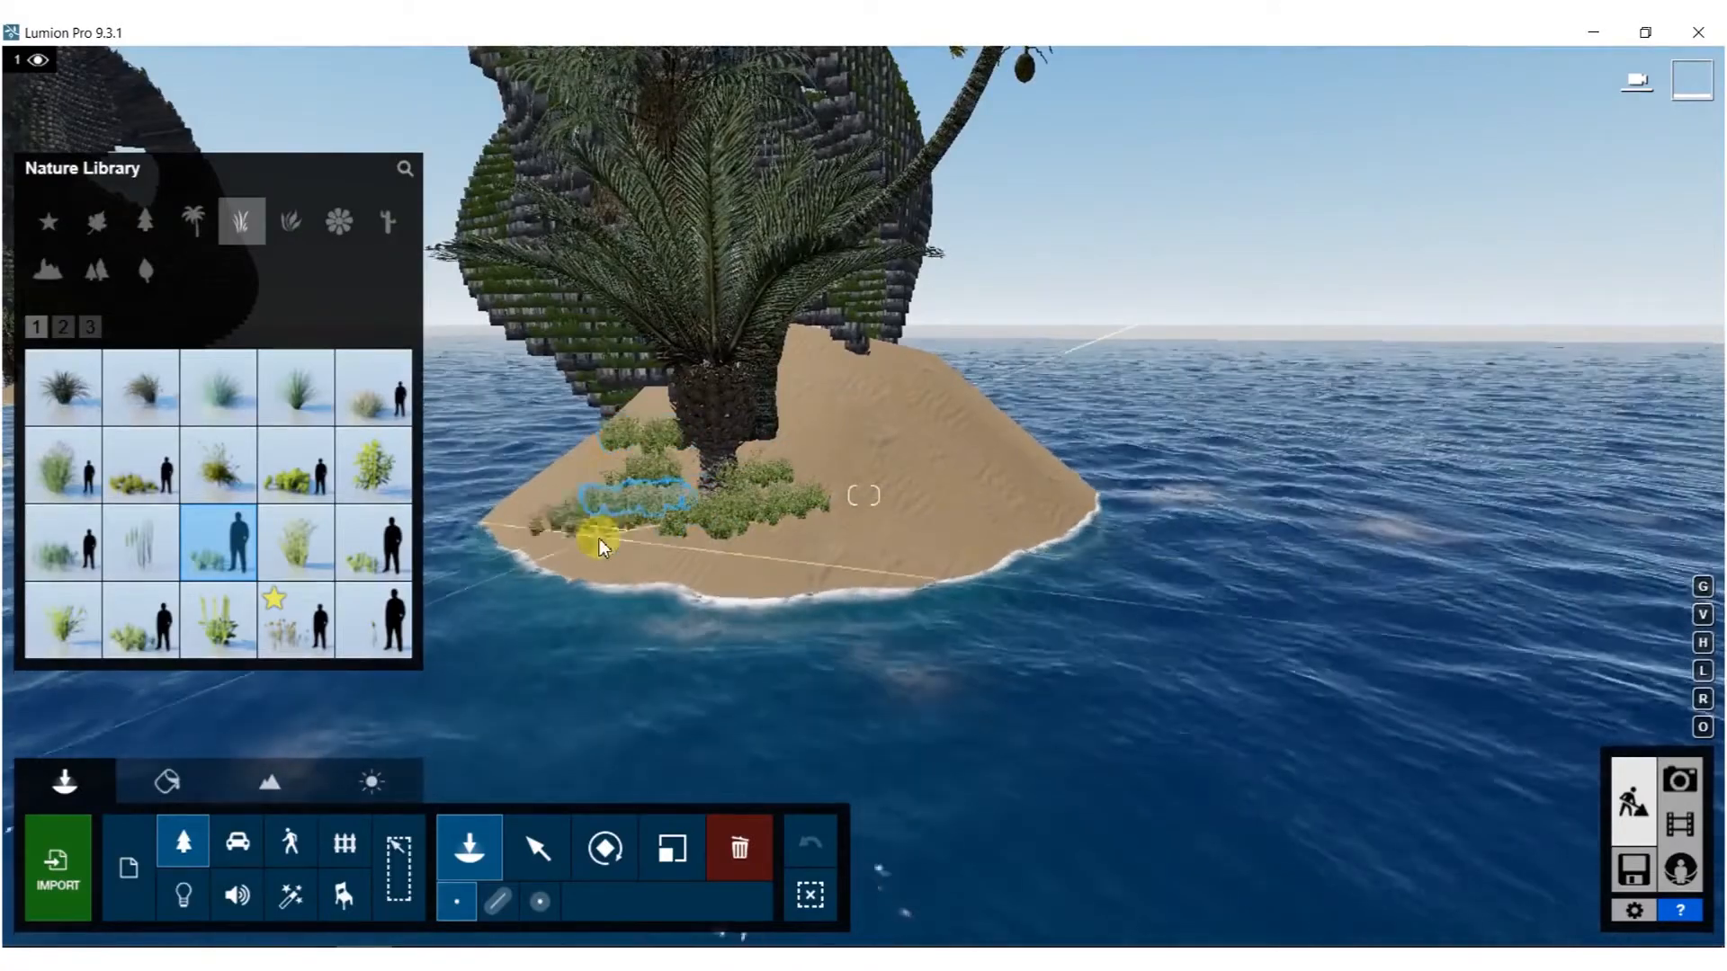
Extend the grass patches along the shoreline in front of that mound's date palm.
{"action": "left_click", "coordinate": [598, 536]}
{"action": "left_click", "coordinate": [665, 562]}
{"action": "left_click", "coordinate": [735, 570]}
{"action": "left_click", "coordinate": [794, 578]}
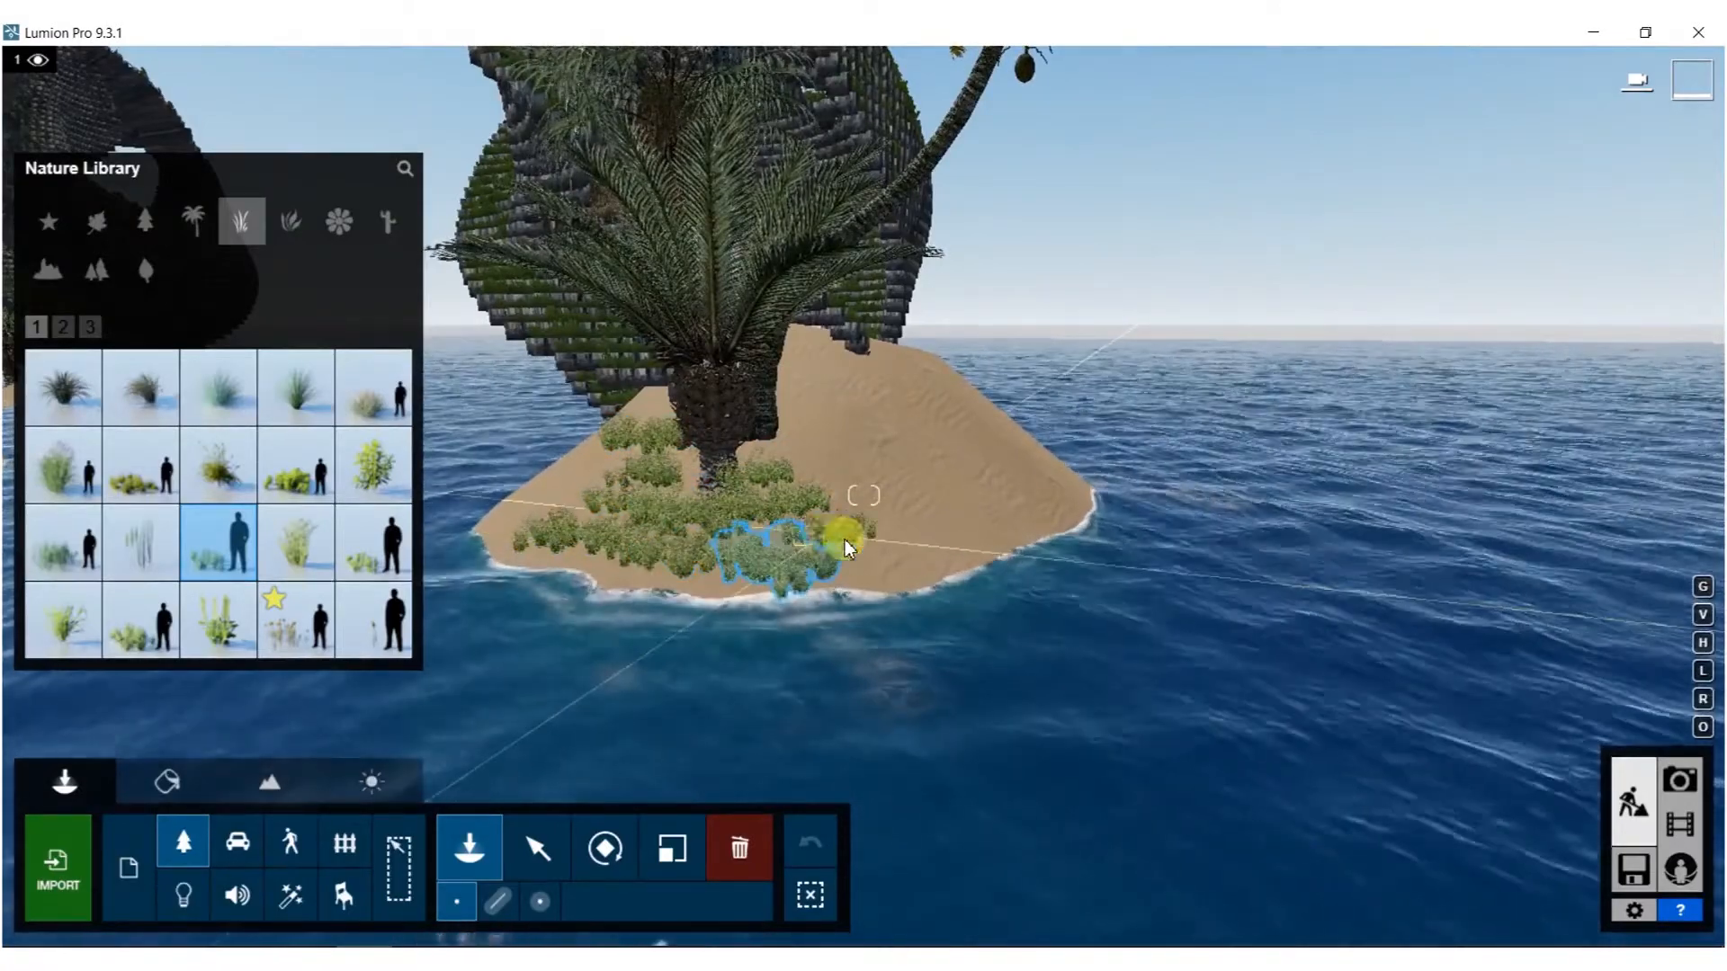
{"action": "left_click", "coordinate": [845, 544]}
Fill the remaining bare sand around and behind the same mound's palm trunks with more grass patches.
{"action": "right_click_drag", "start_coordinate": [845, 544], "coordinate": [648, 503]}
{"action": "key", "text": "w"}
{"action": "key", "text": "d"}
{"action": "key", "text": "a"}
{"action": "right_click_drag", "start_coordinate": [762, 521], "coordinate": [954, 582]}
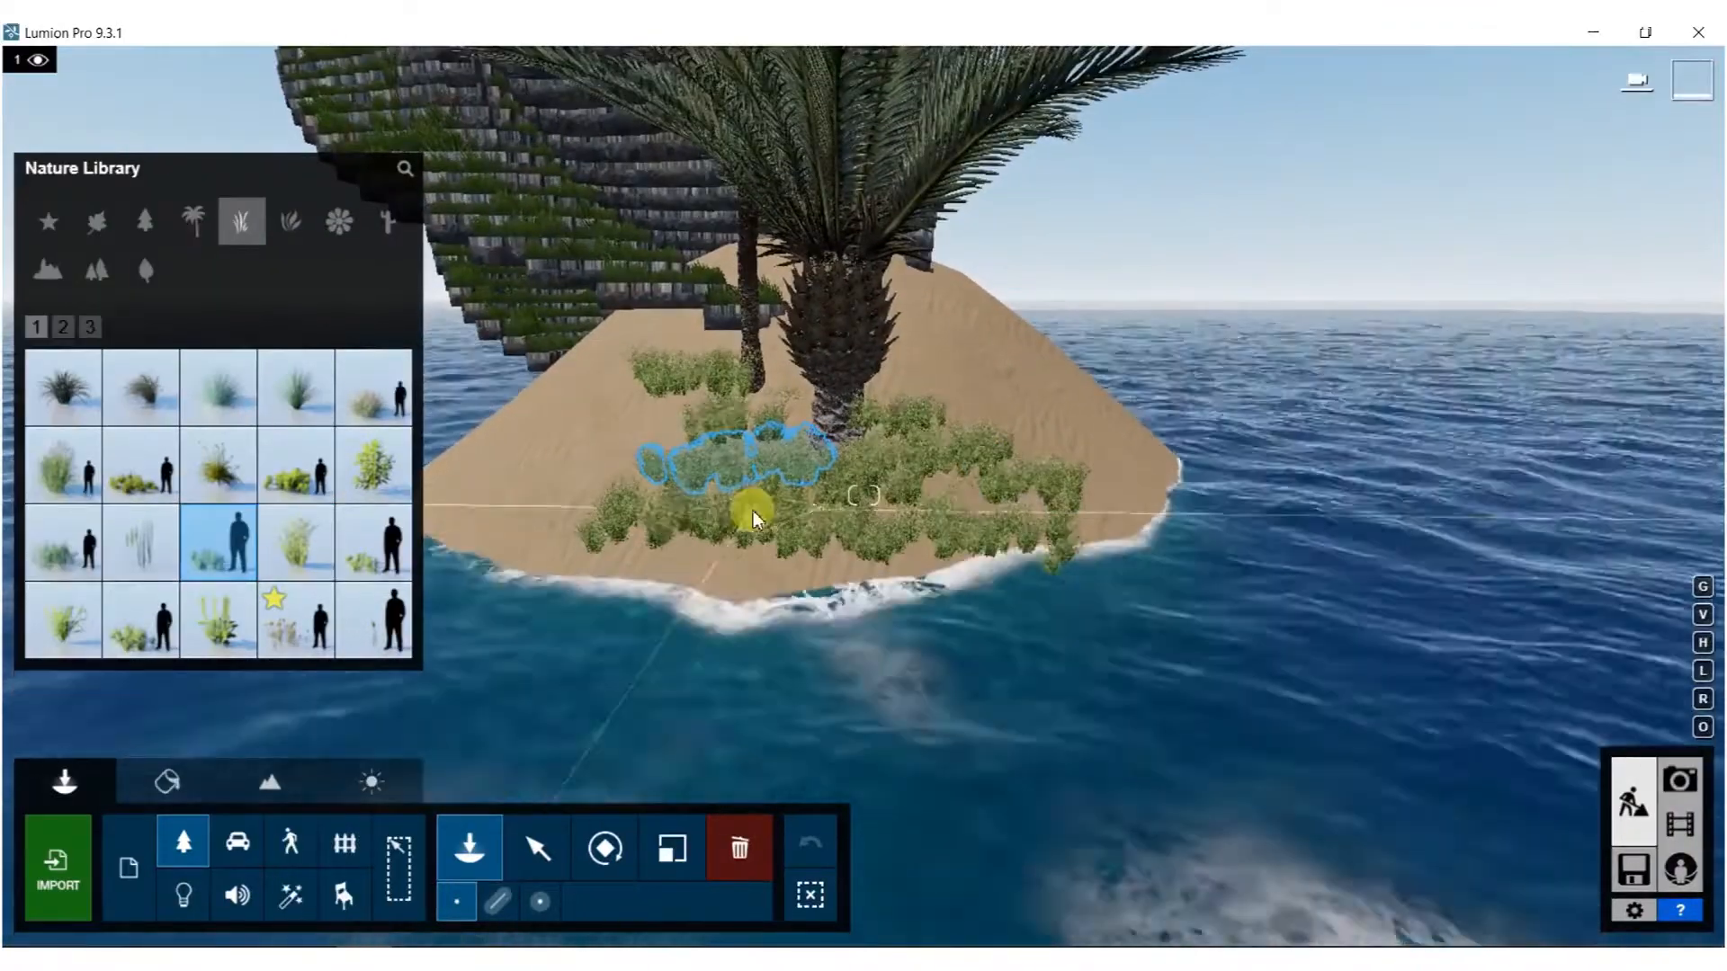
{"action": "left_click", "coordinate": [814, 449]}
{"action": "left_click", "coordinate": [779, 548]}
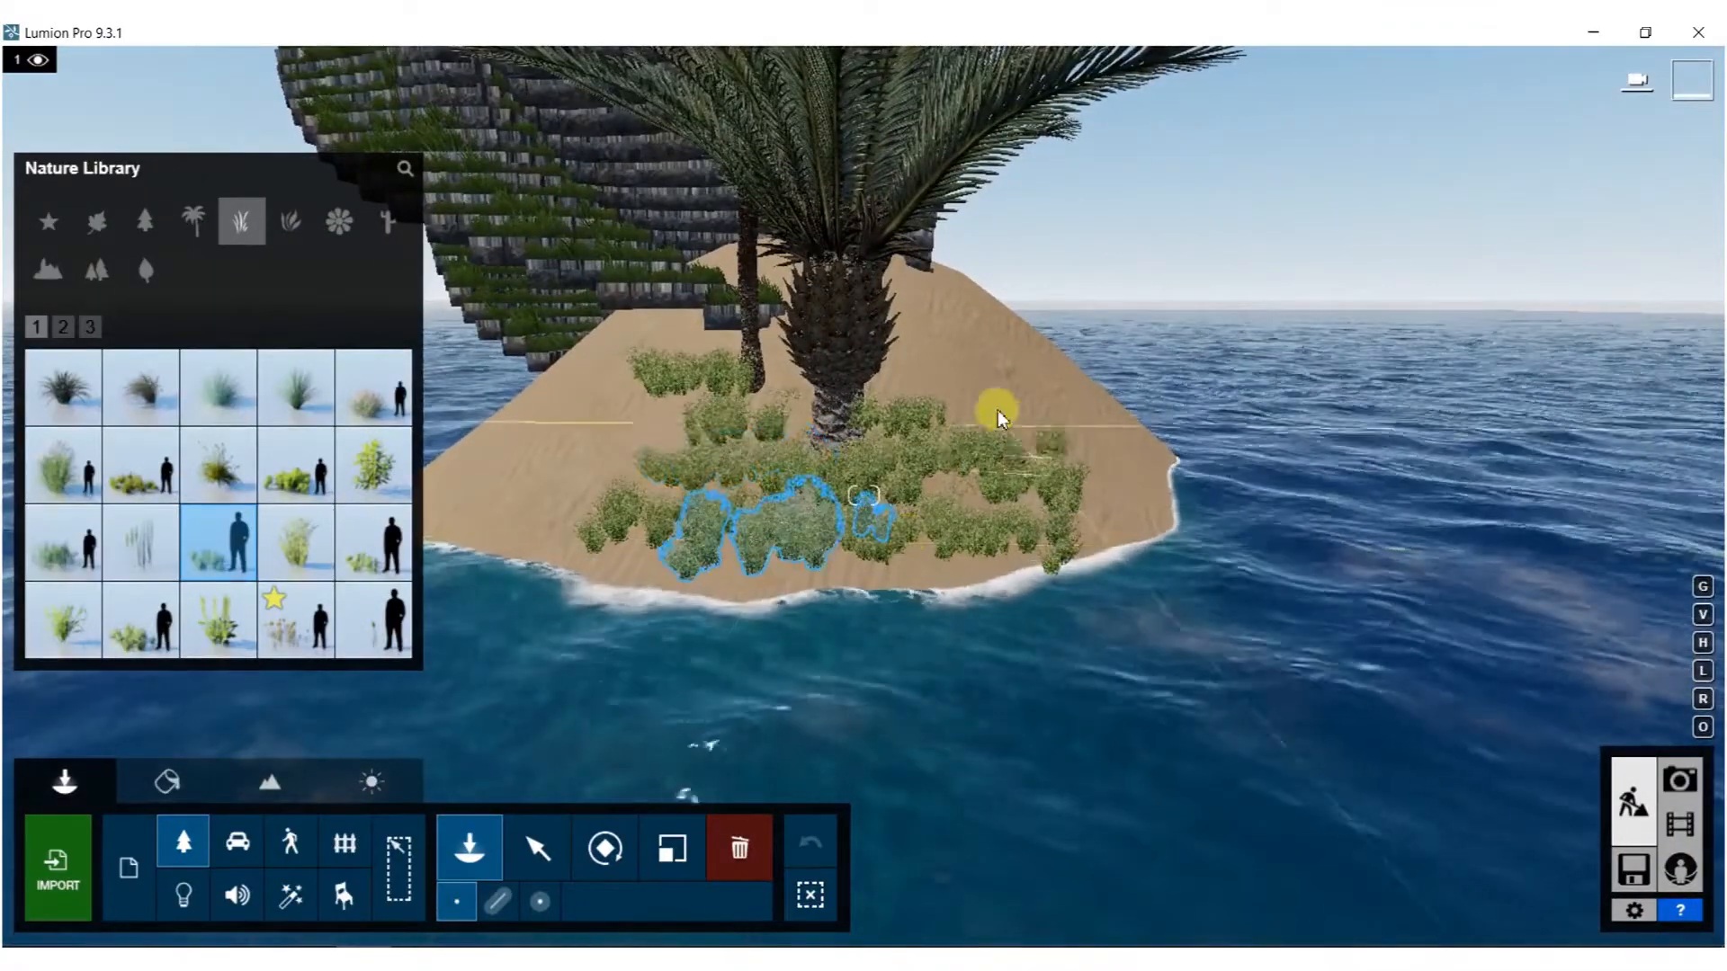
{"action": "left_click", "coordinate": [904, 354]}
Cover the sand beside the two date palms on the remaining form's mound with patches of the same grass.
{"action": "right_click_drag", "start_coordinate": [931, 340], "coordinate": [904, 422]}
{"action": "key", "text": "w"}
{"action": "left_click", "coordinate": [996, 484]}
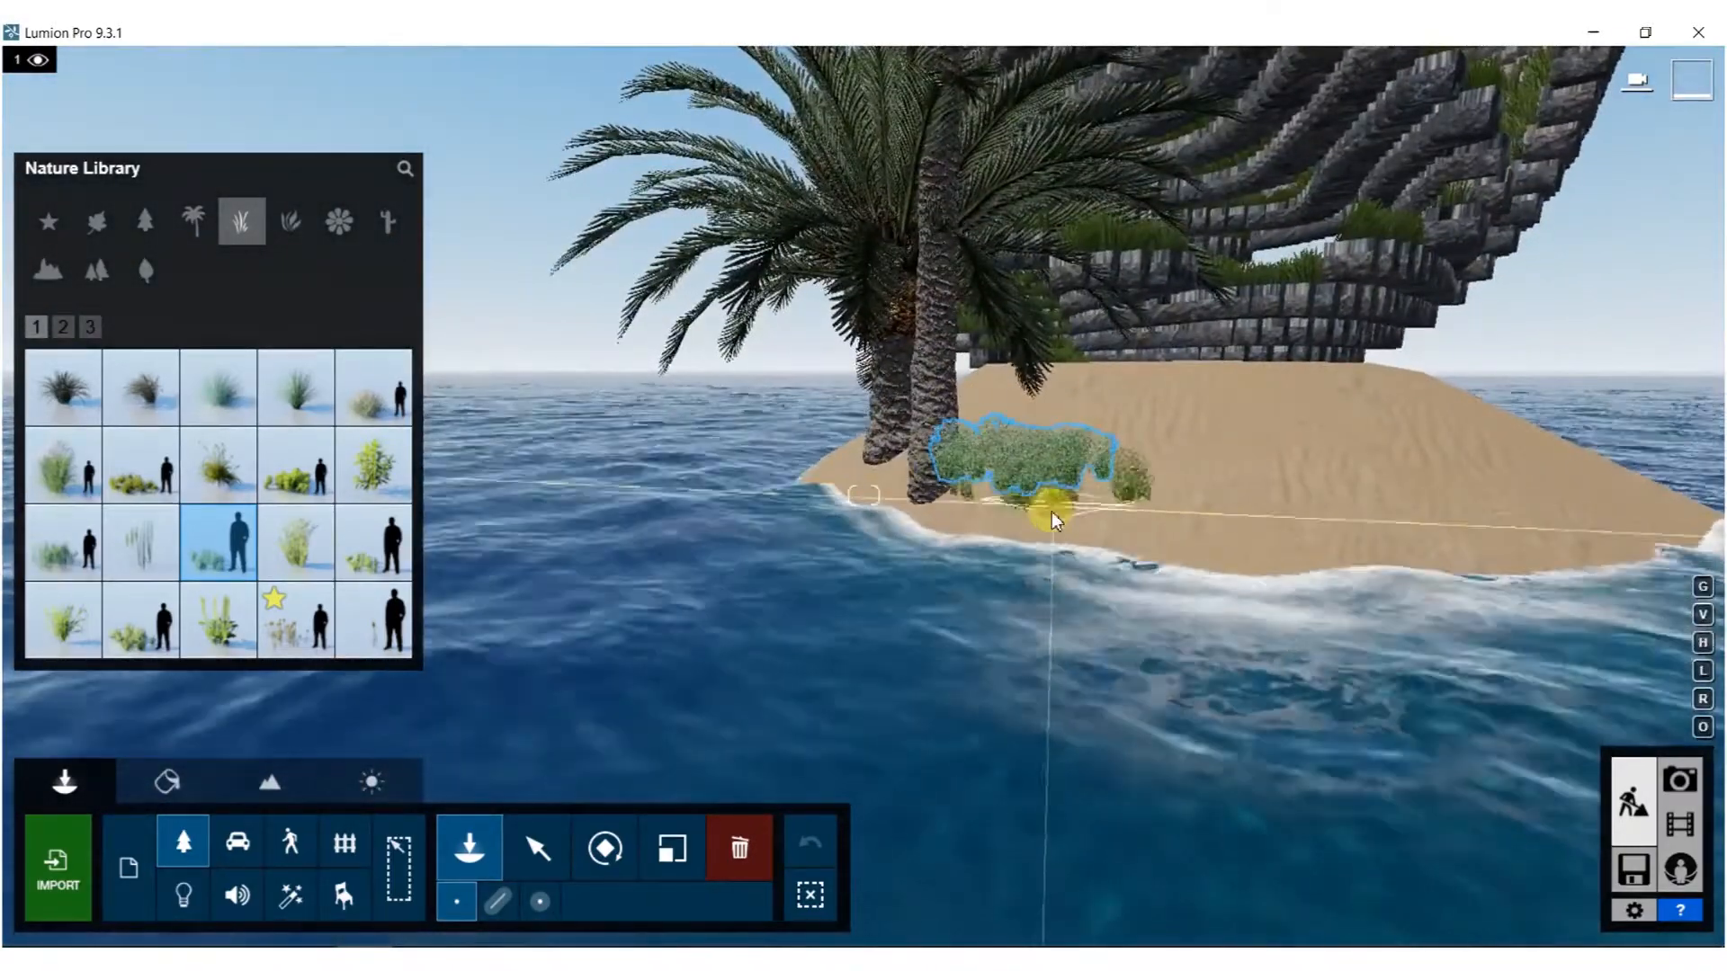
{"action": "left_click", "coordinate": [1044, 520]}
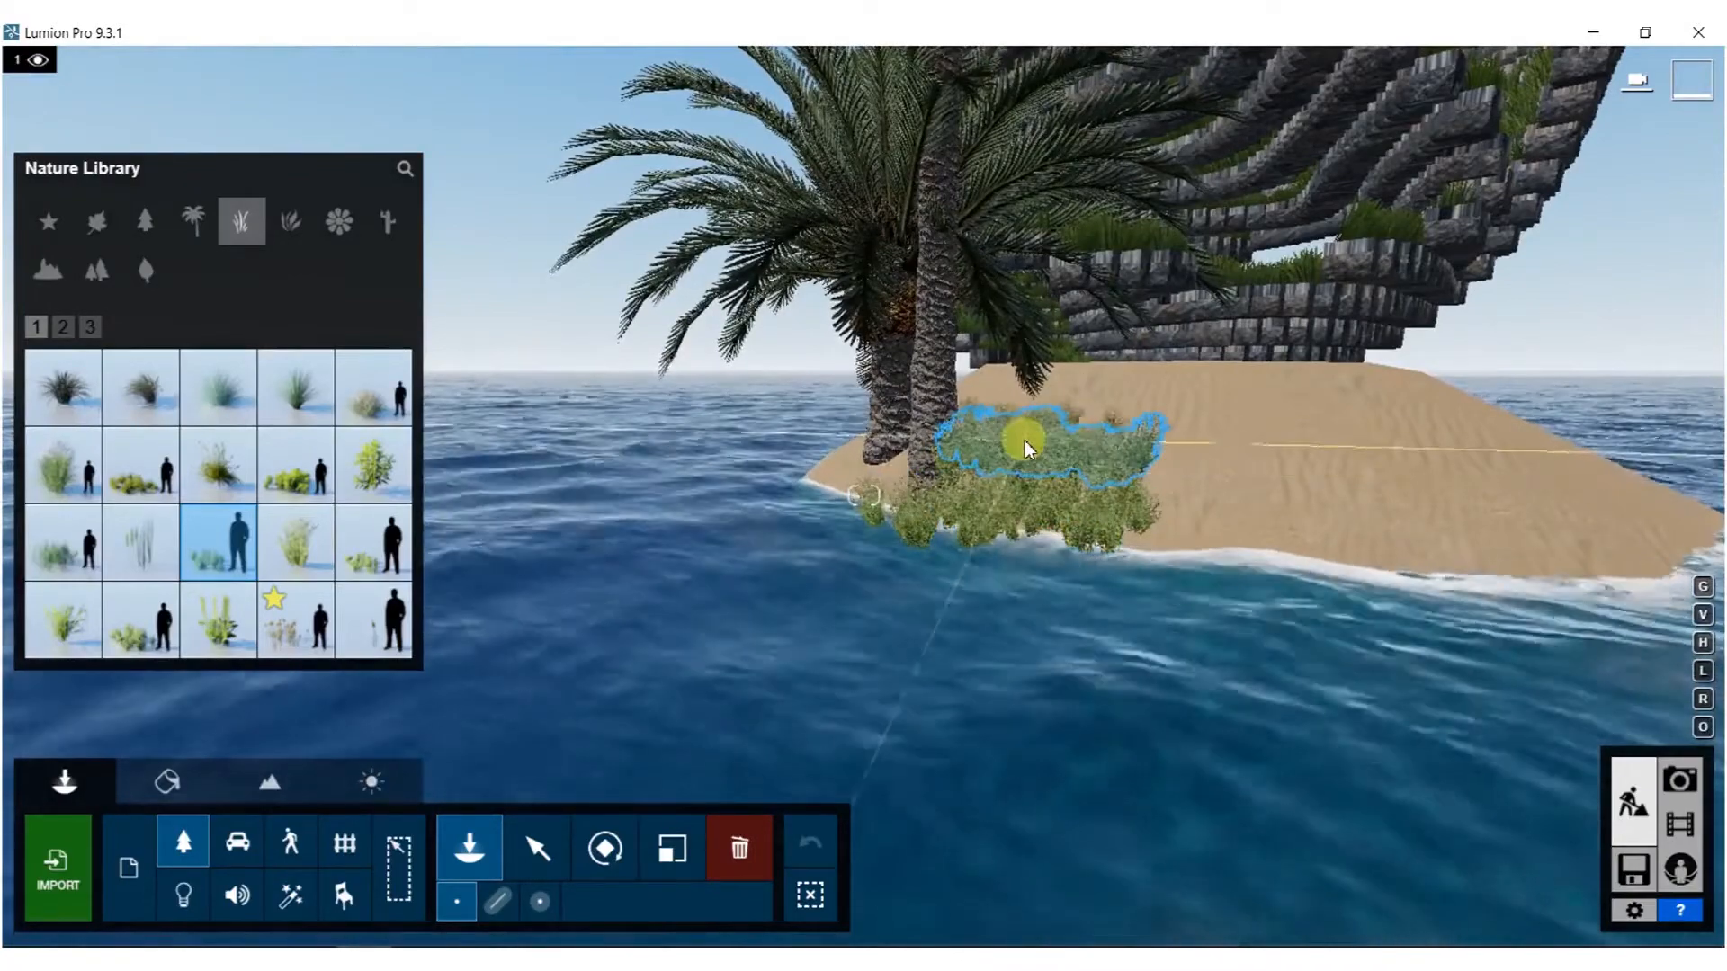
{"action": "left_click", "coordinate": [1002, 400]}
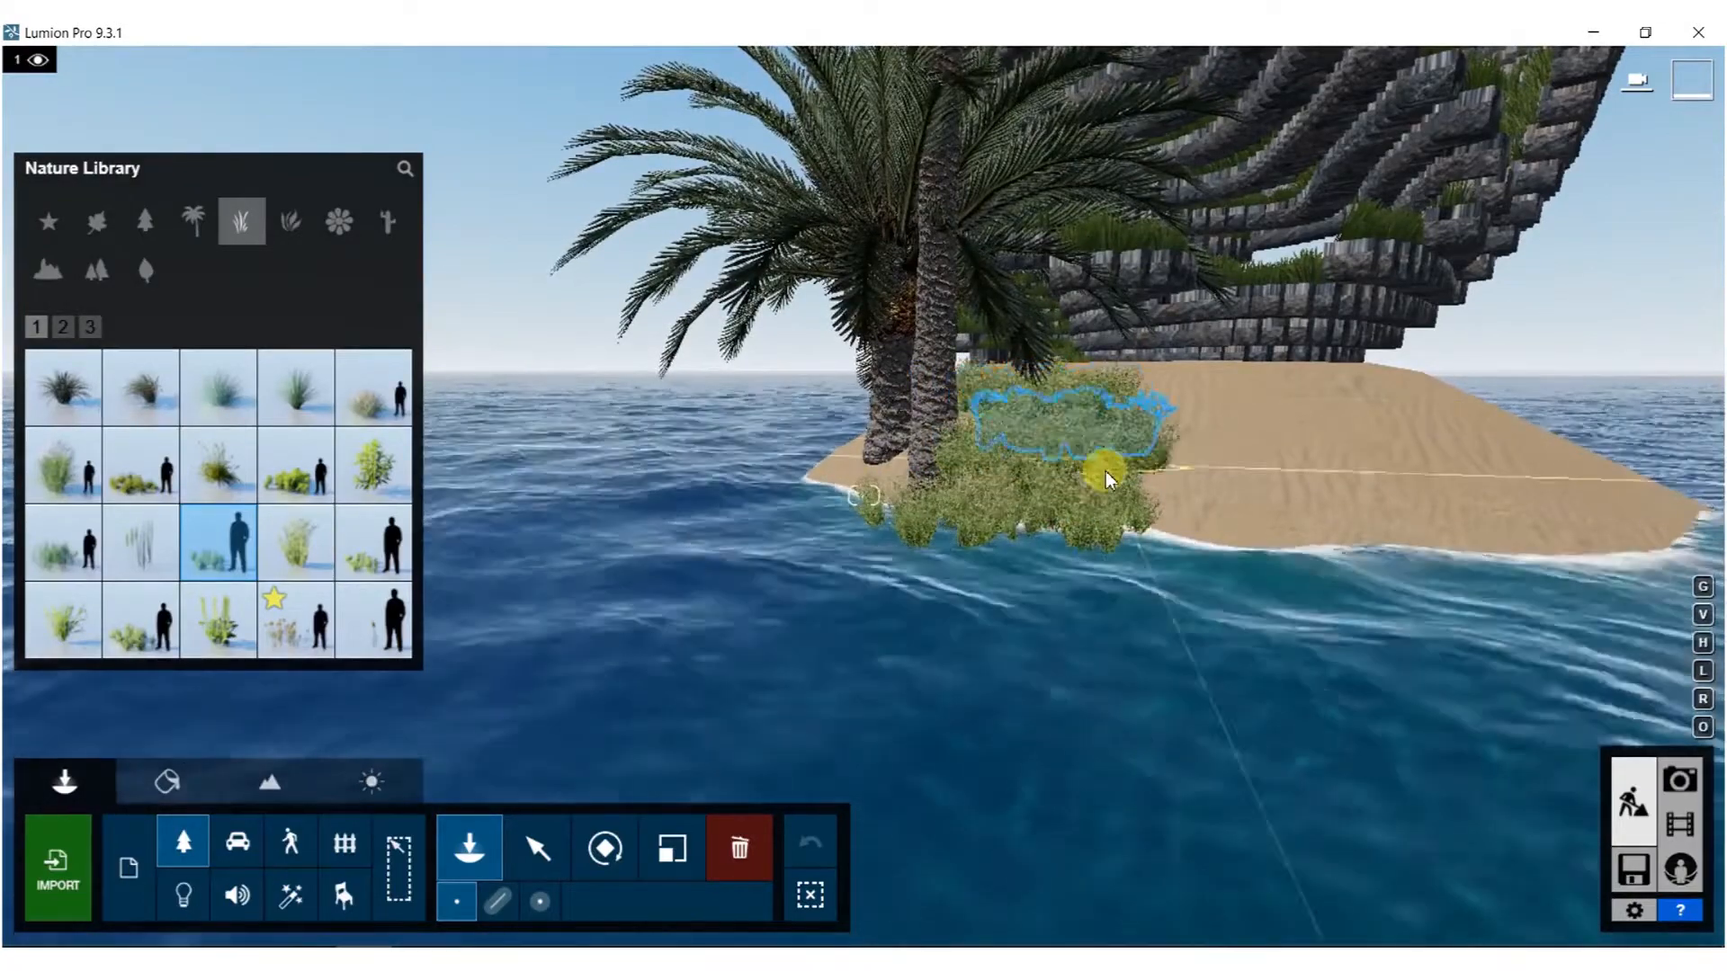
{"action": "left_click", "coordinate": [1207, 509]}
Place a standing 3D woman in swimwear beside the palms on the central form's mound, facing the water.
{"action": "key", "text": "d"}
{"action": "key", "text": "s"}
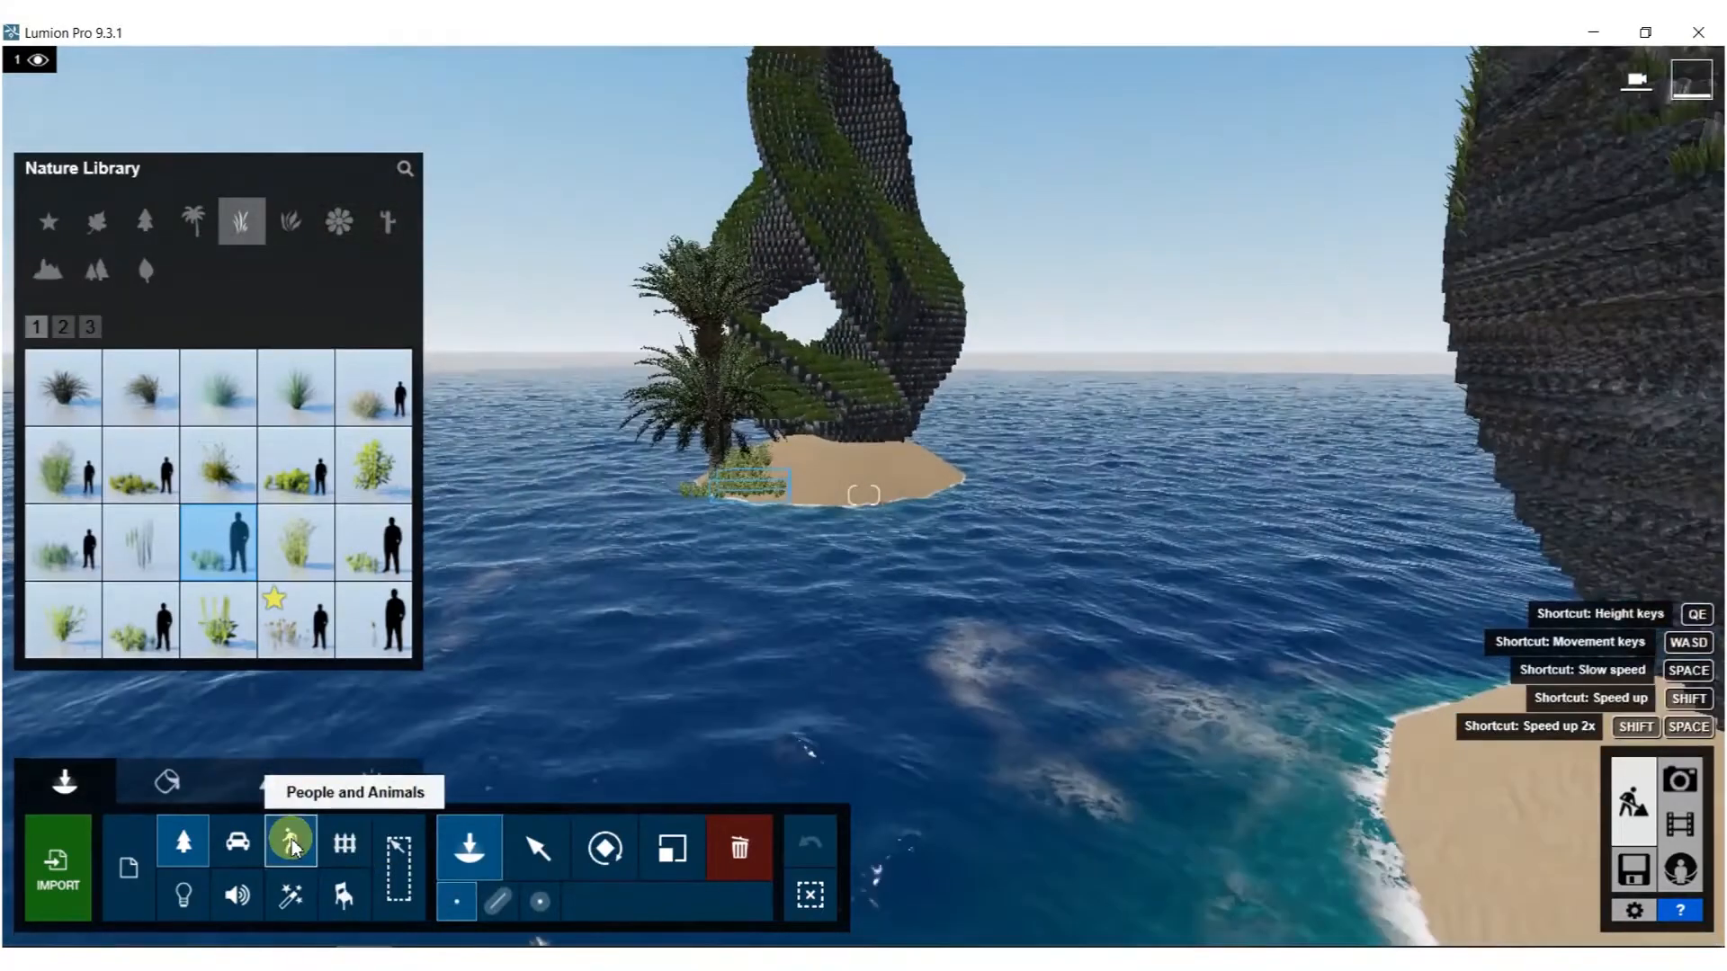
{"action": "left_click", "coordinate": [290, 846]}
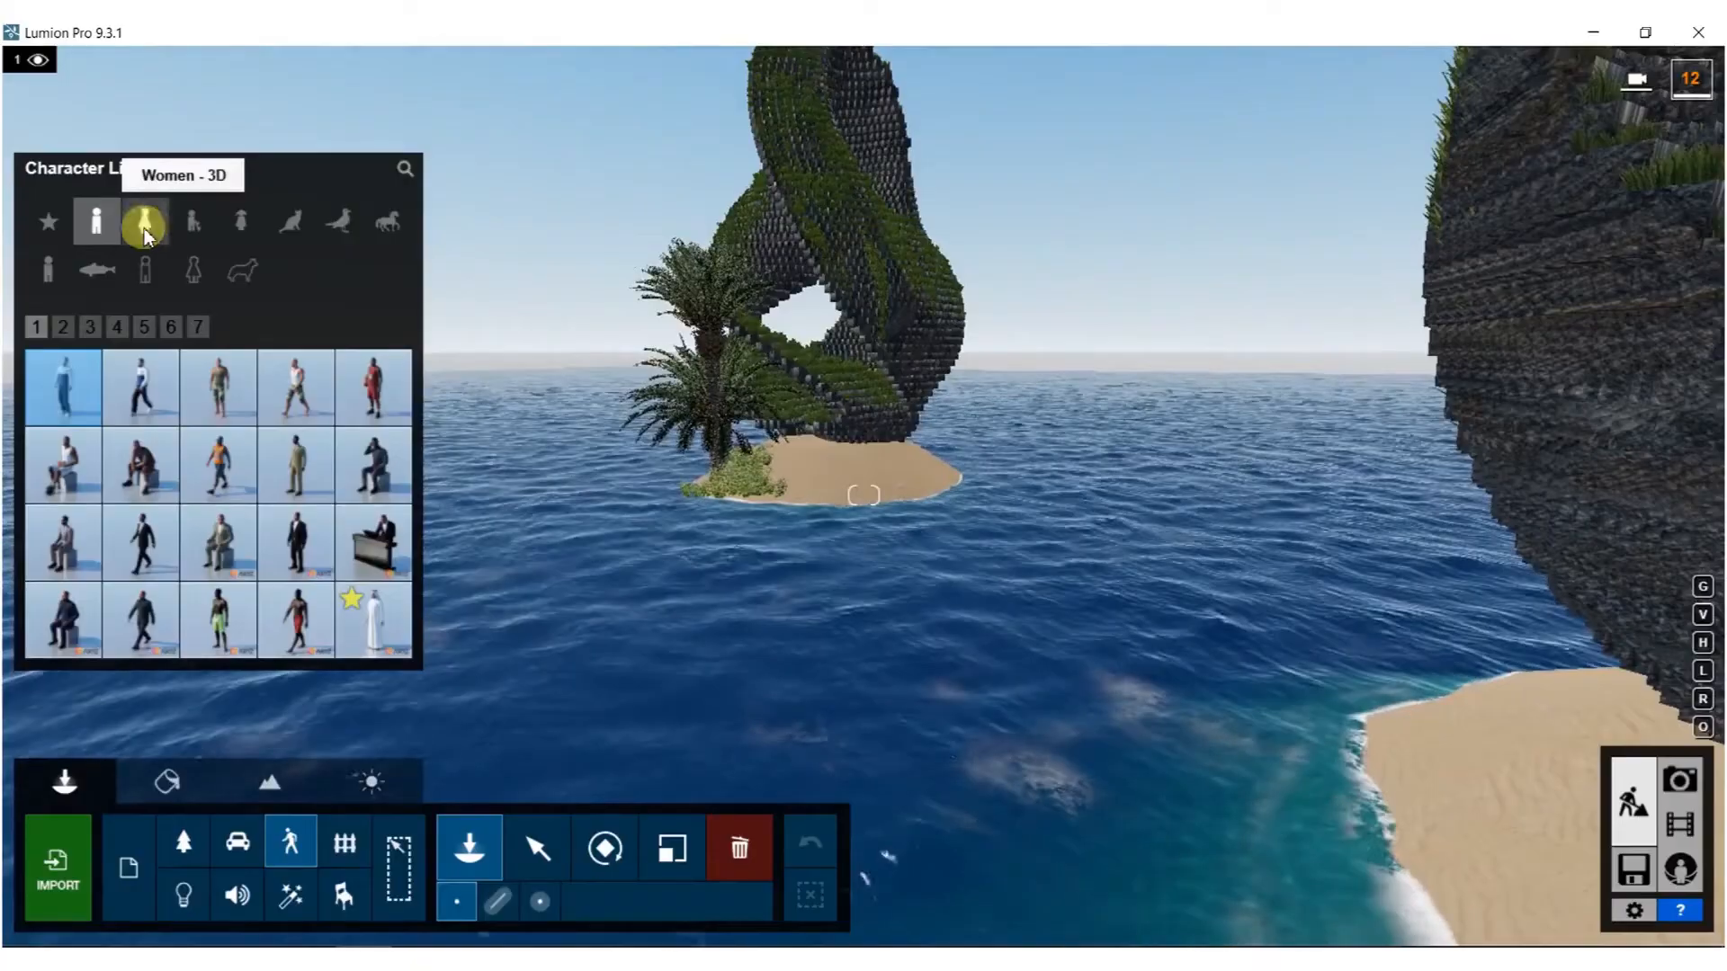
{"action": "left_click", "coordinate": [144, 226]}
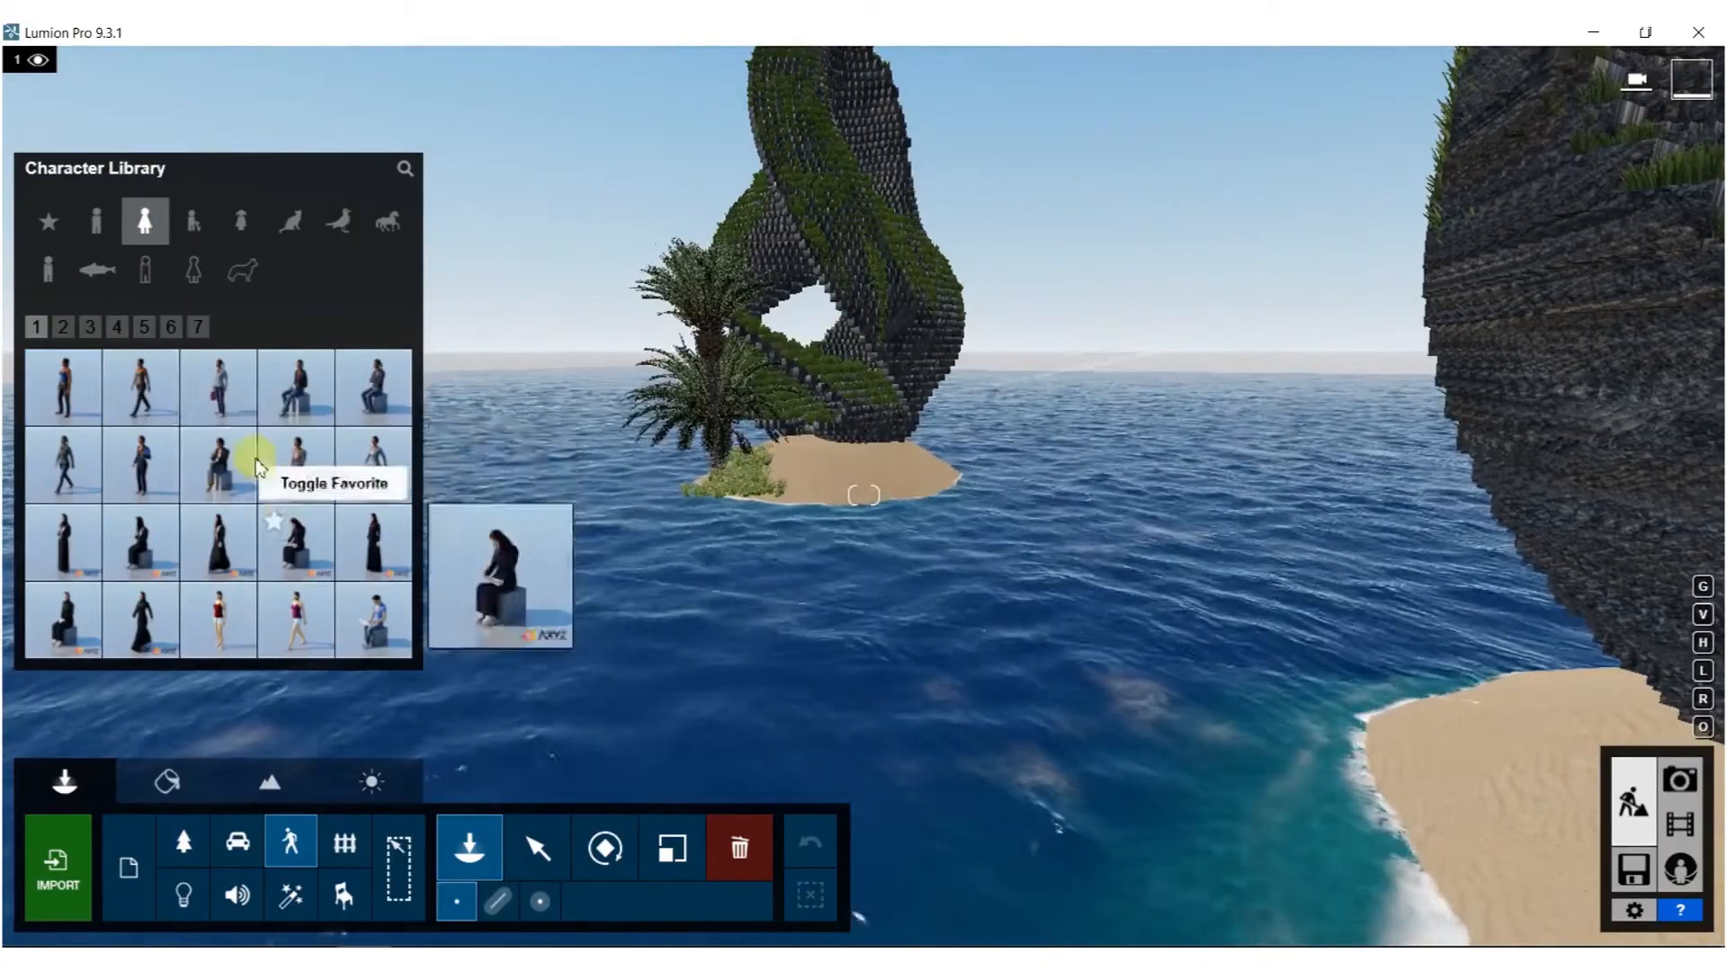
{"action": "left_click", "coordinate": [91, 327]}
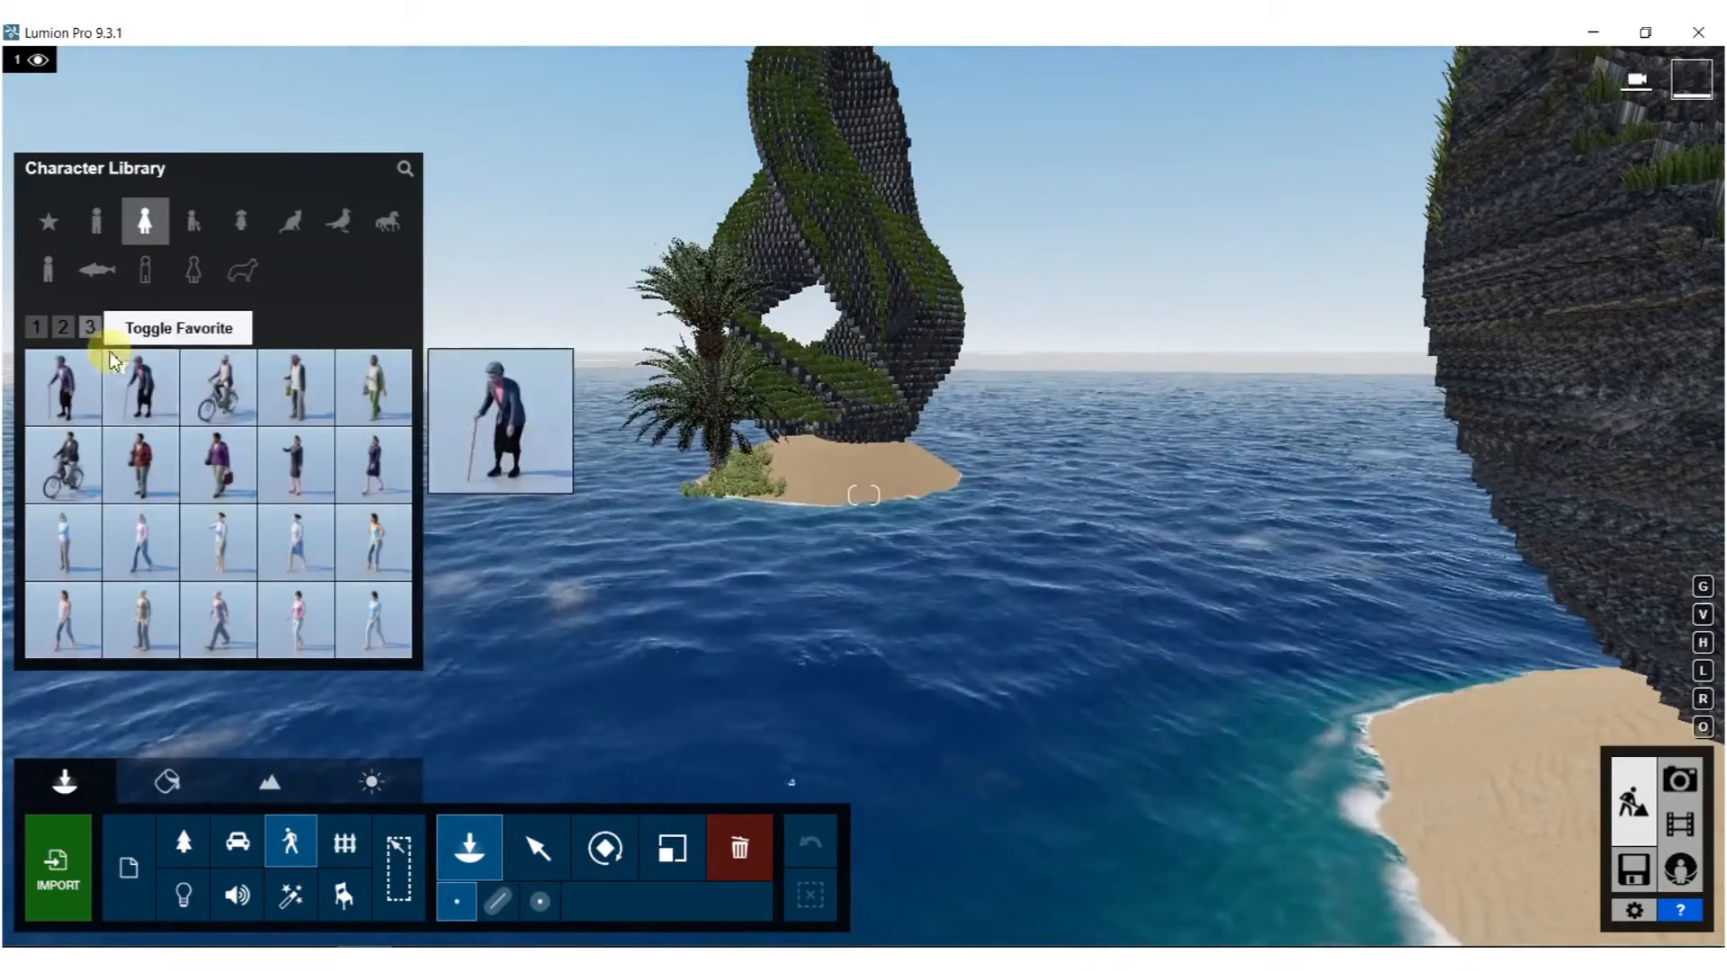
{"action": "left_click", "coordinate": [144, 329]}
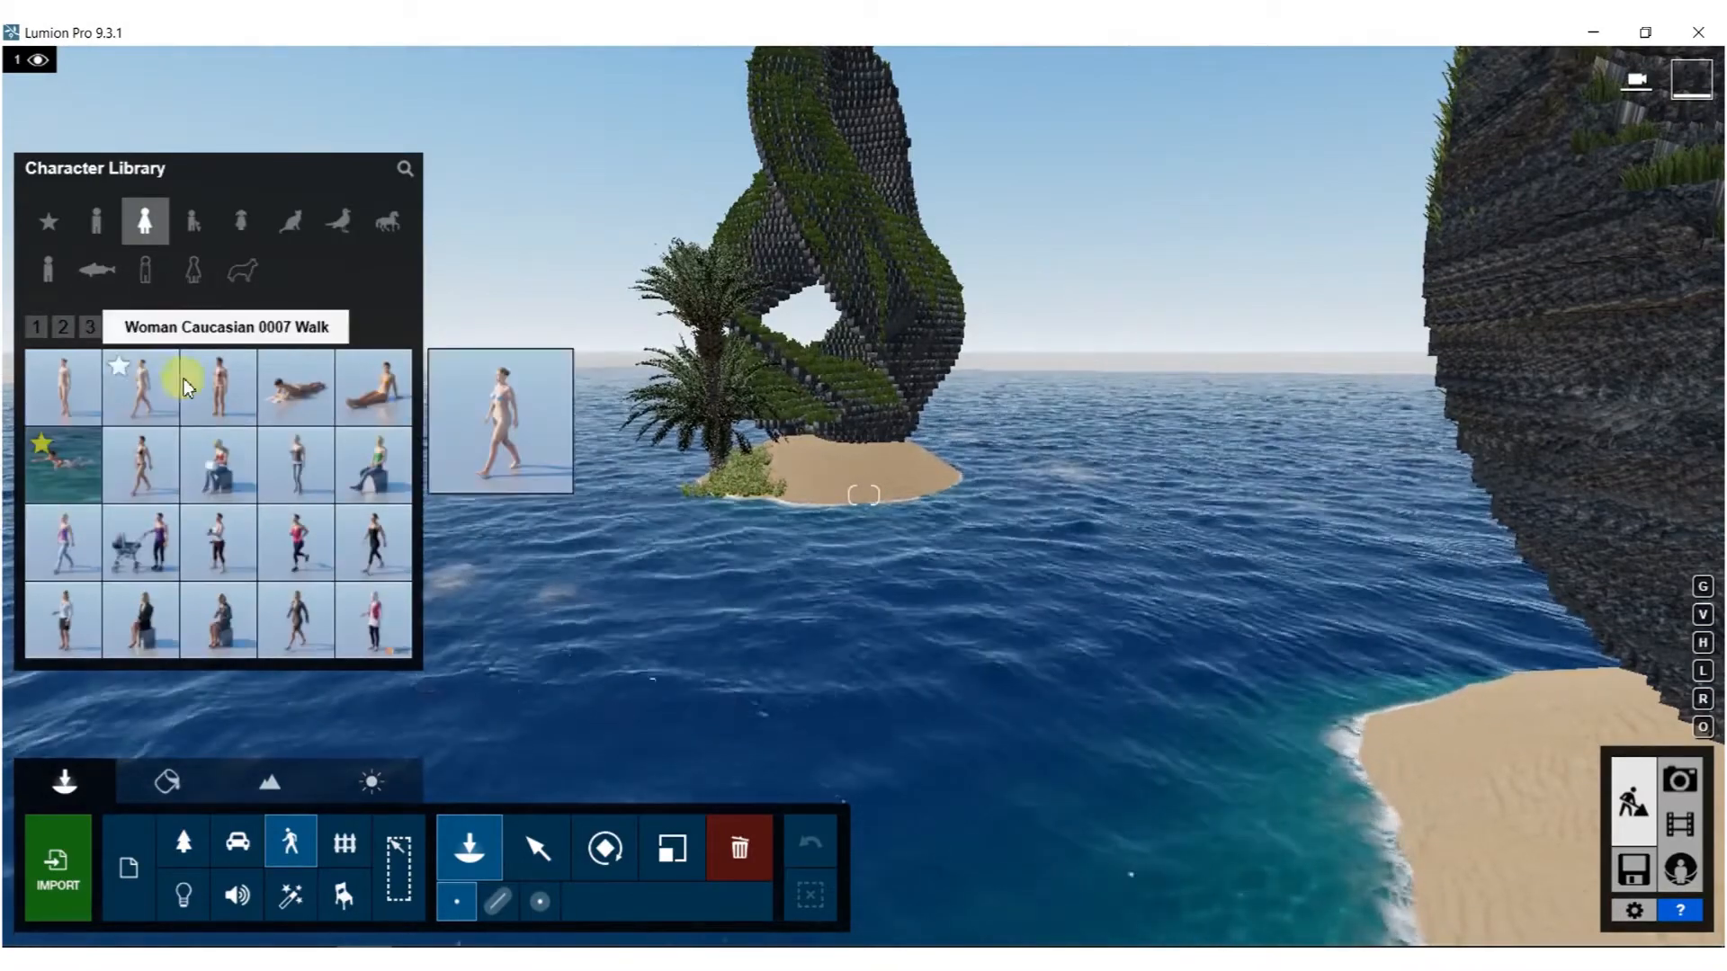
{"action": "left_click", "coordinate": [68, 390]}
{"action": "key", "text": "d"}
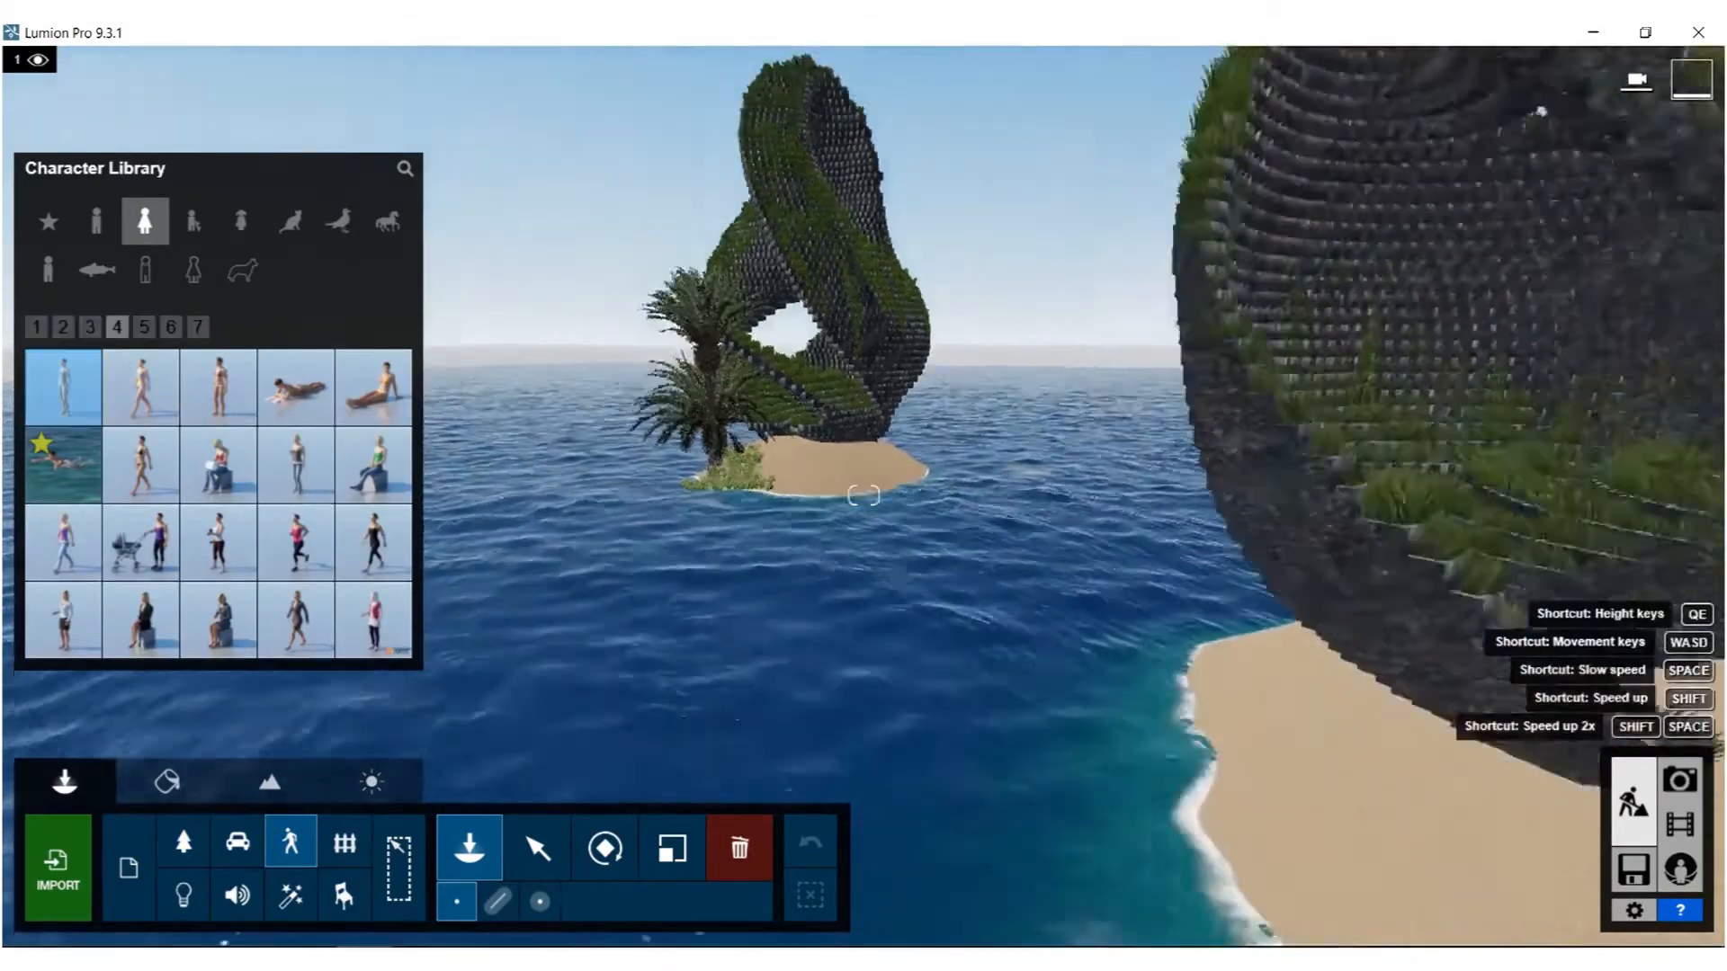
{"action": "right_click_drag", "start_coordinate": [668, 450], "coordinate": [667, 491]}
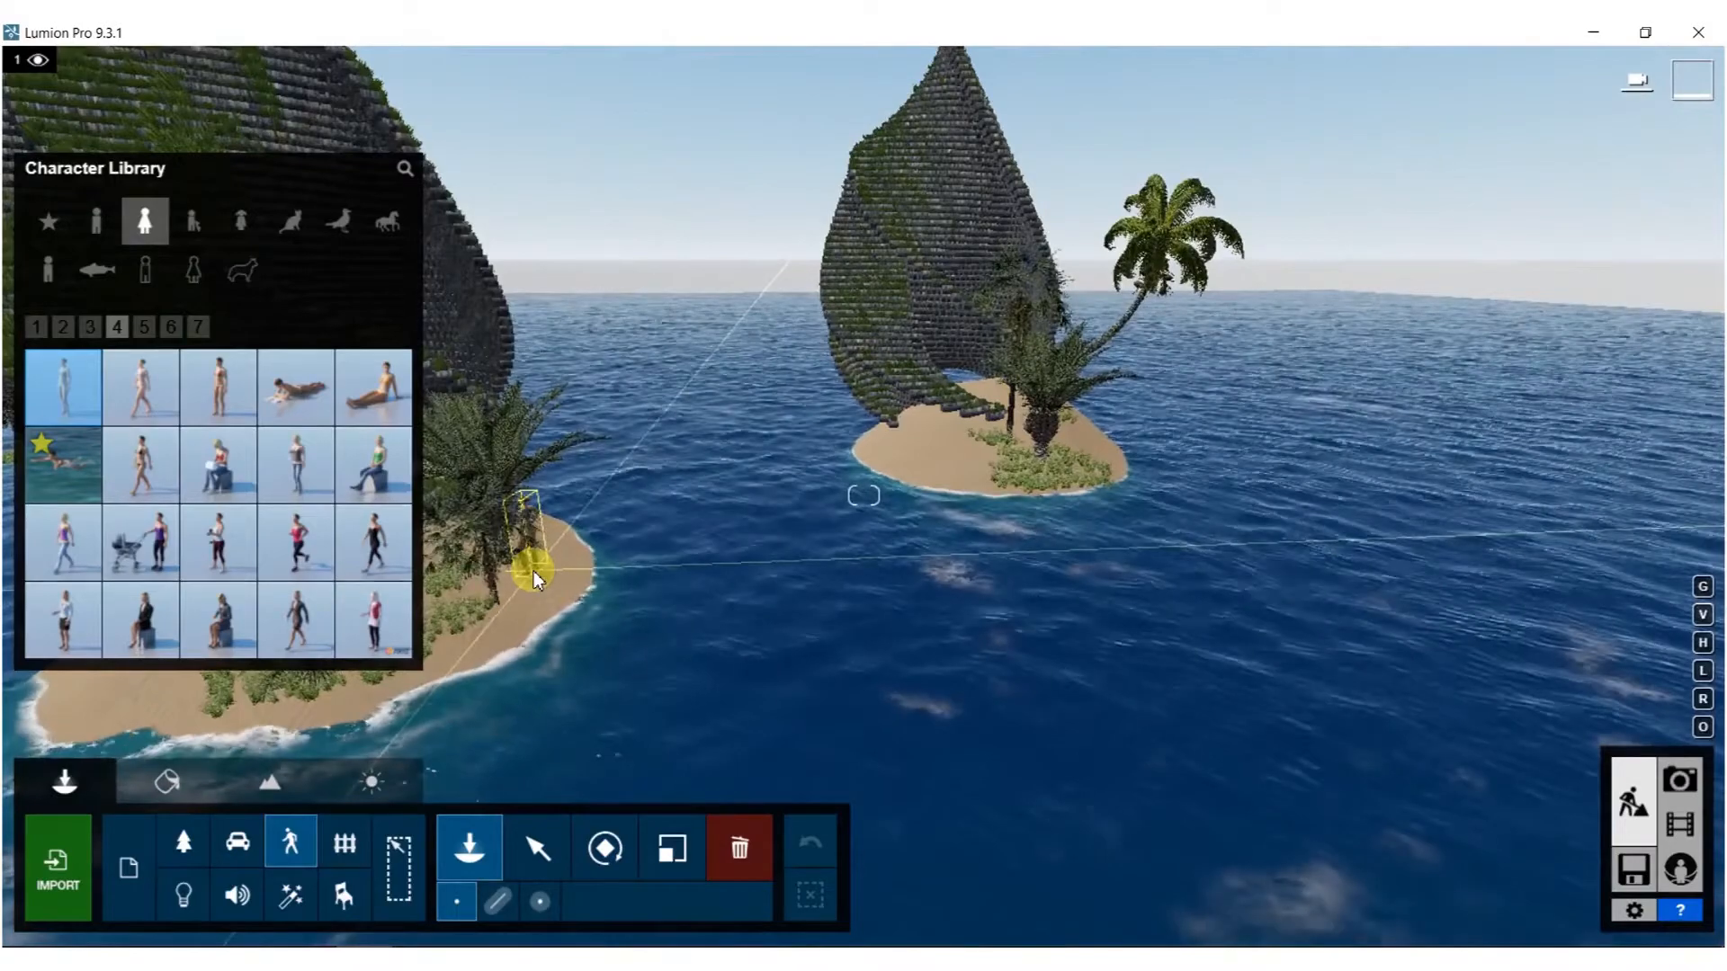
{"action": "right_click_drag", "start_coordinate": [532, 570], "coordinate": [513, 572]}
{"action": "right_click_drag", "start_coordinate": [863, 495], "coordinate": [606, 579]}
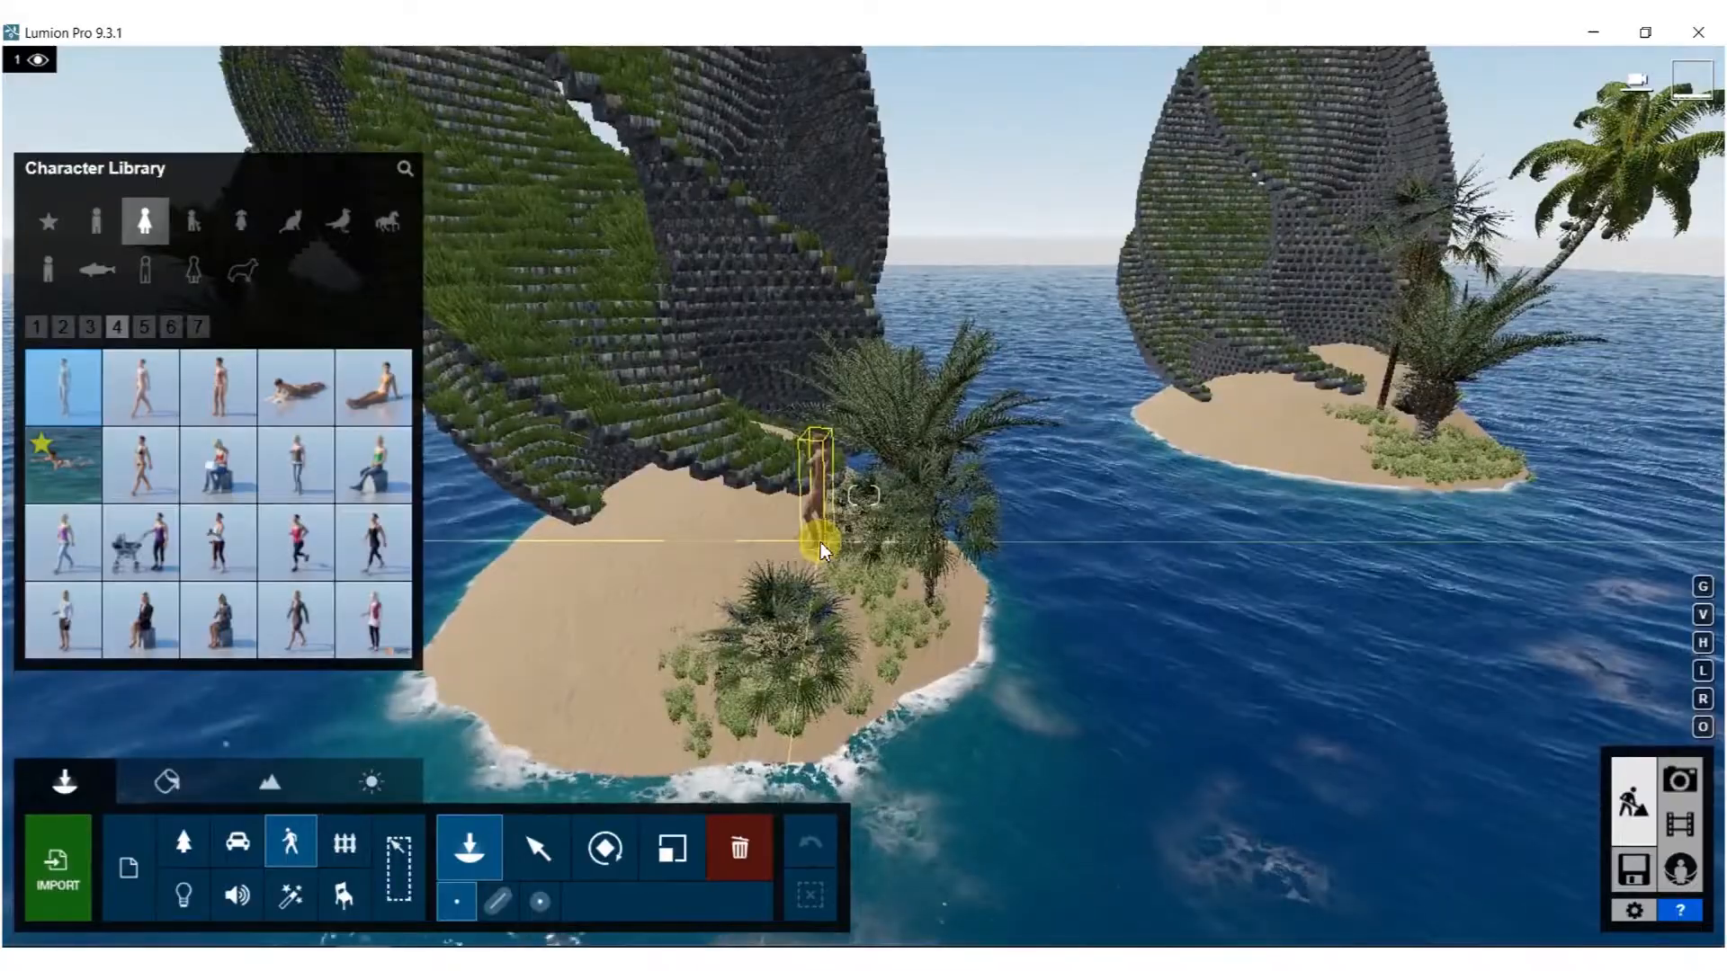
{"action": "left_click", "coordinate": [819, 554]}
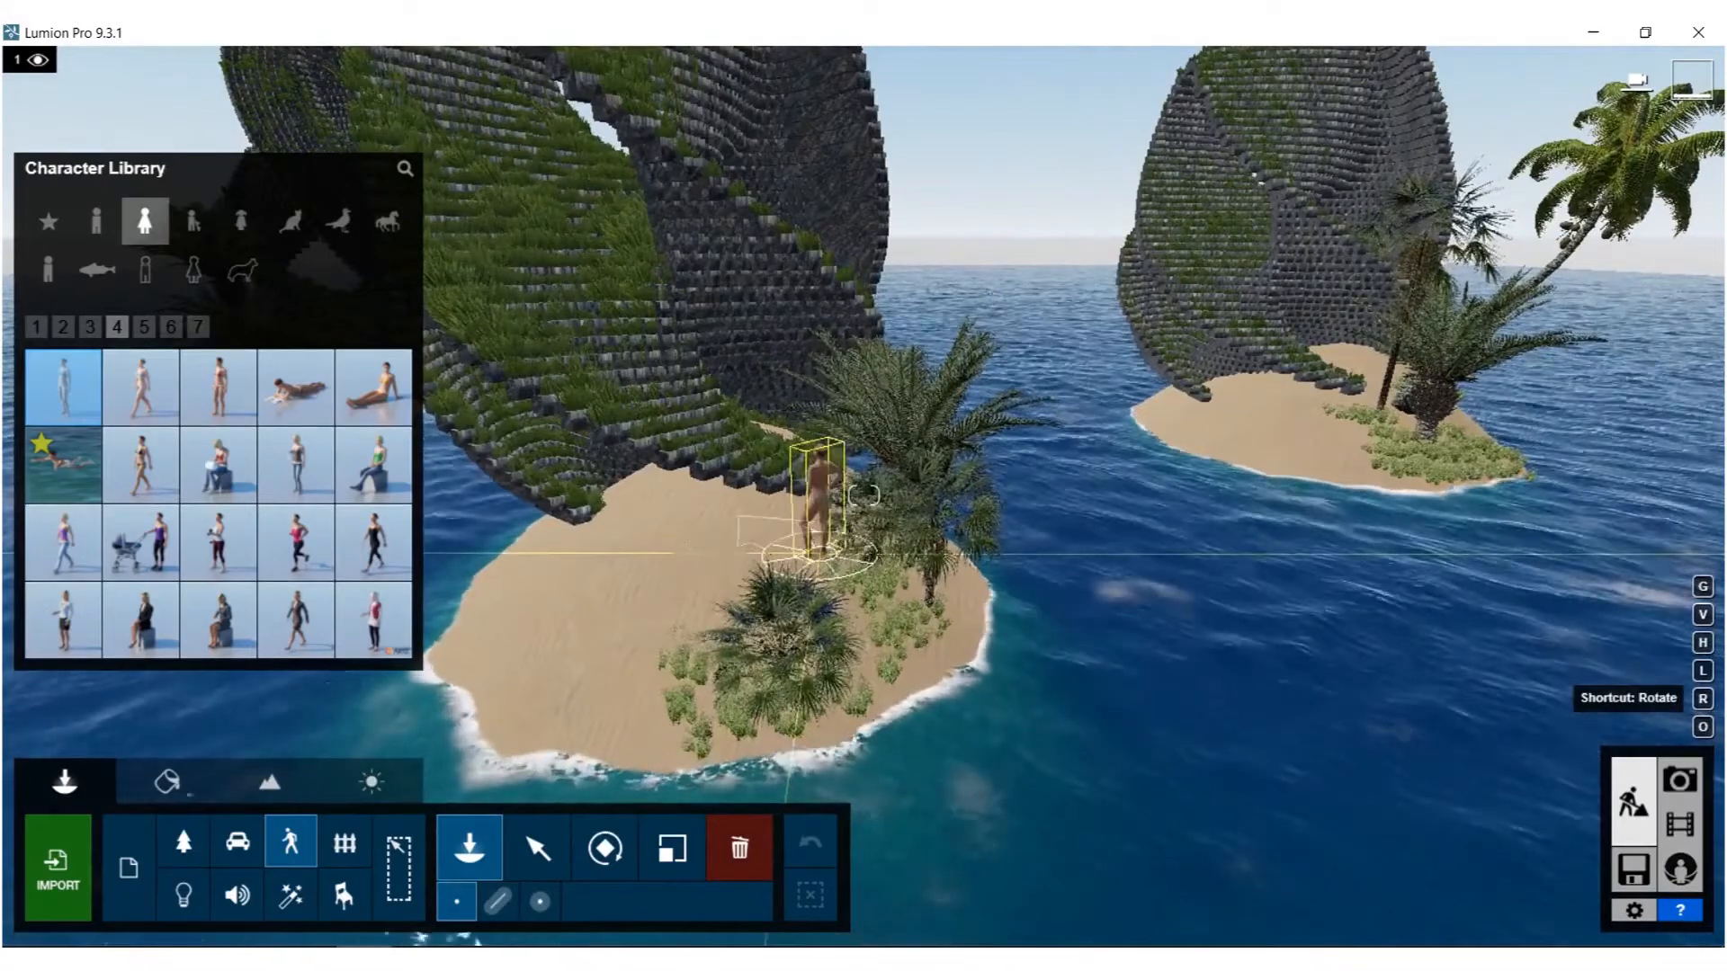
Place SailingBoat 002 on the open water beside the distant form with the two date palms.
{"action": "right_click_drag", "start_coordinate": [796, 567], "coordinate": [694, 536]}
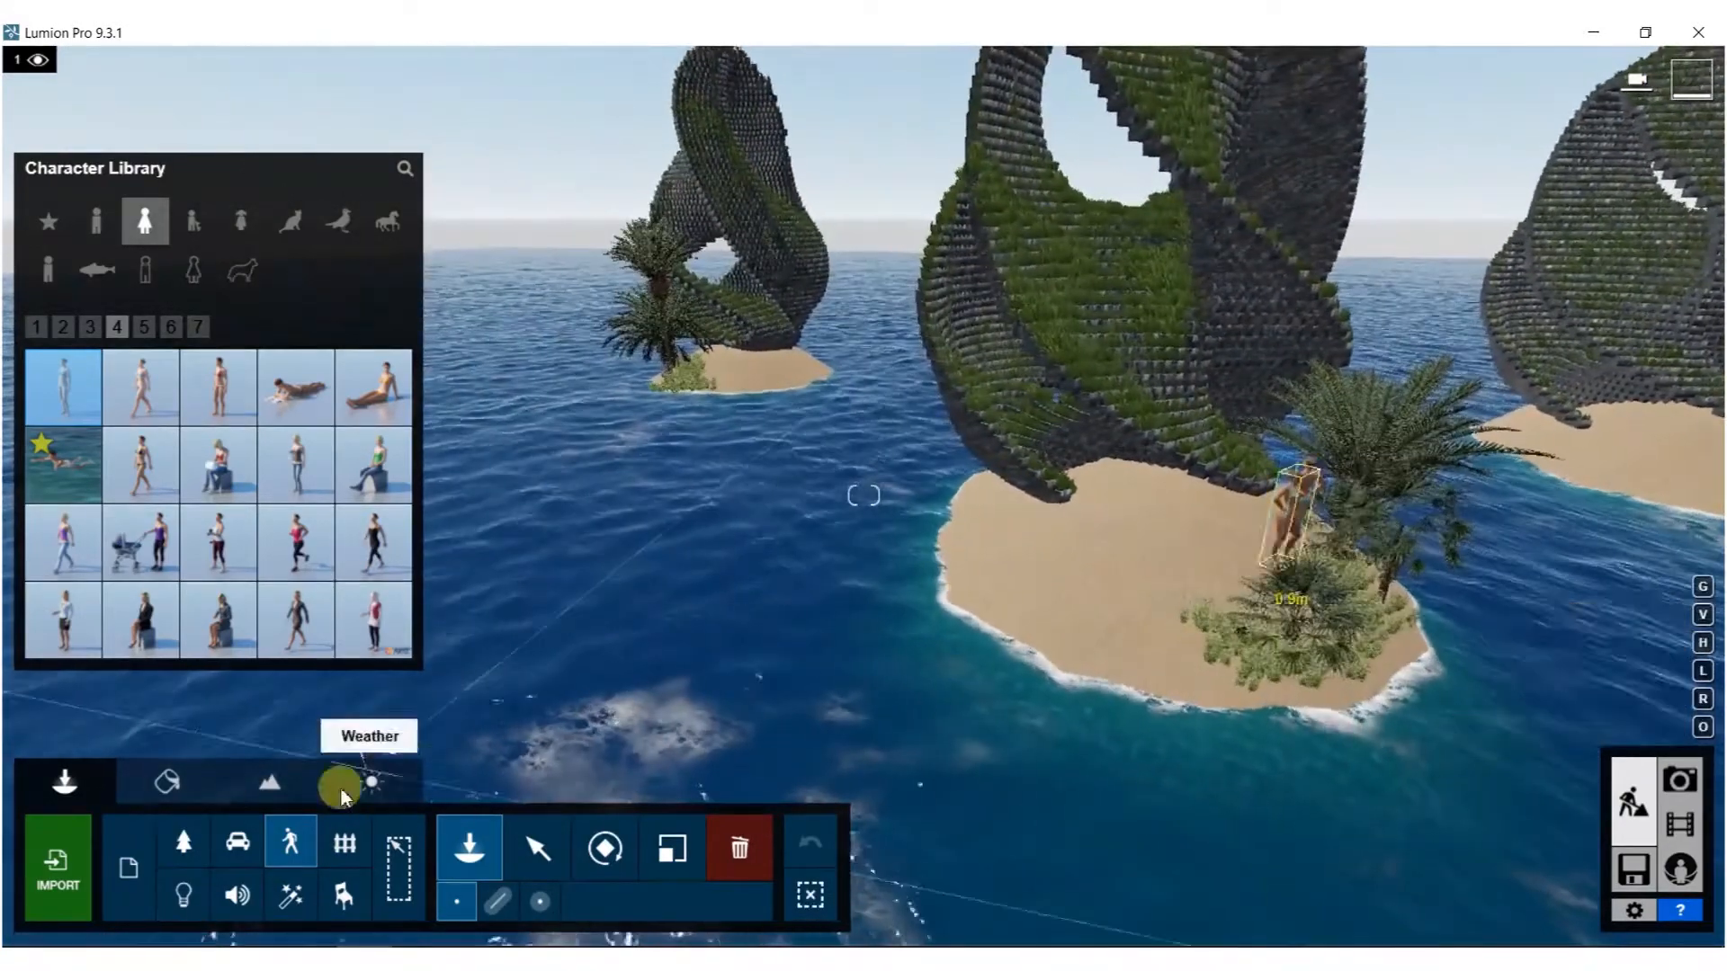
{"action": "left_click", "coordinate": [237, 848]}
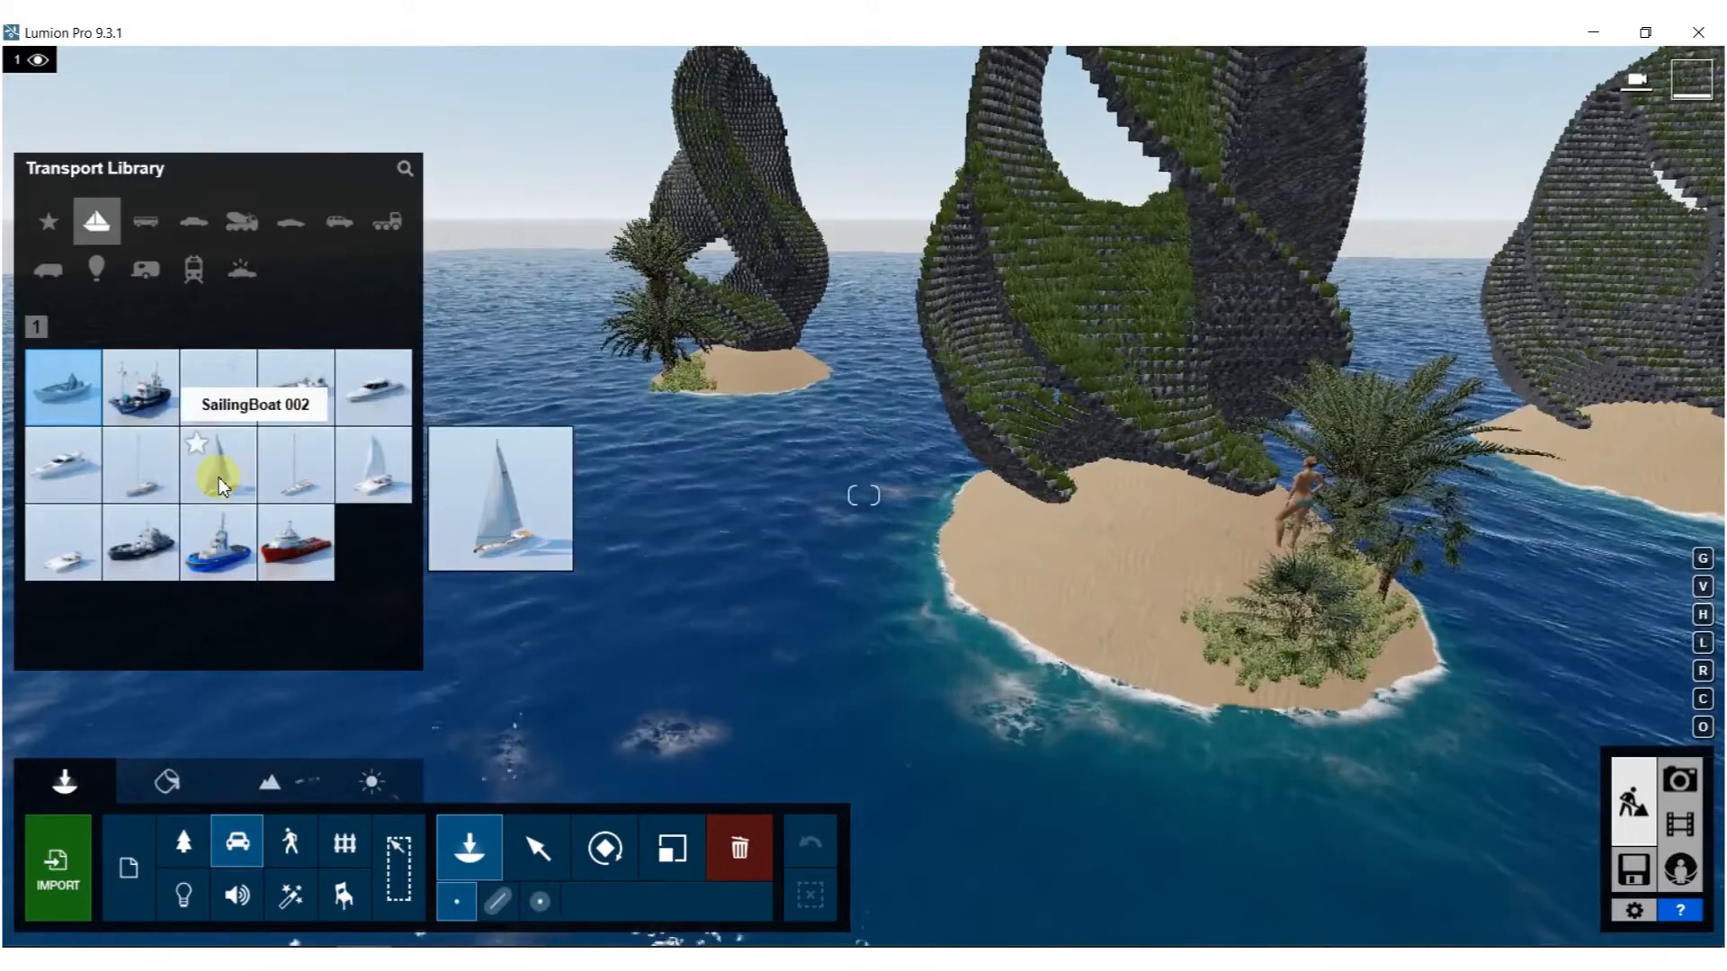
{"action": "left_click", "coordinate": [218, 478]}
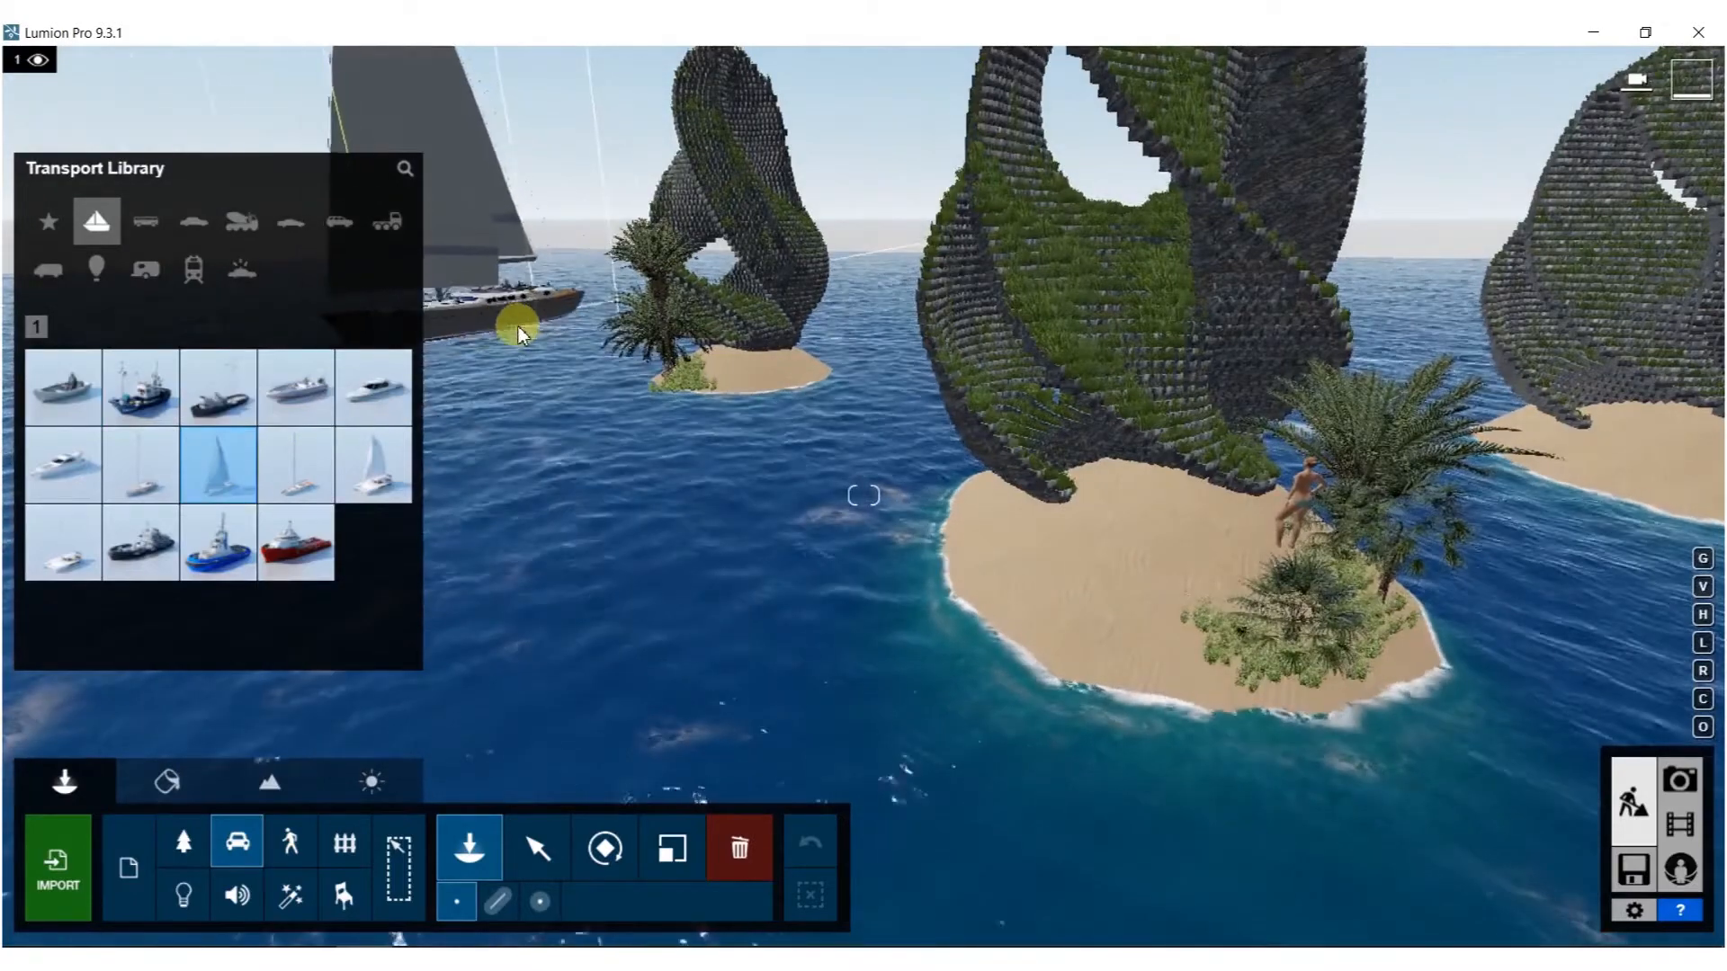
{"action": "left_click", "coordinate": [565, 330]}
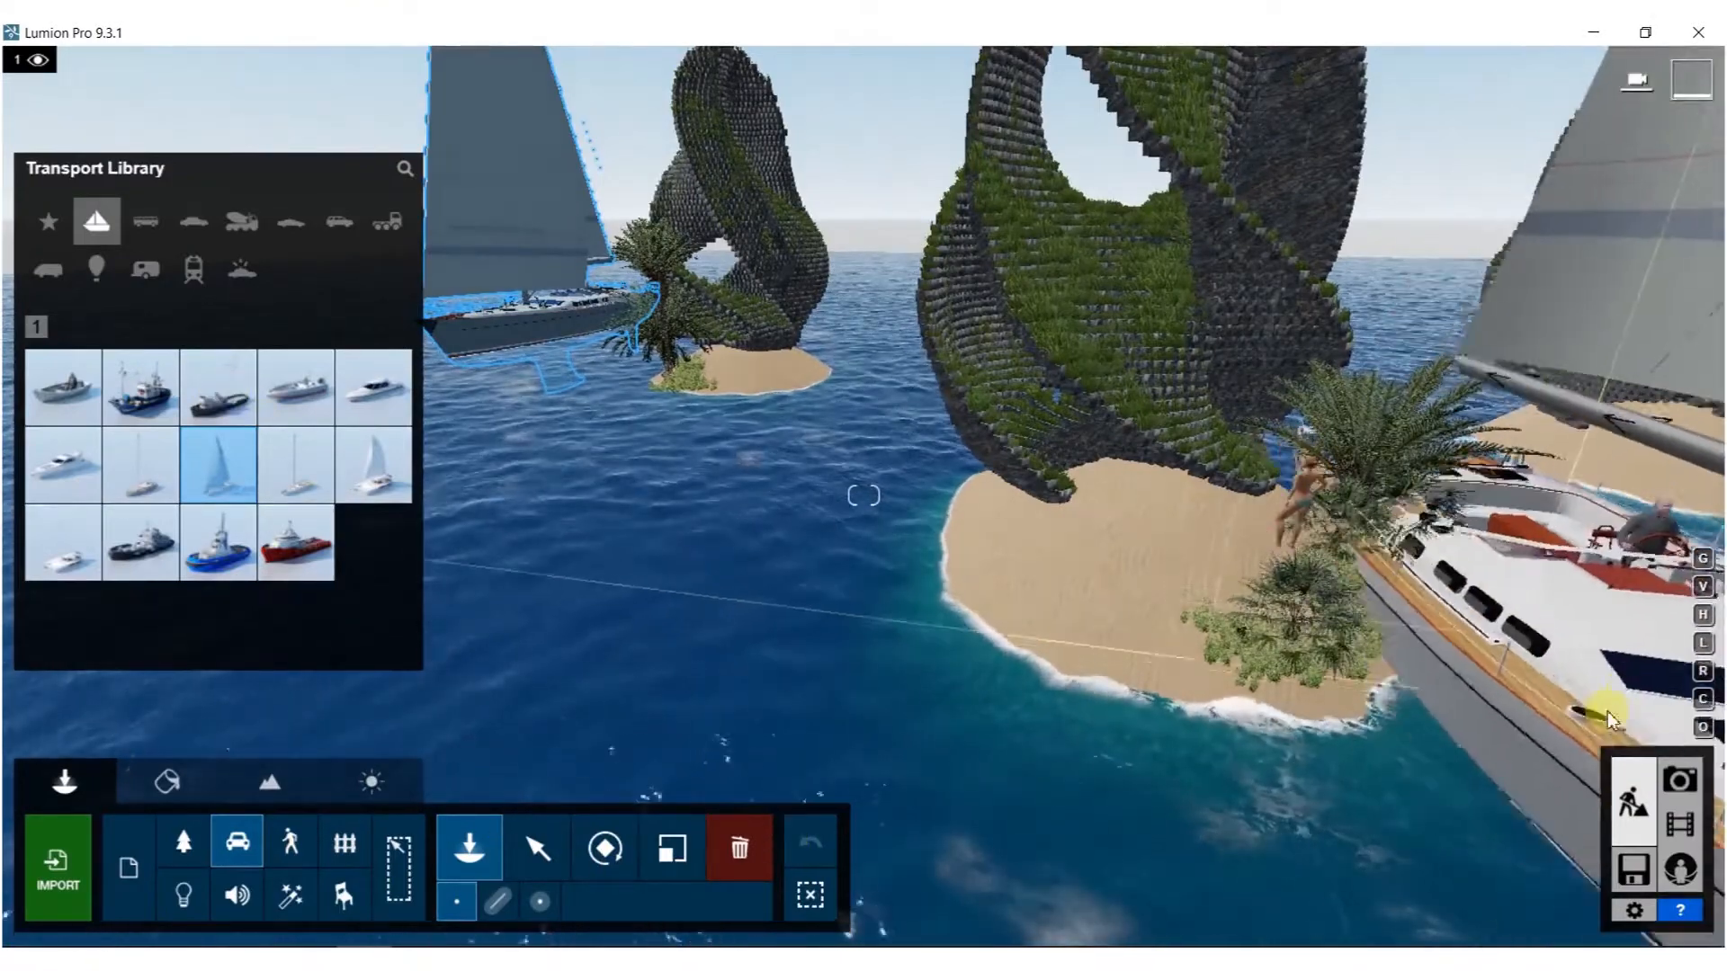
Switch to photo mode, frame all three forms and the sailing boat from low over the water, and store the view as photo 1.
{"action": "left_click", "coordinate": [1680, 777]}
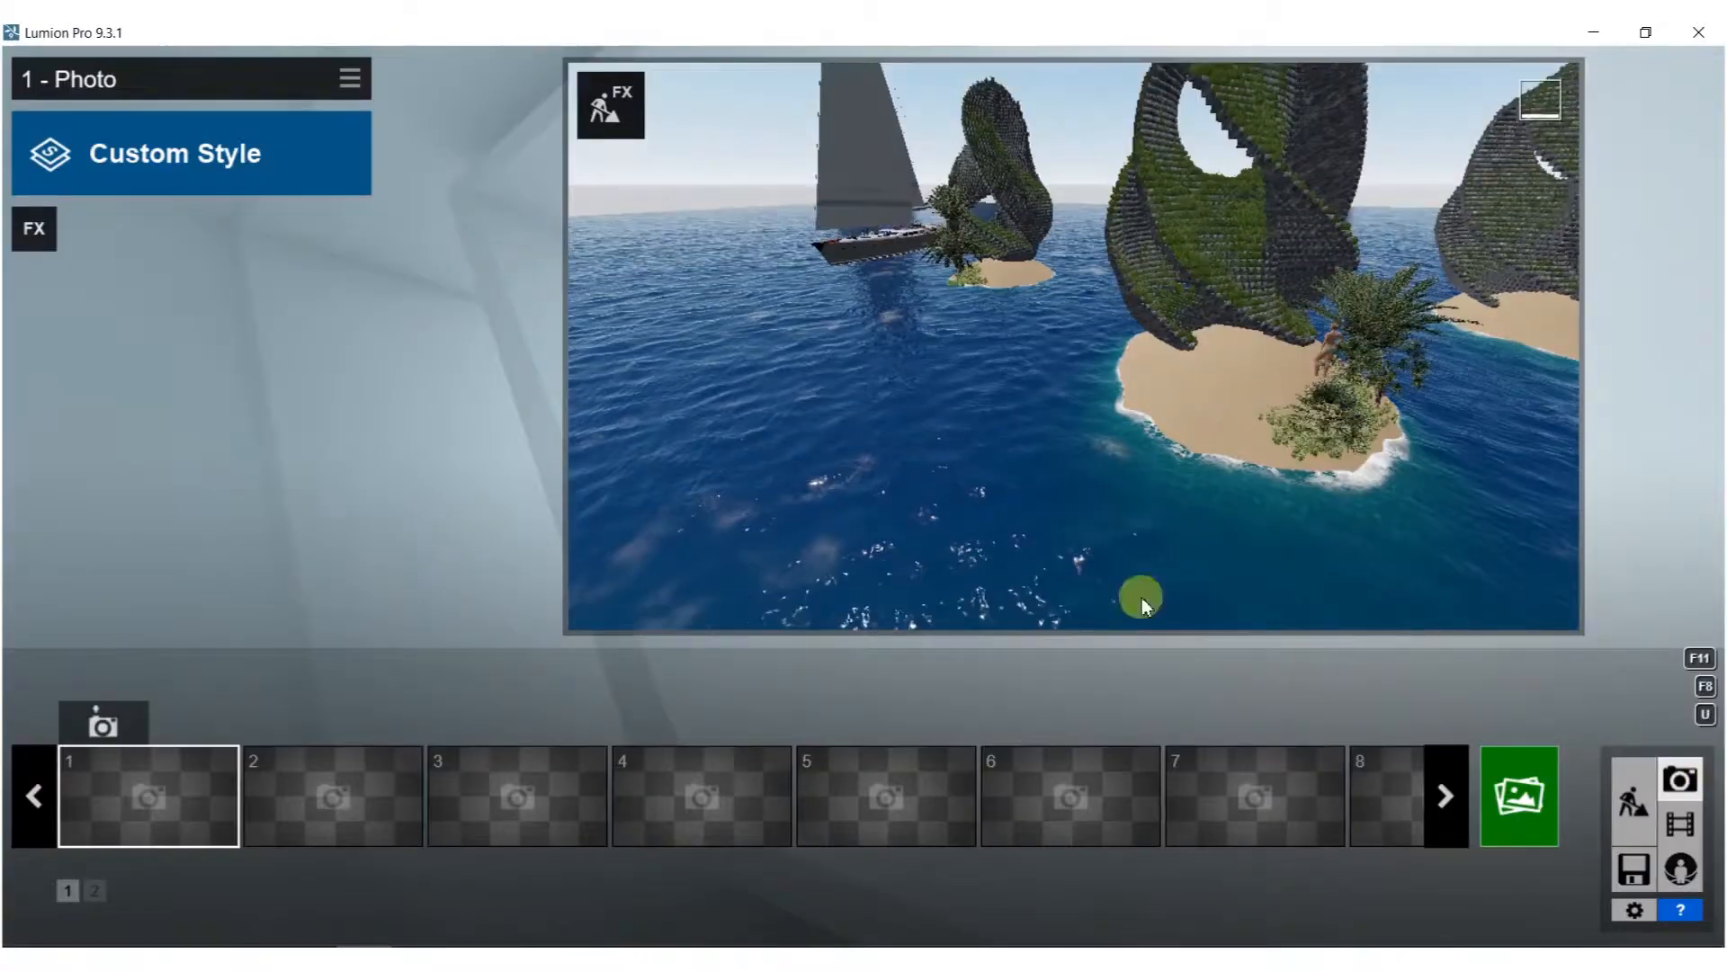
{"action": "right_click_drag", "start_coordinate": [1098, 581], "coordinate": [1069, 369]}
{"action": "key", "text": "w"}
{"action": "key", "text": "s"}
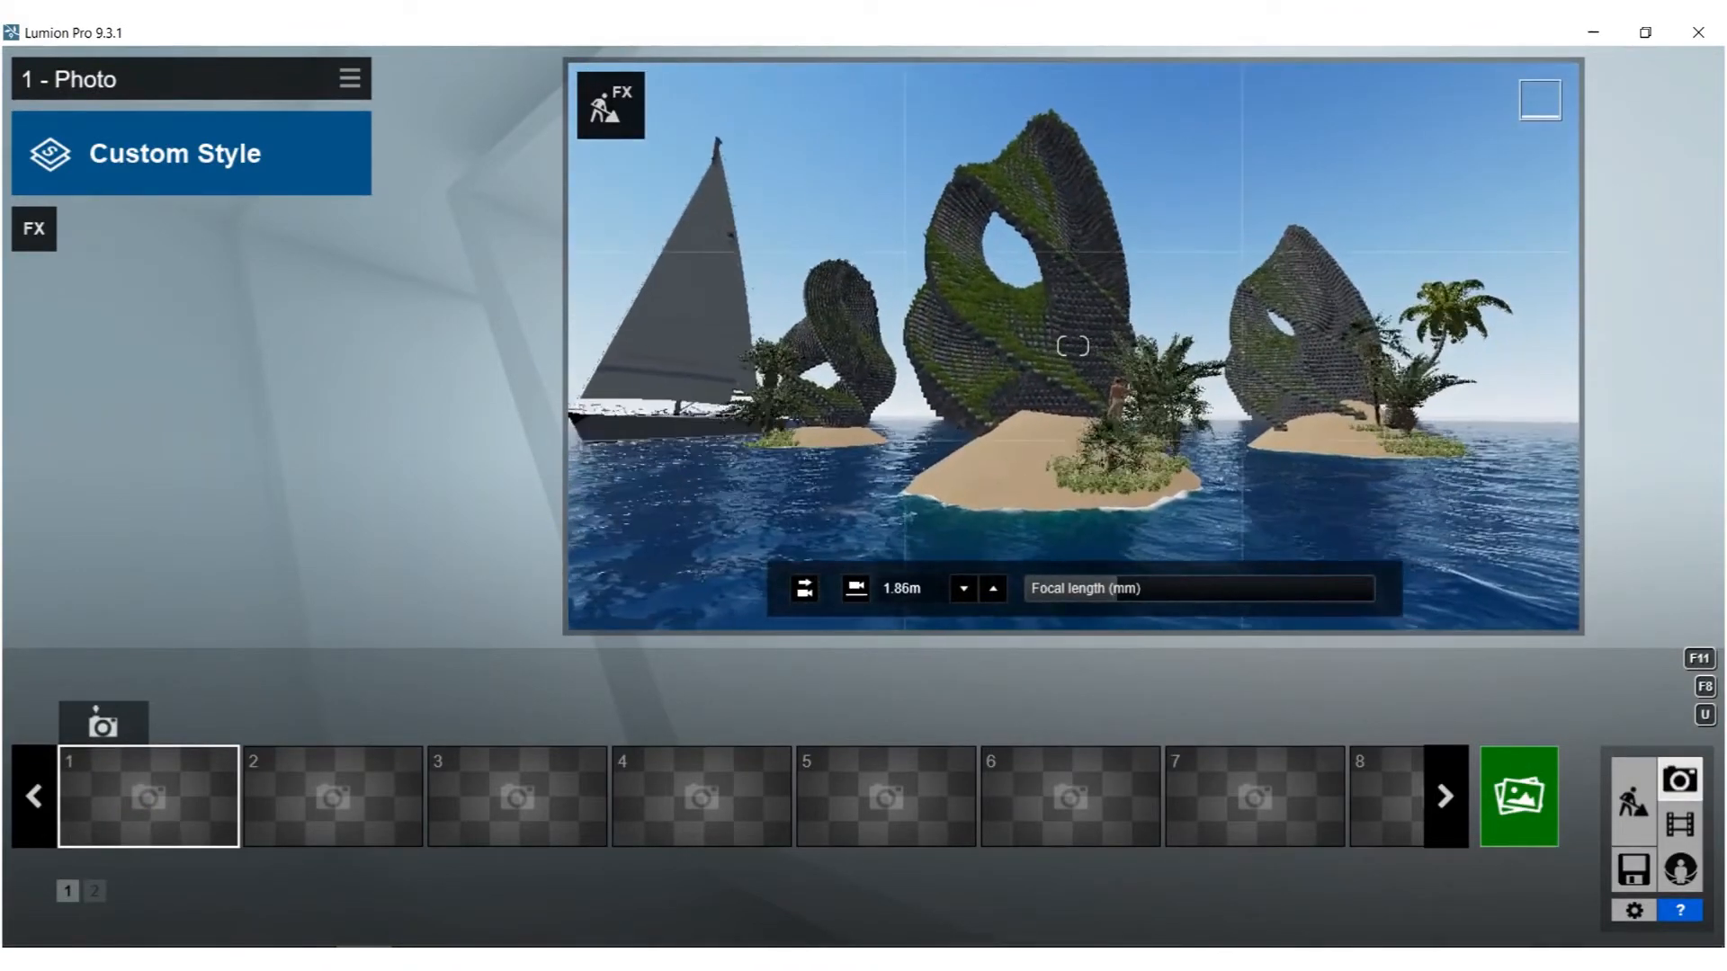
{"action": "left_click", "coordinate": [106, 717]}
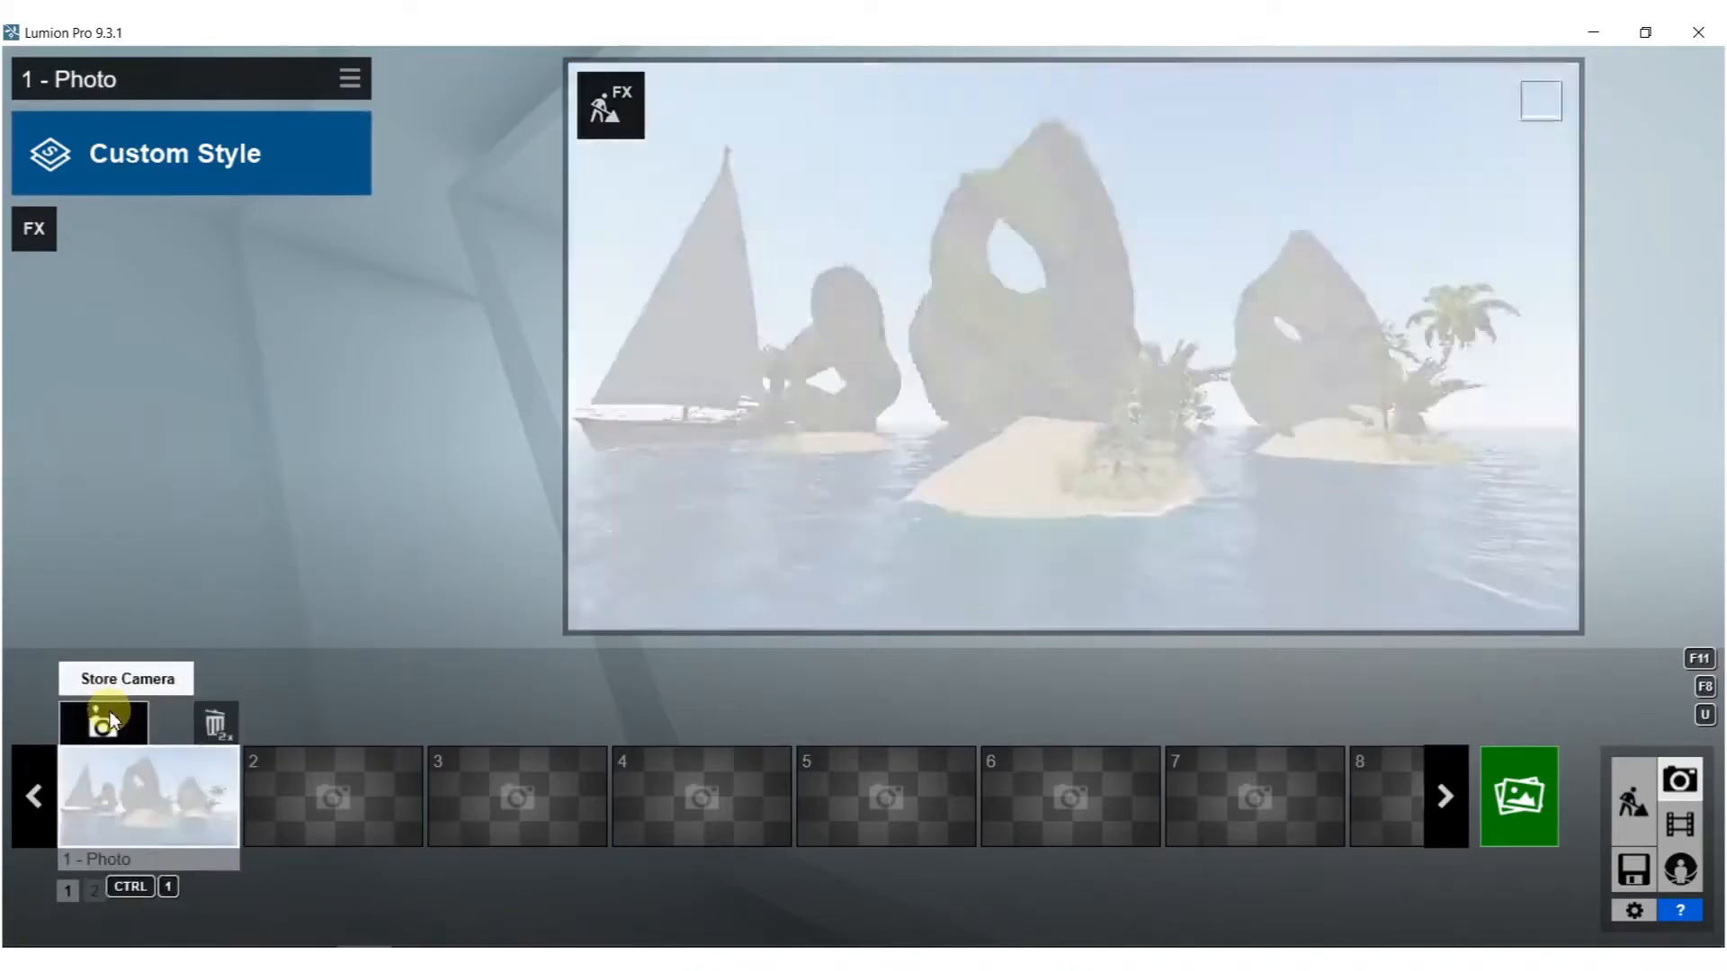
Apply the Realistic style to photo 1 and add the 2-Point Perspective effect.
{"action": "left_click", "coordinate": [102, 167]}
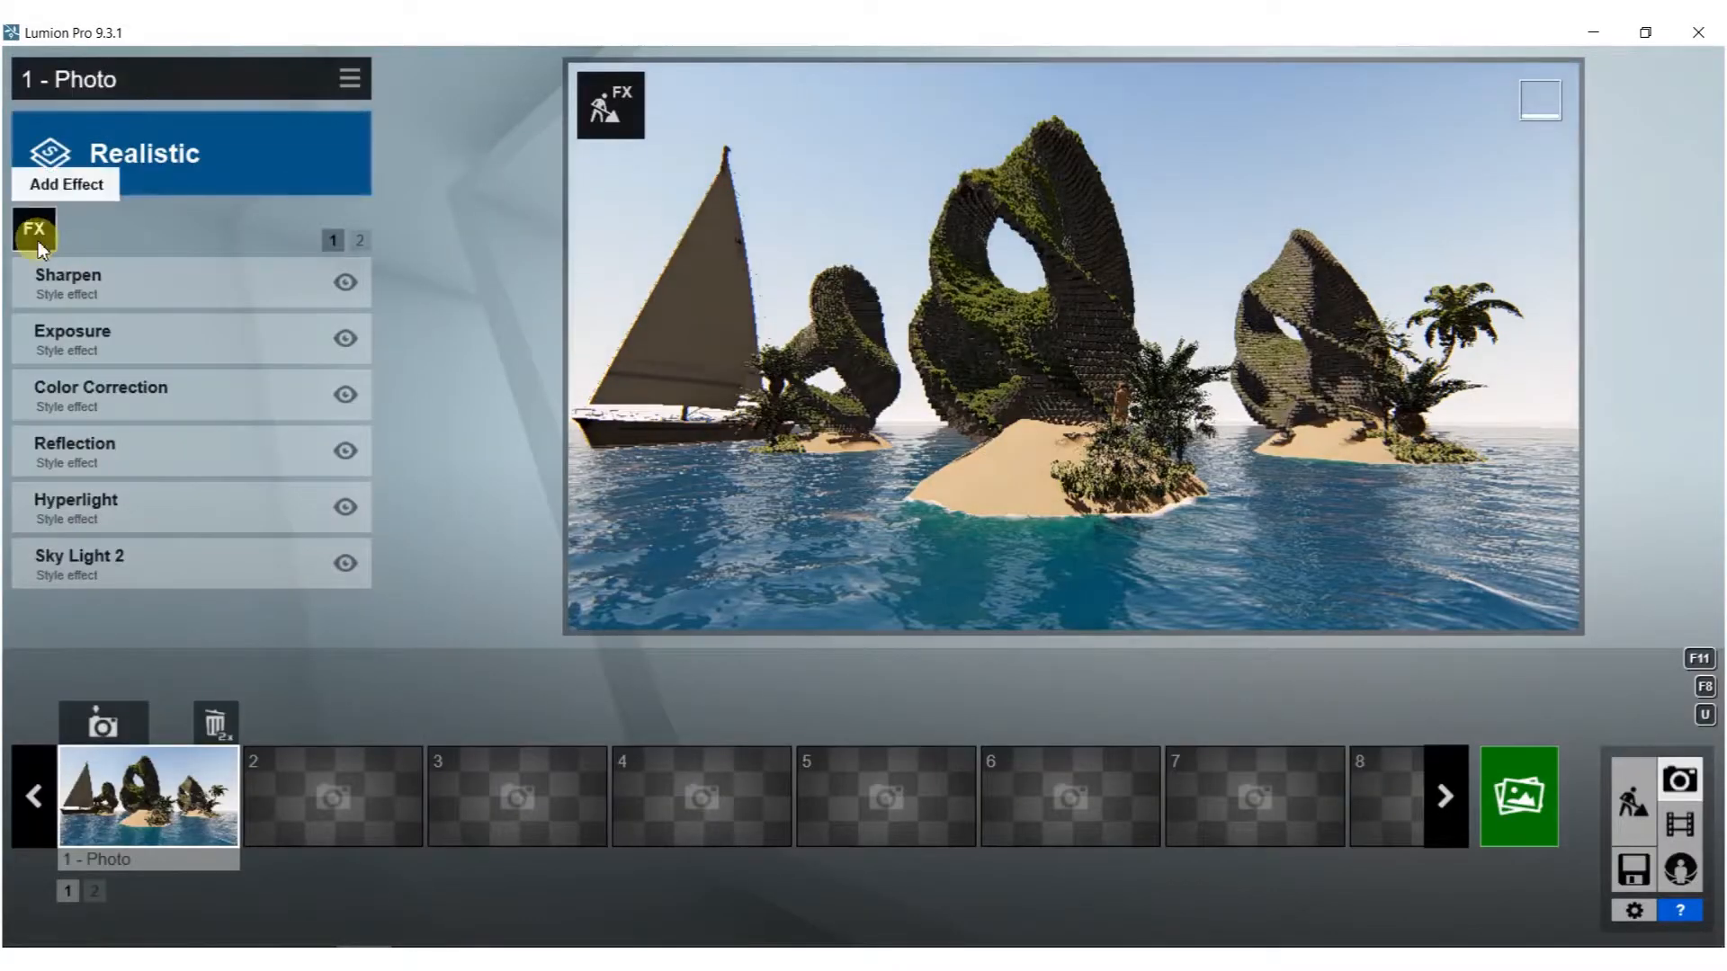
{"action": "left_click", "coordinate": [40, 247]}
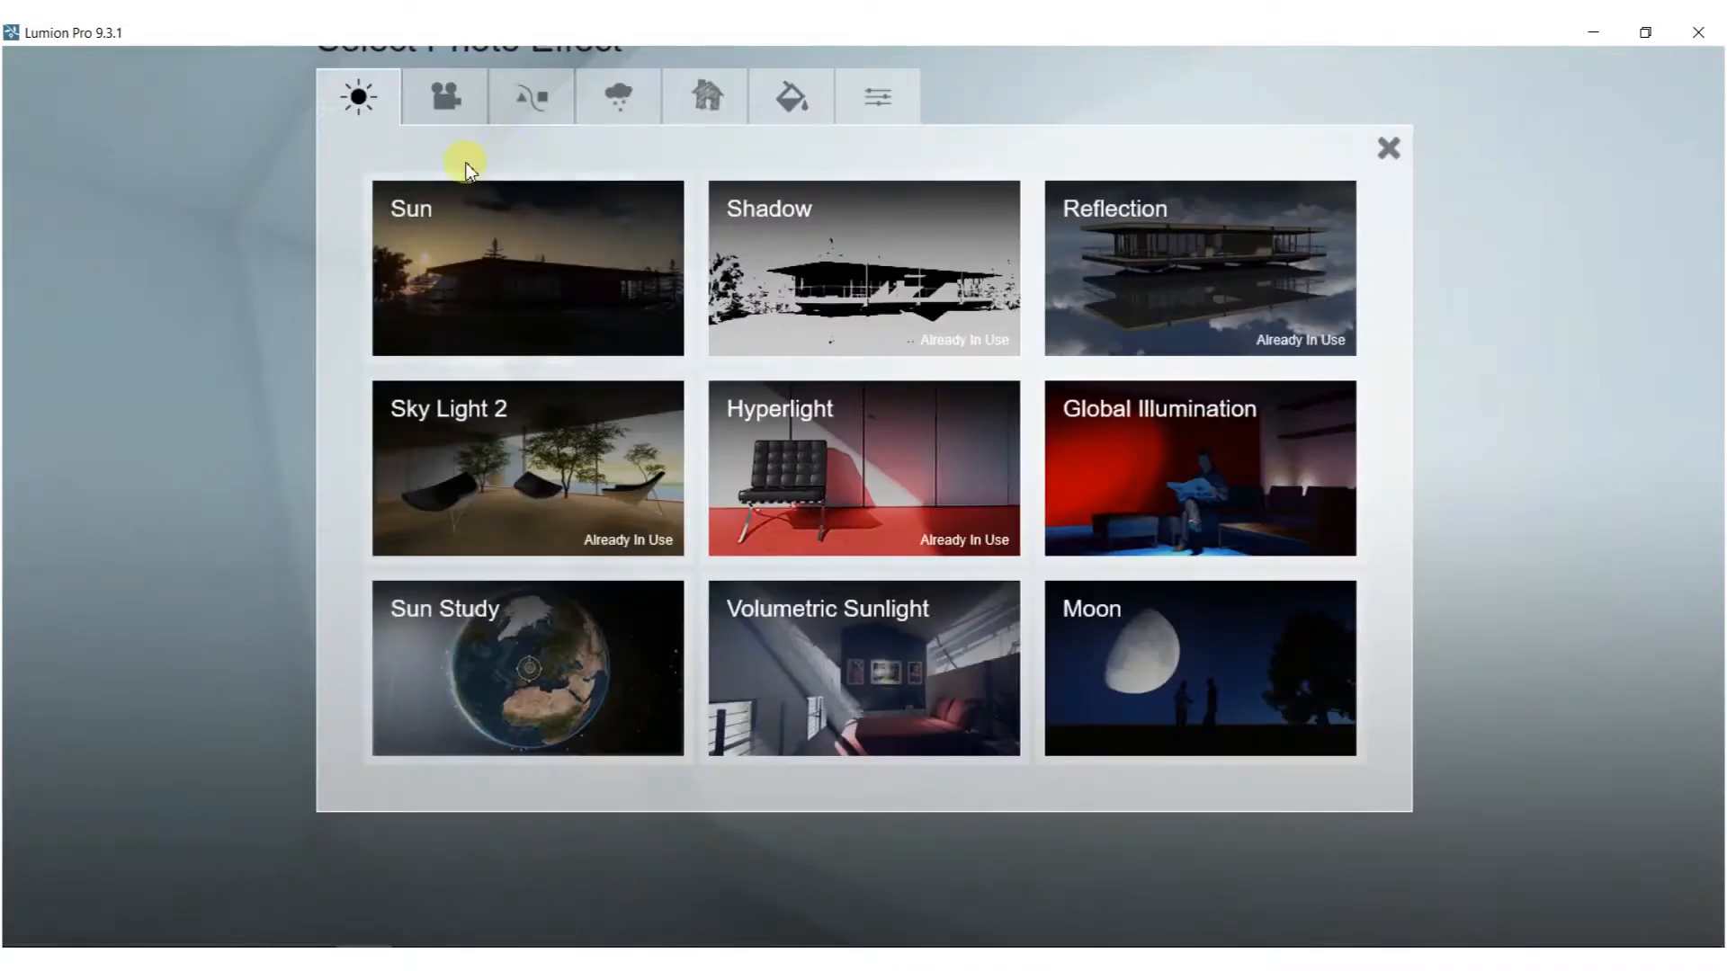
{"action": "left_click", "coordinate": [418, 100]}
{"action": "left_click", "coordinate": [1174, 254]}
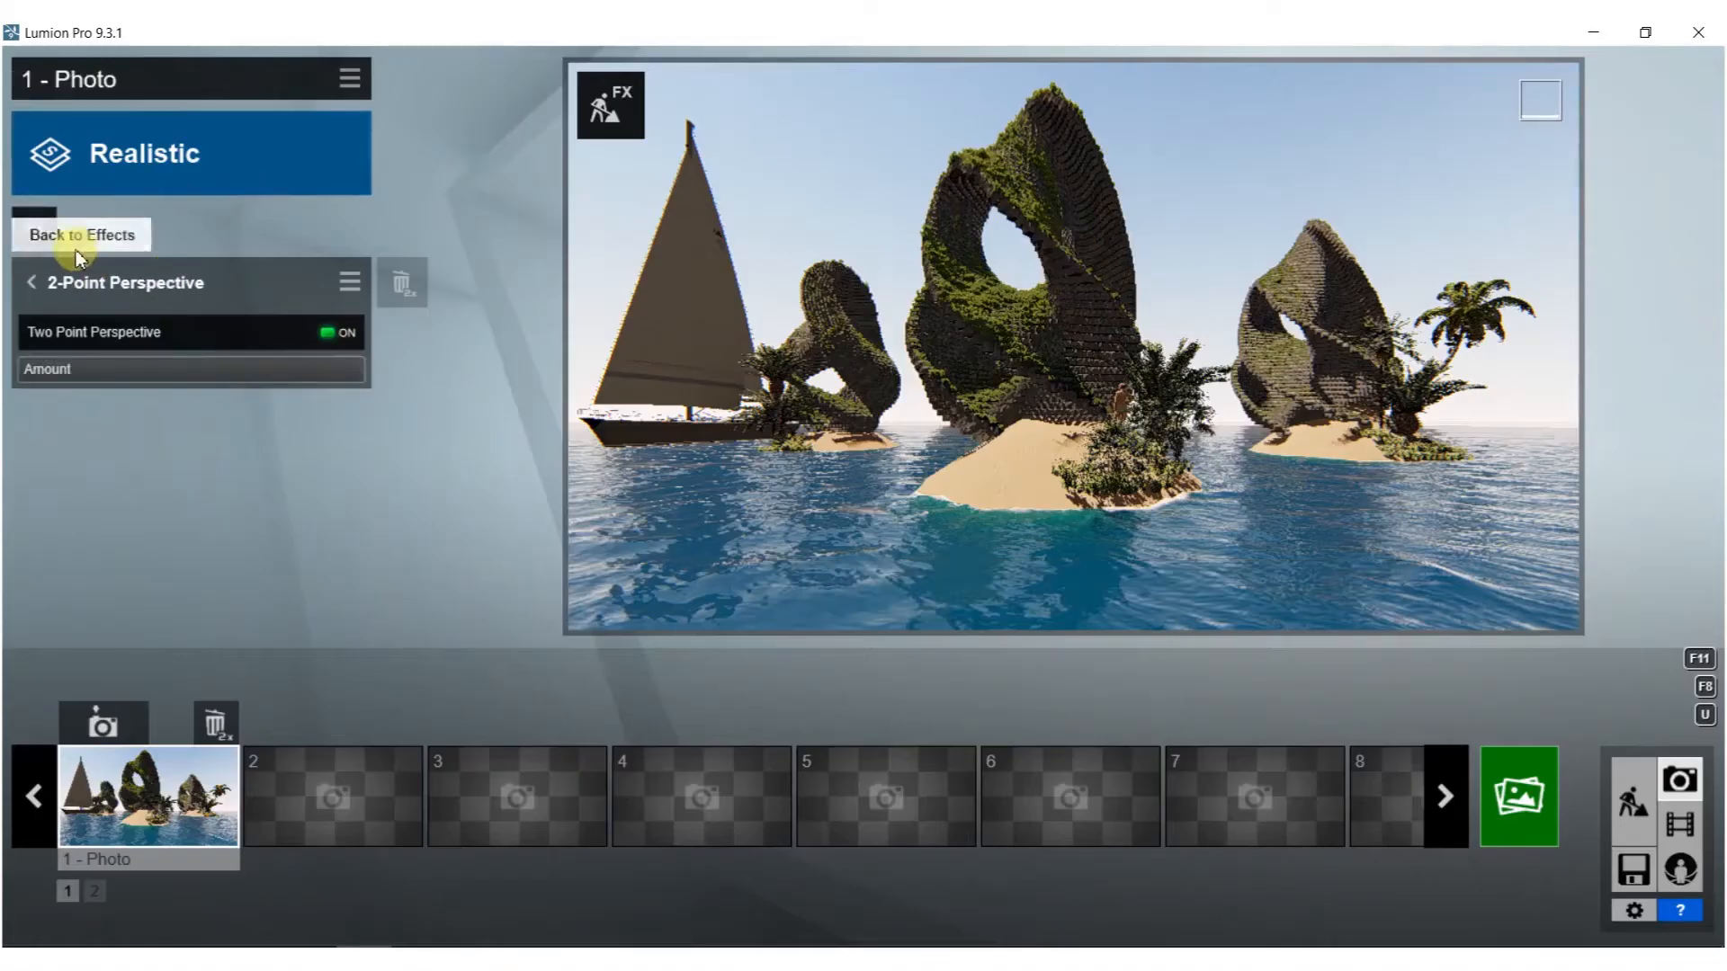
Add a Sky and Clouds effect with master cloud amount about two thirds, low clouds about one fifth and high clouds at maximum.
{"action": "left_click", "coordinate": [31, 243]}
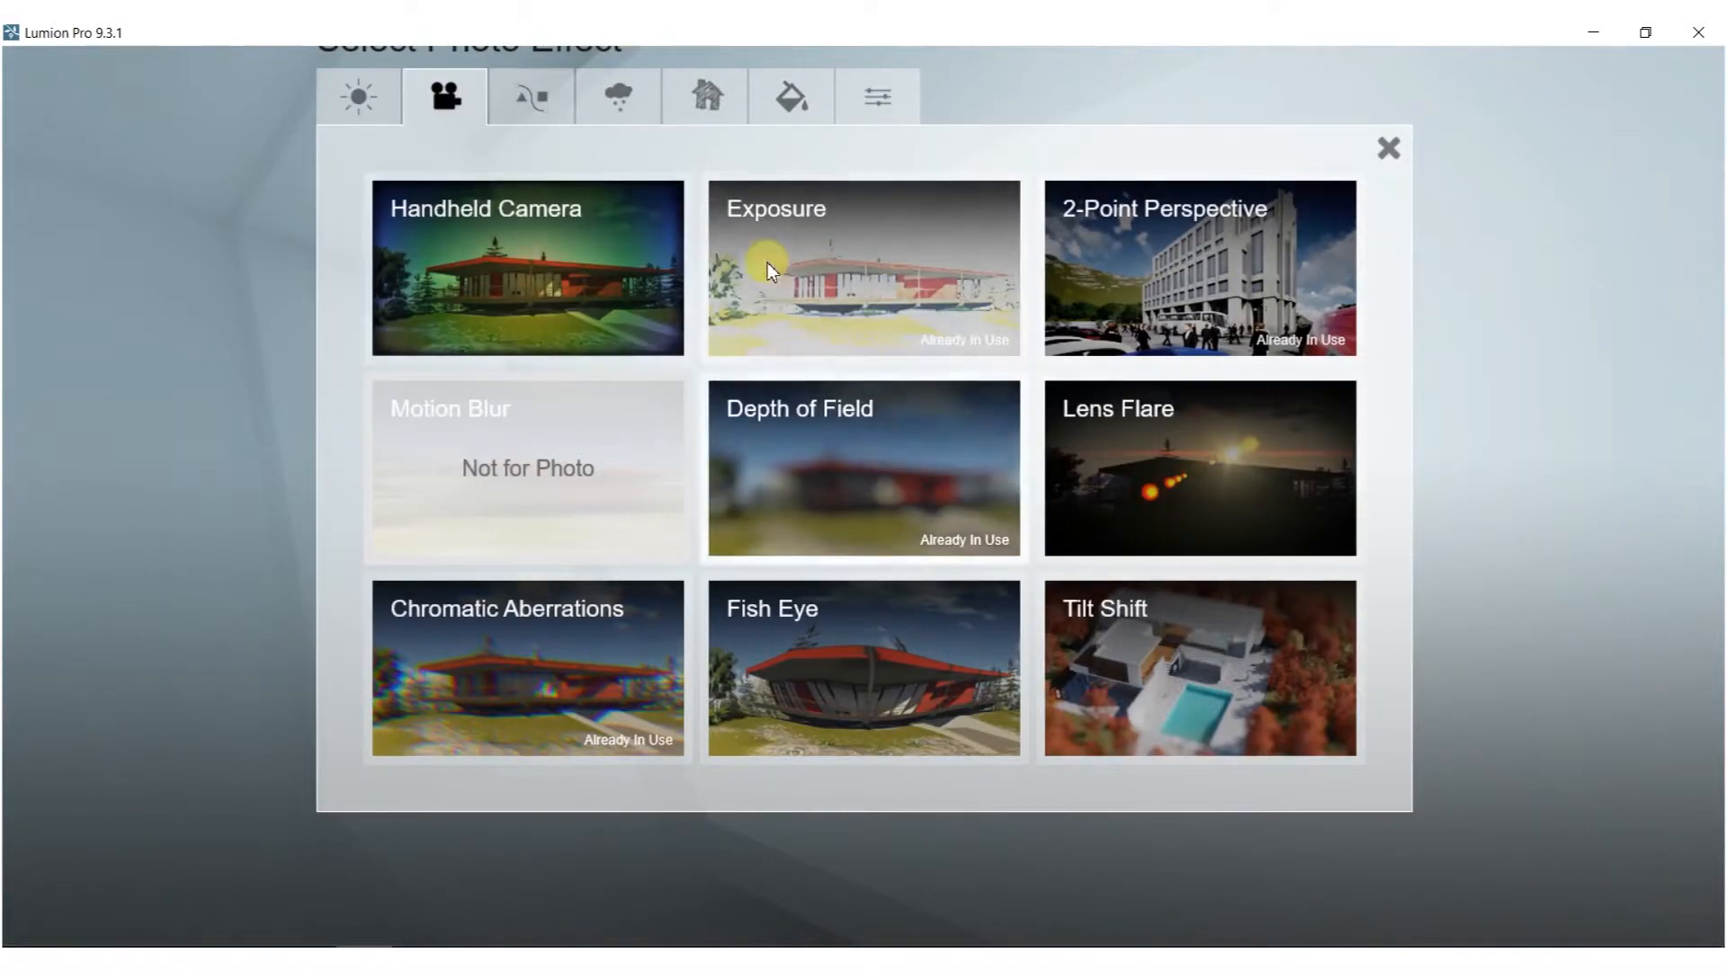
{"action": "left_click", "coordinate": [620, 97]}
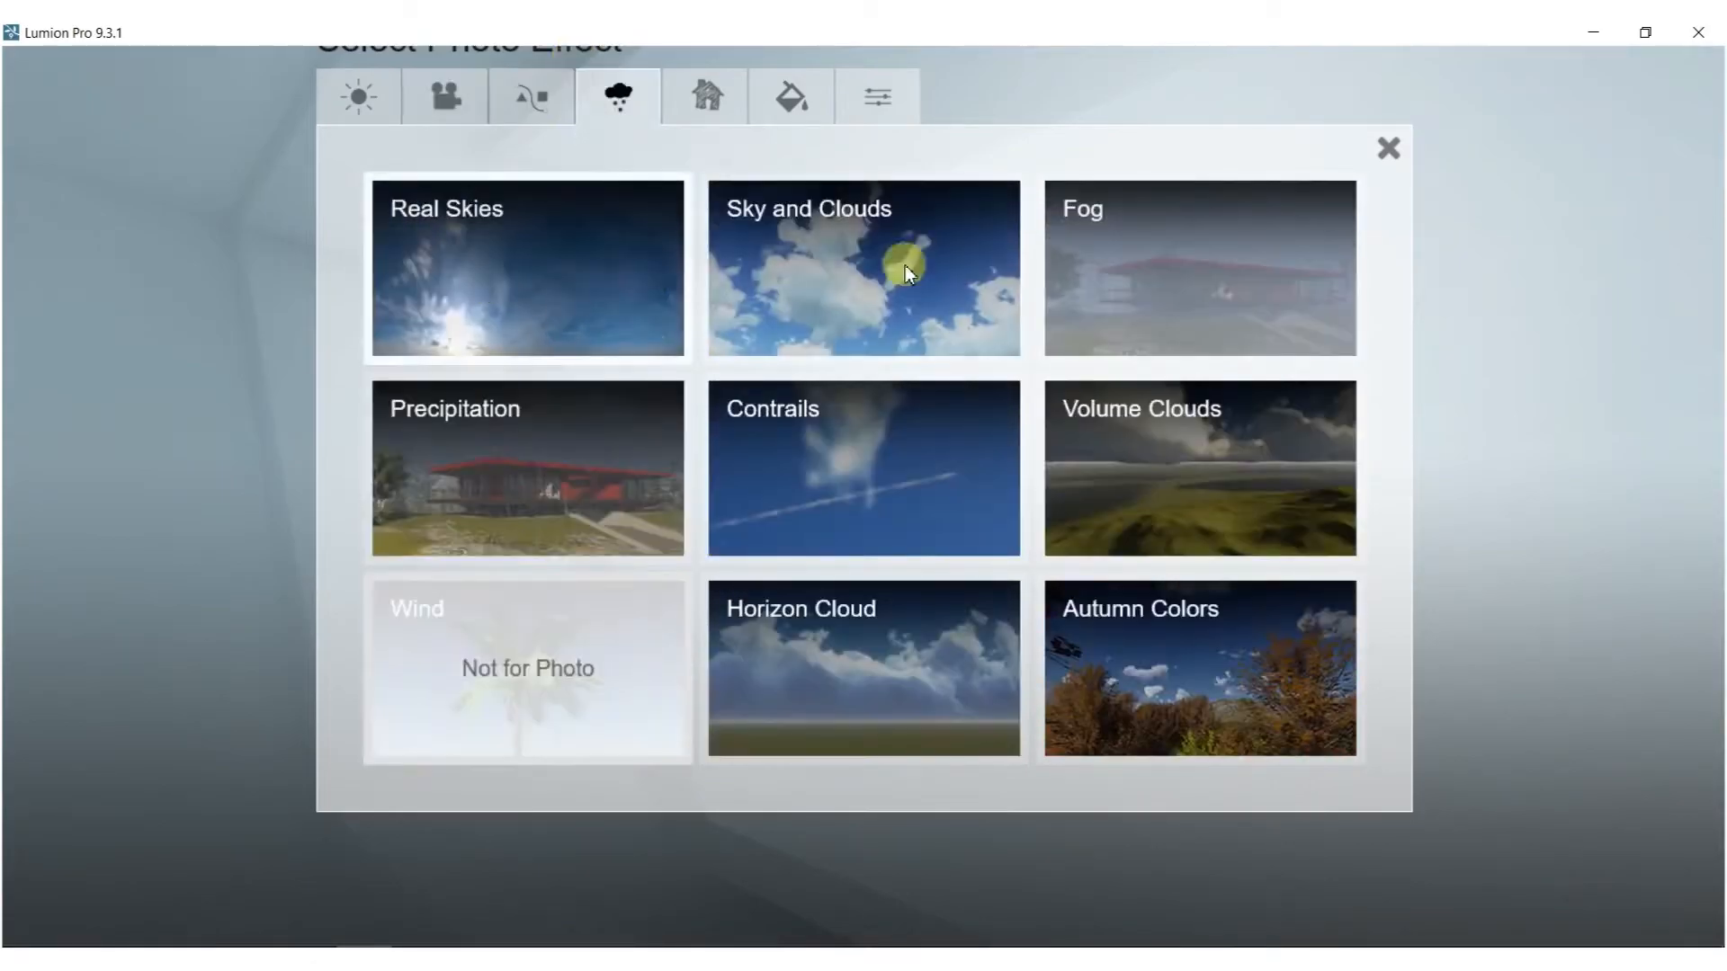
{"action": "left_click", "coordinate": [816, 254]}
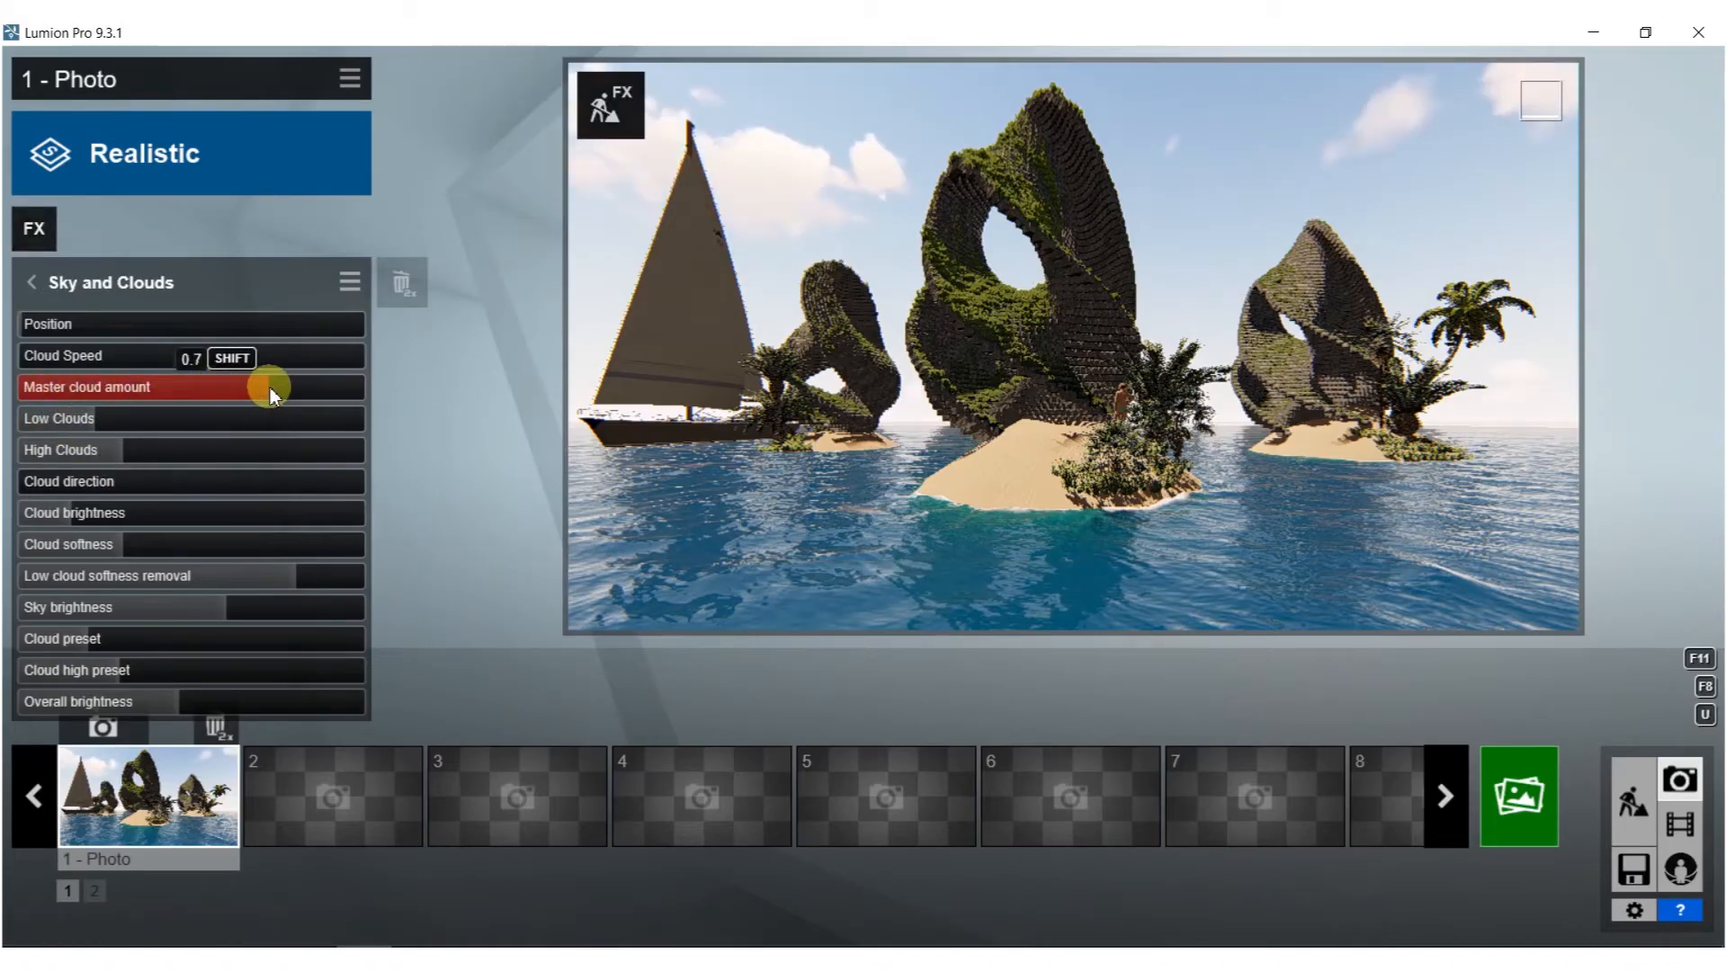
{"action": "left_click_drag", "start_coordinate": [286, 388], "coordinate": [244, 450]}
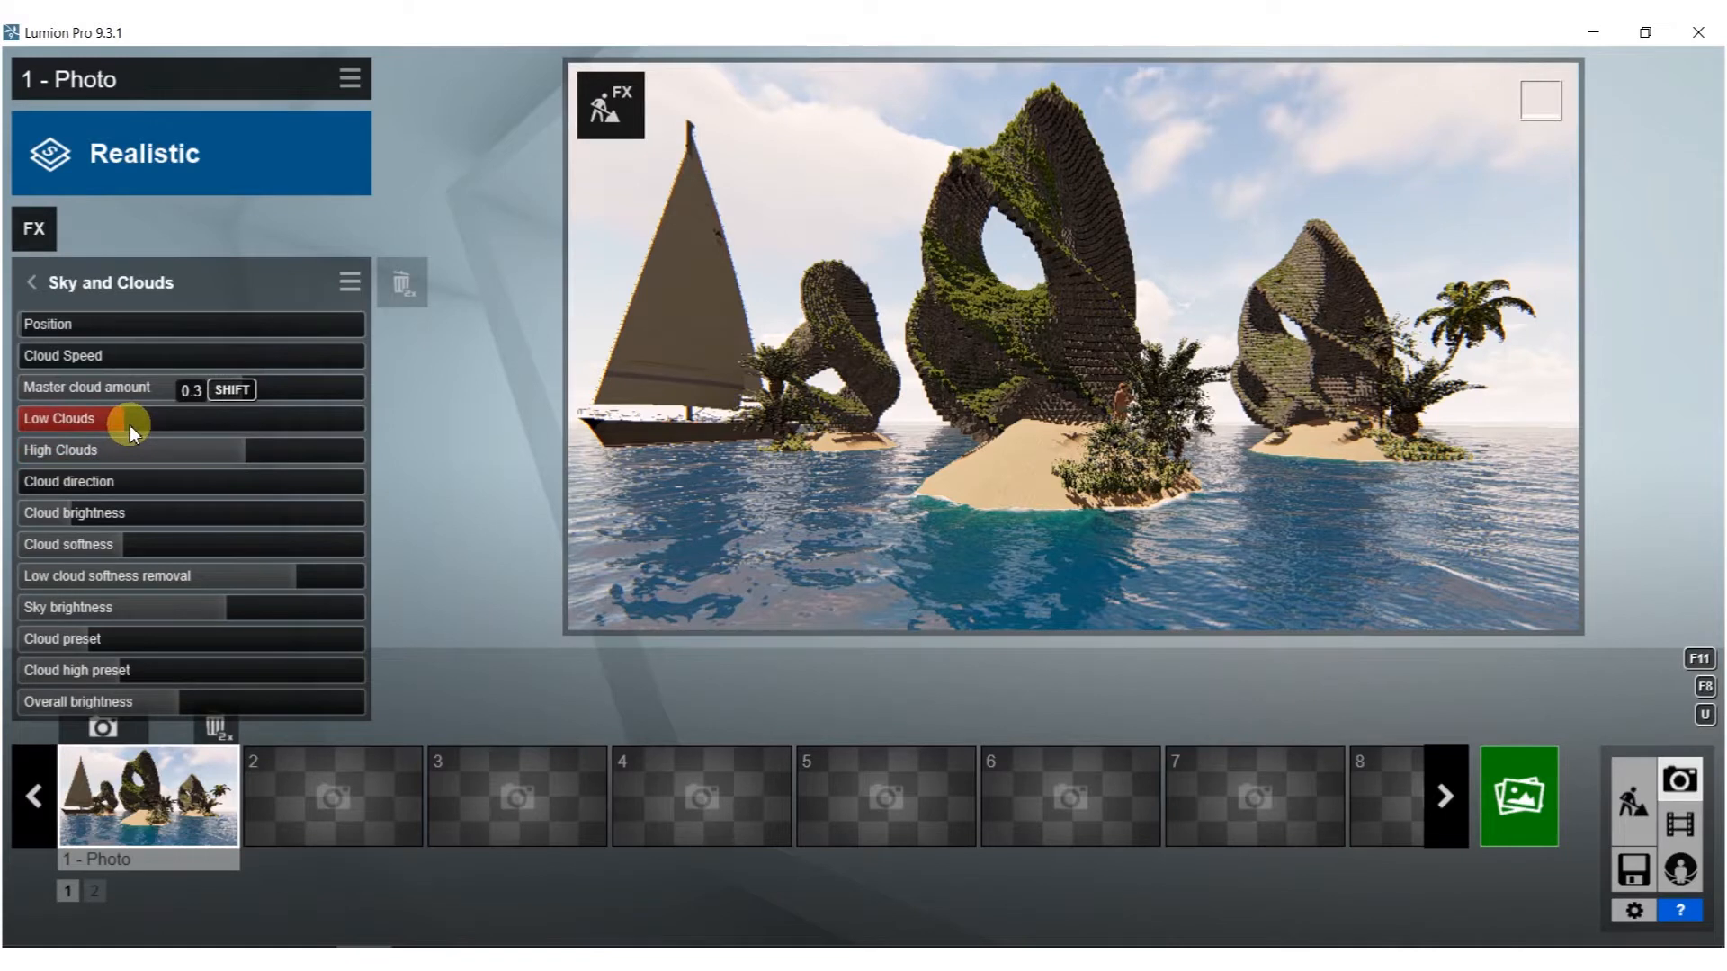
{"action": "left_click_drag", "start_coordinate": [129, 425], "coordinate": [104, 425]}
{"action": "left_click_drag", "start_coordinate": [231, 451], "coordinate": [374, 454]}
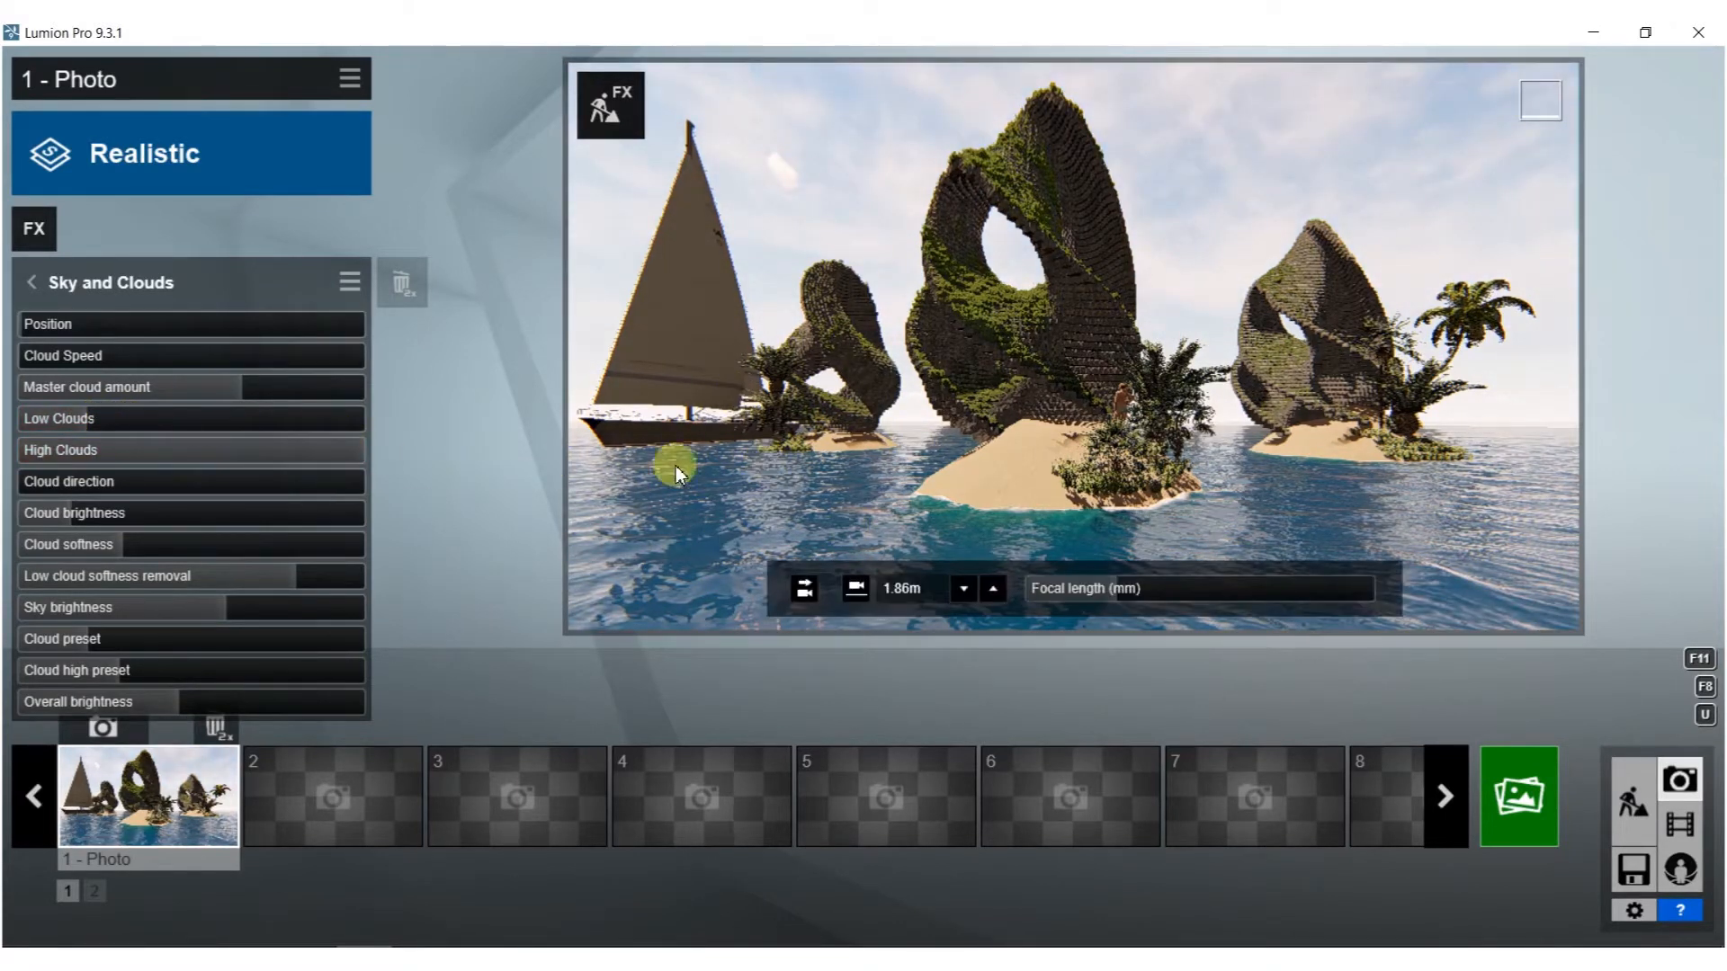
{"action": "left_click", "coordinate": [33, 283]}
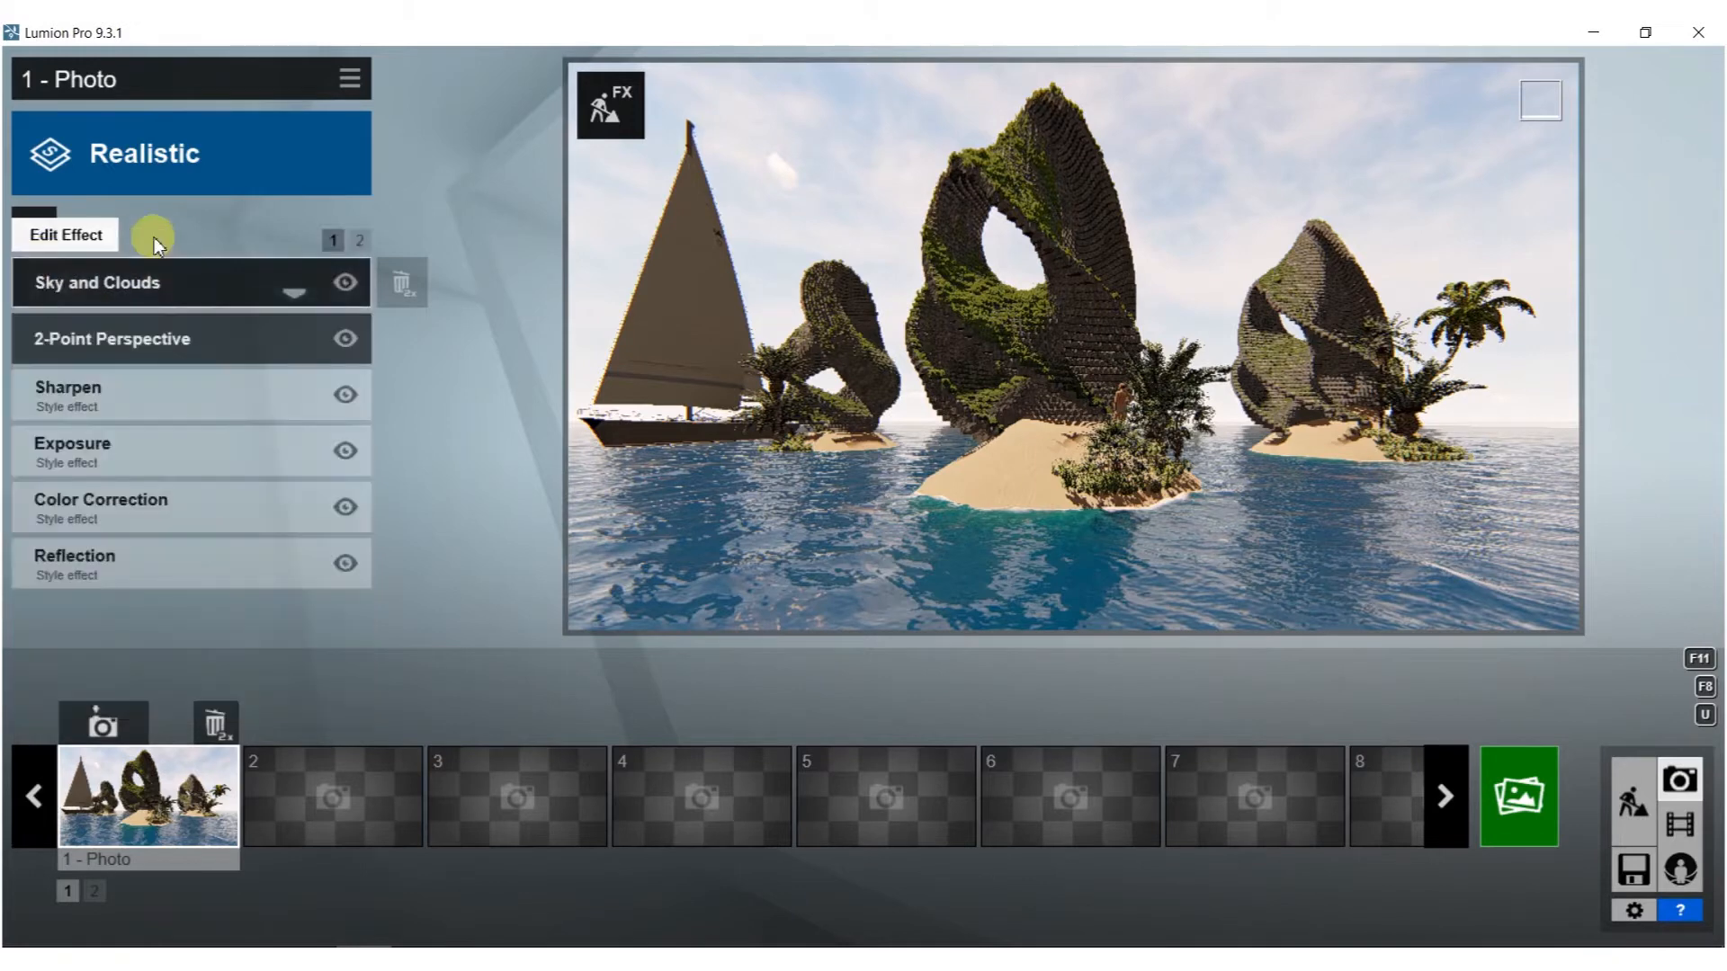
Add a Sun effect with sun height a little above mid-range and sun heading near its maximum.
{"action": "left_click", "coordinate": [57, 230]}
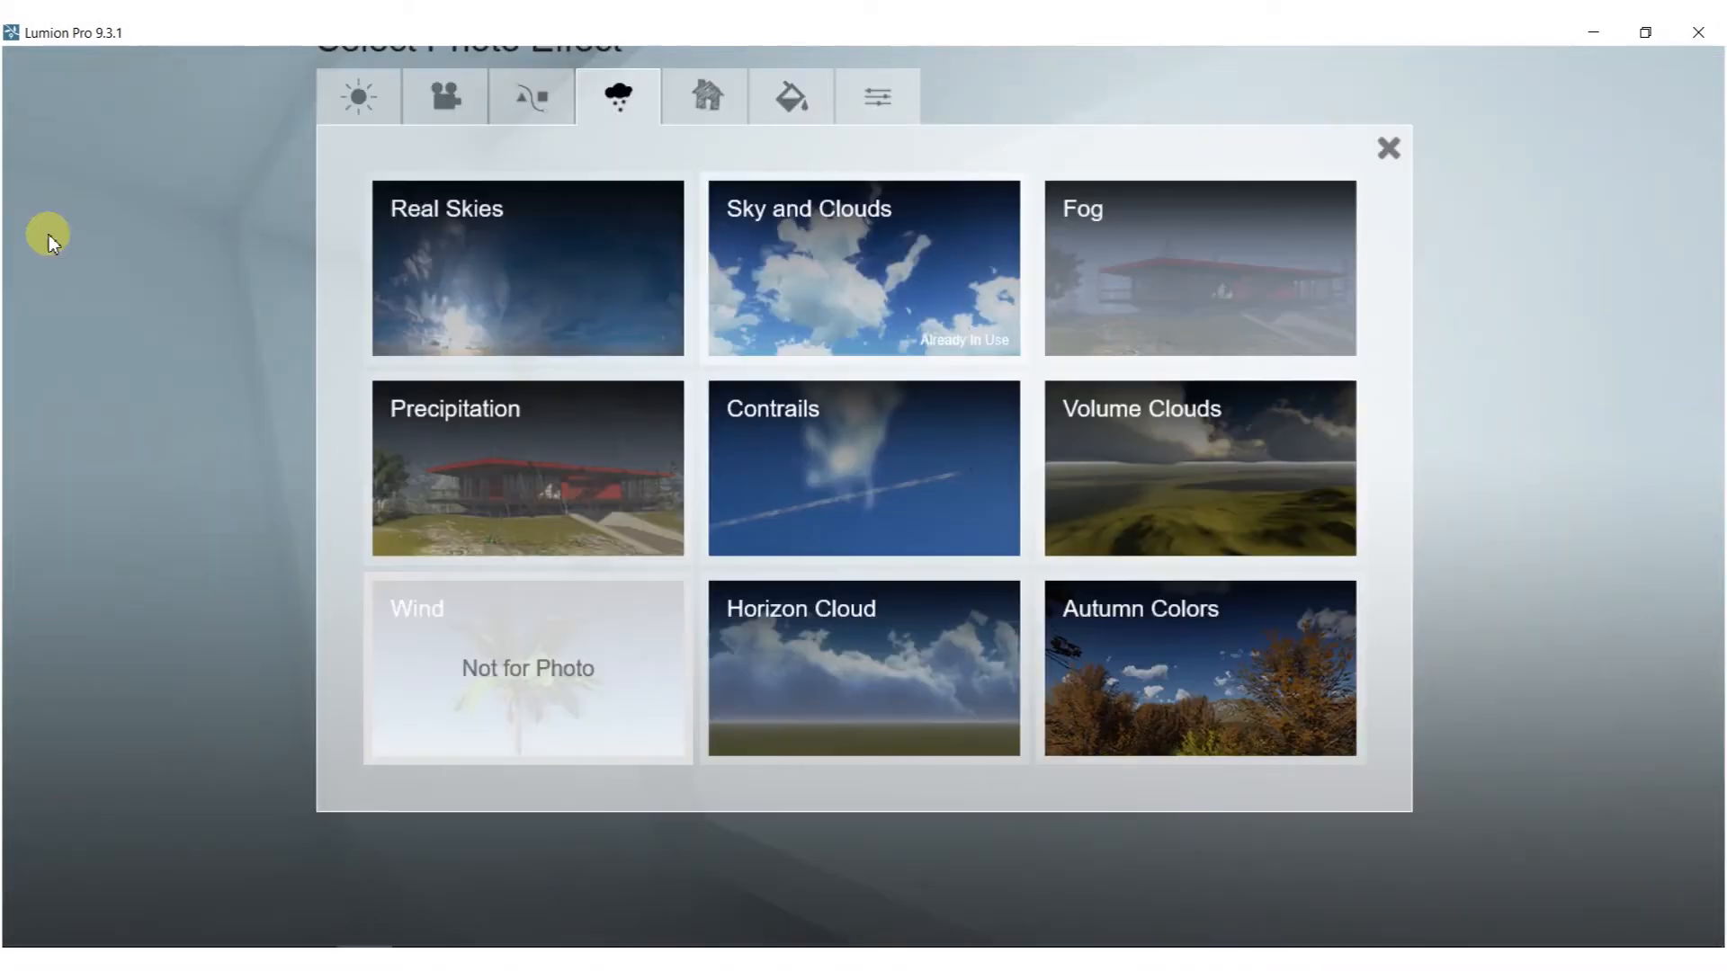
{"action": "left_click", "coordinate": [374, 94]}
{"action": "left_click", "coordinate": [527, 224]}
{"action": "left_click_drag", "start_coordinate": [304, 332], "coordinate": [230, 327]}
Lower the camera to about 0.11 m above the water, keep the forms and the whole boat in frame, and store the view.
{"action": "right_click_drag", "start_coordinate": [1140, 388], "coordinate": [1157, 475]}
{"action": "key", "text": "w"}
{"action": "middle_click_drag", "start_coordinate": [1156, 475], "coordinate": [1071, 732]}
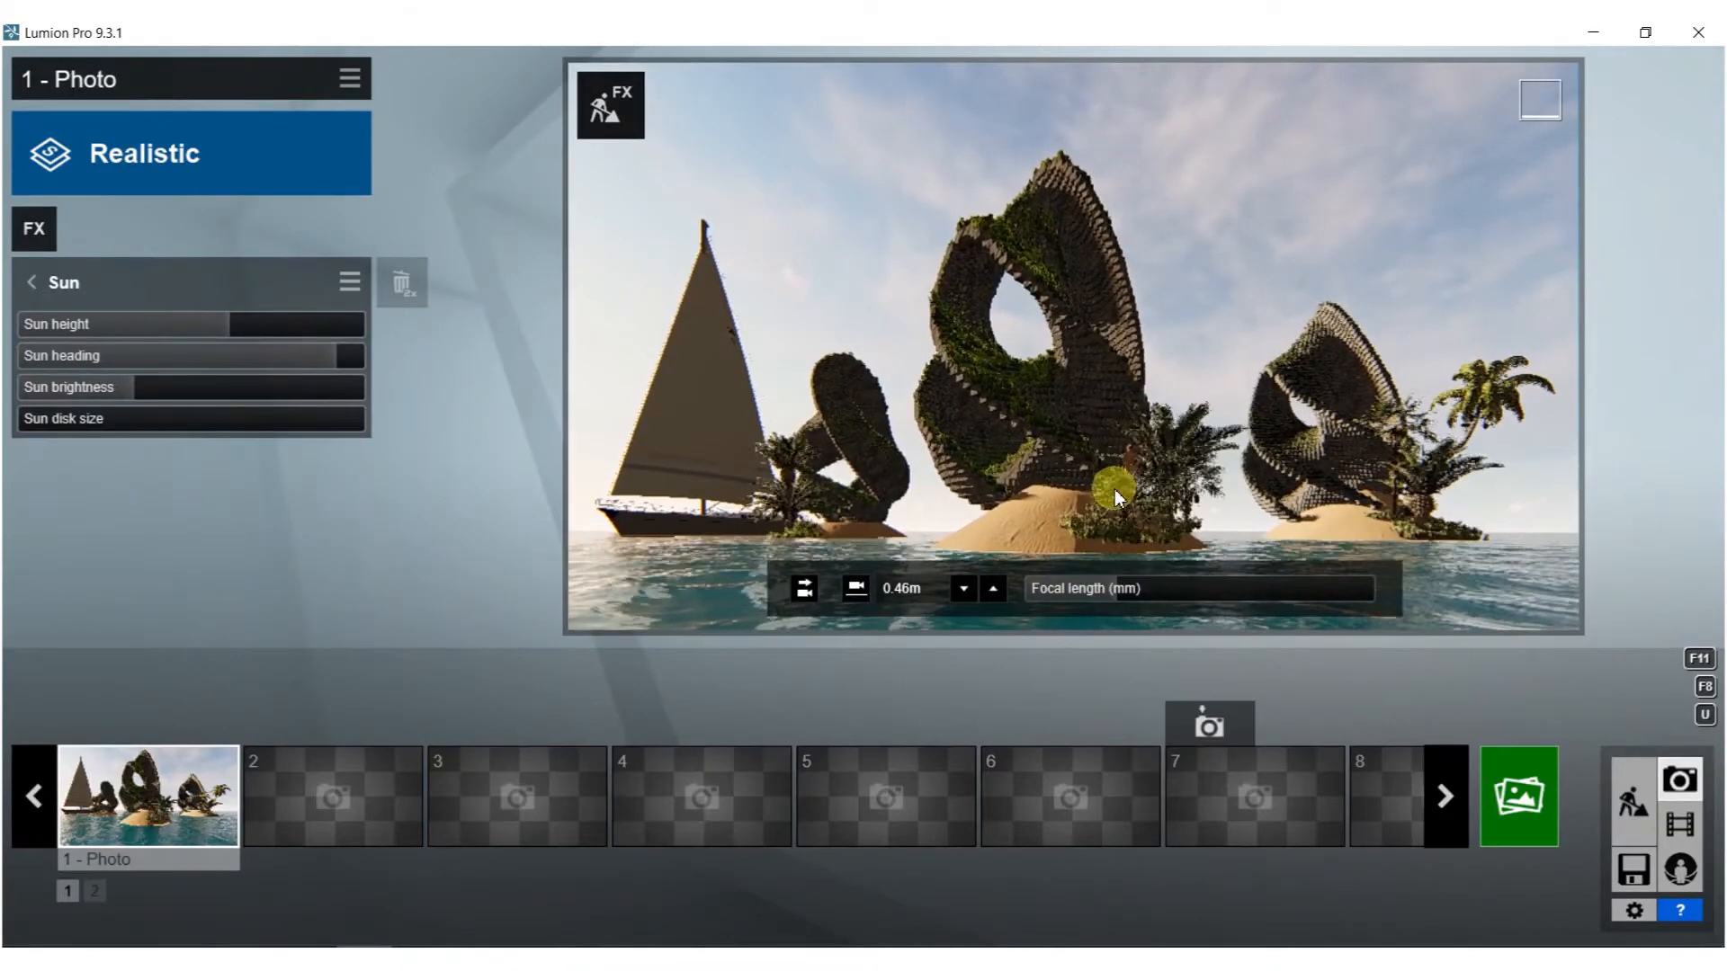
{"action": "middle_click_drag", "start_coordinate": [1114, 490], "coordinate": [1115, 698]}
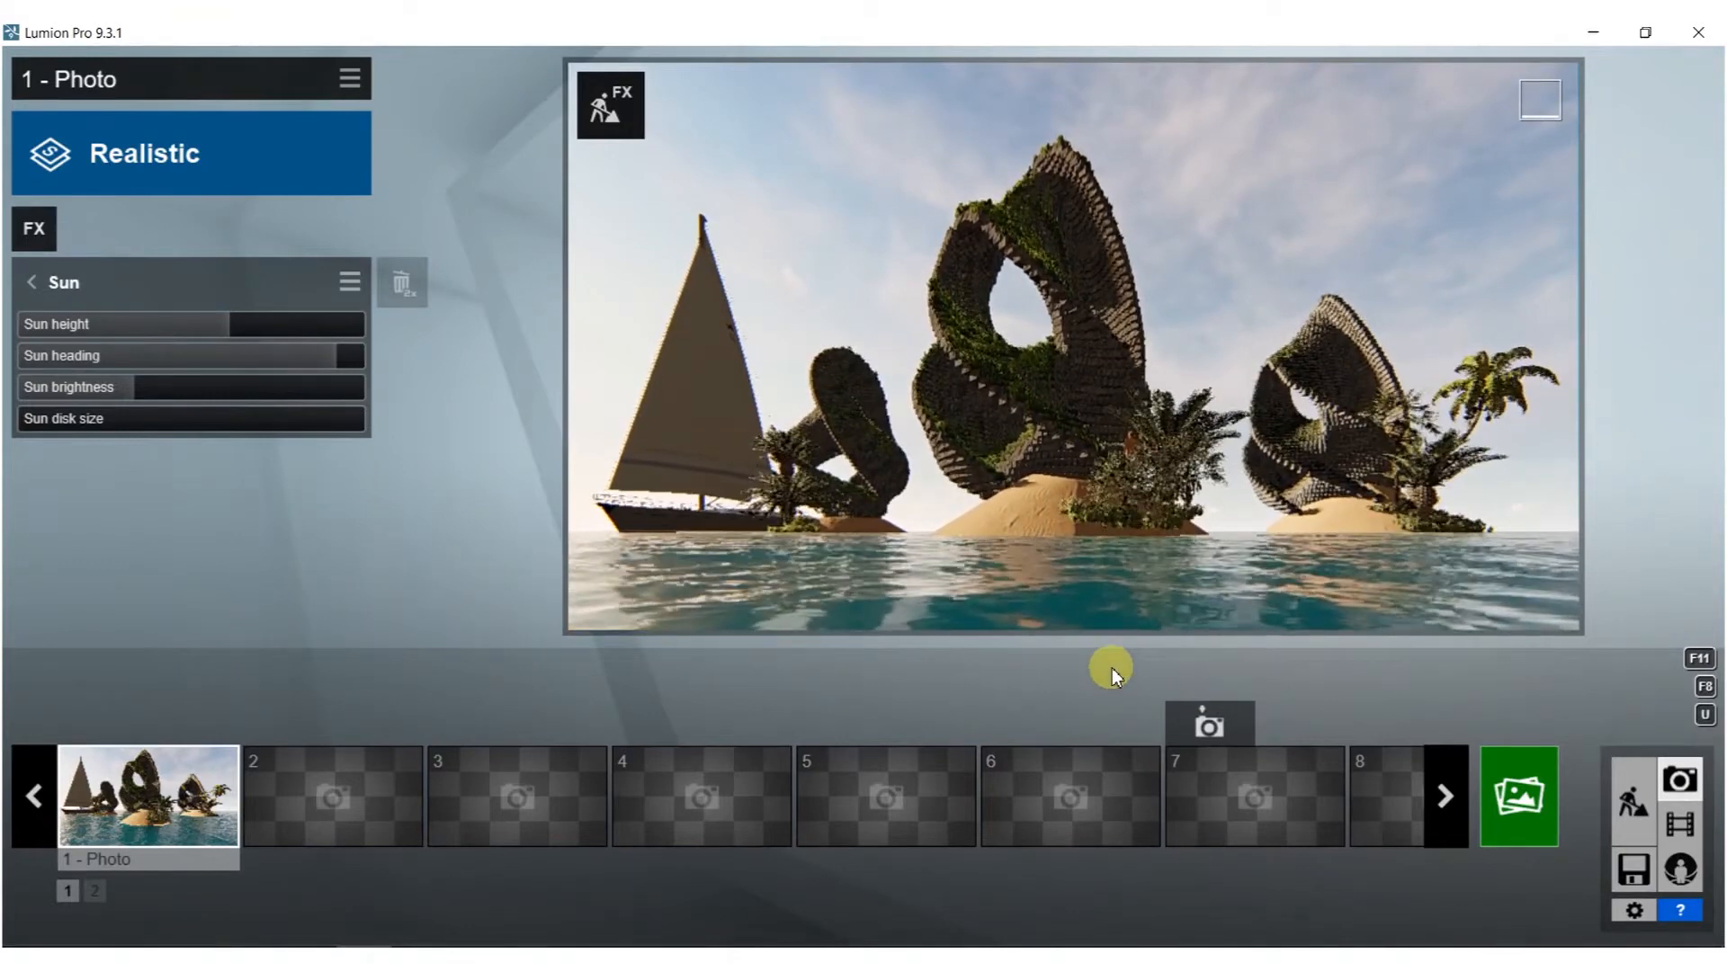
{"action": "right_click_drag", "start_coordinate": [1099, 429], "coordinate": [1099, 403]}
{"action": "key", "text": "d"}
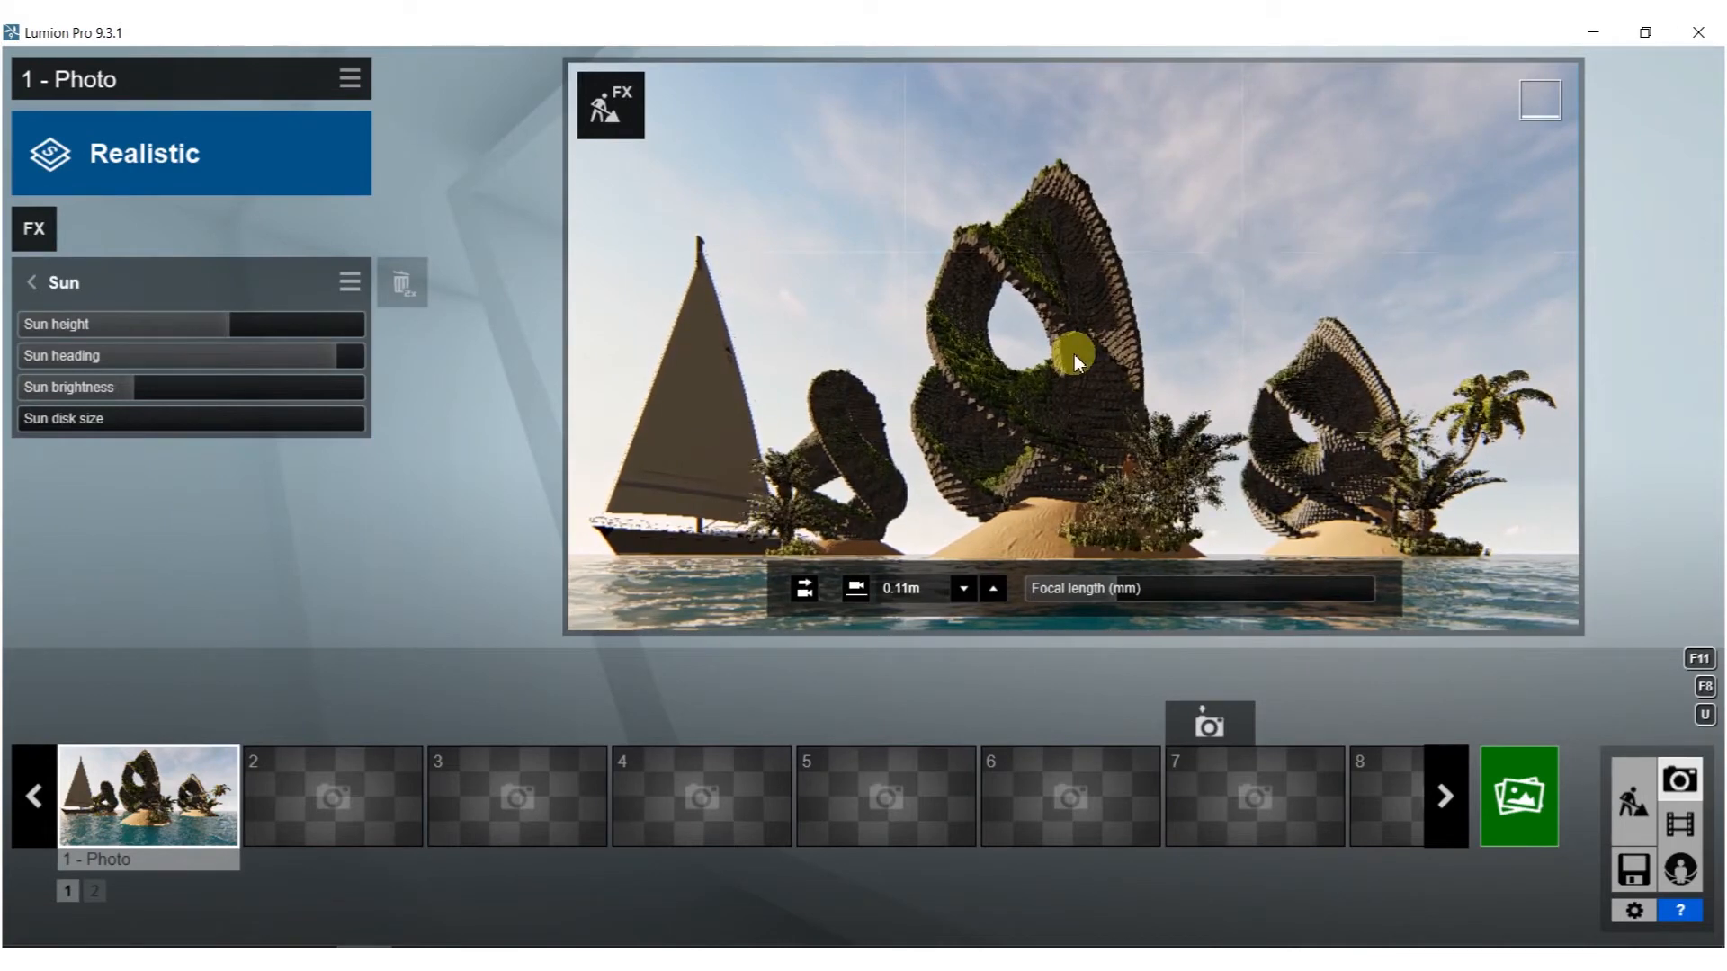
{"action": "left_click", "coordinate": [104, 730]}
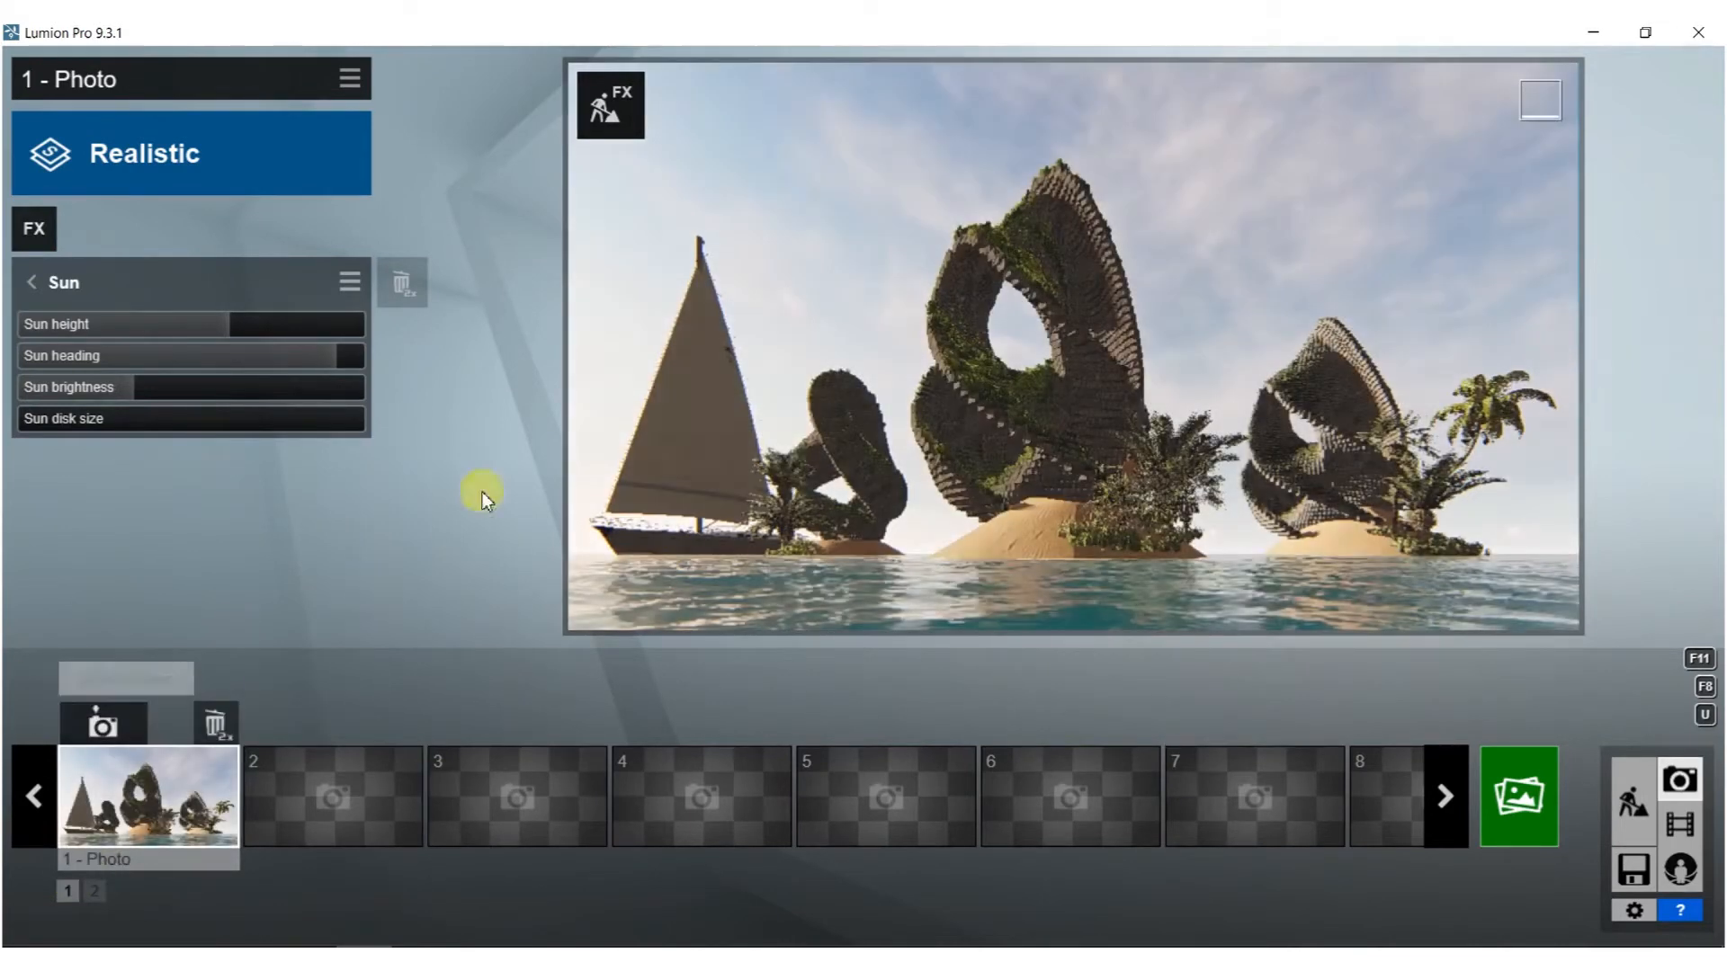
Increase the focal length slightly, reframe the three forms from about 1.13 m above the water, and store the view in photo 1.
{"action": "left_click_drag", "start_coordinate": [1108, 588], "coordinate": [1155, 588]}
{"action": "right_click_drag", "start_coordinate": [1098, 348], "coordinate": [1097, 423]}
{"action": "middle_click_drag", "start_coordinate": [1098, 348], "coordinate": [1160, 99]}
{"action": "mouse_move", "coordinate": [1073, 345]}
{"action": "right_mouse_down"}
{"action": "mouse_move", "coordinate": [1073, 423]}
{"action": "mouse_move", "coordinate": [1073, 144]}
{"action": "mouse_move", "coordinate": [1092, 135]}
{"action": "right_mouse_up"}
{"action": "scroll", "coordinate": [1073, 345], "scroll_direction": "down", "scroll_amount": 2}
{"action": "mouse_move", "coordinate": [1073, 345]}
{"action": "right_mouse_down"}
{"action": "mouse_move", "coordinate": [1097, 322]}
{"action": "mouse_move", "coordinate": [1065, 345]}
{"action": "right_mouse_up"}
{"action": "left_click", "coordinate": [120, 732]}
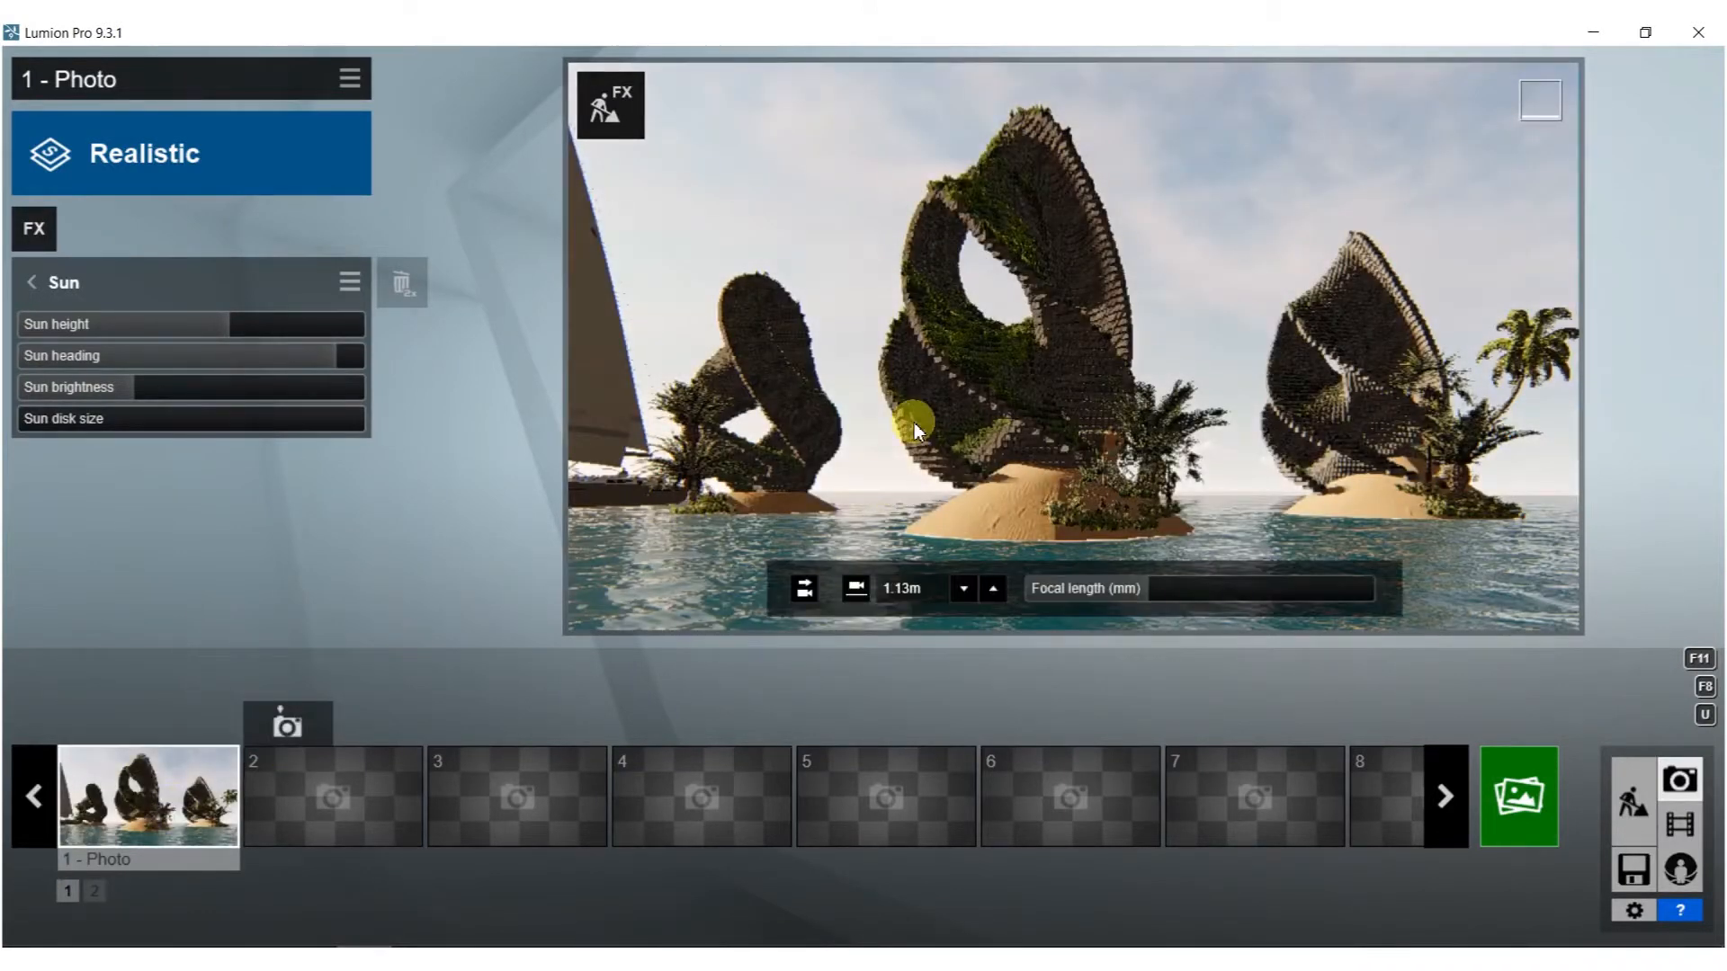
Lower the camera to about 0.42 m above the water and tilt it so the central form's peak stays in frame.
{"action": "right_click_drag", "start_coordinate": [914, 423], "coordinate": [910, 423]}
{"action": "left_click_drag", "start_coordinate": [1141, 590], "coordinate": [1142, 590]}
{"action": "mouse_move", "coordinate": [1131, 548]}
{"action": "right_mouse_down"}
{"action": "mouse_move", "coordinate": [1131, 684]}
{"action": "mouse_move", "coordinate": [1103, 476]}
{"action": "right_mouse_up"}
{"action": "key", "text": "w"}
{"action": "middle_click_drag", "start_coordinate": [1126, 520], "coordinate": [1124, 588]}
{"action": "mouse_move", "coordinate": [1106, 427]}
{"action": "right_mouse_down"}
{"action": "mouse_move", "coordinate": [1114, 406]}
{"action": "mouse_move", "coordinate": [1101, 412]}
{"action": "right_mouse_up"}
{"action": "key", "text": "s"}
{"action": "middle_click_drag", "start_coordinate": [1093, 423], "coordinate": [1097, 288]}
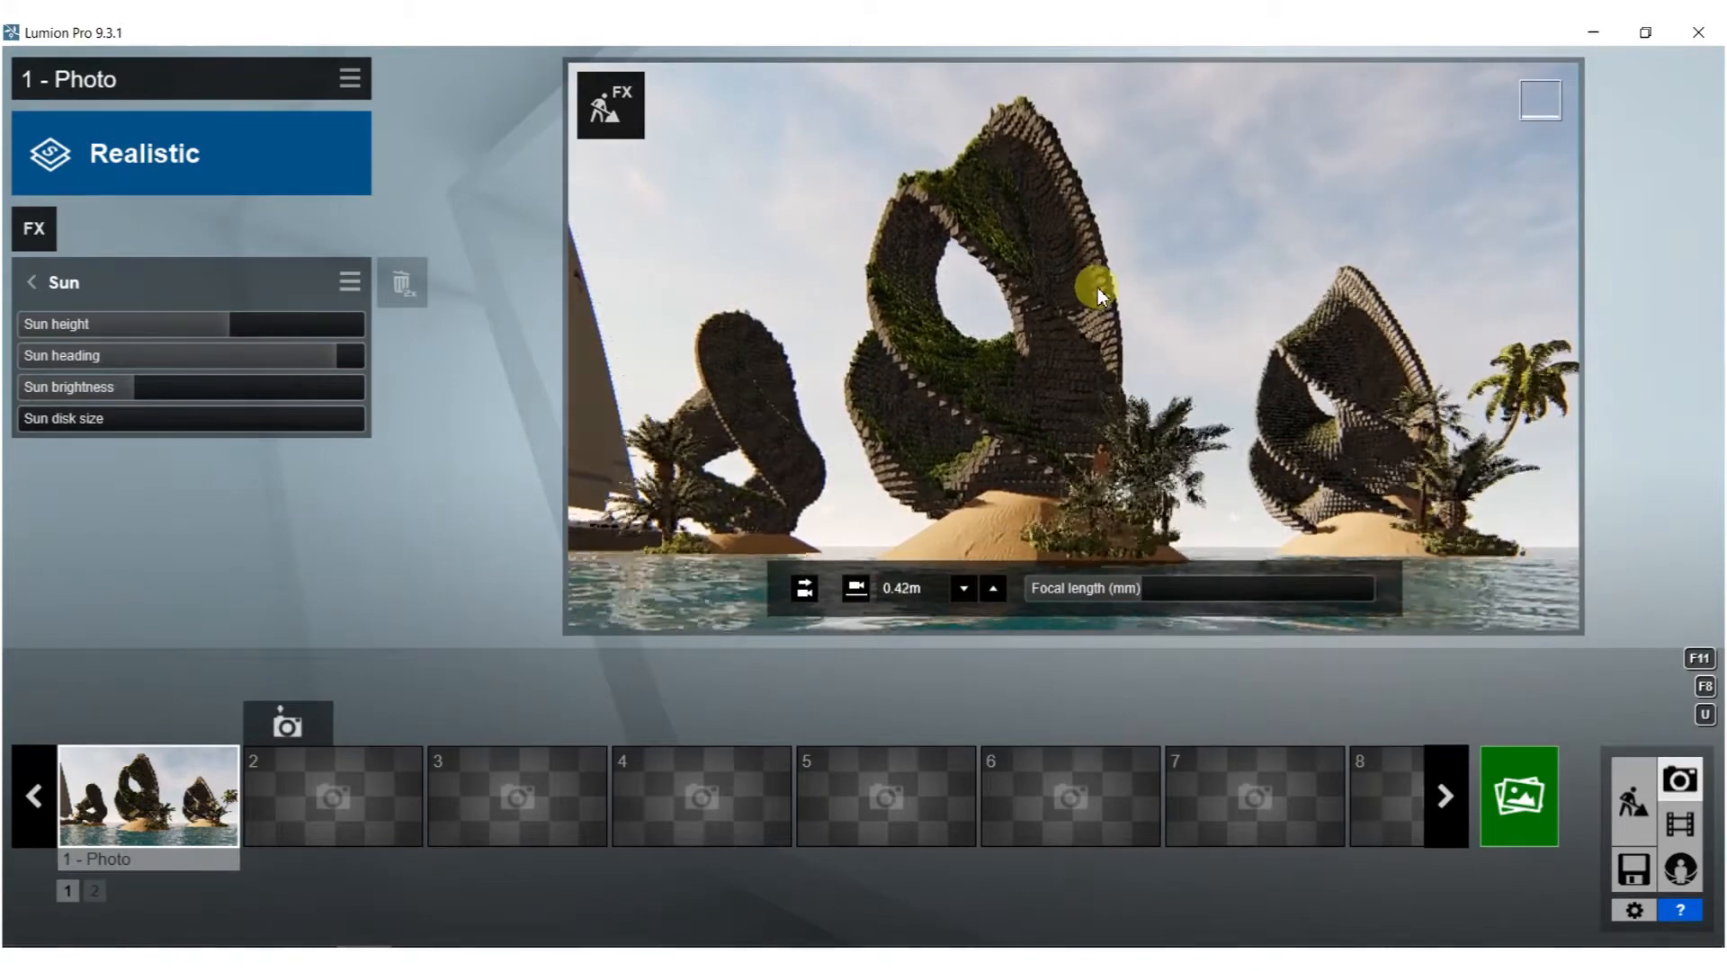
Fine-tune the camera at about 0.21 m above the water until the three forms are evenly spaced, and store it in photo 1.
{"action": "right_click_drag", "start_coordinate": [1097, 288], "coordinate": [1108, 288]}
{"action": "middle_click_drag", "start_coordinate": [1099, 324], "coordinate": [1099, 327]}
{"action": "right_click_drag", "start_coordinate": [1099, 327], "coordinate": [1157, 328]}
{"action": "key", "text": "a"}
{"action": "key", "text": "d"}
{"action": "key", "text": "s"}
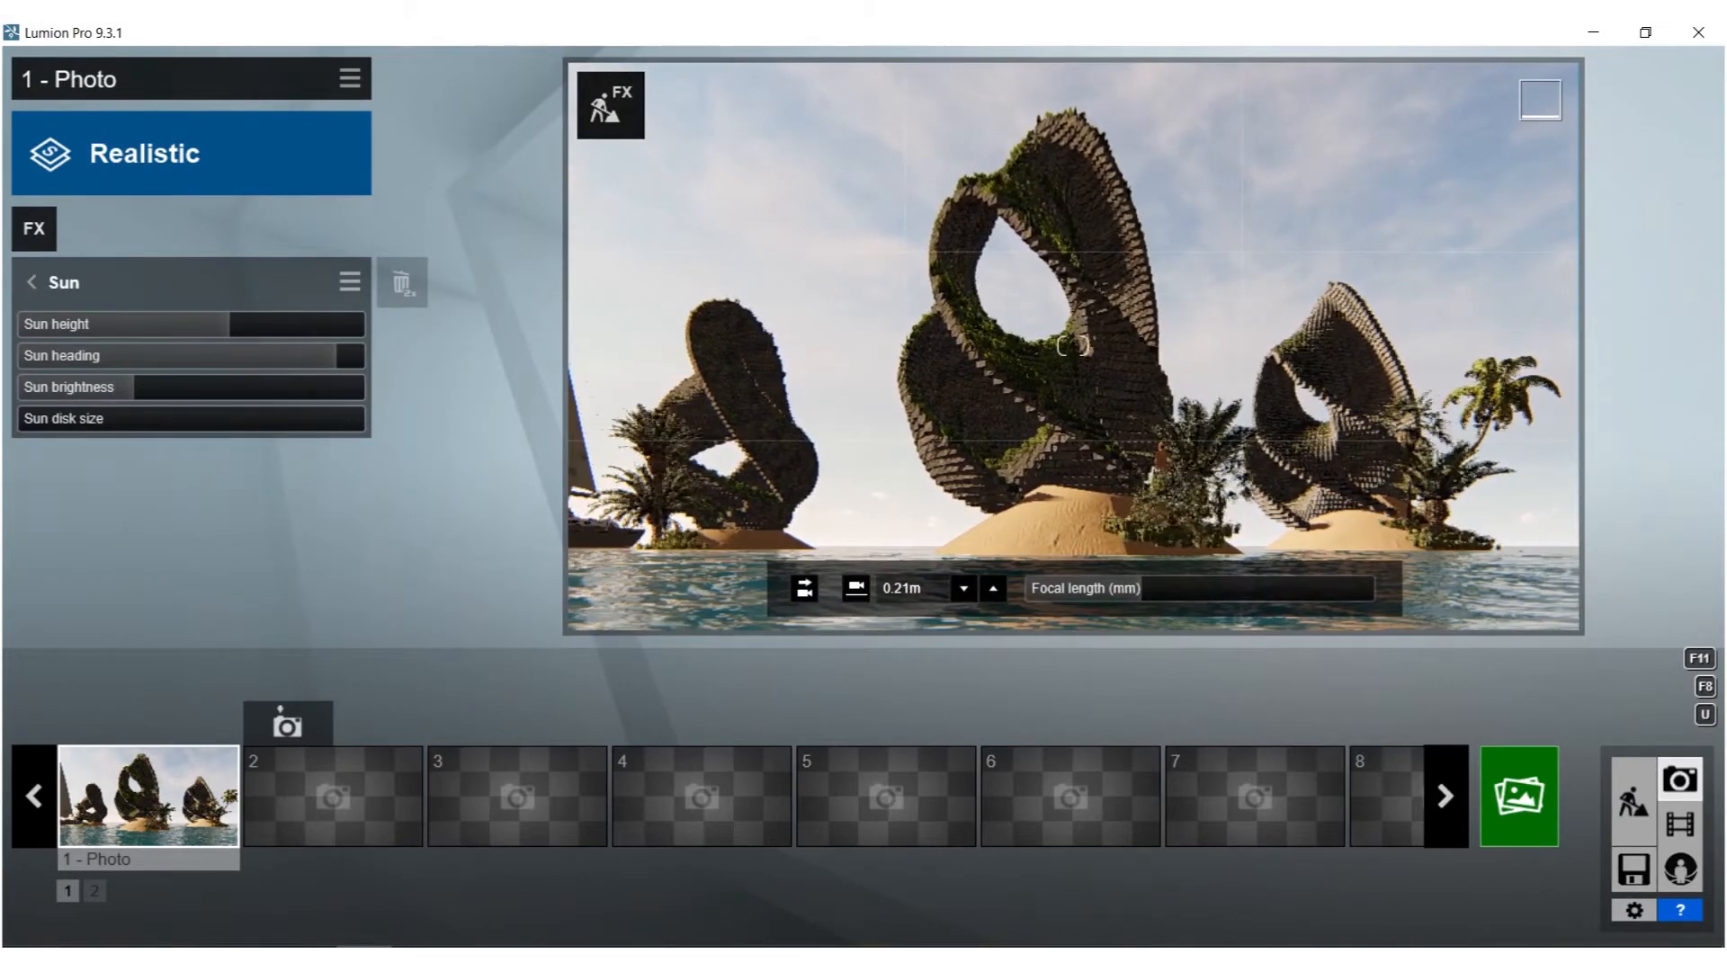
{"action": "key", "text": "w"}
{"action": "key", "text": "d"}
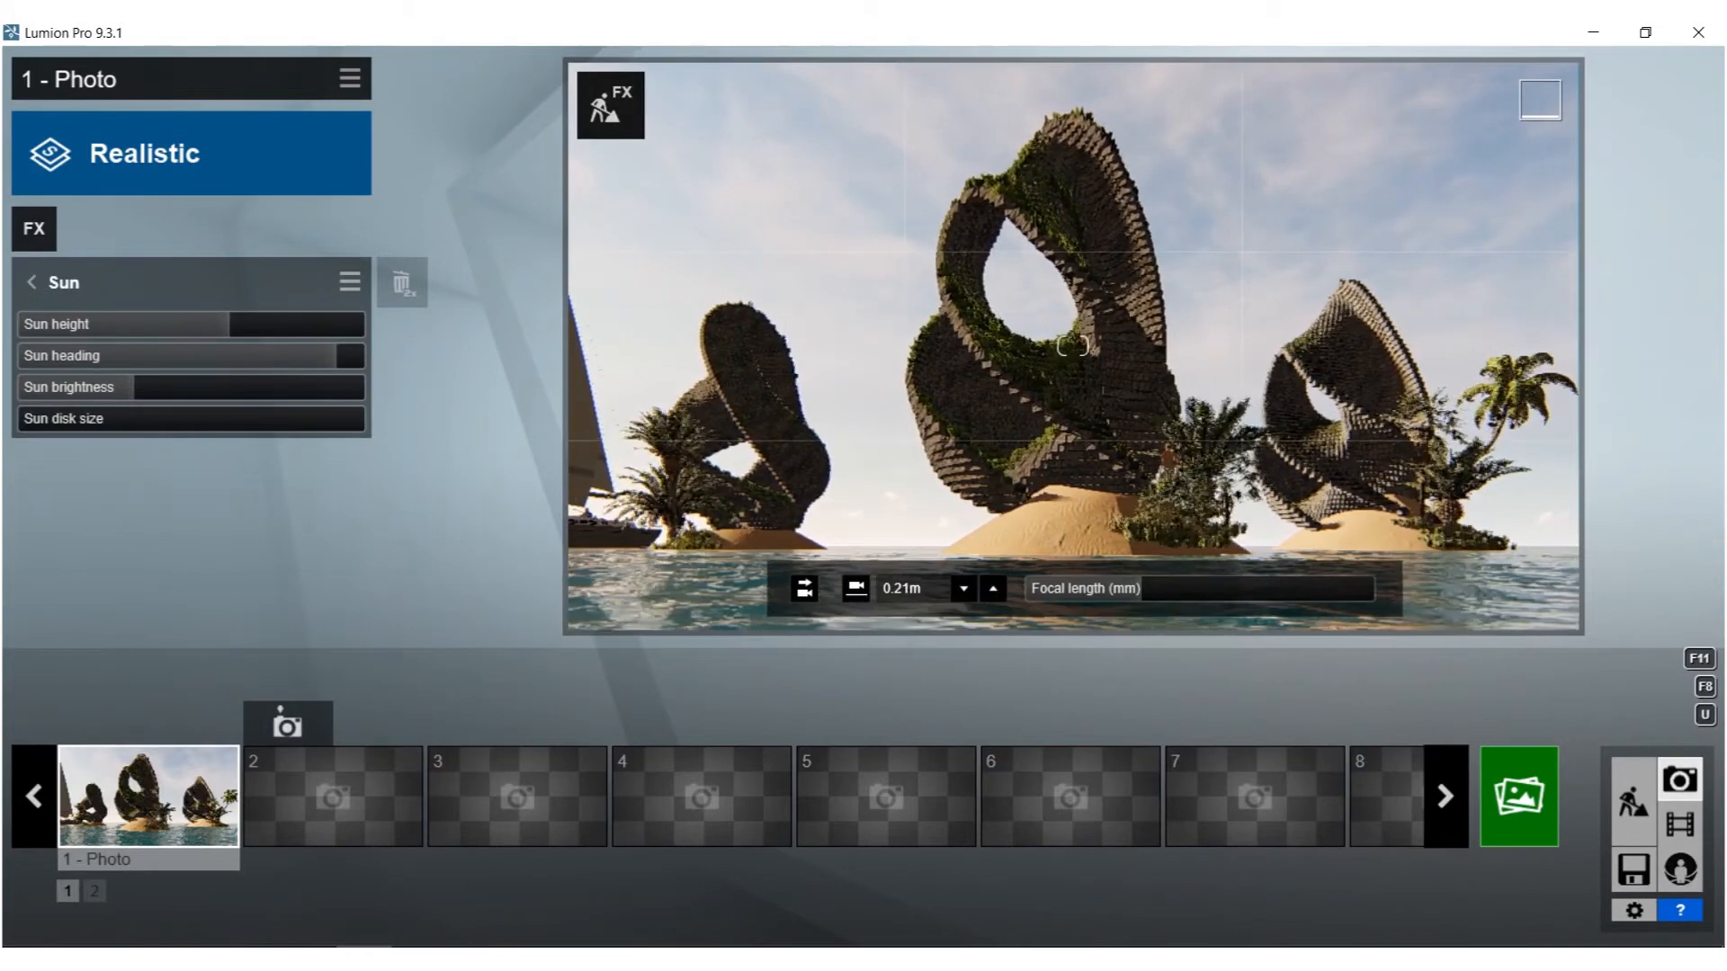
{"action": "key", "text": "w"}
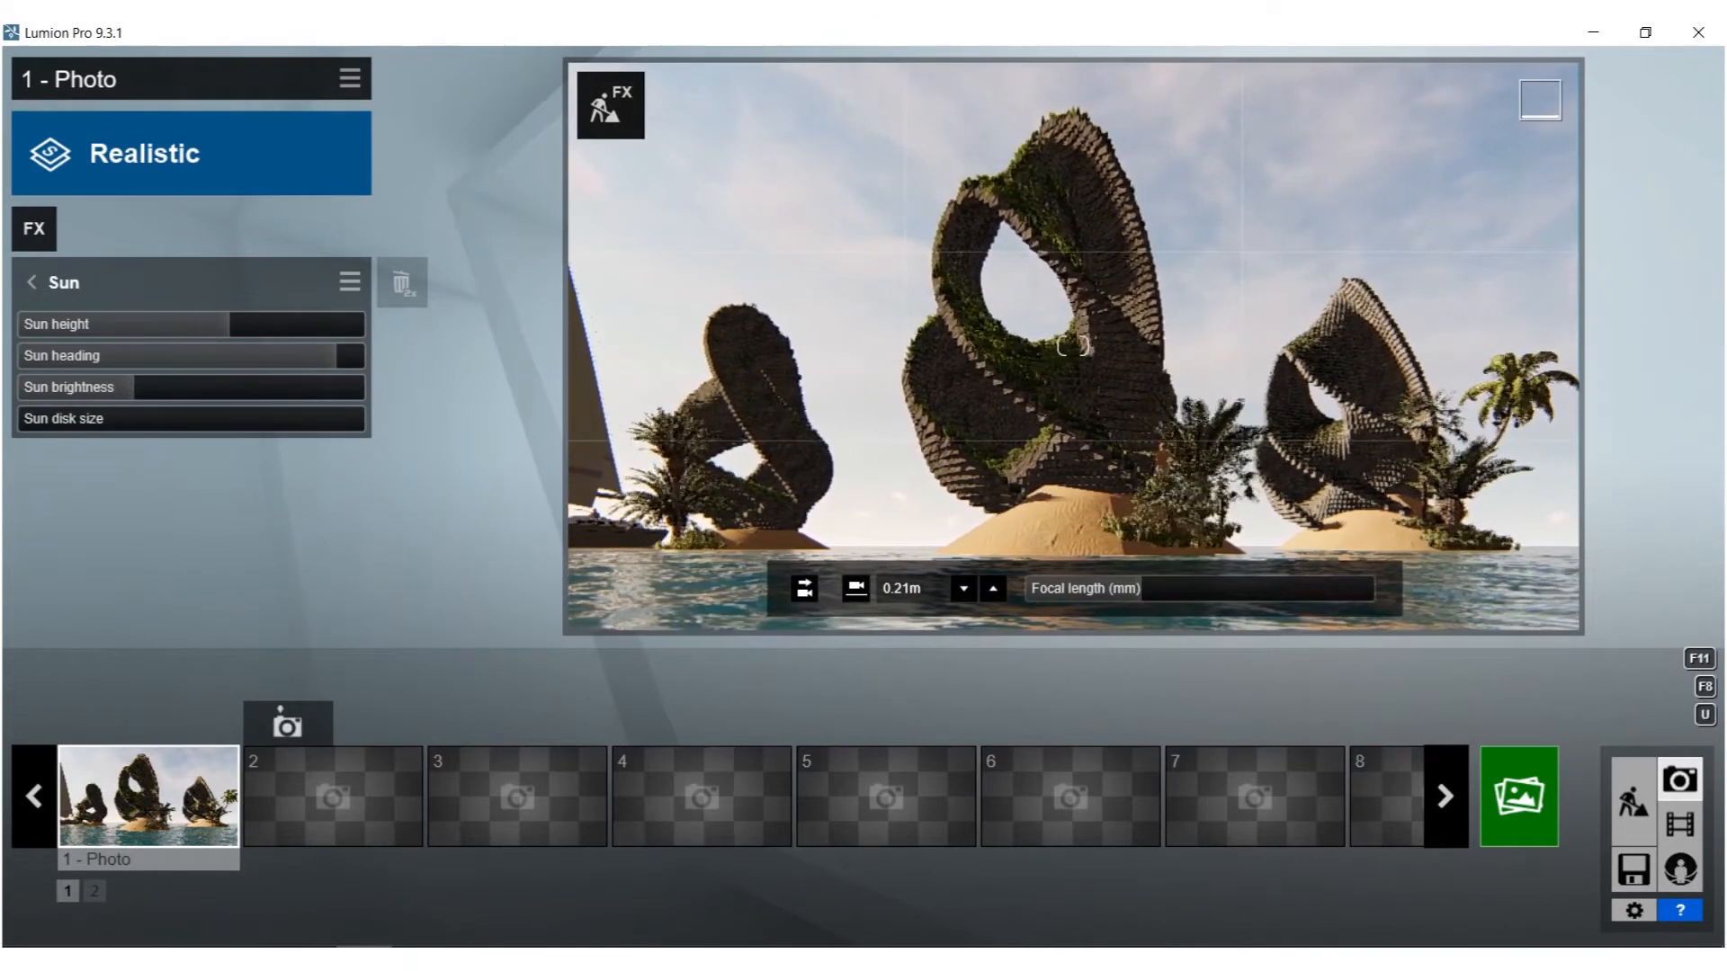
{"action": "key", "text": "d"}
{"action": "key", "text": "d"}
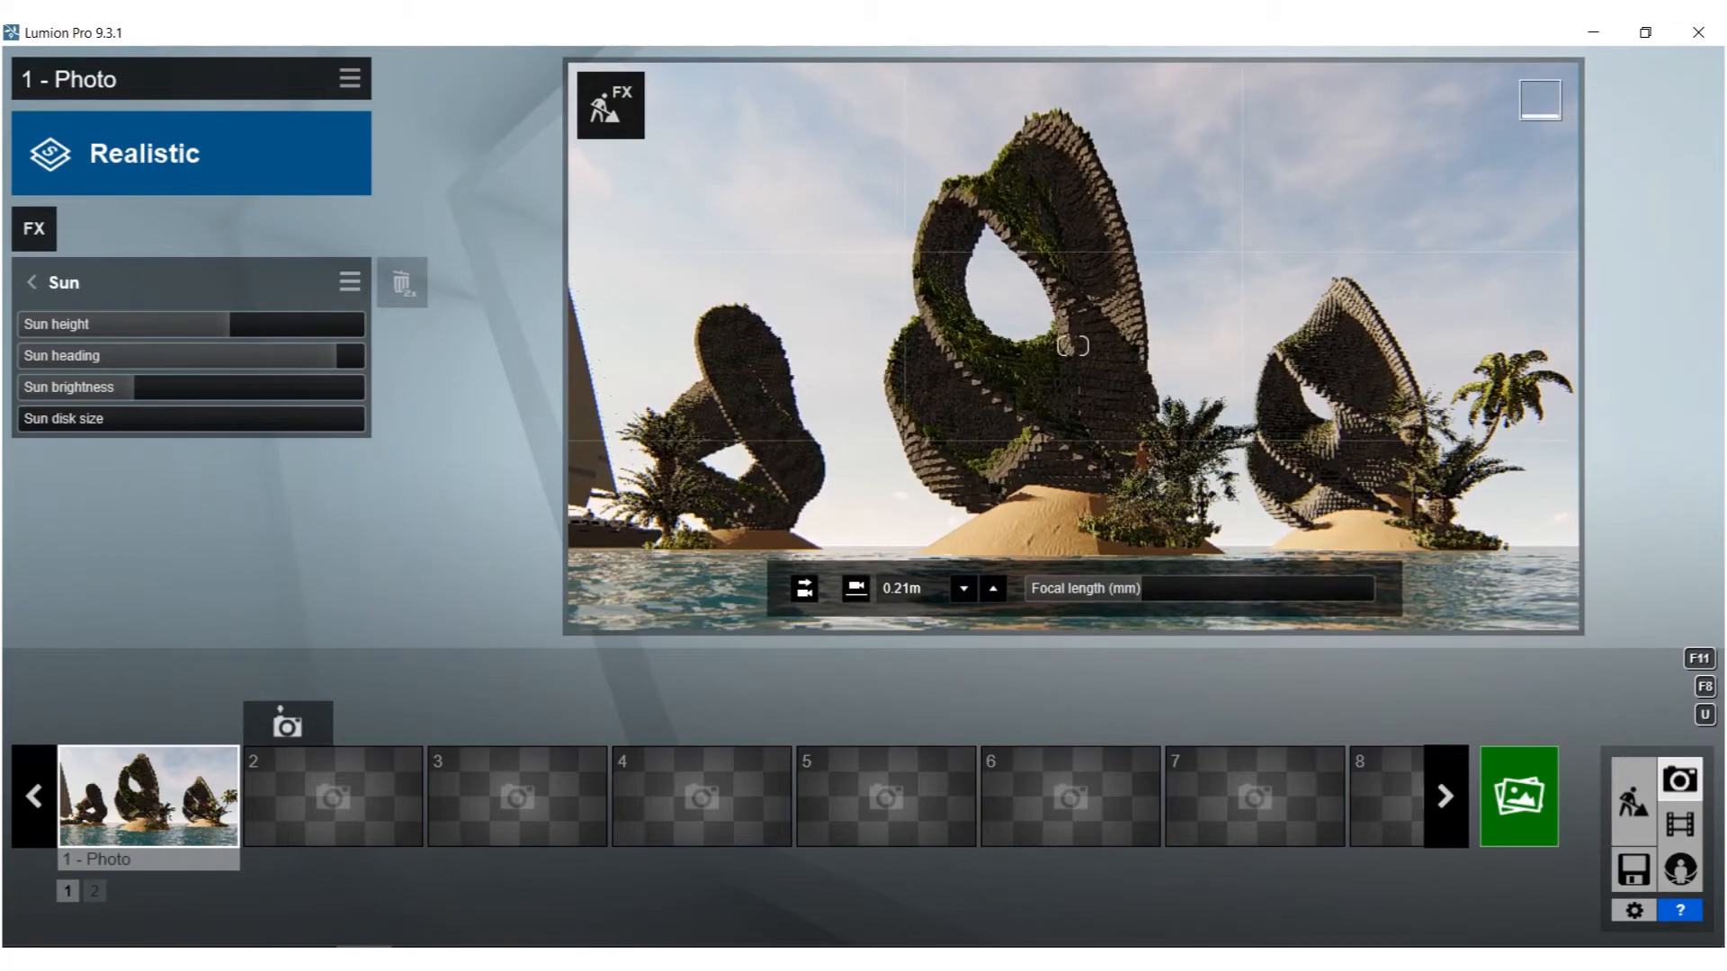
{"action": "right_click_drag", "start_coordinate": [1073, 347], "coordinate": [1072, 343]}
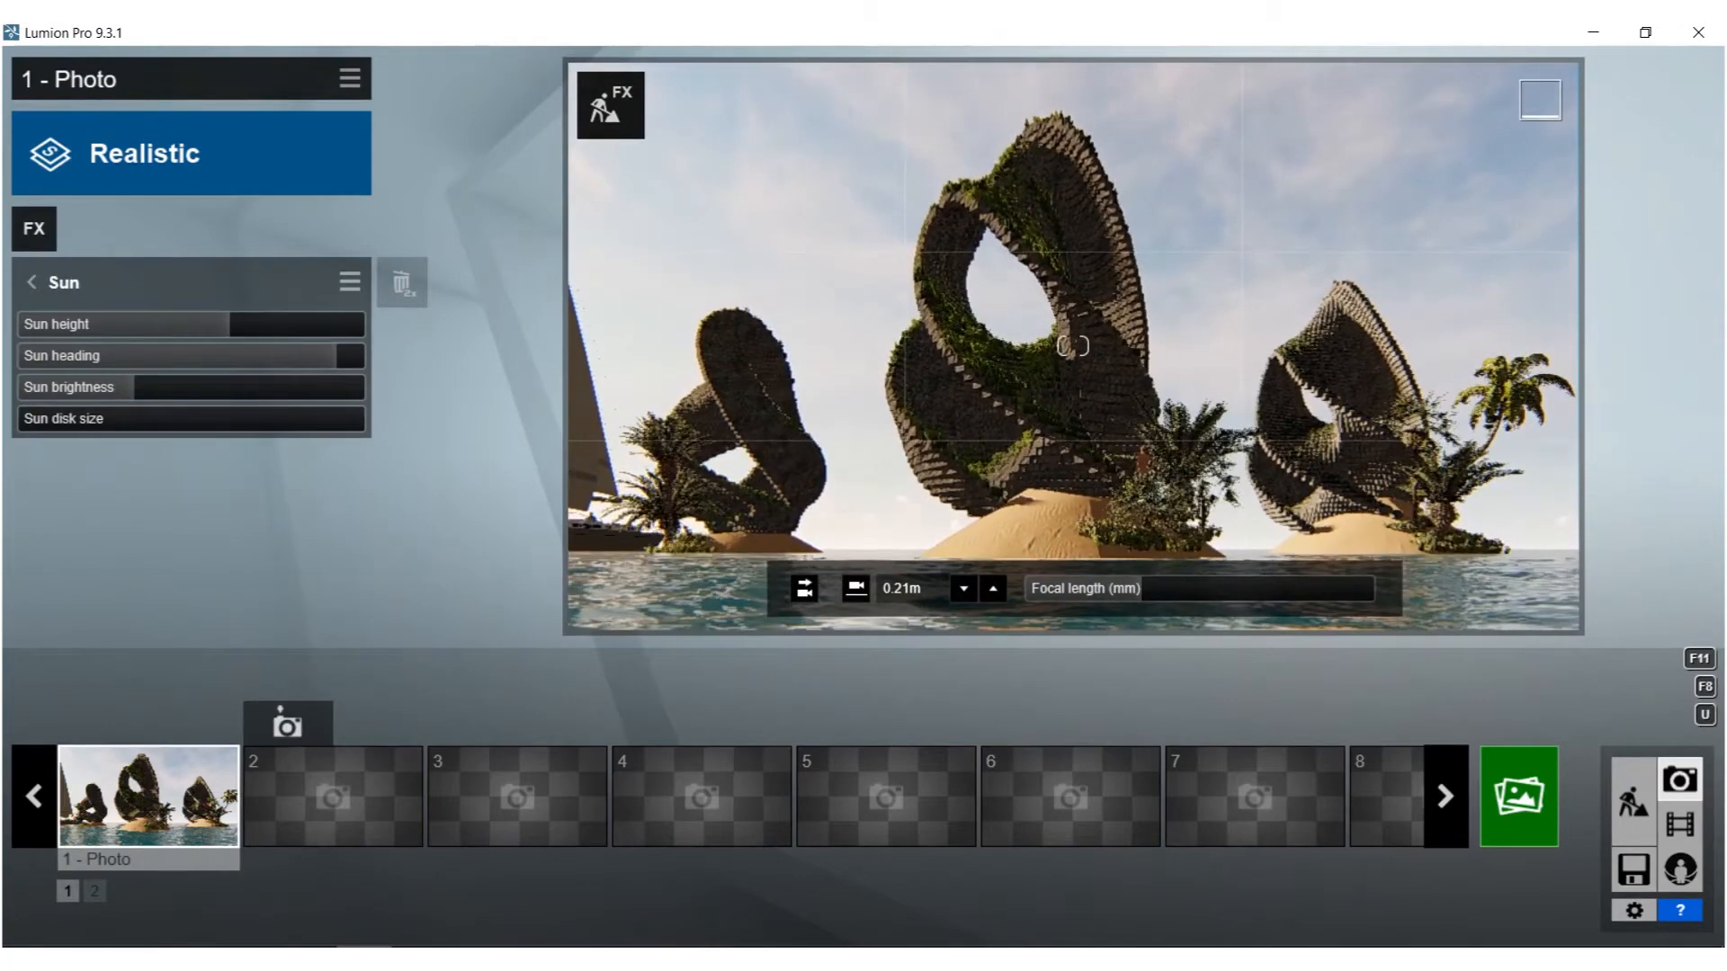
{"action": "left_click", "coordinate": [117, 783]}
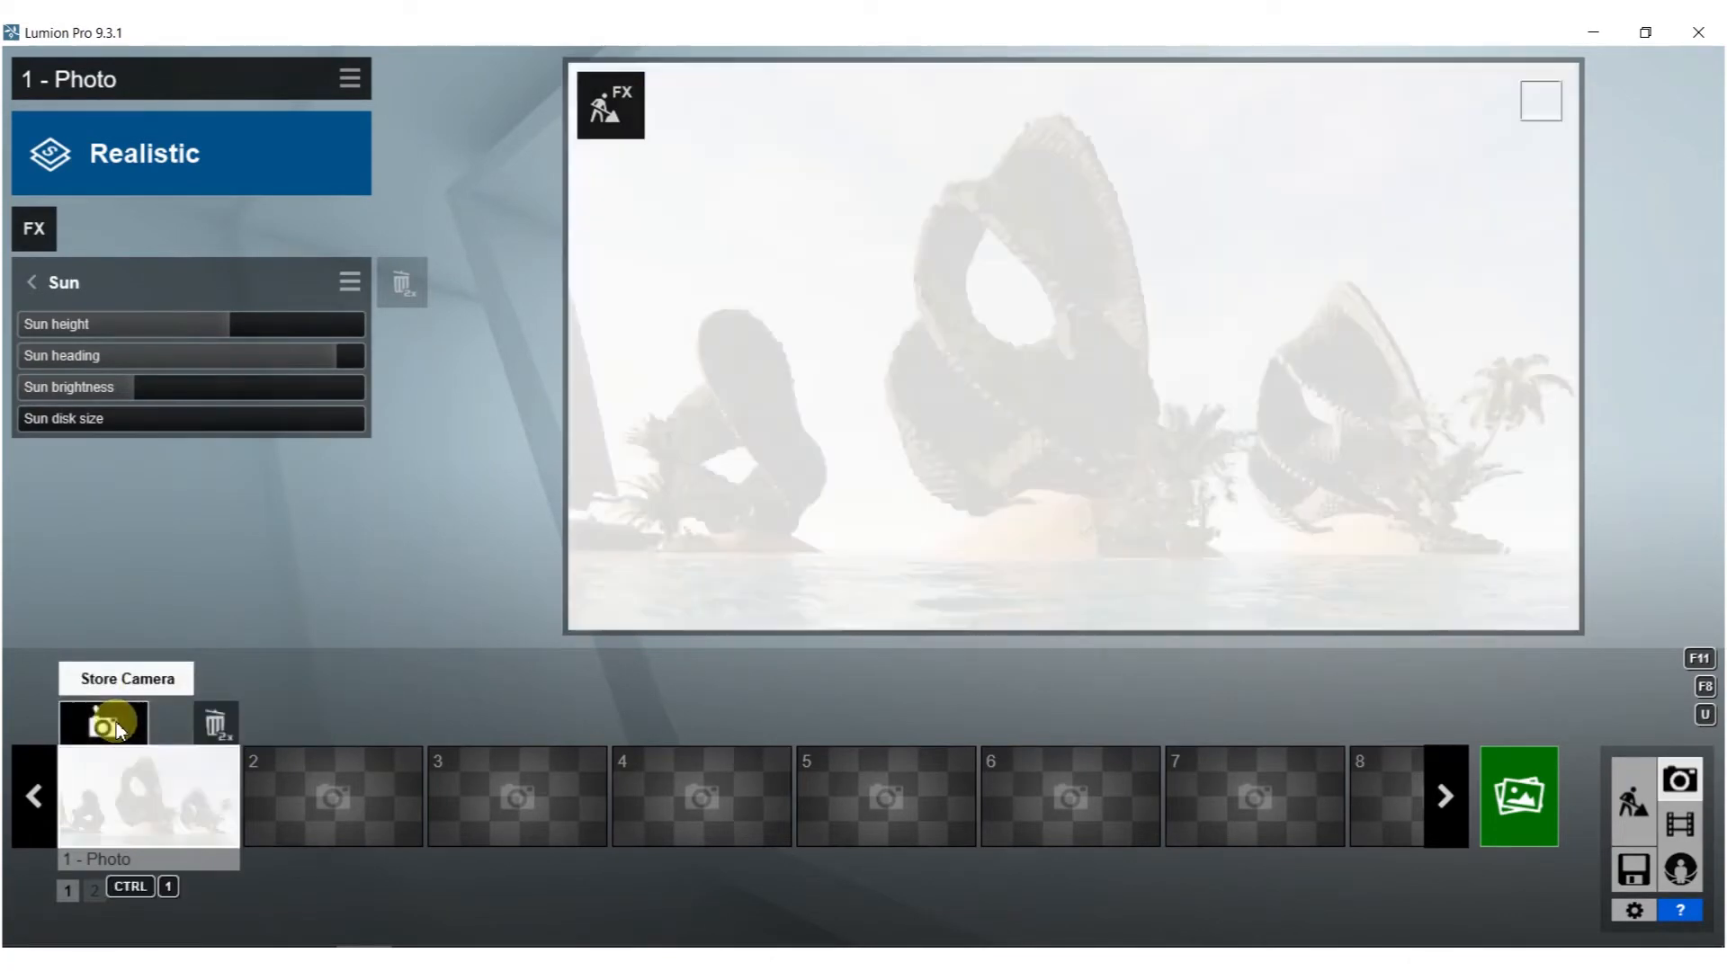
Return to build mode and move SailingBoat 002 far back into the gap between the central form and the two-date-palm form.
{"action": "left_click", "coordinate": [1618, 795]}
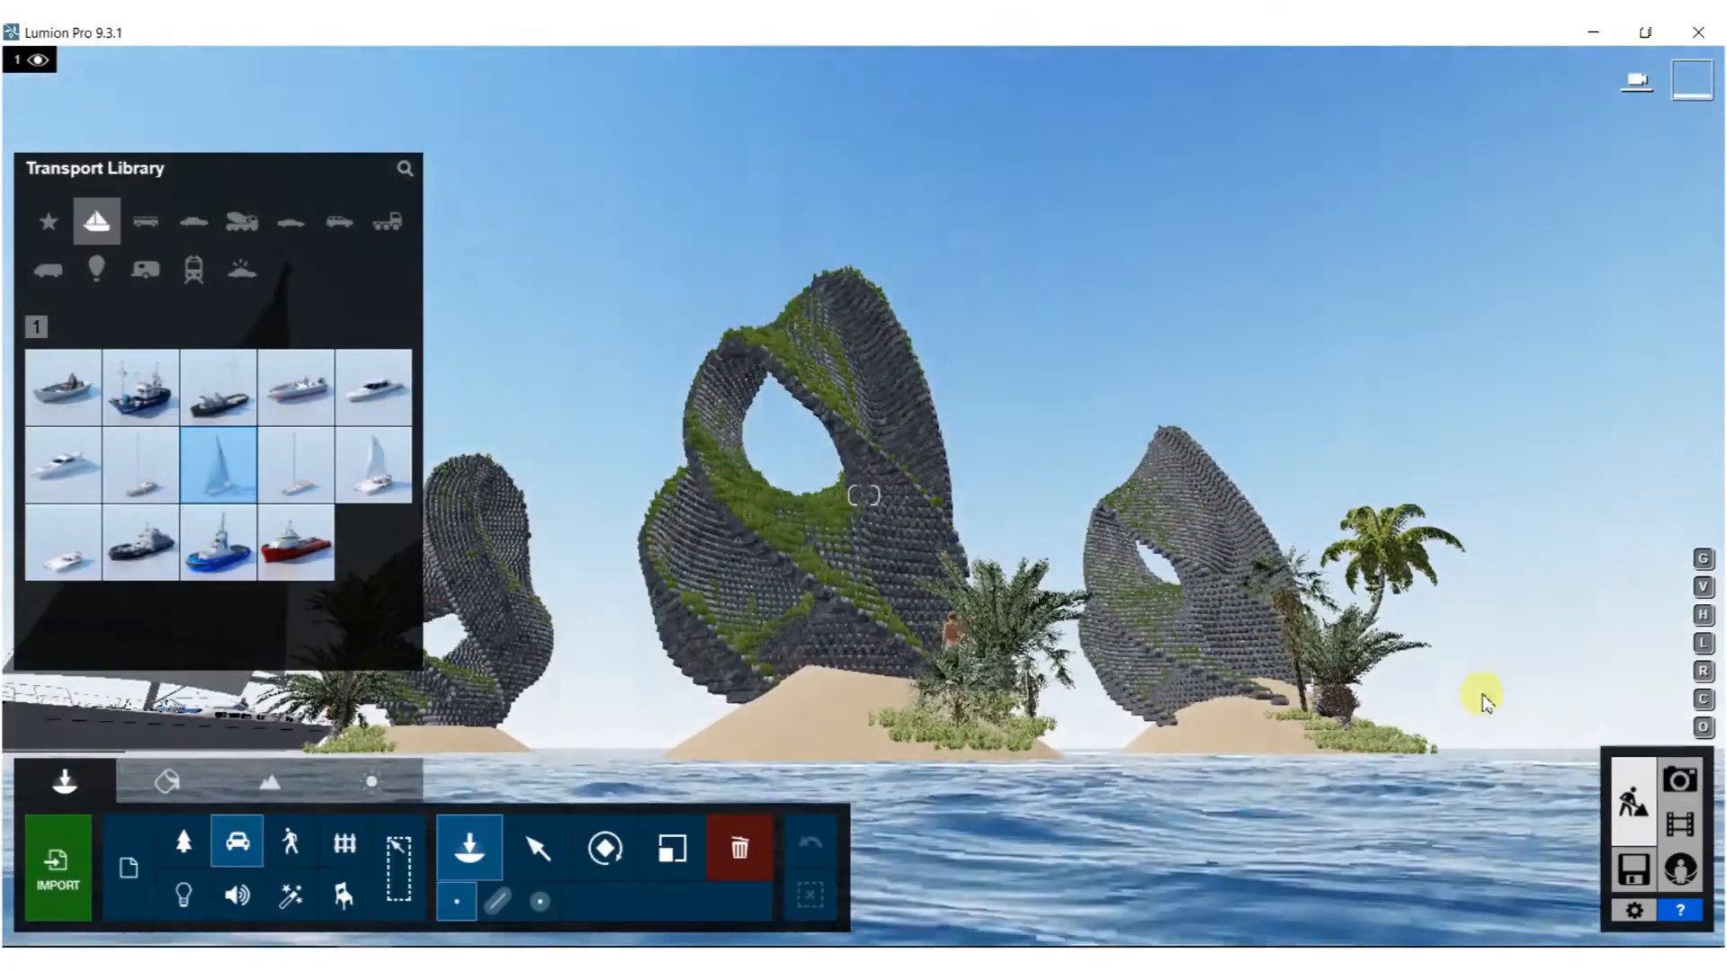
{"action": "left_click", "coordinate": [538, 848]}
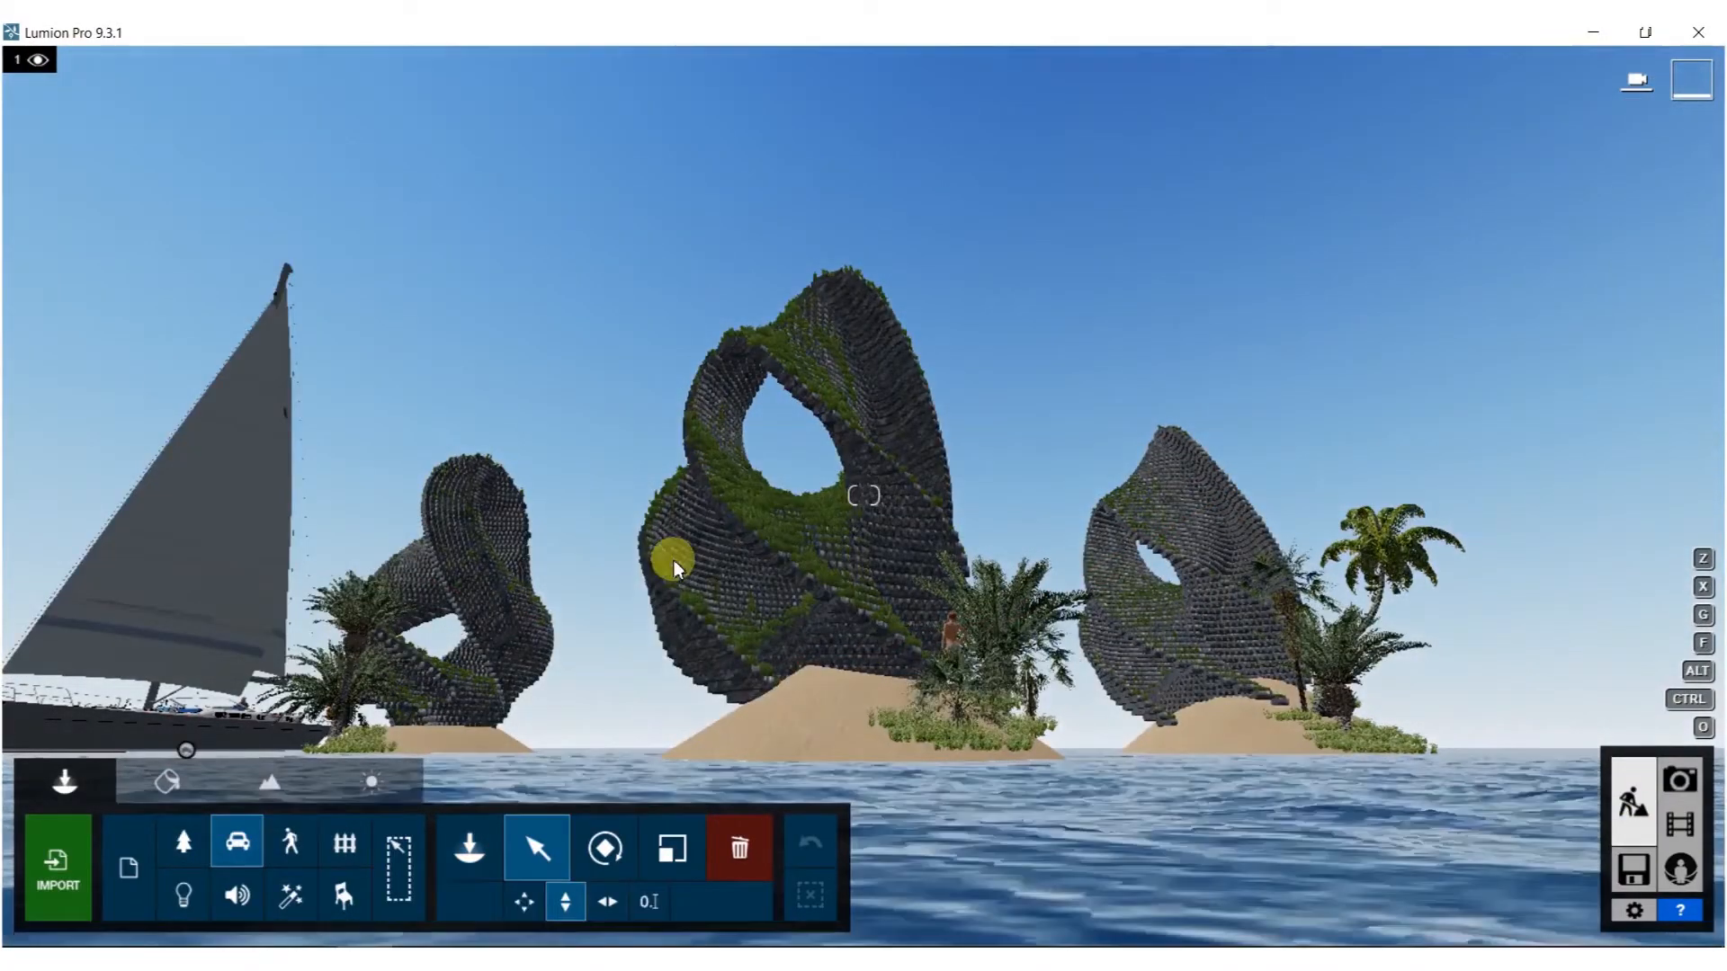
{"action": "left_click", "coordinate": [186, 752]}
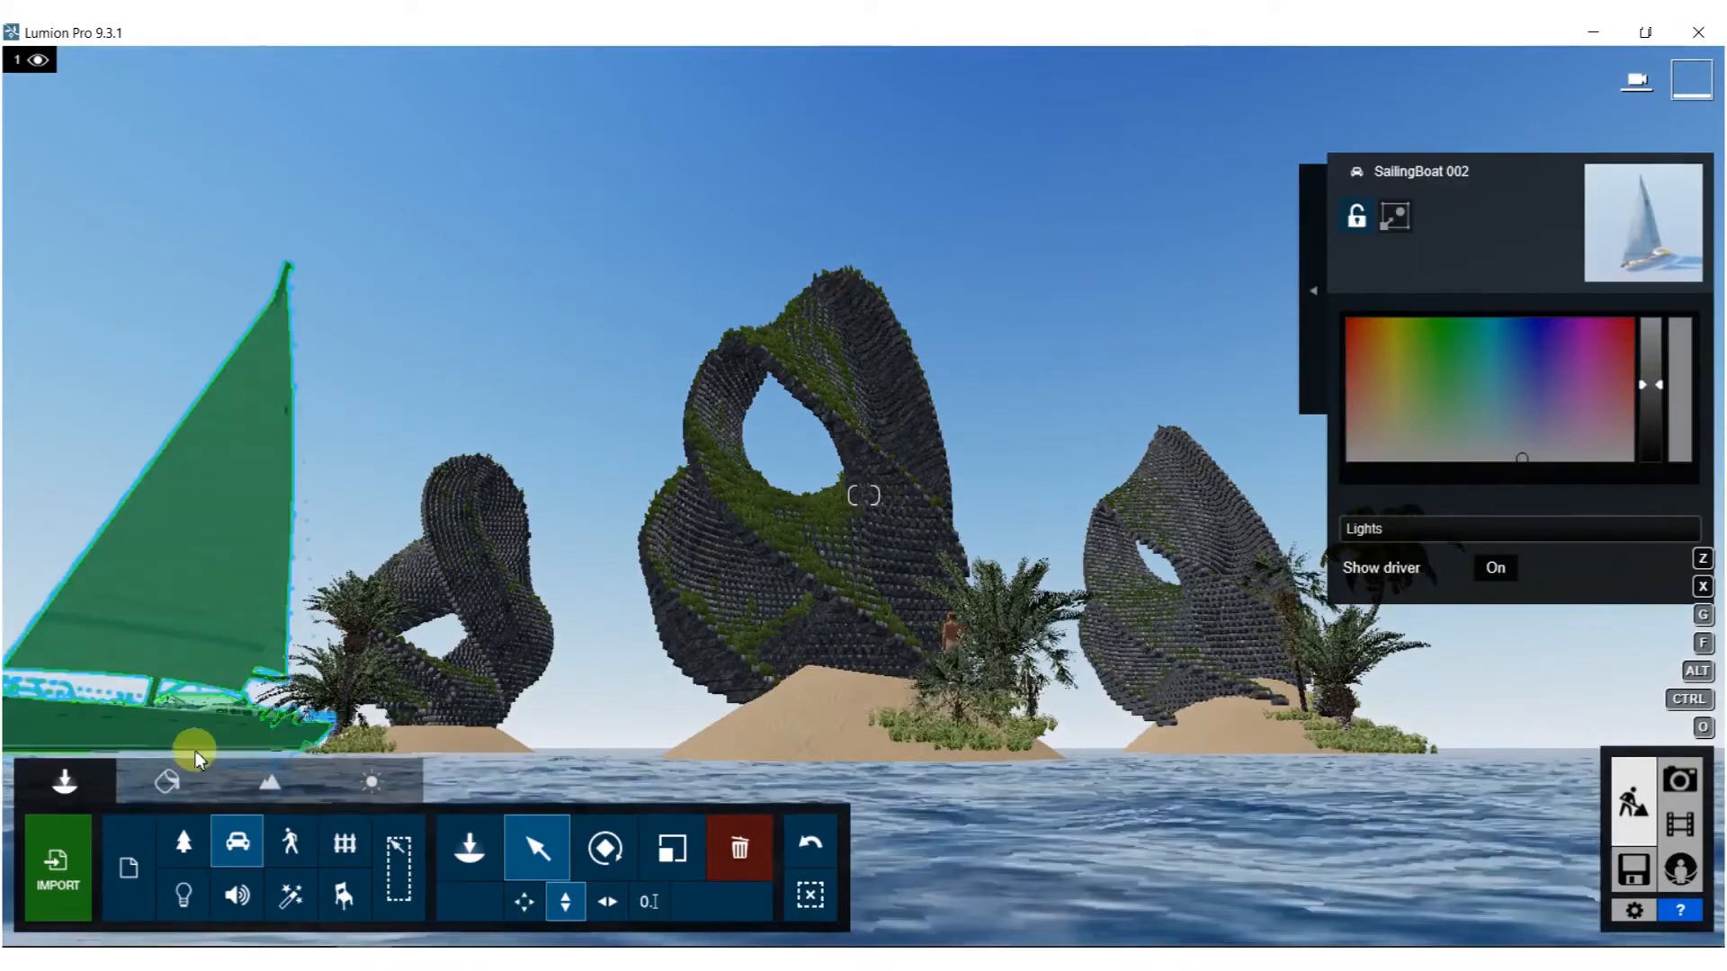
{"action": "left_click", "coordinate": [521, 902]}
{"action": "left_click_drag", "start_coordinate": [186, 752], "coordinate": [1333, 397]}
Rotate the relocated sailing boat so its full sail and hull show in side profile.
{"action": "key", "text": "r"}
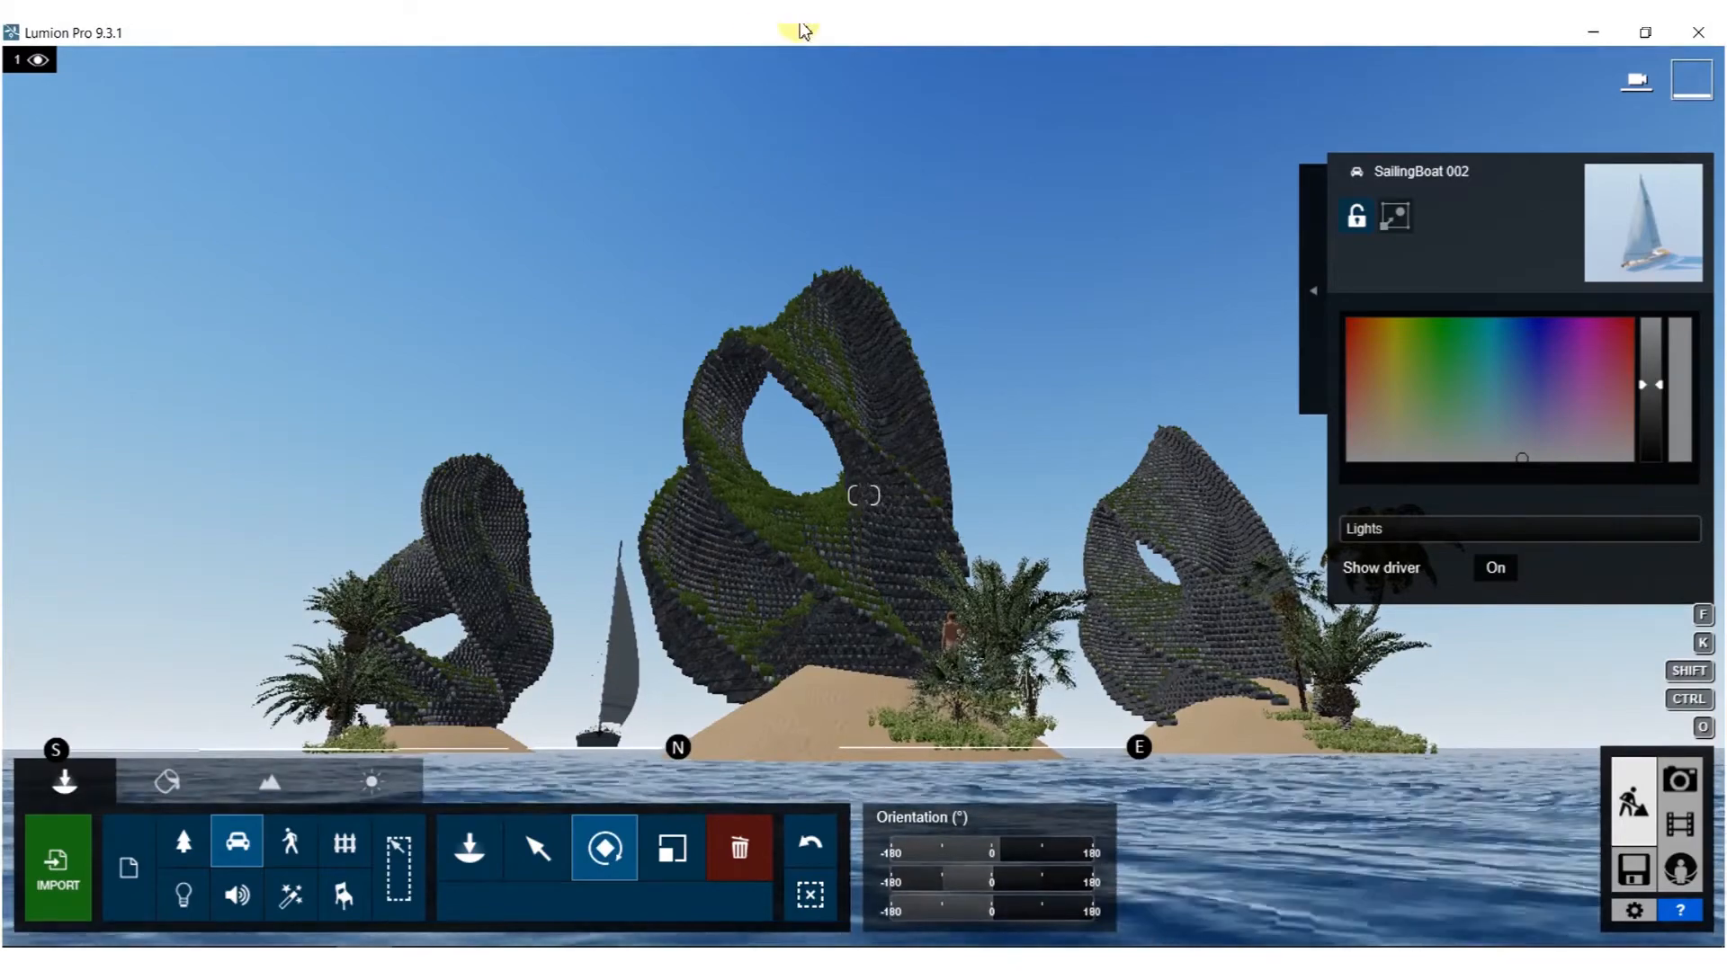
{"action": "right_click_drag", "start_coordinate": [619, 719], "coordinate": [576, 773]}
{"action": "key", "text": "q"}
{"action": "key", "text": "s"}
{"action": "key", "text": "a"}
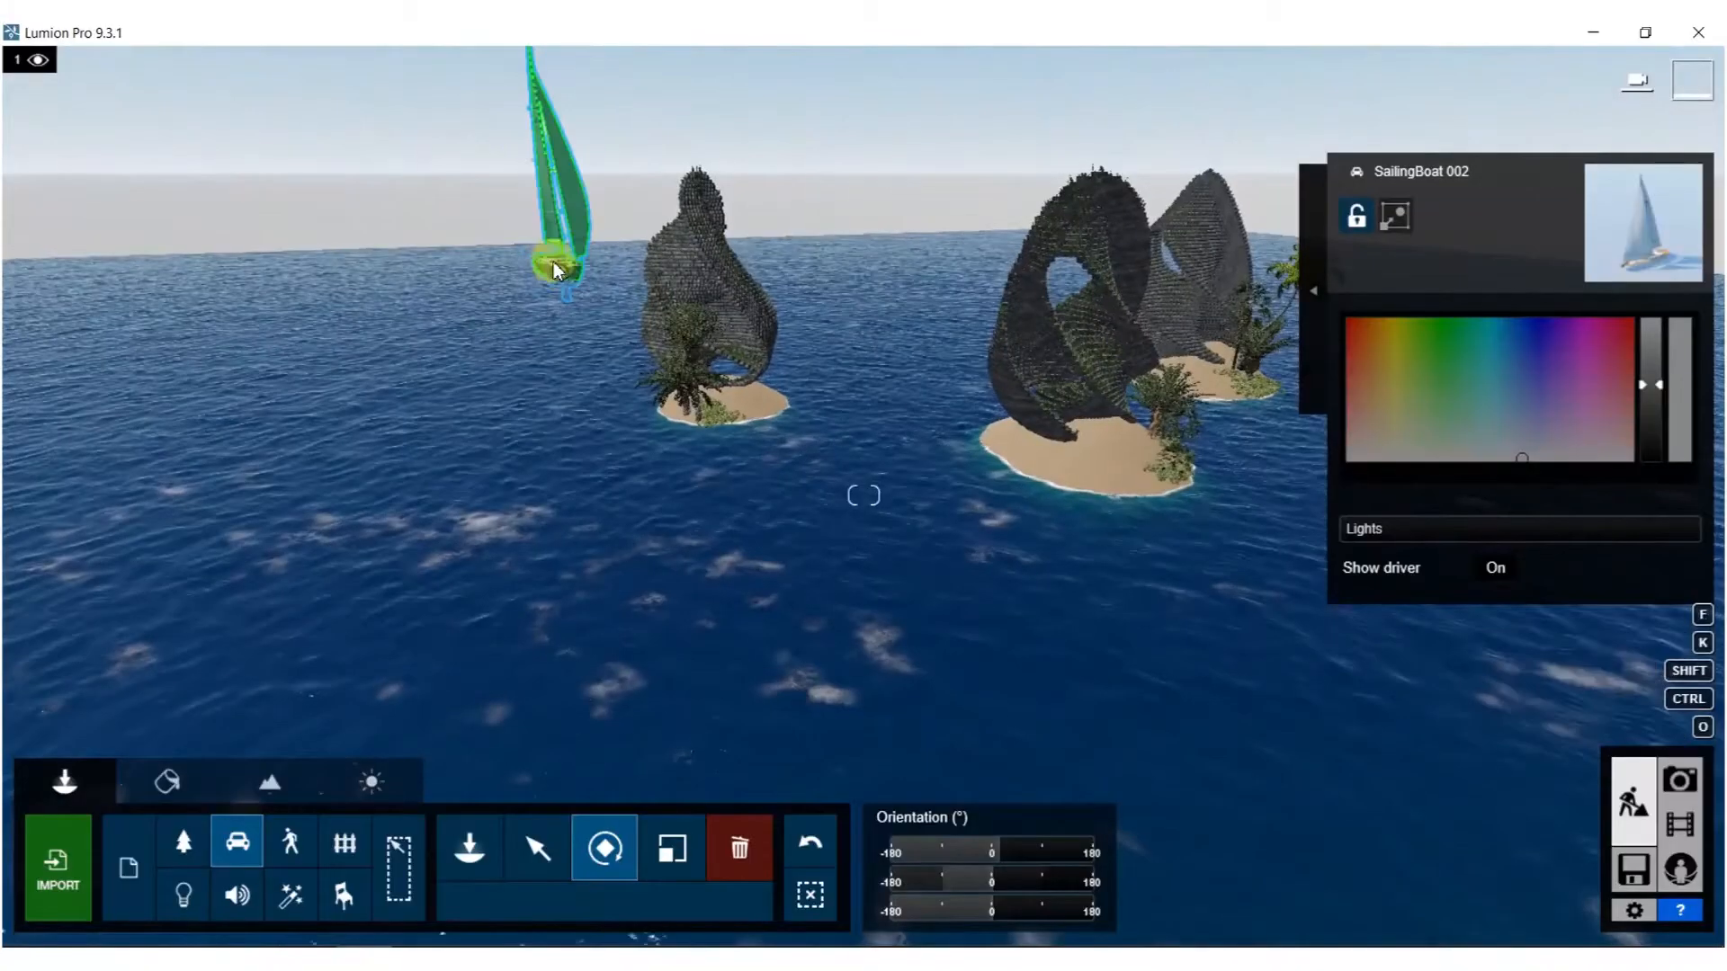
{"action": "left_click_drag", "start_coordinate": [559, 274], "coordinate": [506, 288]}
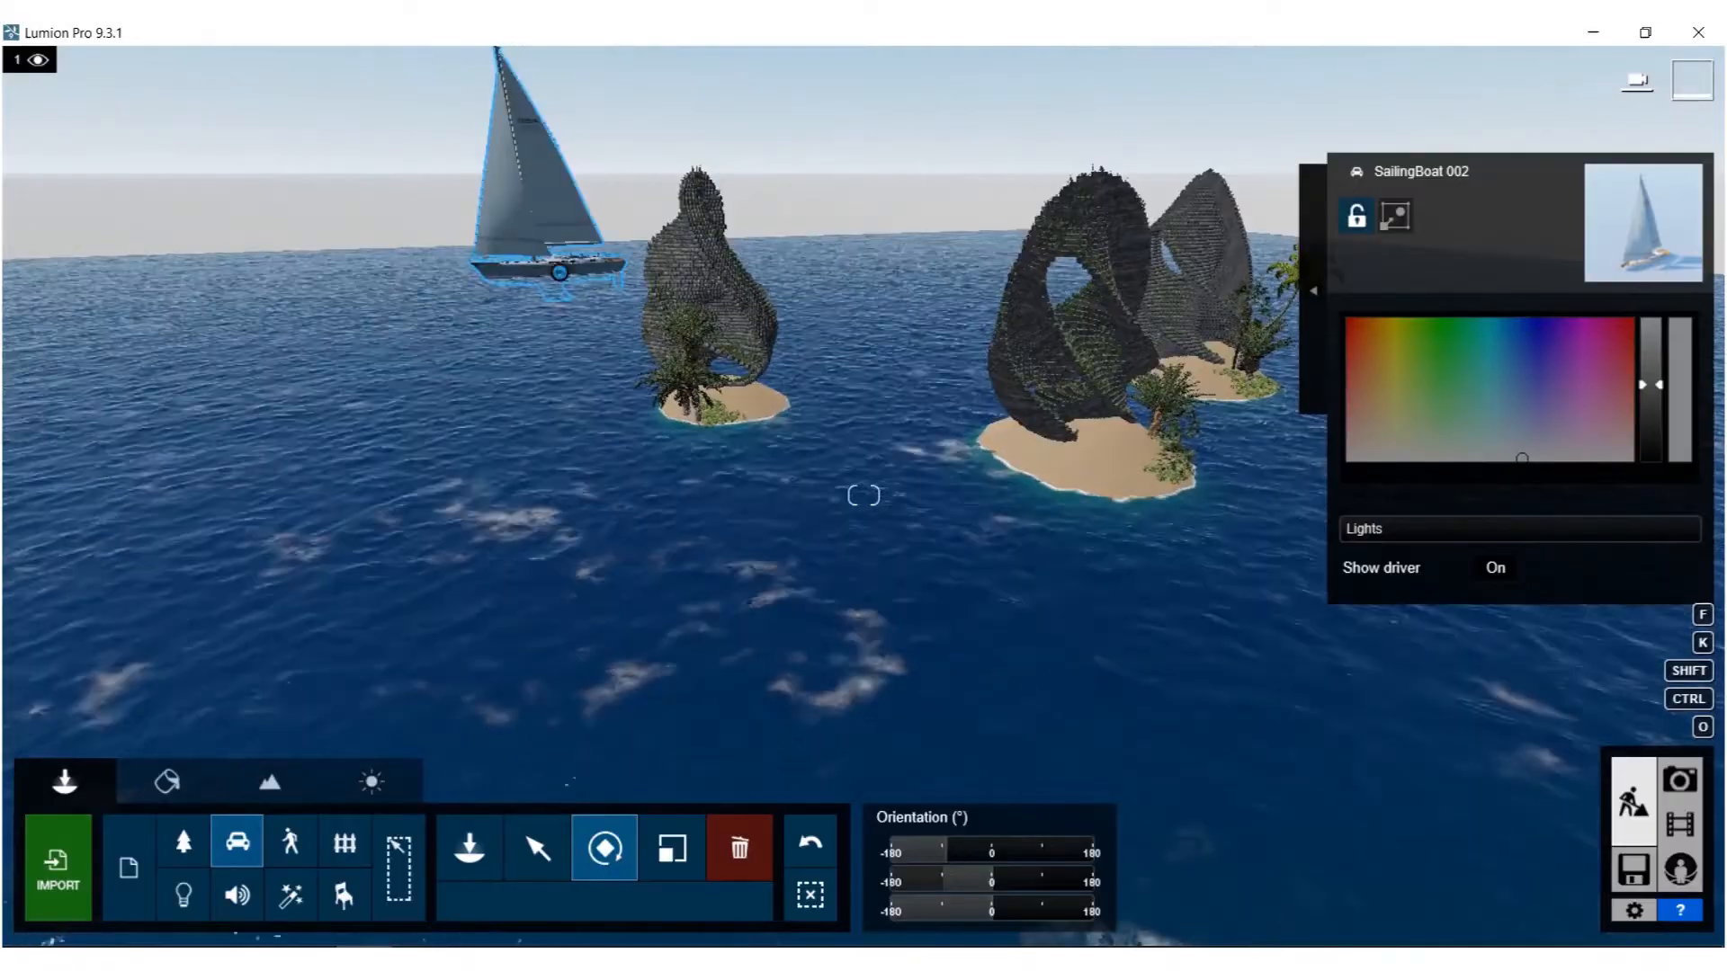
Restore photo 1's camera and render the current shot at Desktop 1920x1080 as JPG 56 in the BOOK folder.
{"action": "left_click", "coordinate": [1680, 782]}
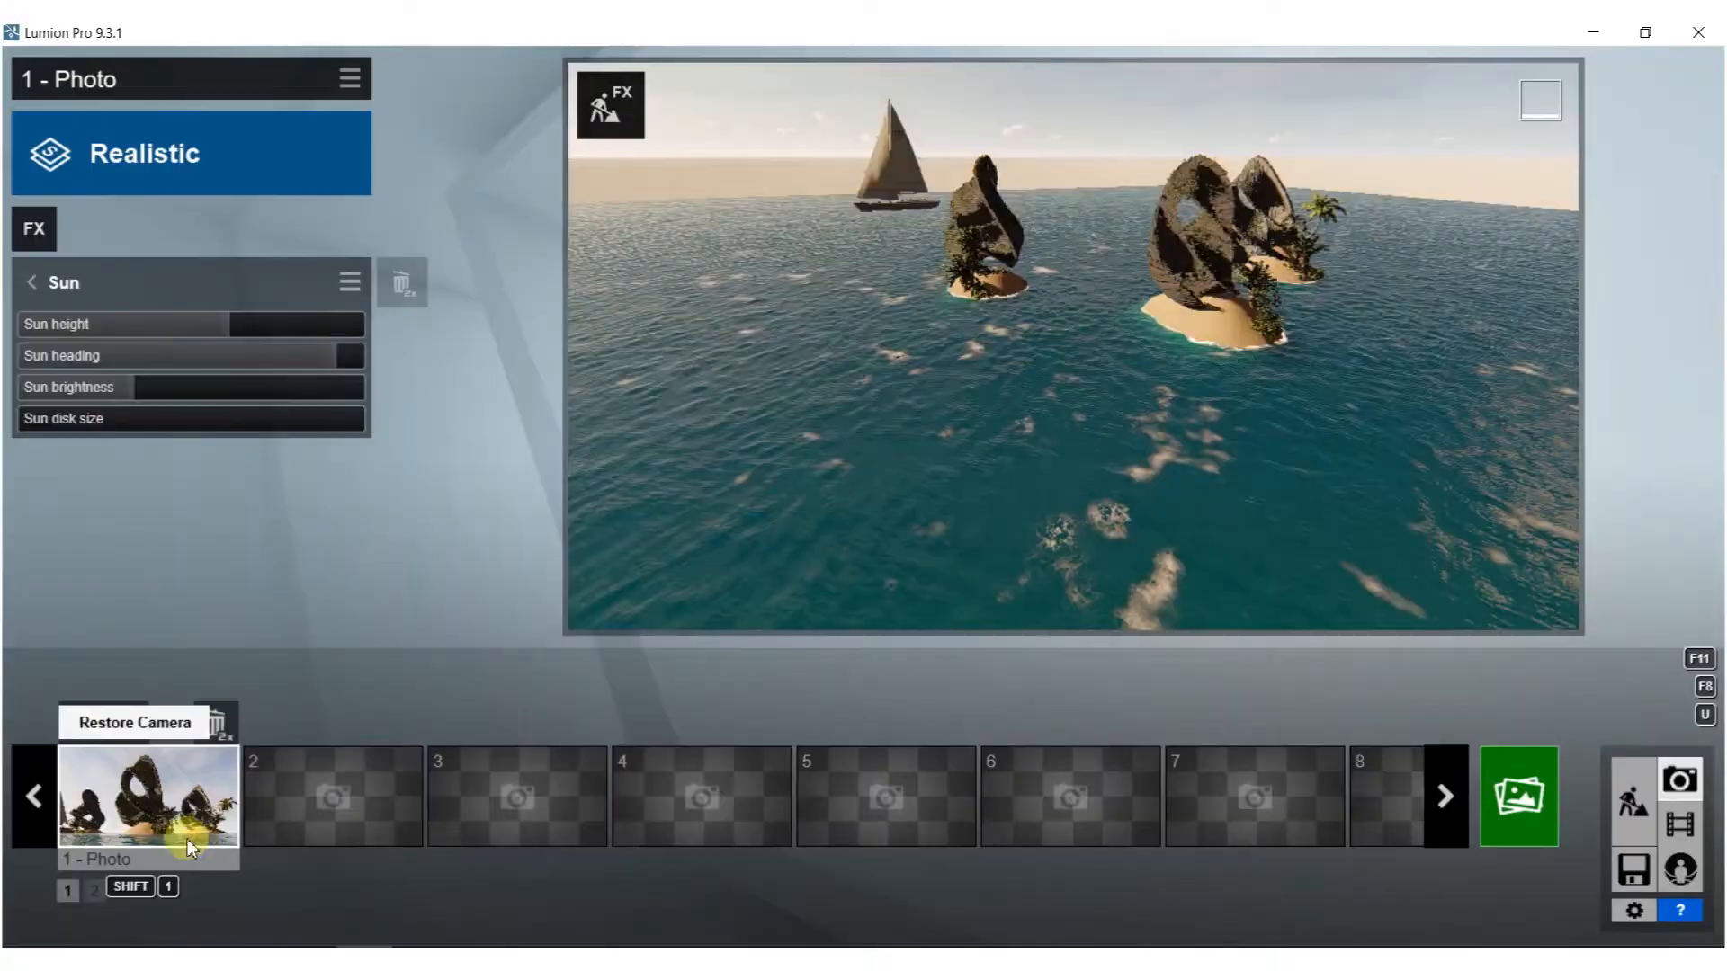
{"action": "left_click", "coordinate": [189, 835]}
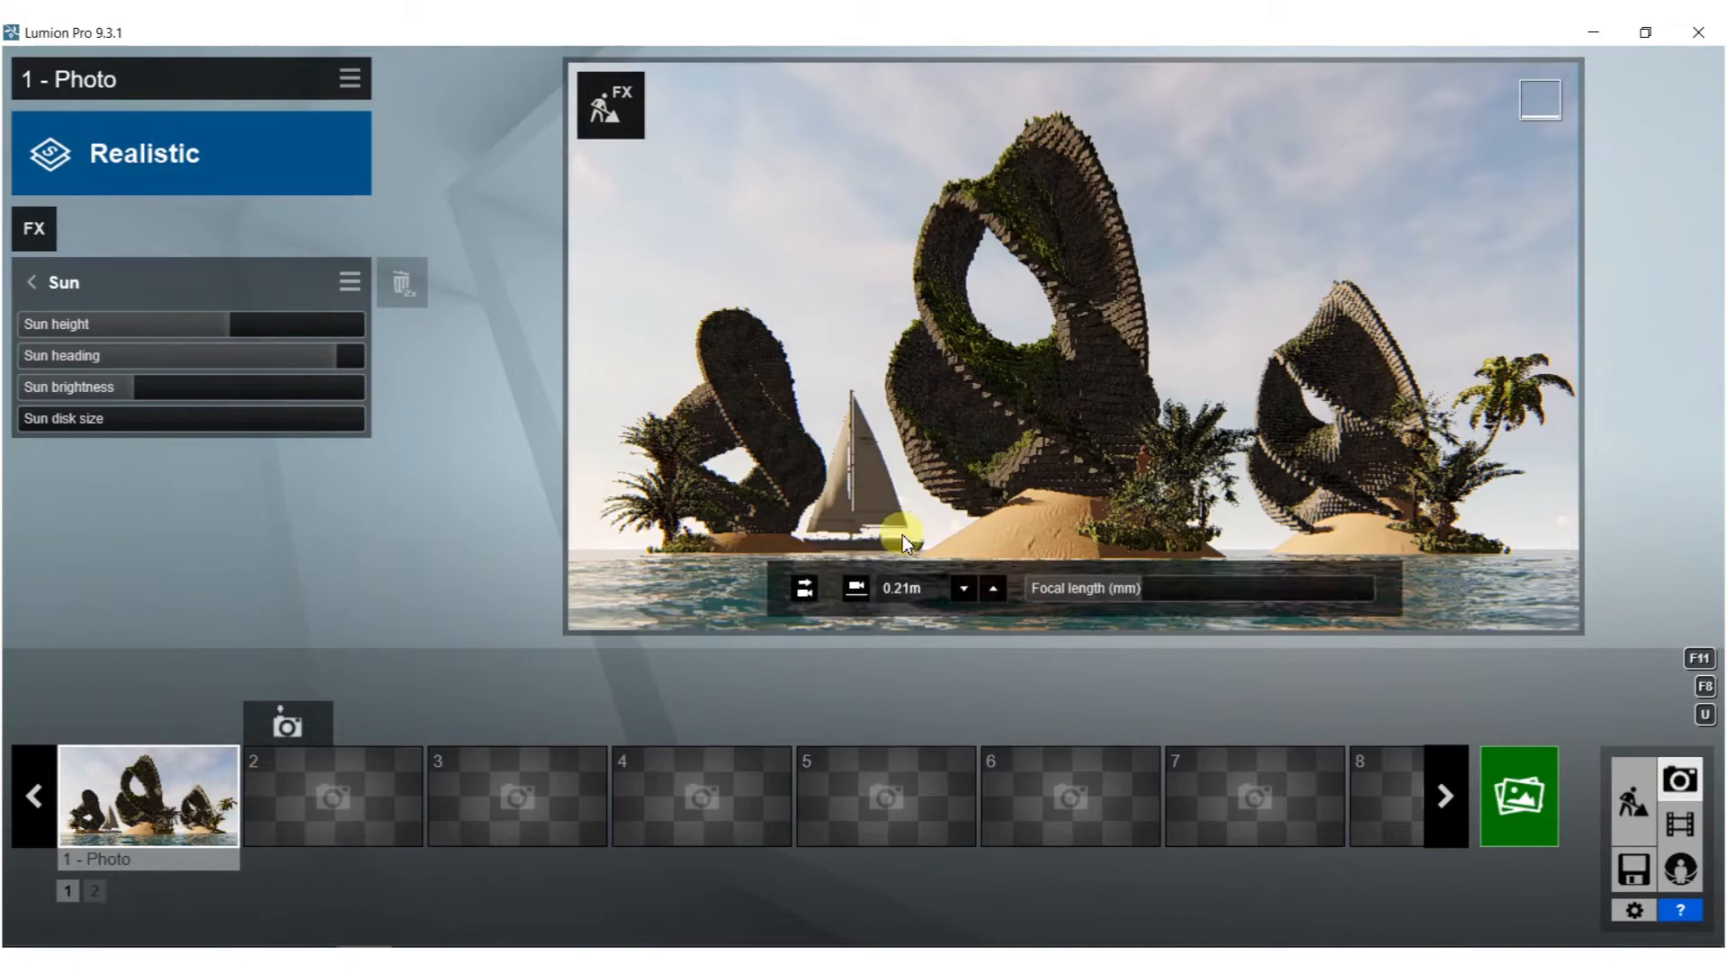
{"action": "left_click", "coordinate": [1509, 790]}
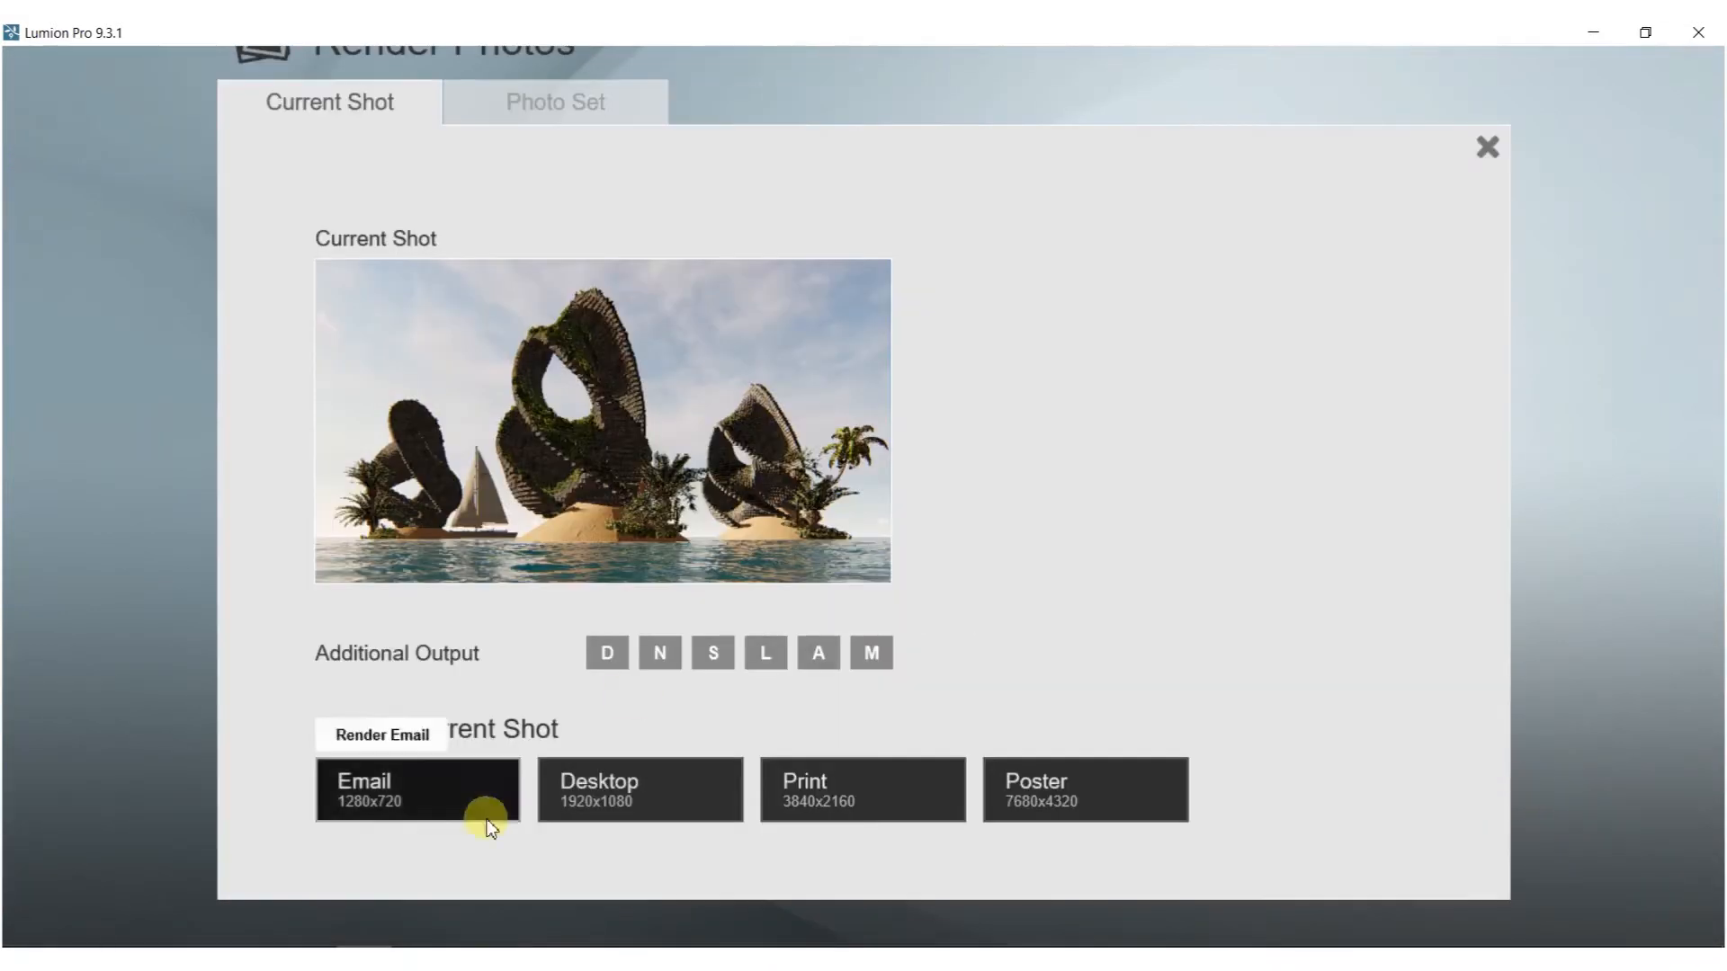
{"action": "left_click", "coordinate": [598, 810]}
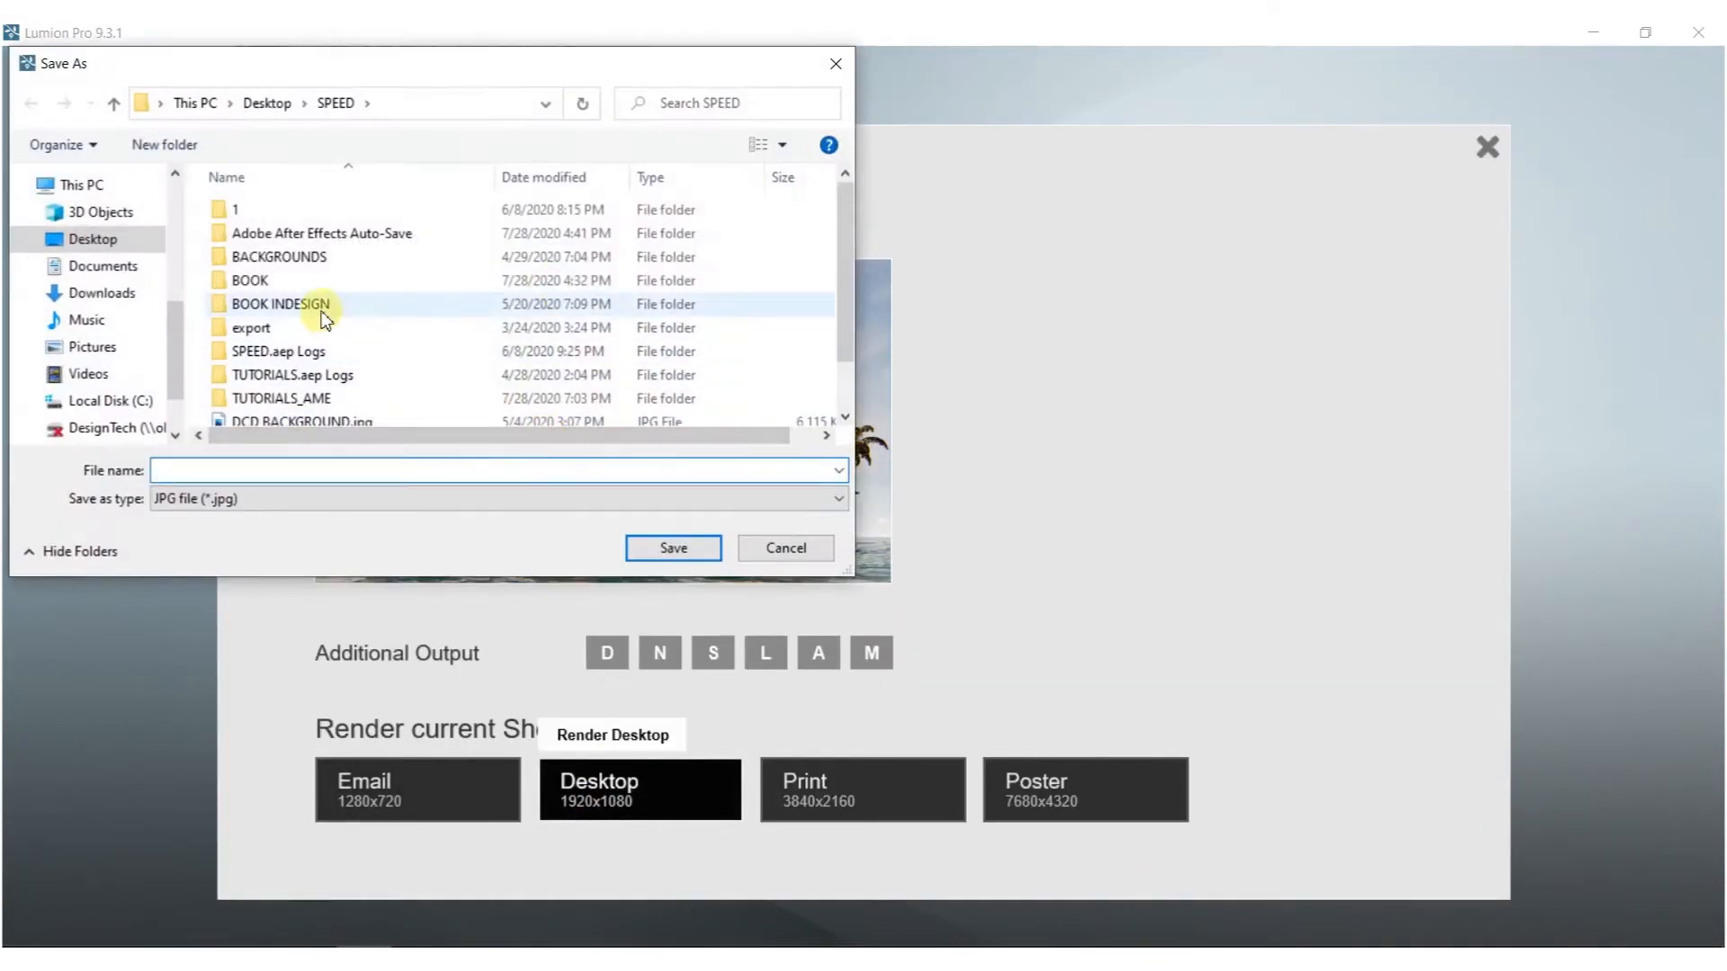
{"action": "double_click", "coordinate": [250, 281]}
{"action": "scroll", "coordinate": [376, 325], "scroll_direction": "down", "scroll_amount": 10}
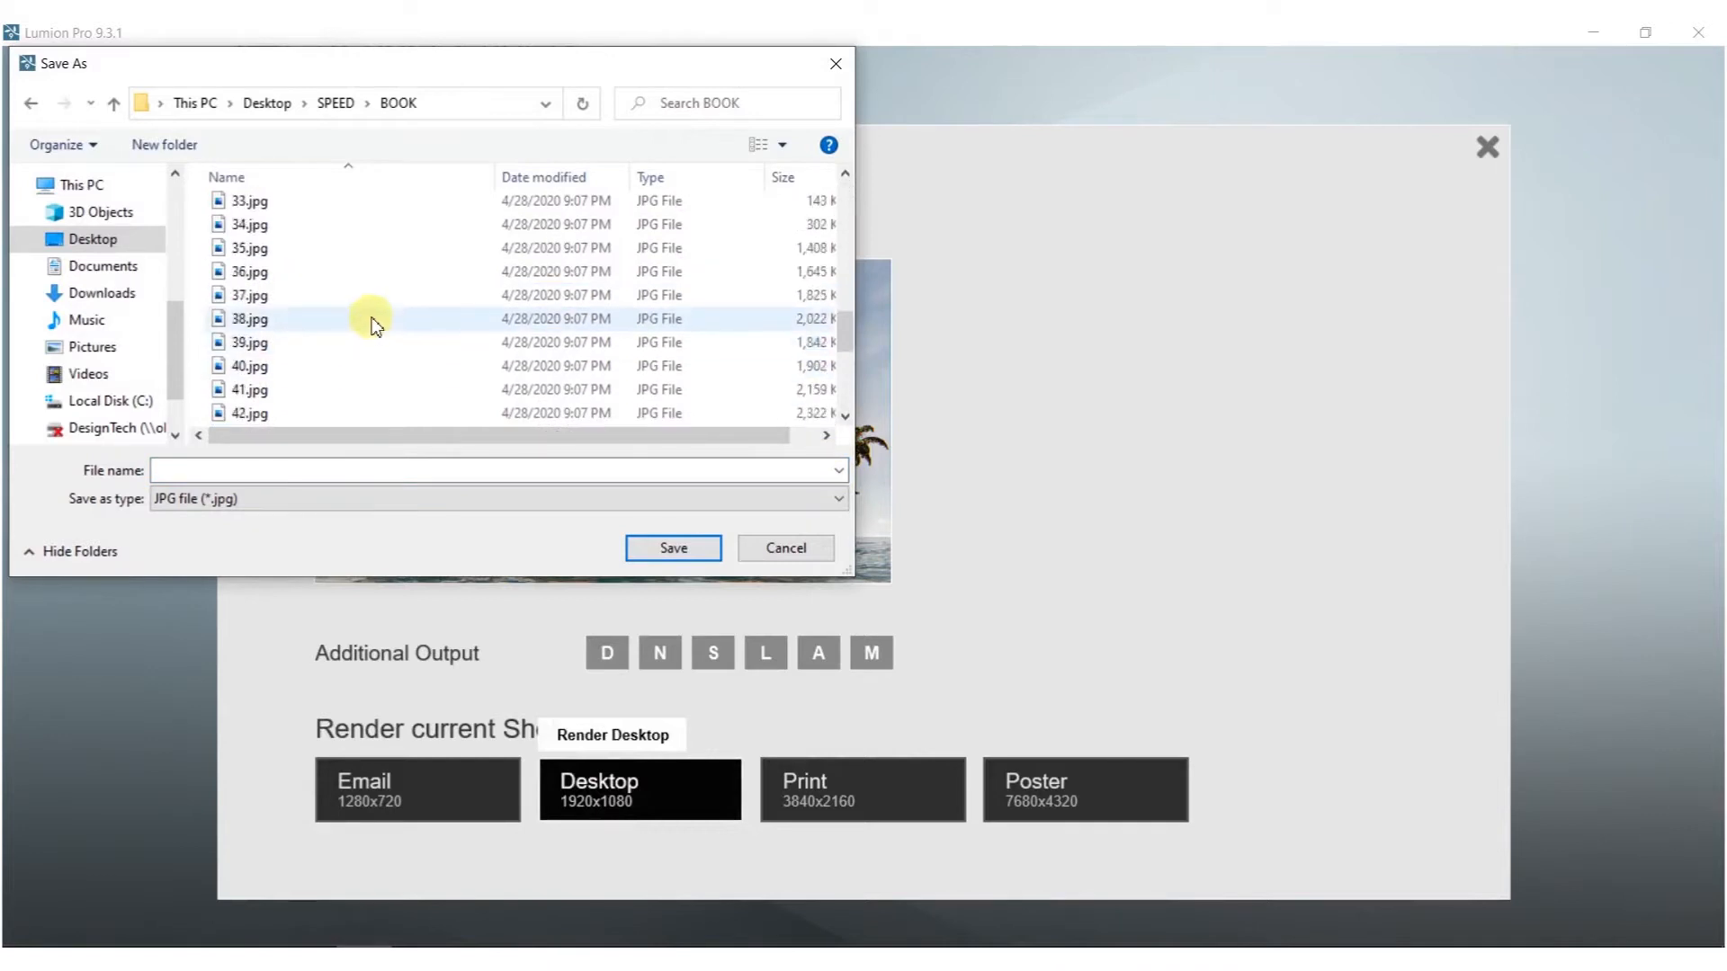
{"action": "left_click", "coordinate": [277, 471]}
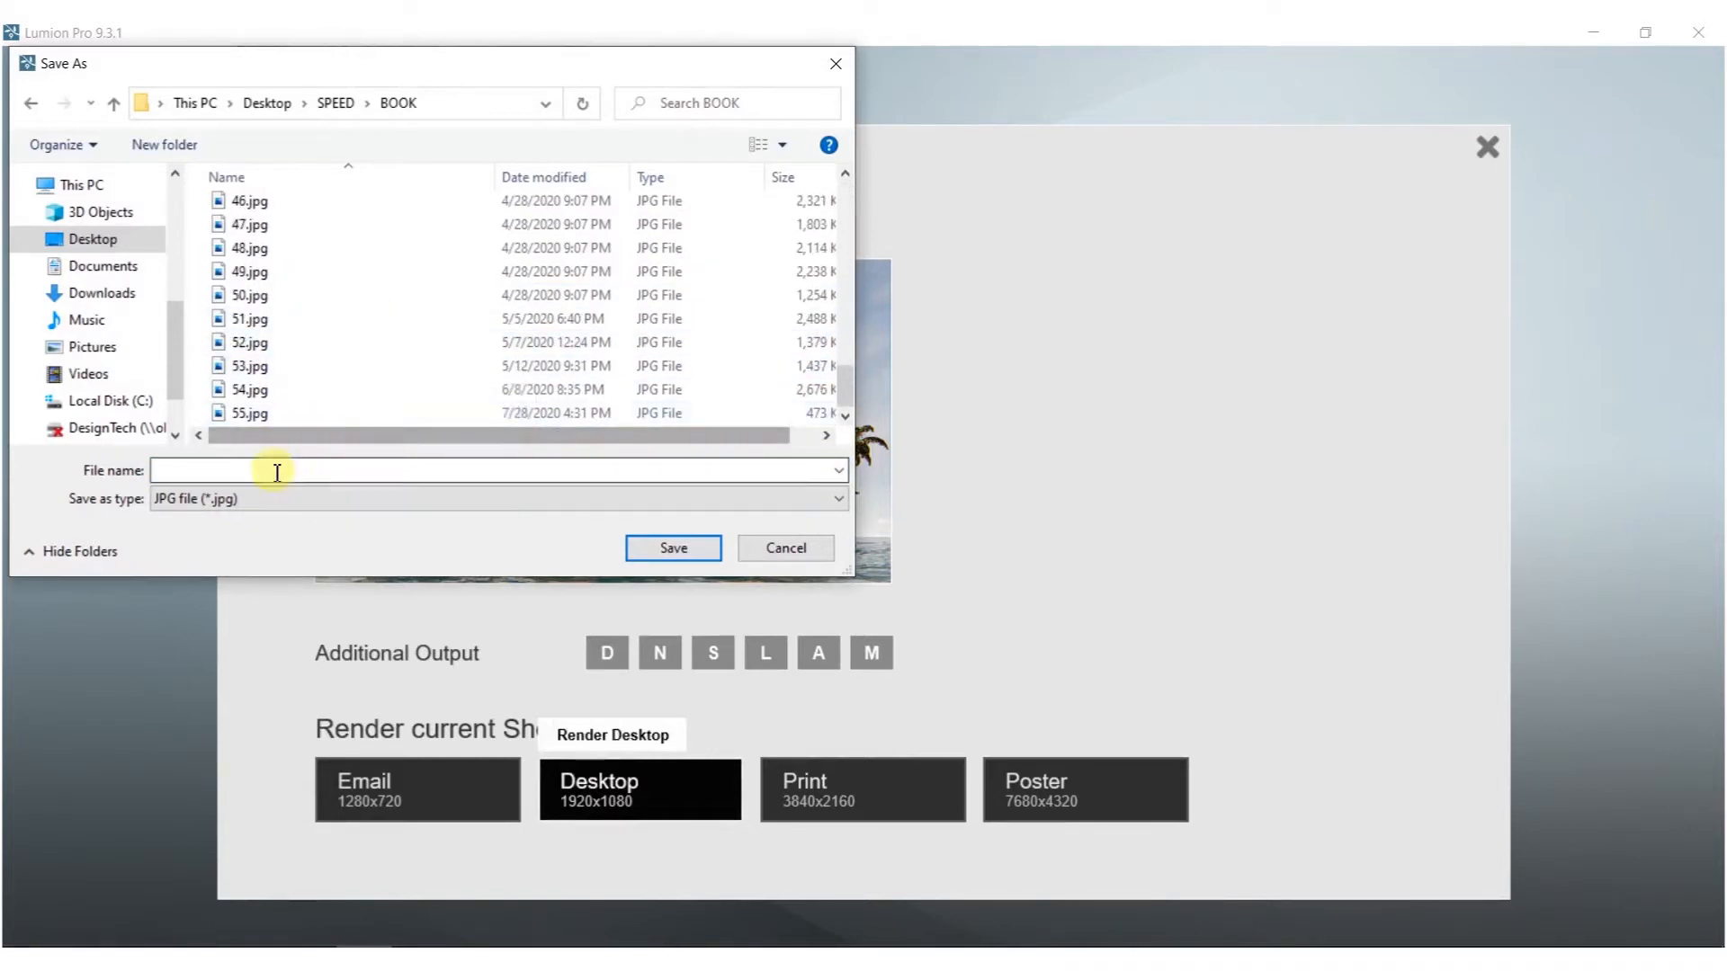
{"action": "type", "text": "56"}
{"action": "left_click", "coordinate": [673, 549]}
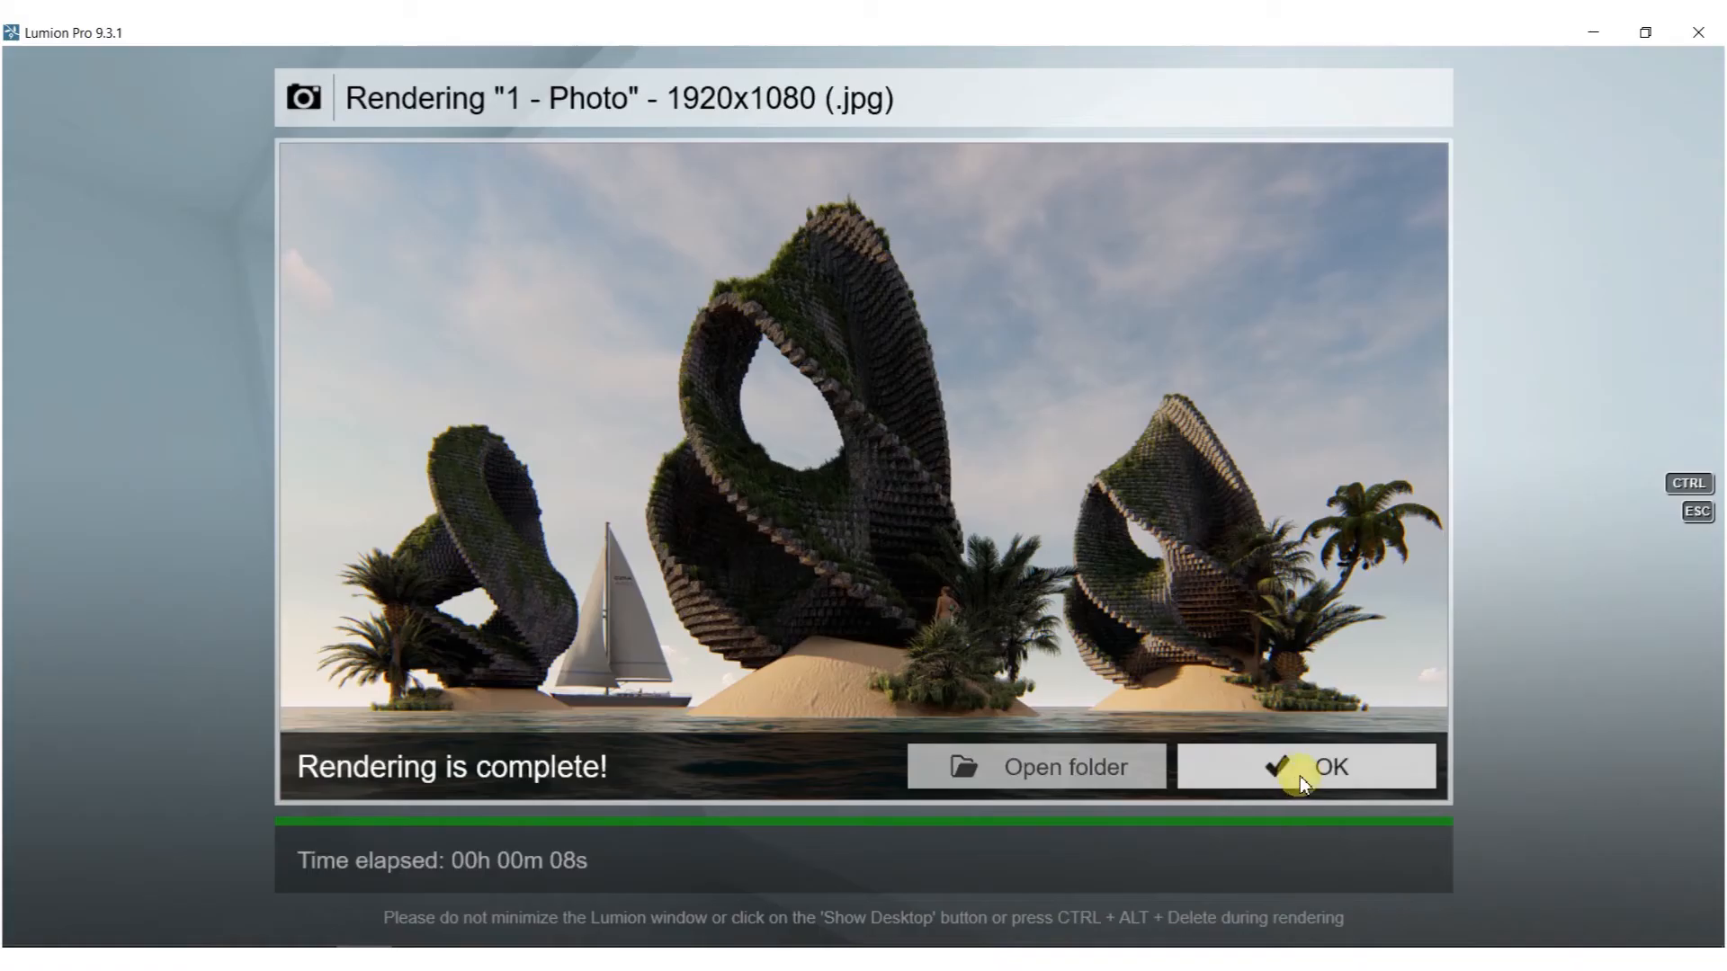
{"action": "left_click", "coordinate": [1298, 769]}
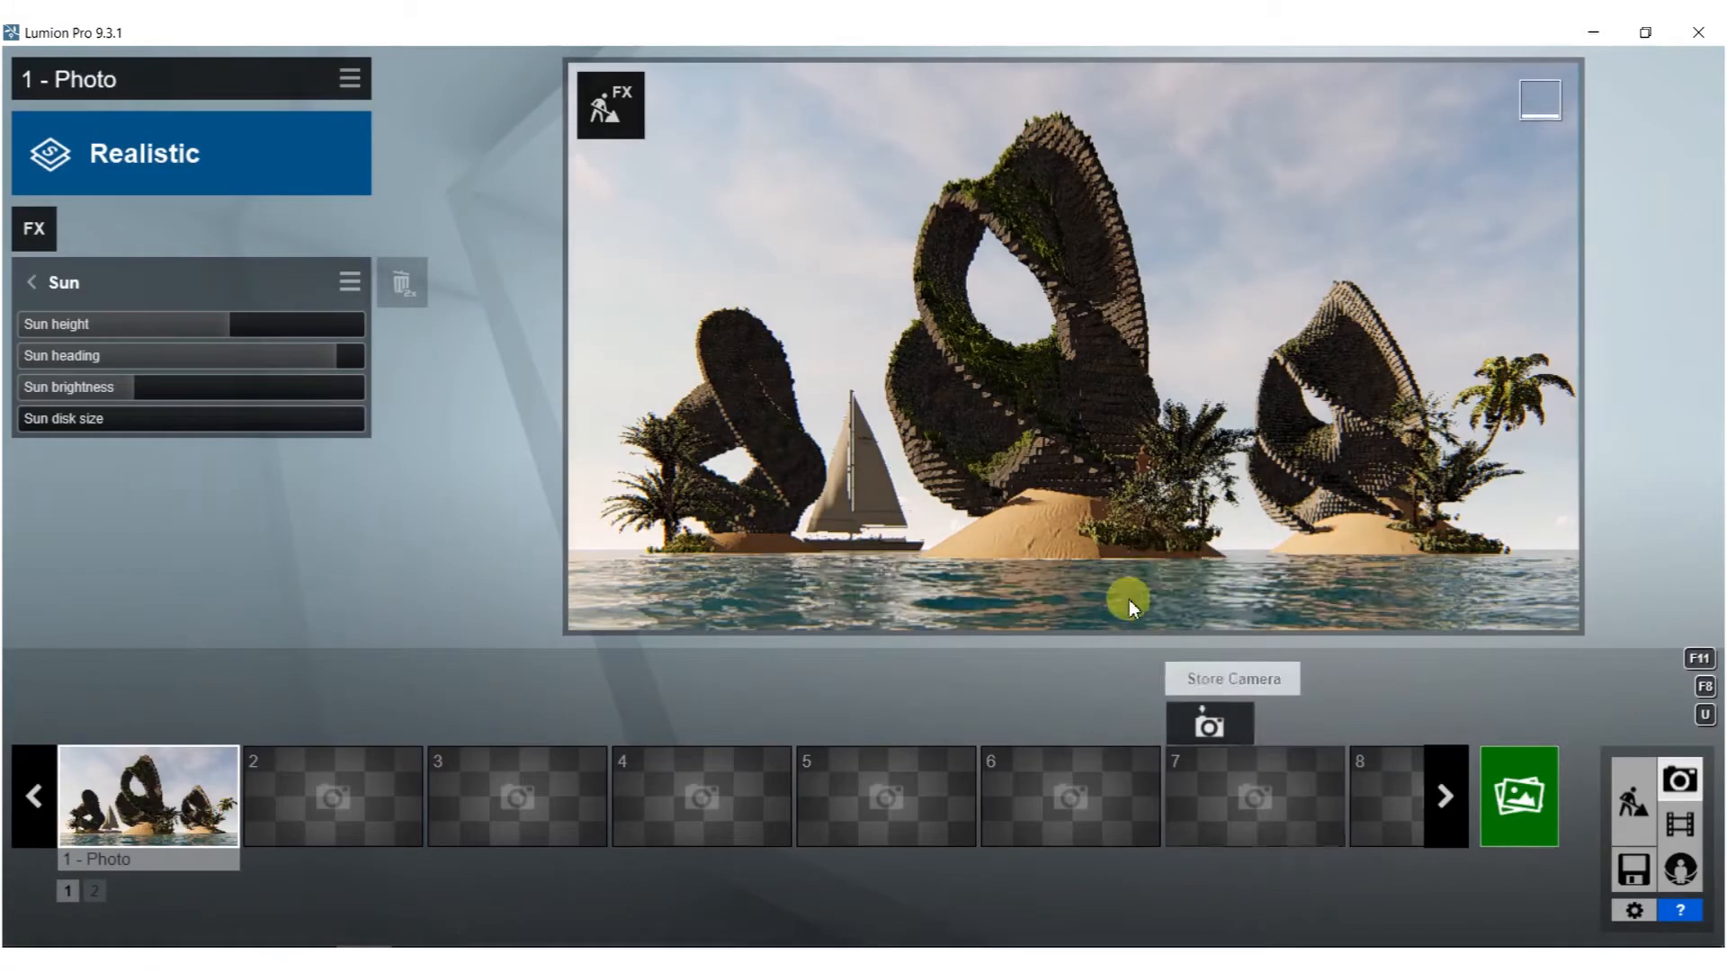
Shift the camera slightly, store it in photo 1, and render the shot at 1920x1080 again, overwriting 56.jpg.
{"action": "mouse_move", "coordinate": [1155, 483]}
{"action": "right_mouse_down"}
{"action": "mouse_move", "coordinate": [1123, 483]}
{"action": "mouse_move", "coordinate": [1157, 483]}
{"action": "right_mouse_up"}
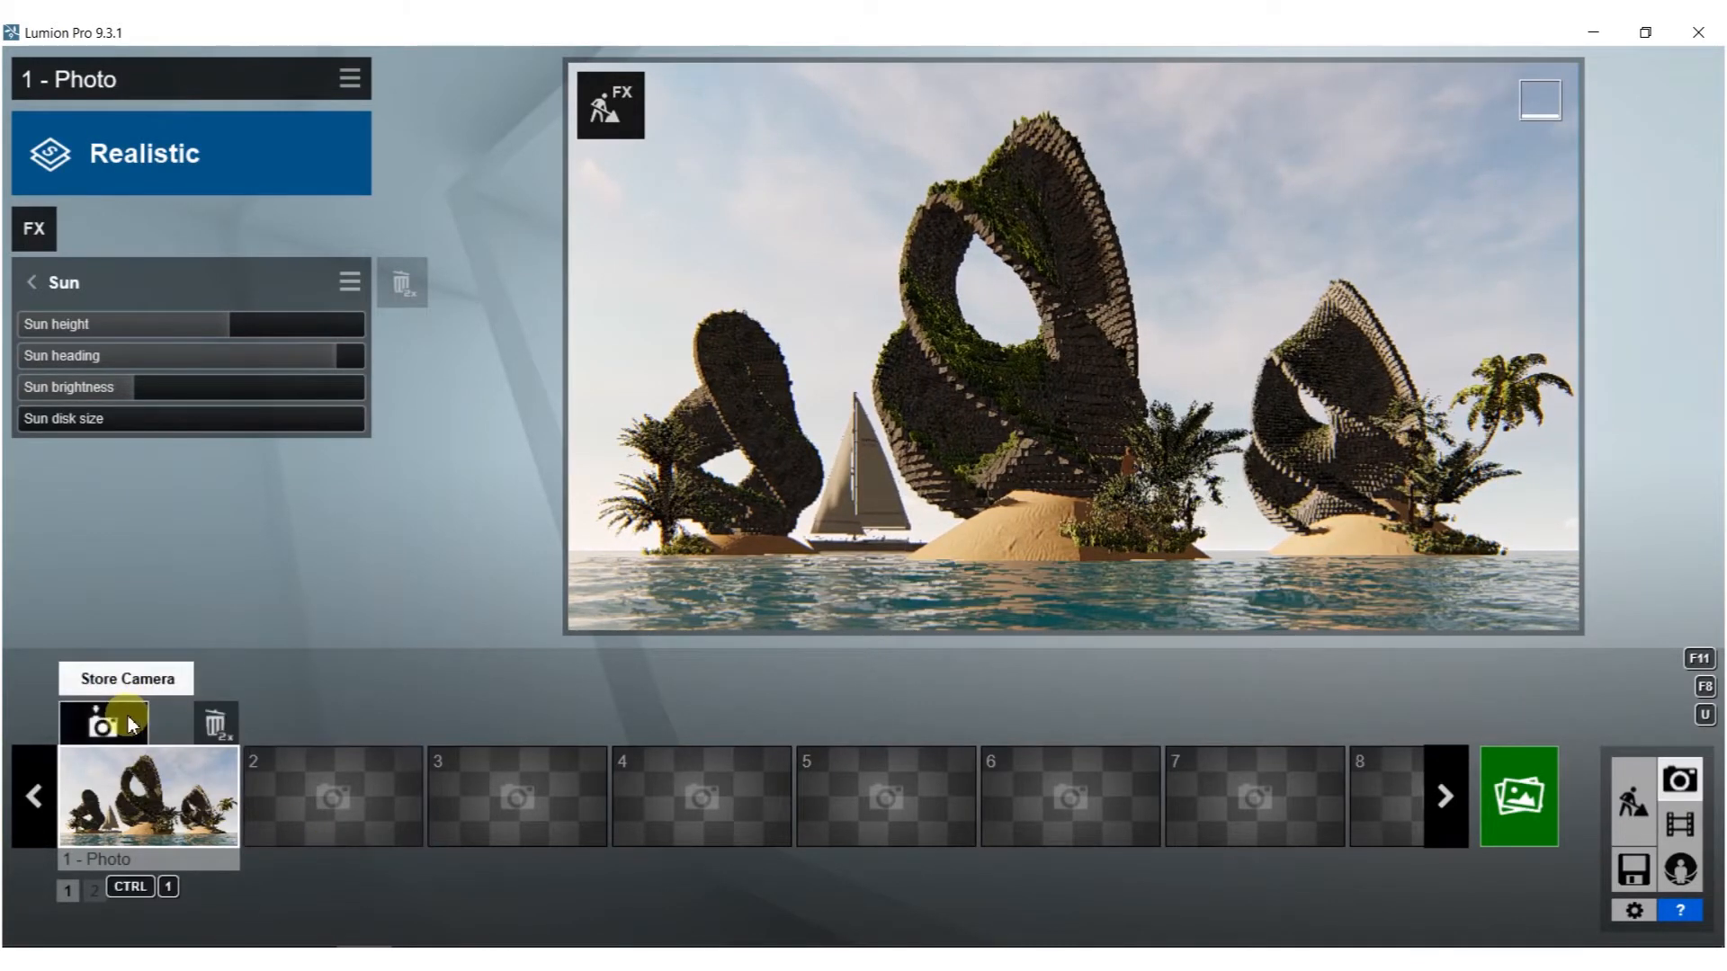
{"action": "left_click", "coordinate": [131, 724]}
{"action": "left_click", "coordinate": [1511, 799]}
{"action": "left_click", "coordinate": [663, 795]}
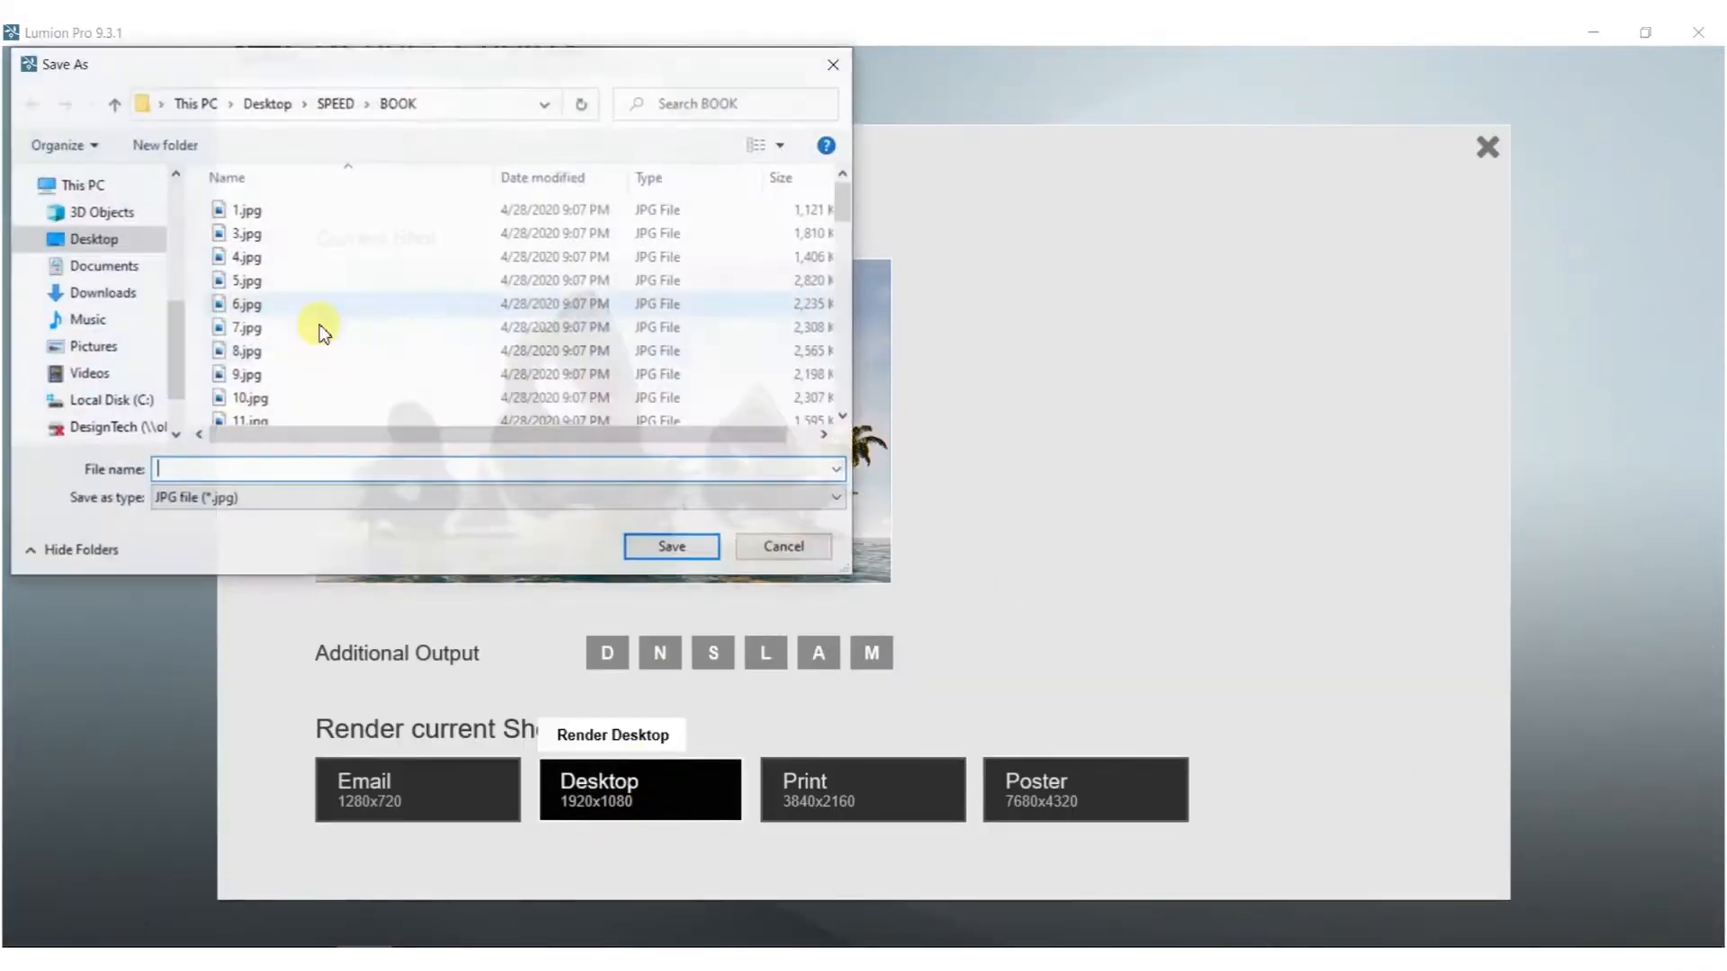
{"action": "type", "text": "56"}
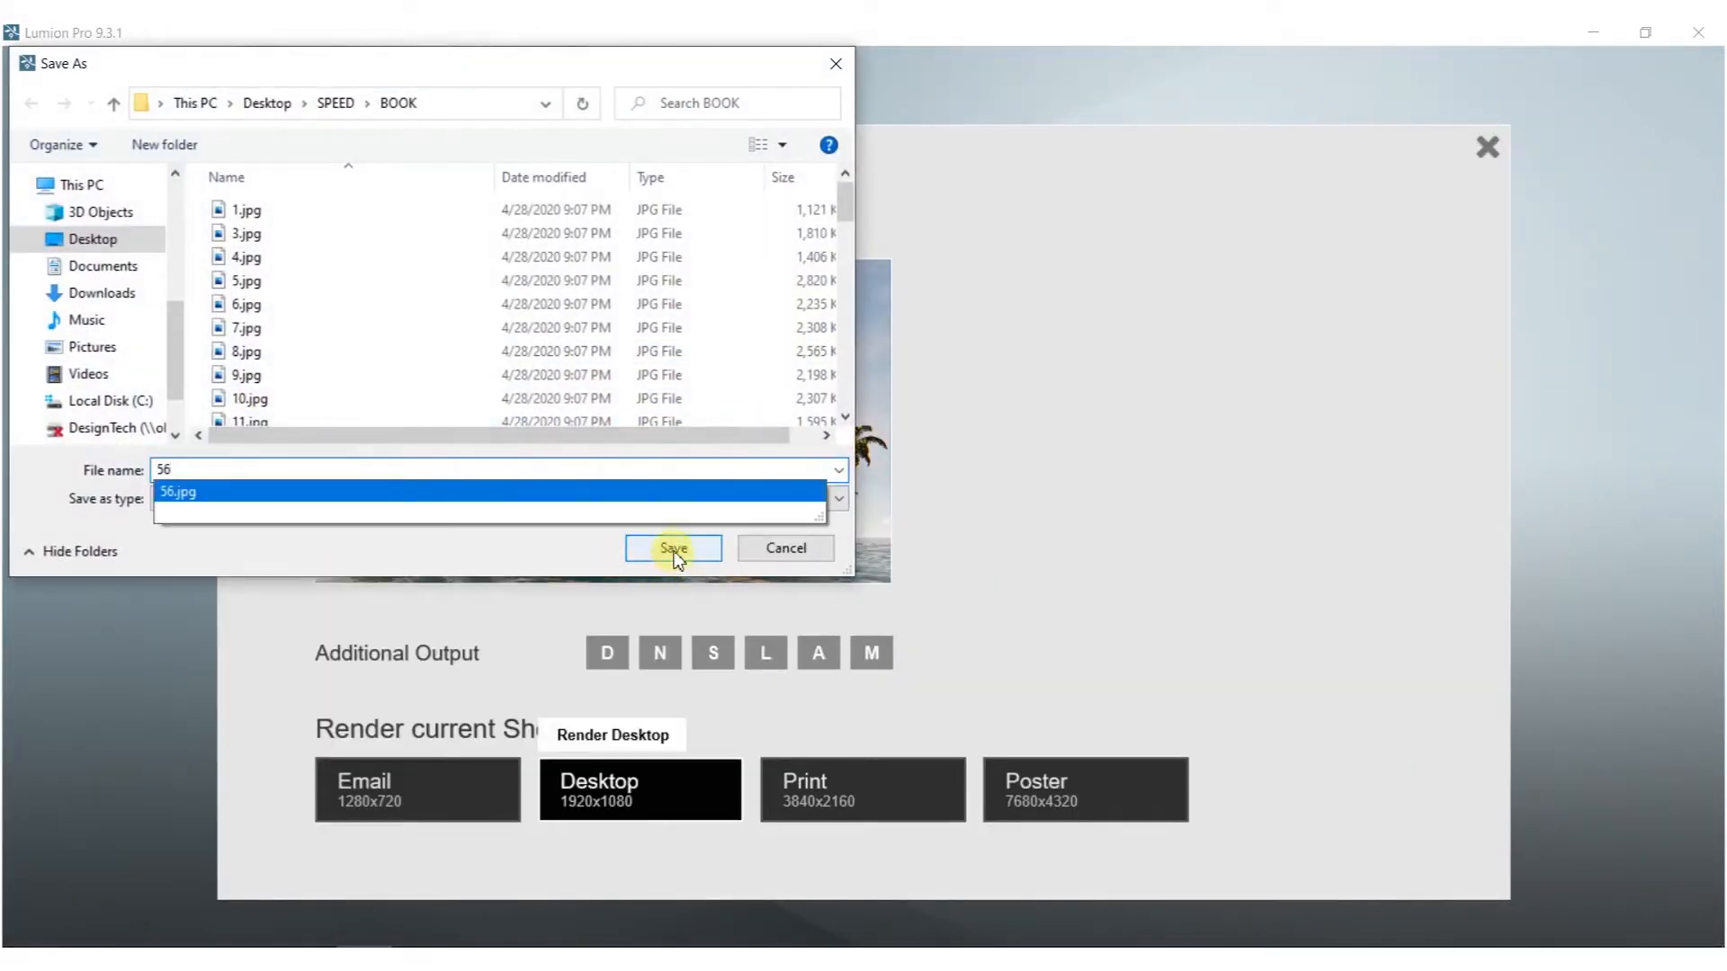
{"action": "left_click", "coordinate": [675, 555]}
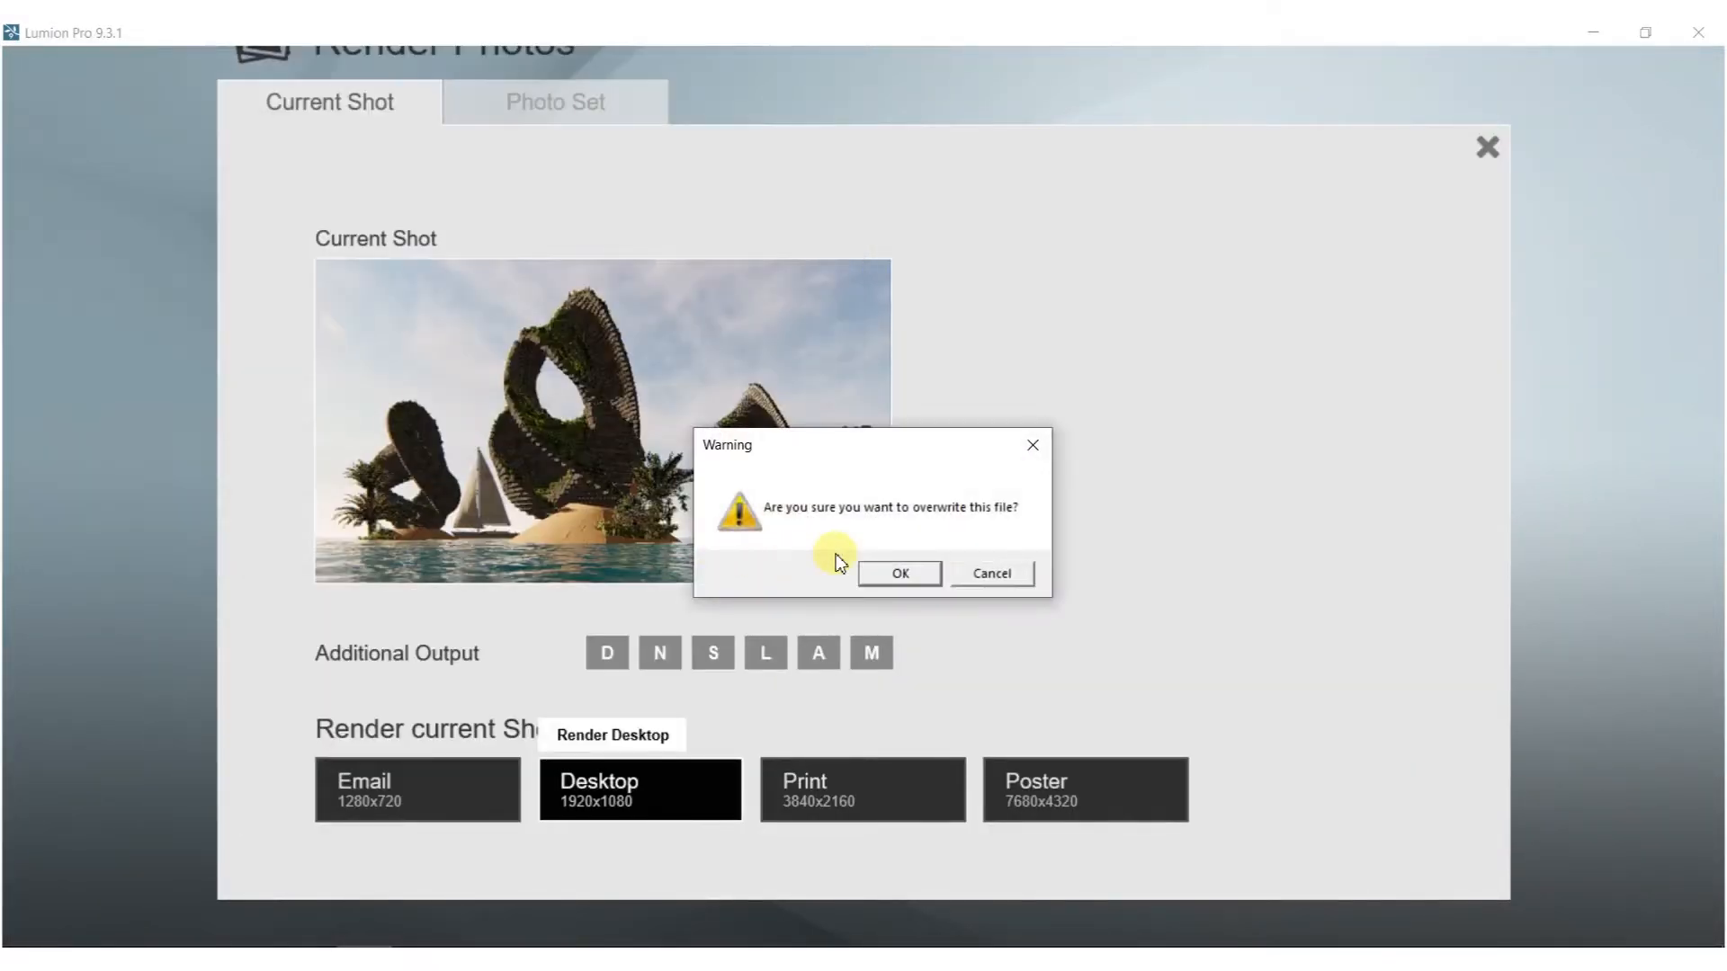
{"action": "left_click", "coordinate": [896, 566]}
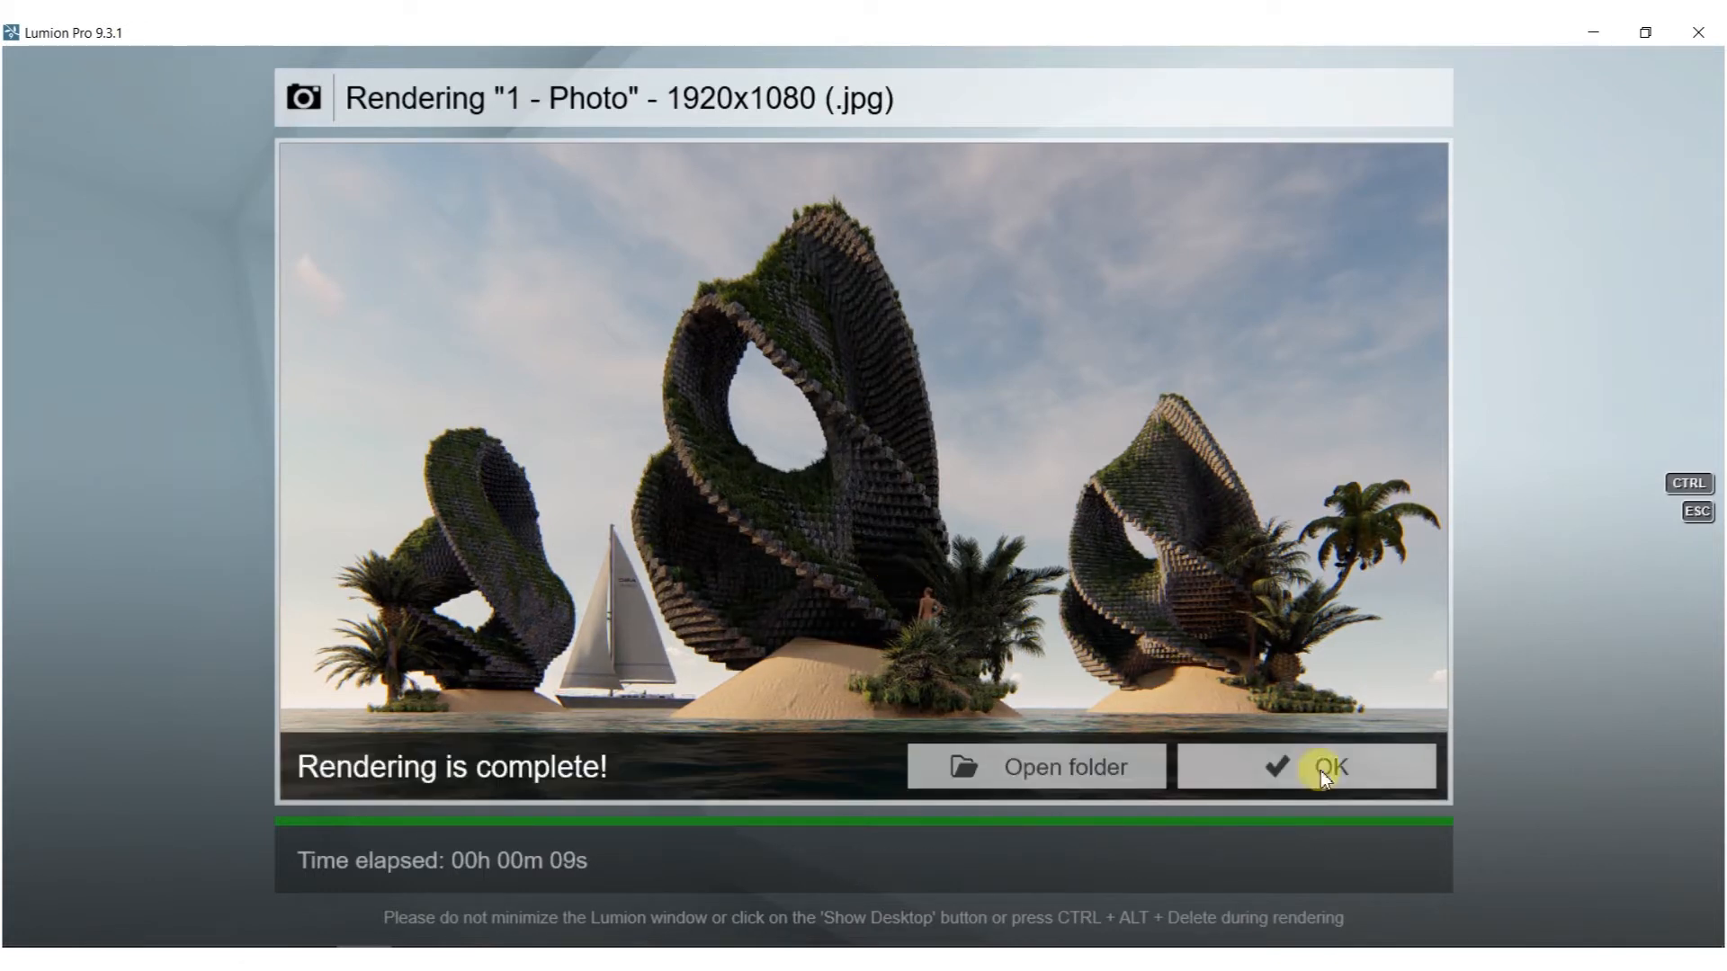
{"action": "left_click", "coordinate": [1330, 769]}
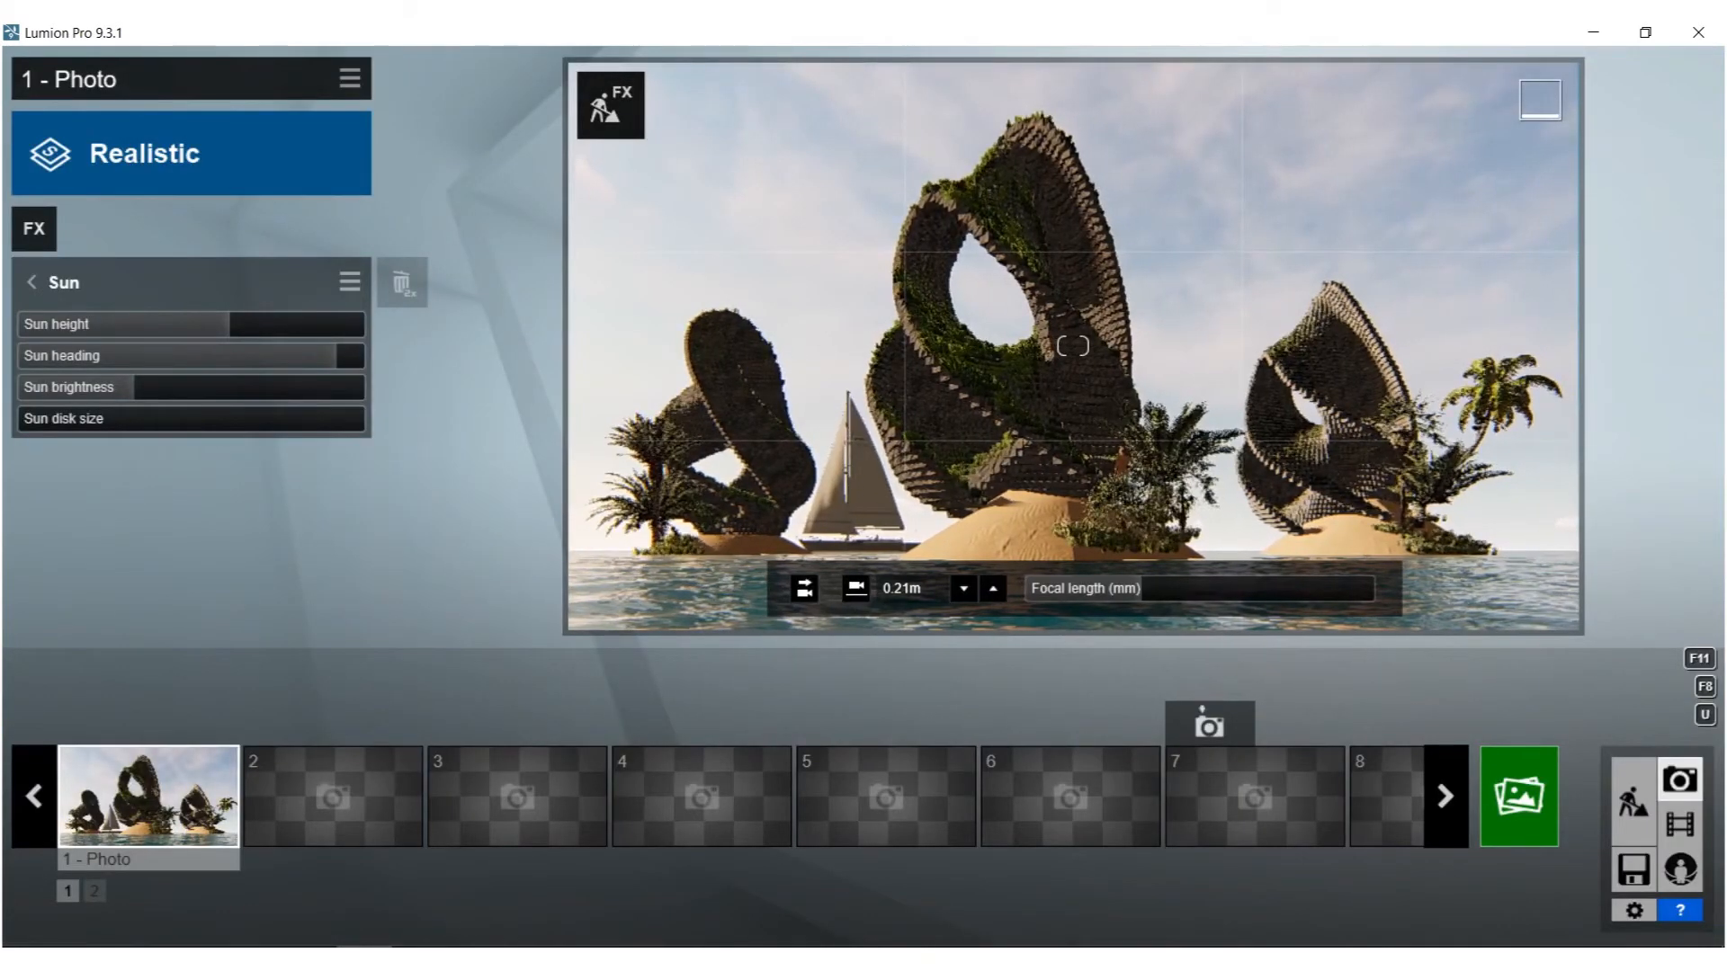
Store the current view in photo 1 and adjust the Sun effect with higher brightness, a height of 0.3 and a lower heading.
{"action": "left_click", "coordinate": [103, 724]}
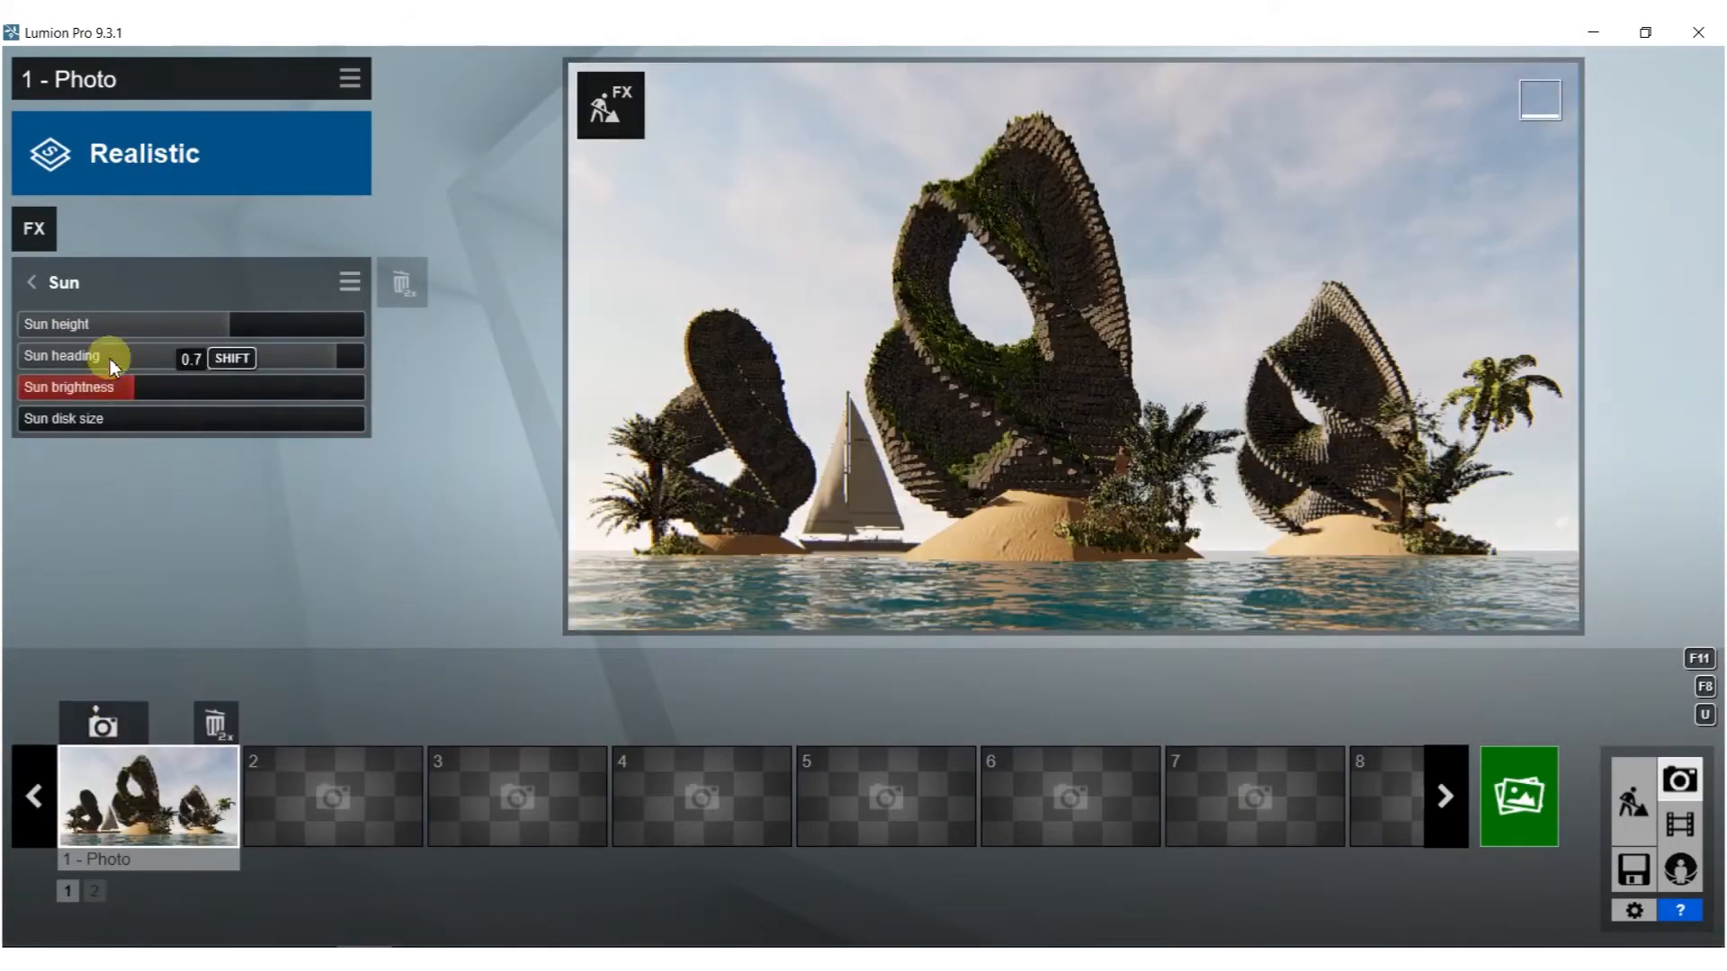
{"action": "left_click_drag", "start_coordinate": [143, 390], "coordinate": [176, 390]}
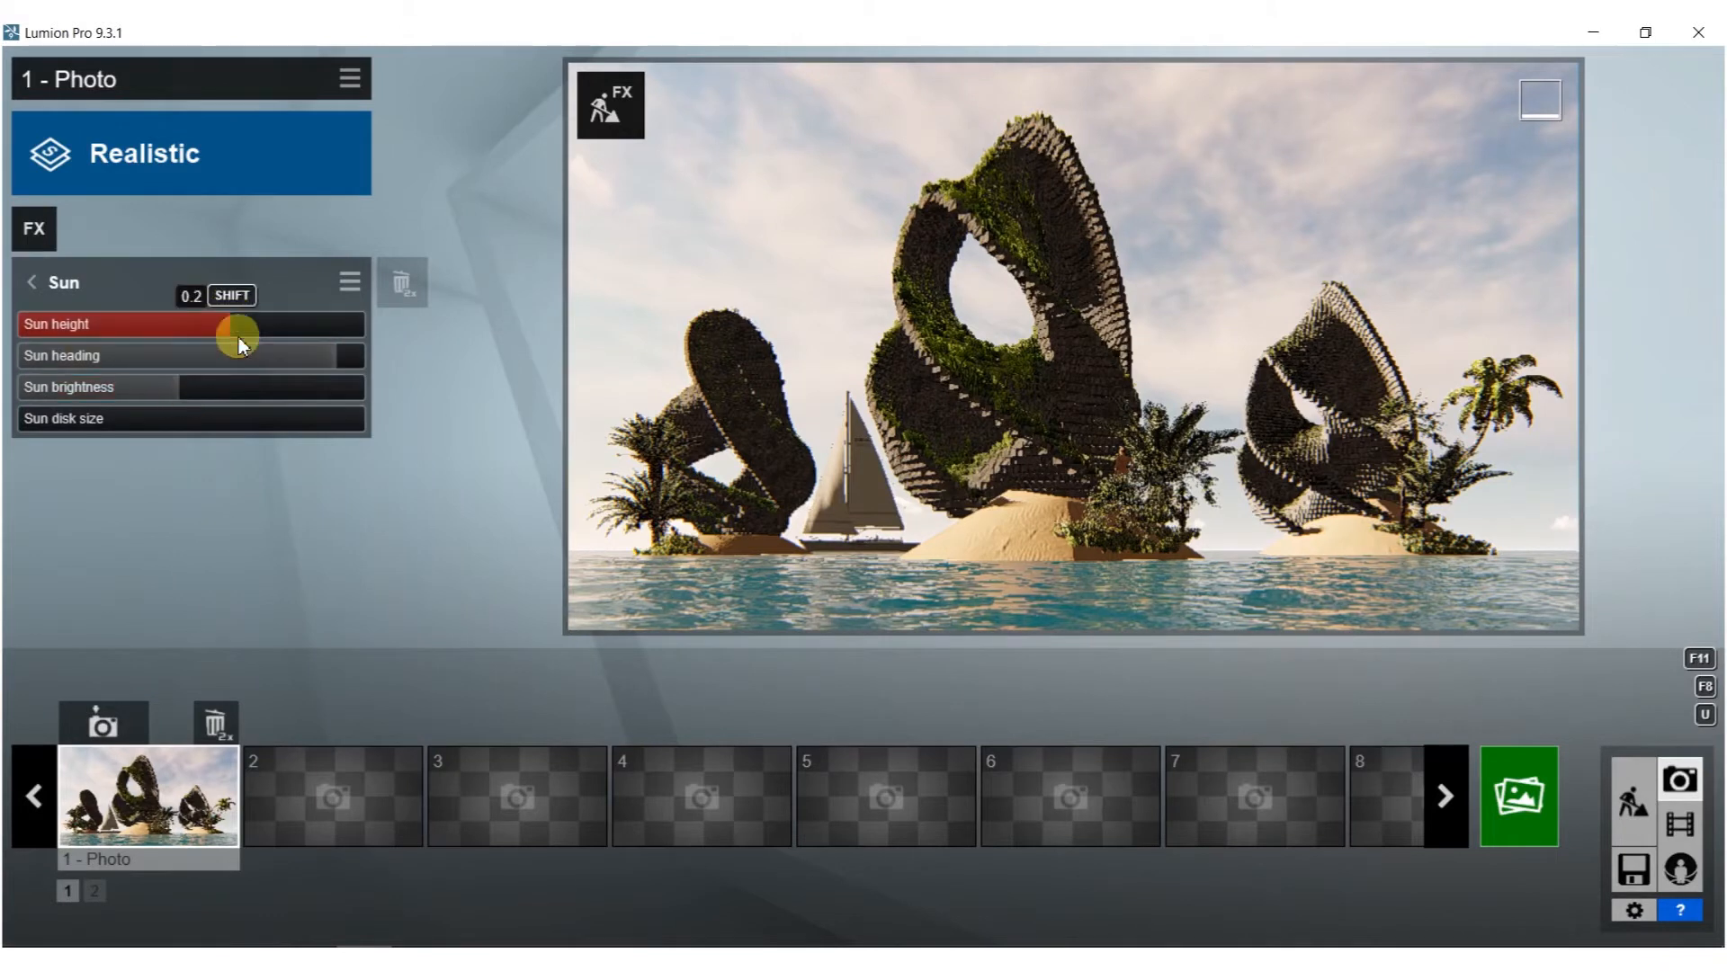
{"action": "left_click_drag", "start_coordinate": [226, 329], "coordinate": [282, 329], "text": "shift"}
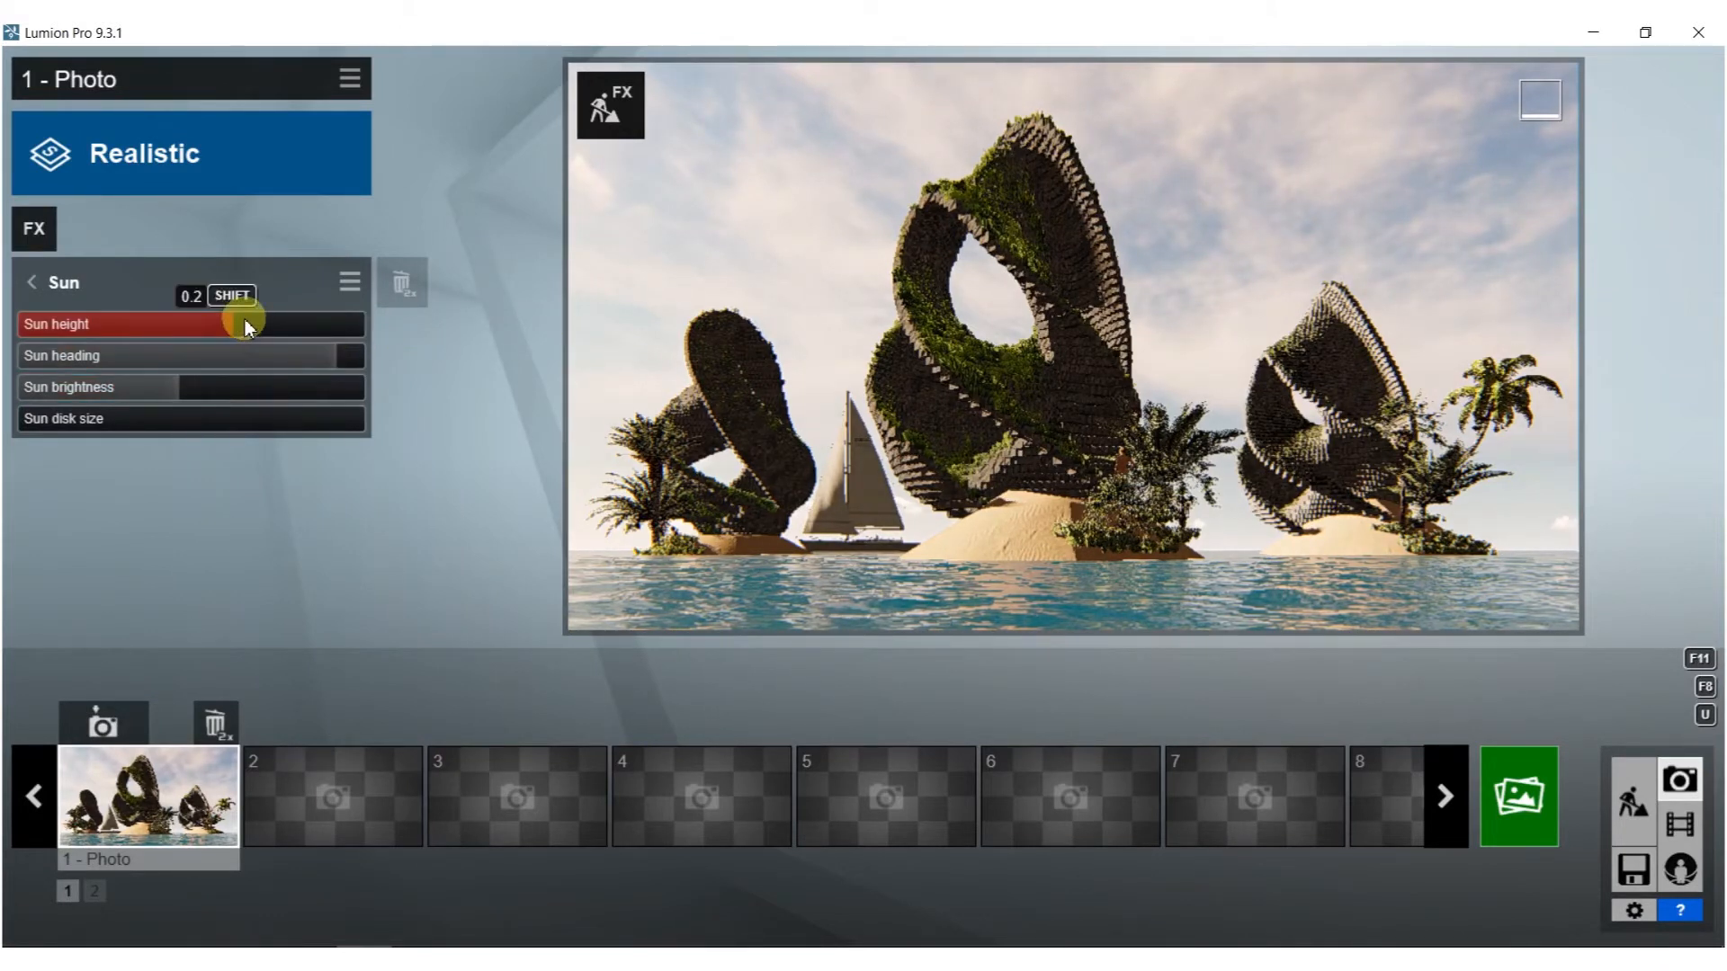
{"action": "left_click_drag", "start_coordinate": [230, 321], "coordinate": [241, 321]}
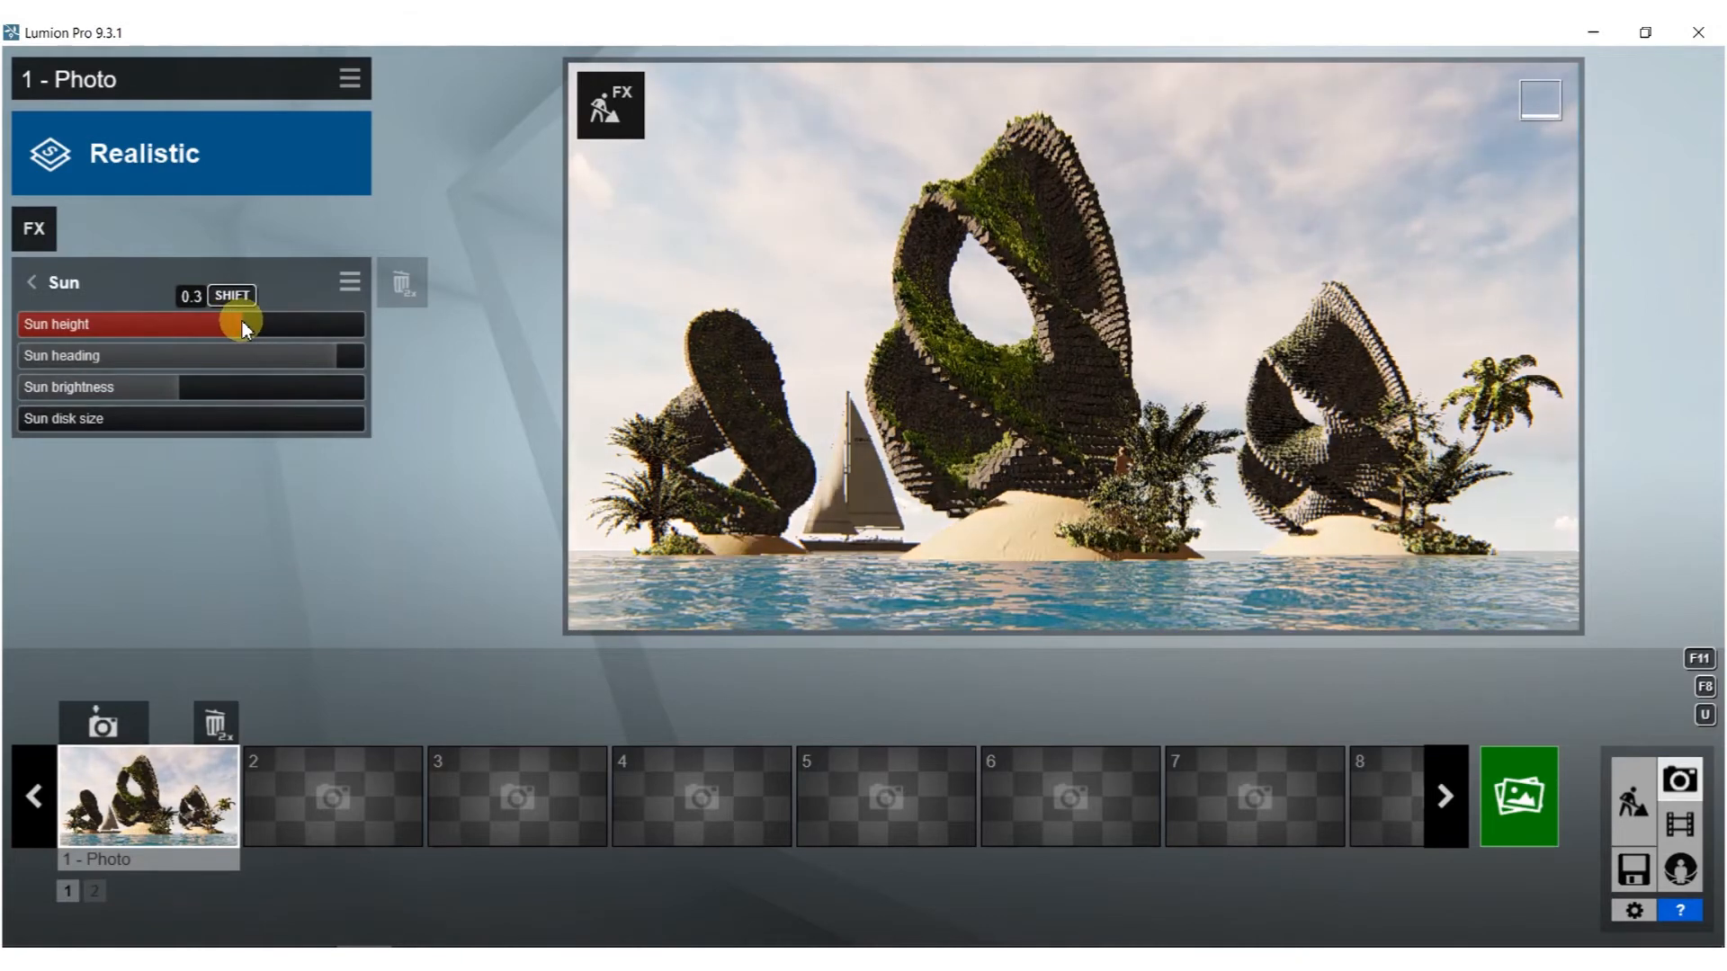
{"action": "left_click_drag", "start_coordinate": [330, 362], "coordinate": [306, 362]}
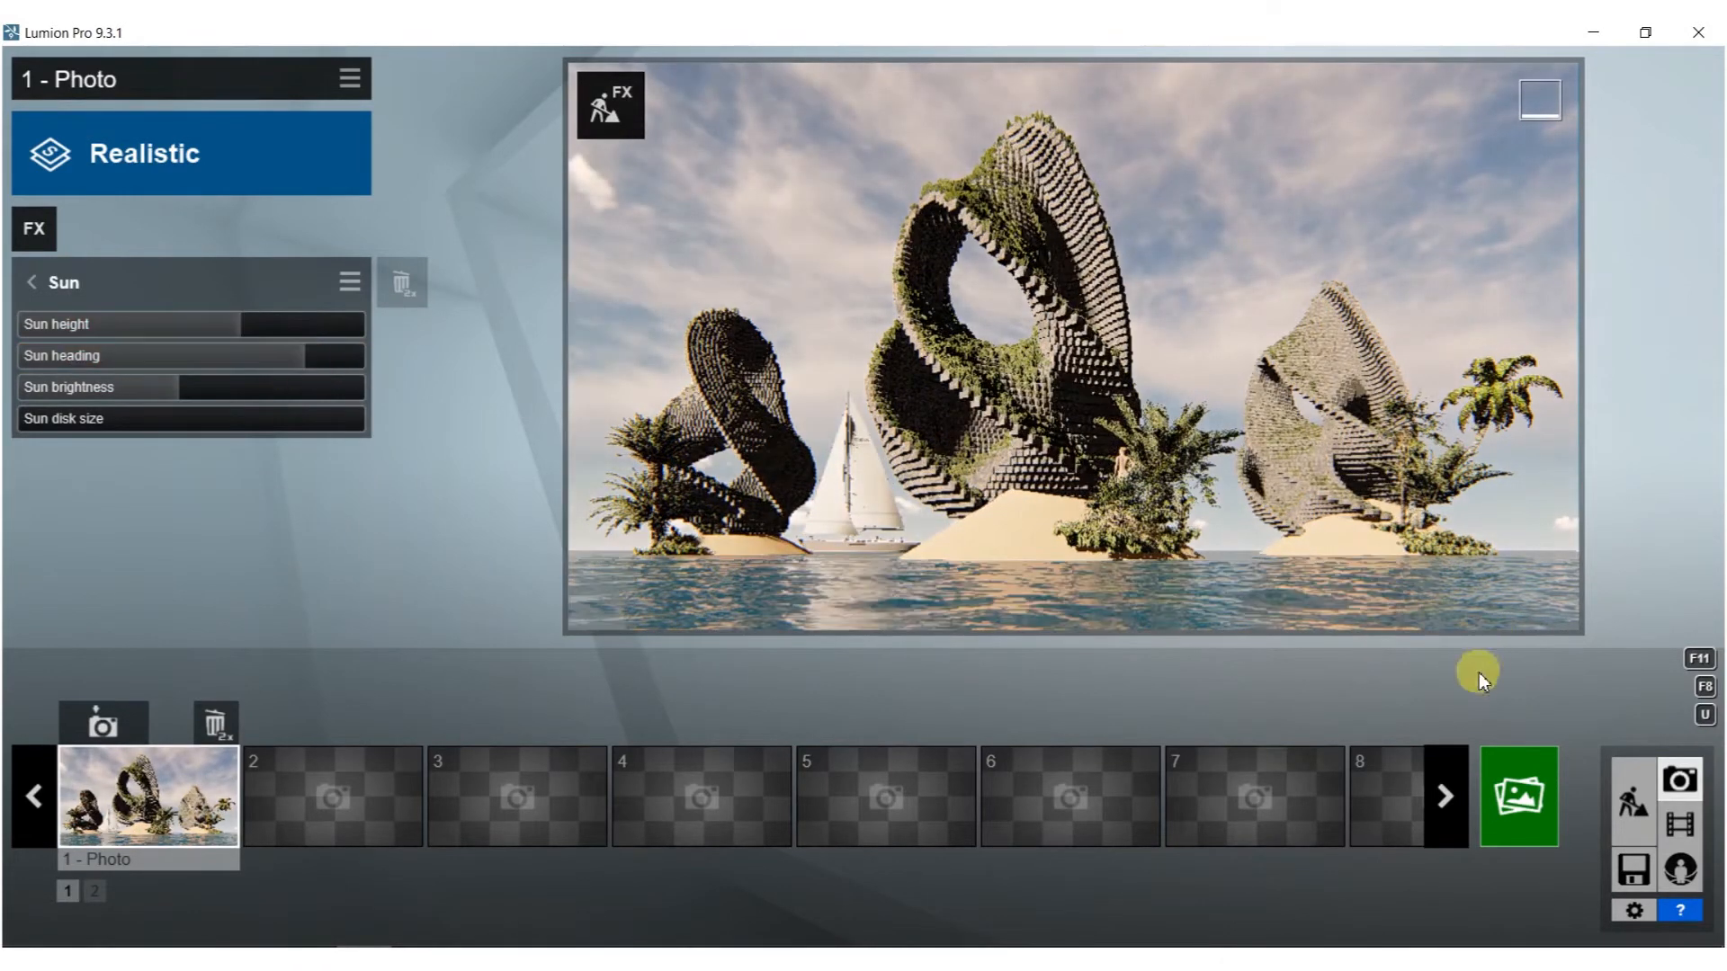
Render the relit current shot at Desktop 1920x1080, overwriting an existing JPG in the BOOK folder.
{"action": "left_click", "coordinate": [1538, 806]}
{"action": "left_click", "coordinate": [666, 785]}
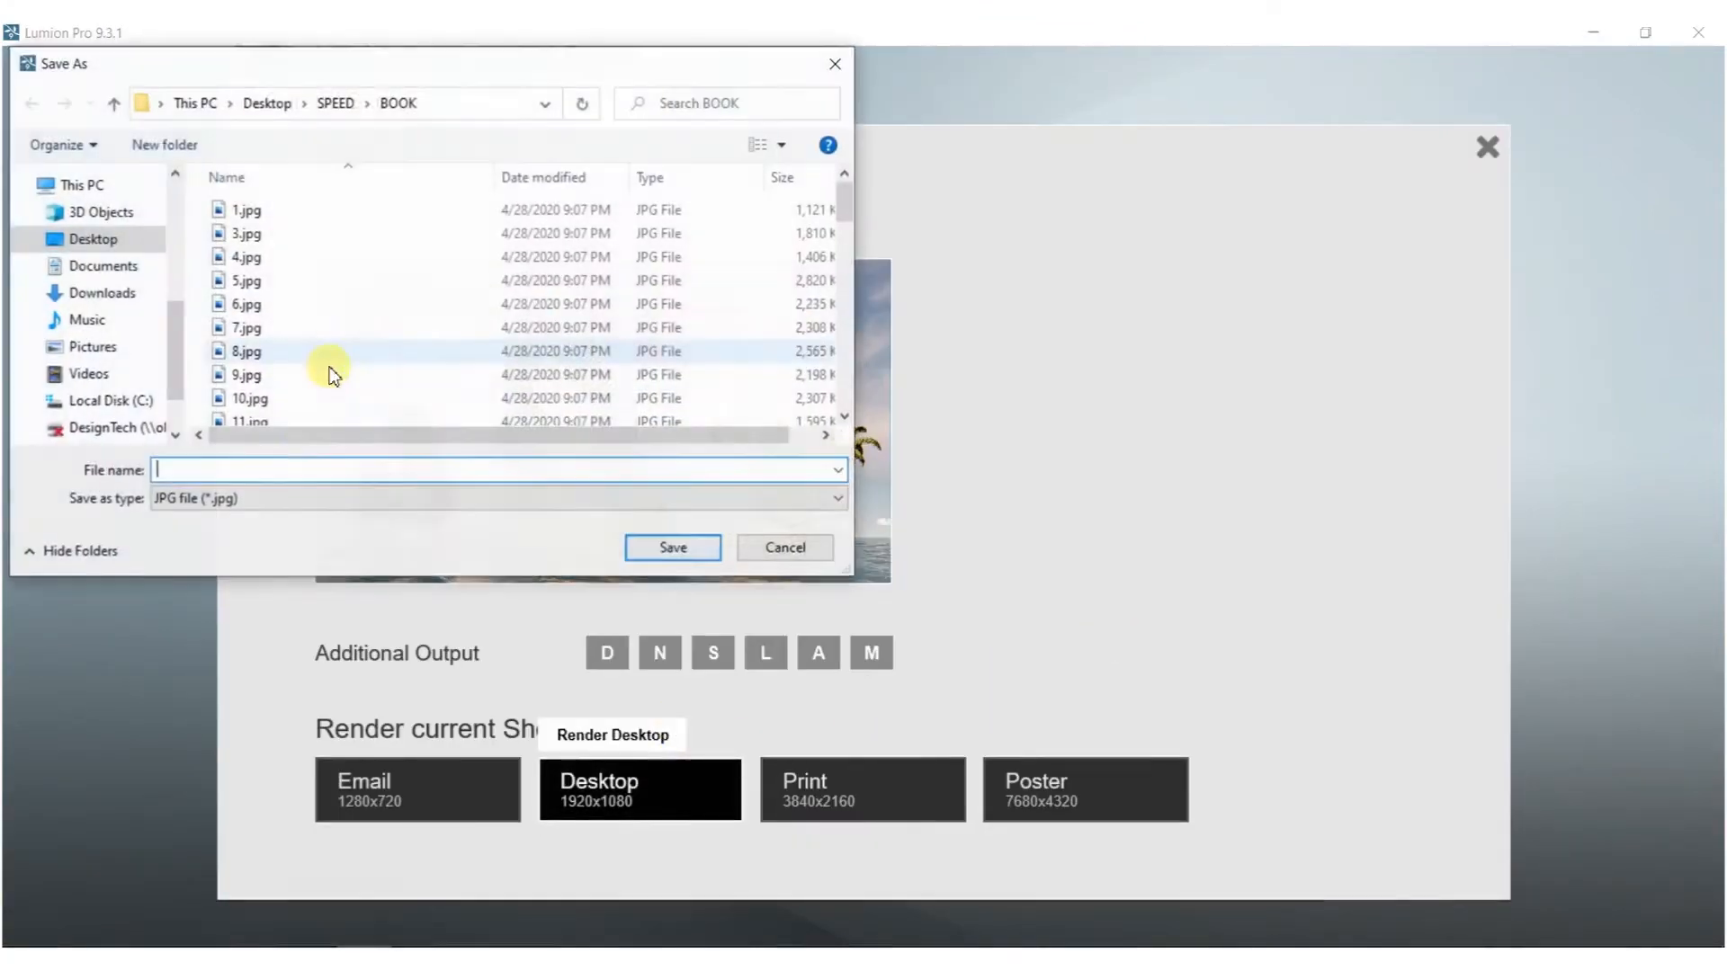
{"action": "type", "text": "9"}
{"action": "left_click", "coordinate": [673, 548]}
{"action": "left_click", "coordinate": [897, 580]}
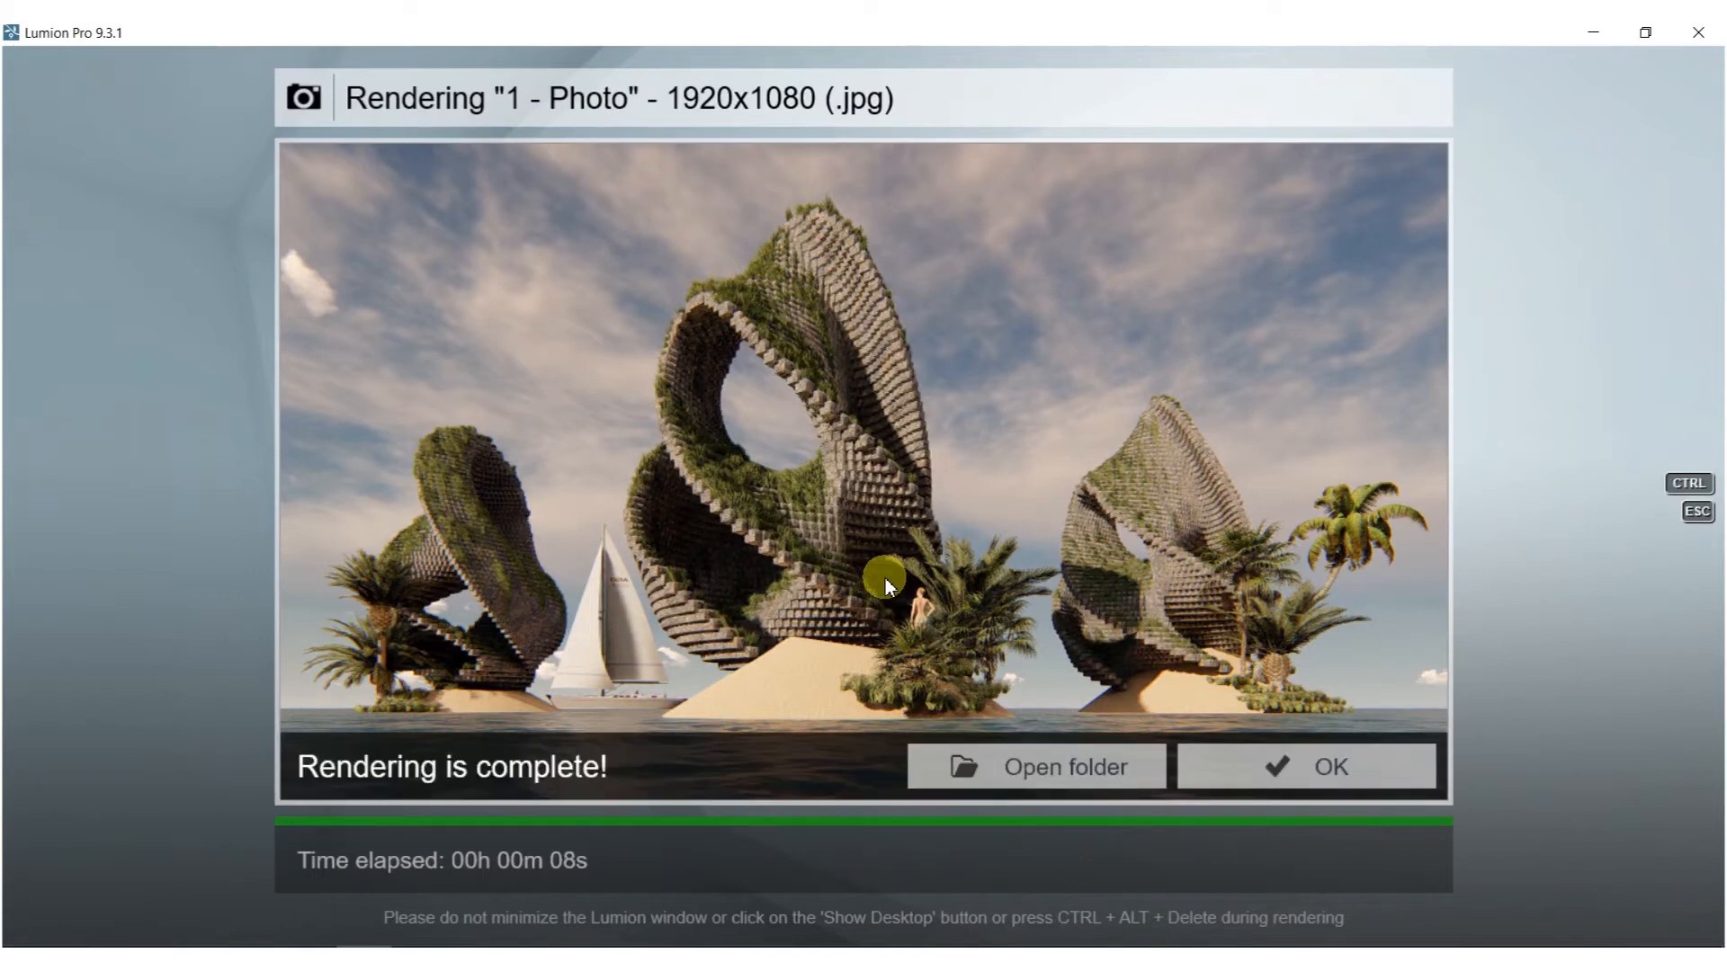
{"action": "left_click", "coordinate": [1280, 764]}
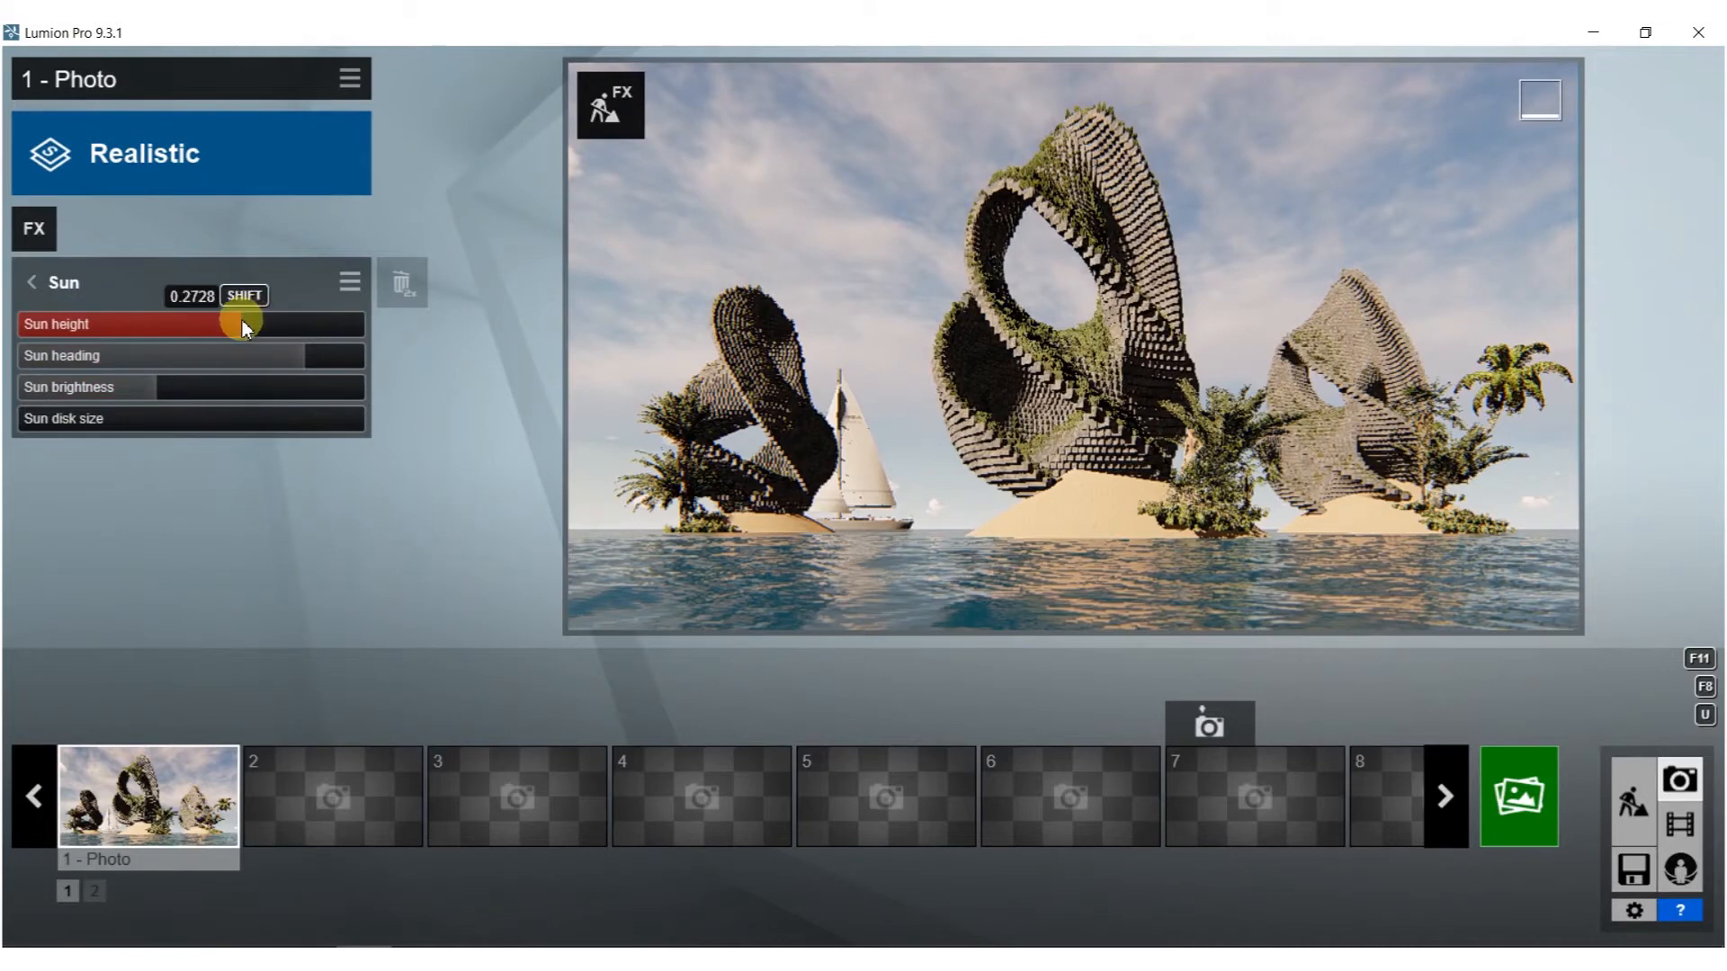
Lower the sun height for warmer, low-angle light and store the current view in photo 1.
{"action": "left_click_drag", "start_coordinate": [171, 320], "coordinate": [218, 333]}
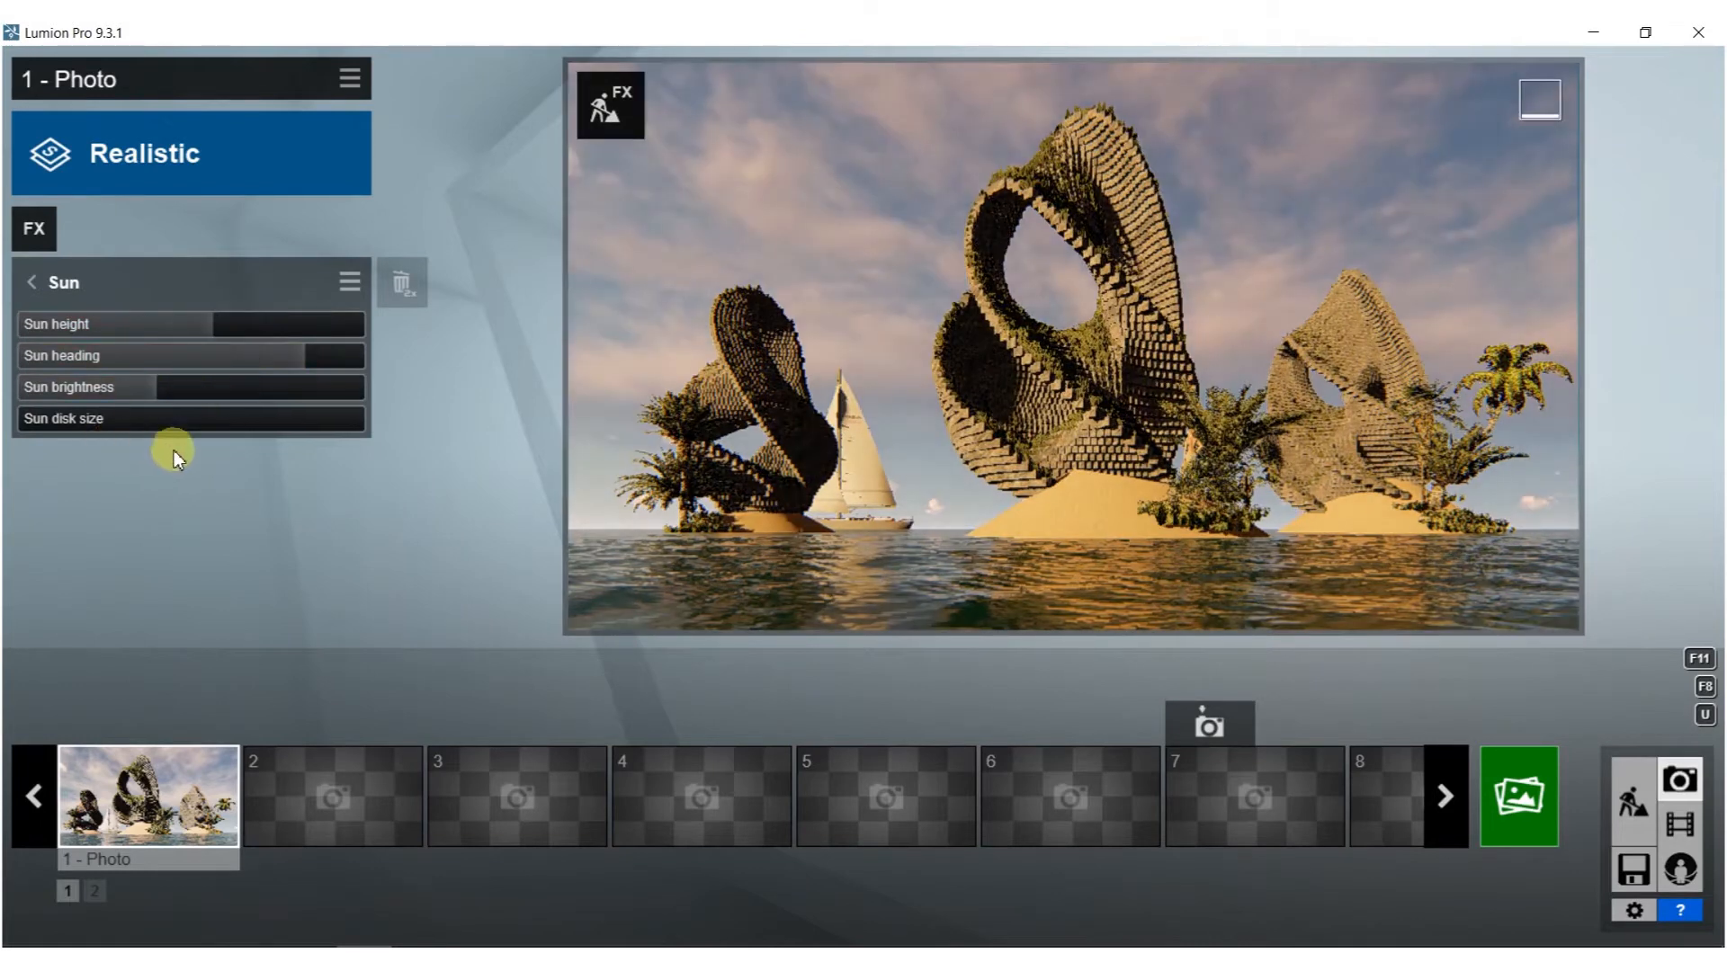
{"action": "left_click", "coordinate": [103, 723]}
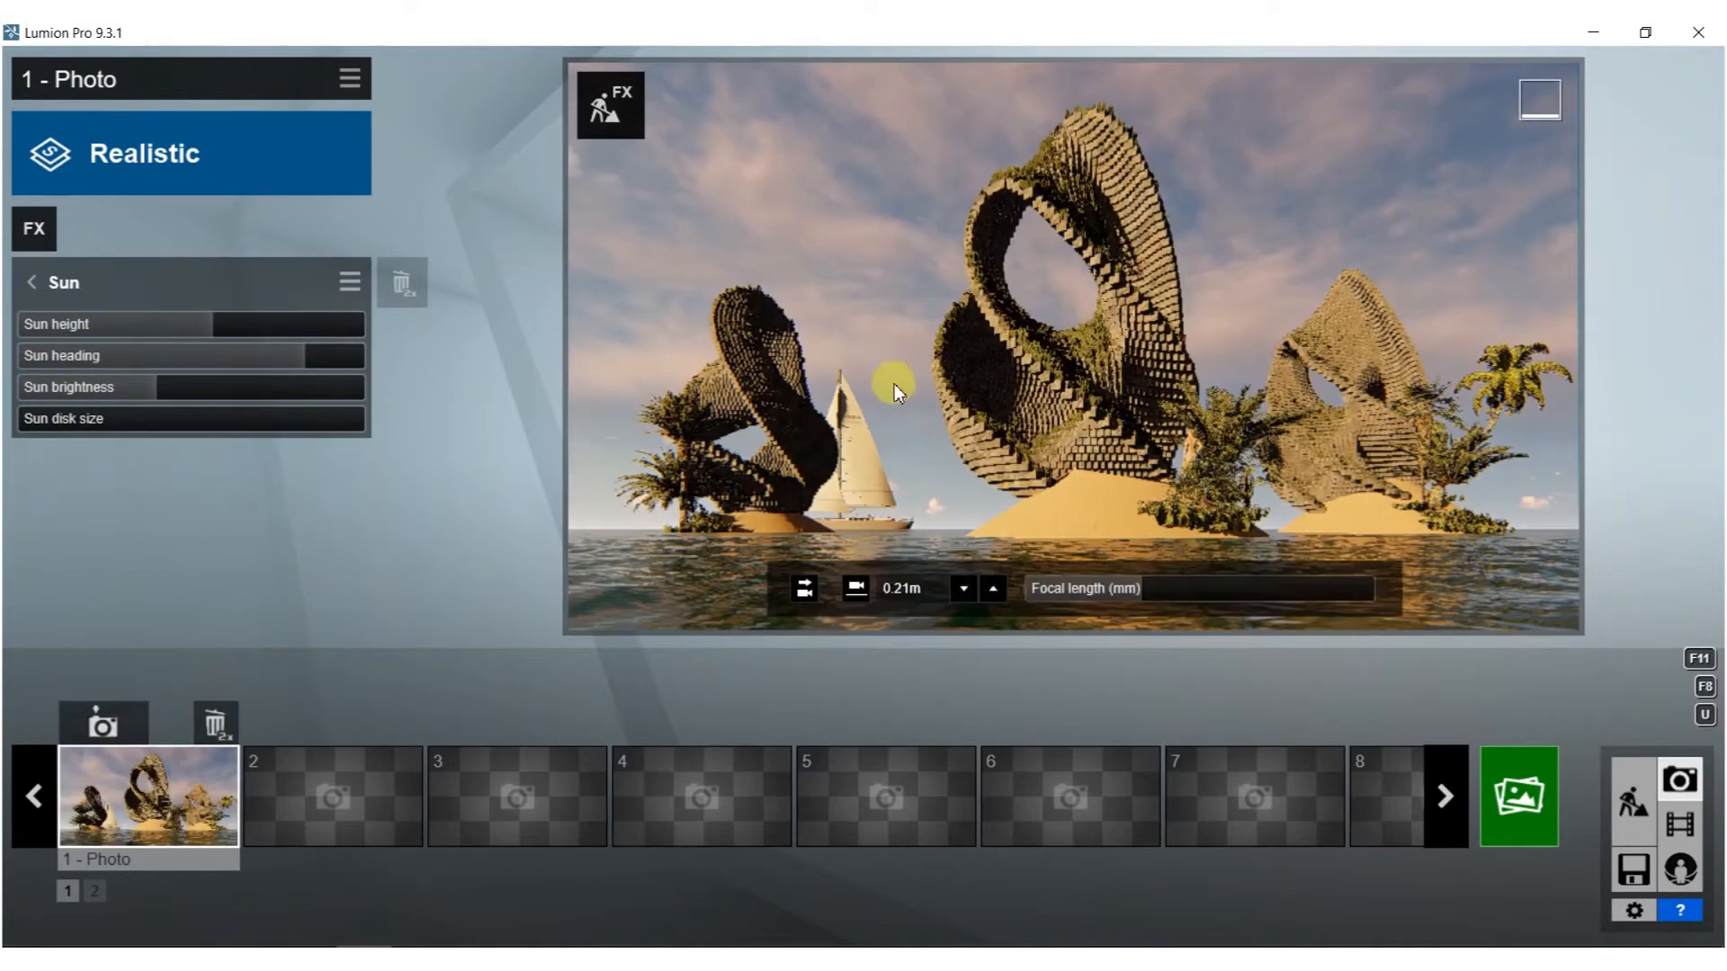
Return to build mode and place a cluster of Seagull 001 Flying birds on open water away from the islands.
{"action": "left_click", "coordinate": [1633, 804]}
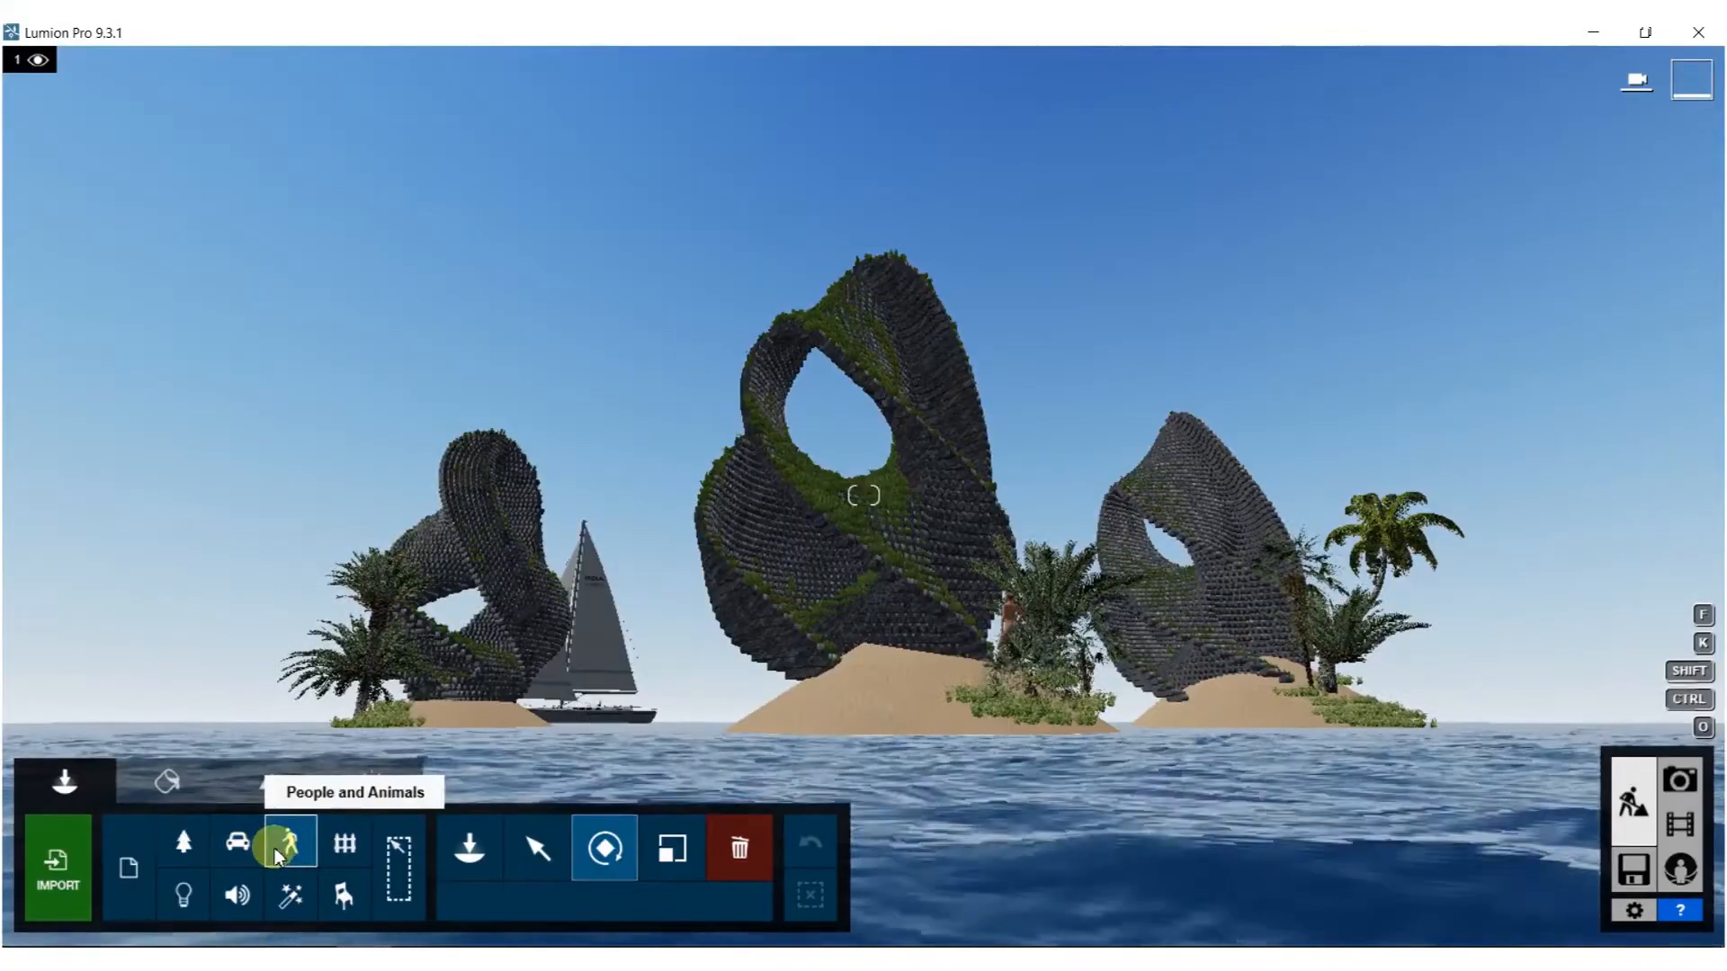
{"action": "left_click", "coordinate": [279, 844]}
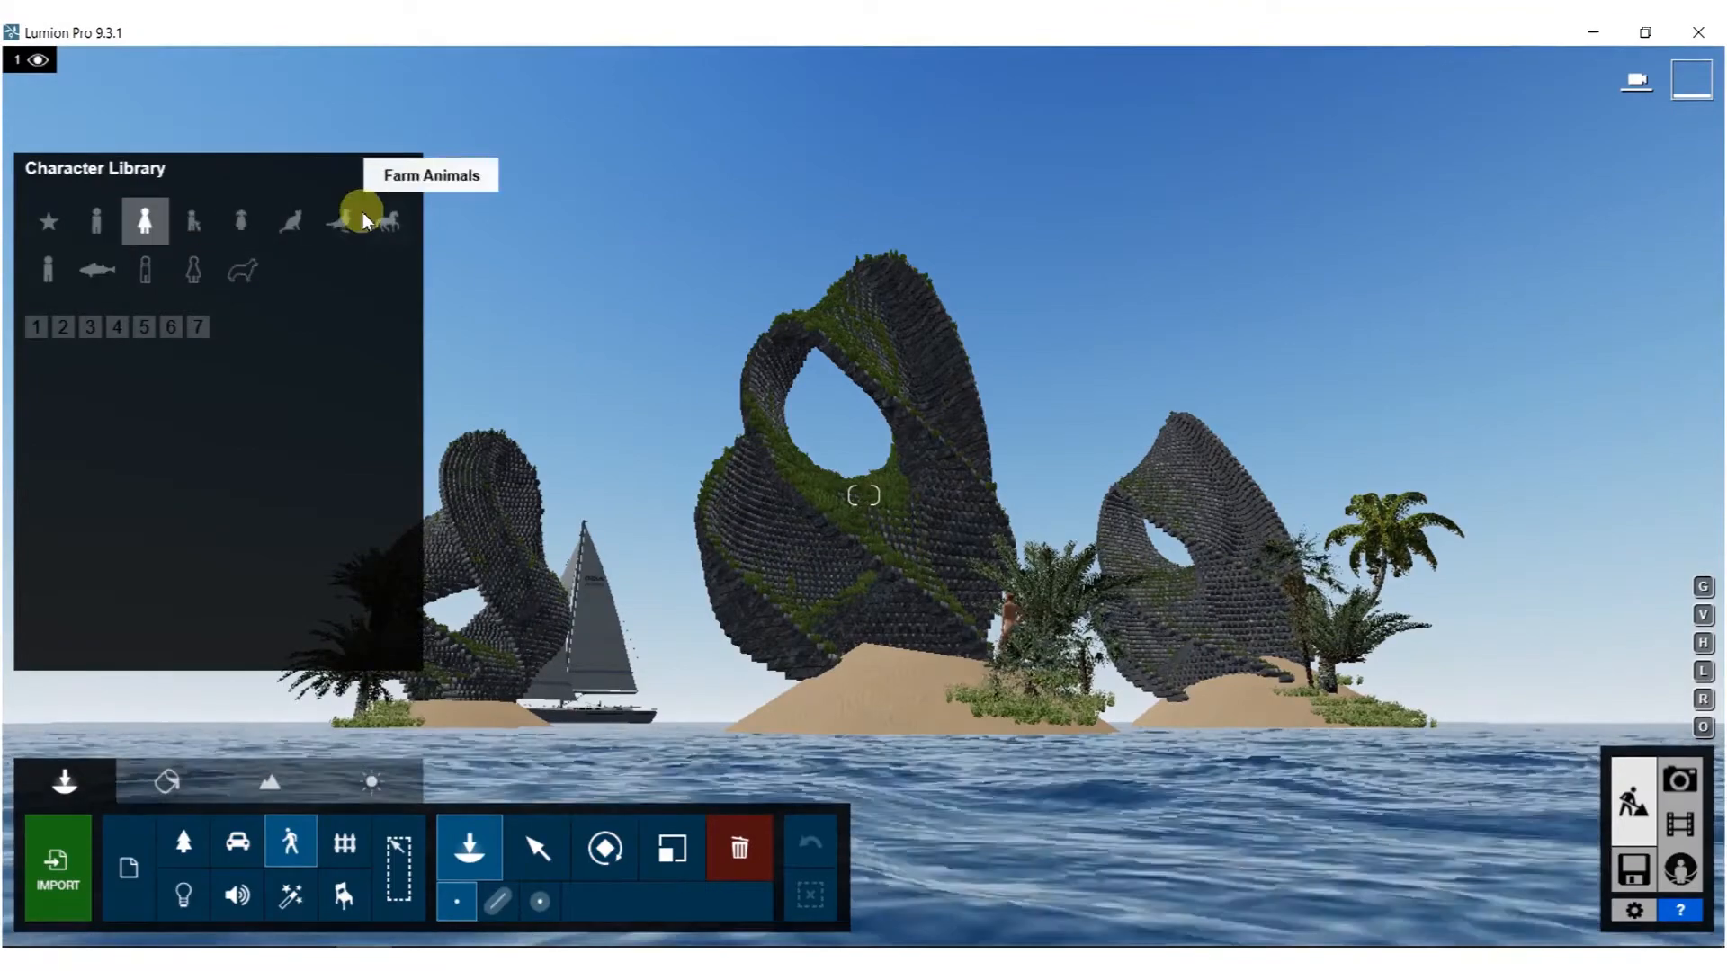
{"action": "left_click", "coordinate": [339, 221]}
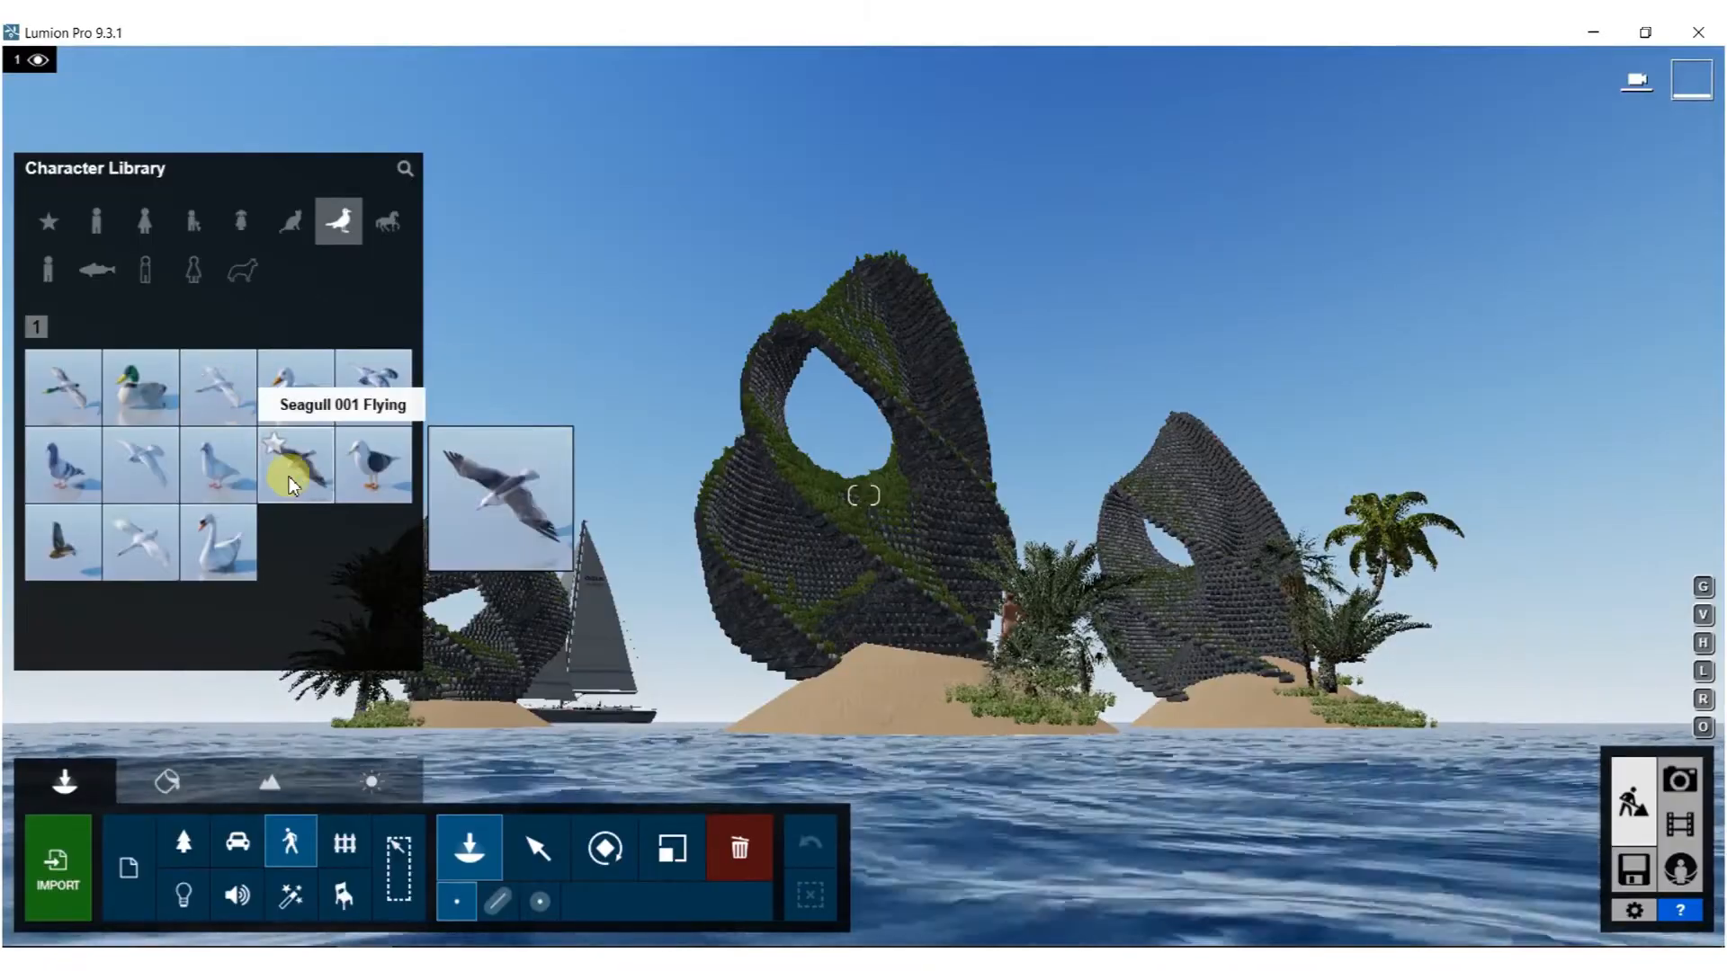
{"action": "left_click", "coordinate": [292, 463]}
{"action": "right_click_drag", "start_coordinate": [863, 496], "coordinate": [856, 46]}
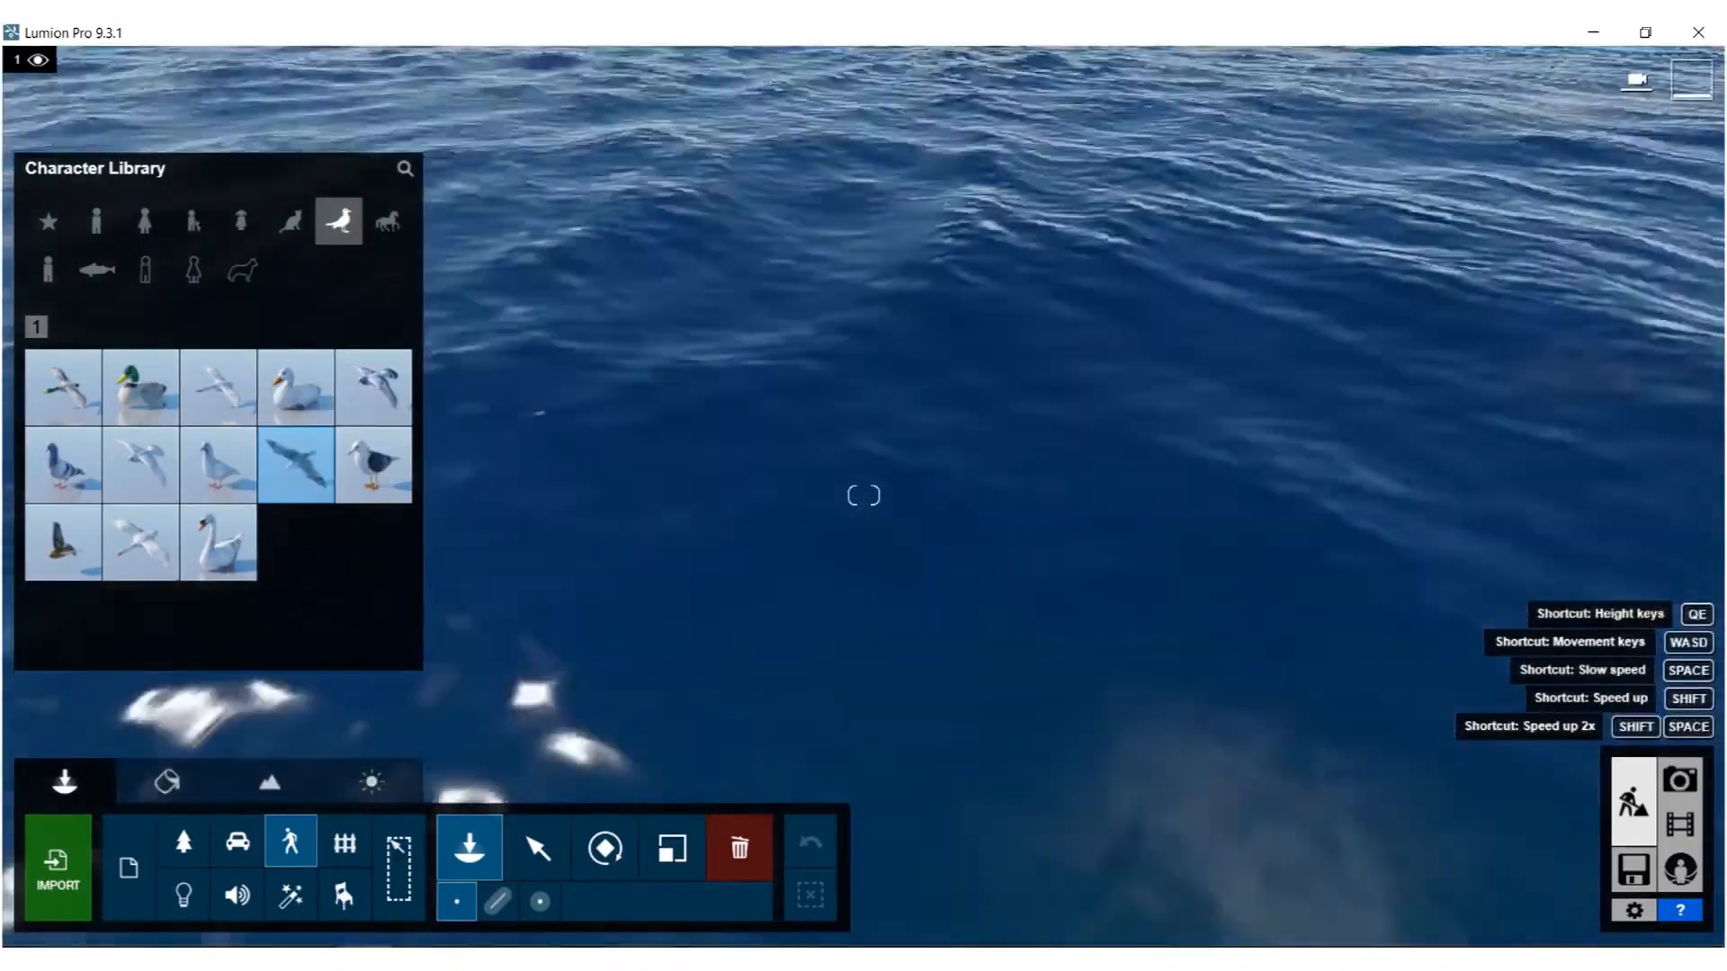
{"action": "key", "text": "s"}
{"action": "right_click_drag", "start_coordinate": [864, 496], "coordinate": [593, 496]}
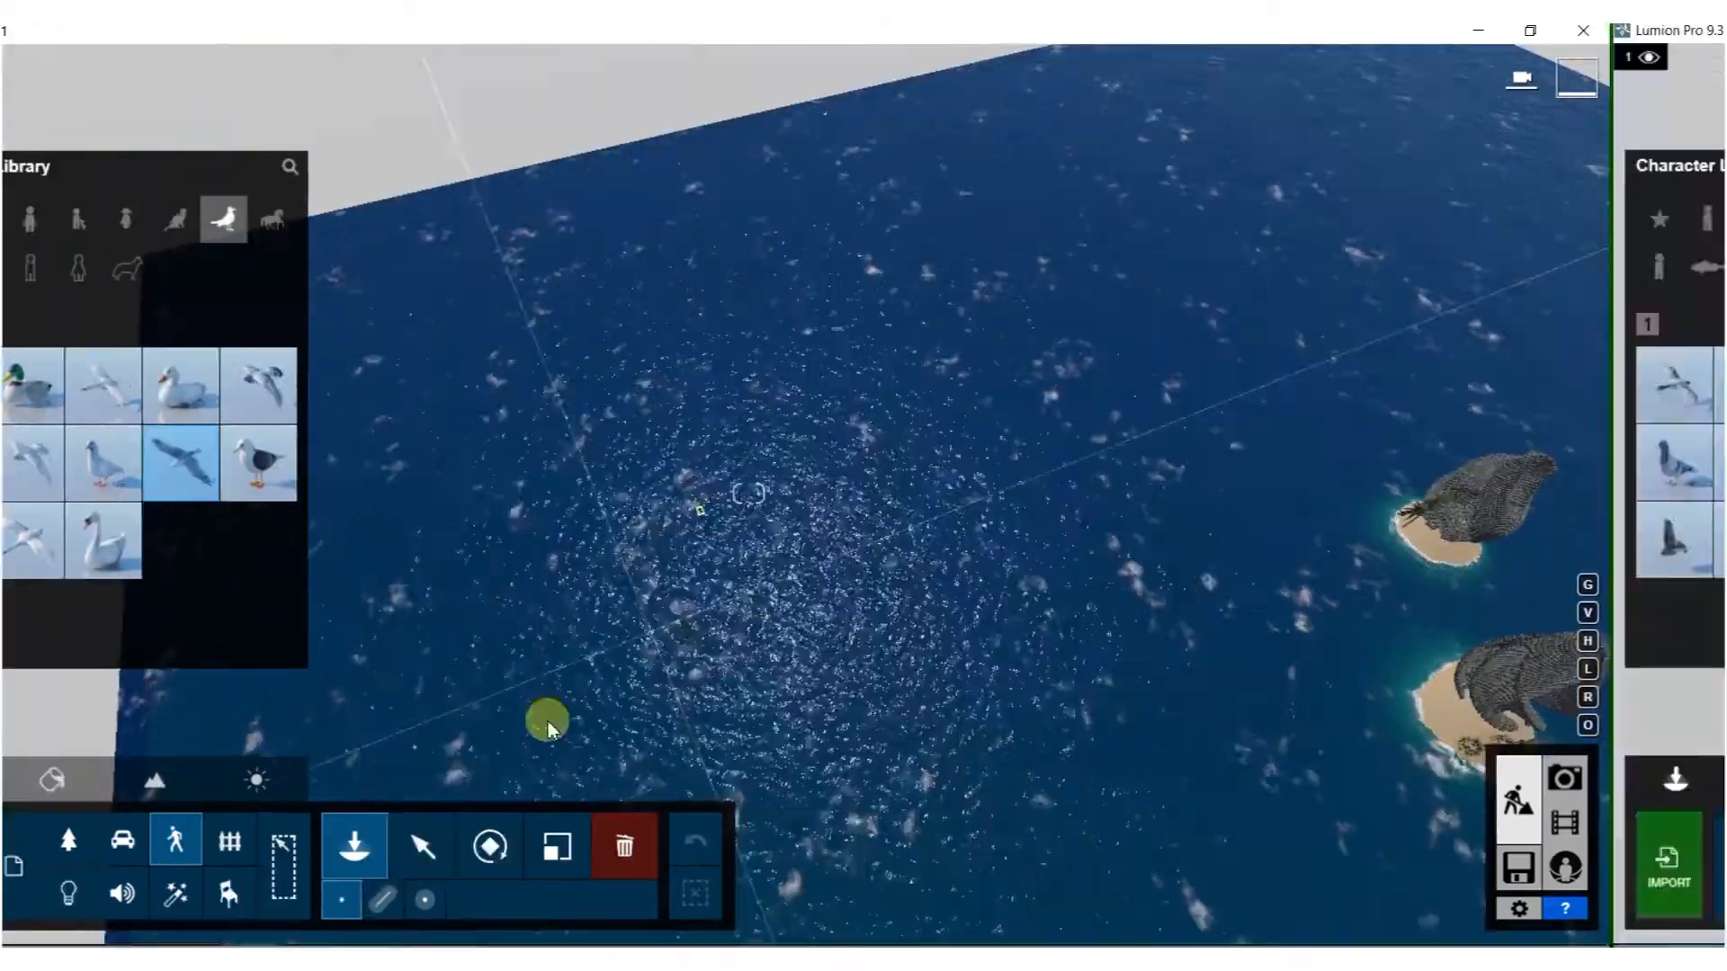
{"action": "left_click", "coordinate": [539, 901]}
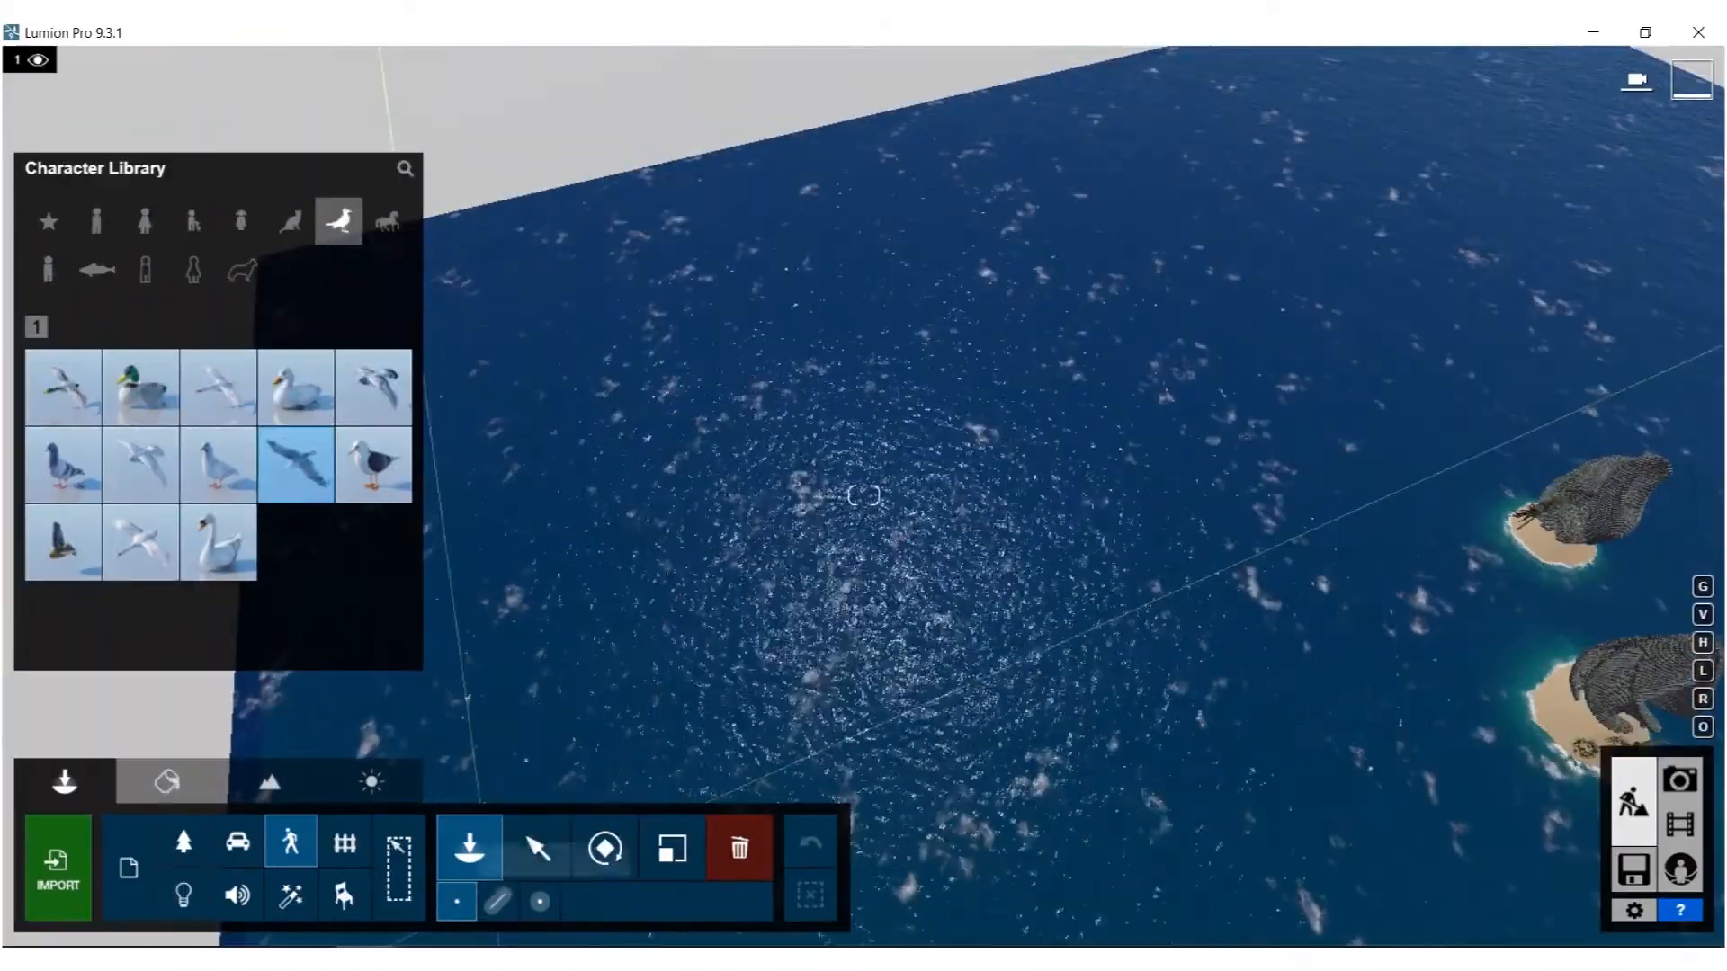
{"action": "left_click", "coordinate": [769, 583]}
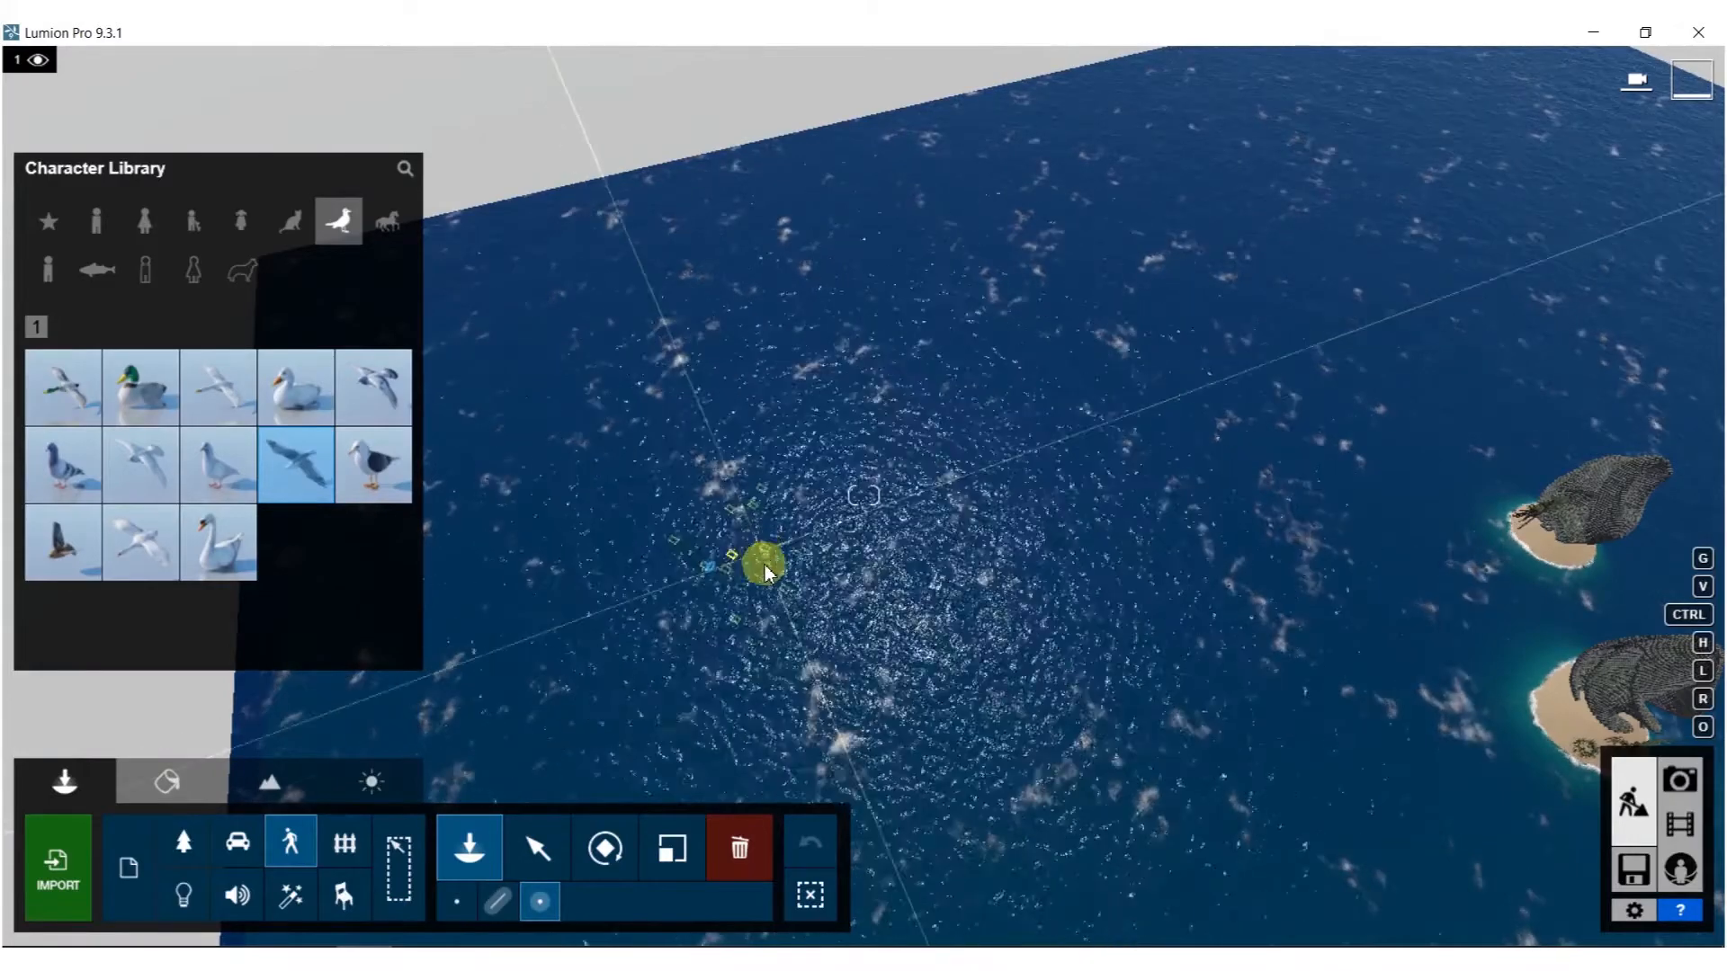
Select all the placed seagulls together and move the flock across the water onto the central form's mound.
{"action": "left_click", "coordinate": [538, 848]}
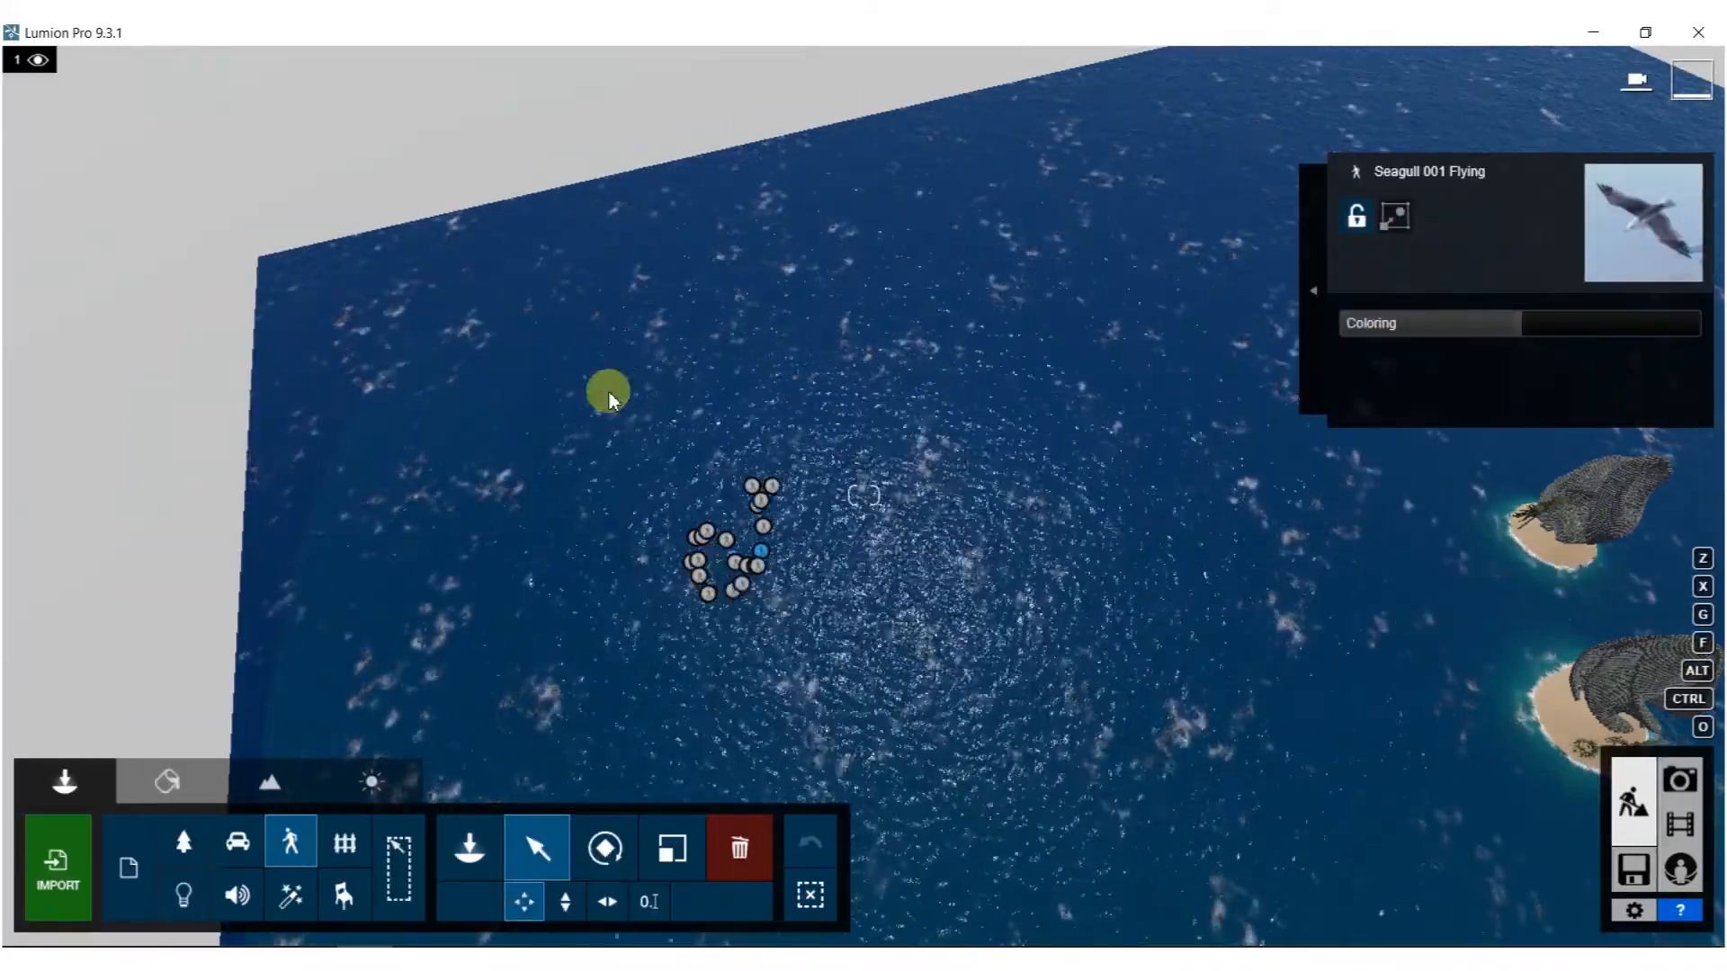
{"action": "left_click_drag", "start_coordinate": [549, 357], "coordinate": [1116, 788], "text": "ctrl"}
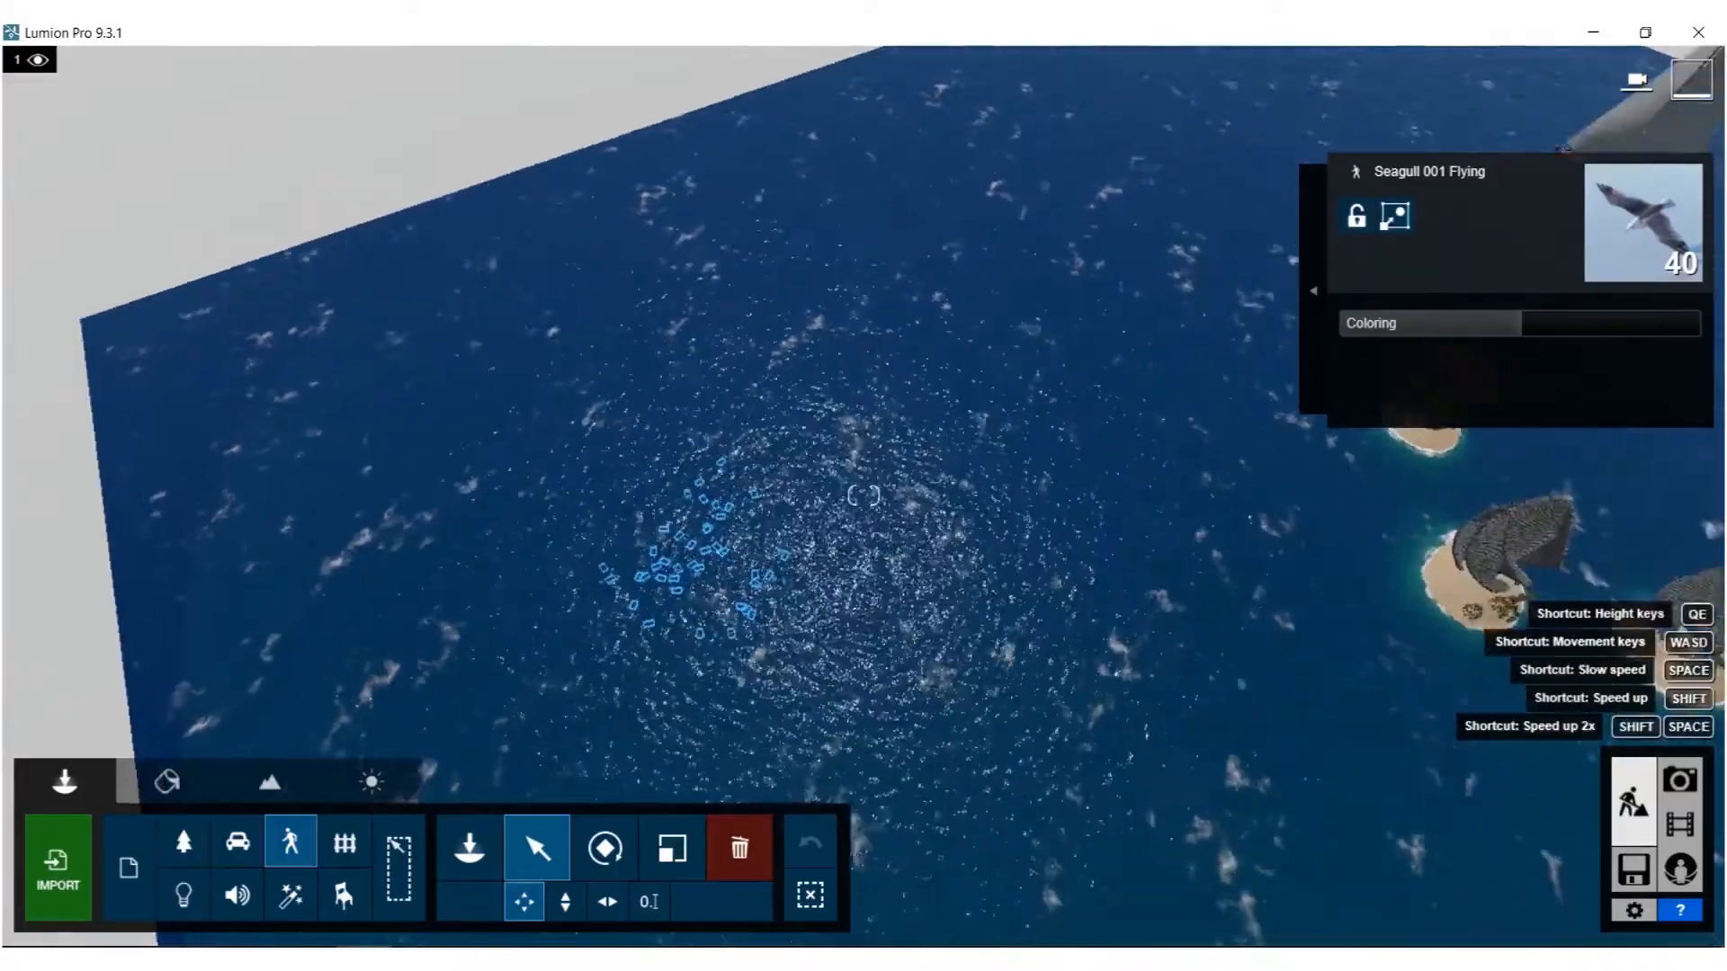
{"action": "left_click_drag", "start_coordinate": [683, 584], "coordinate": [1469, 530]}
{"action": "mouse_move", "coordinate": [1469, 530]}
{"action": "right_mouse_down"}
{"action": "mouse_move", "coordinate": [662, 822]}
{"action": "mouse_move", "coordinate": [581, 936]}
{"action": "right_mouse_up"}
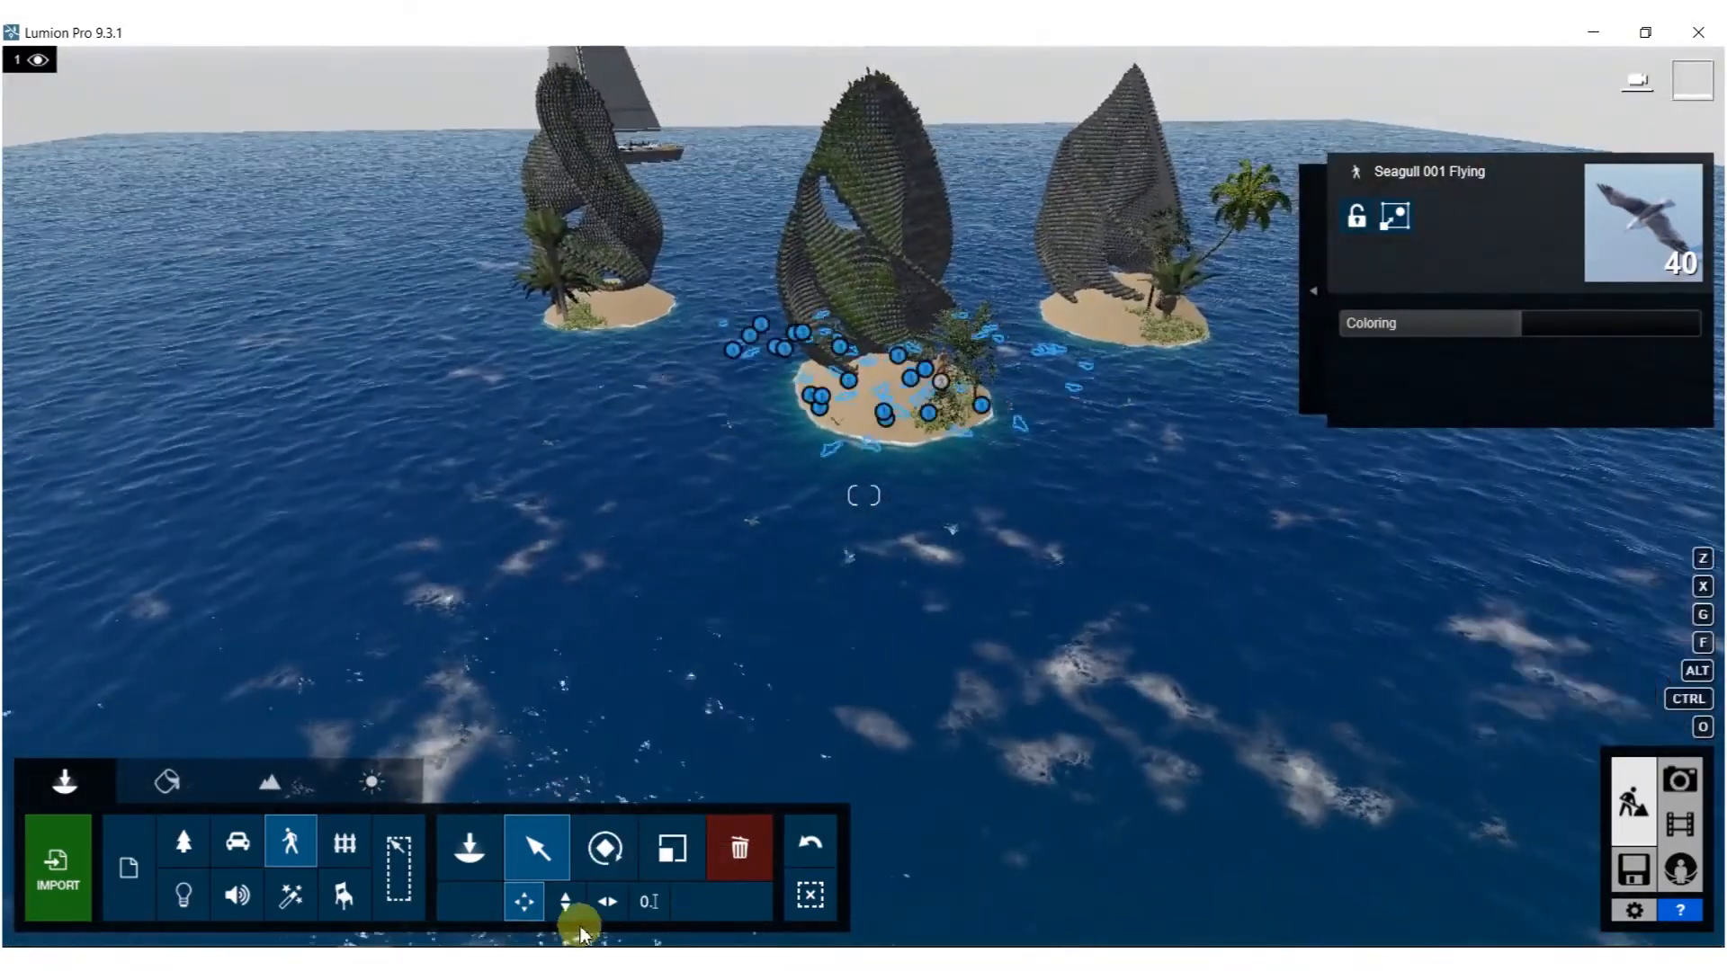
Raise the selected flock vertically so the seagulls fly around the upper part of the central form.
{"action": "left_click", "coordinate": [565, 902]}
{"action": "mouse_move", "coordinate": [879, 31]}
{"action": "left_mouse_down"}
{"action": "mouse_move", "coordinate": [745, 30]}
{"action": "mouse_move", "coordinate": [757, 244]}
{"action": "left_mouse_up"}
{"action": "right_click_drag", "start_coordinate": [730, 469], "coordinate": [797, 412]}
{"action": "key", "text": "w"}
{"action": "left_click_drag", "start_coordinate": [850, 235], "coordinate": [836, 505]}
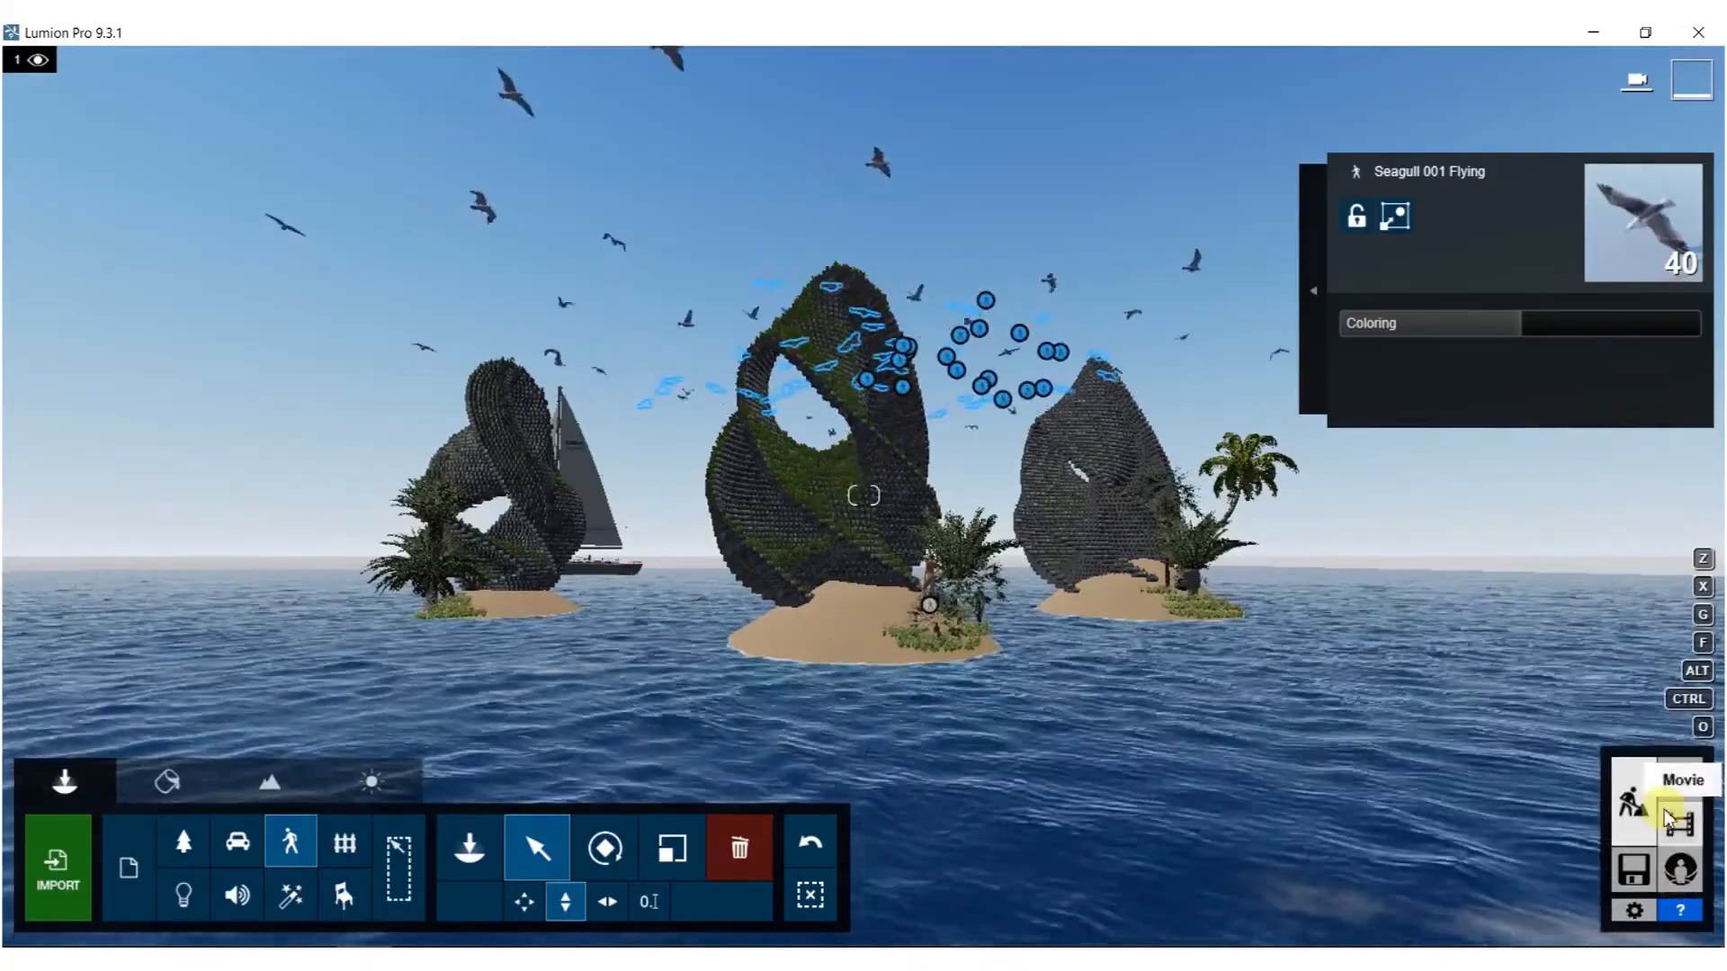
Return to photo mode, recall photo 1's view, reframe it closer and lower over the water, and store the new camera.
{"action": "left_click", "coordinate": [1679, 779]}
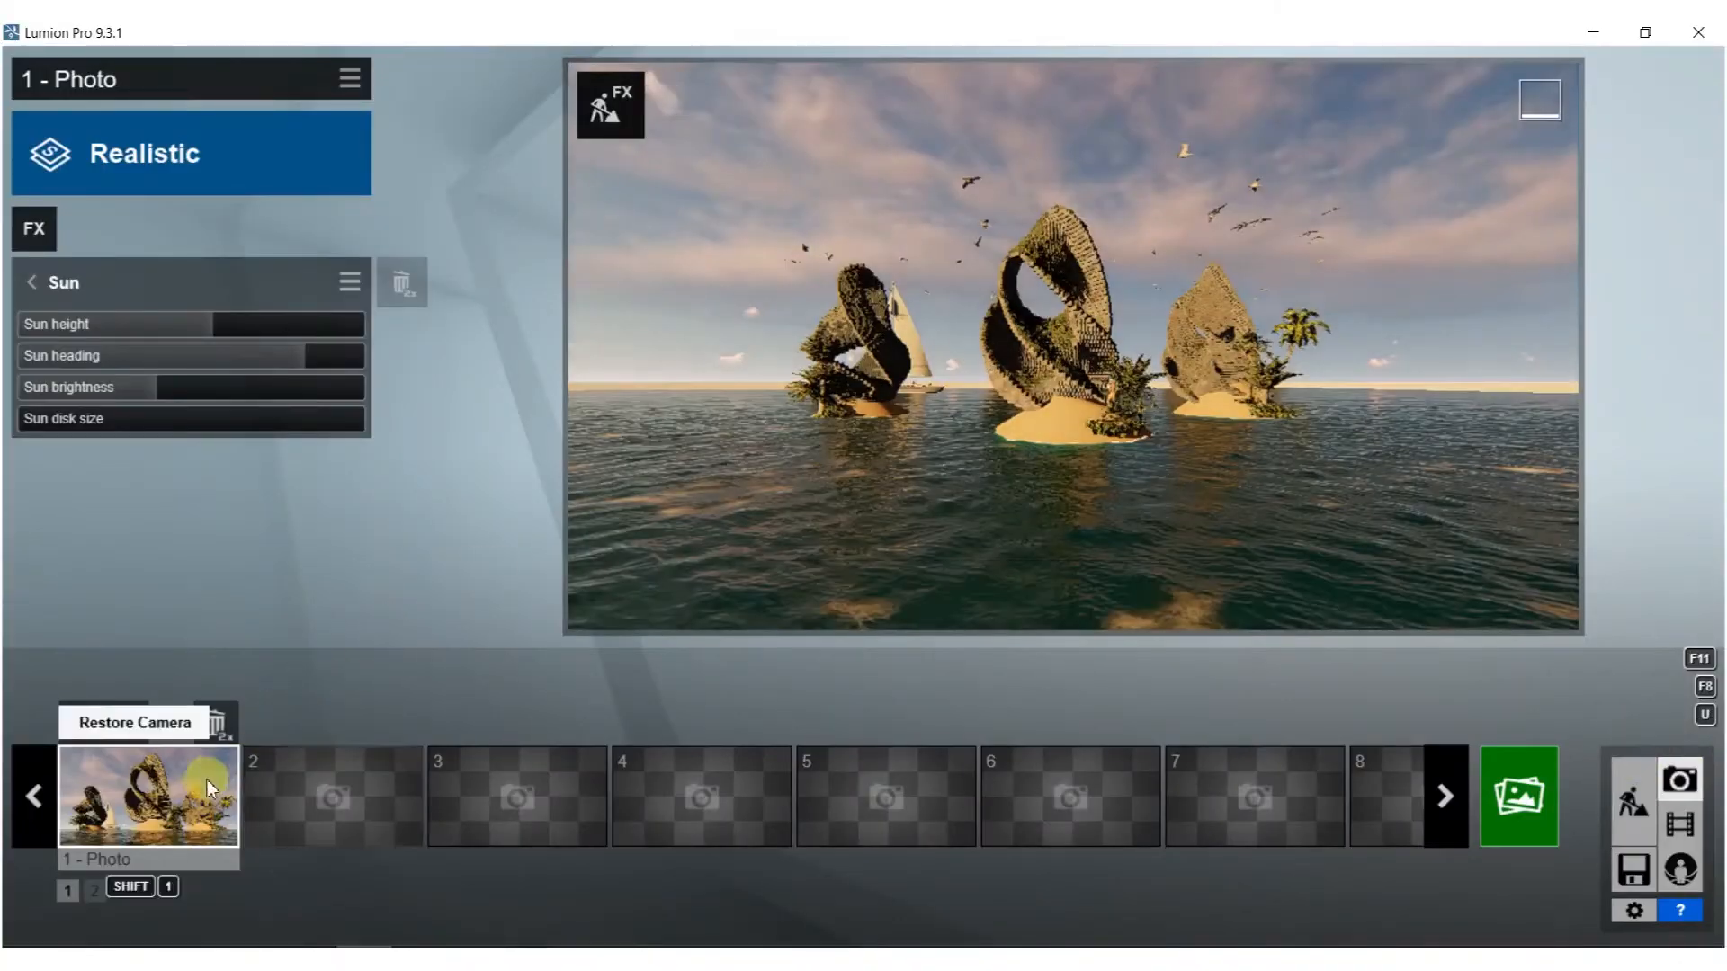
{"action": "left_click", "coordinate": [178, 794]}
{"action": "right_click_drag", "start_coordinate": [953, 375], "coordinate": [900, 29]}
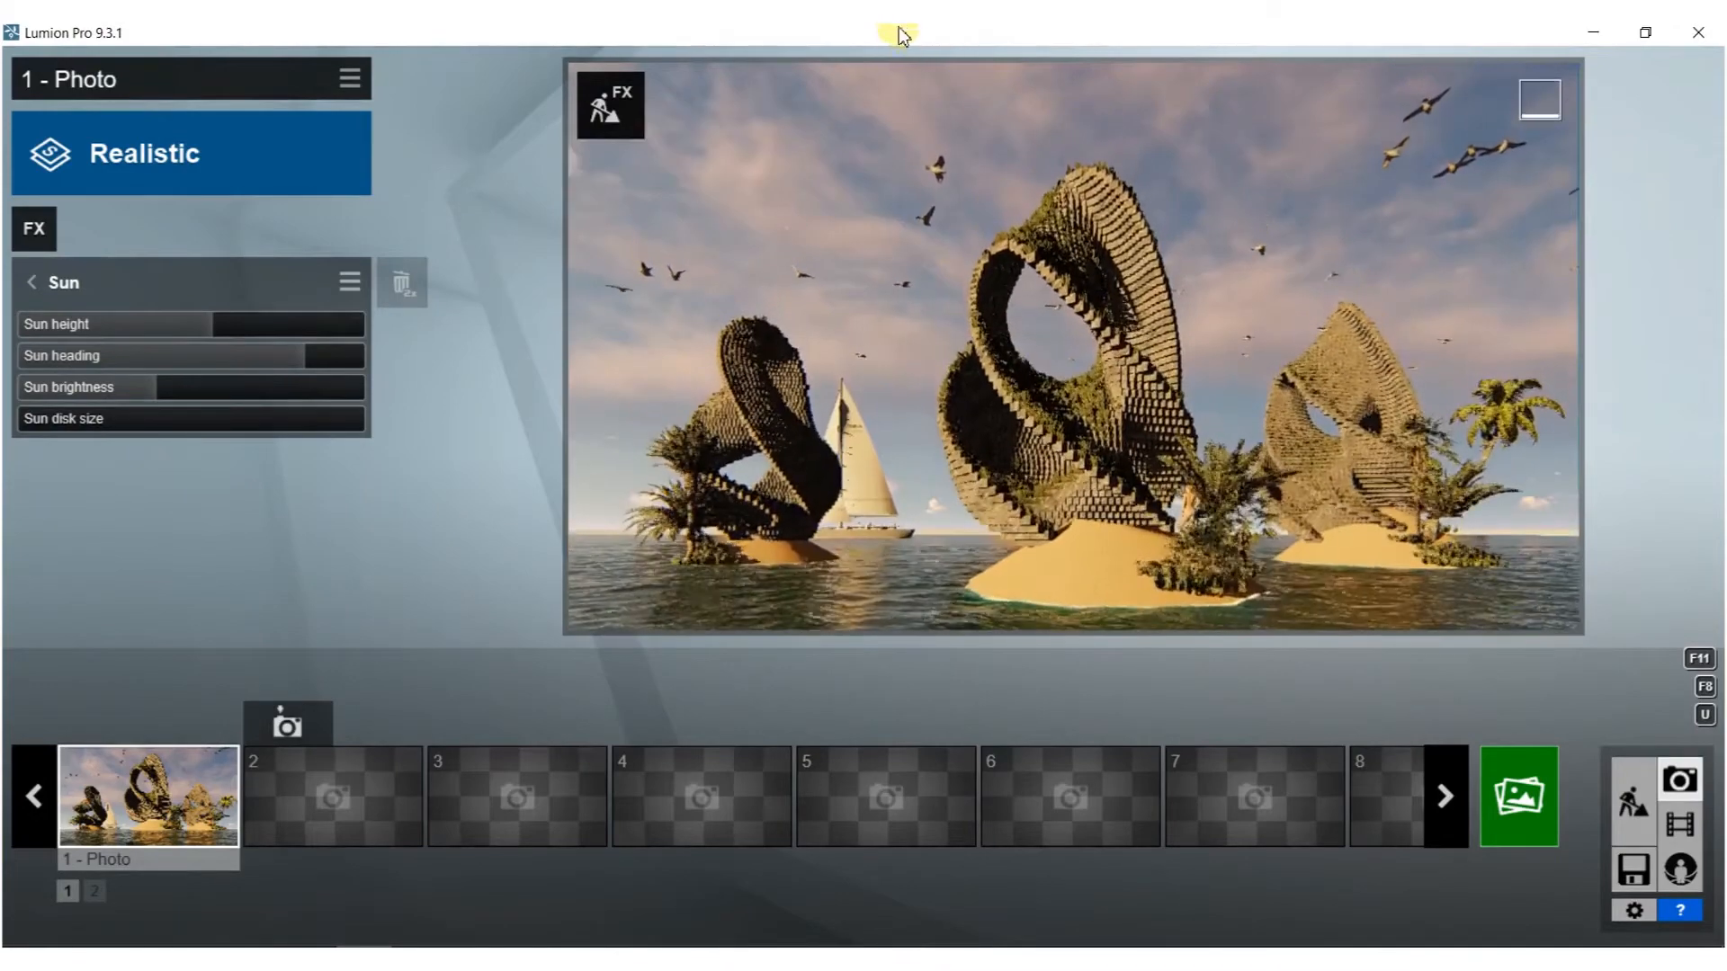
{"action": "right_click_drag", "start_coordinate": [957, 248], "coordinate": [991, 307]}
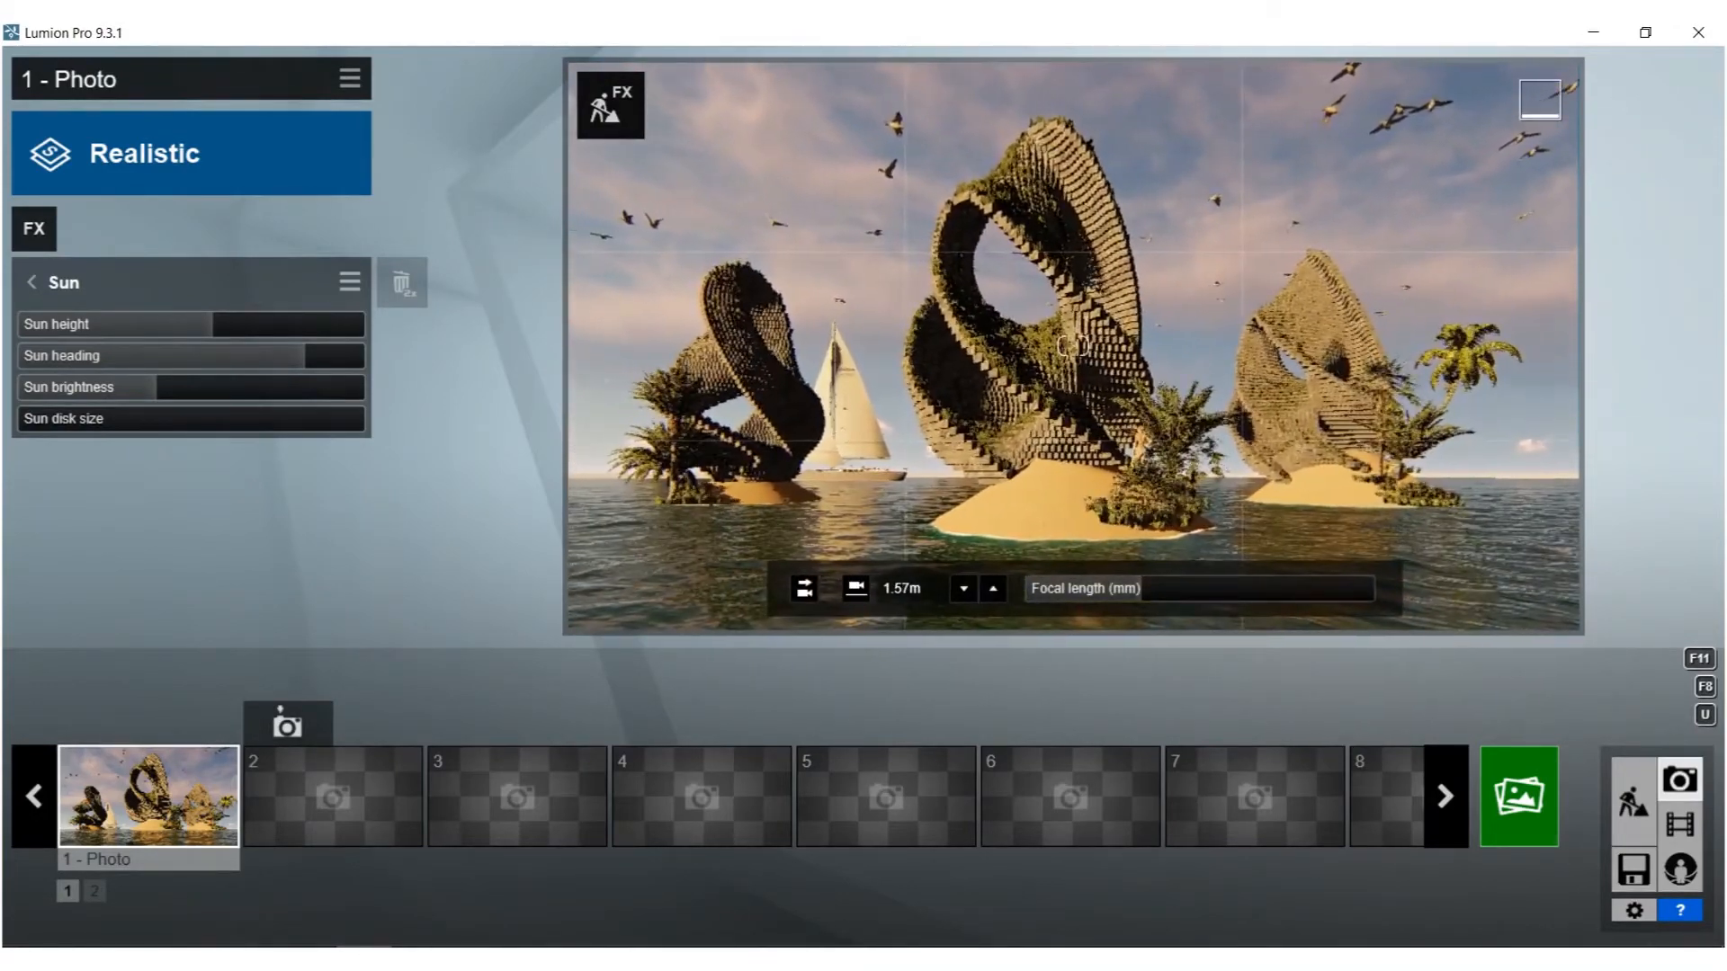
{"action": "right_click_drag", "start_coordinate": [991, 307], "coordinate": [979, 307]}
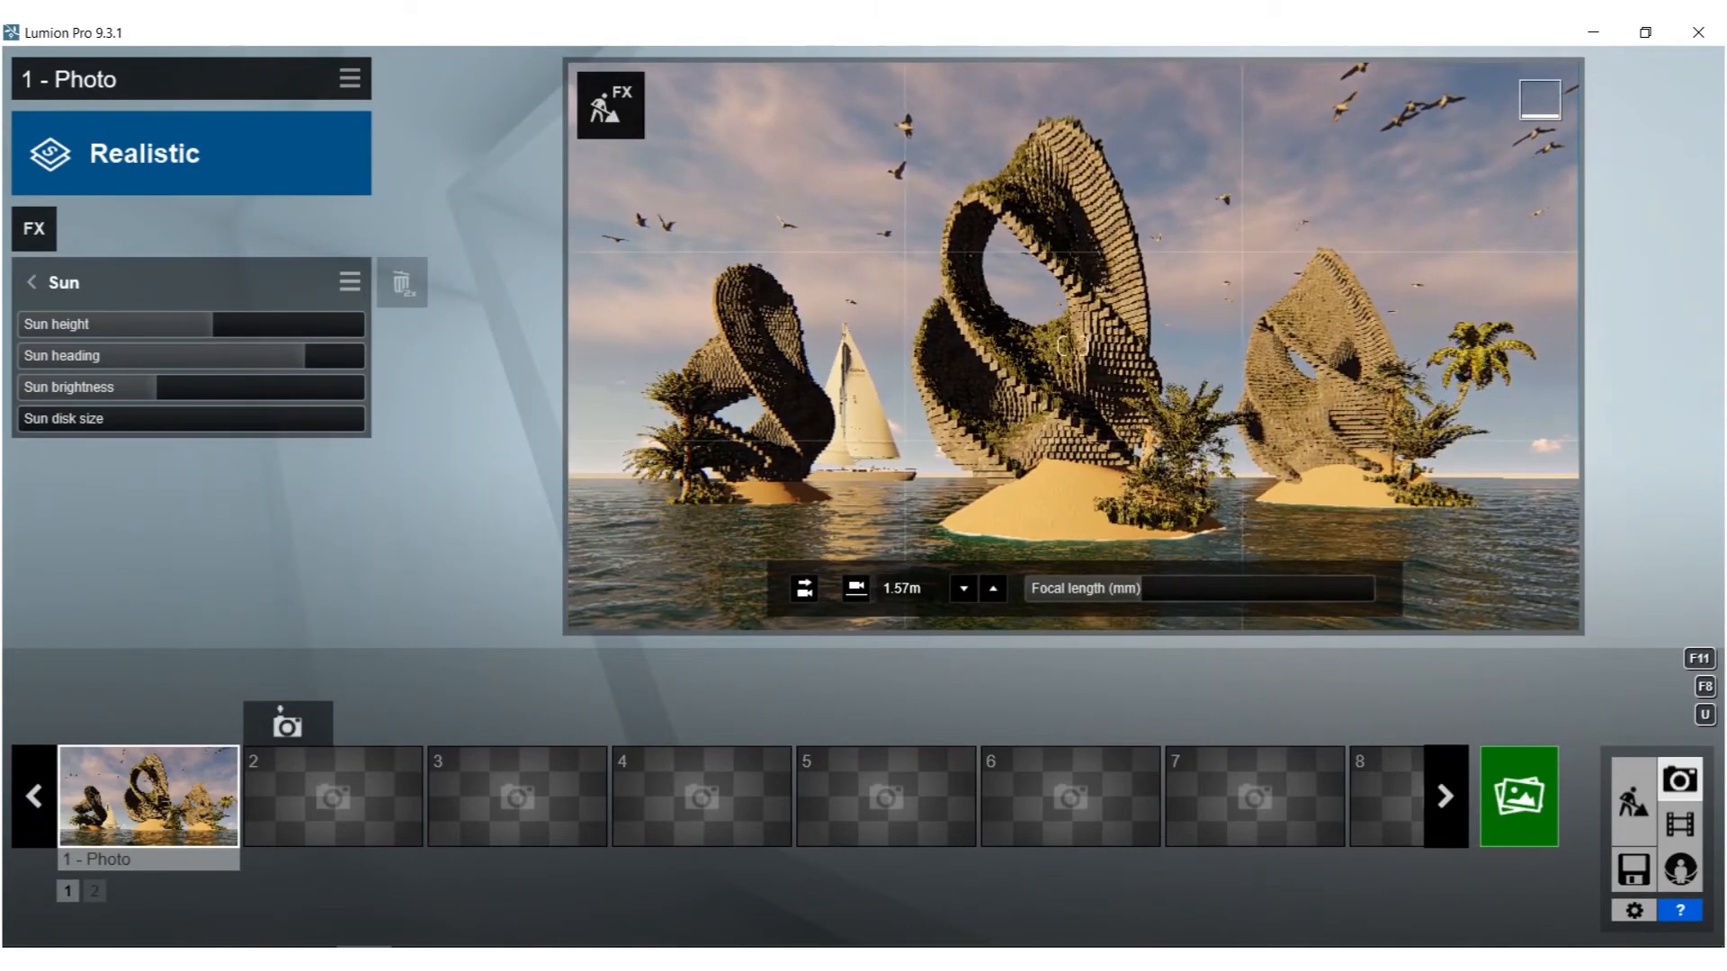
{"action": "left_click", "coordinate": [116, 731]}
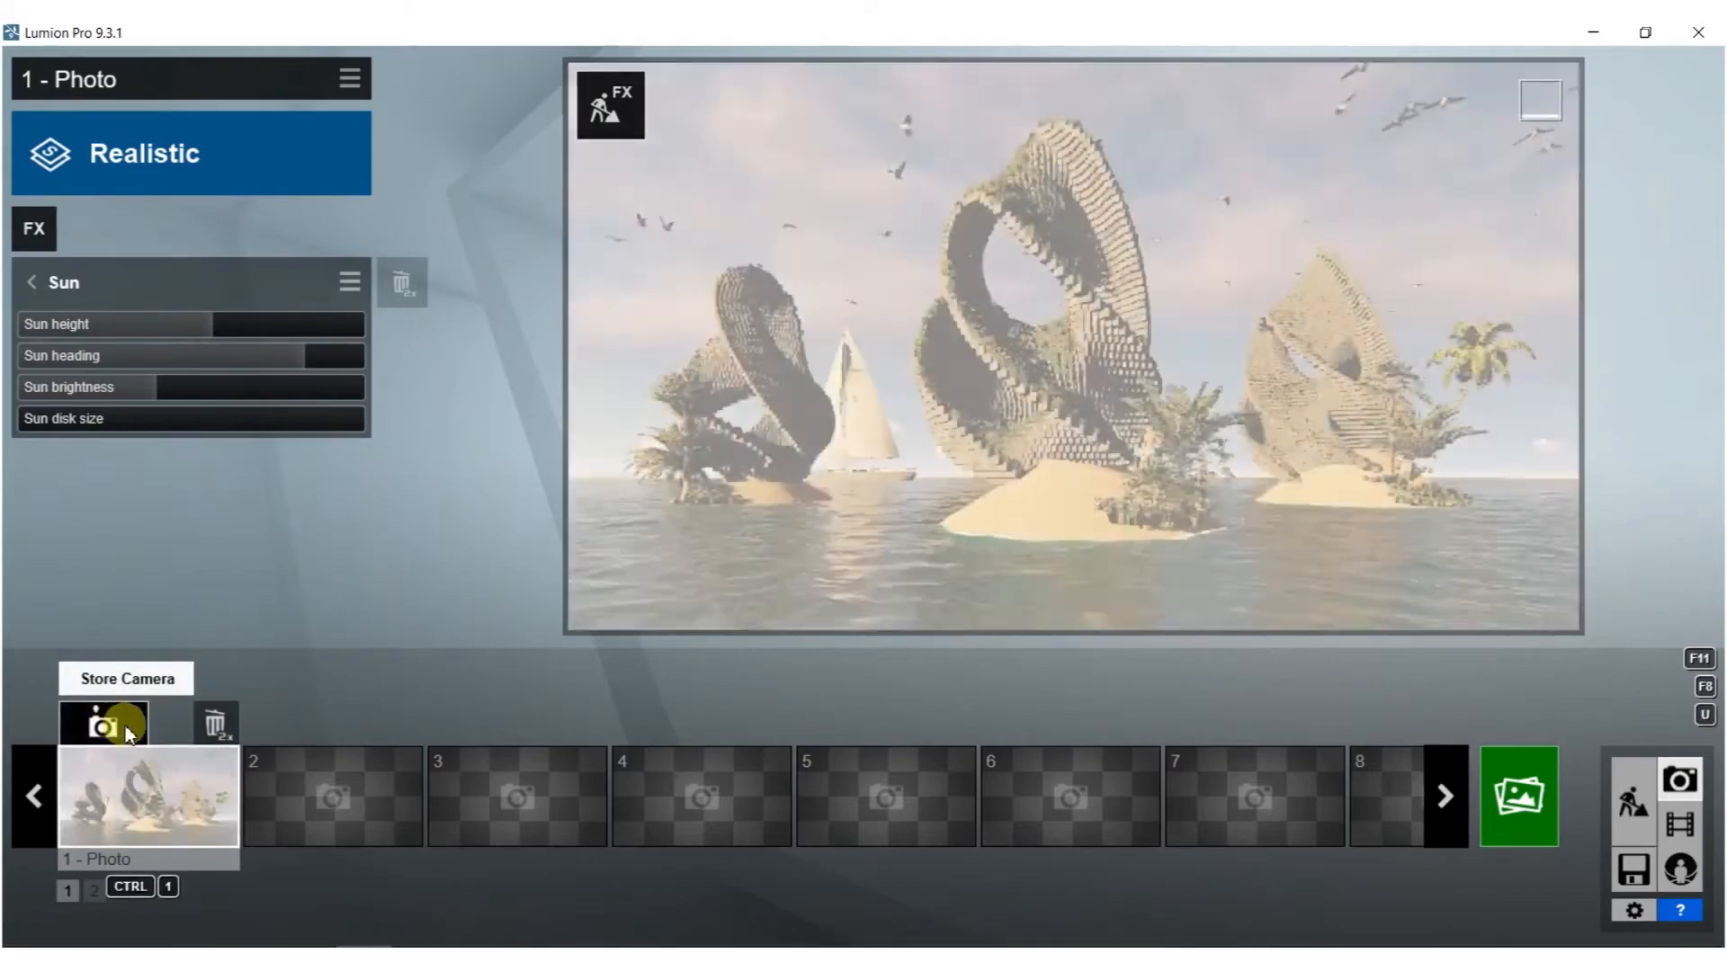
Add a Horizon Cloud effect to photo 1 and adjust its amount and type.
{"action": "left_click", "coordinate": [52, 250]}
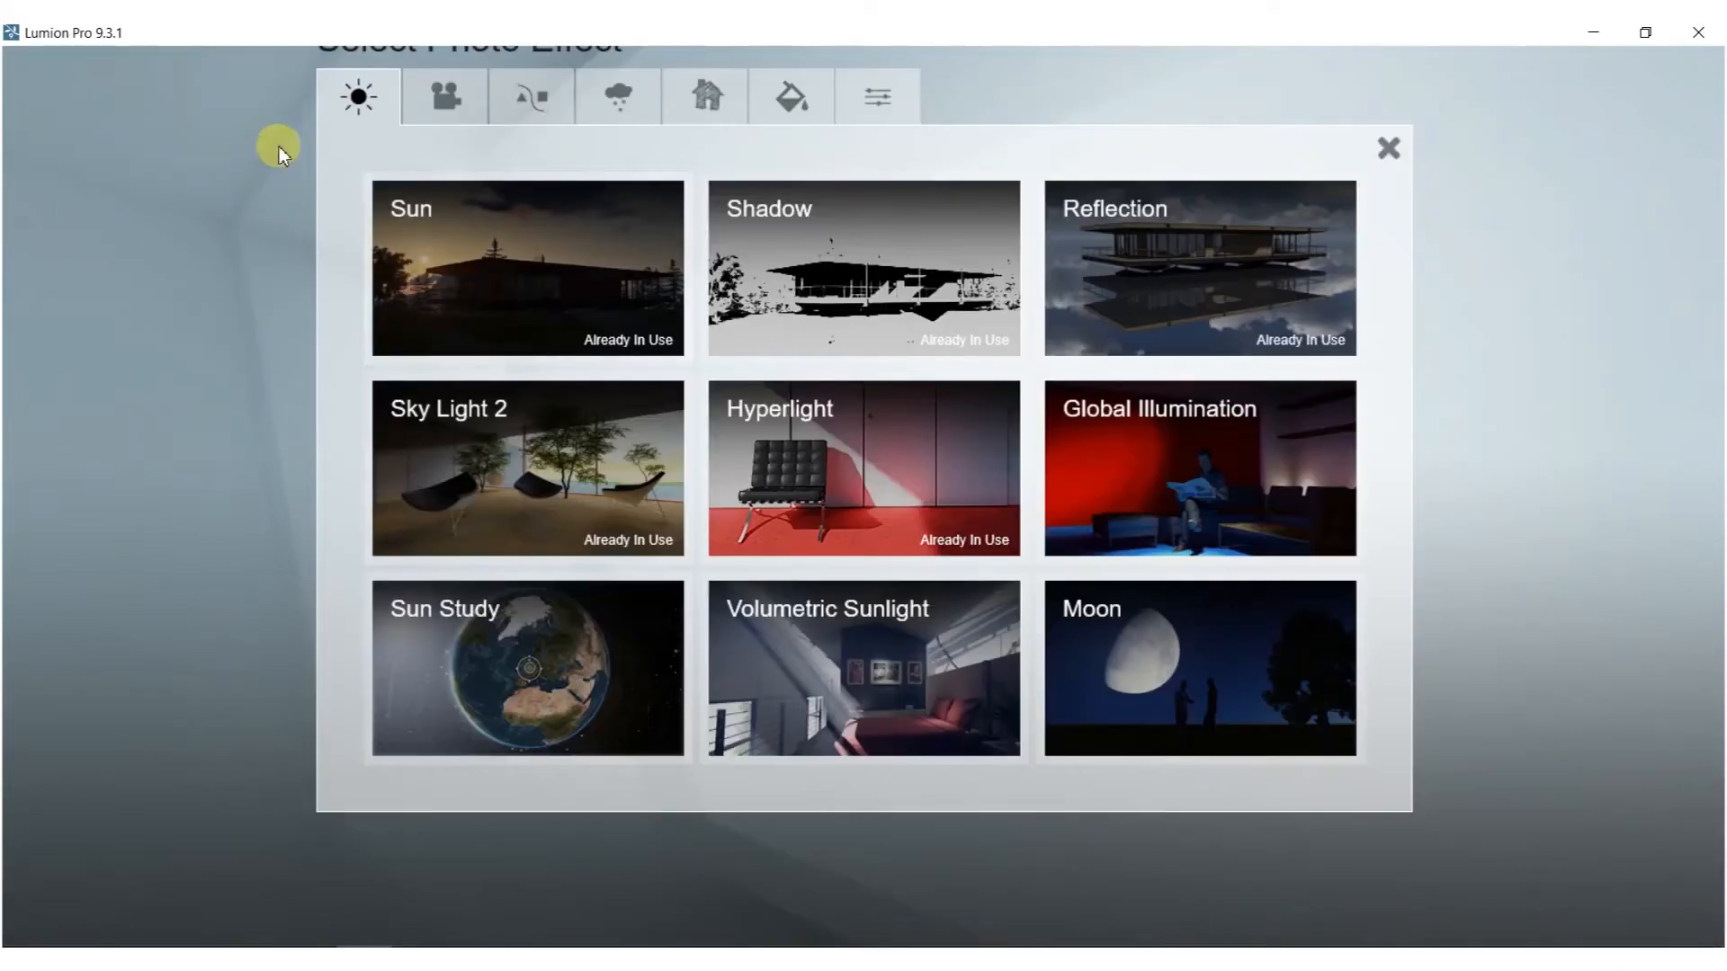
{"action": "left_click", "coordinate": [628, 76]}
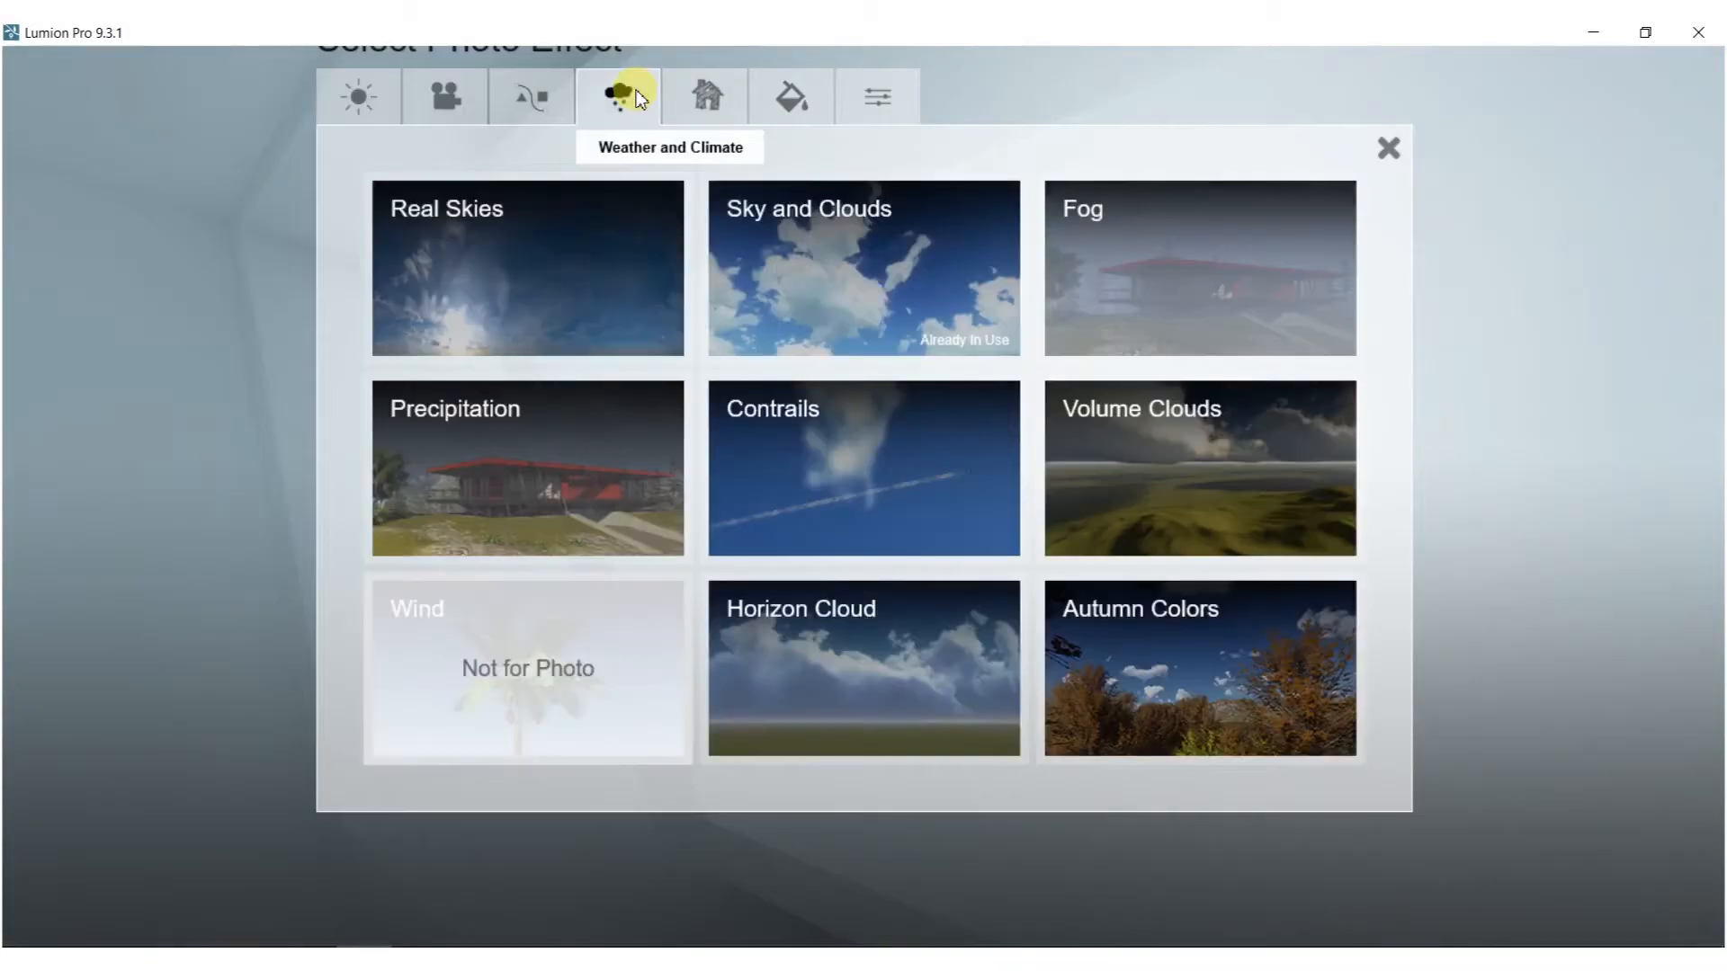
{"action": "left_click", "coordinate": [885, 662]}
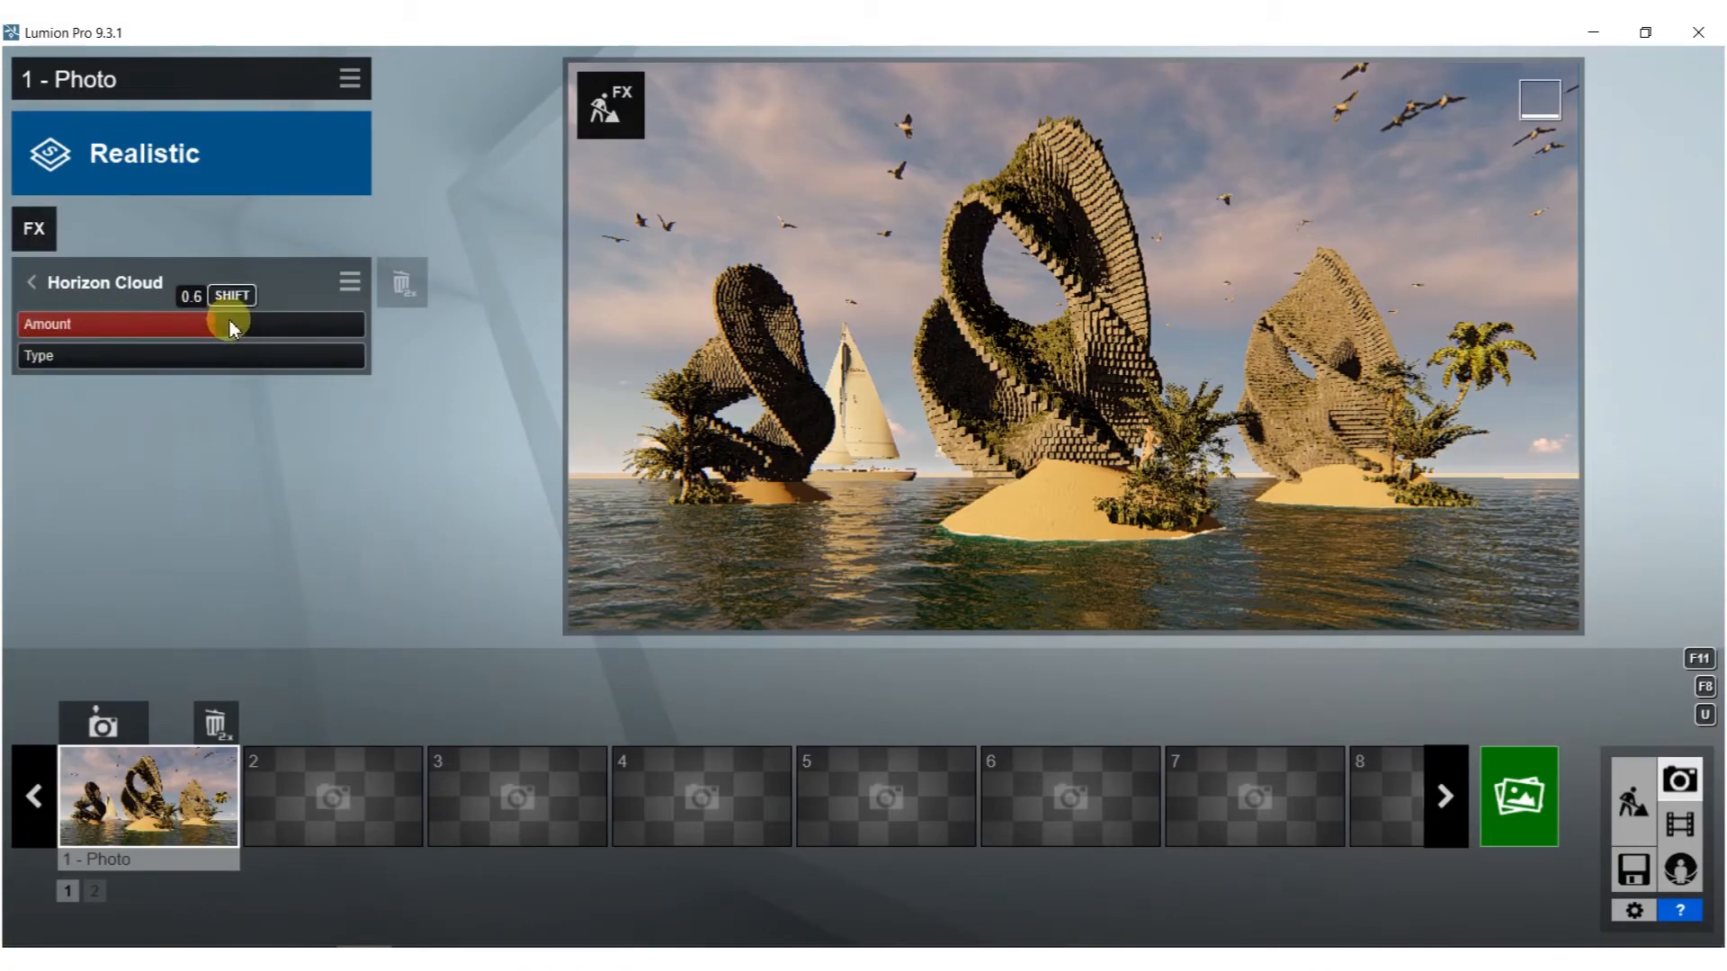
{"action": "left_click_drag", "start_coordinate": [212, 335], "coordinate": [39, 364]}
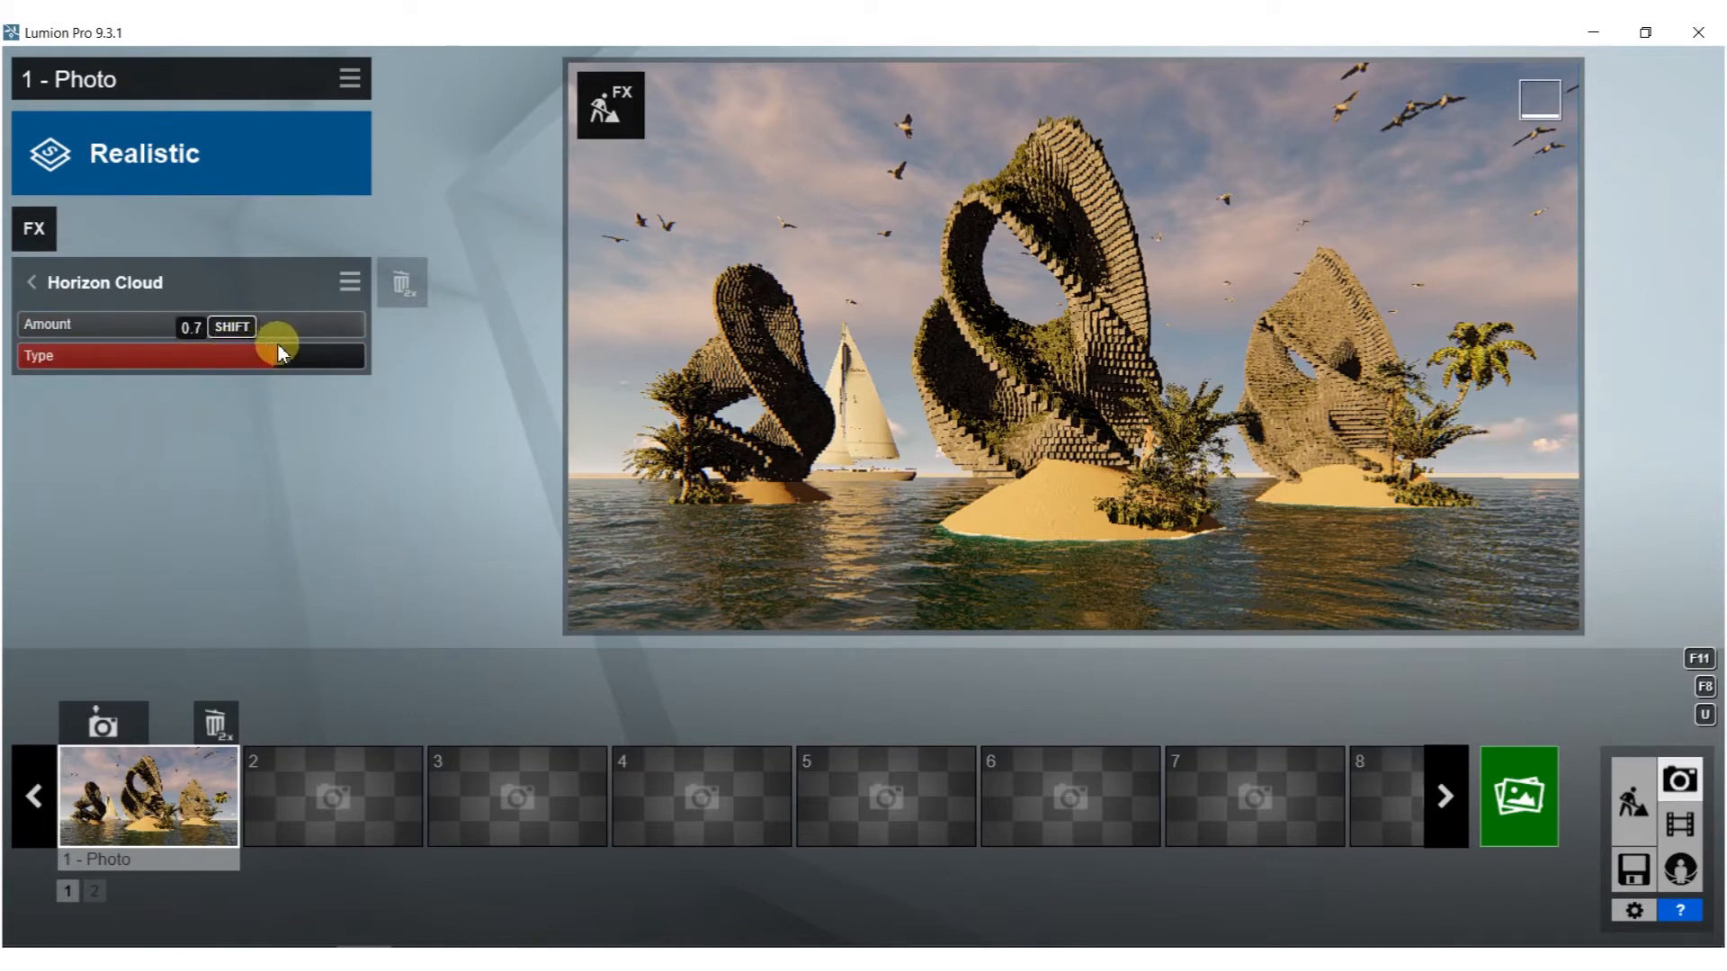
{"action": "left_click", "coordinate": [31, 286]}
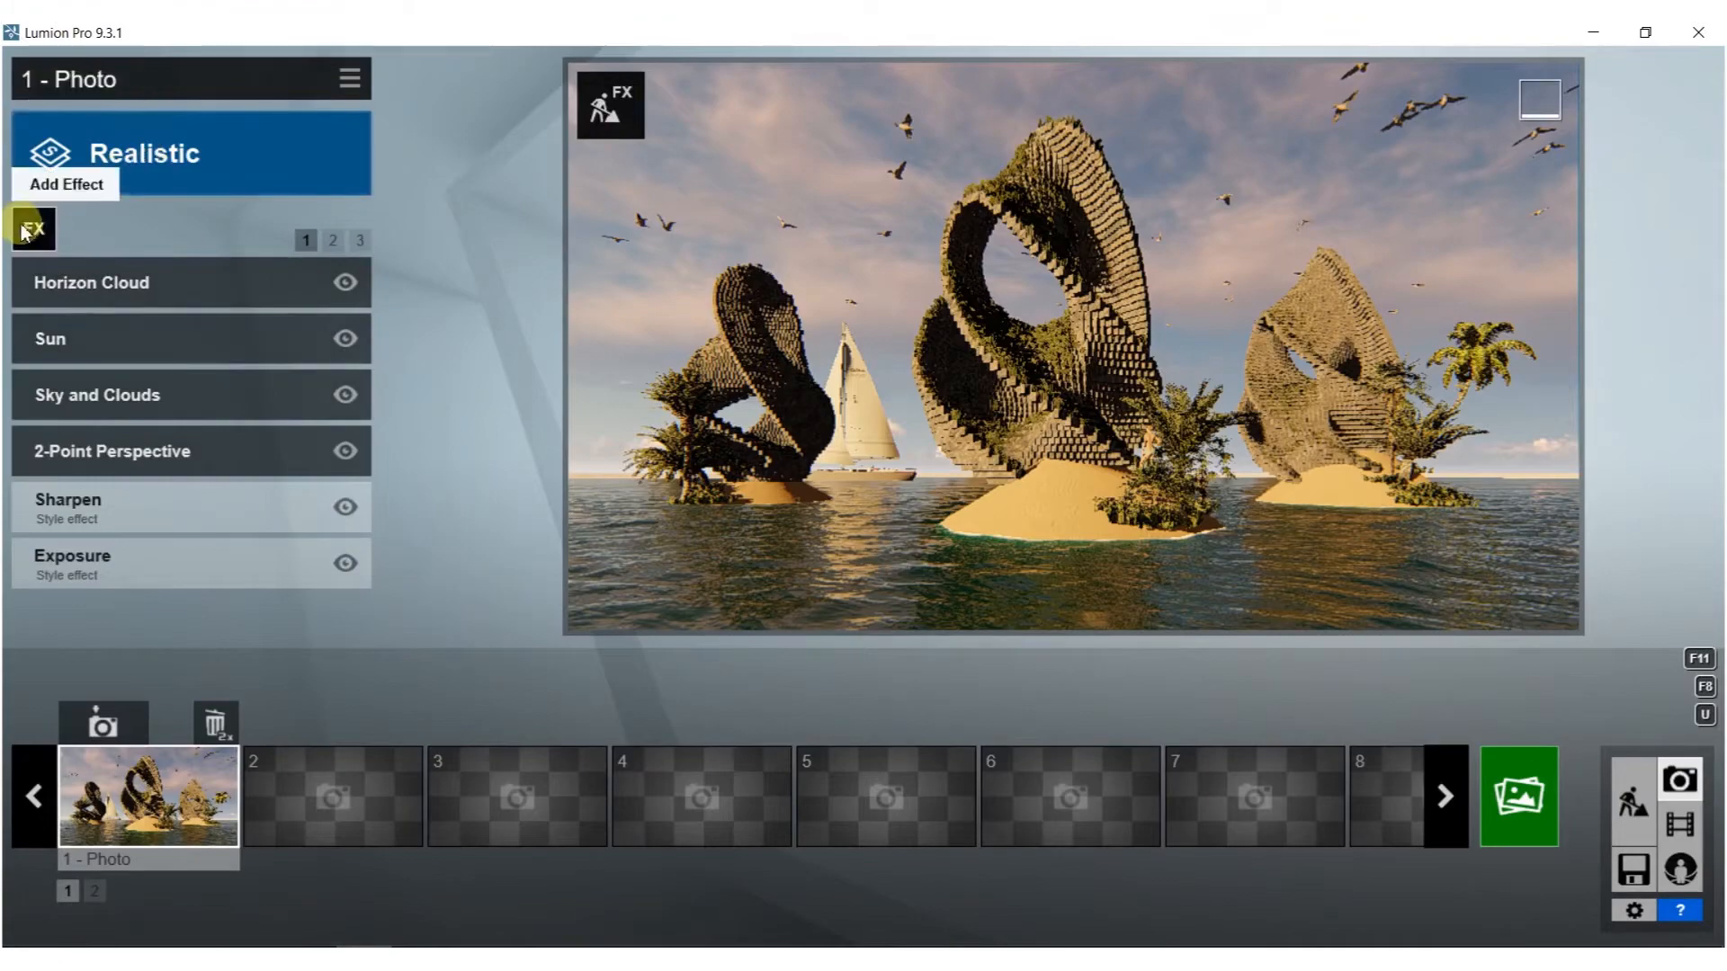
Add a Fog effect to photo 1 with a density of about 1.3 and a slightly higher falloff.
{"action": "left_click", "coordinate": [32, 229]}
{"action": "left_click", "coordinate": [1190, 270]}
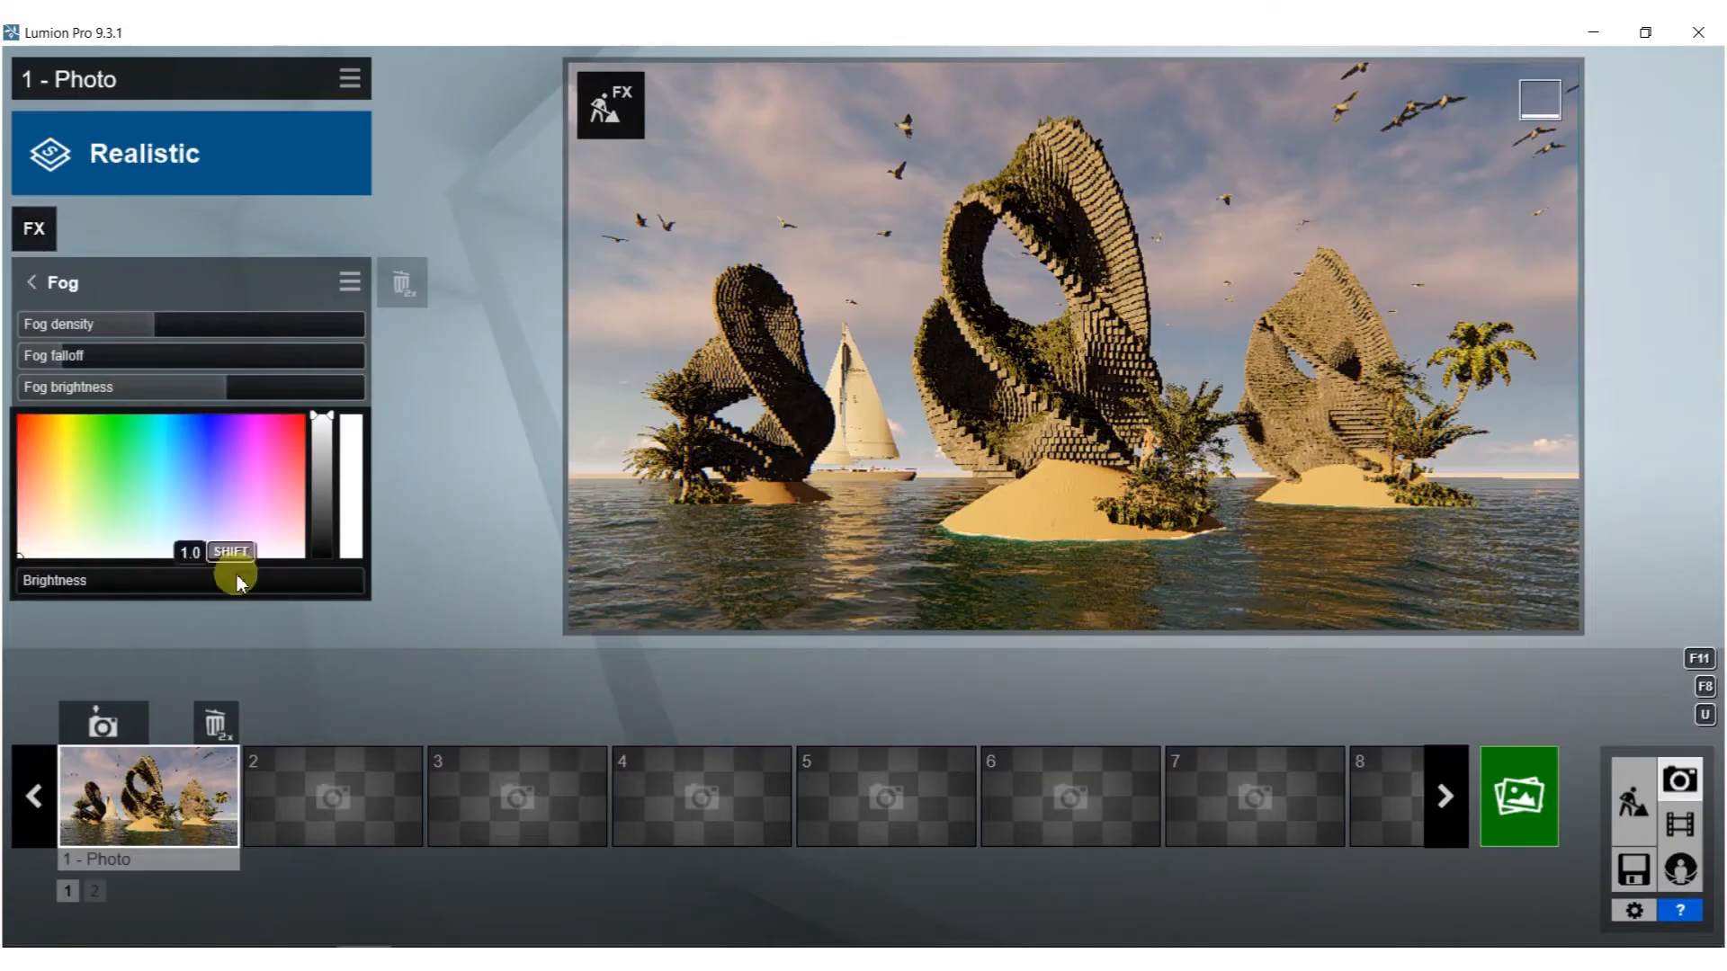
{"action": "mouse_move", "coordinate": [152, 326]}
{"action": "left_mouse_down"}
{"action": "mouse_move", "coordinate": [199, 326]}
{"action": "mouse_move", "coordinate": [181, 326]}
{"action": "left_mouse_up"}
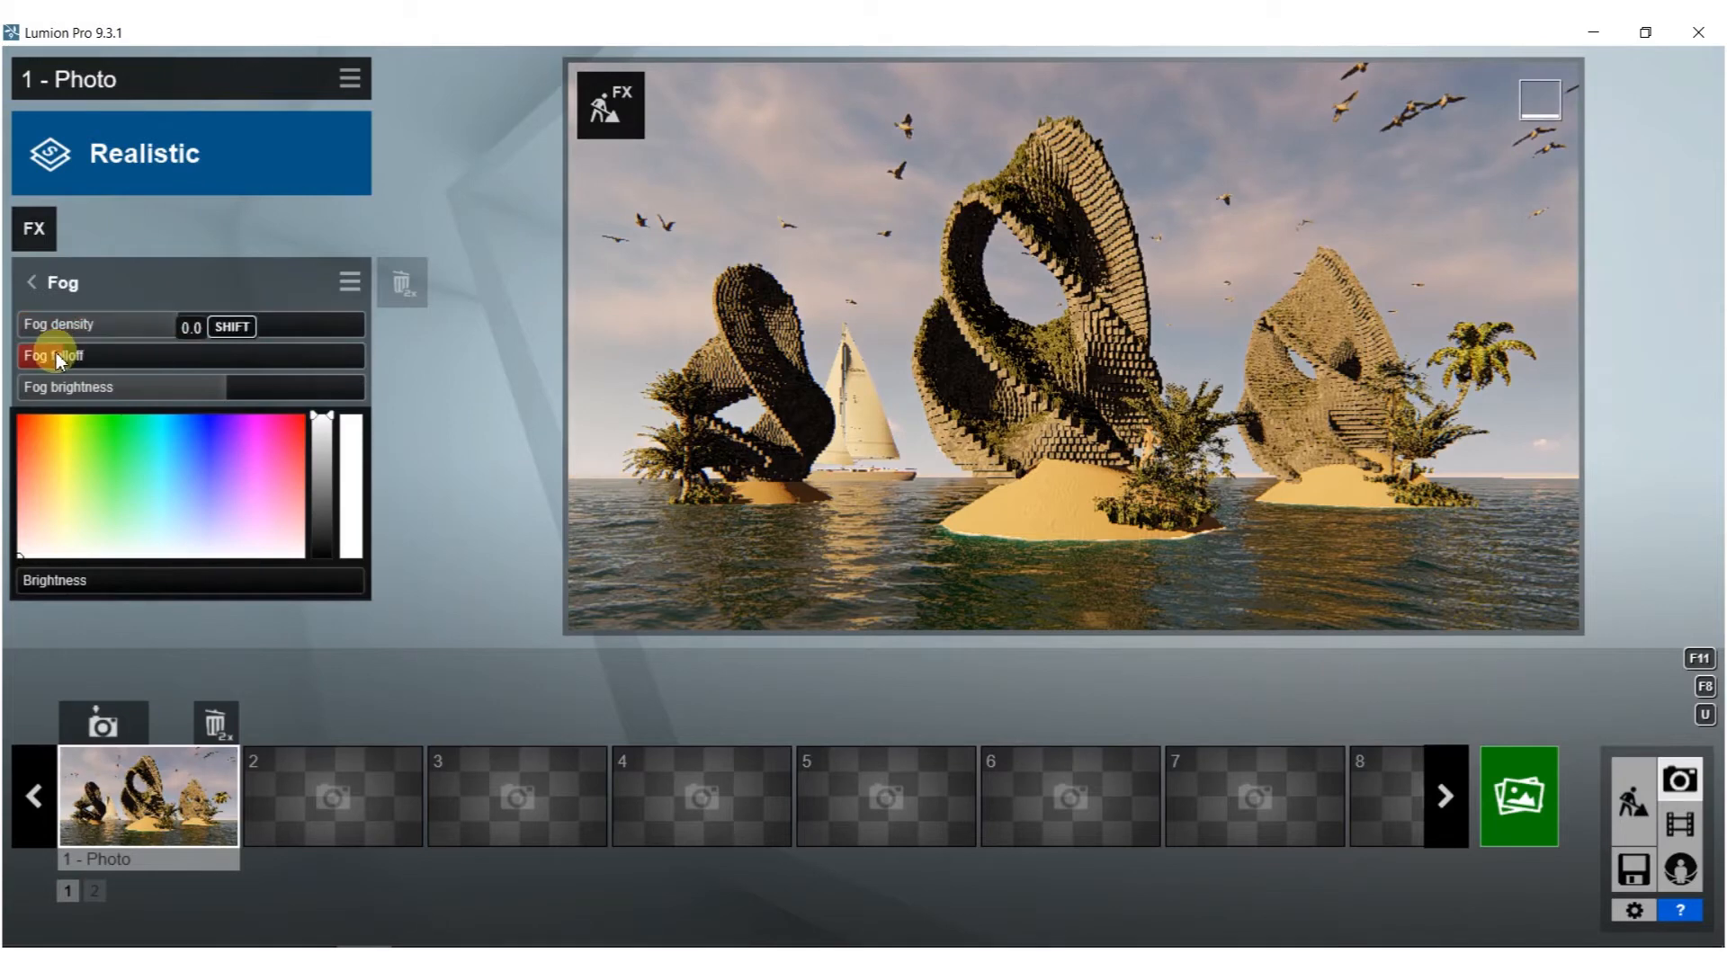
{"action": "left_click_drag", "start_coordinate": [57, 359], "coordinate": [115, 358]}
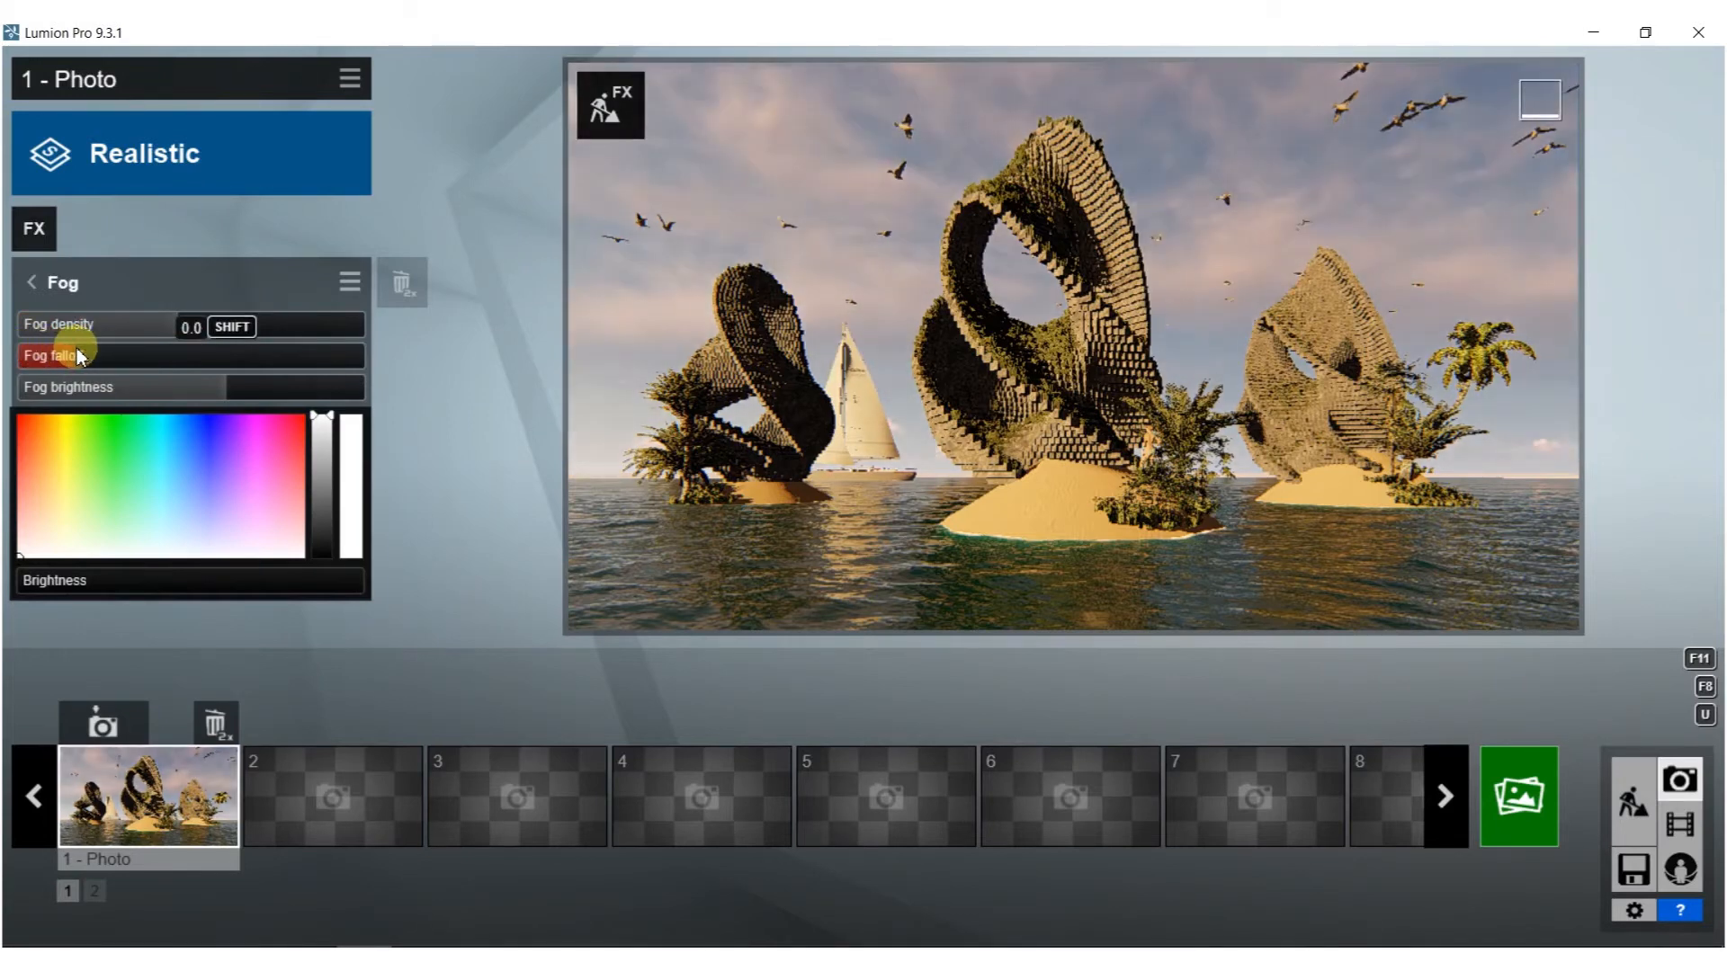
{"action": "mouse_move", "coordinate": [178, 322]}
{"action": "left_mouse_down"}
{"action": "mouse_move", "coordinate": [209, 324]}
{"action": "mouse_move", "coordinate": [177, 322]}
{"action": "left_mouse_up"}
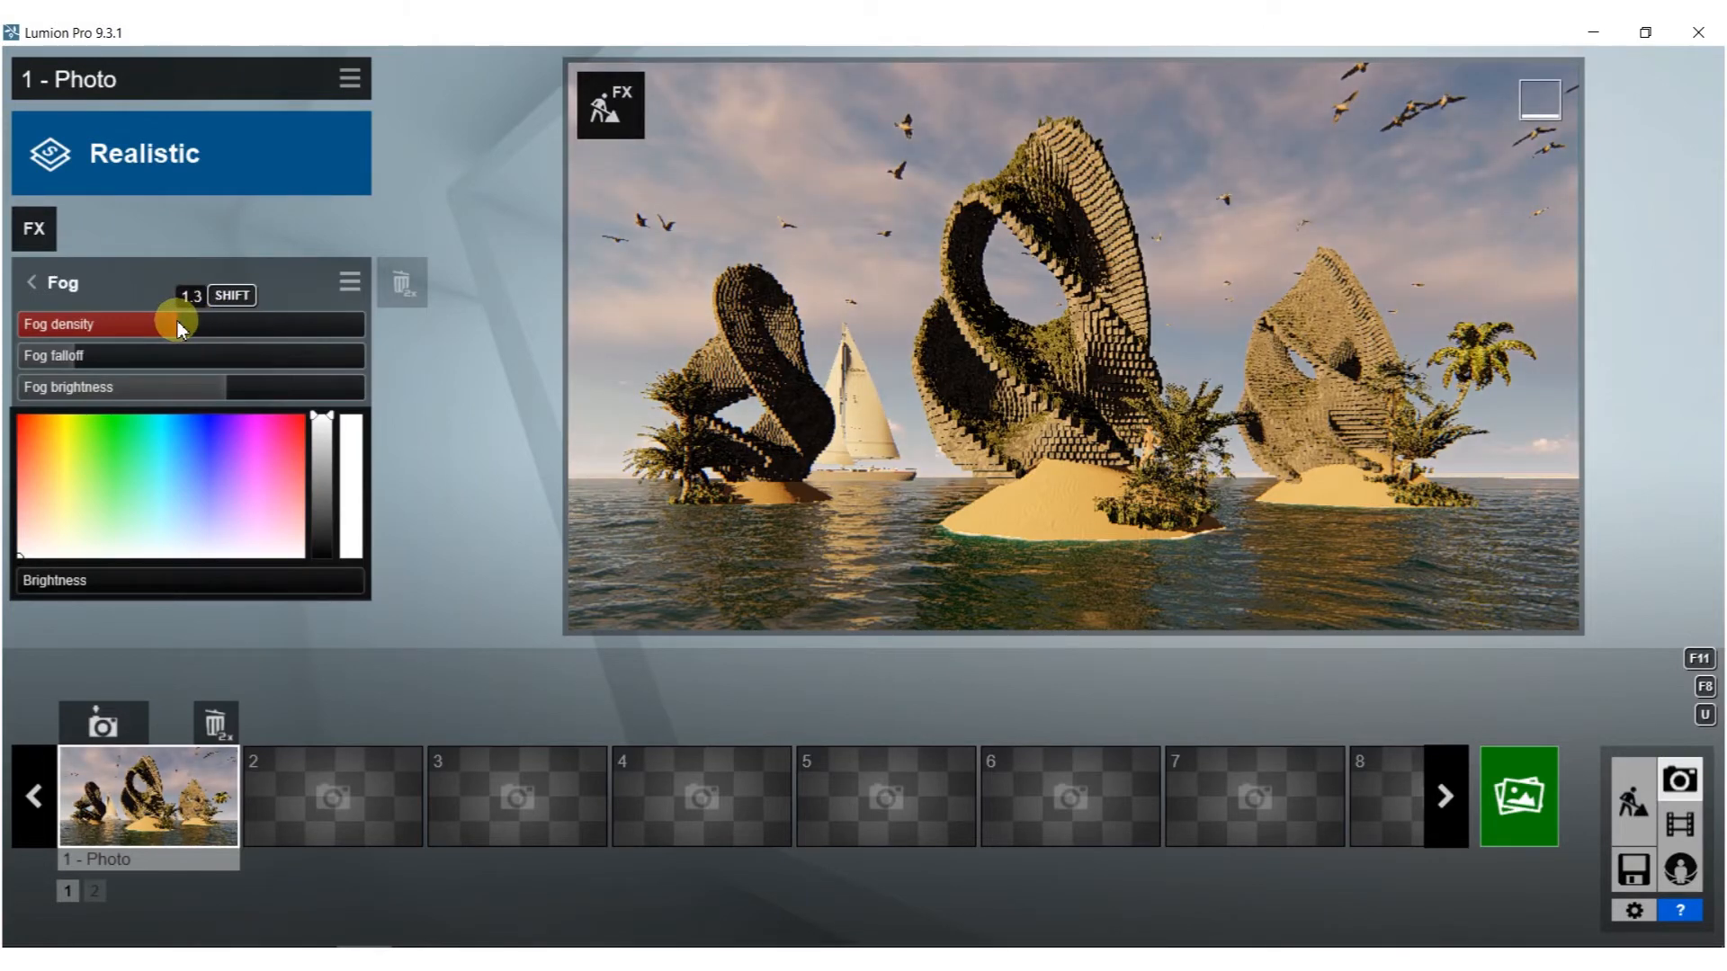
Render the current shot at Desktop size 1920x1080 as 56 in the BOOK folder, replacing the existing file.
{"action": "left_click", "coordinate": [1529, 803]}
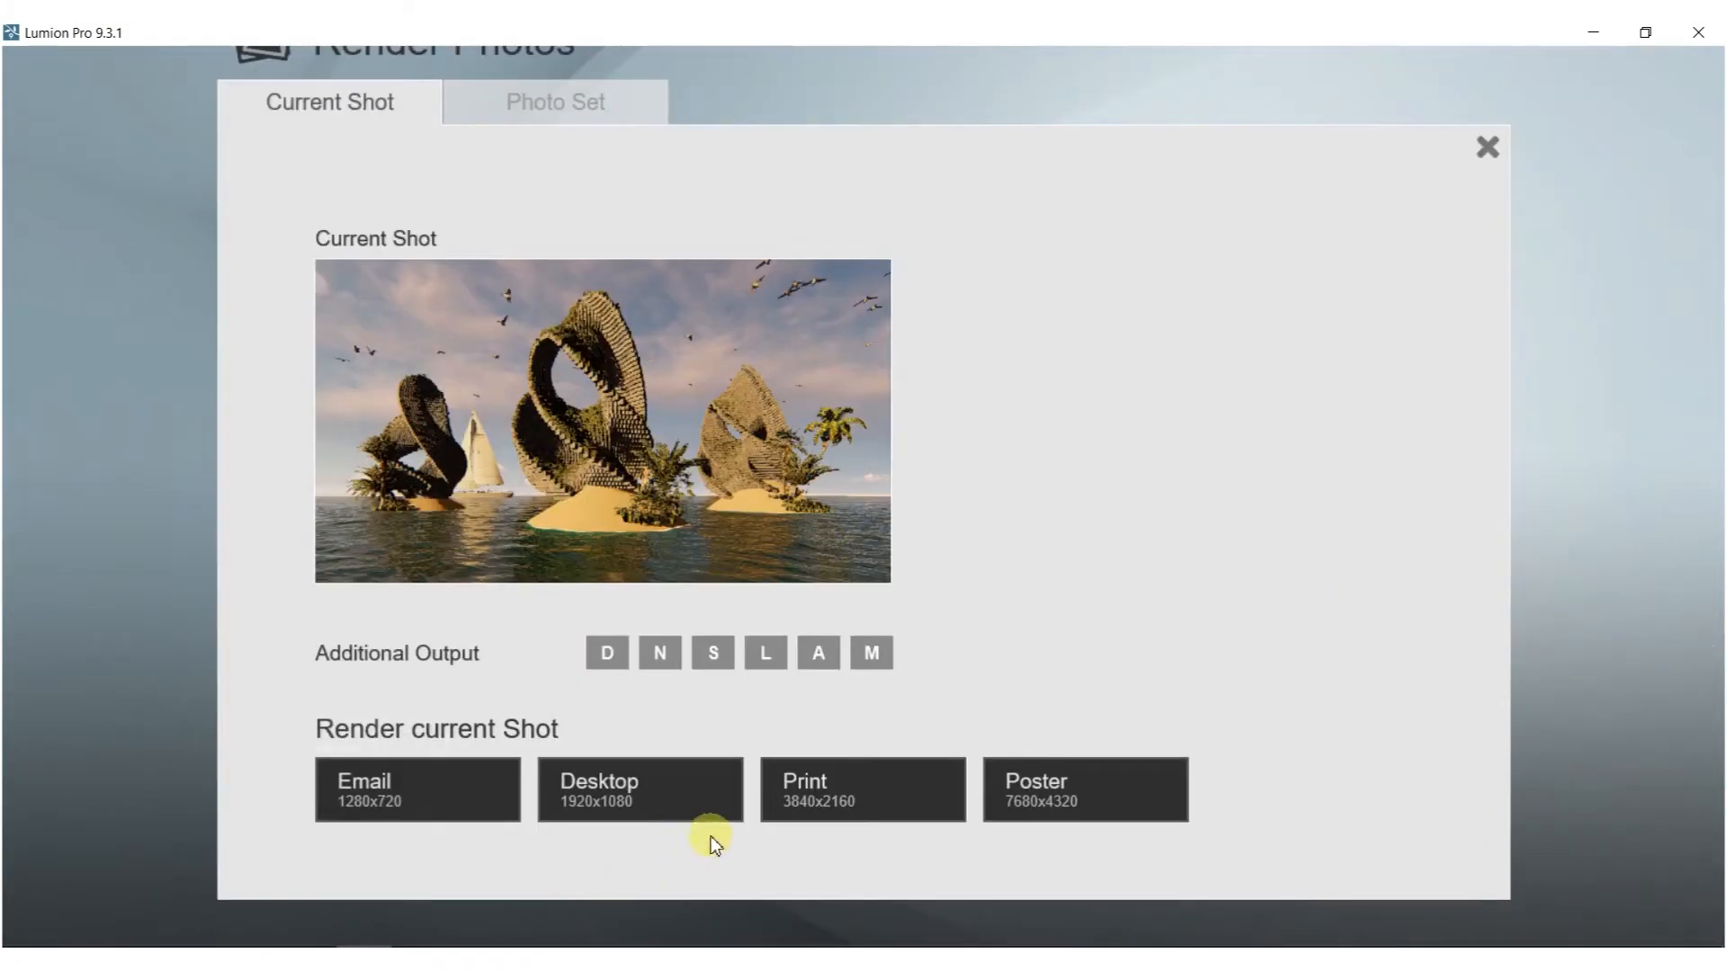
{"action": "left_click", "coordinate": [649, 768]}
{"action": "type", "text": "5"}
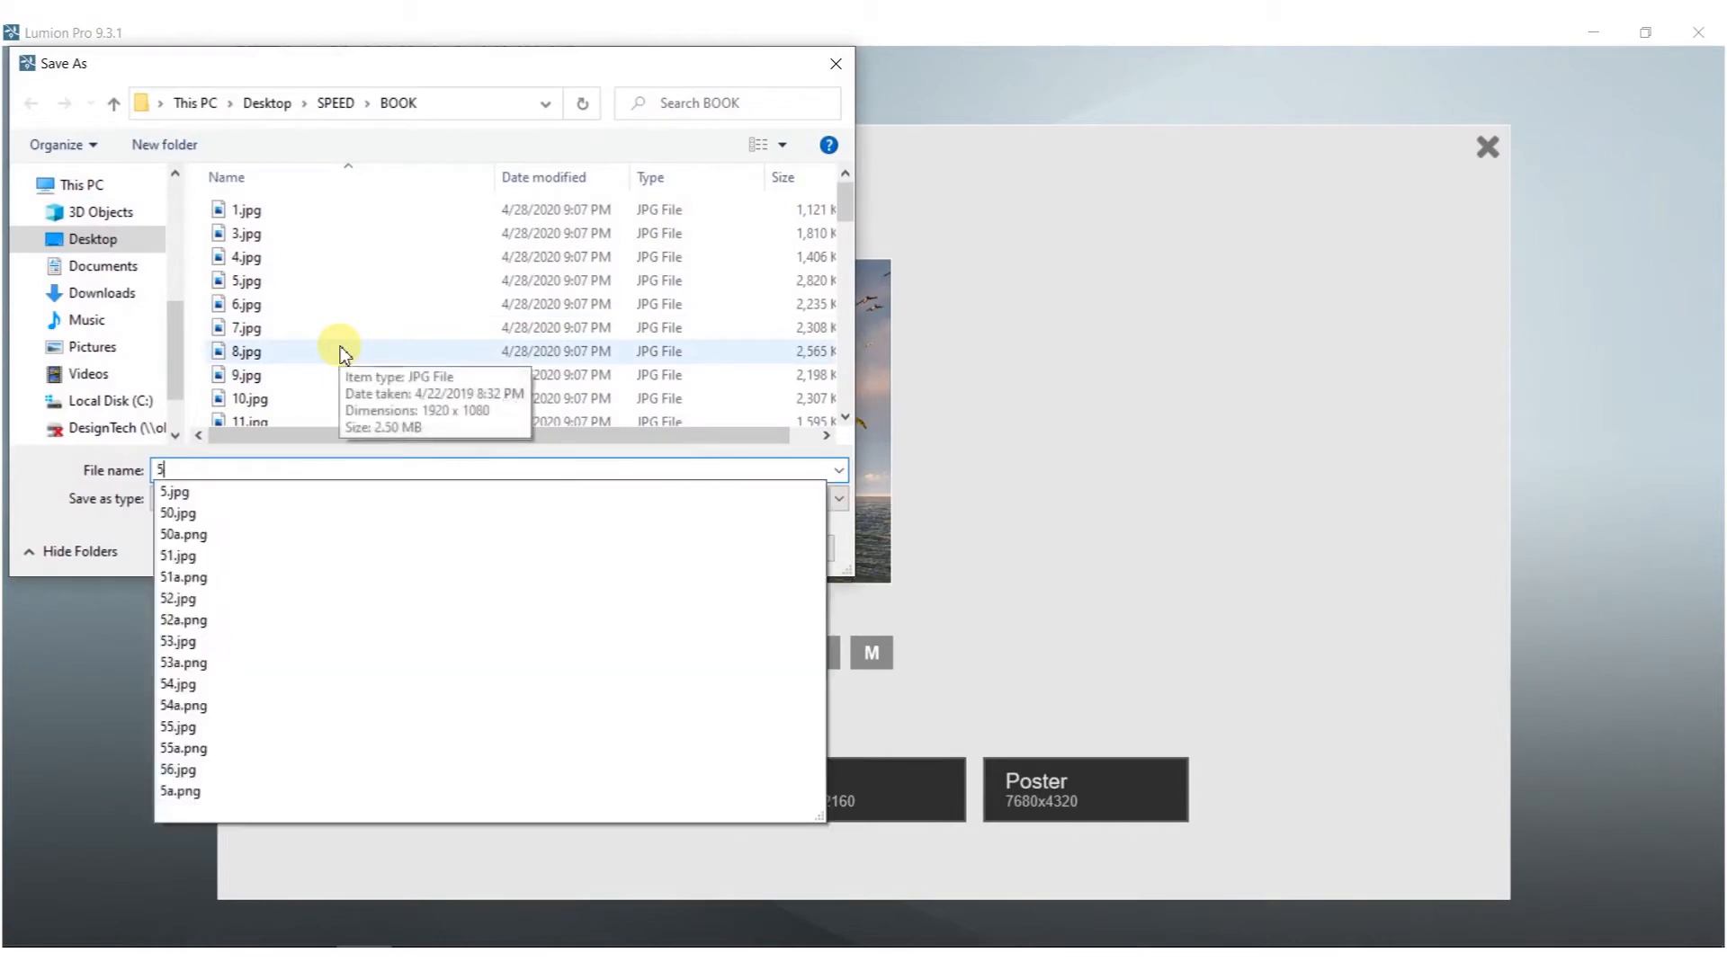
{"action": "type", "text": "6"}
{"action": "key", "text": "Return"}
{"action": "key", "text": "Return"}
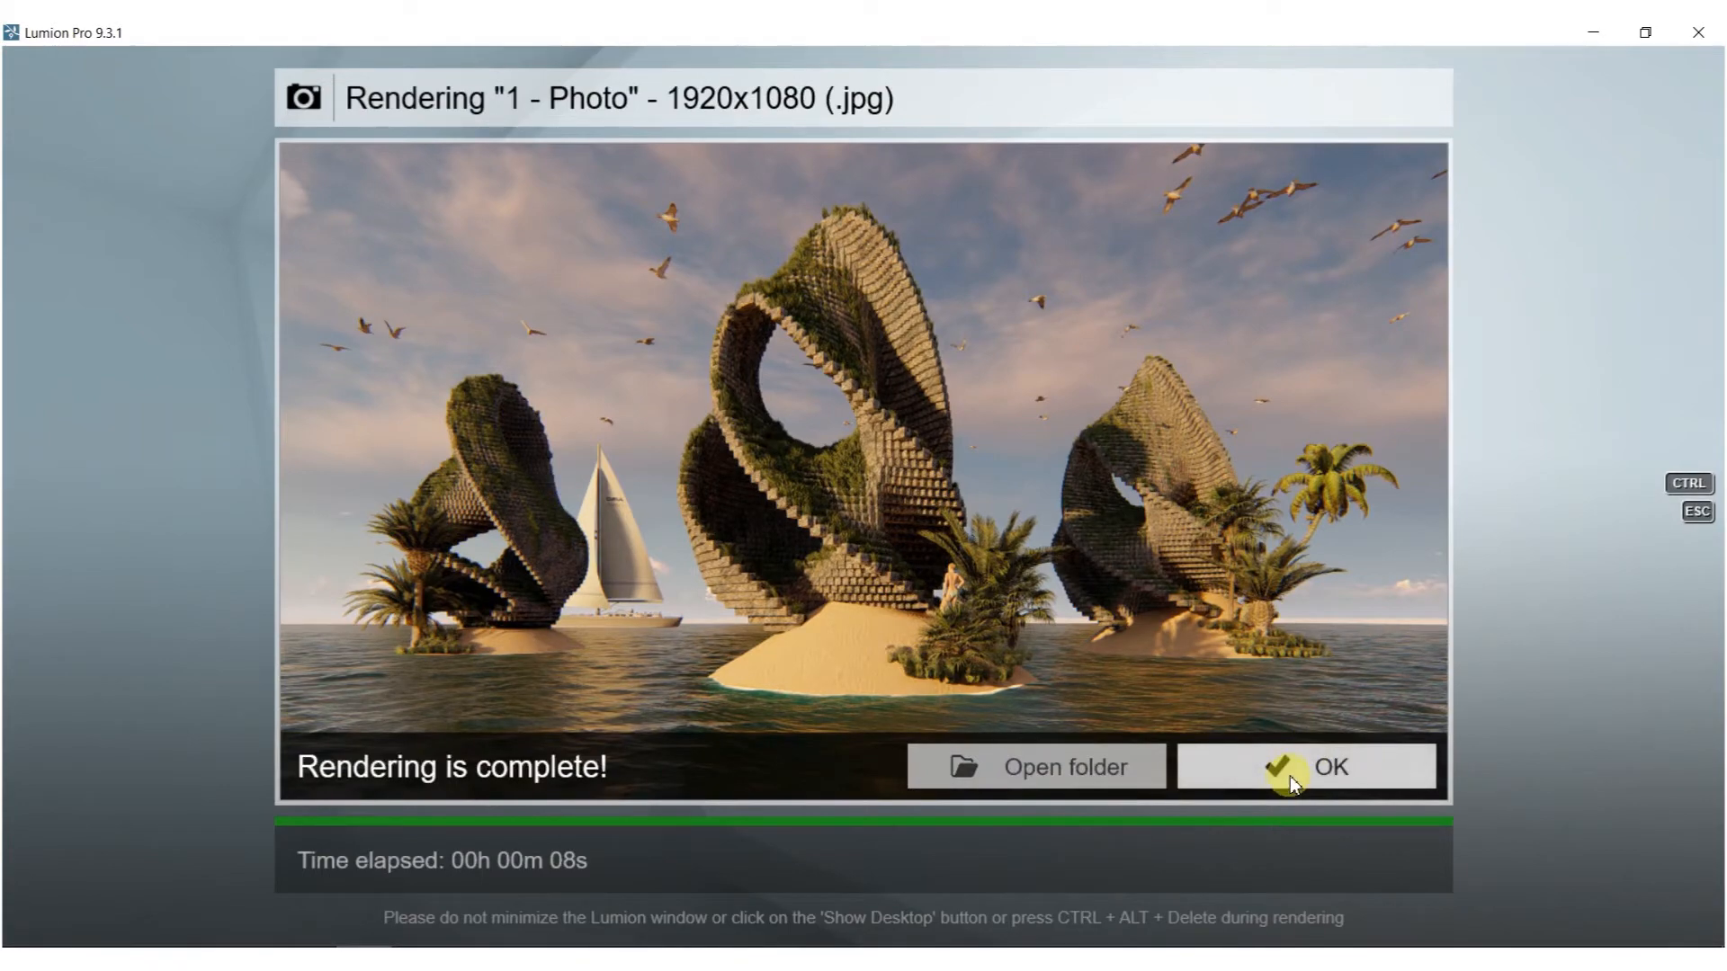
{"action": "left_click", "coordinate": [1290, 776]}
Shorten photo 1's focal length, move the camera closer and down to about 0.56 m, and store this view.
{"action": "right_click_drag", "start_coordinate": [1054, 457], "coordinate": [1043, 438]}
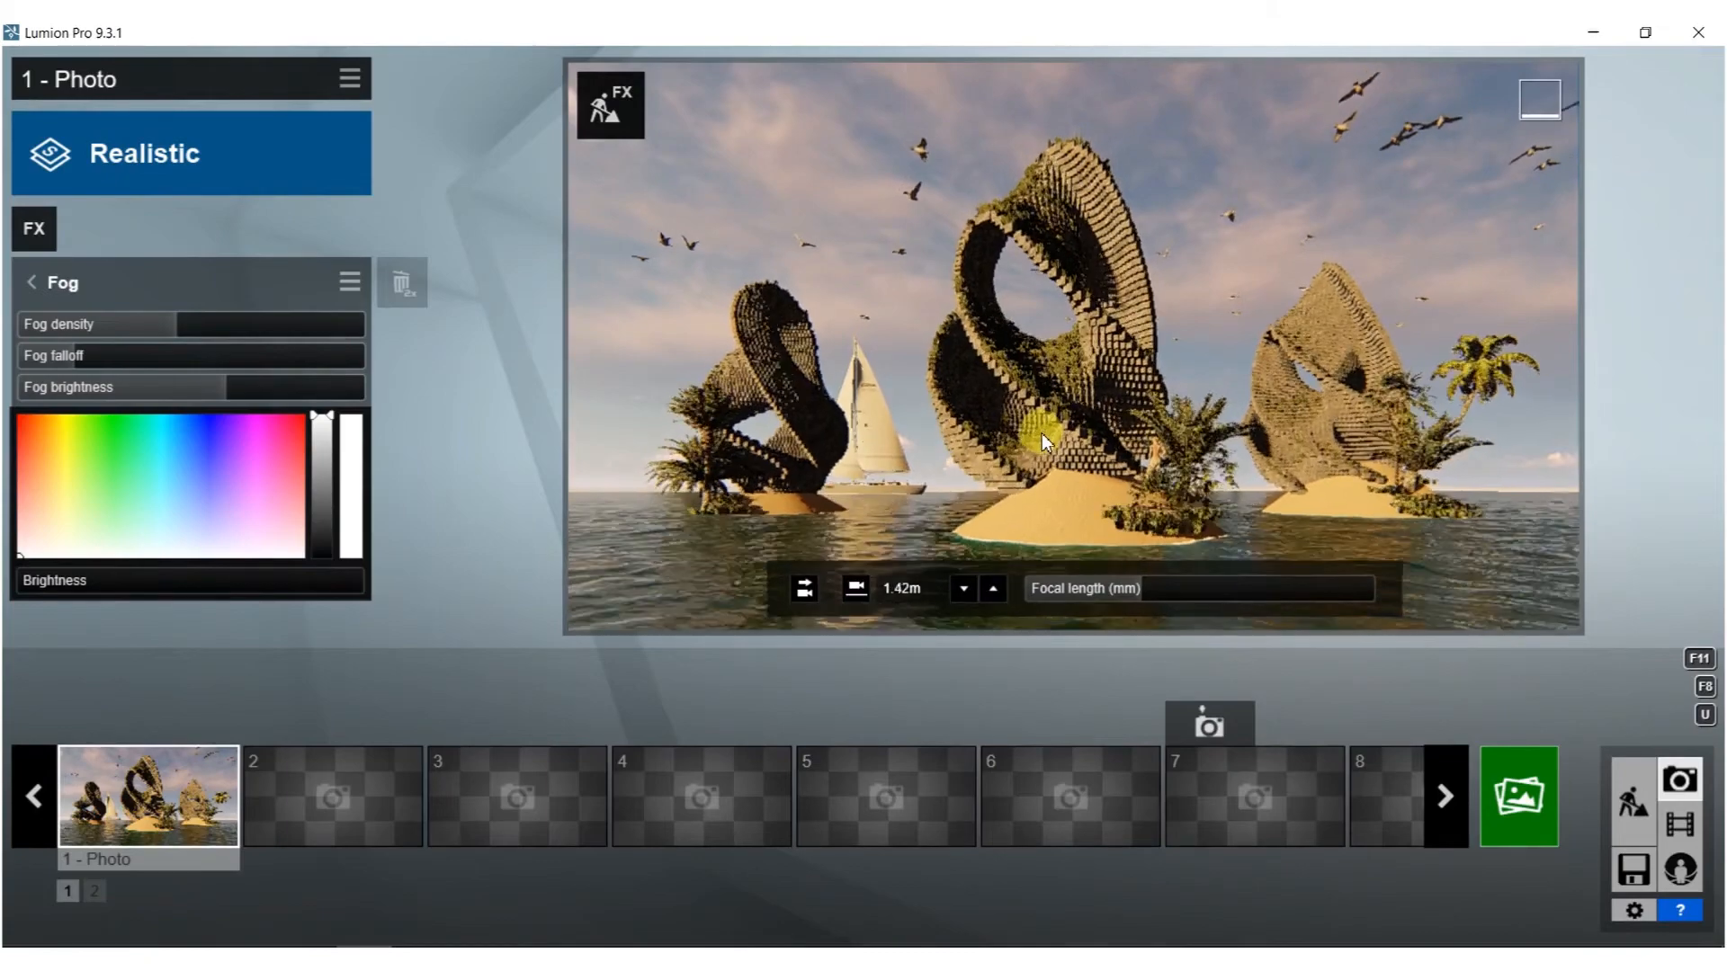
{"action": "left_click_drag", "start_coordinate": [1147, 589], "coordinate": [1125, 594]}
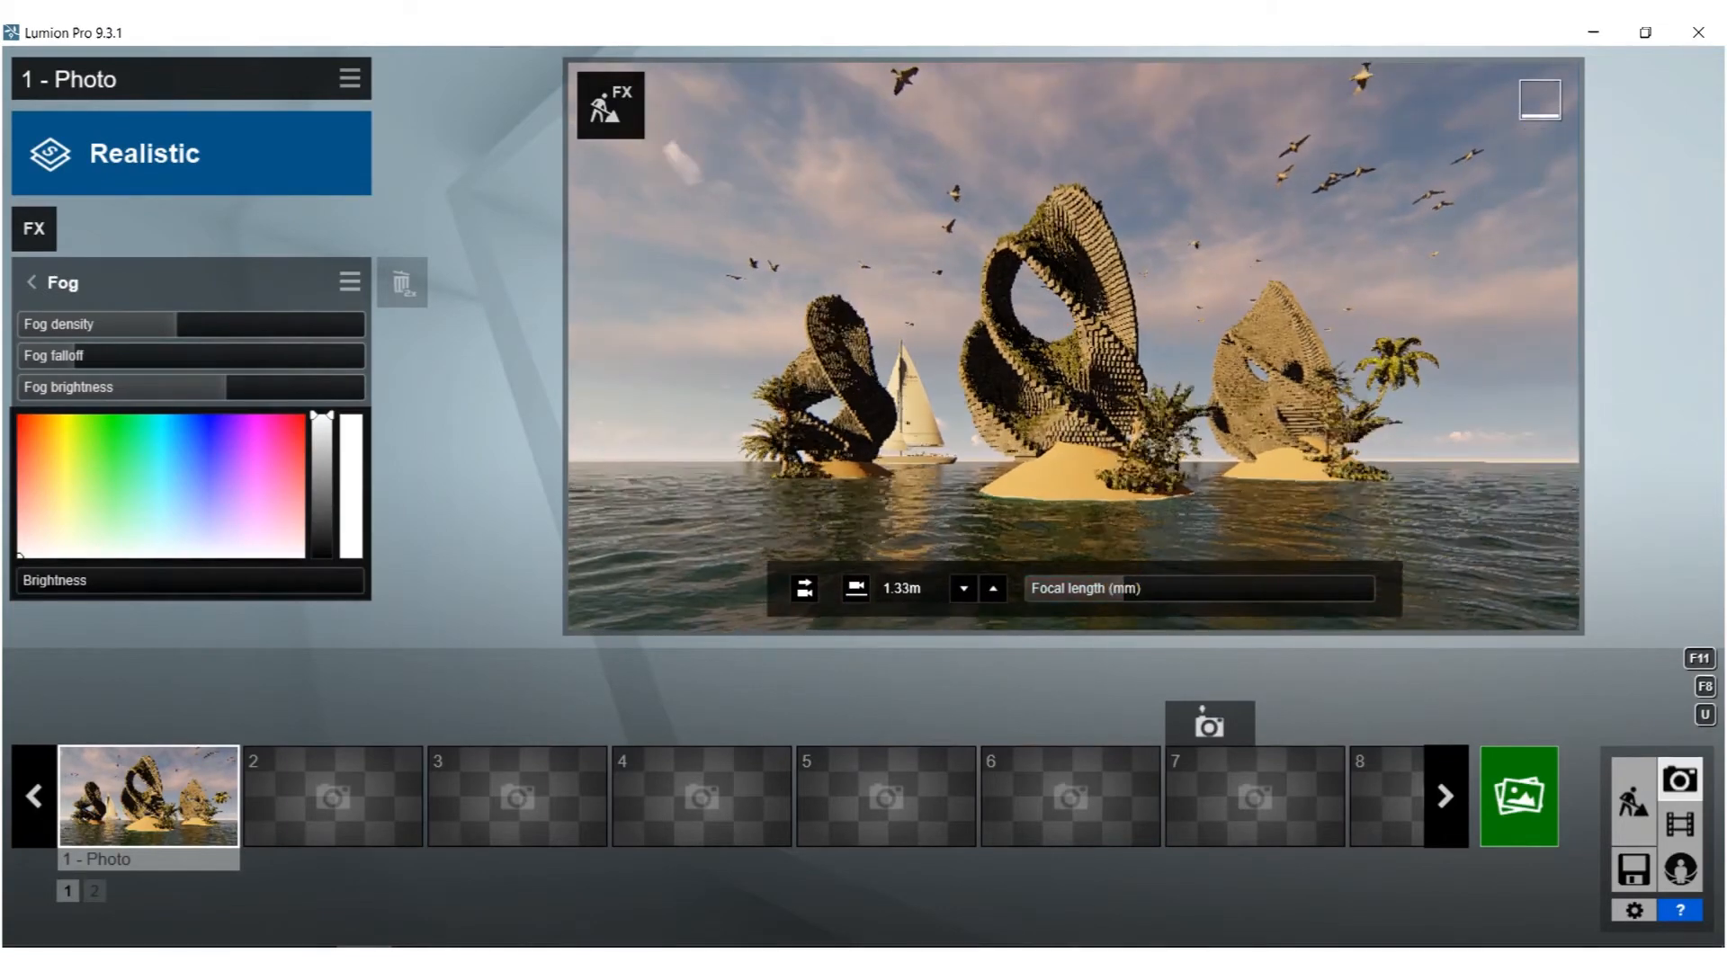
{"action": "scroll", "coordinate": [1106, 456], "scroll_direction": "up", "scroll_amount": 3}
{"action": "right_click_drag", "start_coordinate": [1106, 456], "coordinate": [1126, 343]}
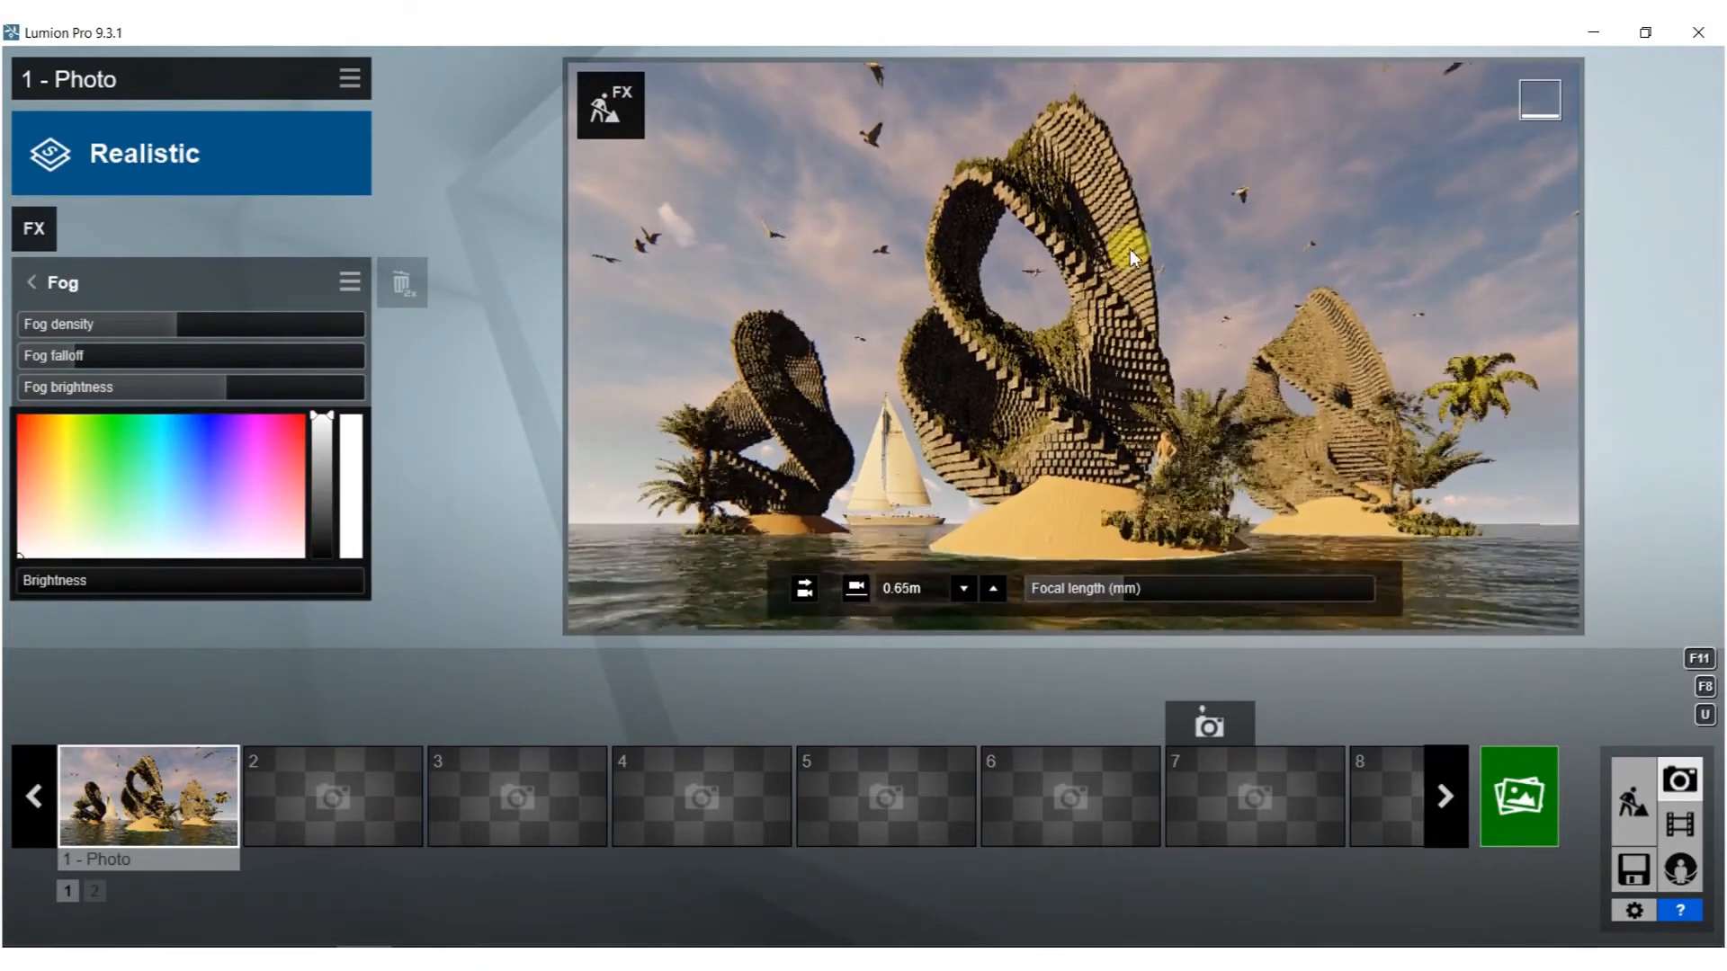
{"action": "right_click_drag", "start_coordinate": [1128, 257], "coordinate": [1128, 216]}
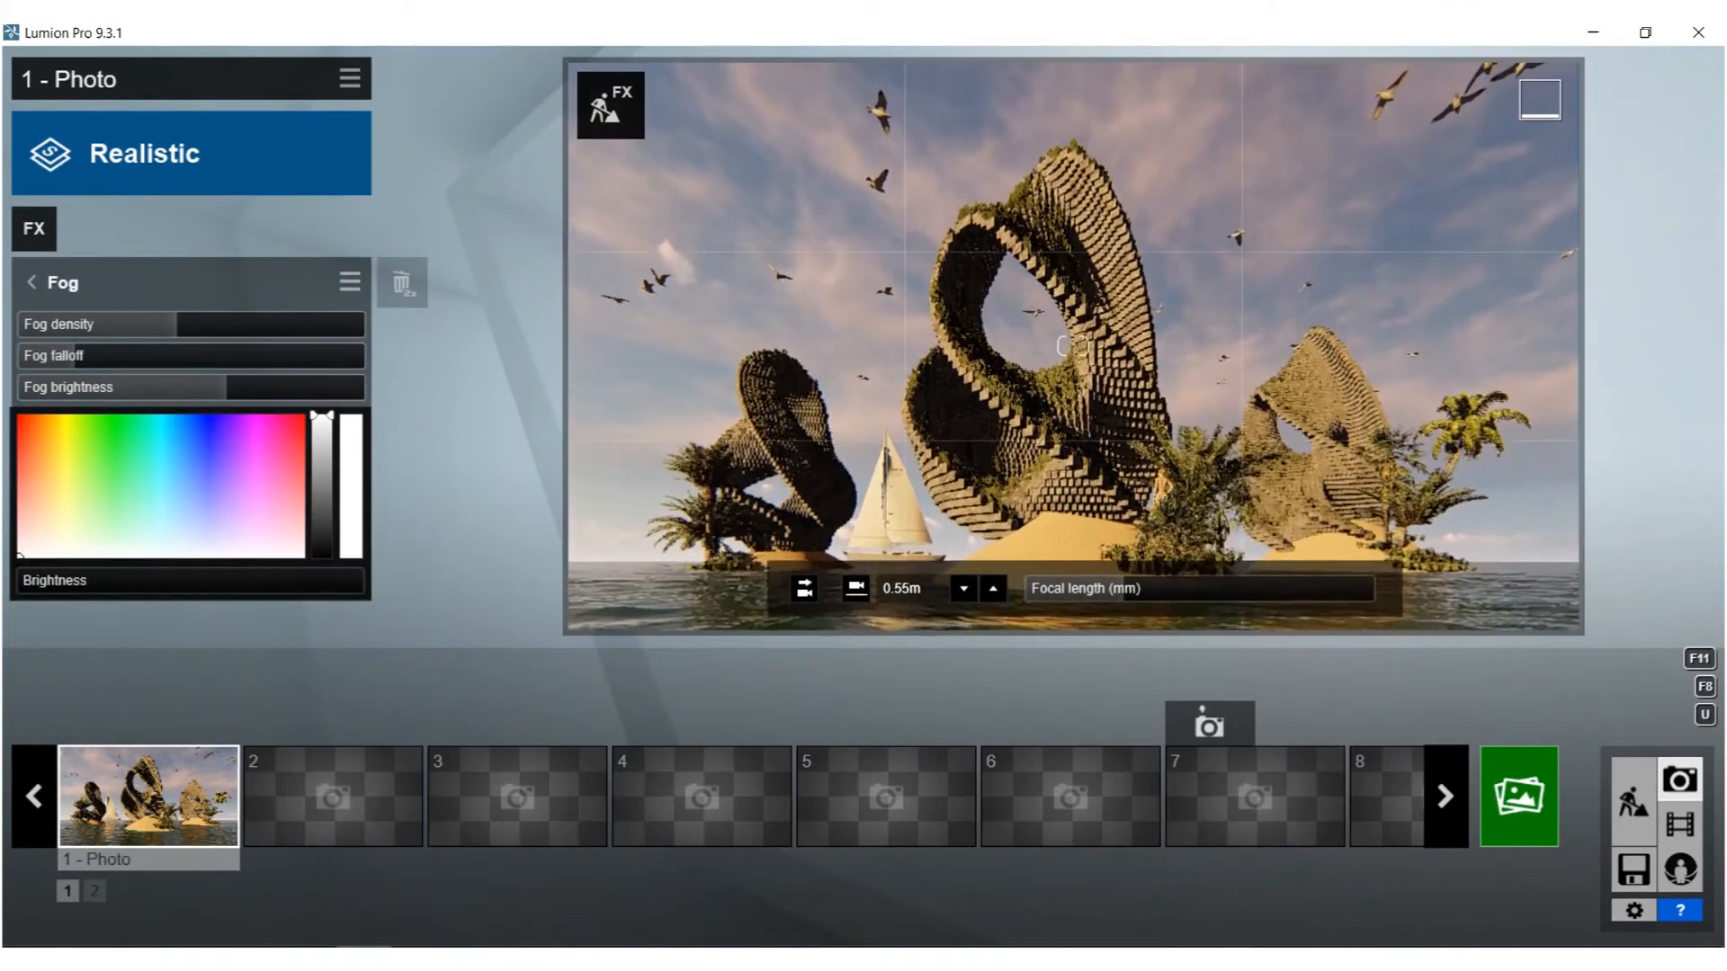
{"action": "key", "text": "w"}
{"action": "key", "text": "w"}
{"action": "middle_click_drag", "start_coordinate": [1126, 412], "coordinate": [1125, 434]}
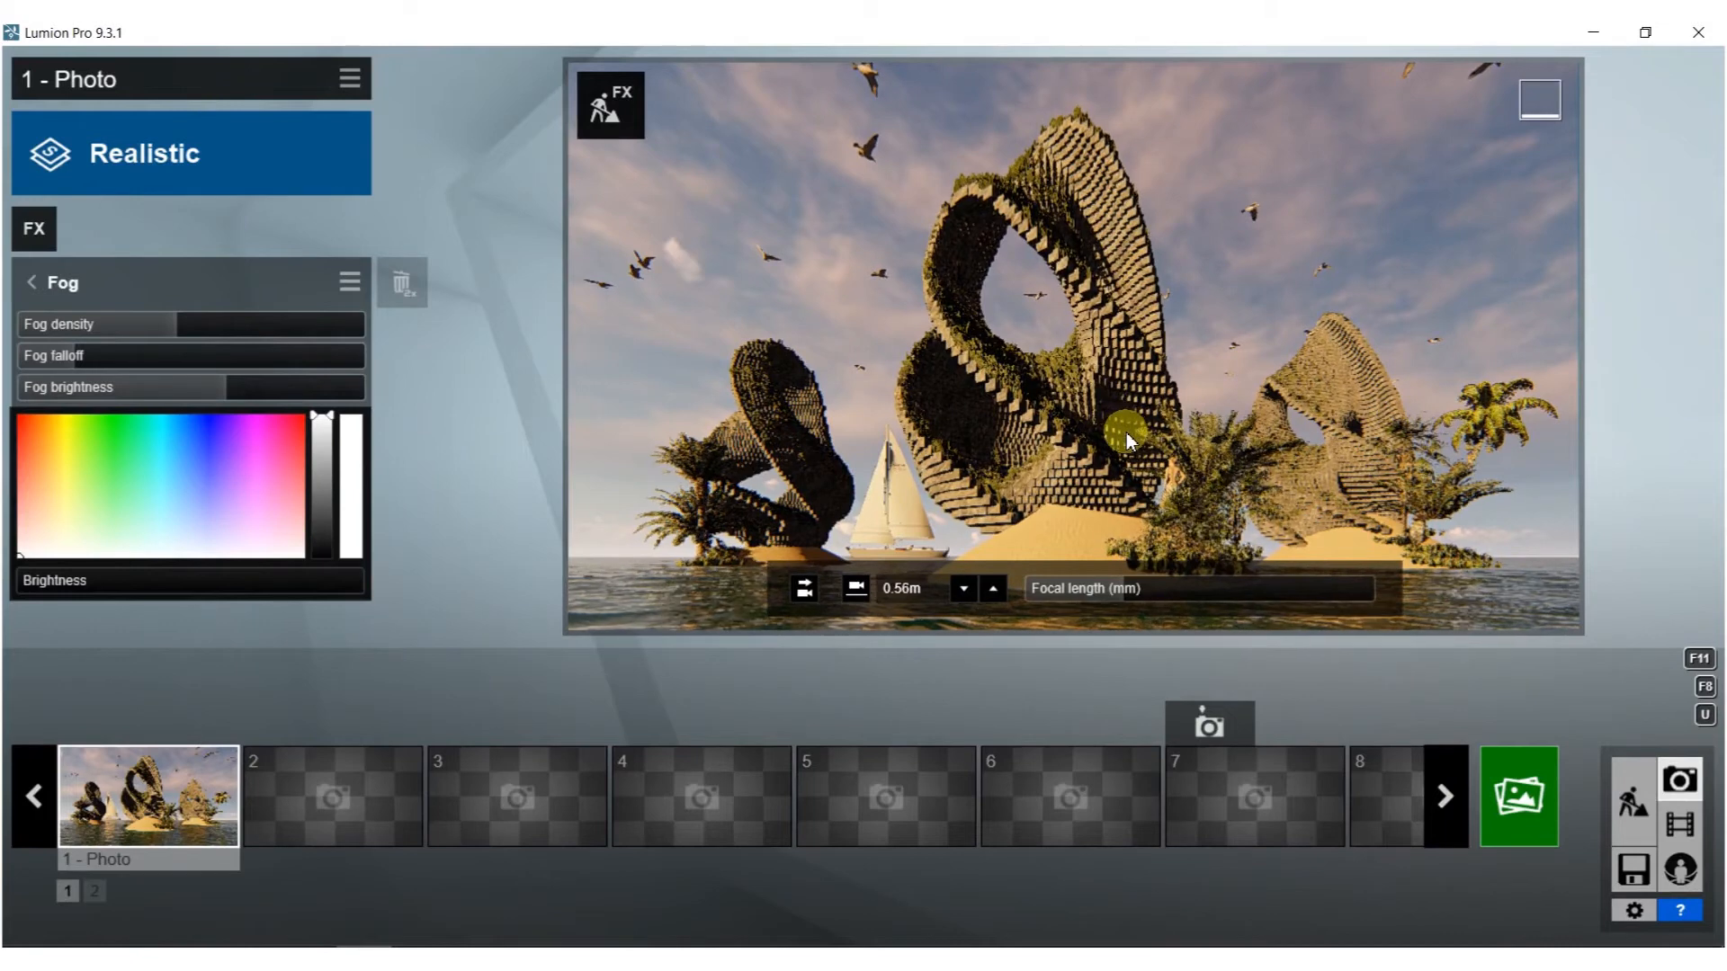
{"action": "left_click", "coordinate": [141, 766]}
Render the reframed shot at Desktop size 1920x1080 over the existing 56 file and close the finished render.
{"action": "left_click", "coordinate": [1509, 826]}
{"action": "left_click", "coordinate": [616, 780]}
{"action": "type", "text": "56"}
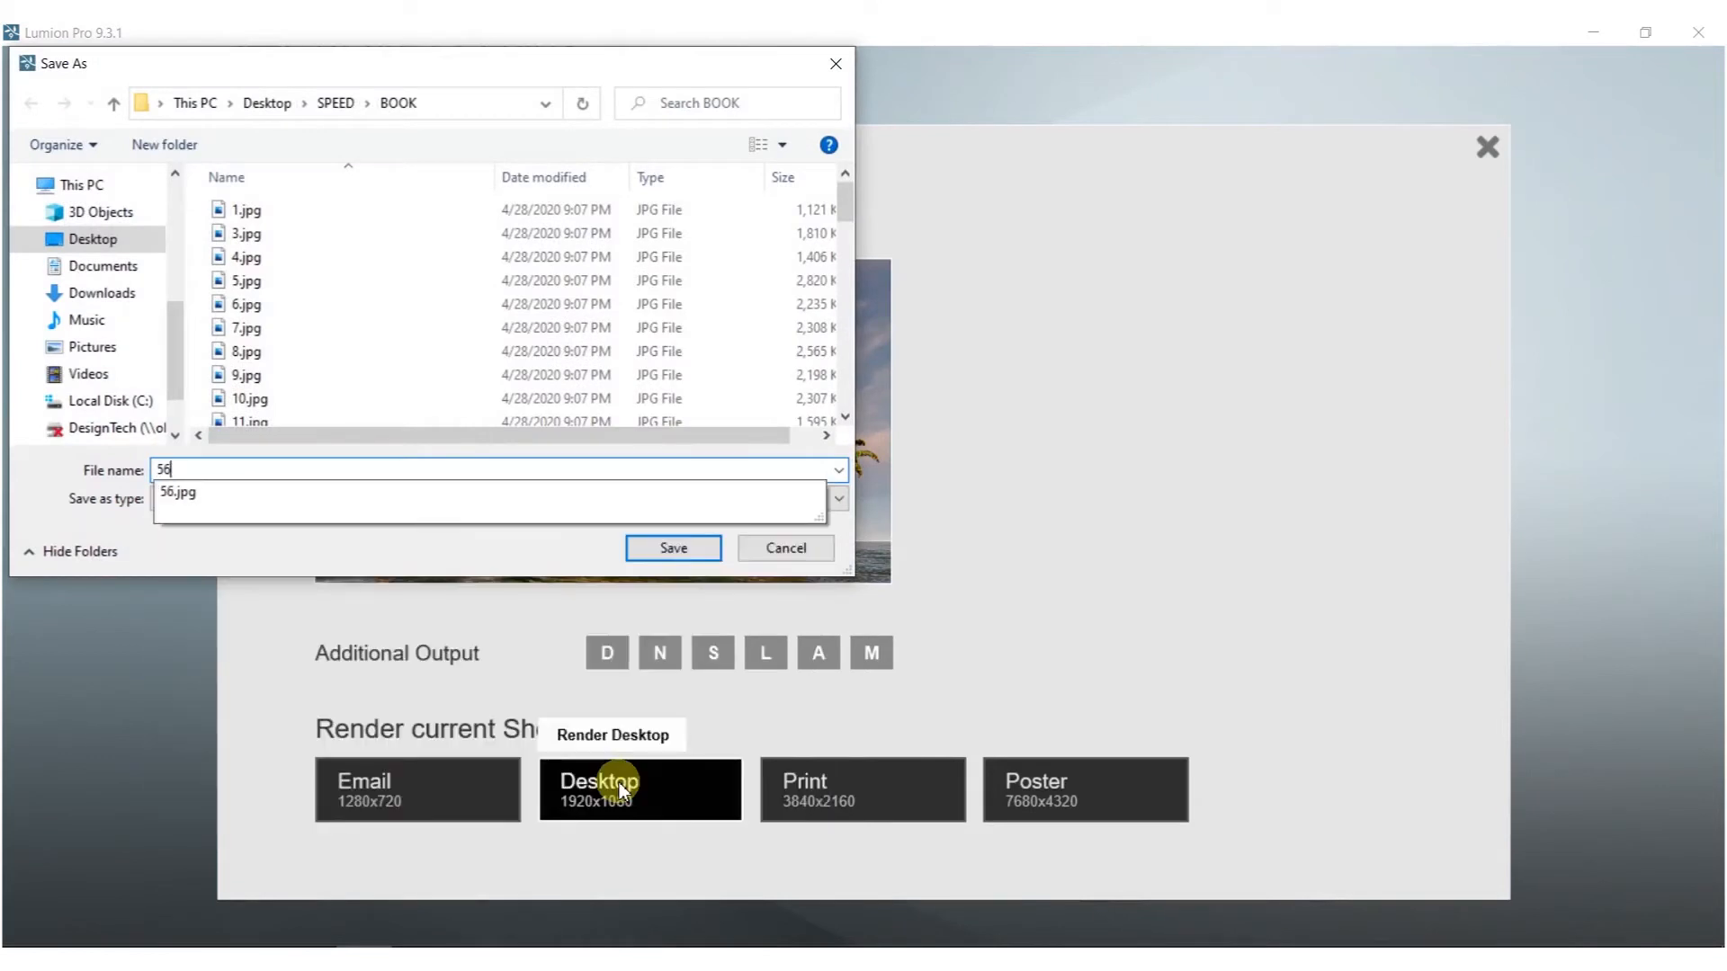
{"action": "key", "text": "Return"}
{"action": "left_click", "coordinate": [900, 575]}
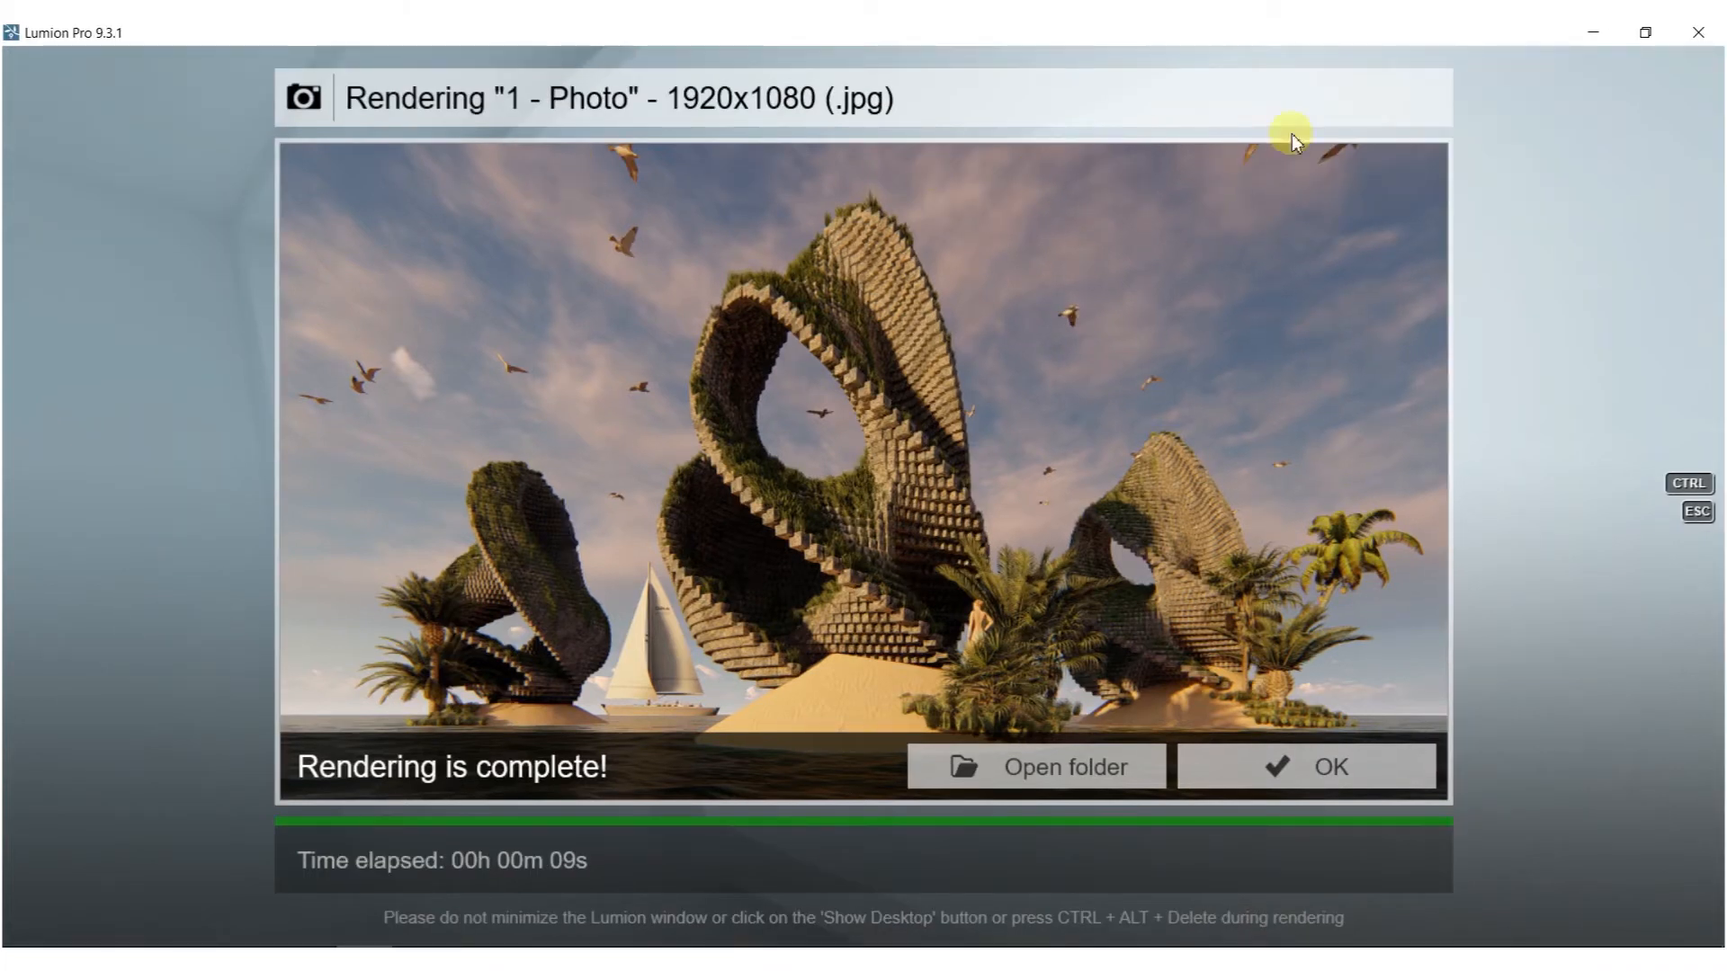
{"action": "left_click", "coordinate": [1322, 764]}
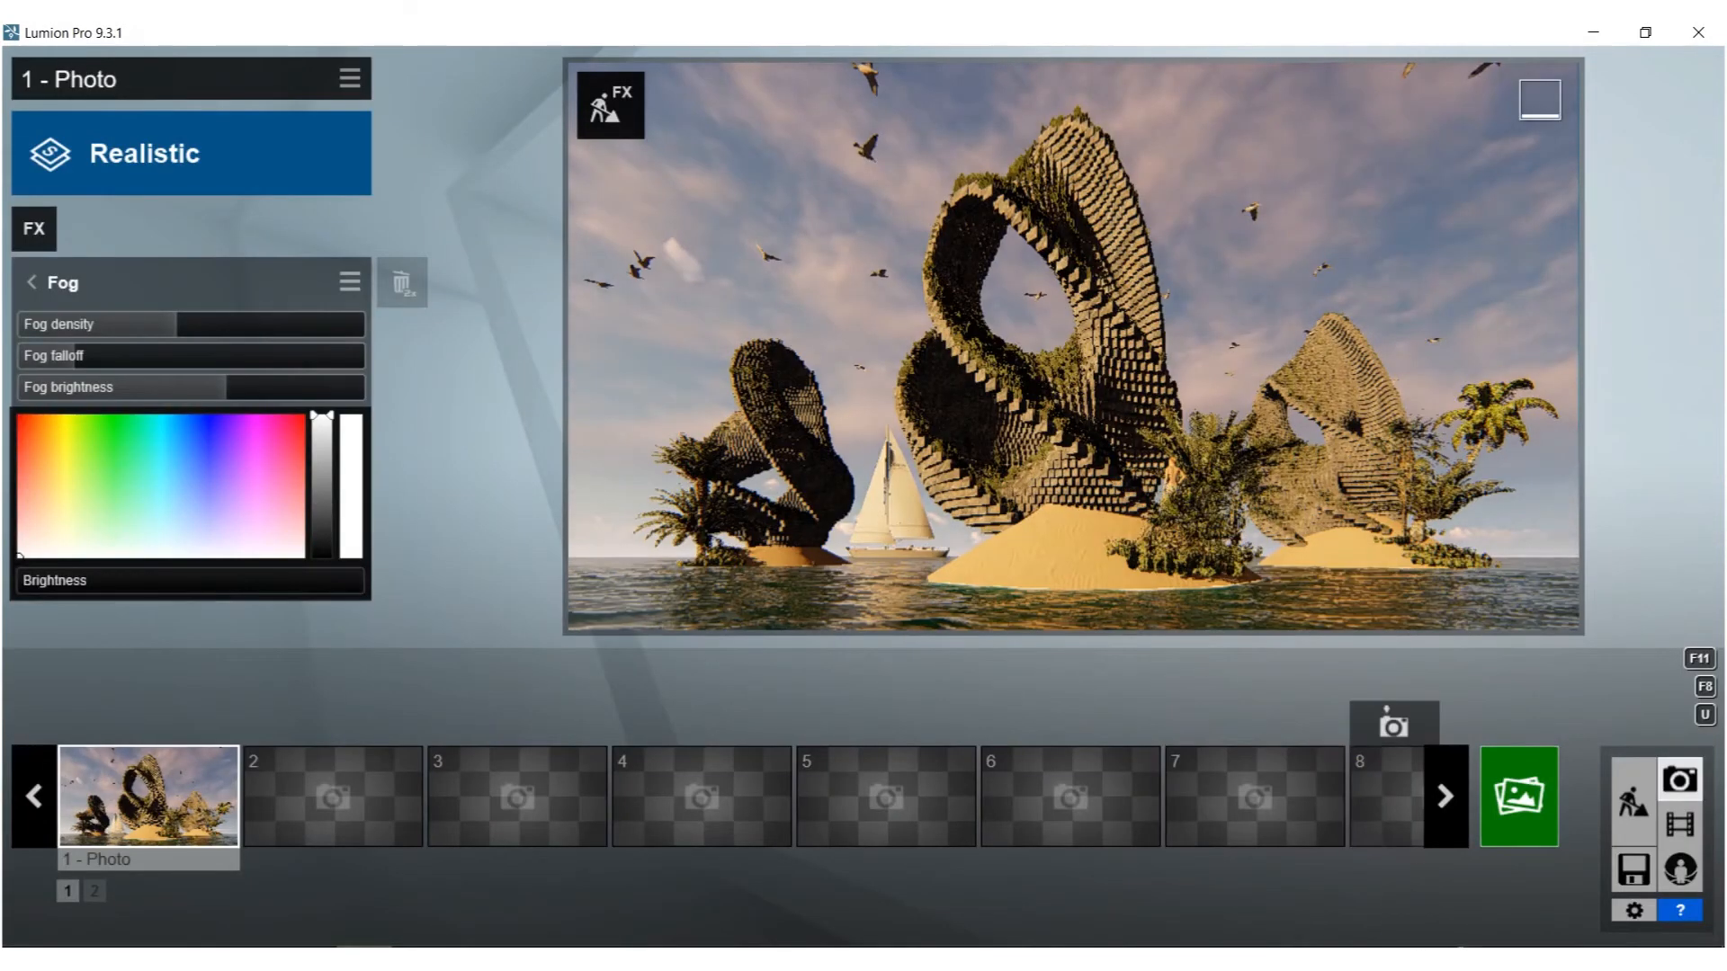
Switch to Photoshop with 56.jpg open, ready a midtones brush at 45% exposure, and duplicate the Background layer.
{"action": "left_click", "coordinate": [1458, 961]}
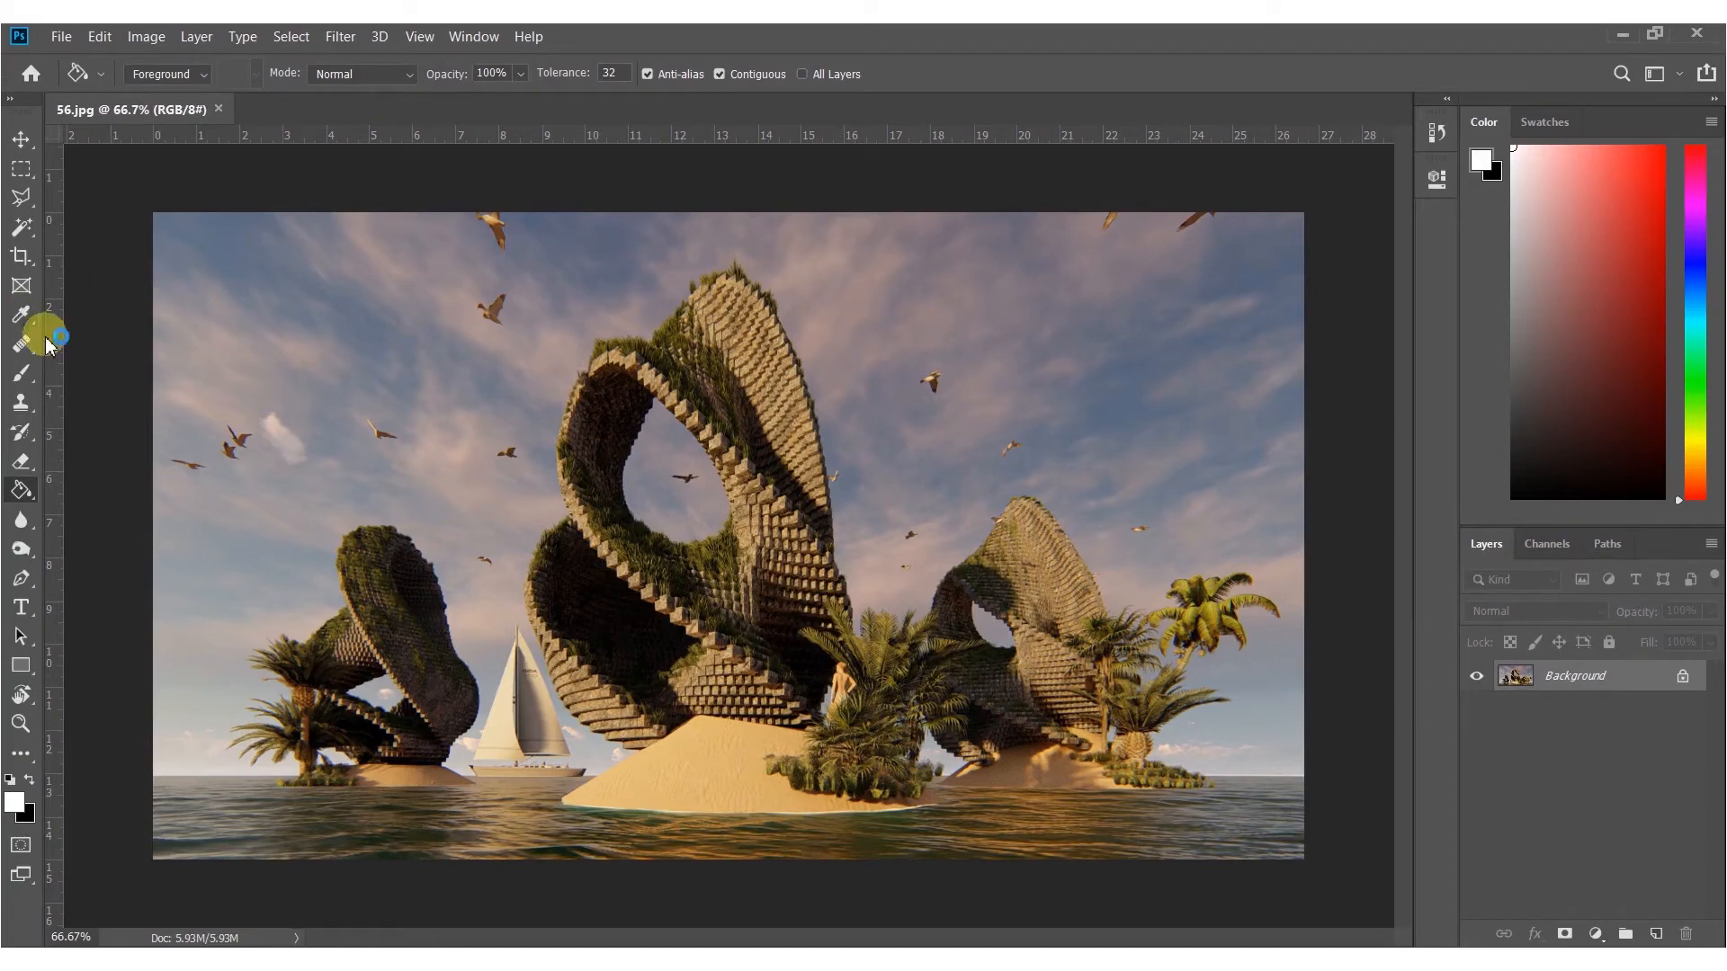
{"action": "left_click", "coordinate": [21, 555]}
{"action": "right_click_drag", "start_coordinate": [641, 676], "coordinate": [556, 662], "text": "alt"}
{"action": "scroll", "coordinate": [656, 639], "scroll_direction": "up", "scroll_amount": 8, "text": "alt"}
{"action": "right_click_drag", "start_coordinate": [455, 559], "coordinate": [397, 540], "text": "alt"}
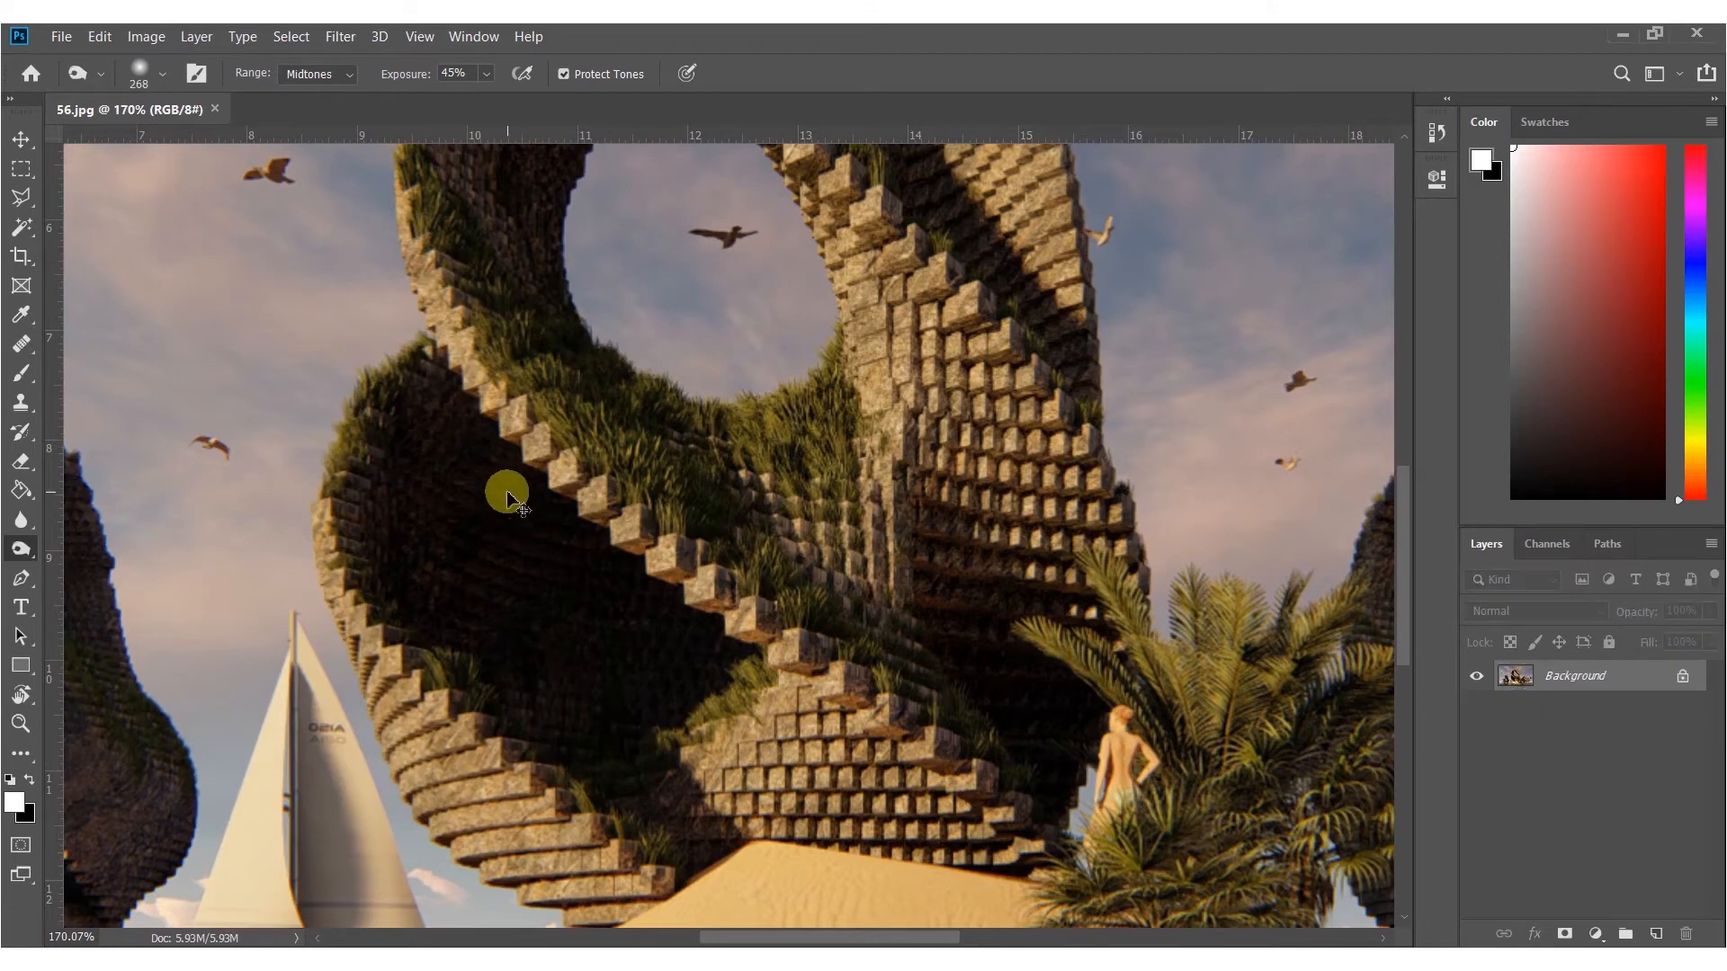
{"action": "key", "text": "ctrl+j"}
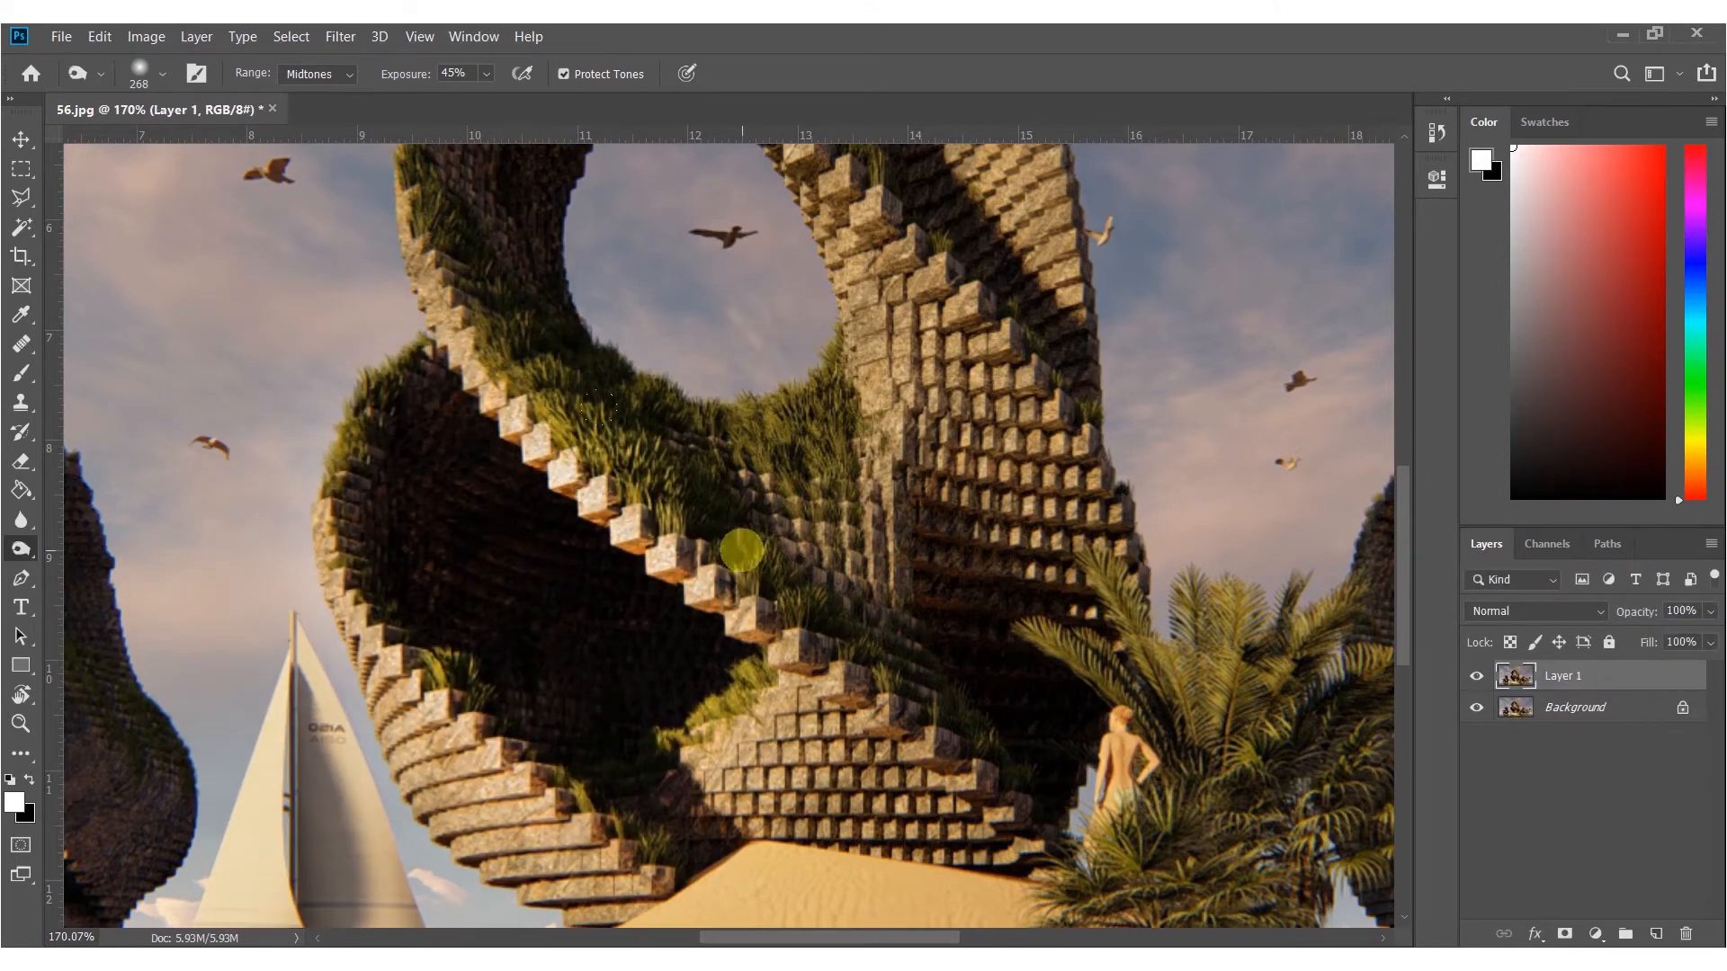
Lighten the sunlit cube faces and grass on the duplicate layer, using midtones at 45% exposure and a 459 px brush.
{"action": "scroll", "coordinate": [742, 550], "scroll_direction": "down", "scroll_amount": 4, "text": "alt"}
{"action": "mouse_move", "coordinate": [762, 625]}
{"action": "left_mouse_down"}
{"action": "mouse_move", "coordinate": [589, 738]}
{"action": "mouse_move", "coordinate": [765, 676]}
{"action": "left_mouse_up"}
{"action": "scroll", "coordinate": [763, 675], "scroll_direction": "down", "scroll_amount": 3, "text": "alt"}
{"action": "right_click_drag", "start_coordinate": [734, 636], "coordinate": [794, 639], "text": "alt"}
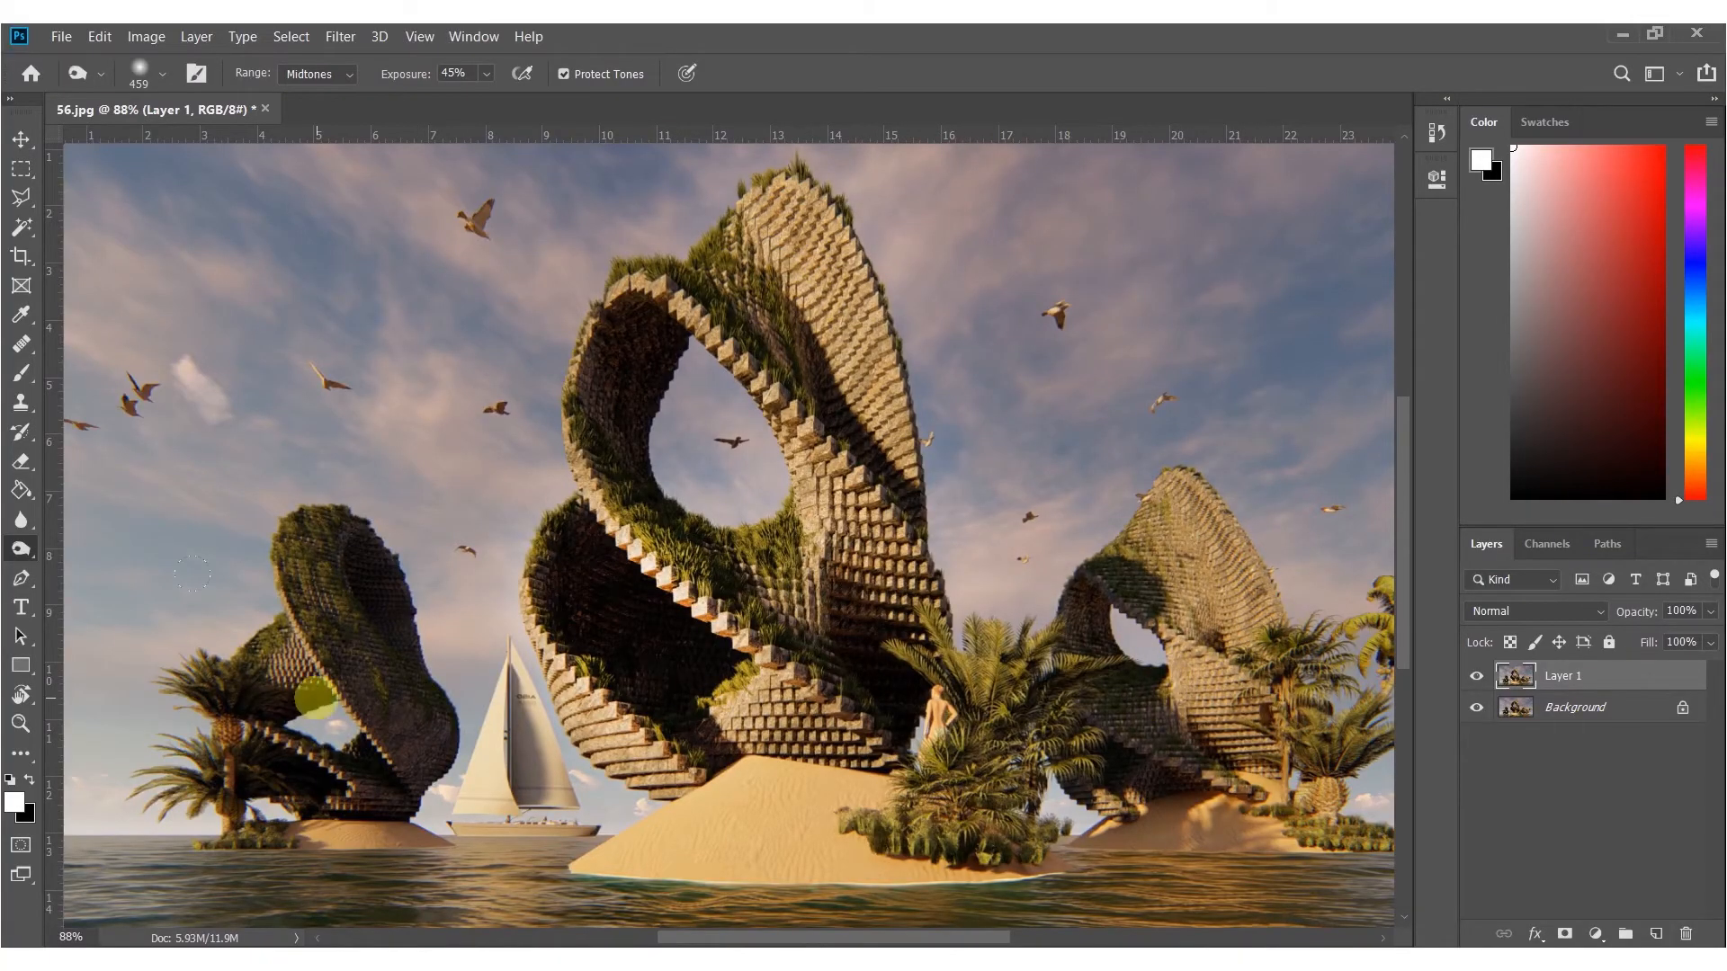
{"action": "scroll", "coordinate": [528, 424], "scroll_direction": "down", "scroll_amount": 3, "text": "alt"}
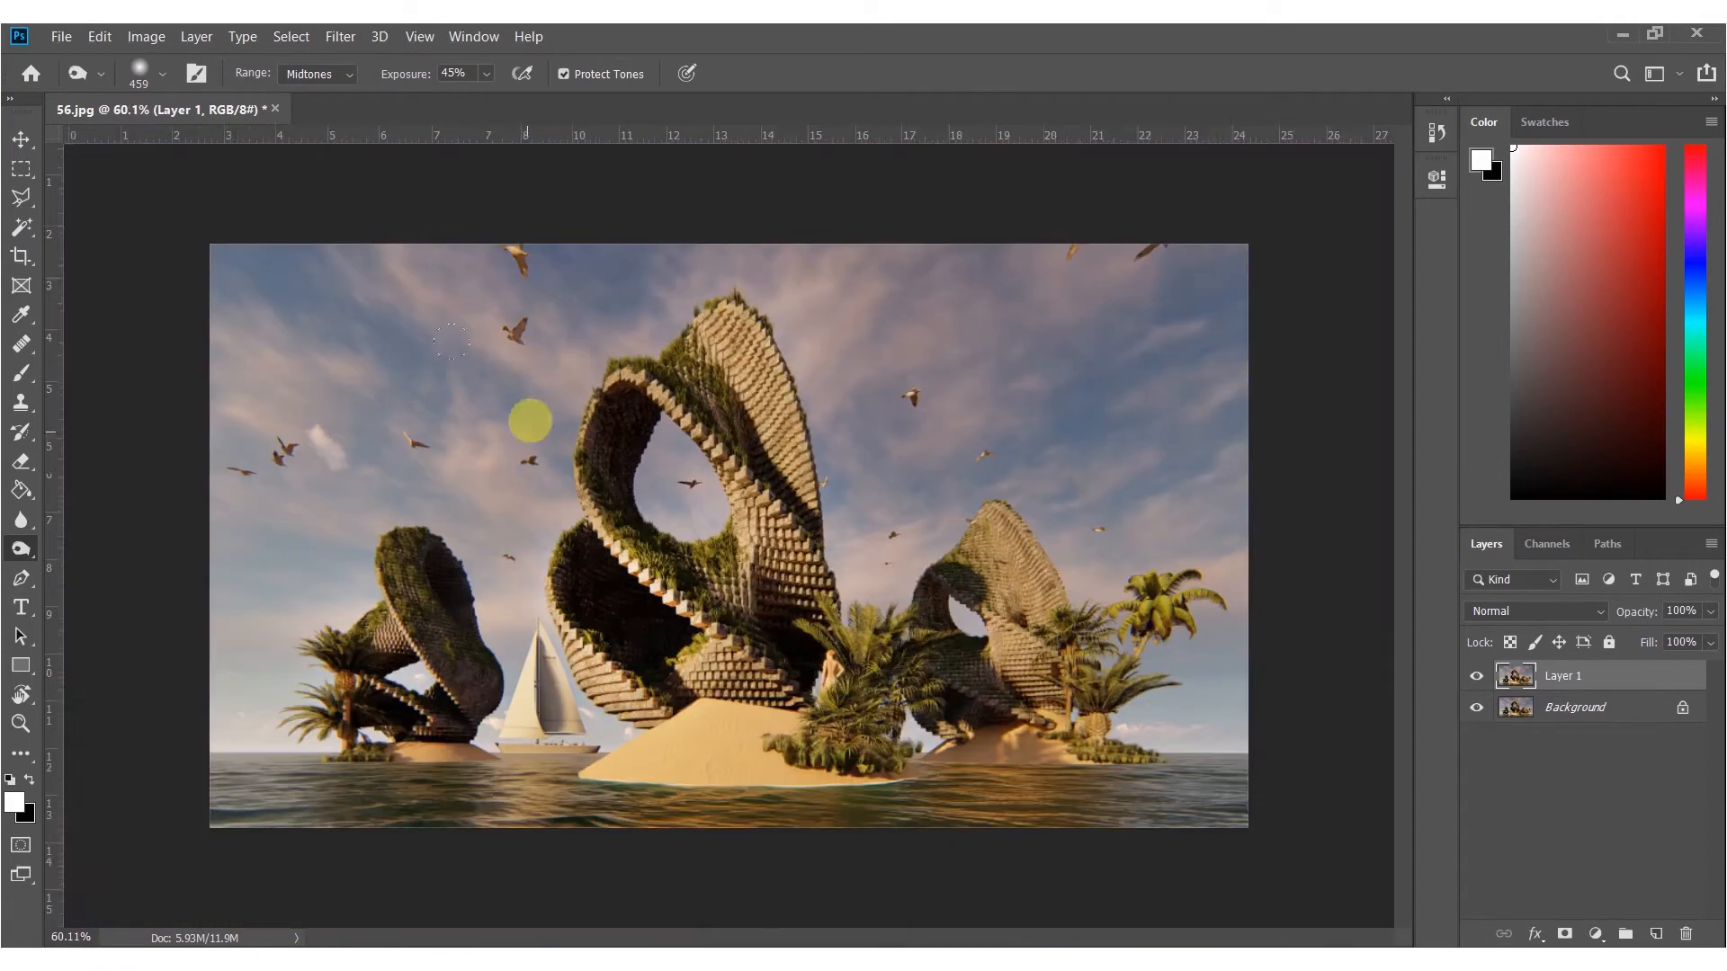
Remove the seagull cut off by the image's top edge left of the central form, using the content-aware Spot Healing Brush.
{"action": "scroll", "coordinate": [498, 251], "scroll_direction": "up", "scroll_amount": 4, "text": "alt"}
{"action": "left_click_drag", "start_coordinate": [498, 251], "coordinate": [694, 574]}
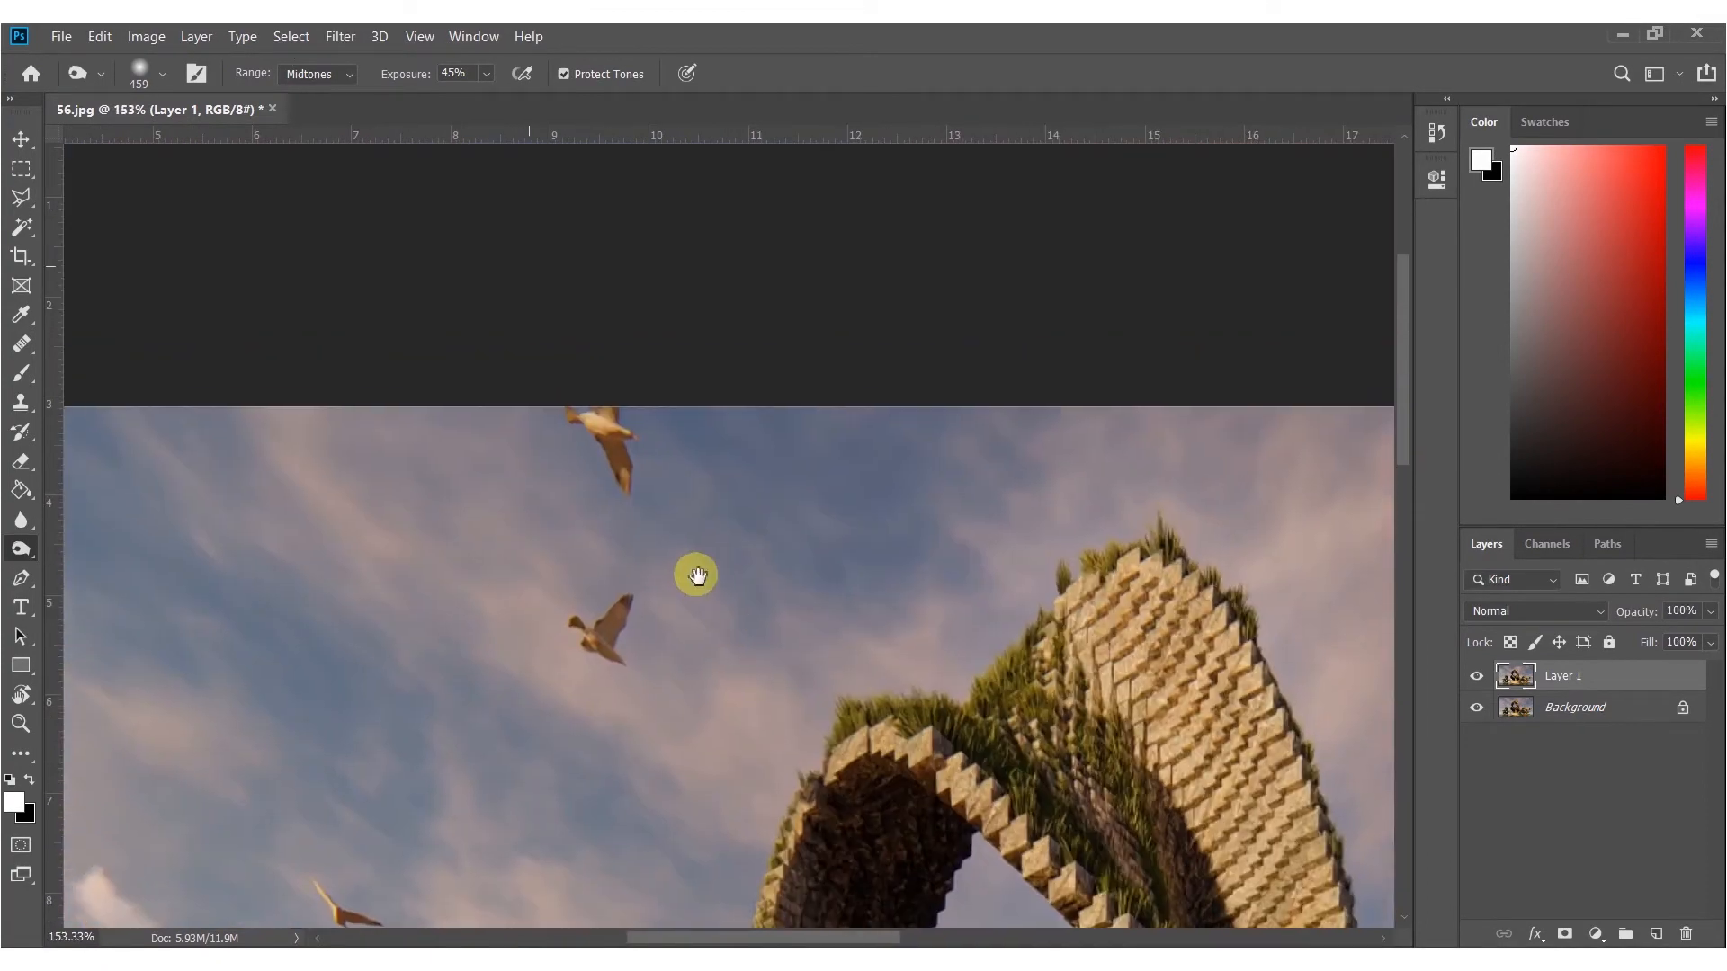
{"action": "left_click", "coordinate": [22, 345]}
{"action": "mouse_move", "coordinate": [626, 453]}
{"action": "left_mouse_down"}
{"action": "mouse_move", "coordinate": [587, 419]}
{"action": "mouse_move", "coordinate": [620, 470]}
{"action": "mouse_move", "coordinate": [589, 459]}
{"action": "left_mouse_up"}
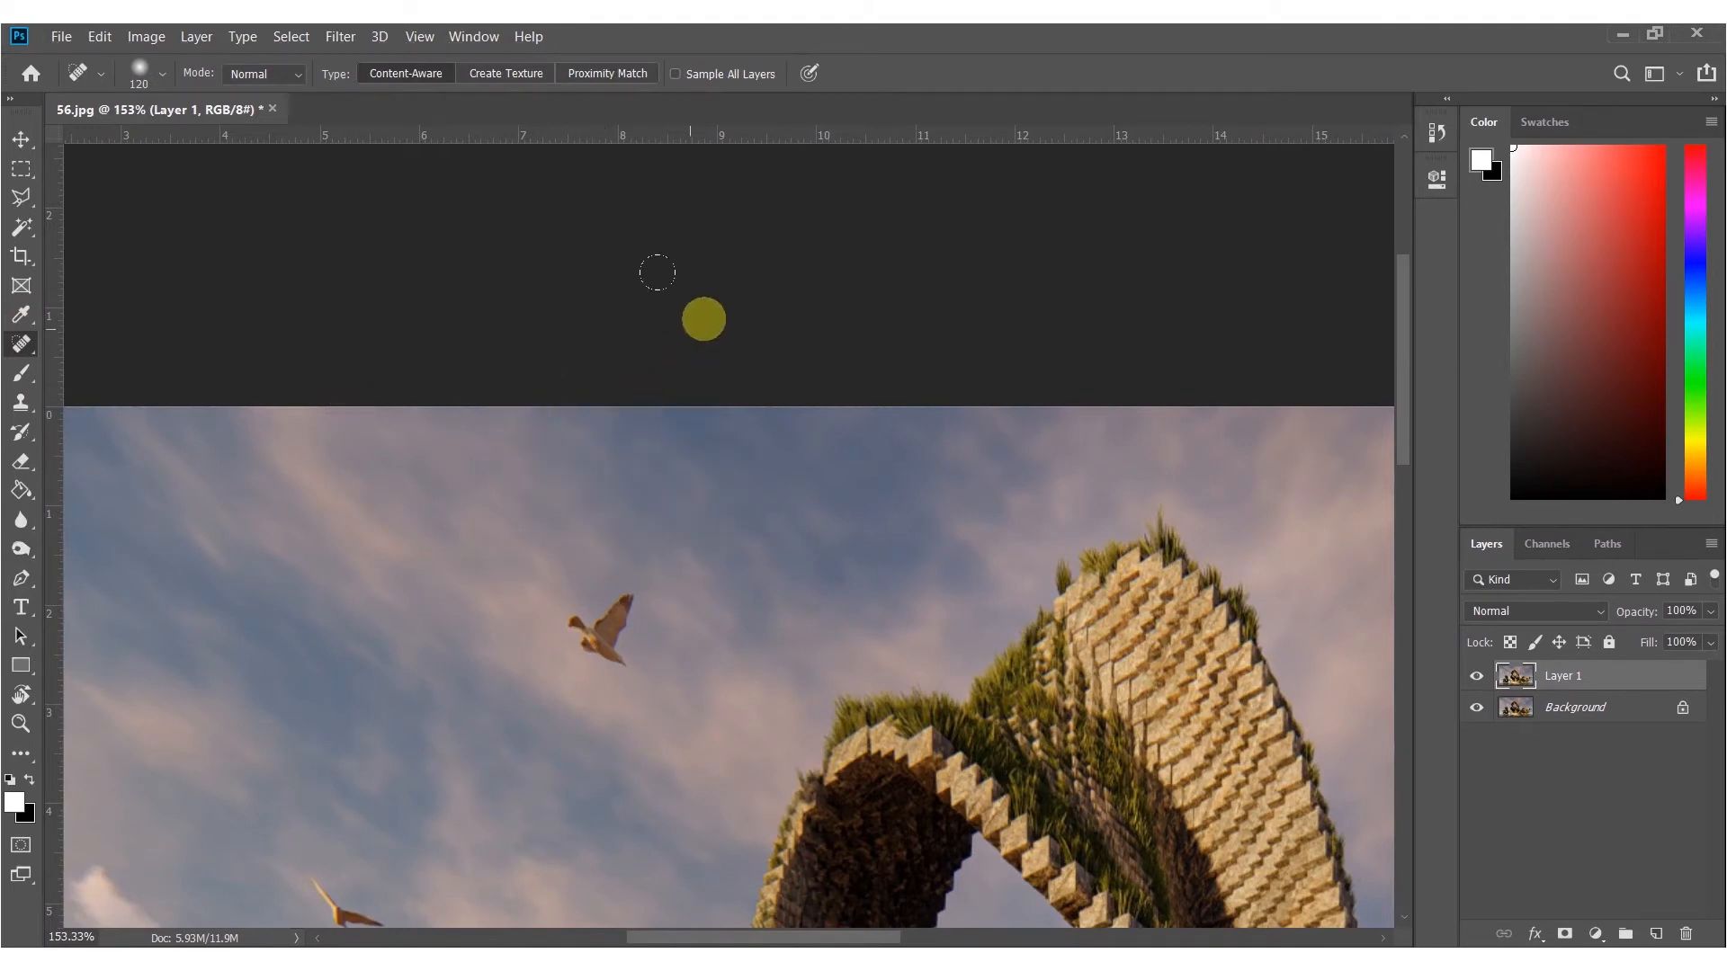
{"action": "right_click_drag", "start_coordinate": [627, 471], "coordinate": [609, 474], "text": "alt"}
{"action": "scroll", "coordinate": [644, 486], "scroll_direction": "up", "scroll_amount": 4, "text": "alt"}
{"action": "left_click_drag", "start_coordinate": [662, 513], "coordinate": [560, 462]}
Heal away the cut-off seagulls along the image's top edge right of the central form, using a 98 px brush.
{"action": "scroll", "coordinate": [664, 429], "scroll_direction": "down", "scroll_amount": 4, "text": "alt"}
{"action": "left_click_drag", "start_coordinate": [1010, 516], "coordinate": [339, 504]}
{"action": "left_click_drag", "start_coordinate": [1140, 477], "coordinate": [350, 504]}
{"action": "scroll", "coordinate": [542, 361], "scroll_direction": "up", "scroll_amount": 3, "text": "alt"}
{"action": "left_click_drag", "start_coordinate": [597, 451], "coordinate": [629, 401]}
{"action": "left_click_drag", "start_coordinate": [528, 634], "coordinate": [856, 608]}
{"action": "left_click_drag", "start_coordinate": [877, 418], "coordinate": [783, 488]}
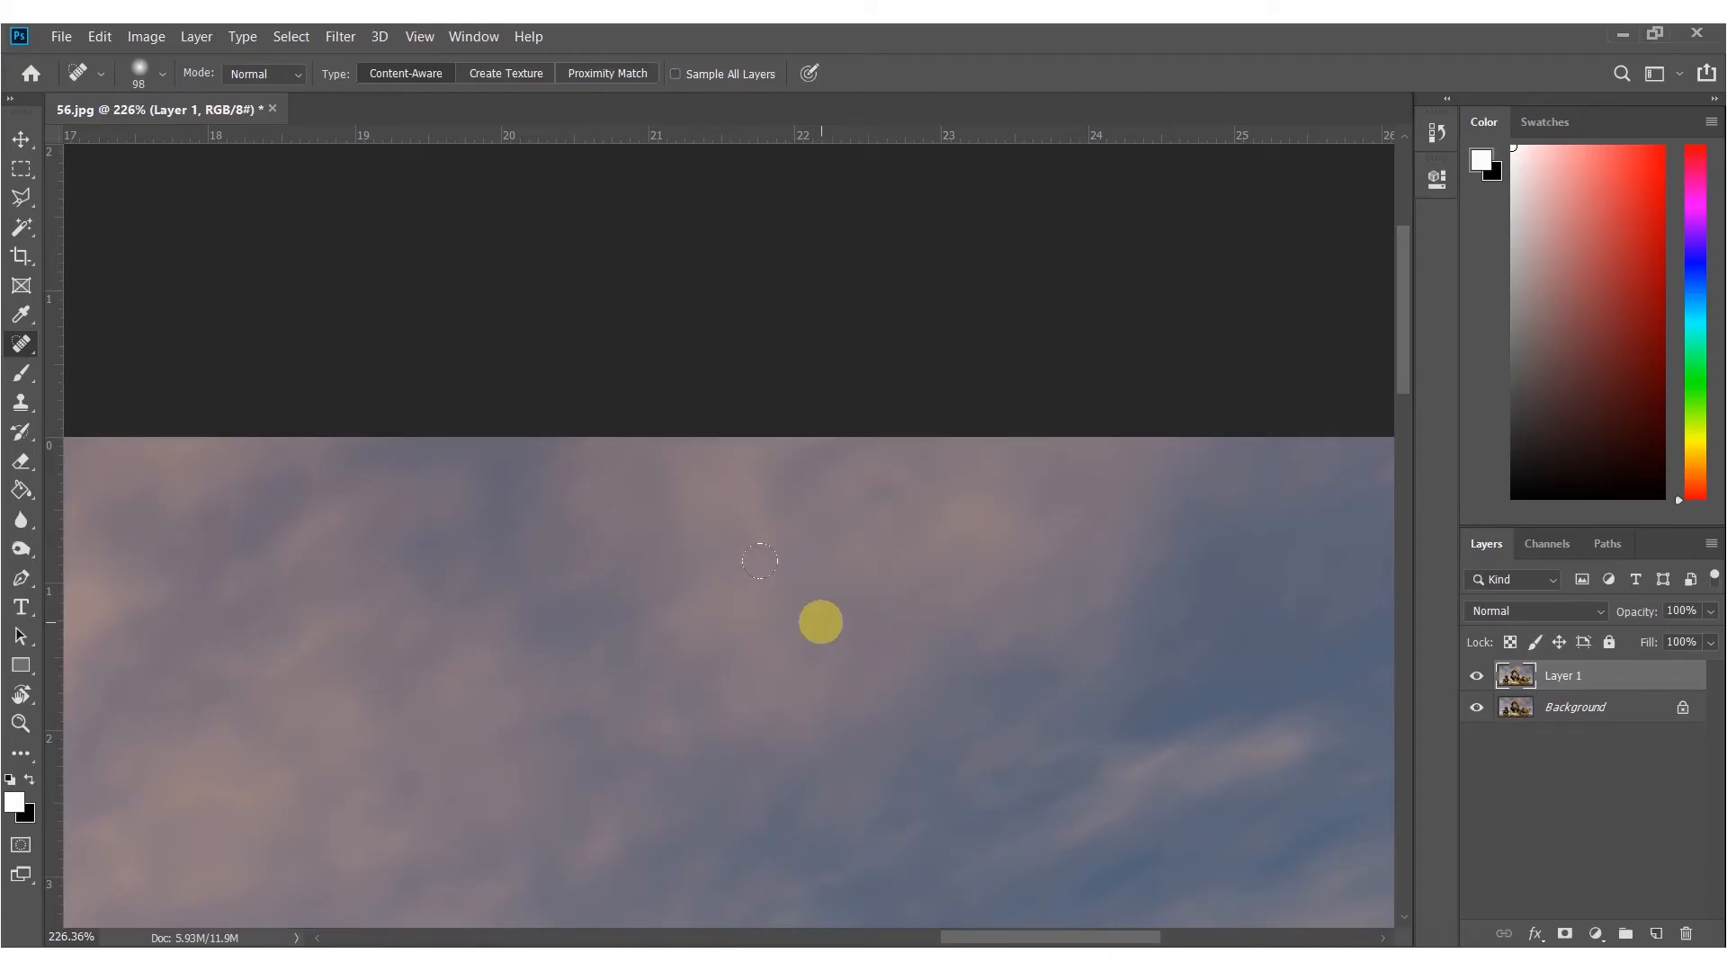
{"action": "scroll", "coordinate": [817, 617], "scroll_direction": "down", "scroll_amount": 5, "text": "alt"}
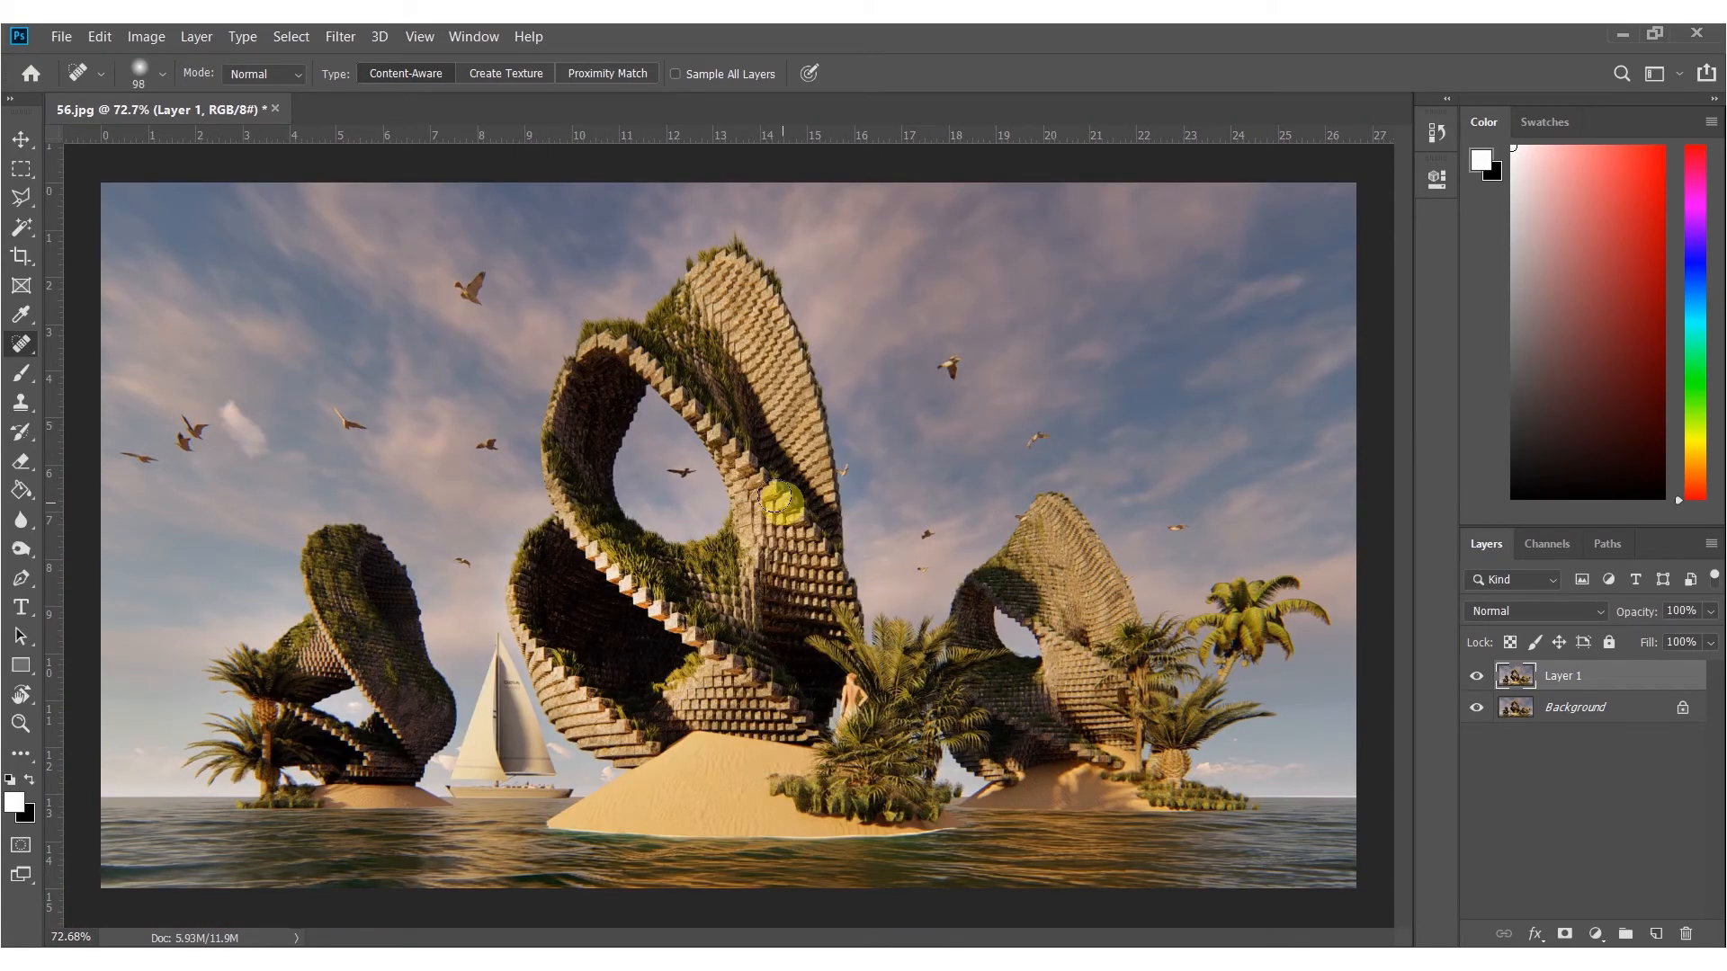
Try an automatic tone correction on the duplicate layer and undo it.
{"action": "key", "text": "m"}
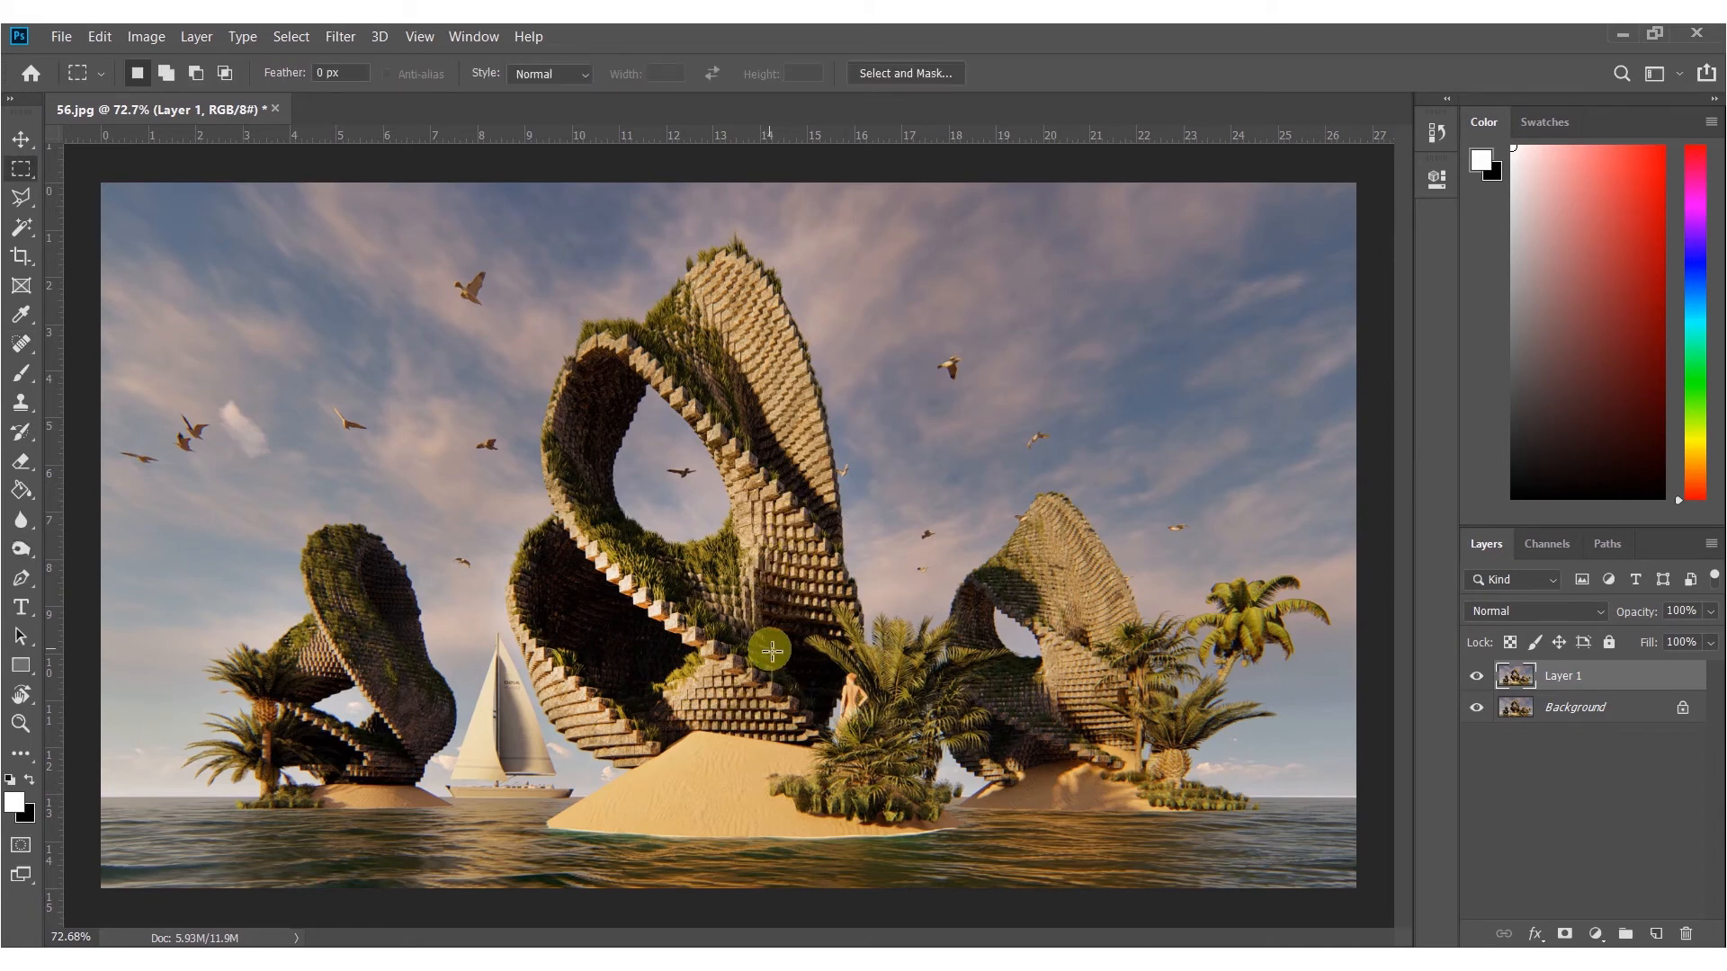
{"action": "left_click", "coordinate": [145, 36]}
{"action": "left_click", "coordinate": [176, 120]}
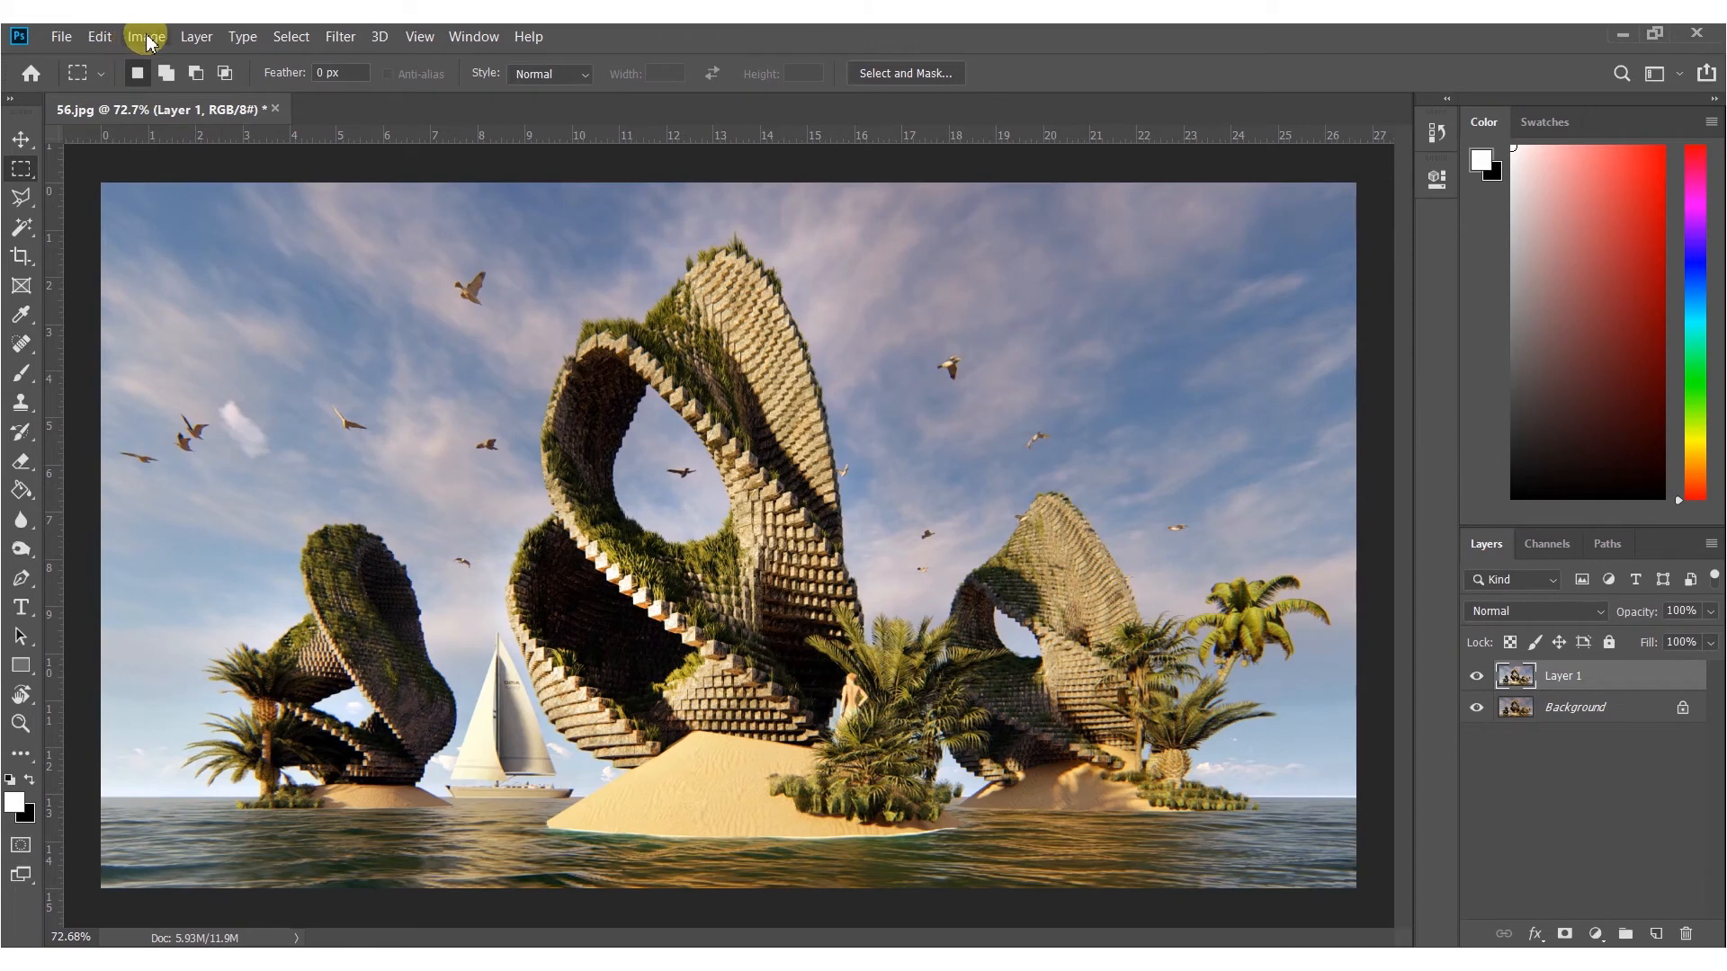
{"action": "key", "text": "ctrl+z"}
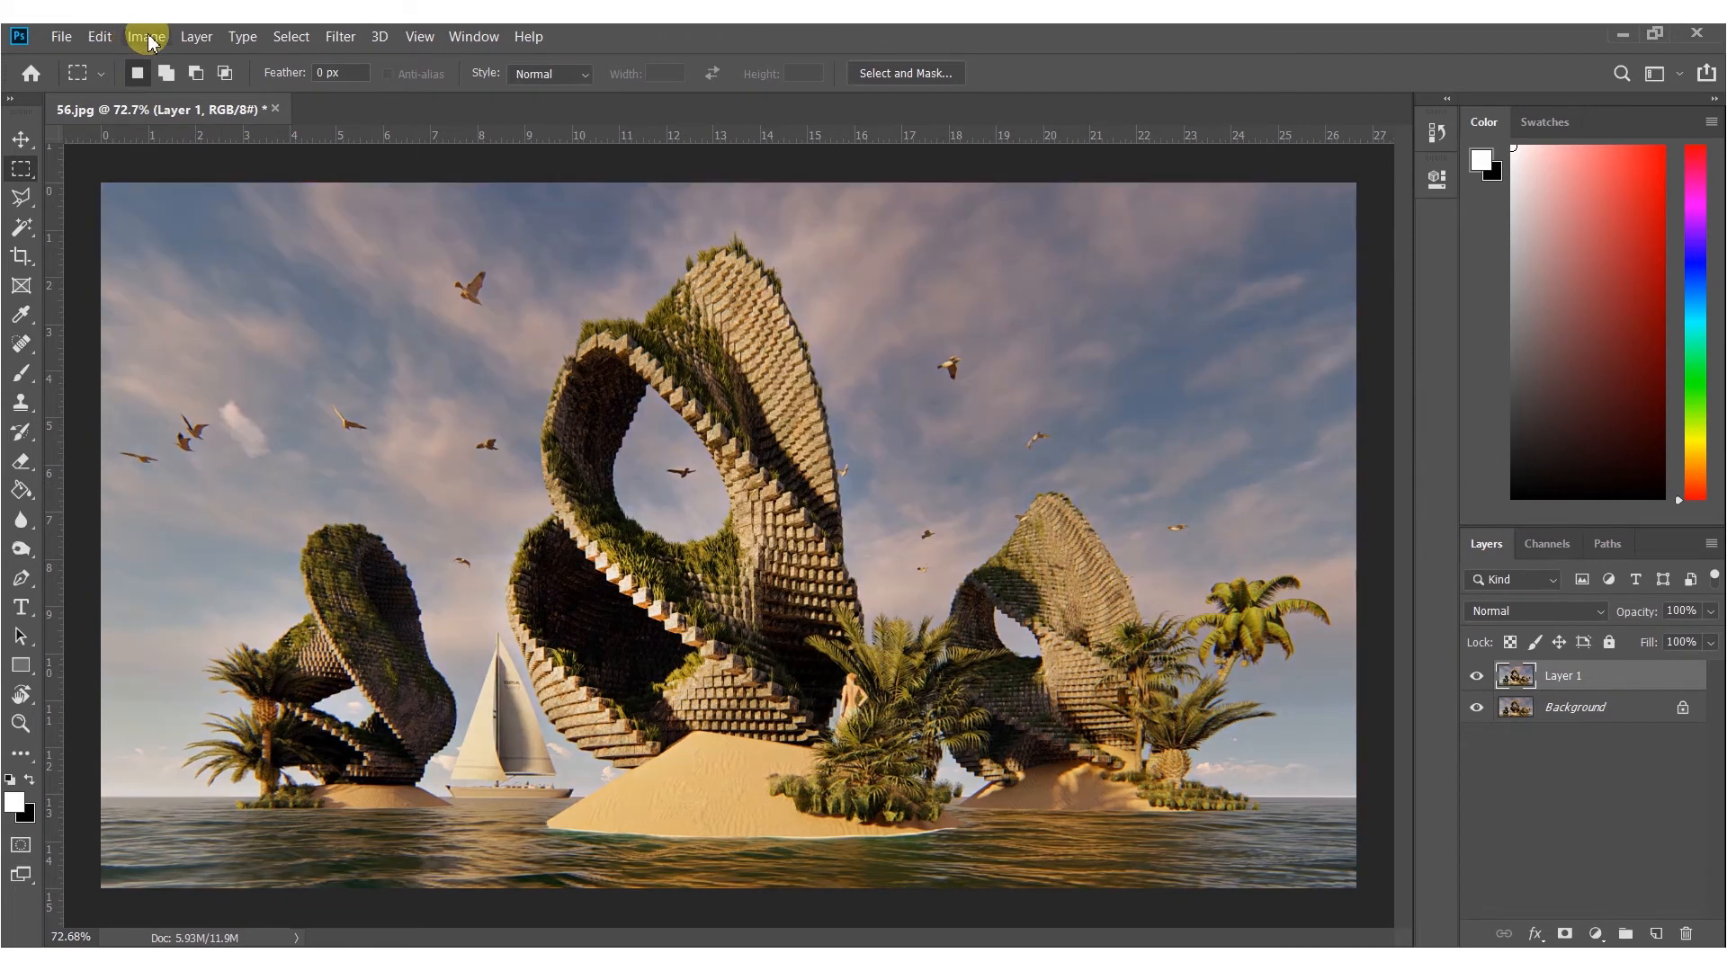
Apply Auto Contrast and Auto Color to the duplicate layer.
{"action": "left_click", "coordinate": [146, 36]}
{"action": "left_click", "coordinate": [181, 142]}
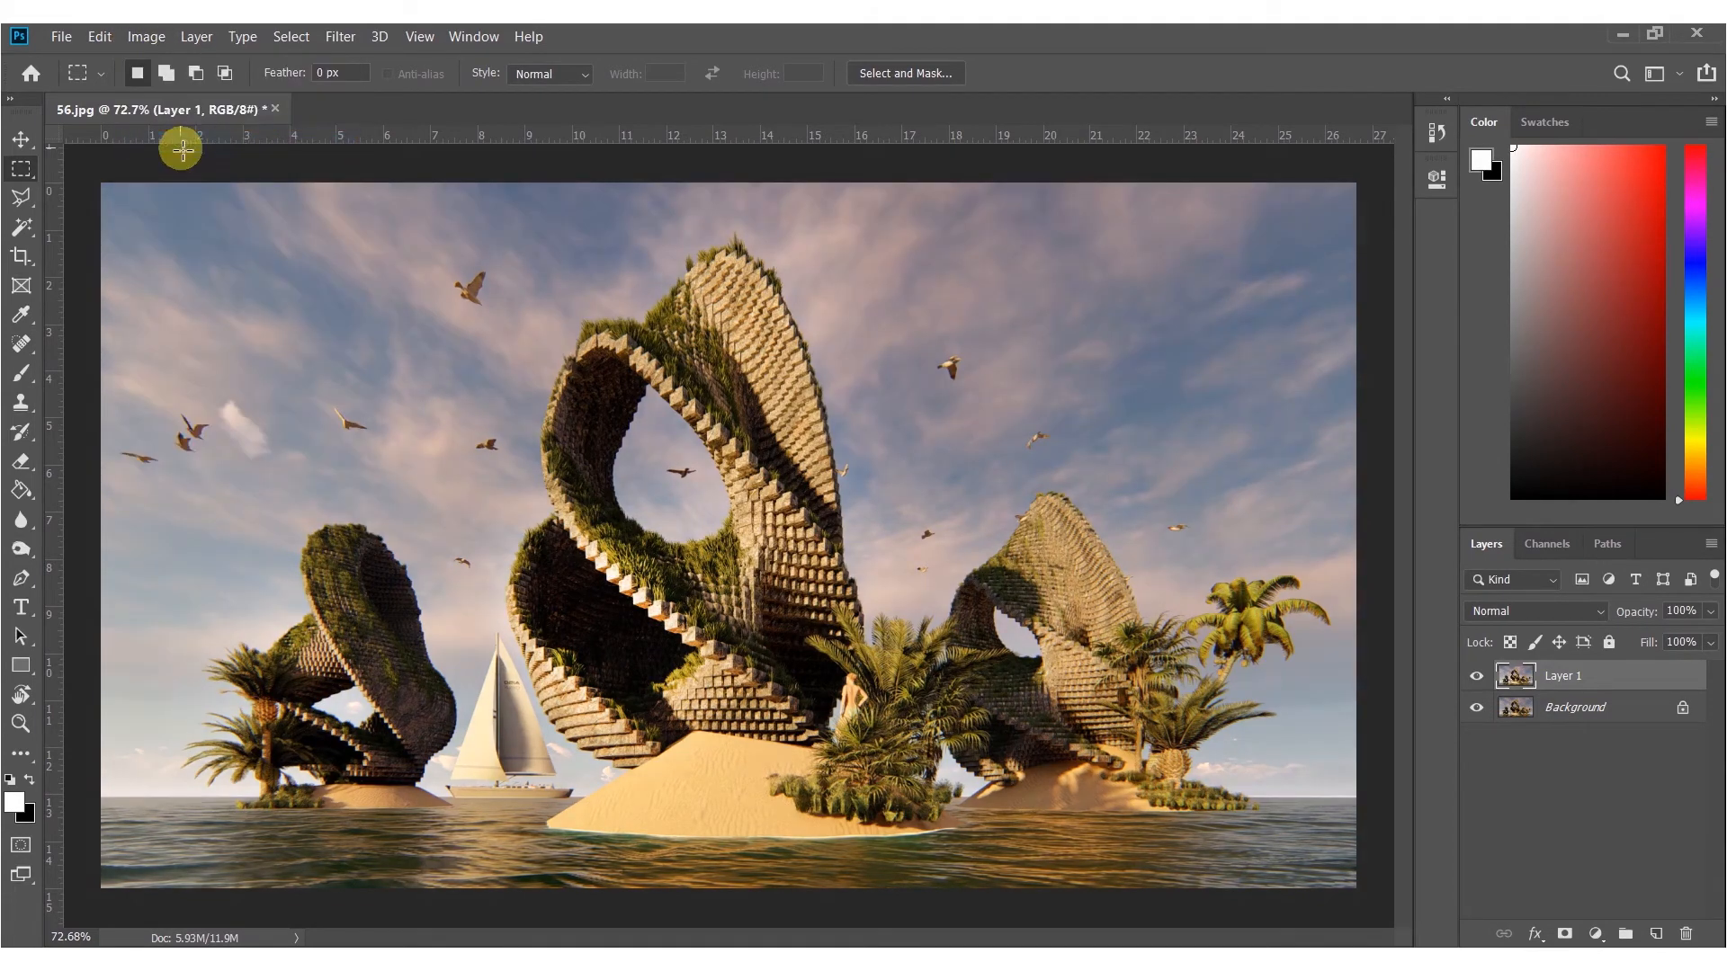
{"action": "left_click", "coordinate": [144, 36]}
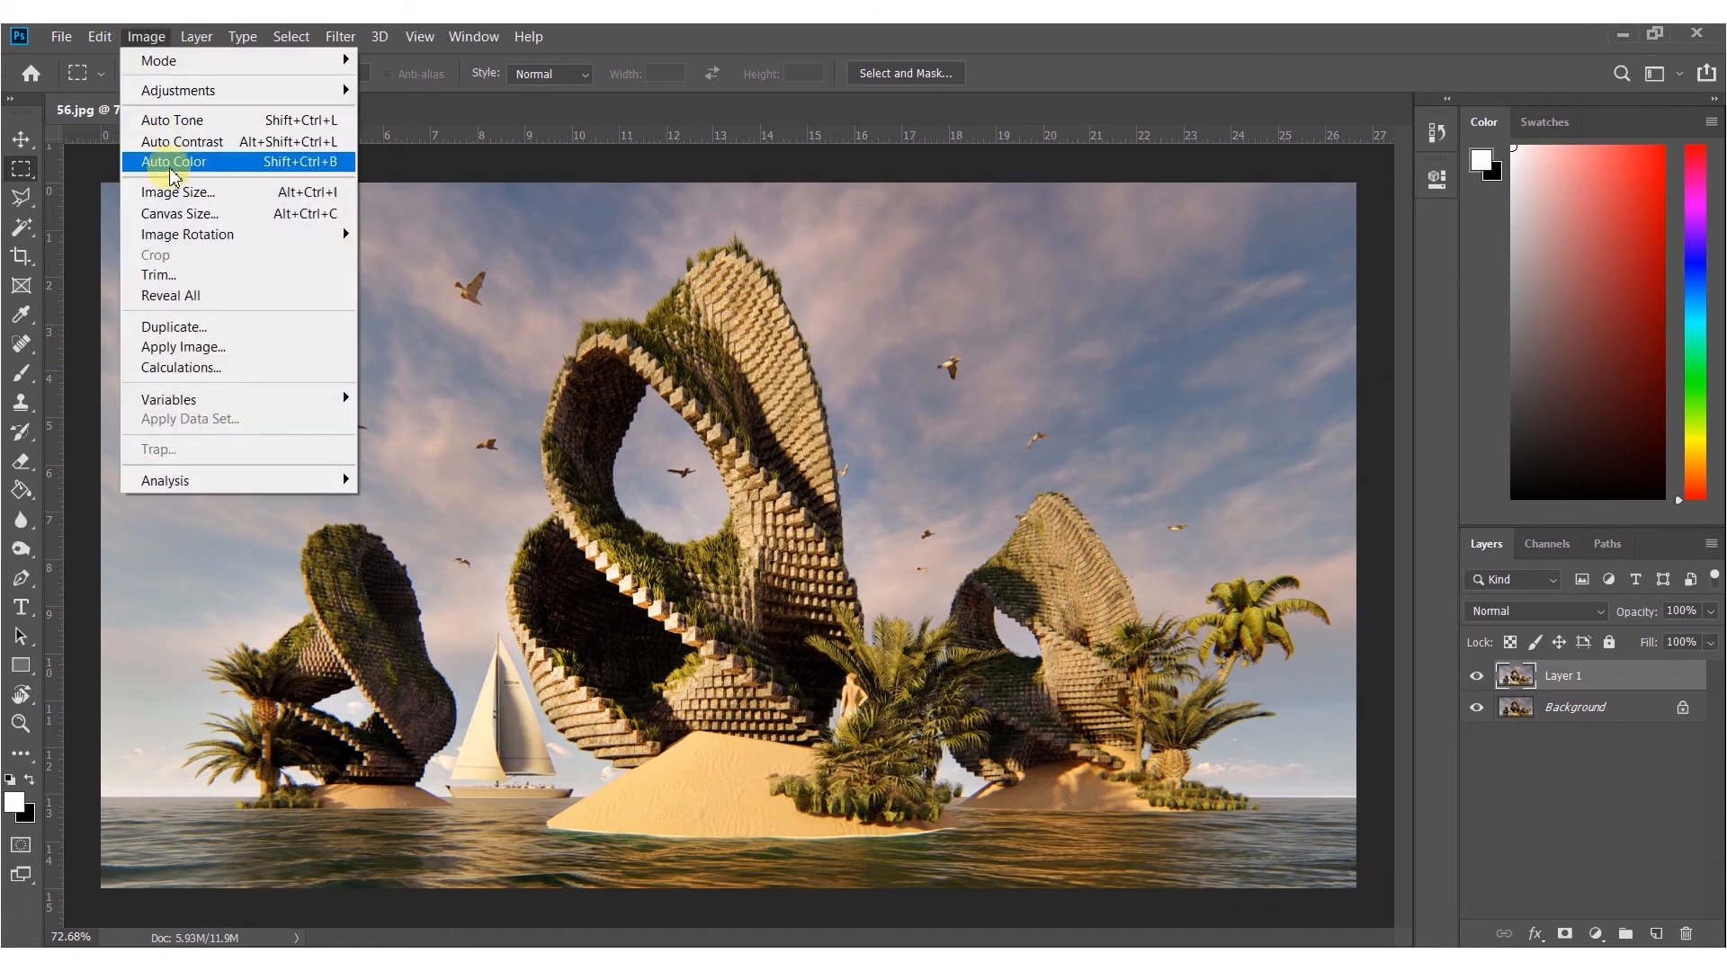
{"action": "left_click", "coordinate": [175, 162]}
Lighten the cube forms, islands and sky on the duplicate layer, using midtones at 45% exposure and a brush enlarged to 702 px.
{"action": "scroll", "coordinate": [674, 499], "scroll_direction": "down", "scroll_amount": 5, "text": "alt"}
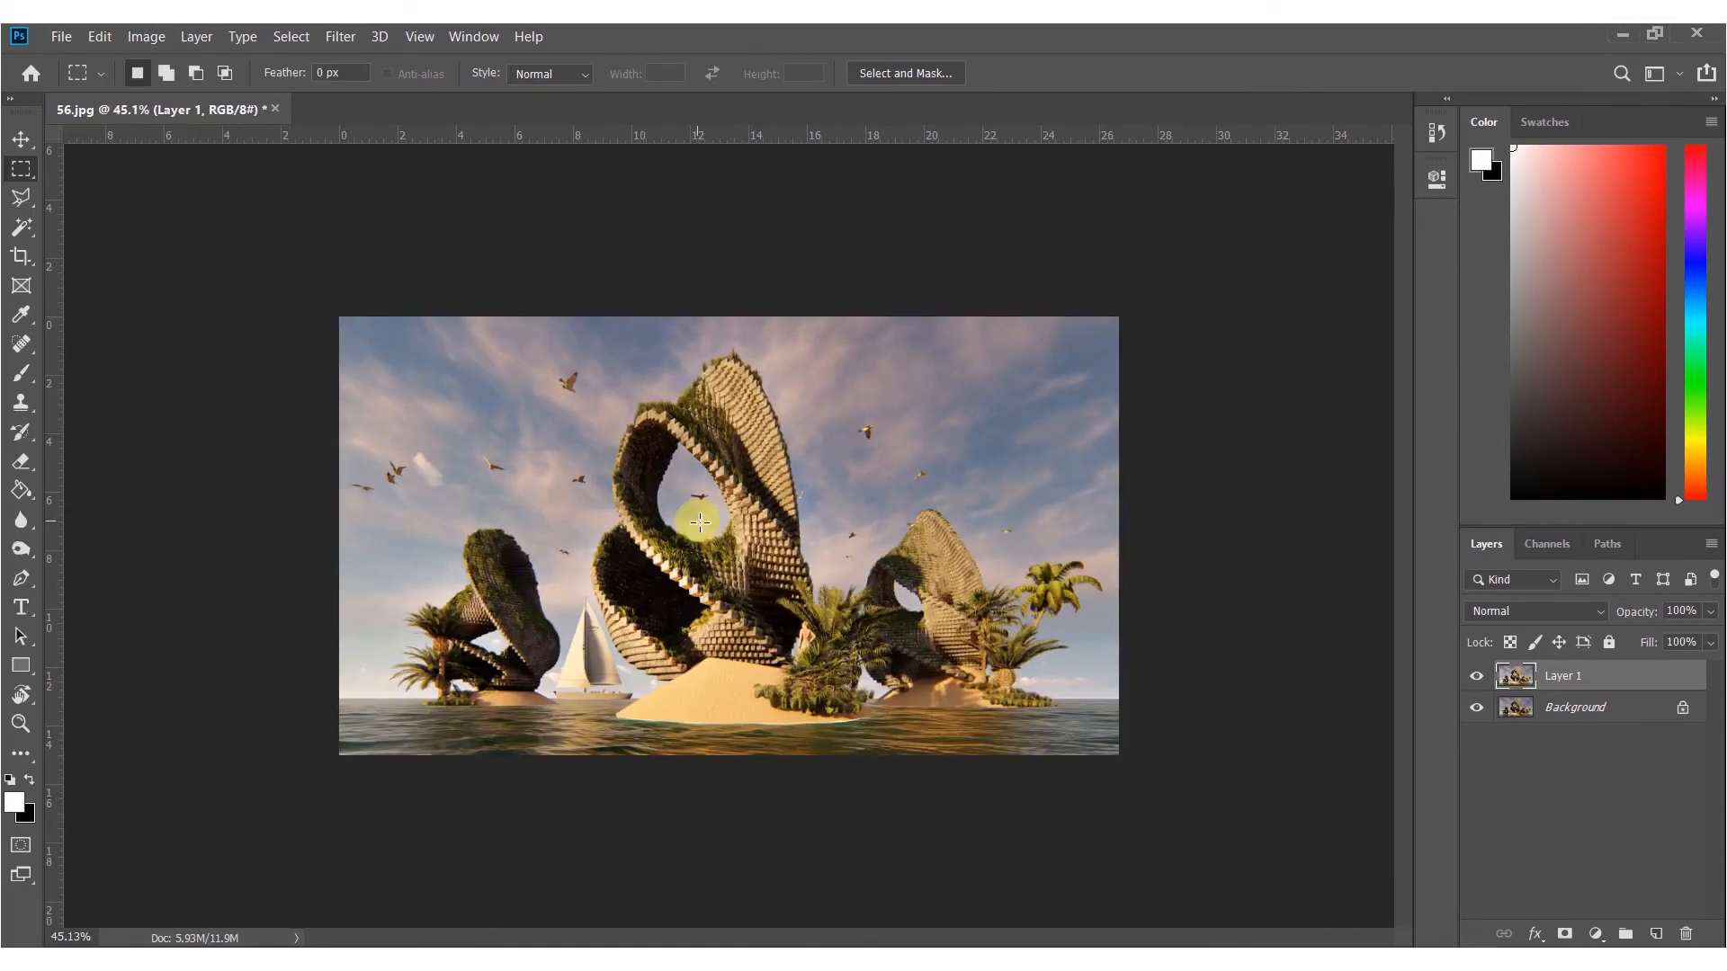
{"action": "scroll", "coordinate": [682, 548], "scroll_direction": "up", "scroll_amount": 2, "text": "alt"}
{"action": "key", "text": "o"}
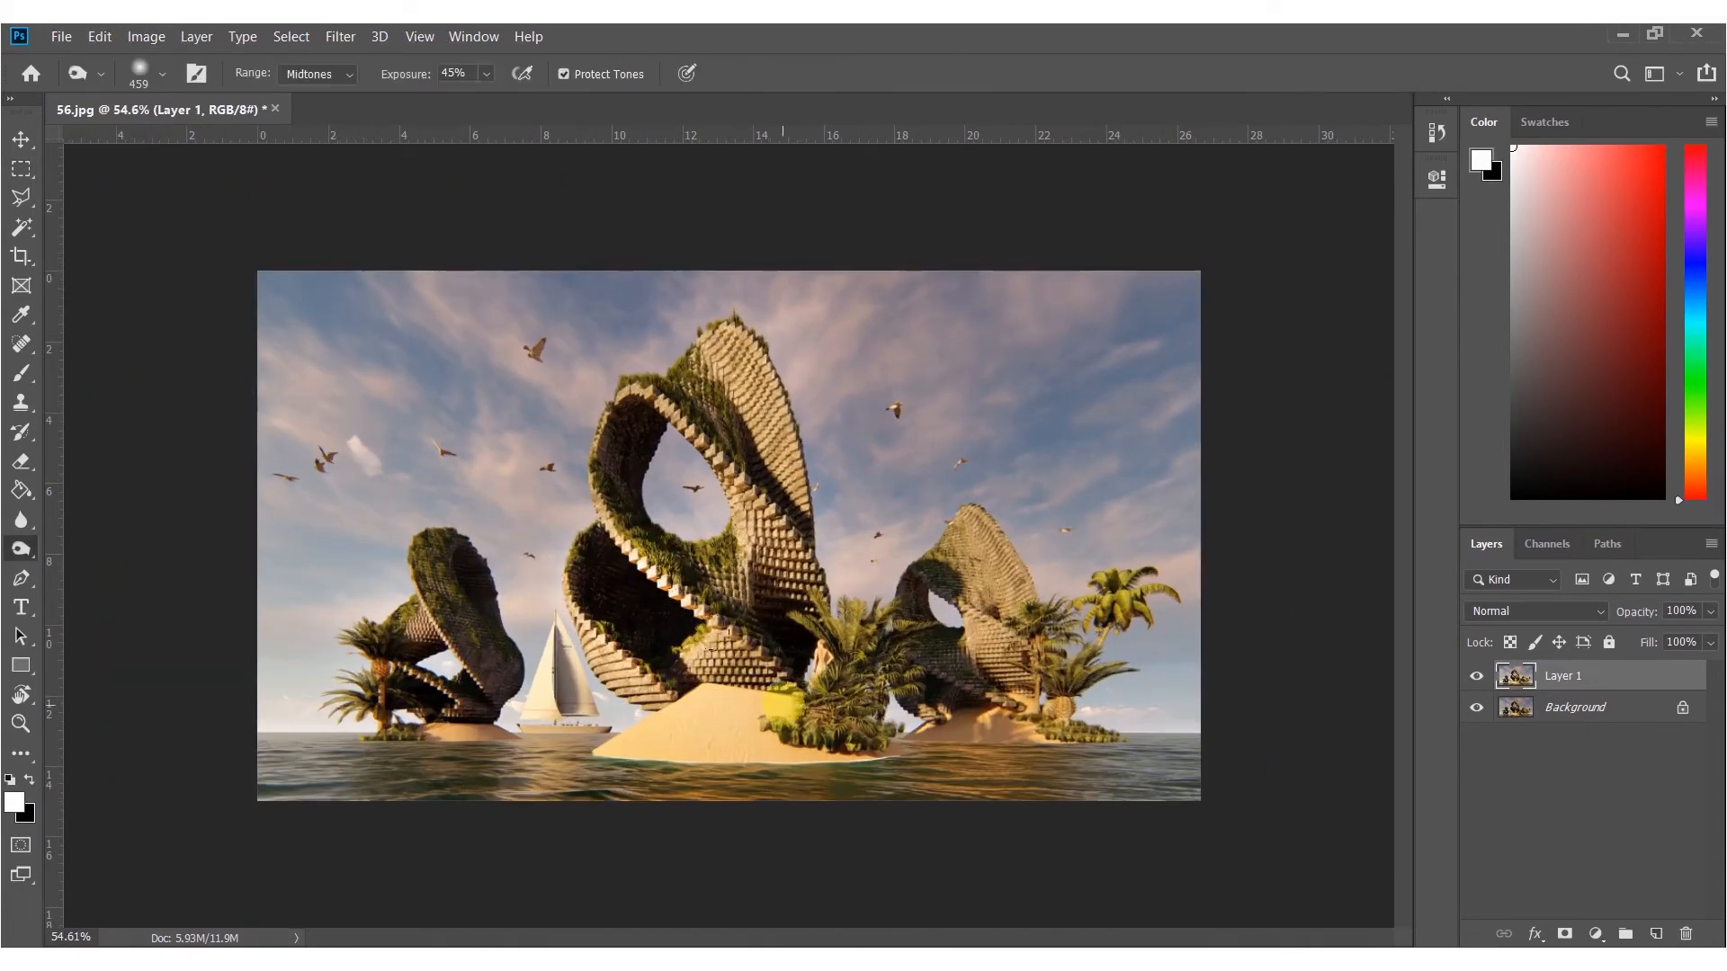
{"action": "left_click_drag", "start_coordinate": [757, 619], "coordinate": [744, 391]}
{"action": "mouse_move", "coordinate": [1017, 626]}
{"action": "left_mouse_down"}
{"action": "mouse_move", "coordinate": [976, 661]}
{"action": "mouse_move", "coordinate": [998, 642]}
{"action": "left_mouse_up"}
{"action": "mouse_move", "coordinate": [1092, 711]}
{"action": "left_mouse_down"}
{"action": "mouse_move", "coordinate": [1071, 790]}
{"action": "mouse_move", "coordinate": [593, 821]}
{"action": "mouse_move", "coordinate": [1144, 801]}
{"action": "mouse_move", "coordinate": [1074, 814]}
{"action": "mouse_move", "coordinate": [409, 752]}
{"action": "mouse_move", "coordinate": [339, 770]}
{"action": "mouse_move", "coordinate": [340, 681]}
{"action": "left_mouse_up"}
{"action": "mouse_move", "coordinate": [331, 518]}
{"action": "left_mouse_down"}
{"action": "mouse_move", "coordinate": [360, 467]}
{"action": "mouse_move", "coordinate": [286, 421]}
{"action": "mouse_move", "coordinate": [125, 186]}
{"action": "left_mouse_up"}
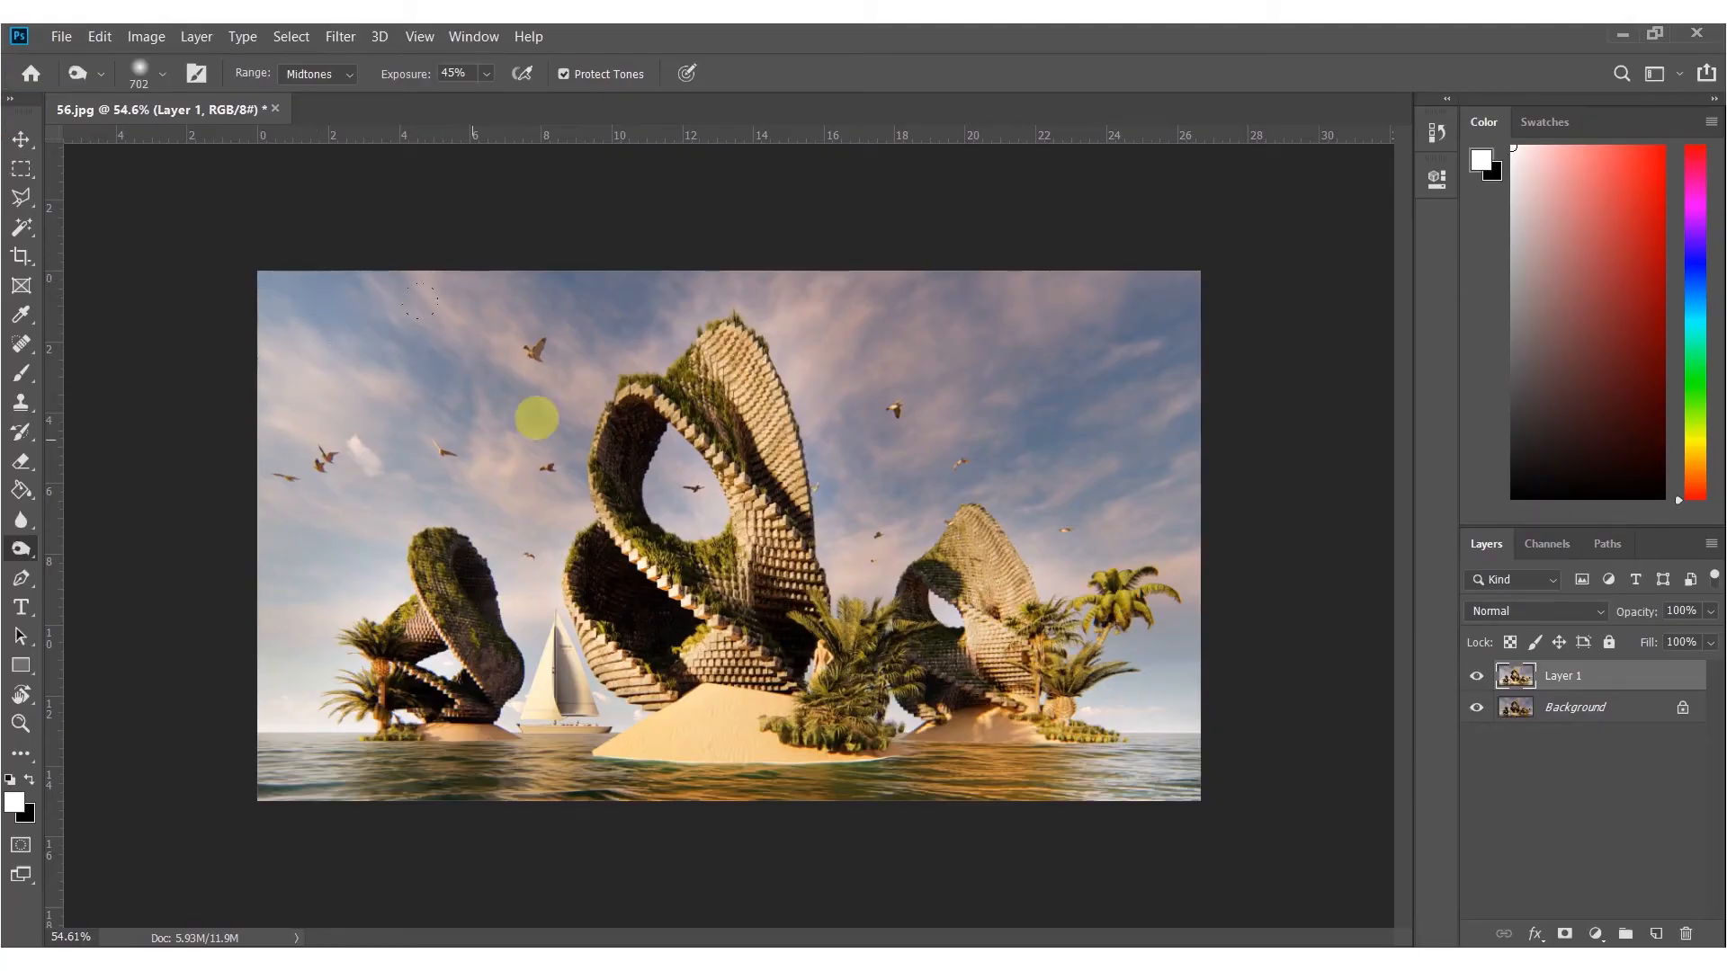
Add a new layer and darken the image's bottom and top edges on it with a soft black 491 px brush at 100% opacity.
{"action": "key", "text": "ctrl+shift+n"}
{"action": "key", "text": "Return"}
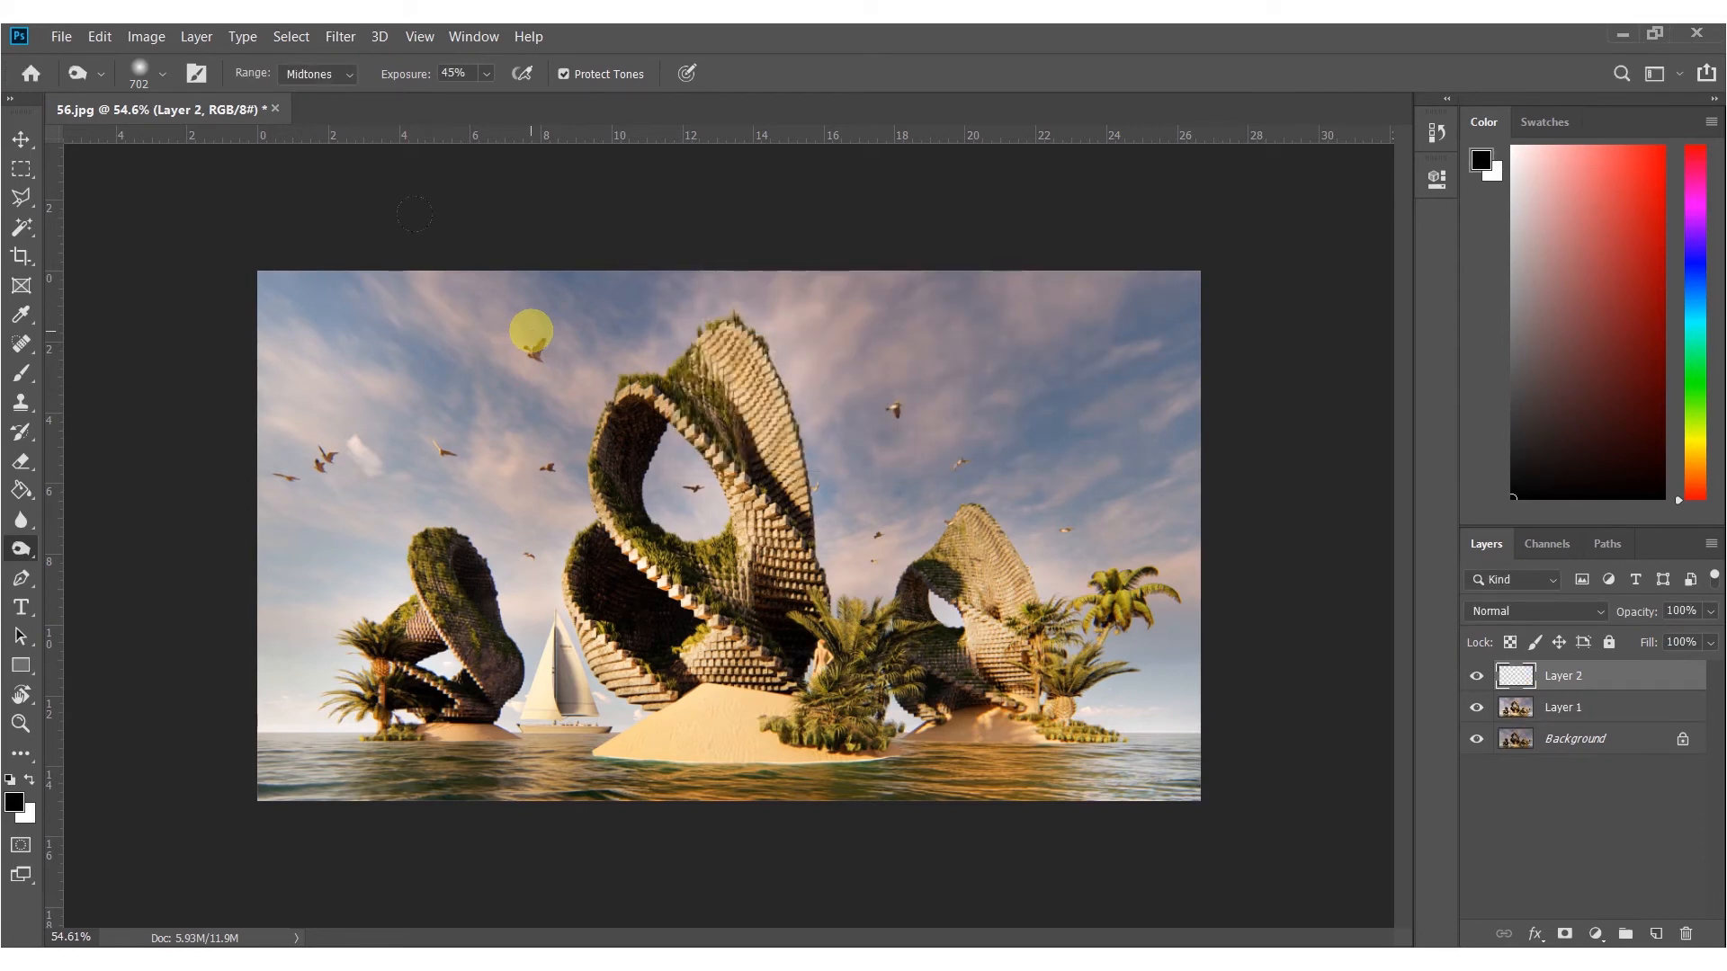
{"action": "key", "text": "b"}
{"action": "mouse_move", "coordinate": [391, 728]}
{"action": "right_mouse_down", "text": "alt"}
{"action": "mouse_move", "coordinate": [530, 710]}
{"action": "mouse_move", "coordinate": [420, 31]}
{"action": "mouse_move", "coordinate": [385, 231]}
{"action": "right_mouse_up", "text": "alt"}
{"action": "scroll", "coordinate": [467, 830], "scroll_direction": "down", "scroll_amount": 3, "text": "alt"}
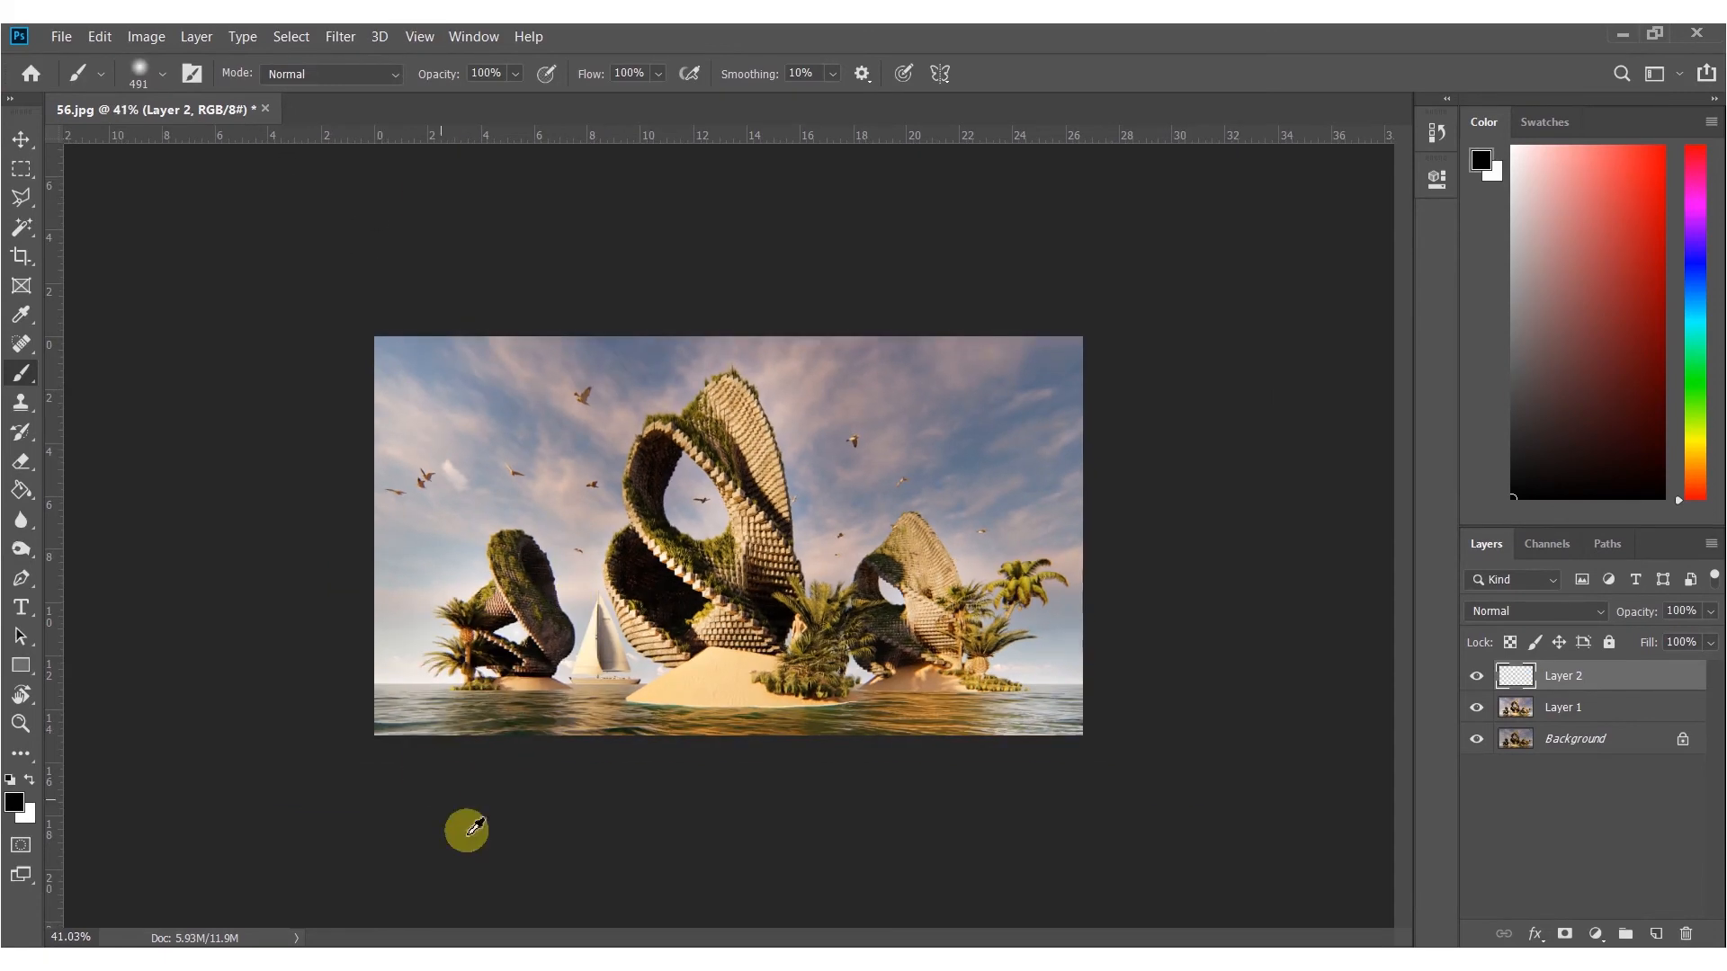
{"action": "left_click_drag", "start_coordinate": [298, 723], "coordinate": [1106, 733]}
{"action": "left_click_drag", "start_coordinate": [1035, 275], "coordinate": [146, 264]}
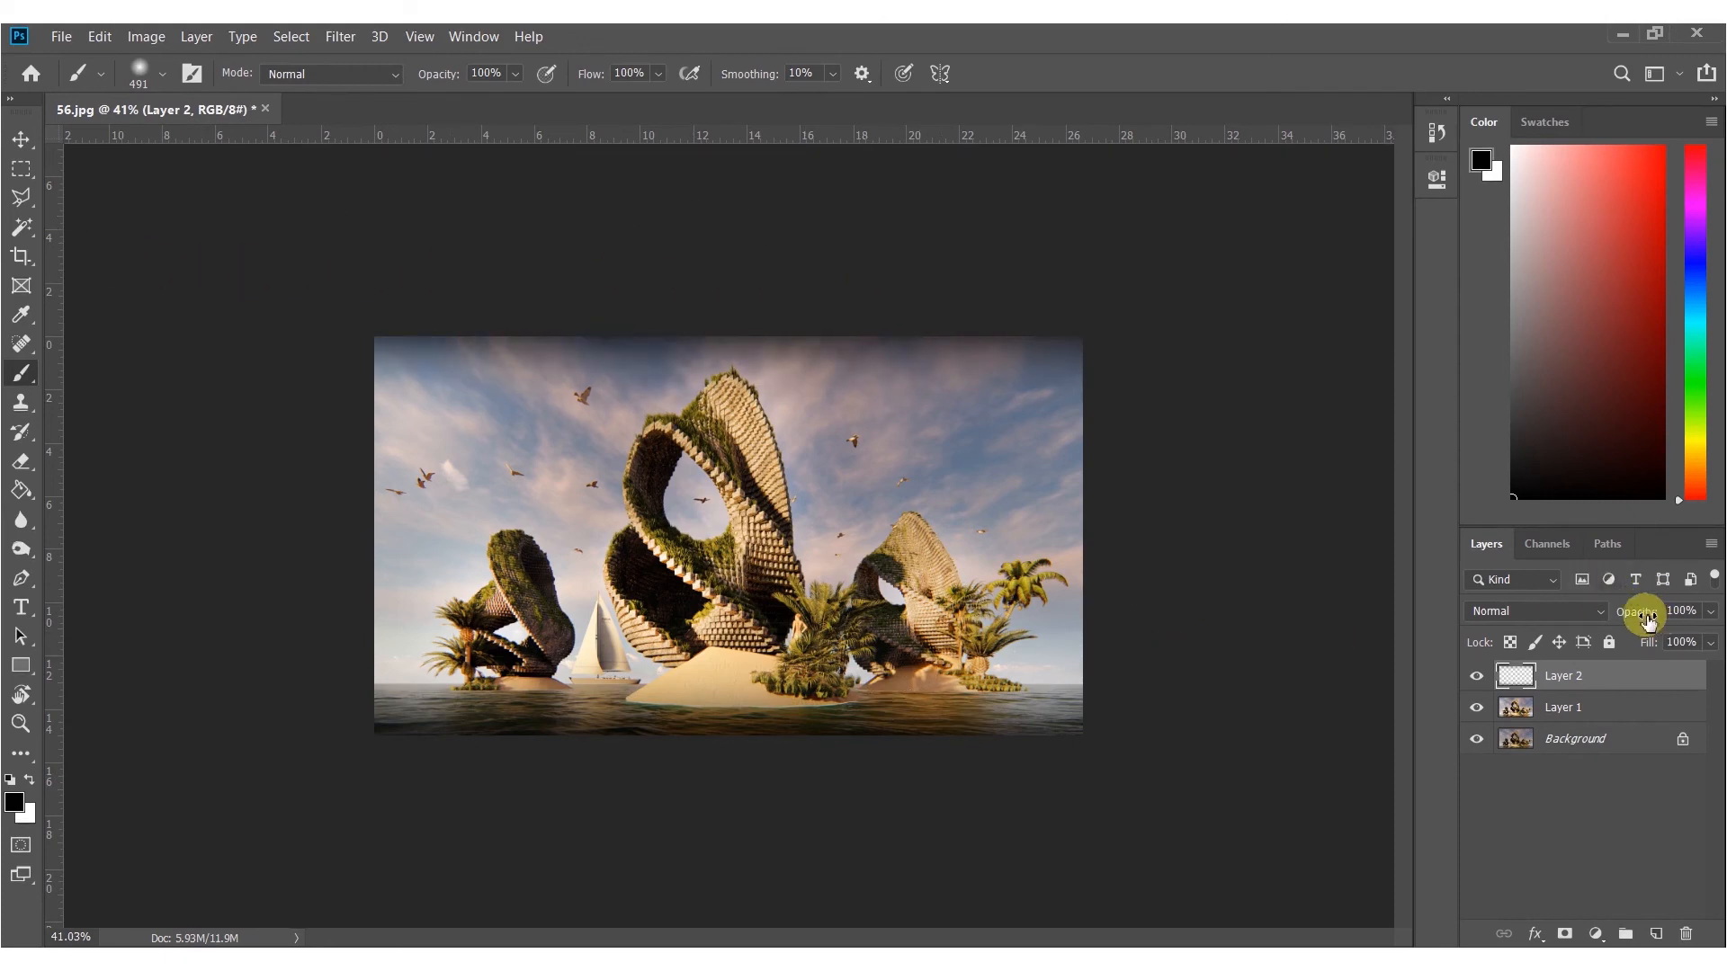
Set the edge-darkening layer's opacity to 87% and flatten all layers into the Background.
{"action": "left_click_drag", "start_coordinate": [1646, 621], "coordinate": [1637, 620]}
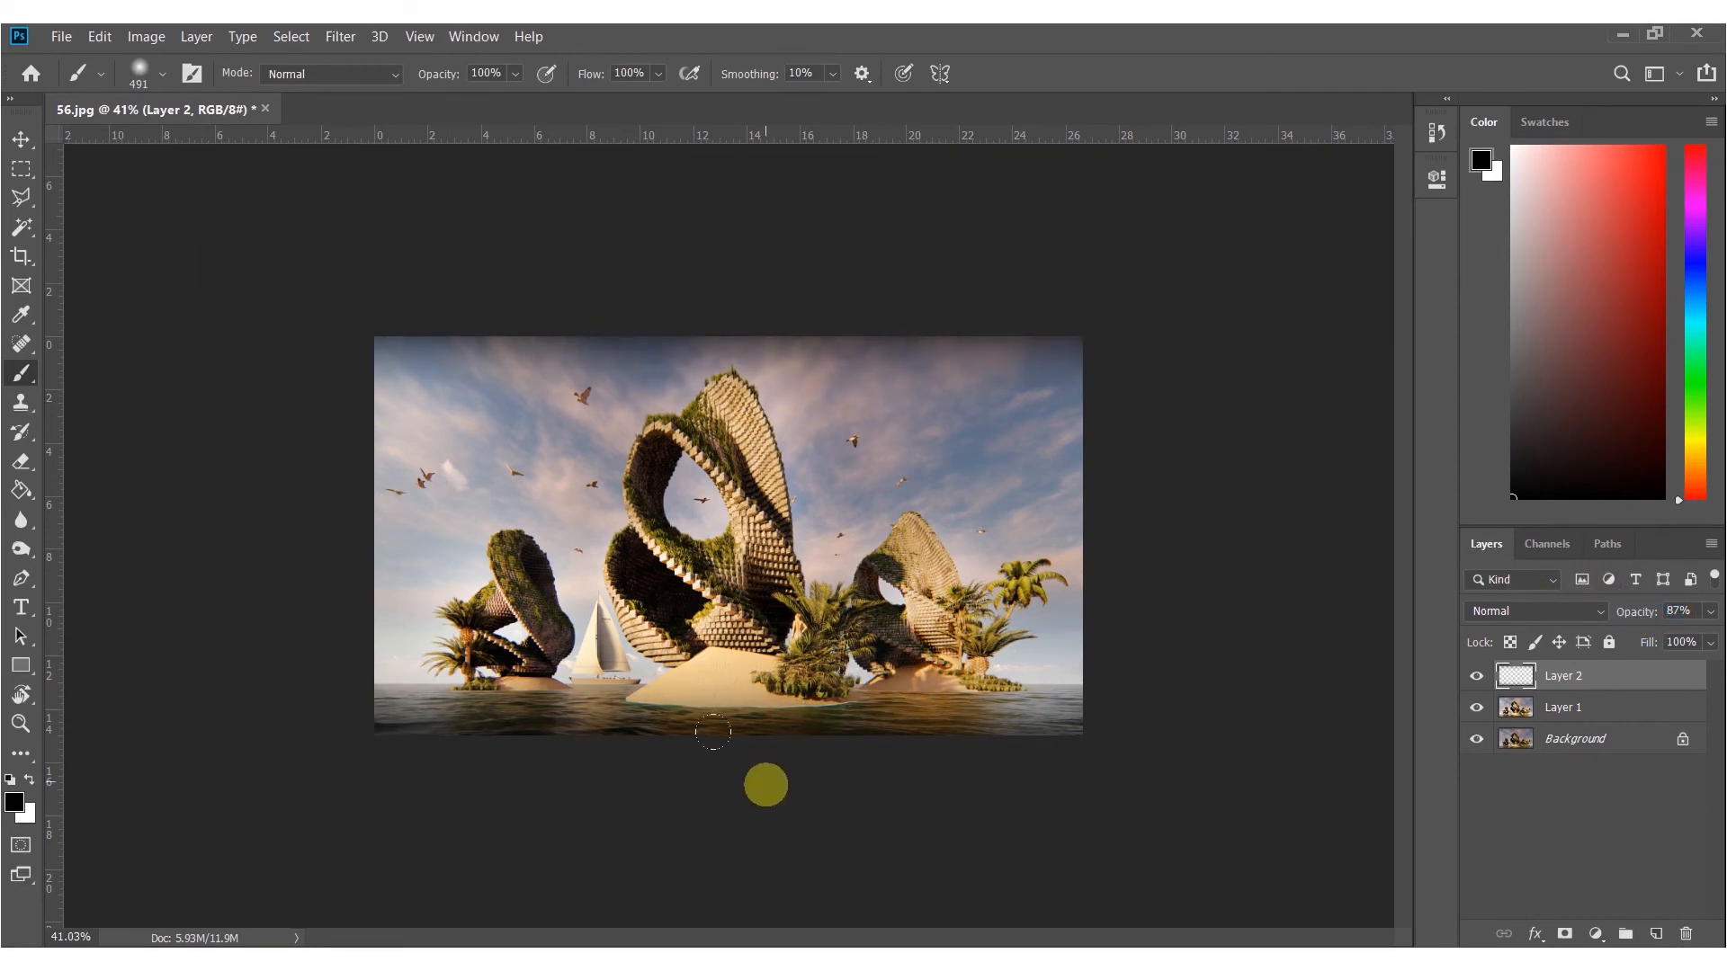
{"action": "key", "text": "e"}
{"action": "mouse_move", "coordinate": [844, 575]}
{"action": "right_mouse_down", "text": "alt"}
{"action": "mouse_move", "coordinate": [624, 572]}
{"action": "mouse_move", "coordinate": [534, 551]}
{"action": "right_mouse_up", "text": "alt"}
{"action": "right_click_drag", "start_coordinate": [665, 539], "coordinate": [707, 538], "text": "alt"}
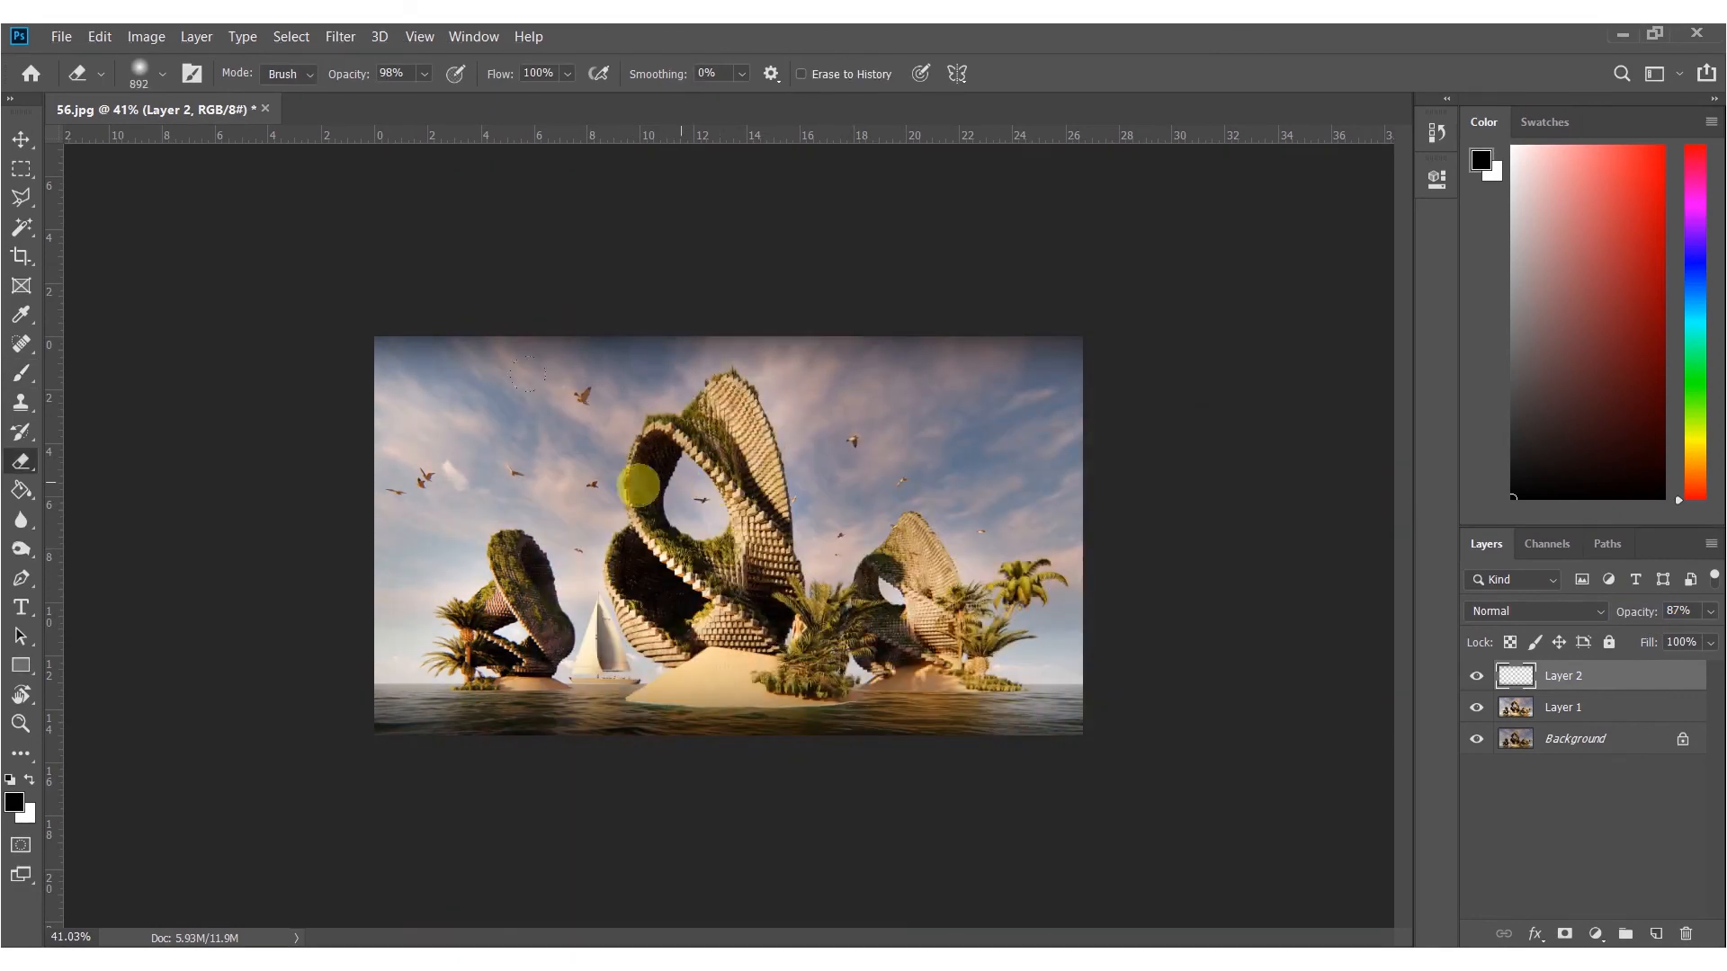
{"action": "right_click", "coordinate": [1560, 736]}
{"action": "left_click", "coordinate": [1582, 675]}
{"action": "right_click_drag", "start_coordinate": [683, 524], "coordinate": [590, 524], "text": "alt"}
{"action": "scroll", "coordinate": [590, 524], "scroll_direction": "up", "scroll_amount": 7, "text": "alt"}
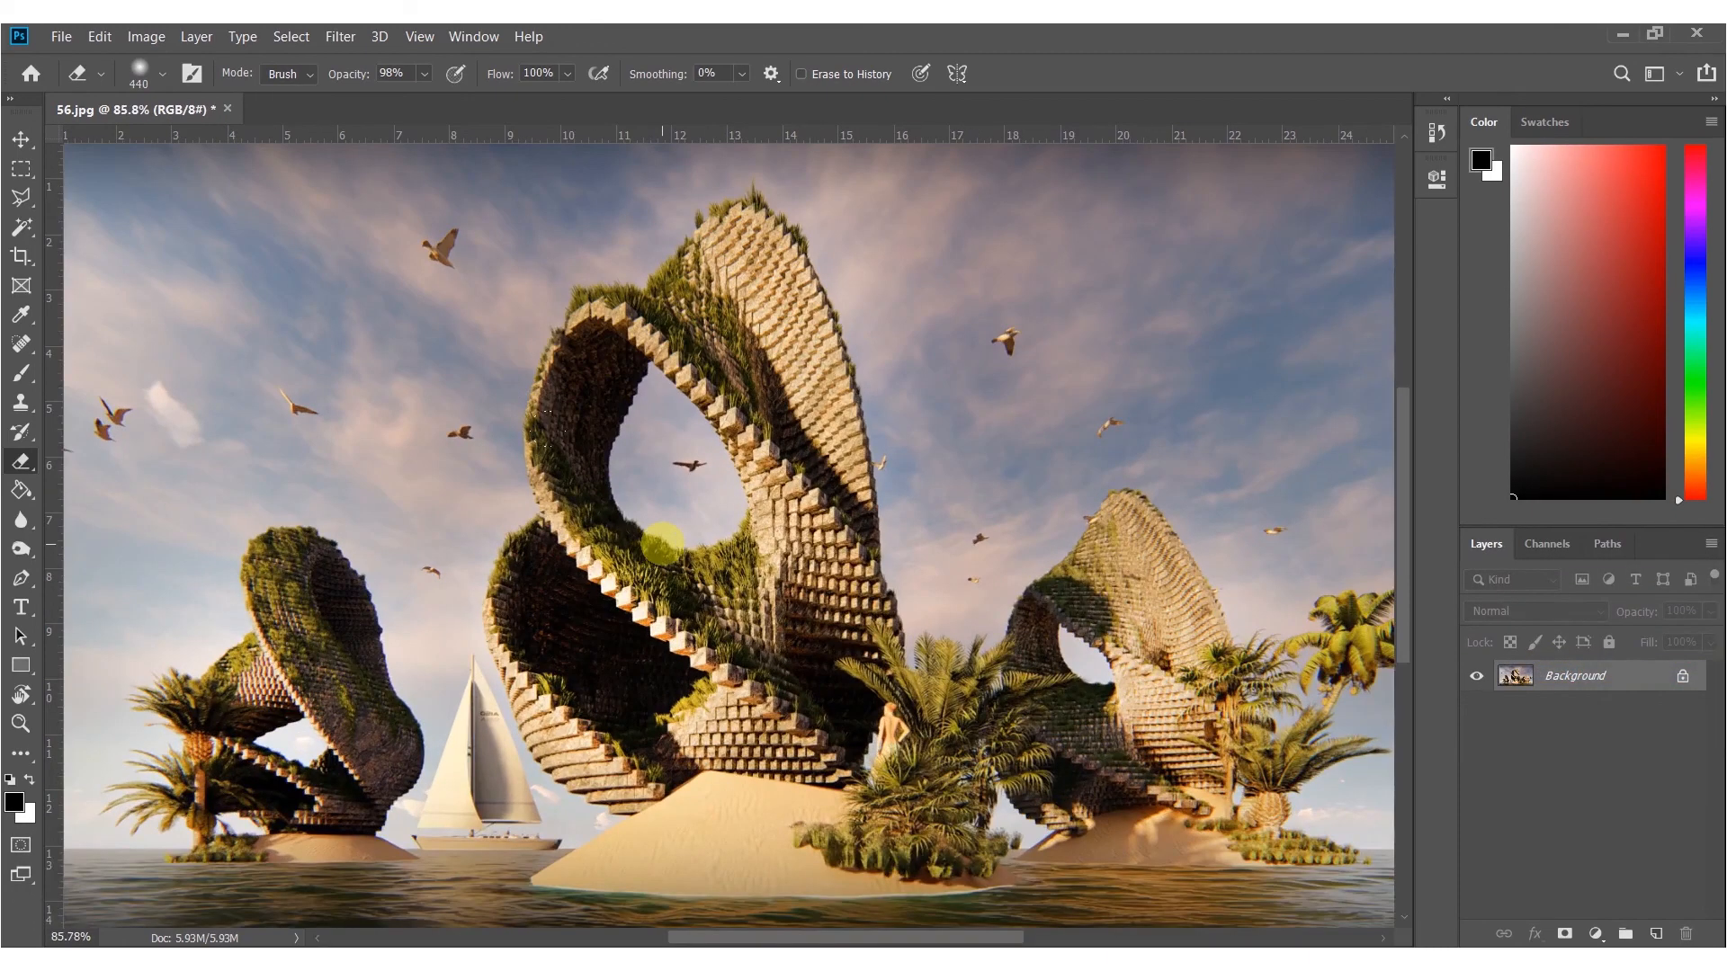